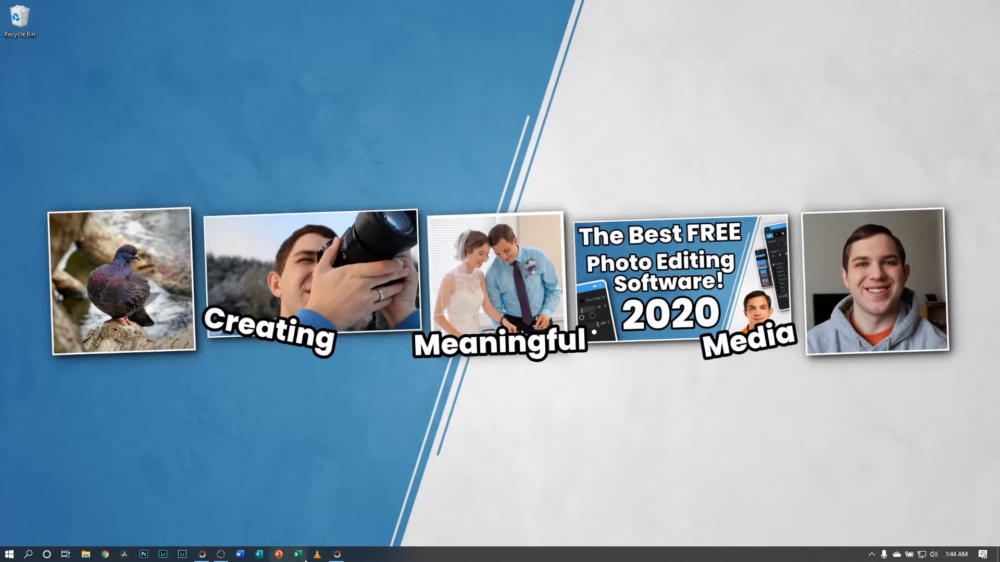
- Switch to PhotoScape X and maximize its window
{"action": "left_click", "coordinate": [336, 554]}
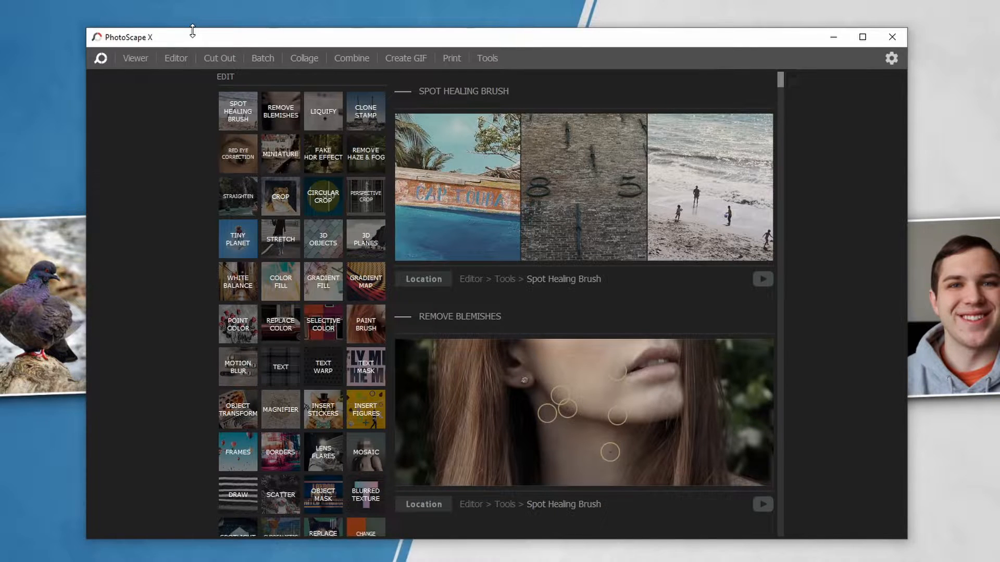
{"action": "left_click", "coordinate": [862, 36]}
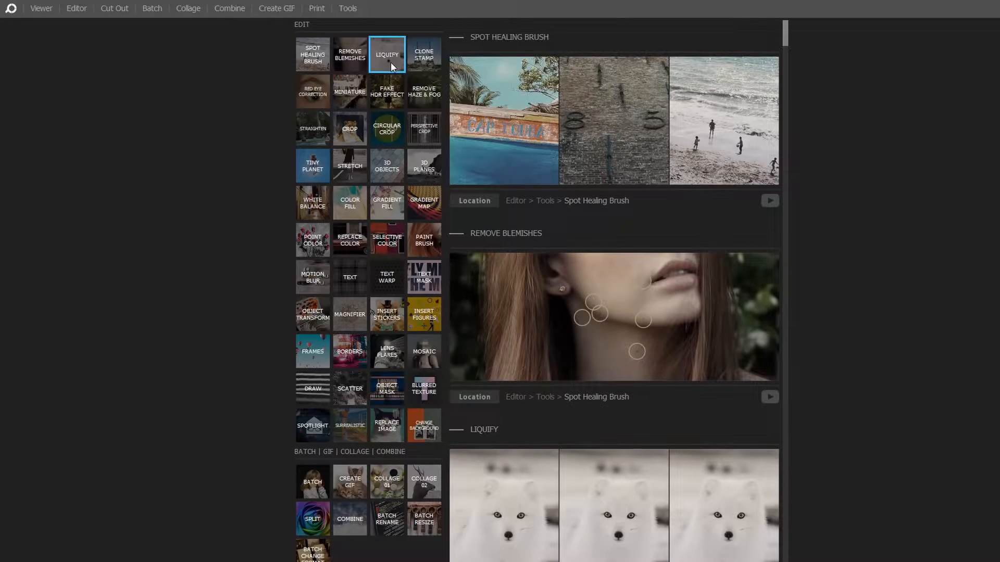
- Browse the feature list on the home page and preview the Text Warp and 3D Objects entries
{"action": "scroll", "coordinate": [338, 182], "scroll_direction": "down", "scroll_amount": 3}
{"action": "scroll", "coordinate": [347, 274], "scroll_direction": "down", "scroll_amount": 2}
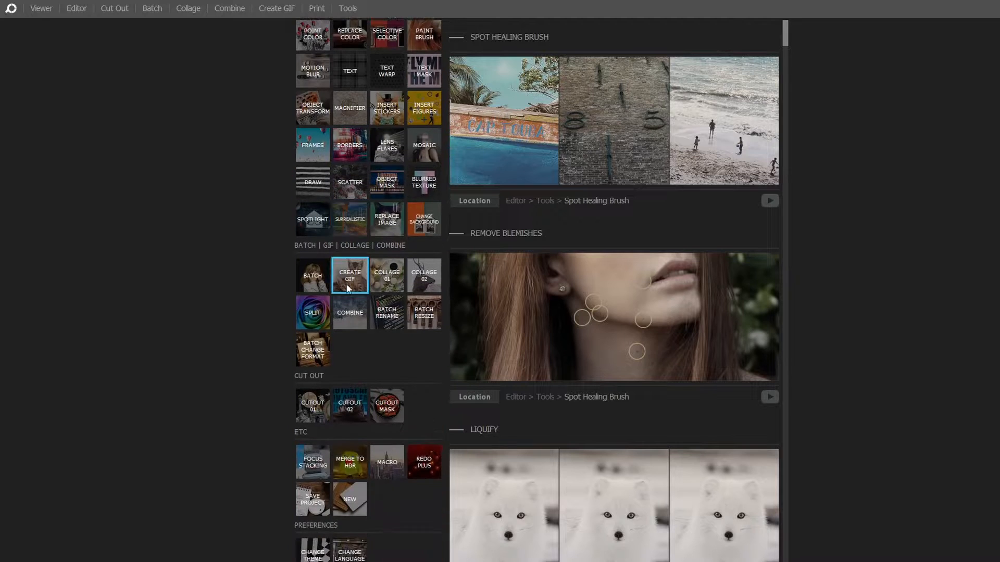
{"action": "scroll", "coordinate": [369, 422], "scroll_direction": "up", "scroll_amount": 4}
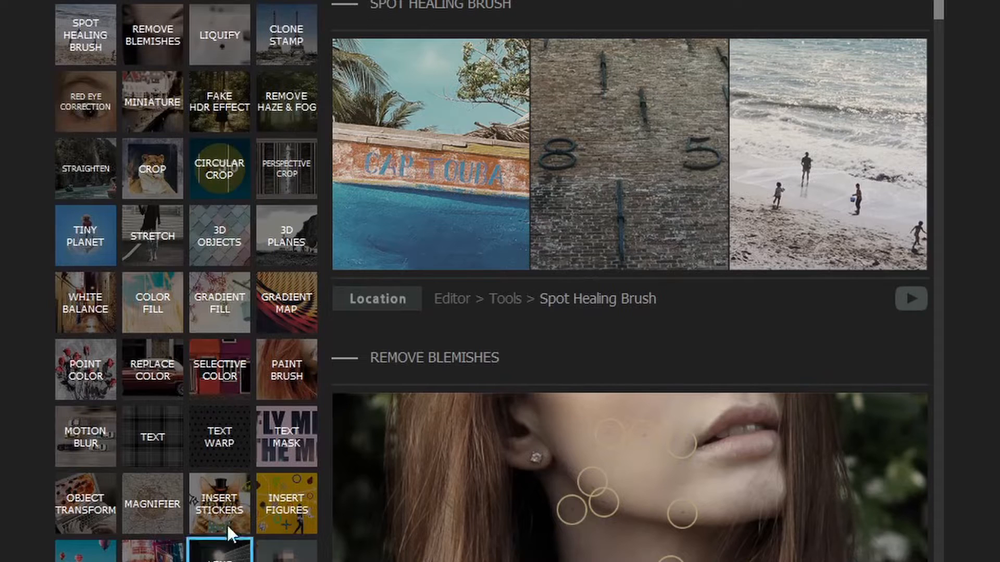
{"action": "left_click", "coordinate": [390, 252]}
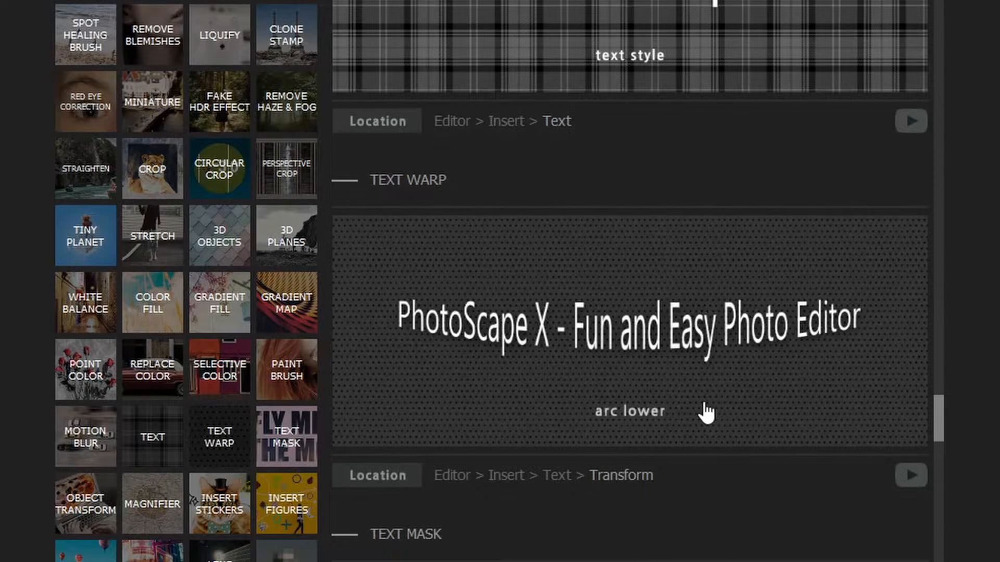
{"action": "left_click", "coordinate": [224, 237]}
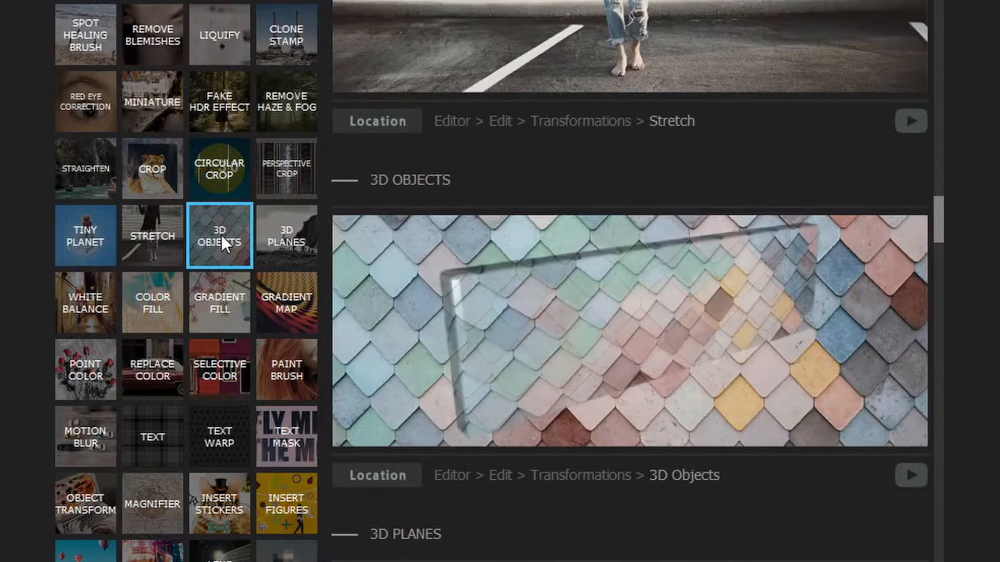
- Preview the Remove Blemishes feature, view its online help page, and close the browser window
{"action": "left_click", "coordinate": [164, 64]}
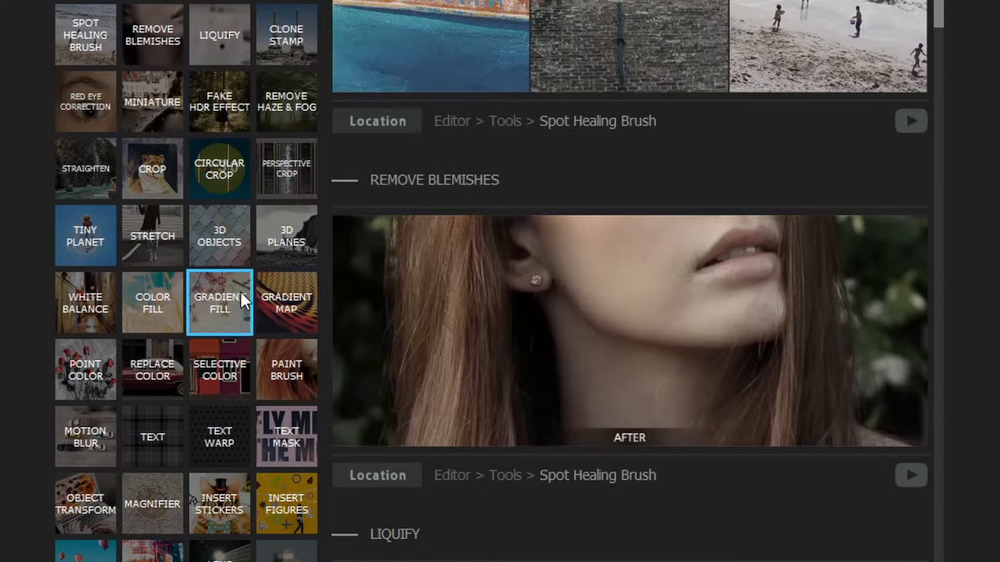
{"action": "left_click", "coordinate": [627, 348]}
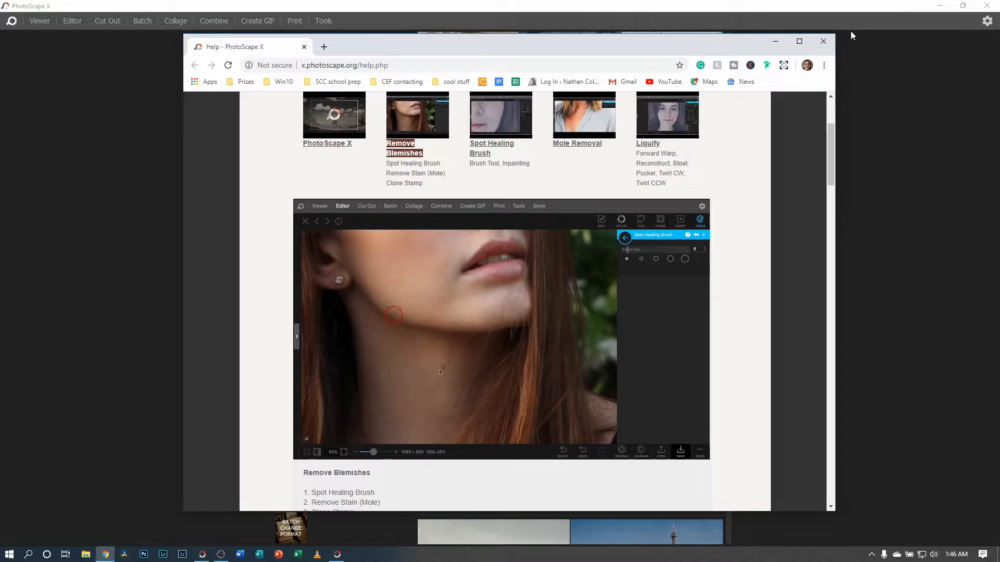
{"action": "left_click", "coordinate": [824, 41]}
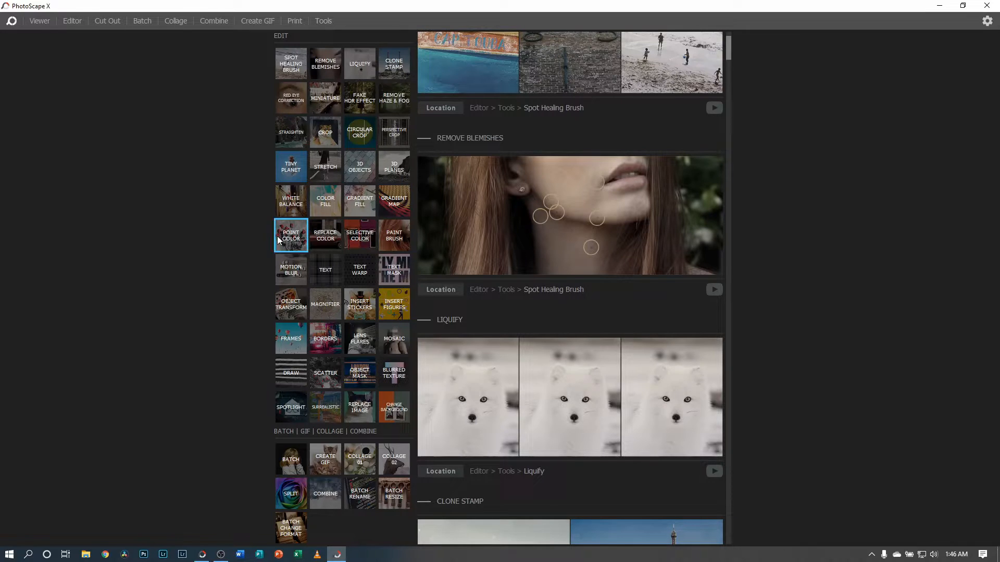
- Open the Viewer and show the favorites and the folder tree together
{"action": "left_click", "coordinate": [37, 24]}
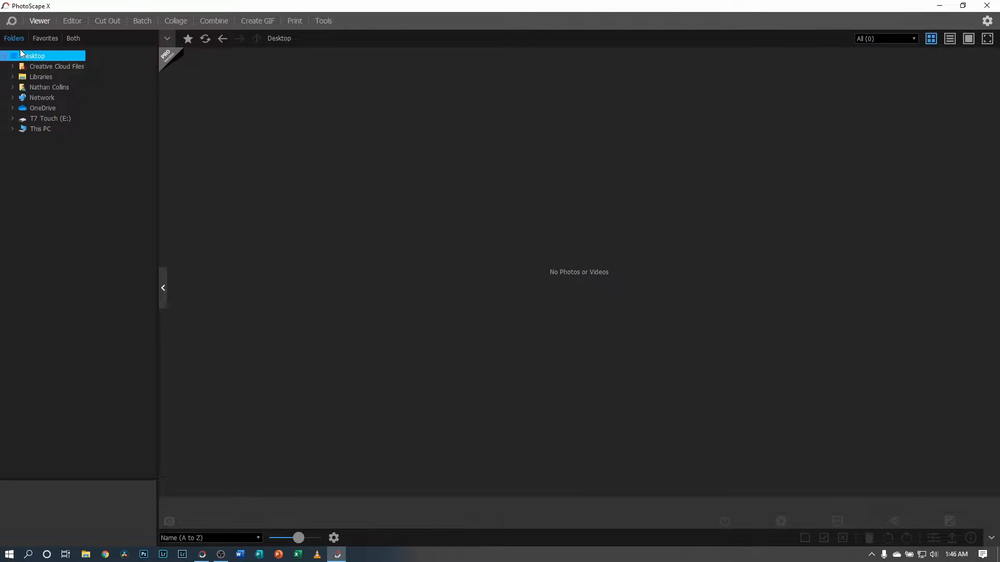
{"action": "left_click", "coordinate": [39, 41]}
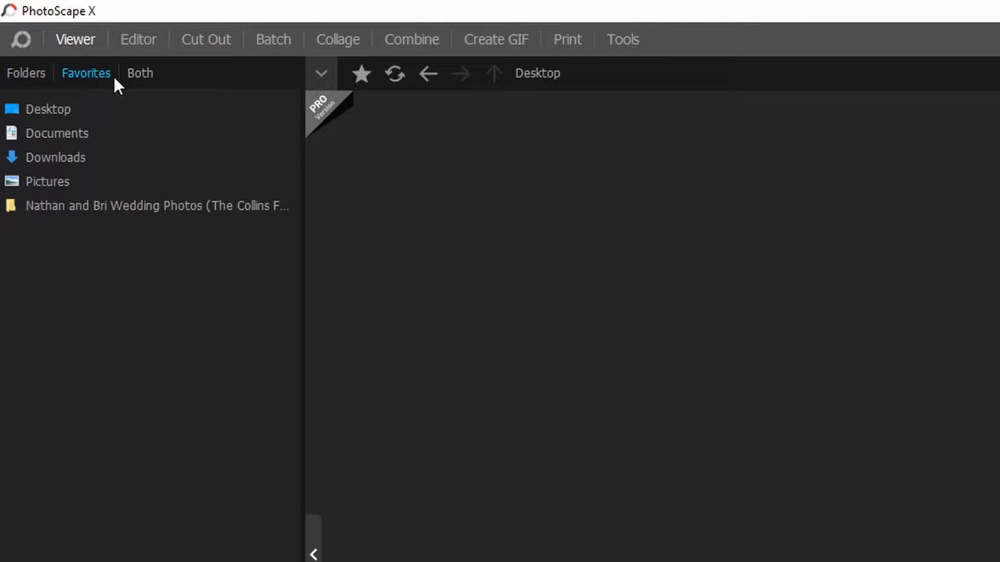
{"action": "left_click", "coordinate": [134, 77]}
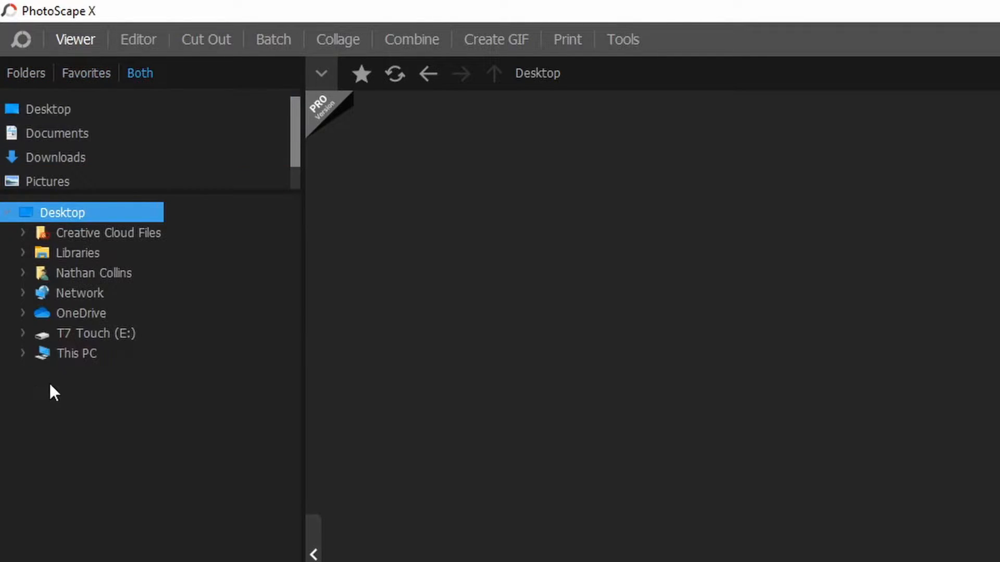
- Expand the T7 Touch (E:) drive in the folder tree and enlarge the favorites list above it
{"action": "left_click", "coordinate": [23, 333]}
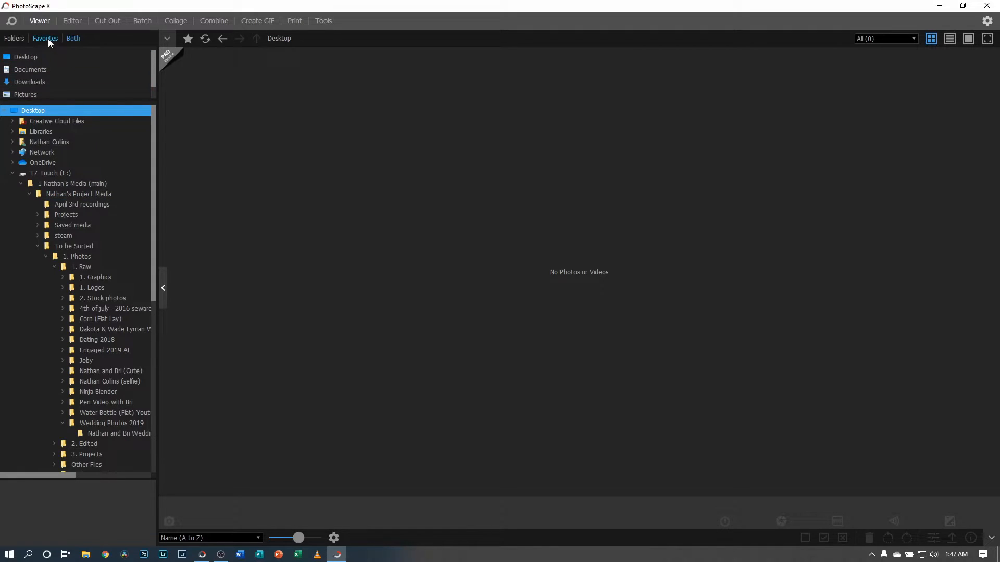
{"action": "left_click_drag", "start_coordinate": [136, 101], "coordinate": [130, 118]}
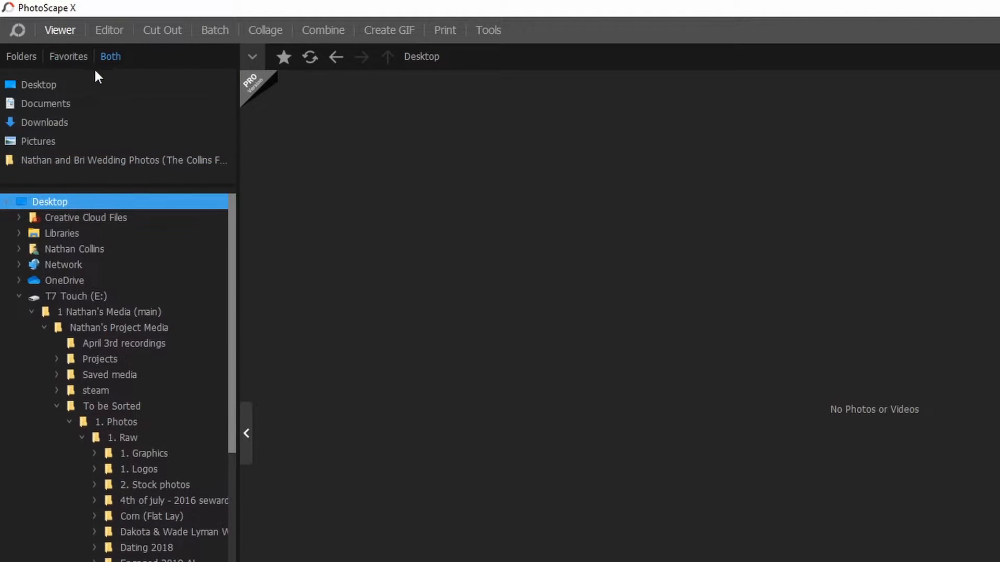
- Show only the favorites, open the wedding photos folder, and look through its thumbnails
{"action": "left_click", "coordinate": [80, 55]}
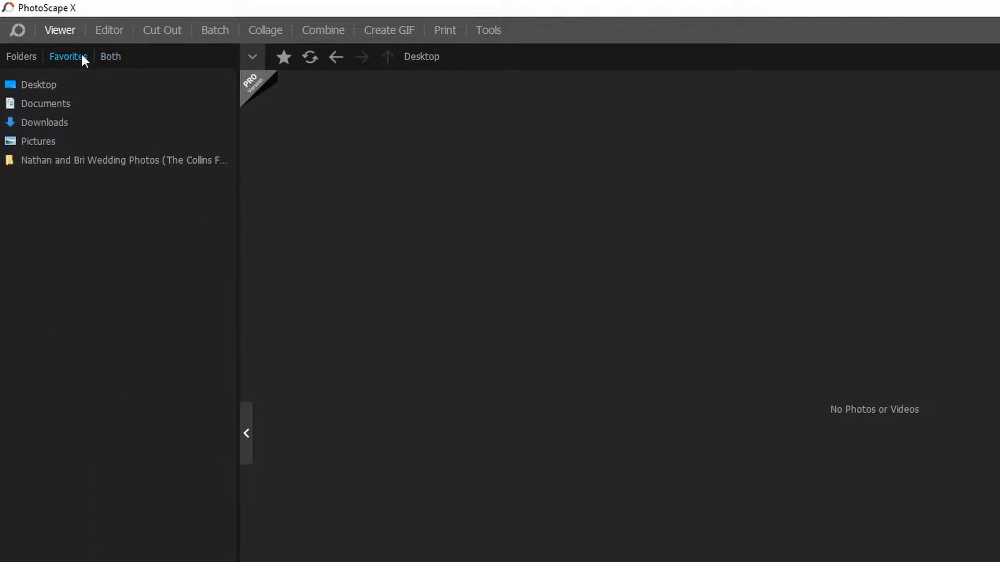
{"action": "left_click", "coordinate": [73, 161]}
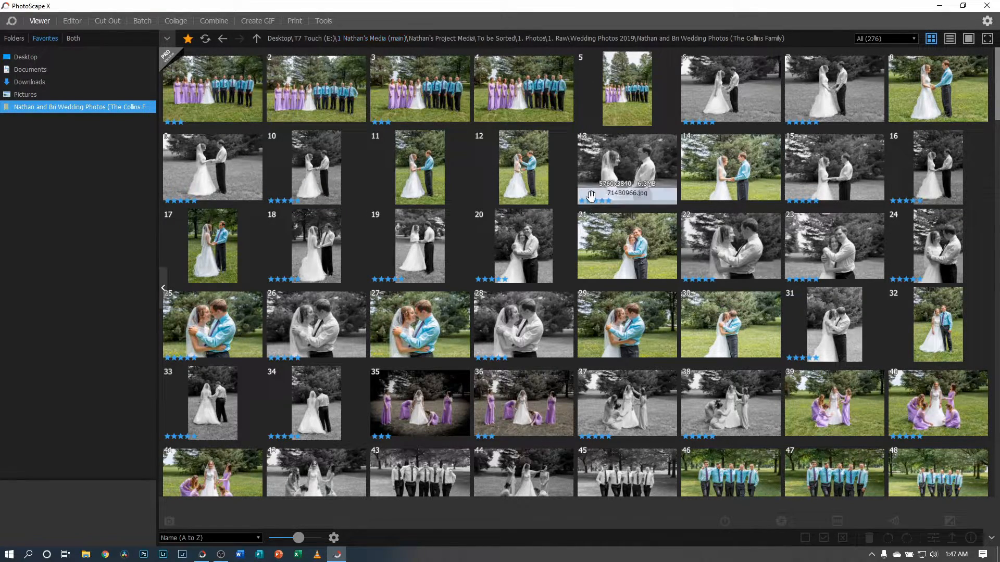
{"action": "scroll", "coordinate": [594, 203], "scroll_direction": "down", "scroll_amount": 6}
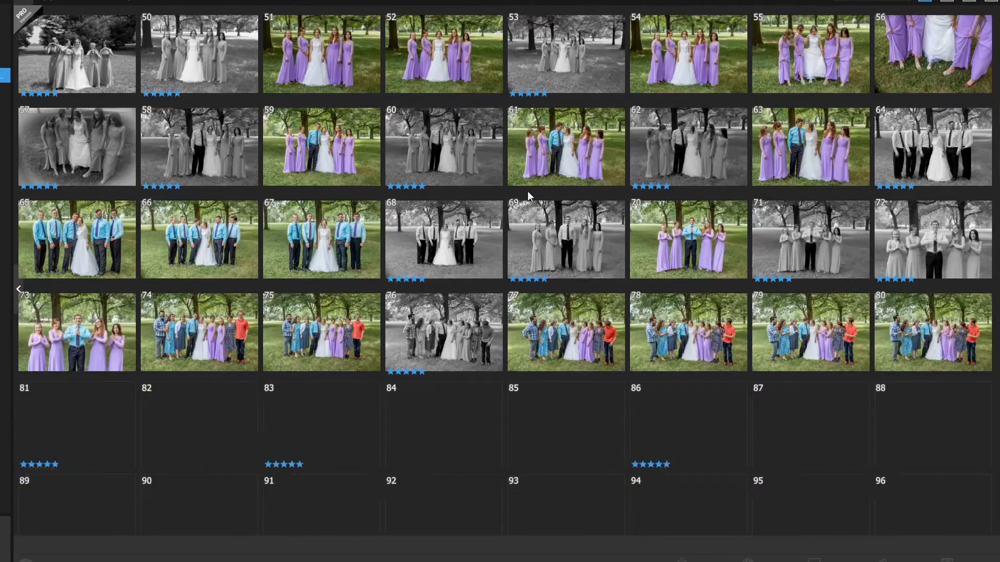
{"action": "scroll", "coordinate": [528, 192], "scroll_direction": "down", "scroll_amount": 11}
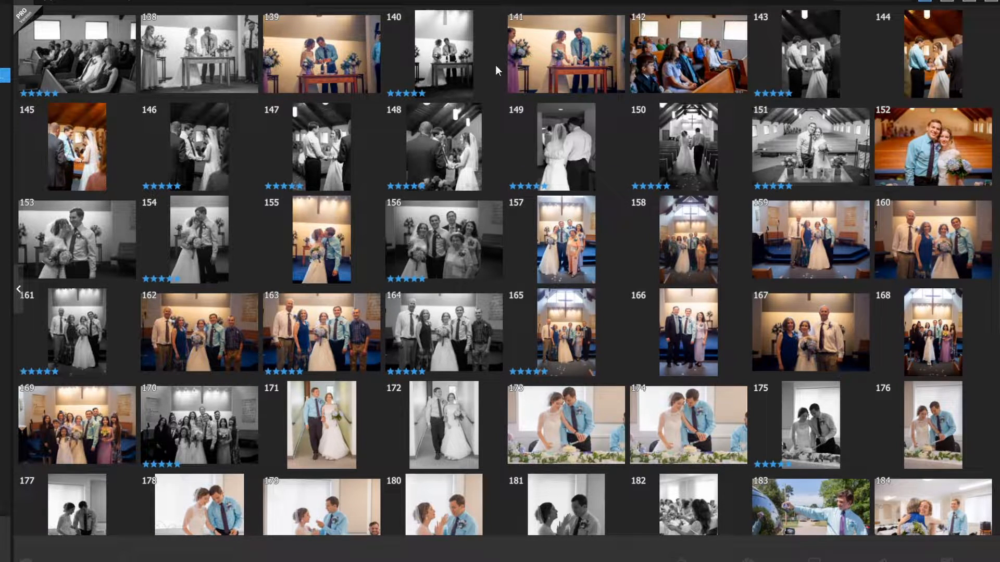
{"action": "left_click_drag", "start_coordinate": [998, 281], "coordinate": [999, 63]}
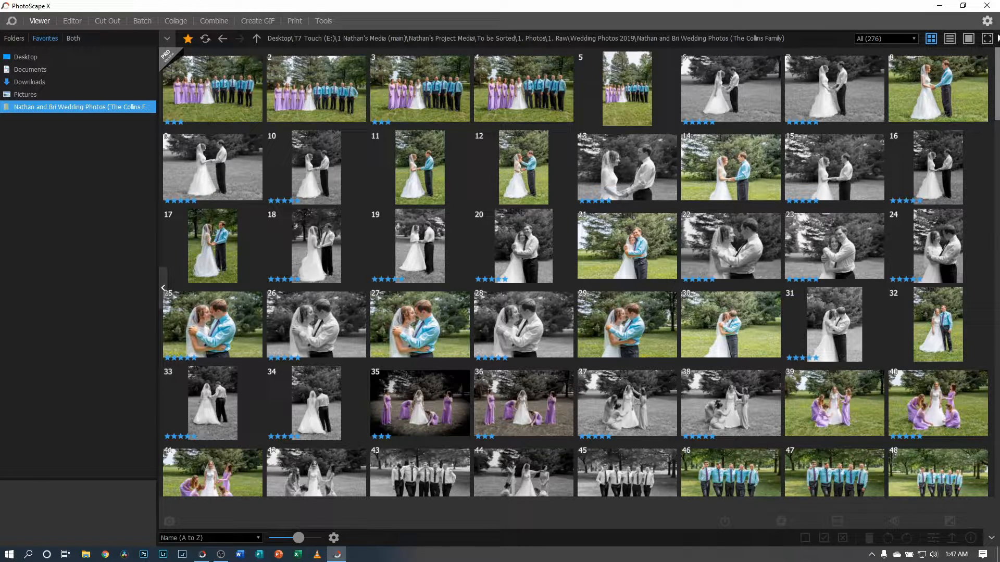
- Open the second group photo in the large view, zoom in on the people, and zoom back out
{"action": "double_click", "coordinate": [316, 86]}
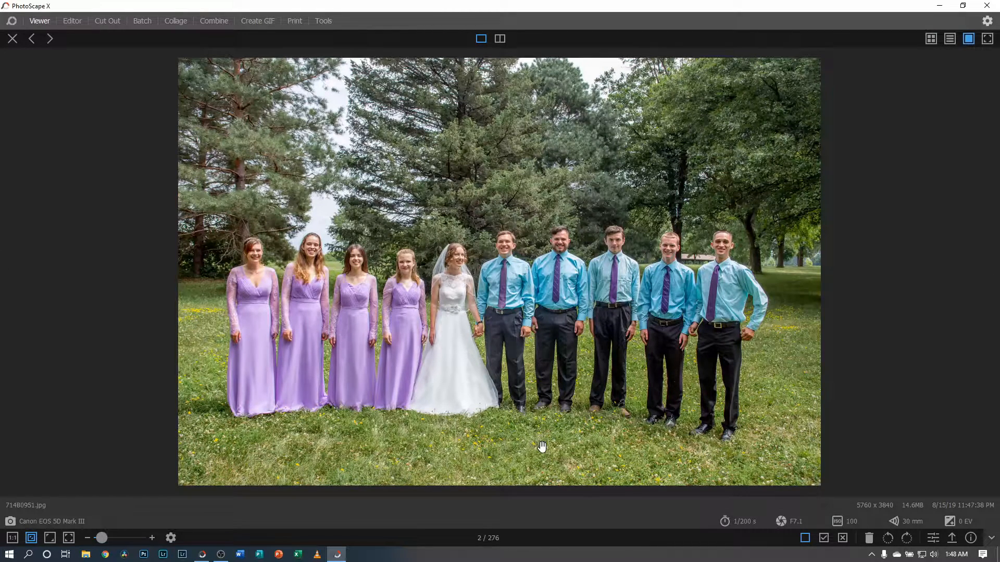
{"action": "left_click", "coordinate": [108, 537]}
{"action": "left_click_drag", "start_coordinate": [108, 536], "coordinate": [116, 536]}
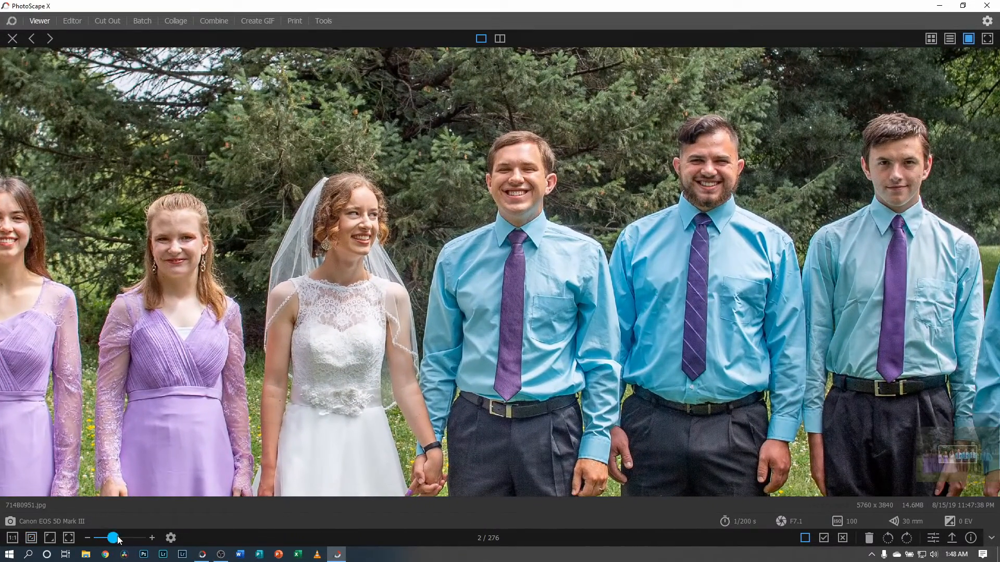
{"action": "mouse_move", "coordinate": [961, 457]}
{"action": "left_mouse_down"}
{"action": "mouse_move", "coordinate": [971, 461]}
{"action": "mouse_move", "coordinate": [962, 458]}
{"action": "left_mouse_up"}
{"action": "left_click_drag", "start_coordinate": [112, 537], "coordinate": [103, 539]}
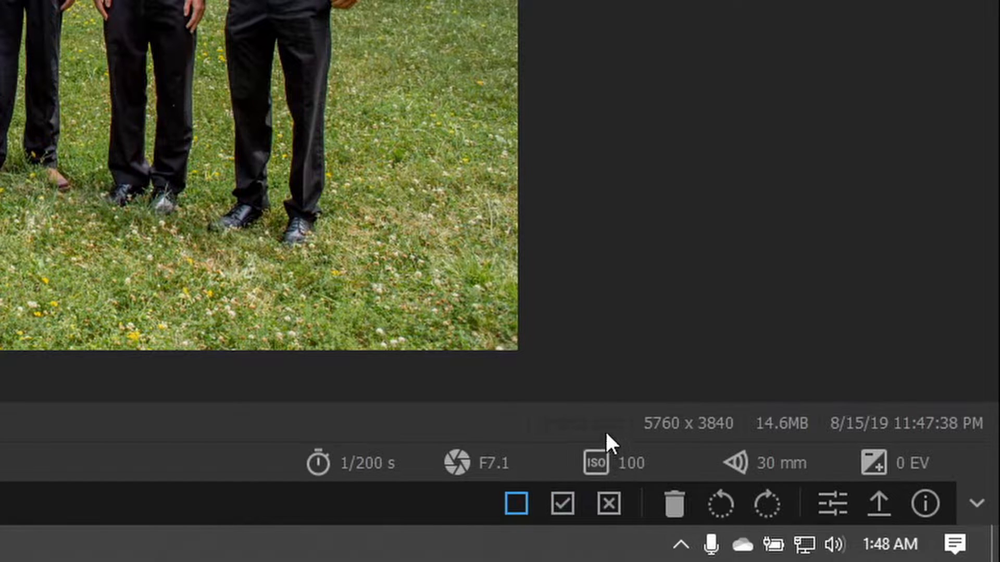
- View the metadata and star rating options for the open photo, dismiss them, and return to the thumbnail grid
{"action": "right_click", "coordinate": [617, 421]}
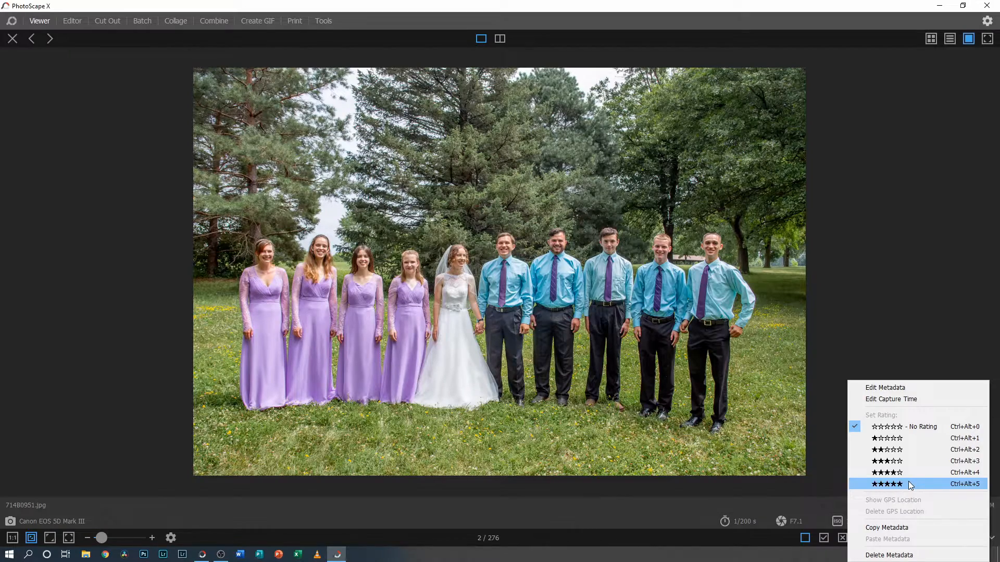
{"action": "left_click", "coordinate": [752, 533]}
{"action": "left_click", "coordinate": [12, 38]}
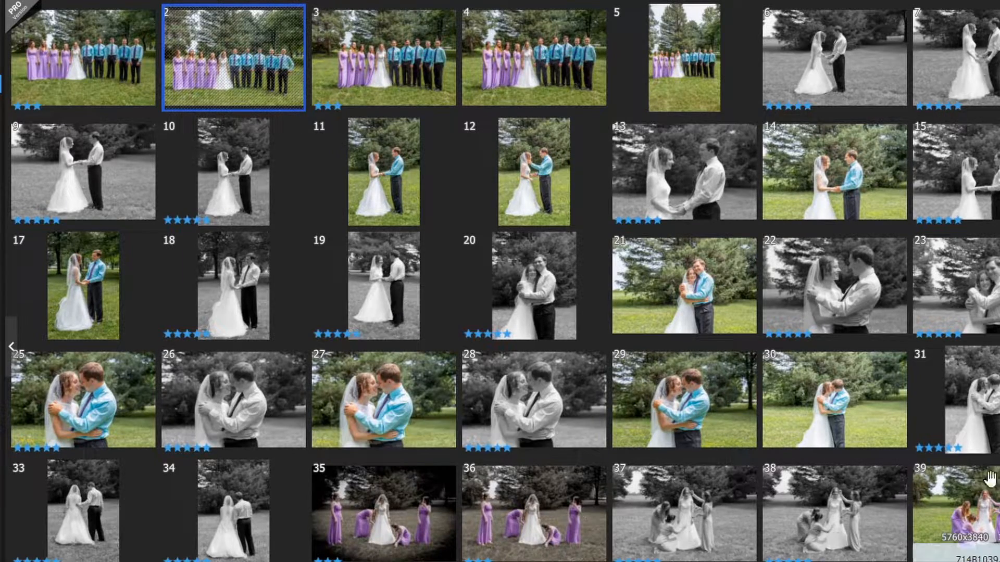
- Mark photo 14, the color shot of the couple, as Flagged and select the black-and-white photo 22
{"action": "right_click", "coordinate": [812, 188]}
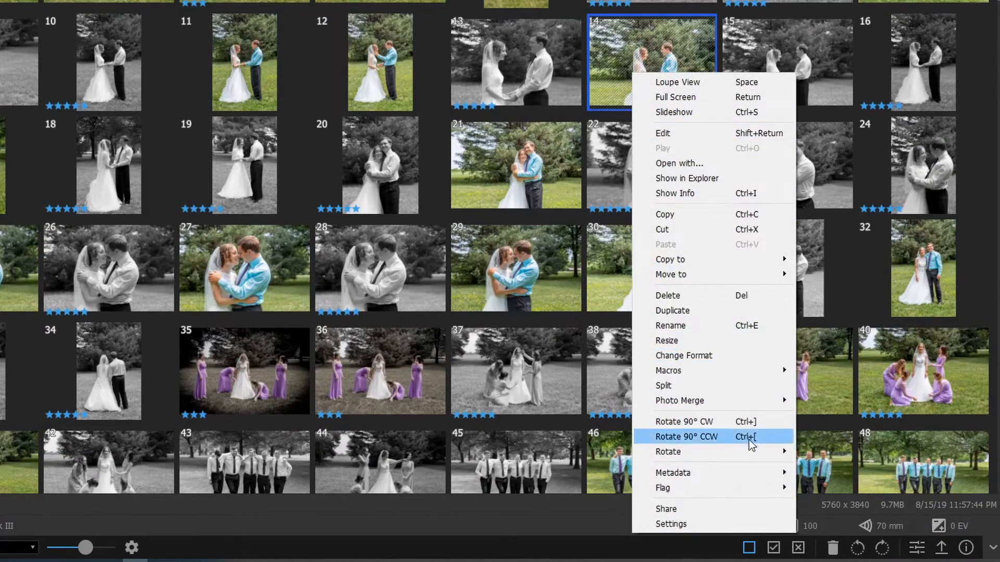
{"action": "mouse_move", "coordinate": [755, 487]}
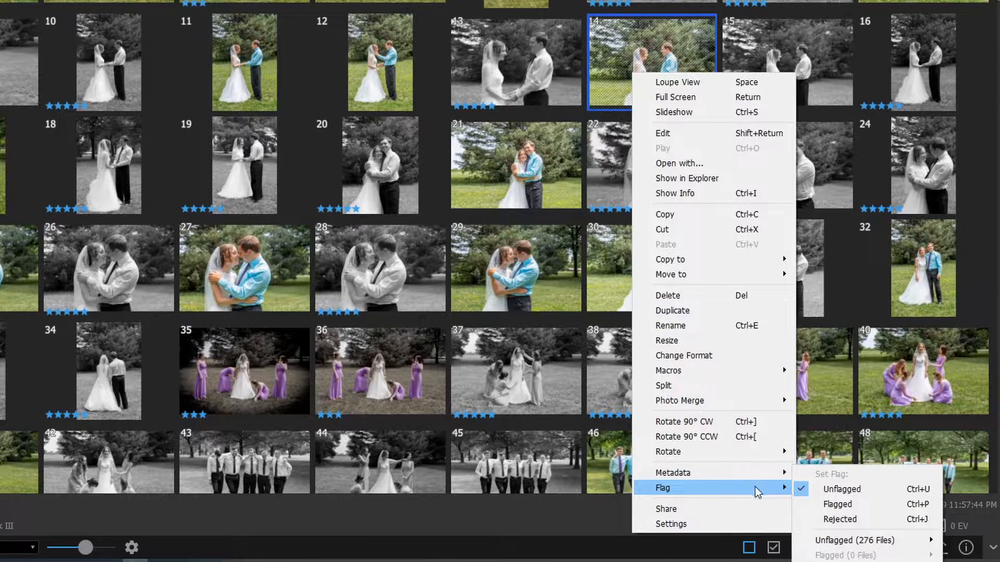
{"action": "left_click", "coordinate": [831, 503]}
{"action": "left_click", "coordinate": [683, 136]}
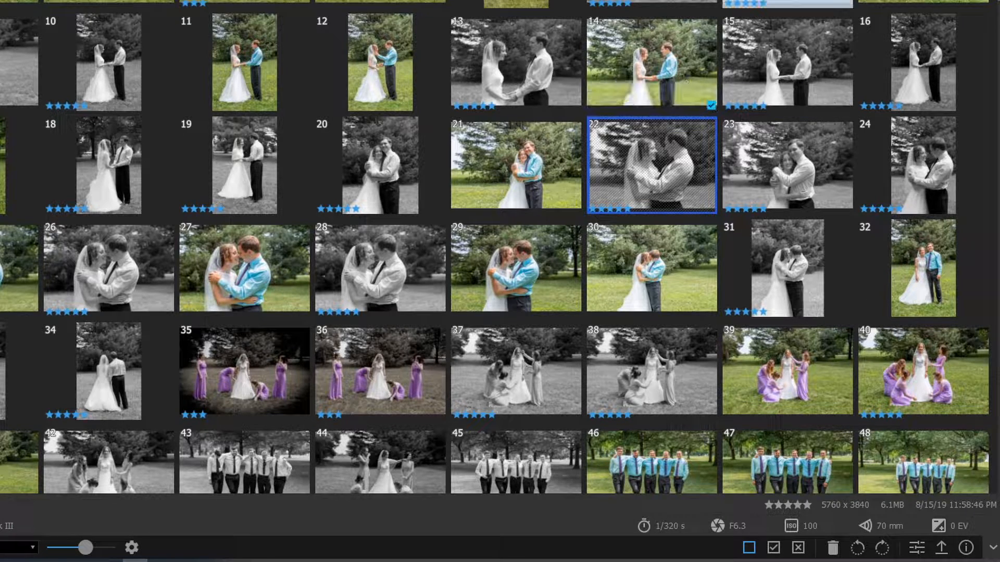
- Filter the thumbnails to flagged photos only, and switch the filter to unflagged photos
{"action": "left_click", "coordinate": [854, 1]}
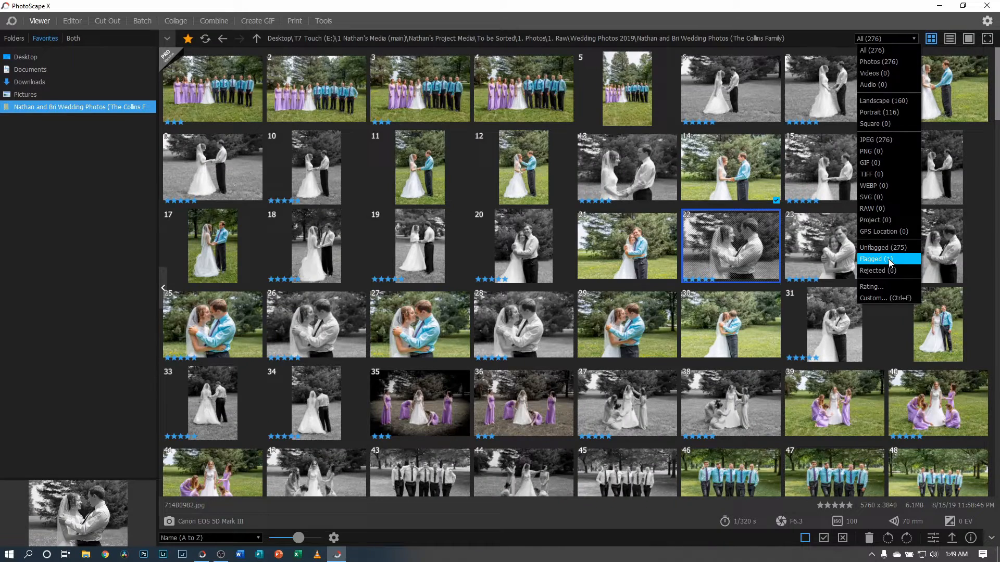
{"action": "left_click", "coordinate": [477, 449]}
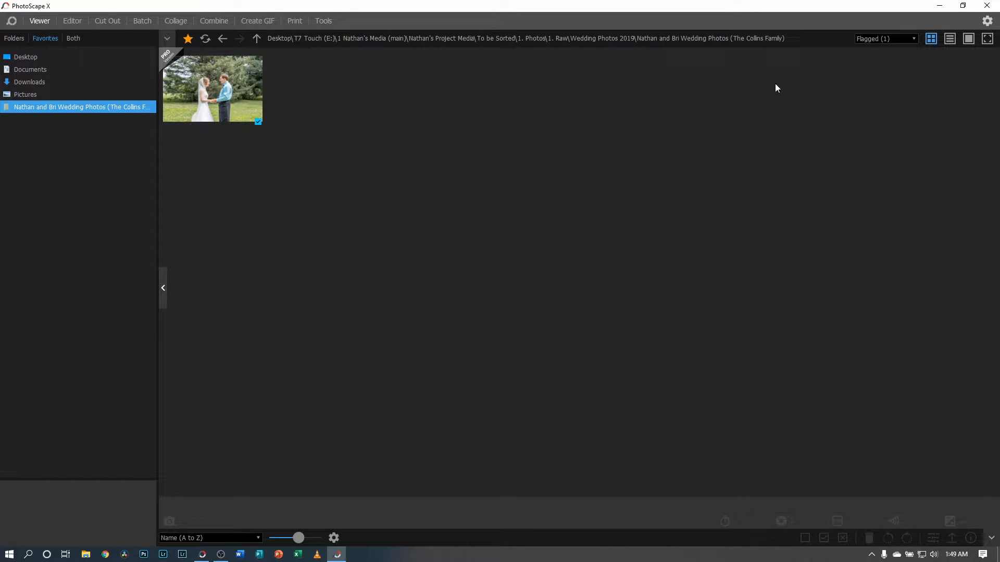
{"action": "left_click", "coordinate": [867, 41]}
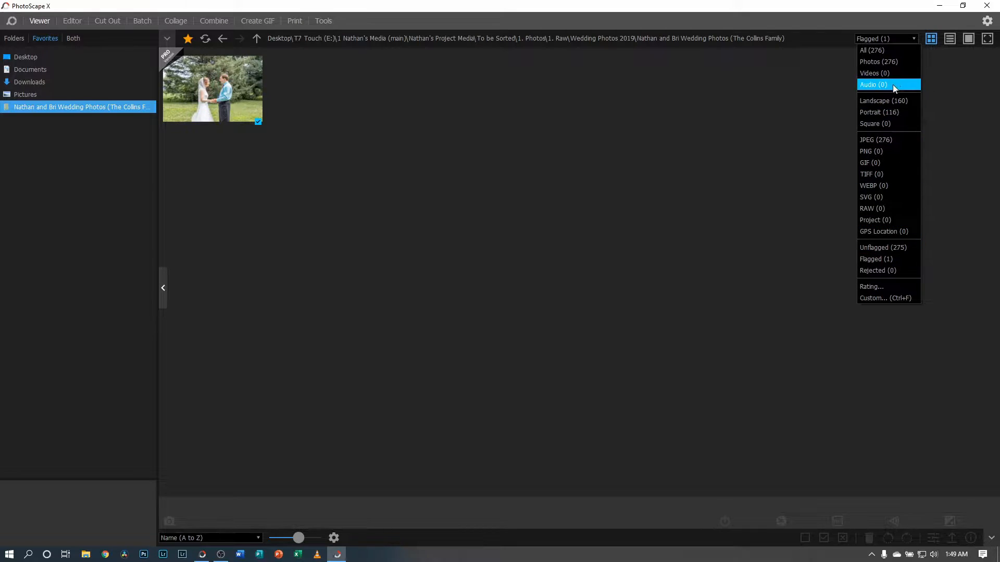
{"action": "left_click", "coordinate": [882, 248]}
- Look over the custom filter options and close them without applying a filter
{"action": "left_click", "coordinate": [902, 40]}
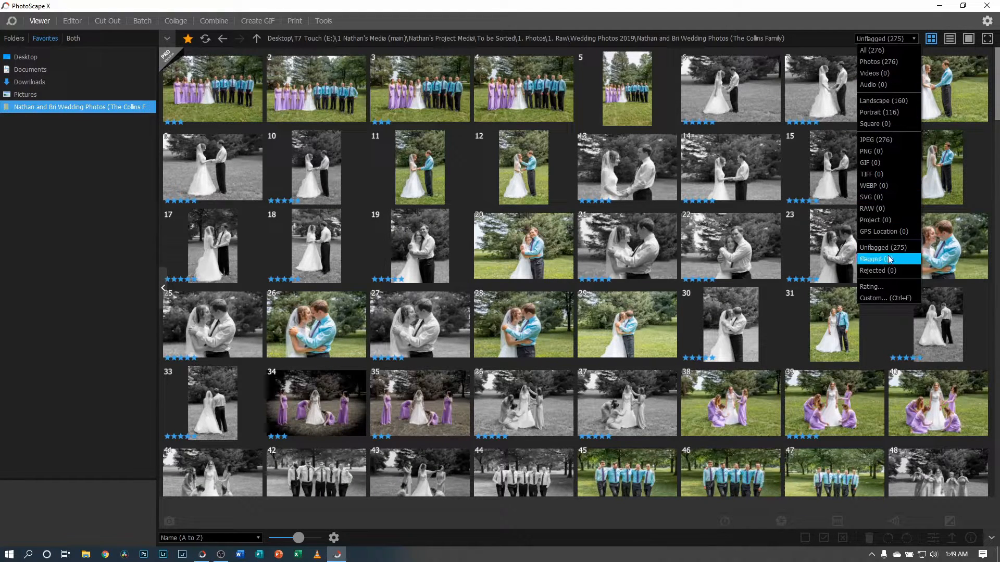
{"action": "left_click", "coordinate": [883, 297]}
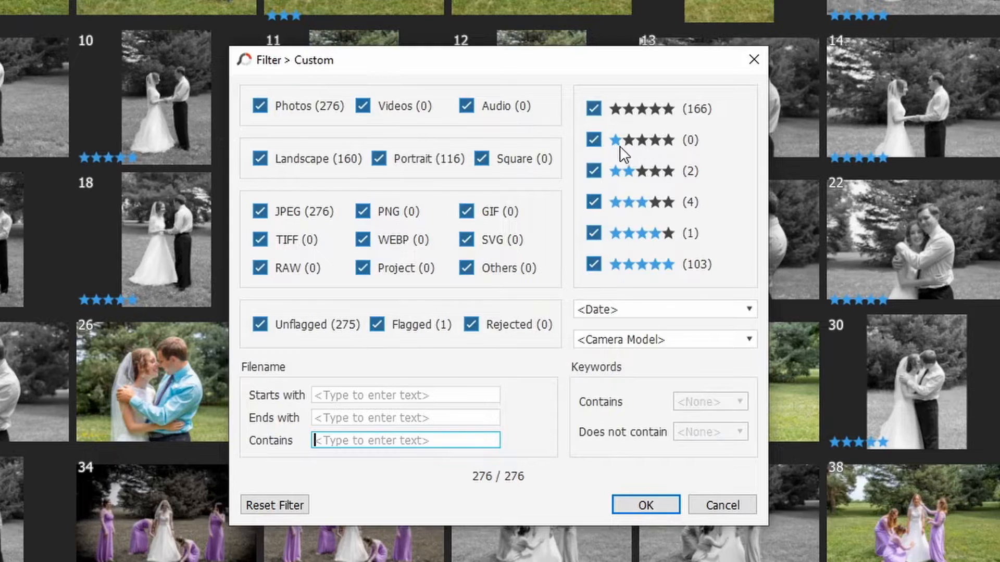
{"action": "left_click", "coordinate": [758, 59]}
- Filter the wedding photos by rating to show only those rated one, two, three or four stars
{"action": "left_click", "coordinate": [911, 38]}
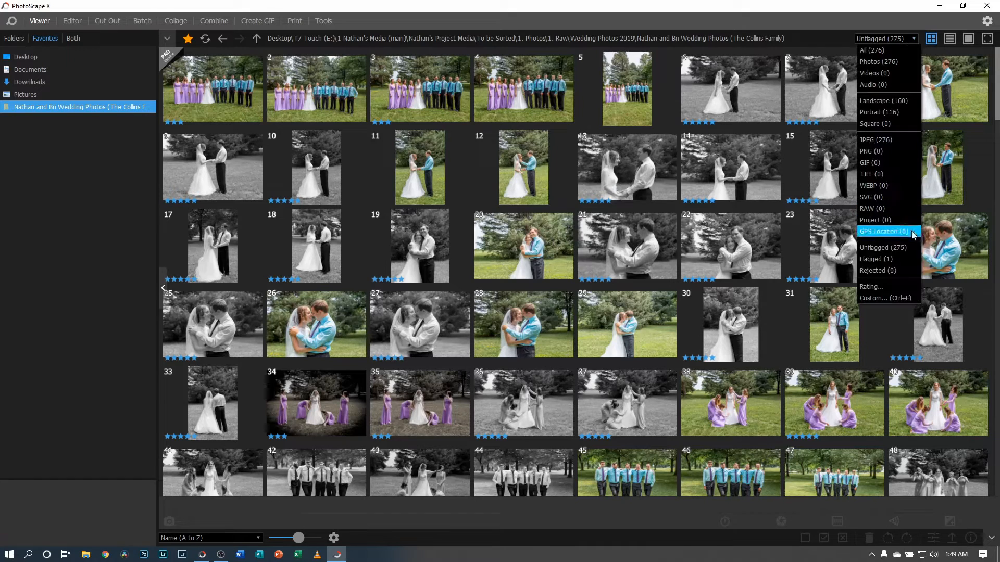
{"action": "left_click", "coordinate": [898, 287]}
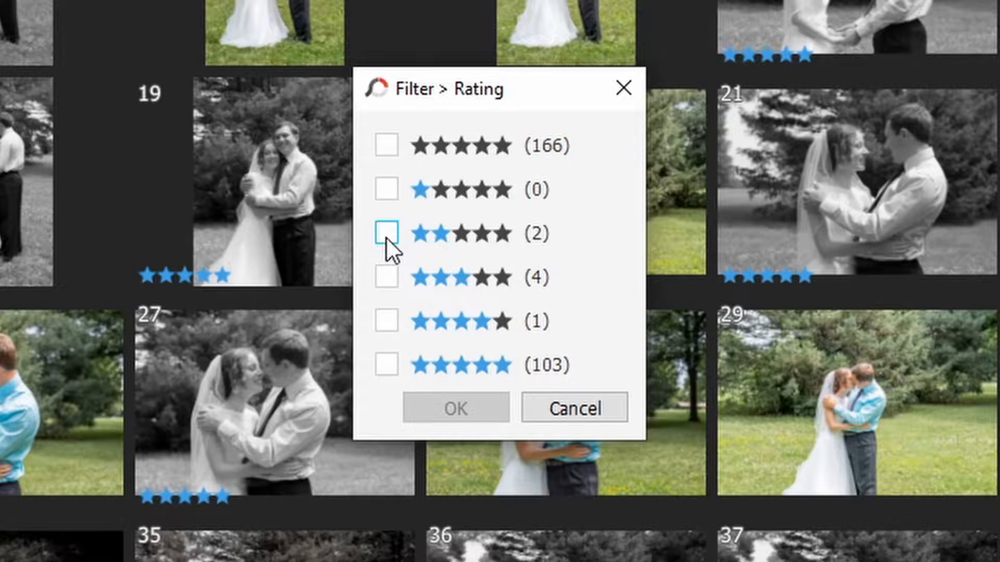
{"action": "left_click", "coordinate": [387, 321]}
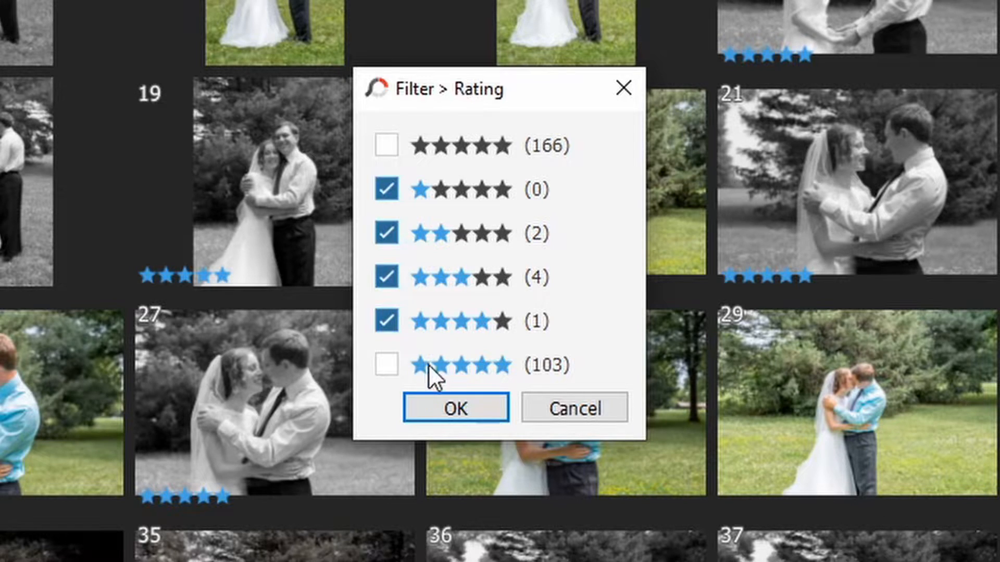
{"action": "left_click", "coordinate": [447, 404]}
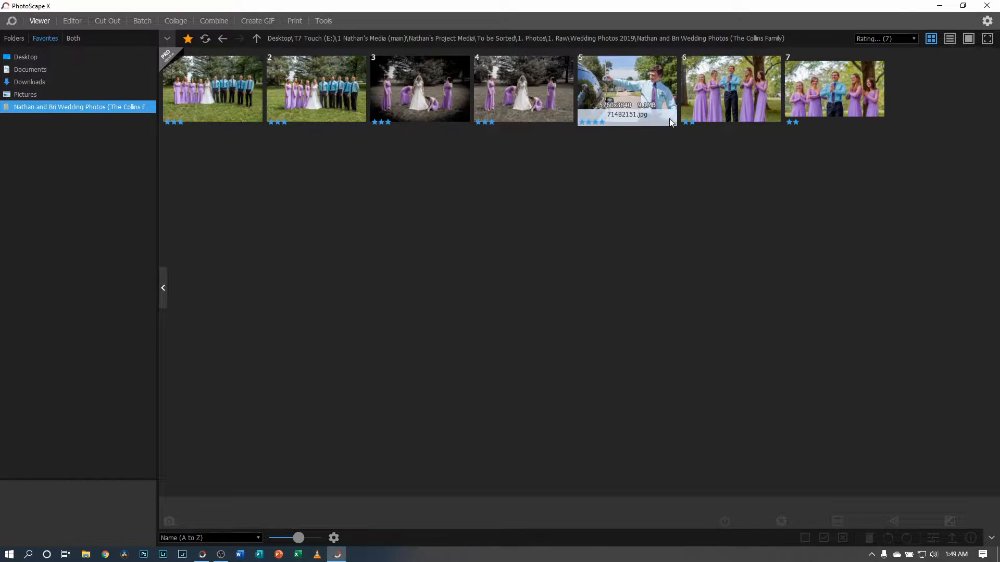
- Open the four-star photo of the man beside the car in the Viewer, and switch between the Viewer and the Editor, ending in the Editor
{"action": "double_click", "coordinate": [622, 85]}
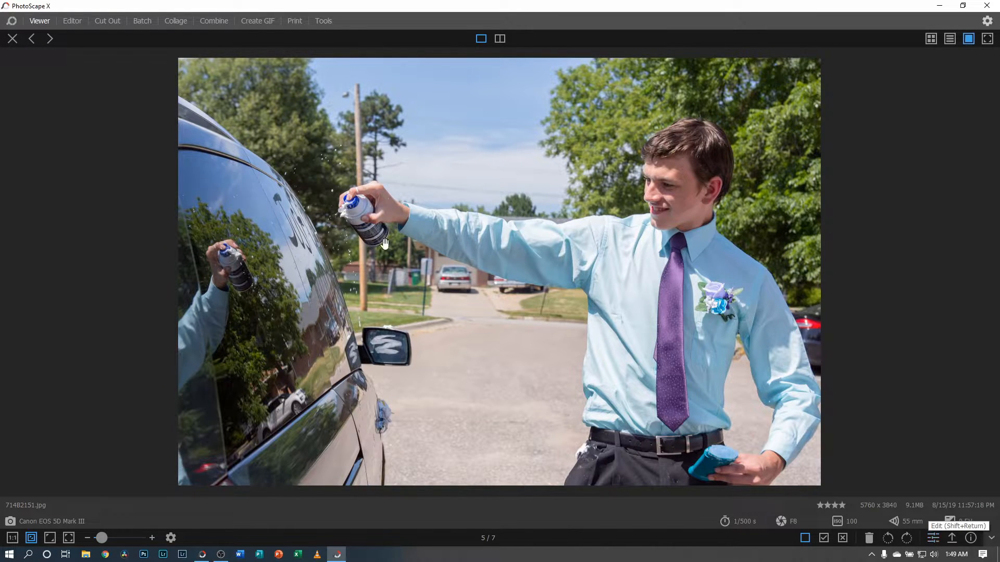
{"action": "left_click", "coordinate": [73, 22]}
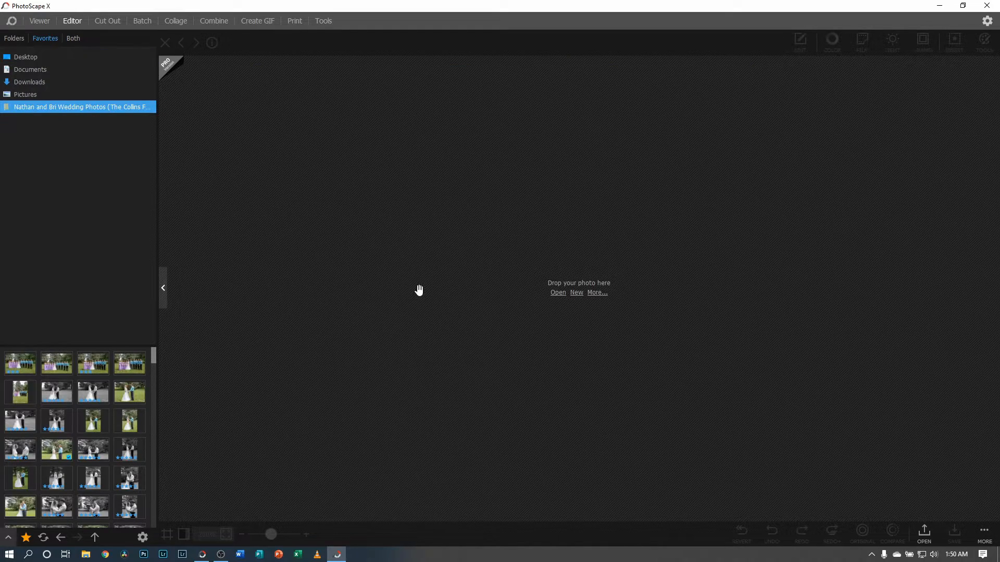
{"action": "left_click", "coordinate": [34, 20]}
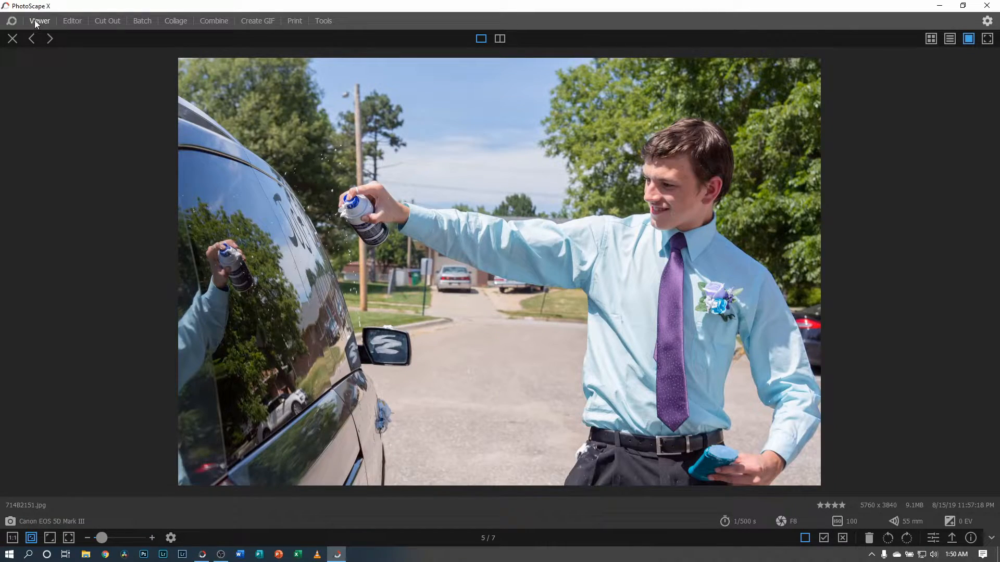
{"action": "left_click", "coordinate": [64, 21]}
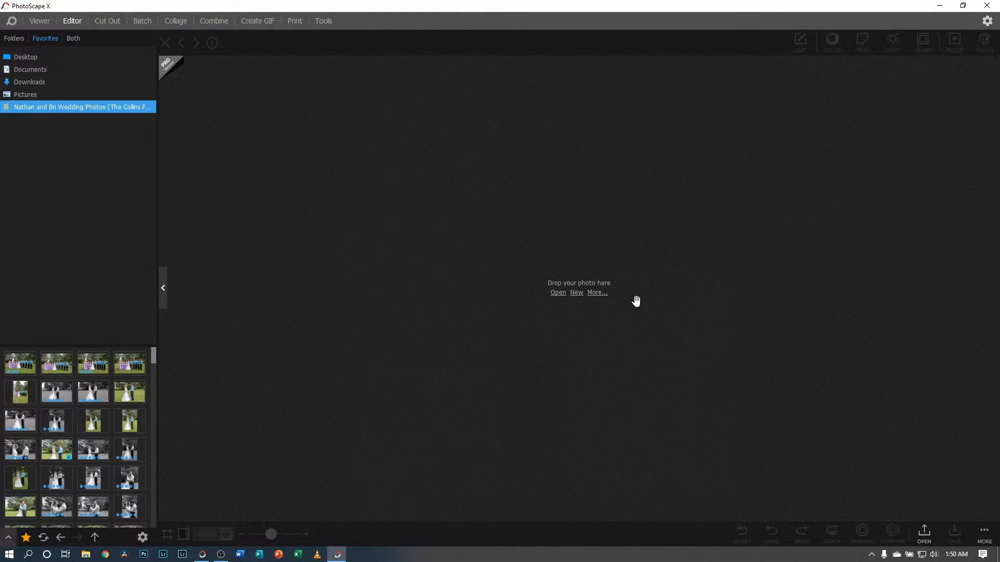
- Load black-and-white photo 714B0958.jpg of the couple into the Editor and close it, and look at the file open dialog without opening anything
{"action": "left_click_drag", "start_coordinate": [92, 393], "coordinate": [339, 366]}
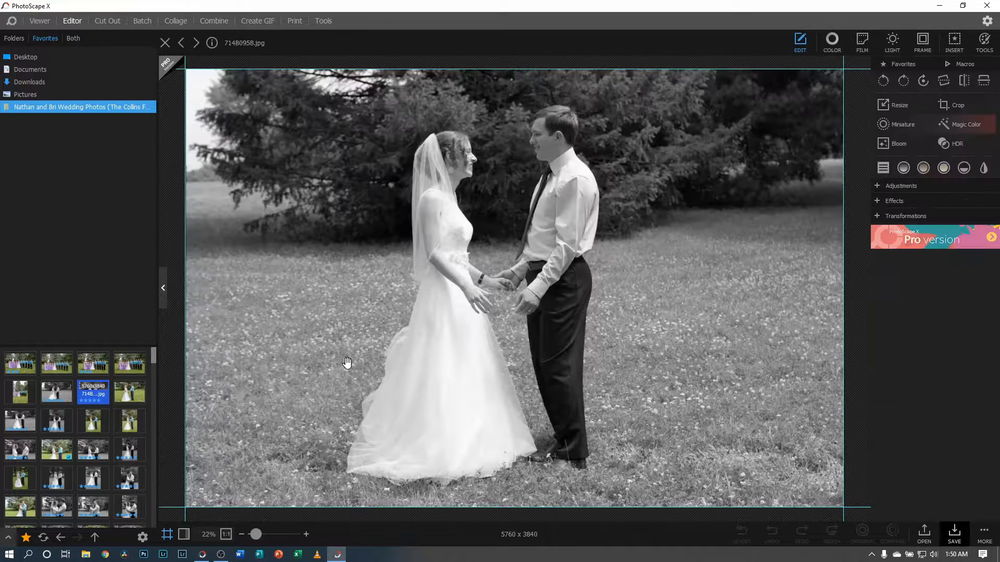
{"action": "left_click", "coordinate": [163, 44]}
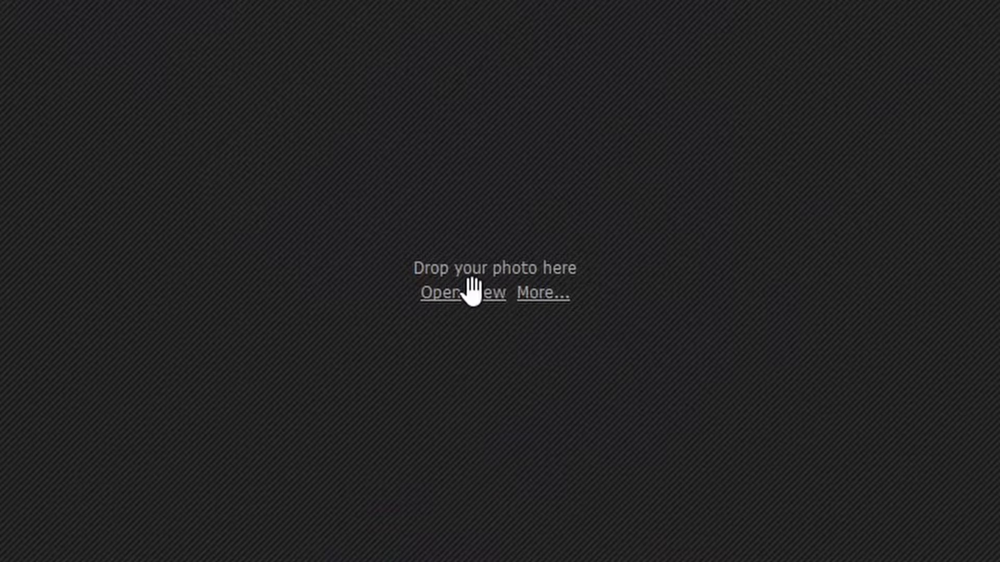
{"action": "left_click", "coordinate": [555, 293]}
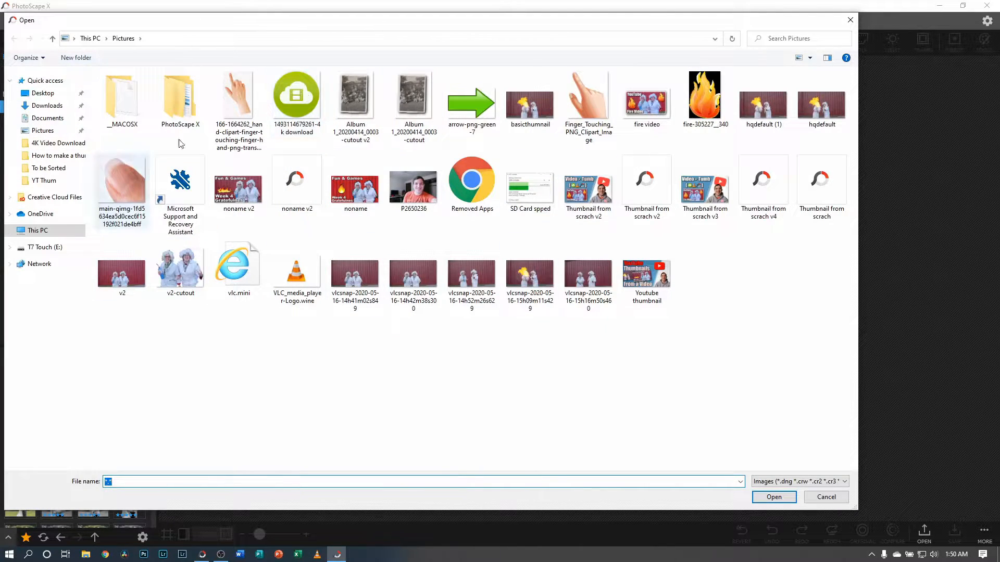
{"action": "left_click", "coordinate": [851, 22]}
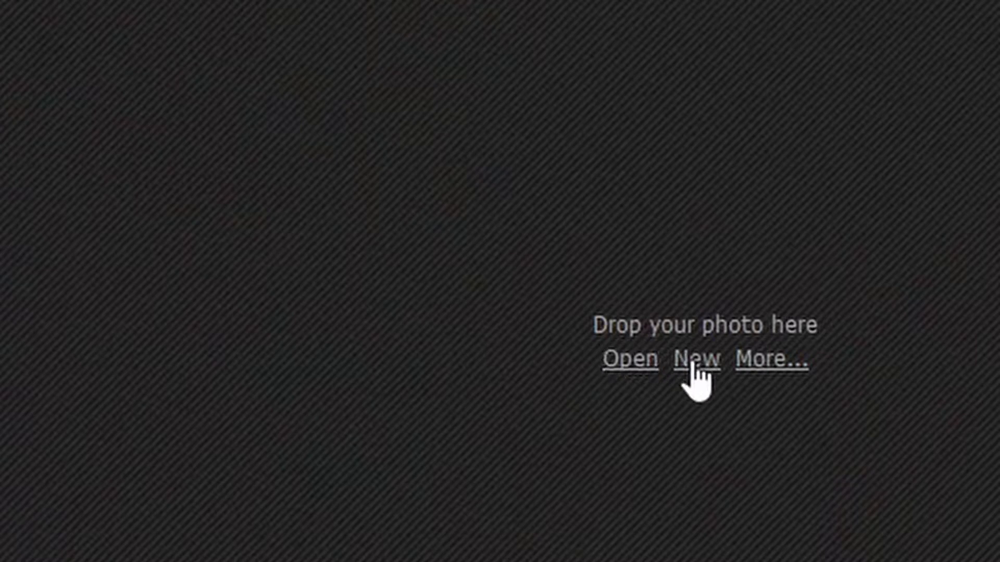
- Create a blank white 1280 x 720 canvas in the Editor and close it
{"action": "left_click", "coordinate": [694, 364]}
{"action": "left_click", "coordinate": [403, 445]}
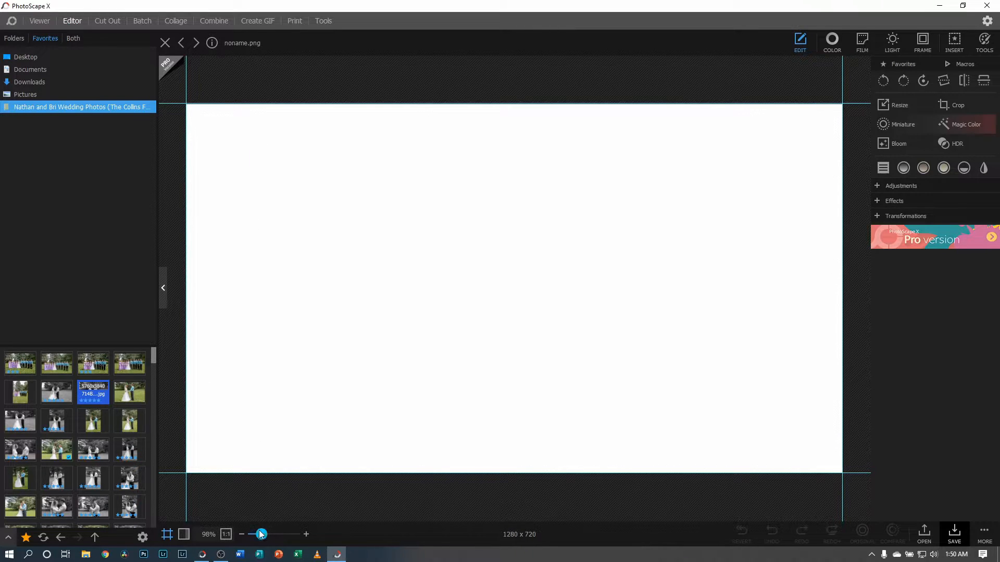
{"action": "left_click_drag", "start_coordinate": [261, 534], "coordinate": [256, 534]}
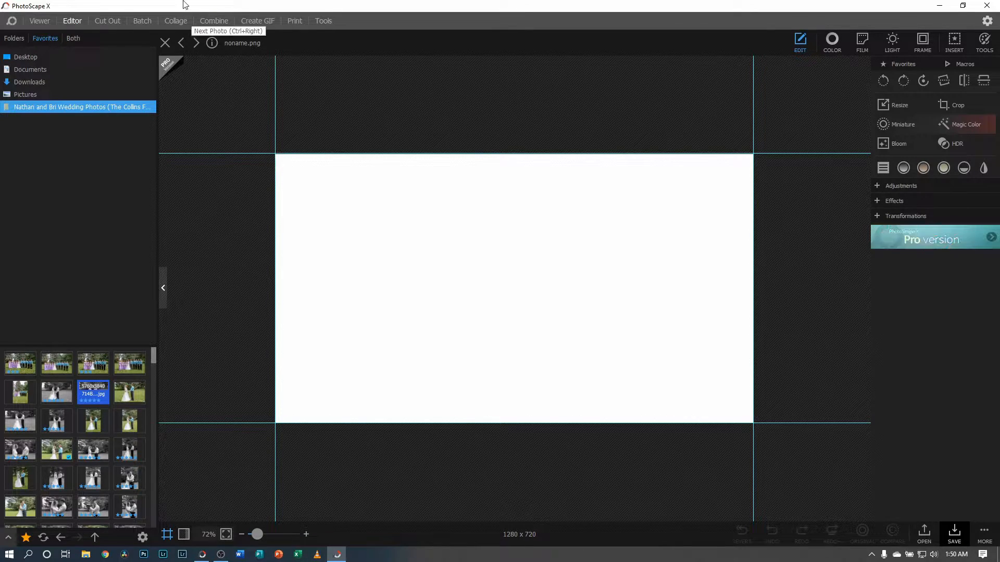
{"action": "left_click", "coordinate": [165, 42]}
- Create a new canvas using the 1280 x 720 YouTube Thumbnail preset
{"action": "left_click", "coordinate": [576, 292]}
{"action": "left_click", "coordinate": [550, 268]}
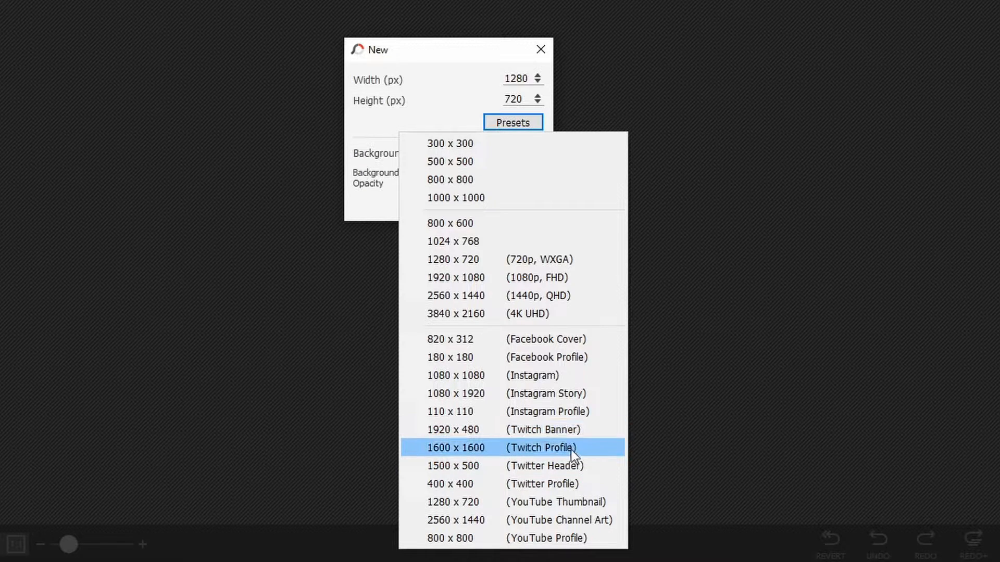
{"action": "left_click", "coordinate": [573, 503]}
{"action": "left_click", "coordinate": [447, 203]}
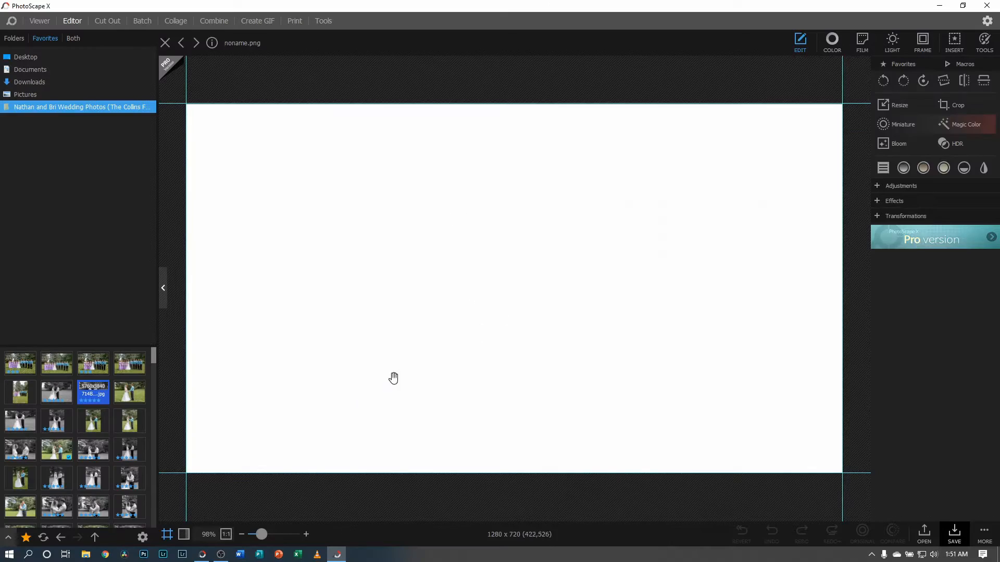
{"action": "left_click_drag", "start_coordinate": [262, 534], "coordinate": [259, 534]}
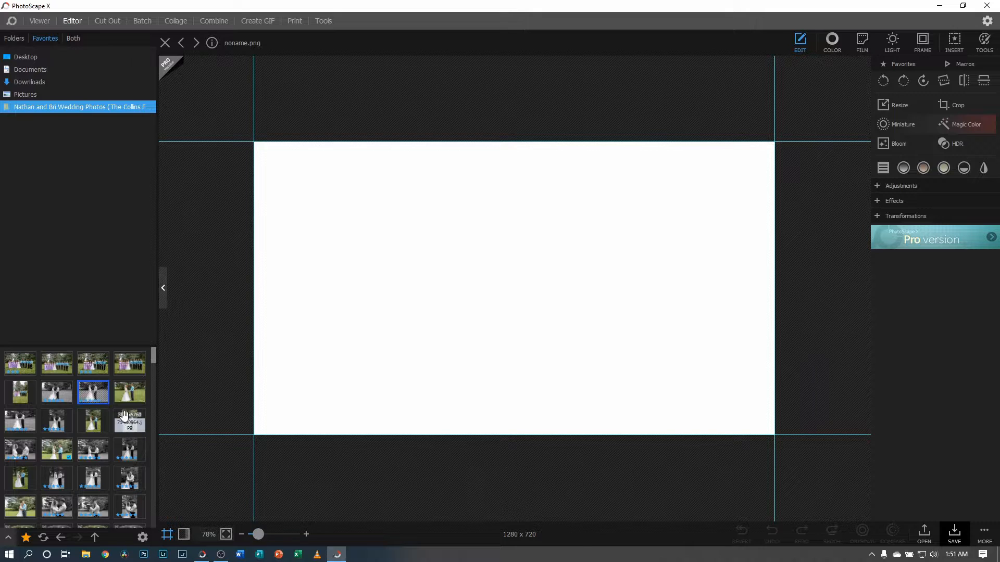
- Insert the selfie photo P2650234 from the thumbnail project folder as an image on the blank canvas
{"action": "left_click", "coordinate": [954, 42]}
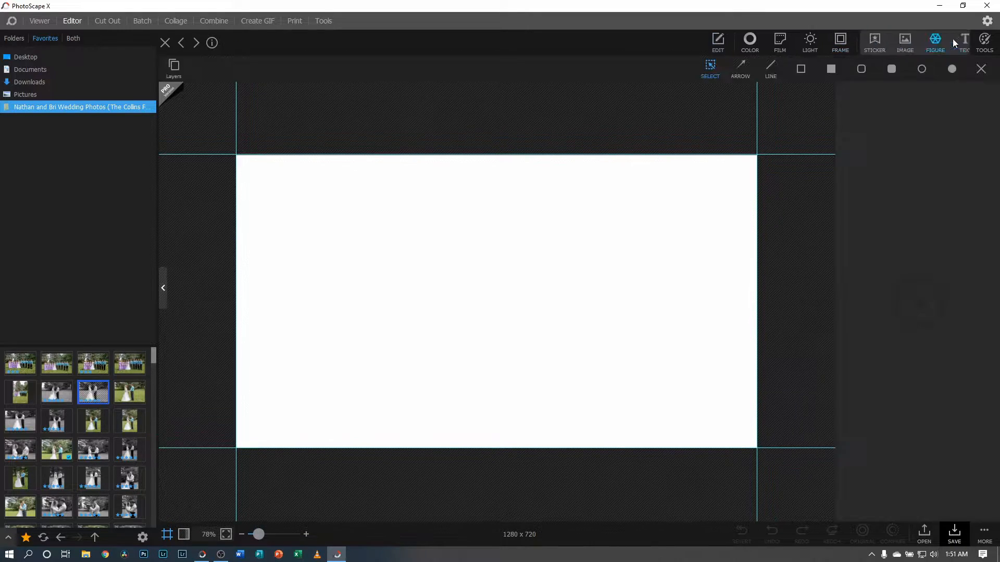
{"action": "left_click", "coordinate": [843, 40]}
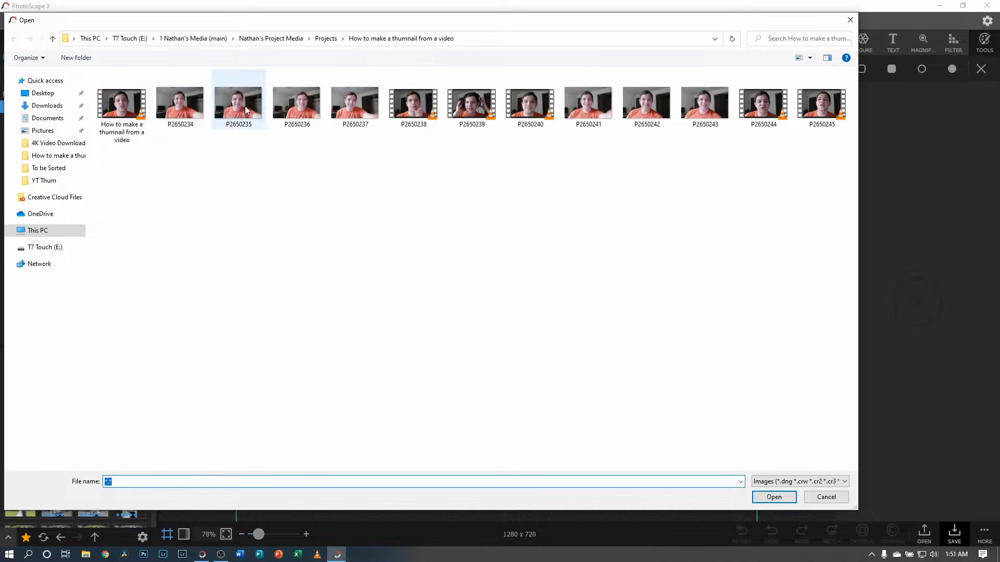
{"action": "left_click", "coordinate": [43, 94]}
{"action": "left_click", "coordinate": [14, 38]}
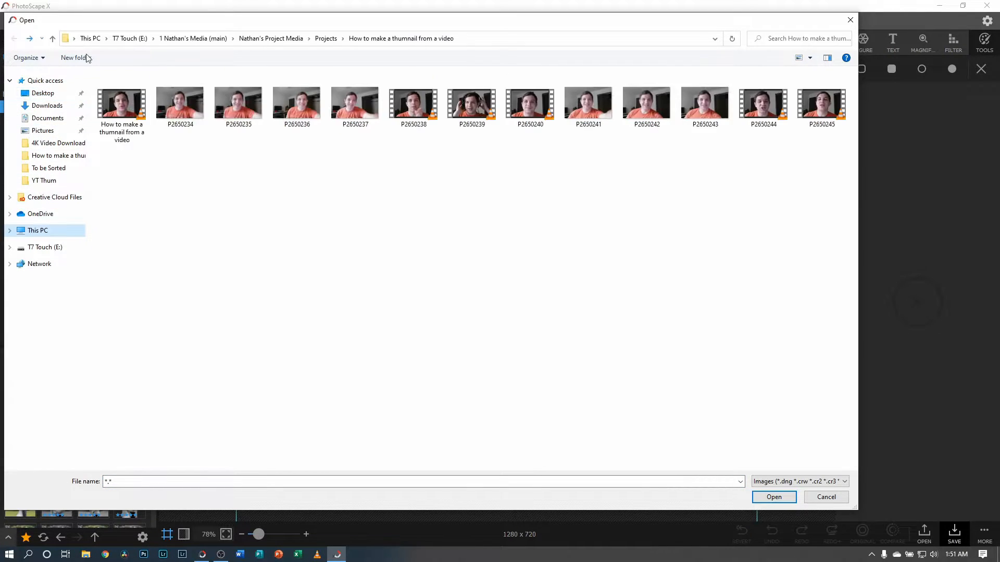
{"action": "double_click", "coordinate": [200, 109]}
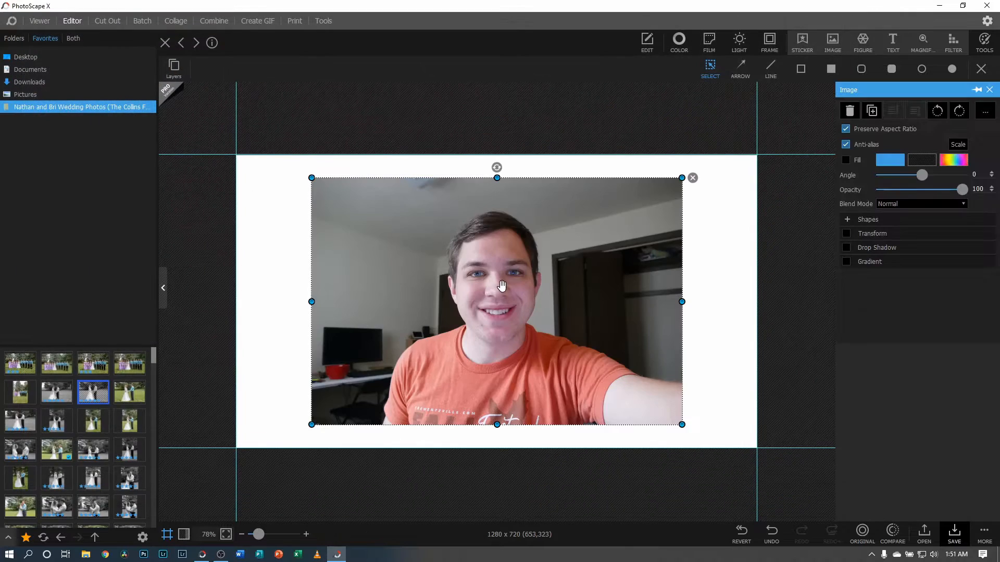
- Enlarge the inserted selfie proportionally and position it so that it covers the whole canvas
{"action": "left_click_drag", "start_coordinate": [259, 534], "coordinate": [230, 532]}
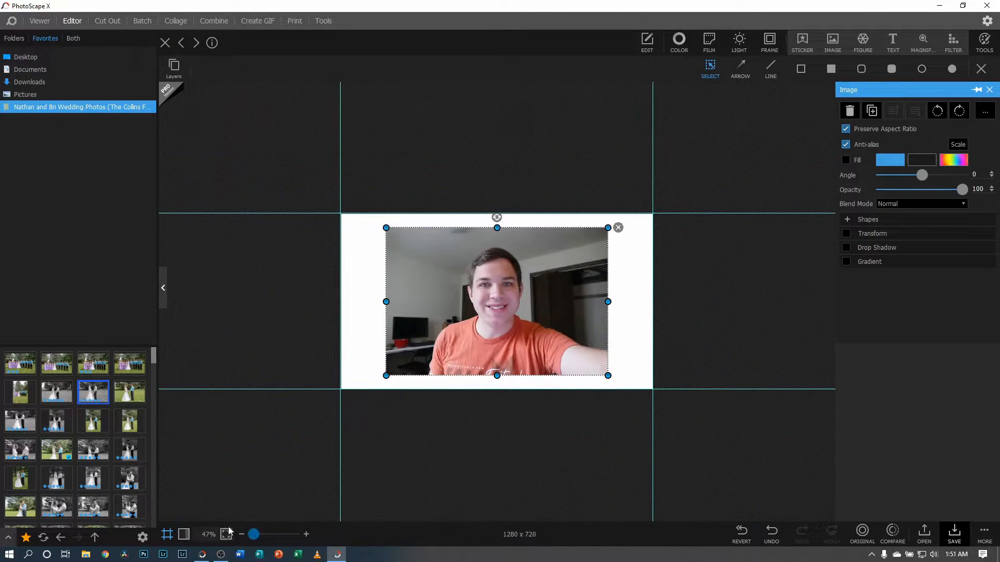
{"action": "left_click_drag", "start_coordinate": [384, 227], "coordinate": [277, 154]}
{"action": "left_click_drag", "start_coordinate": [439, 236], "coordinate": [551, 277]}
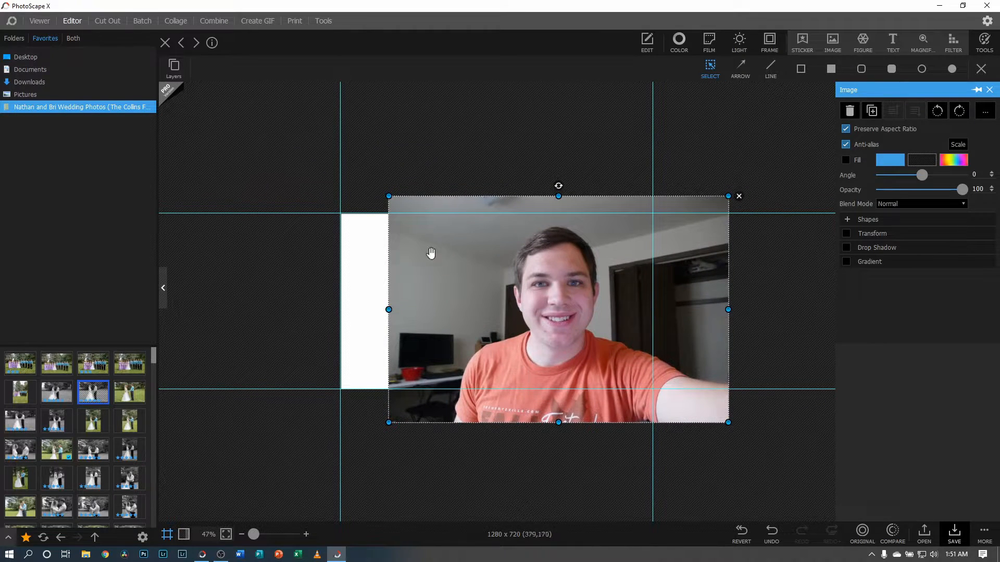
{"action": "left_click_drag", "start_coordinate": [389, 196], "coordinate": [333, 179]}
{"action": "left_click_drag", "start_coordinate": [559, 195], "coordinate": [558, 219]}
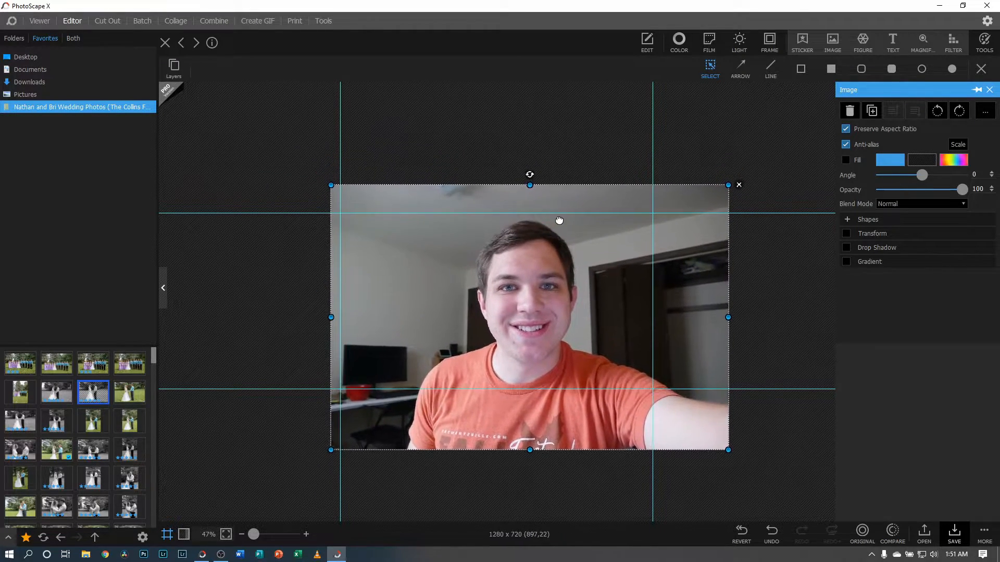
- Move the selfie off the canvas and back over it, and toggle the canvas border guides off and on
{"action": "left_click_drag", "start_coordinate": [674, 208], "coordinate": [877, 446]}
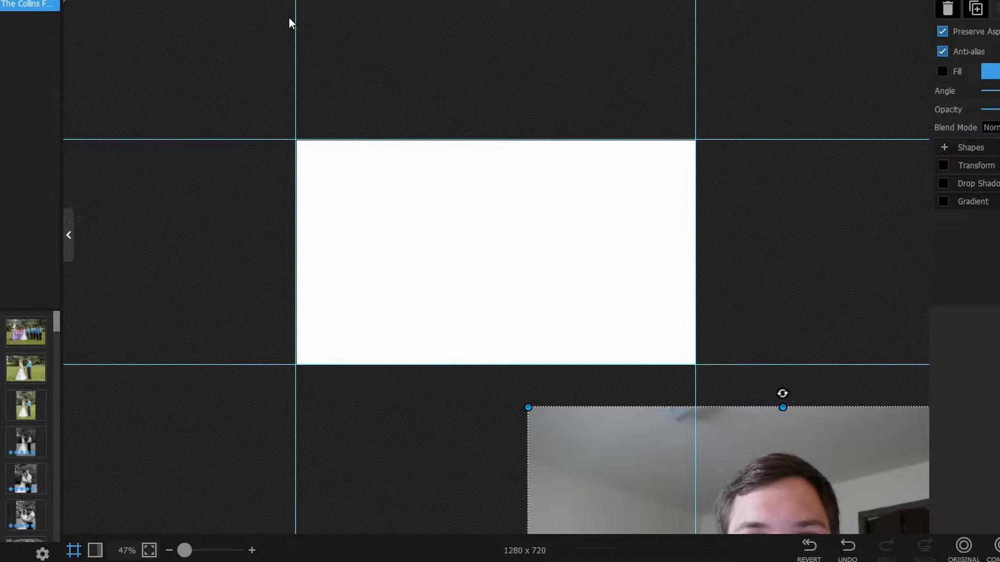
{"action": "left_click_drag", "start_coordinate": [789, 471], "coordinate": [514, 164]}
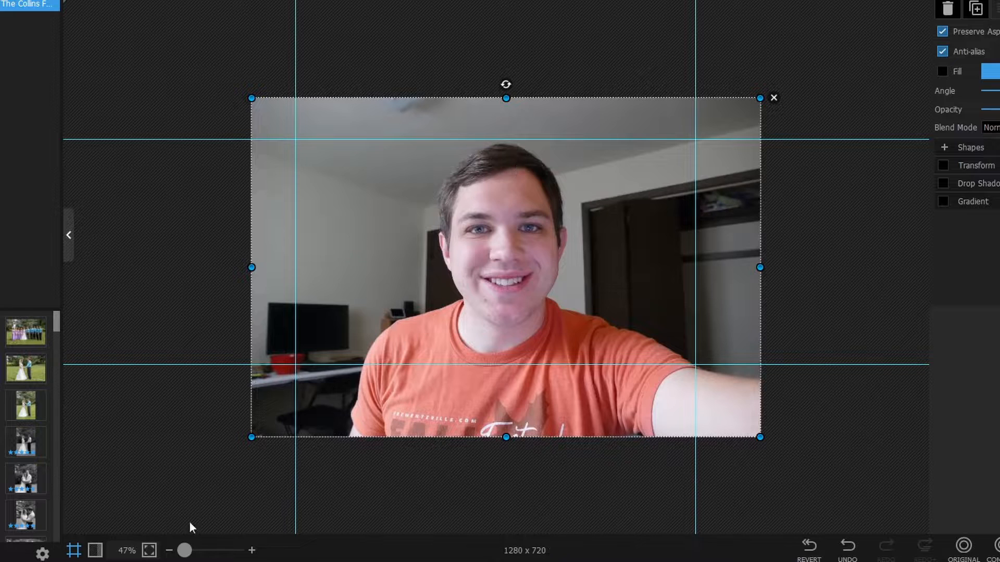
{"action": "left_click", "coordinate": [76, 553]}
{"action": "left_click", "coordinate": [78, 554]}
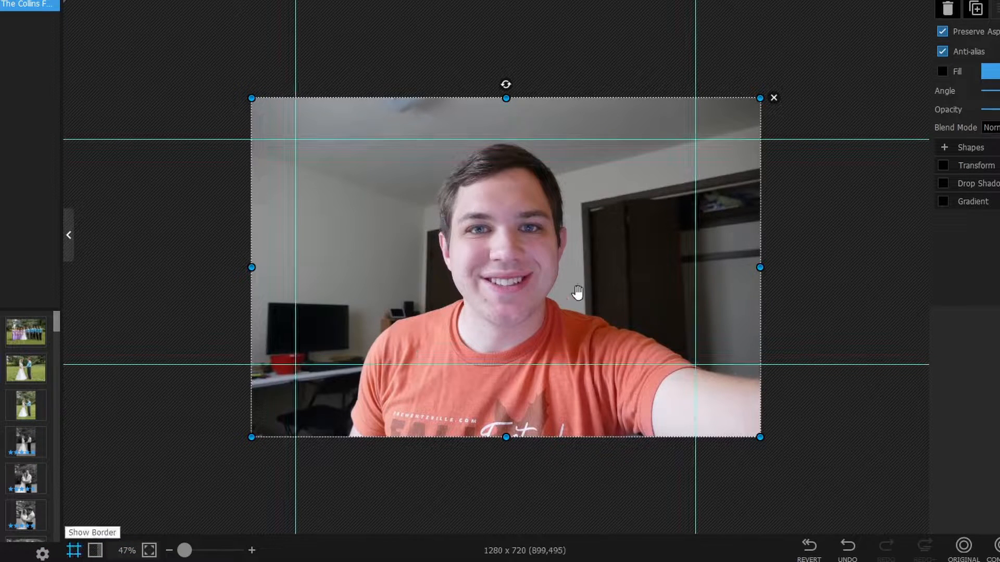
{"action": "left_click_drag", "start_coordinate": [715, 109], "coordinate": [720, 128]}
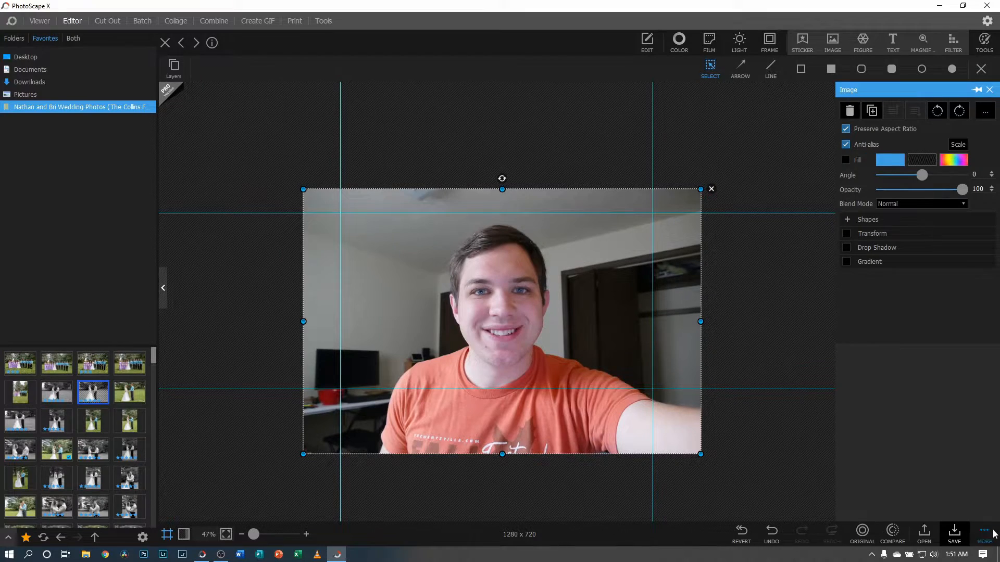
- Look over the additional file options such as Save Project, and delete the selfie and close the canvas without saving
{"action": "left_click", "coordinate": [984, 532]}
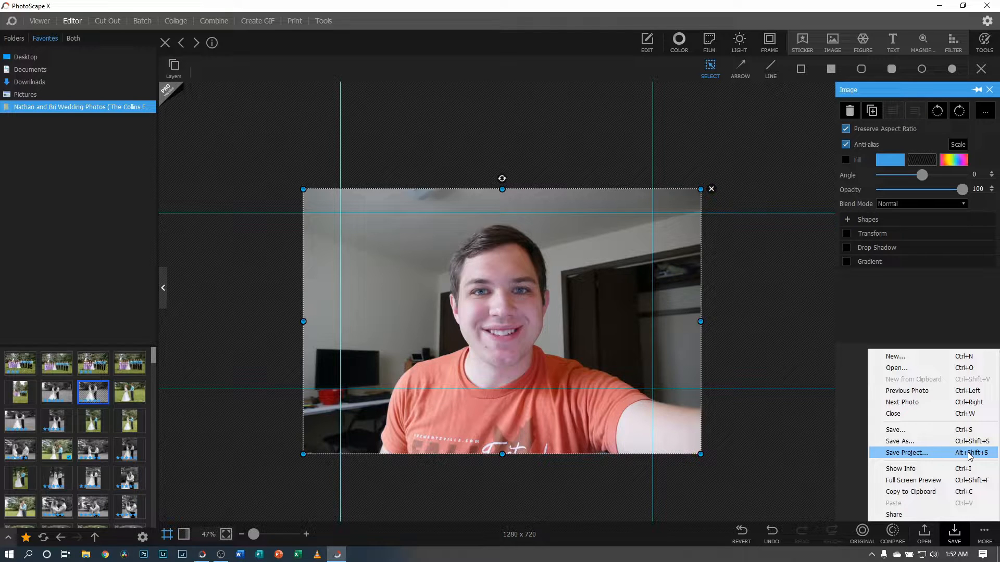
{"action": "left_click_drag", "start_coordinate": [506, 312], "coordinate": [482, 290]}
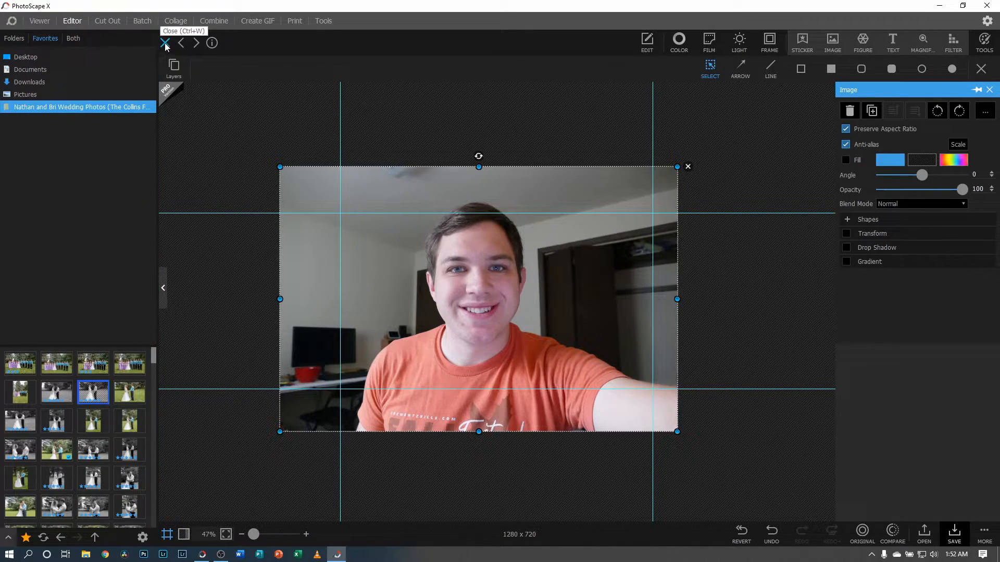
{"action": "left_click", "coordinate": [690, 173]}
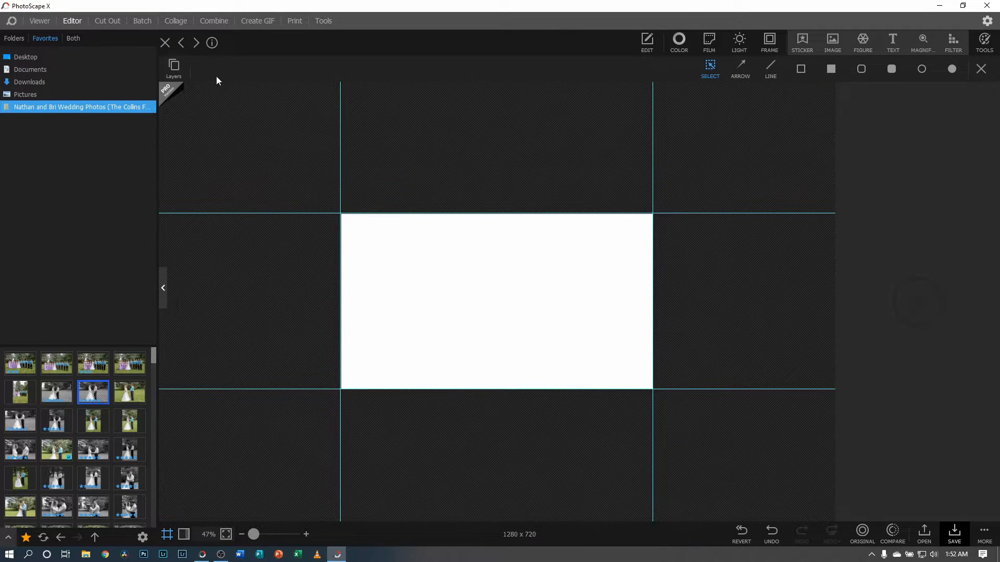
{"action": "left_click", "coordinate": [165, 44]}
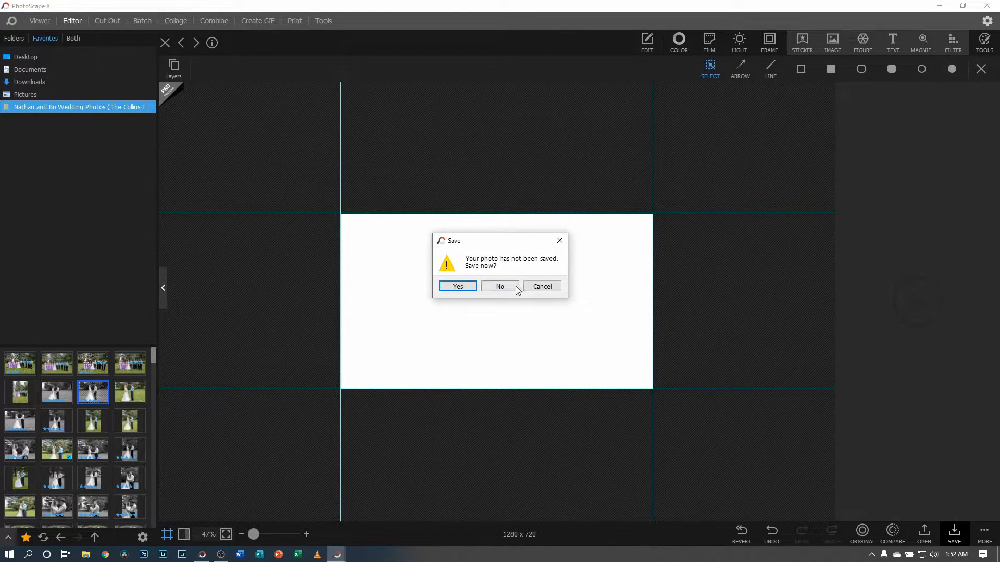
{"action": "left_click", "coordinate": [510, 286]}
- Load the next photo from the additional file options in the empty Editor, and bring up the same options on the opened group photo
{"action": "left_click", "coordinate": [596, 295]}
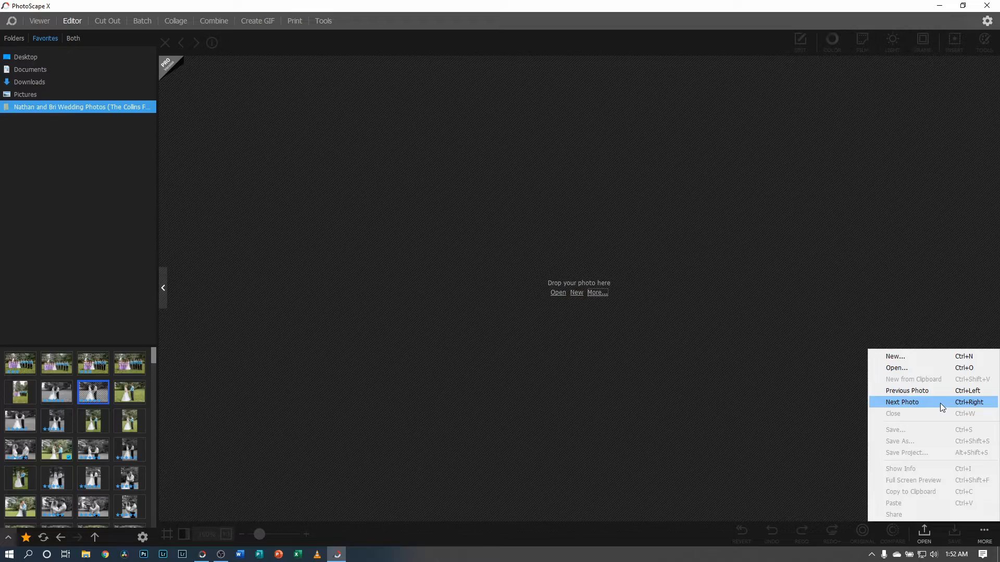
{"action": "left_click", "coordinate": [942, 404]}
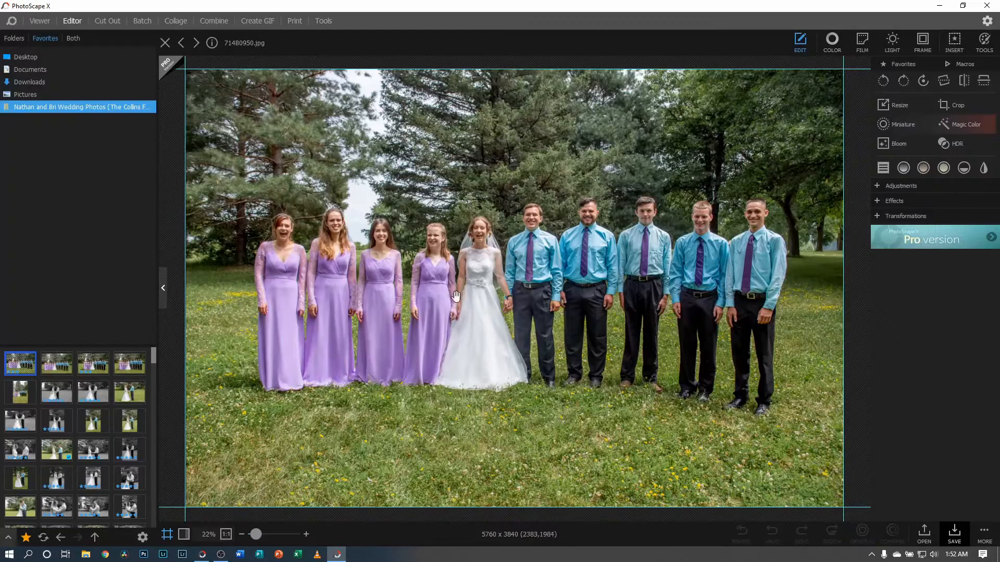
{"action": "right_click", "coordinate": [551, 290]}
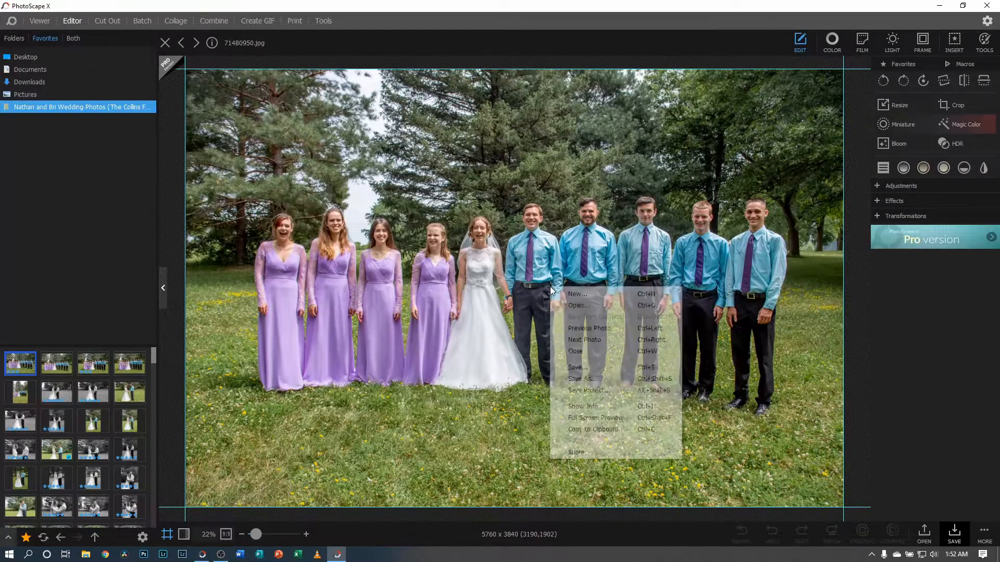
- Load the next group photo and close it, and open the car-spraying photo 714B2151.jpg from the Viewer in the Editor
{"action": "left_click", "coordinate": [599, 341]}
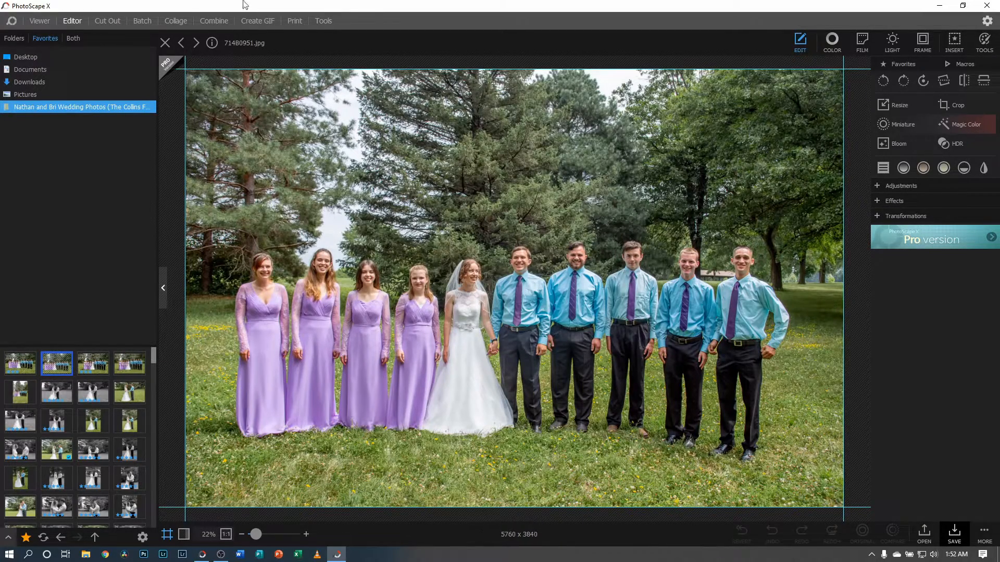
{"action": "left_click", "coordinate": [165, 42]}
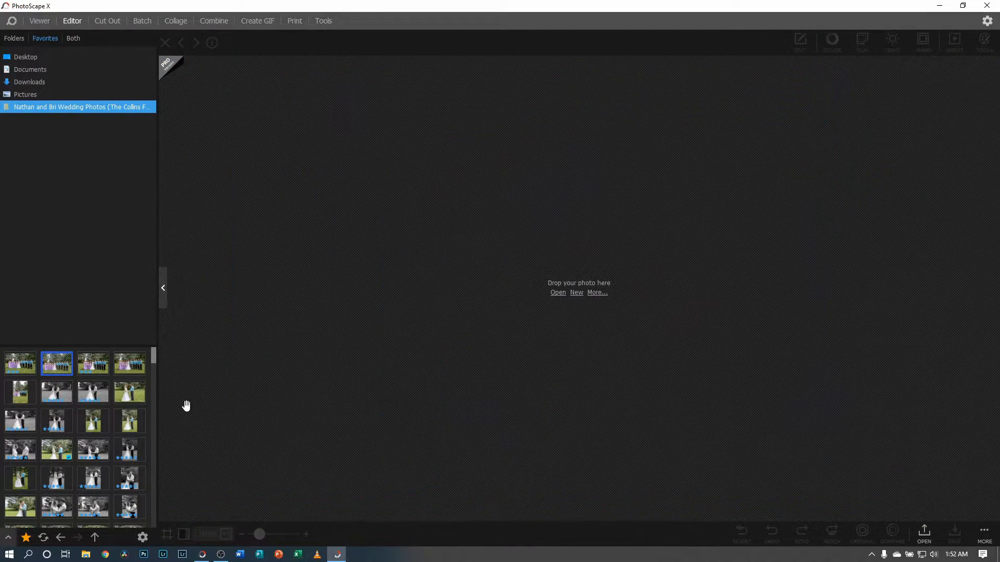
{"action": "left_click", "coordinate": [45, 26]}
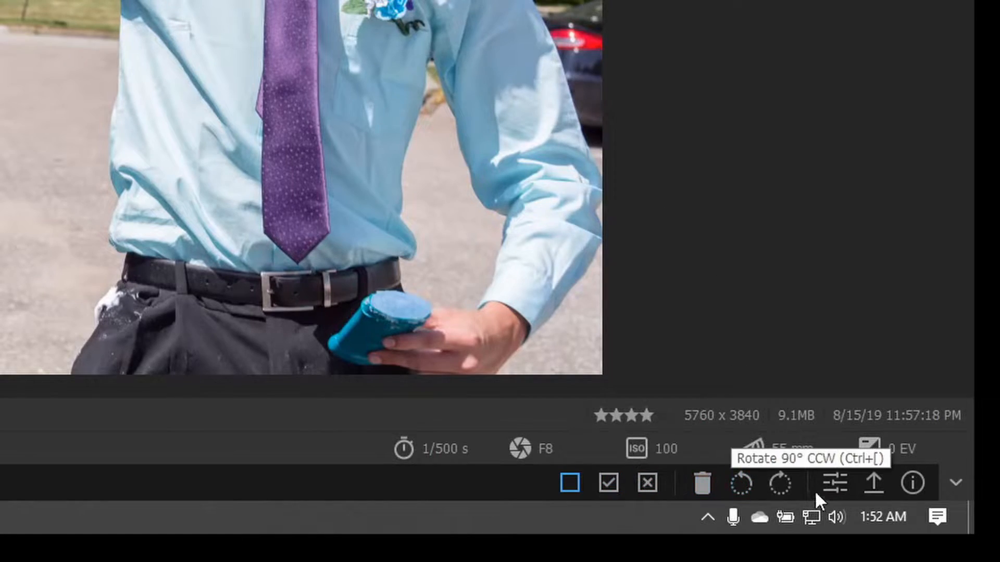
{"action": "left_click", "coordinate": [834, 481]}
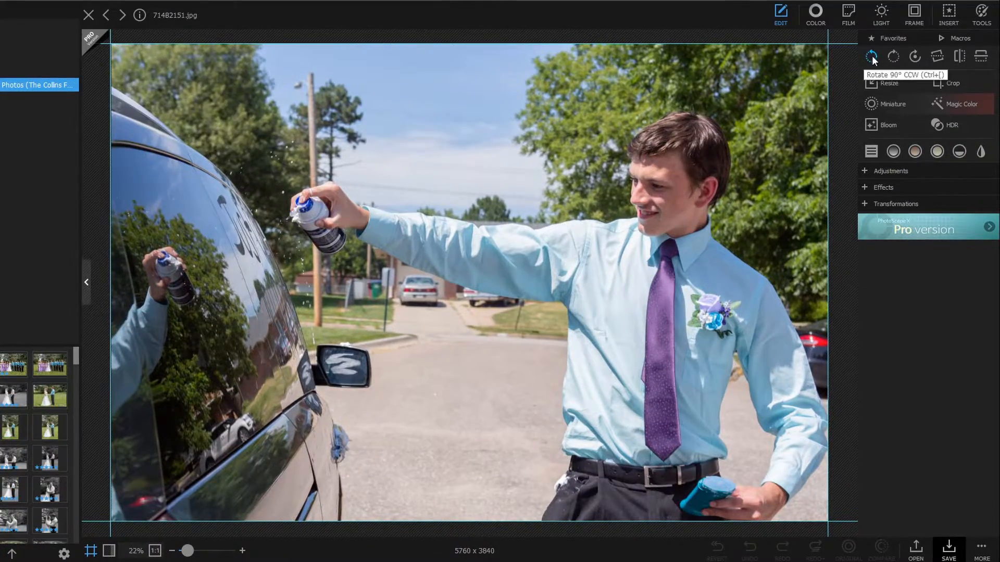
- Rotate the photo 90° counterclockwise four times for a full turn
{"action": "left_click", "coordinate": [885, 79]}
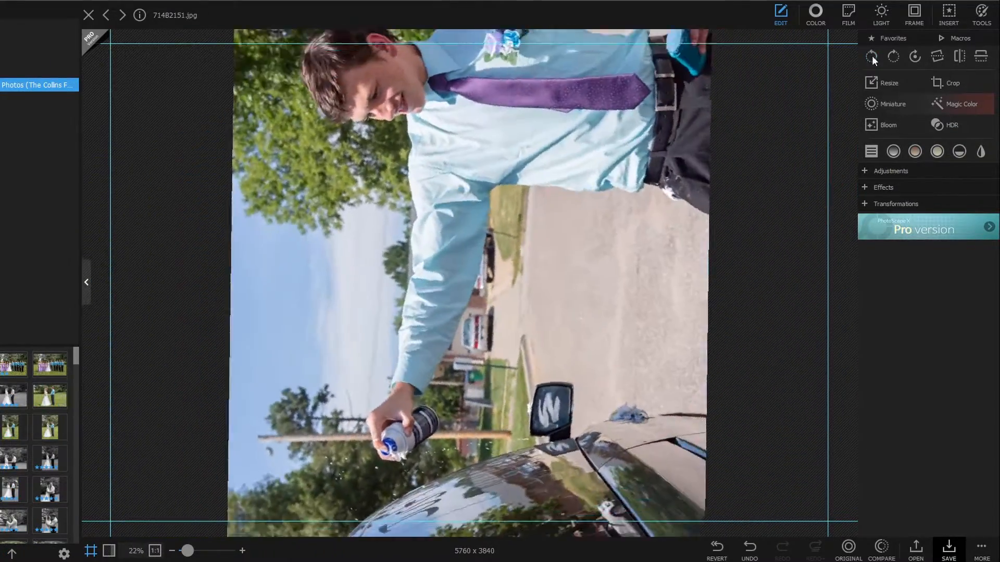
{"action": "left_click", "coordinate": [871, 56]}
{"action": "left_click", "coordinate": [871, 56]}
{"action": "left_click", "coordinate": [871, 56]}
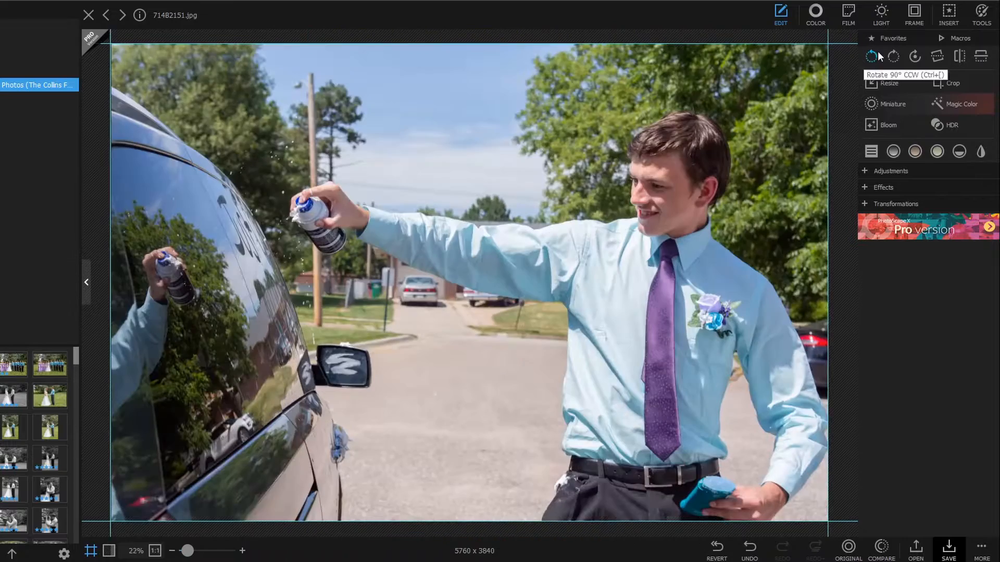
- Try a free rotation of the photo at an angle of 23 and leave it unapplied
{"action": "left_click", "coordinate": [912, 59]}
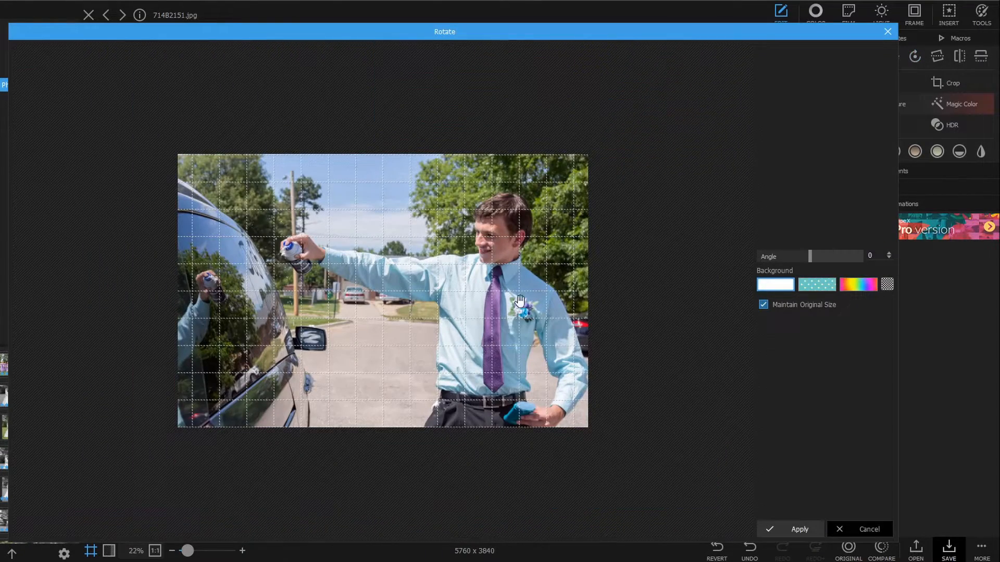
{"action": "left_click", "coordinate": [813, 256]}
{"action": "left_click_drag", "start_coordinate": [812, 254], "coordinate": [816, 252]}
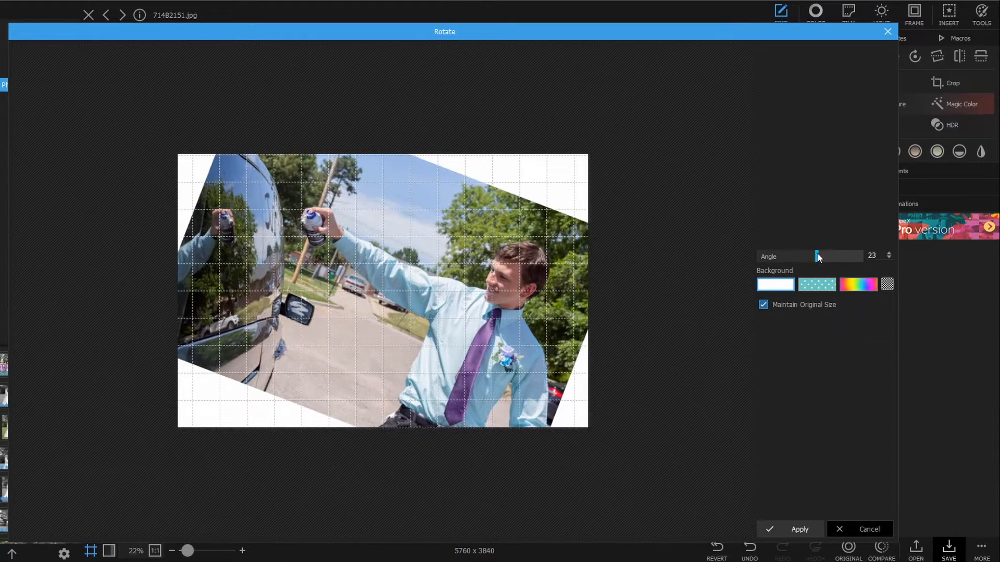
{"action": "left_click", "coordinate": [883, 30]}
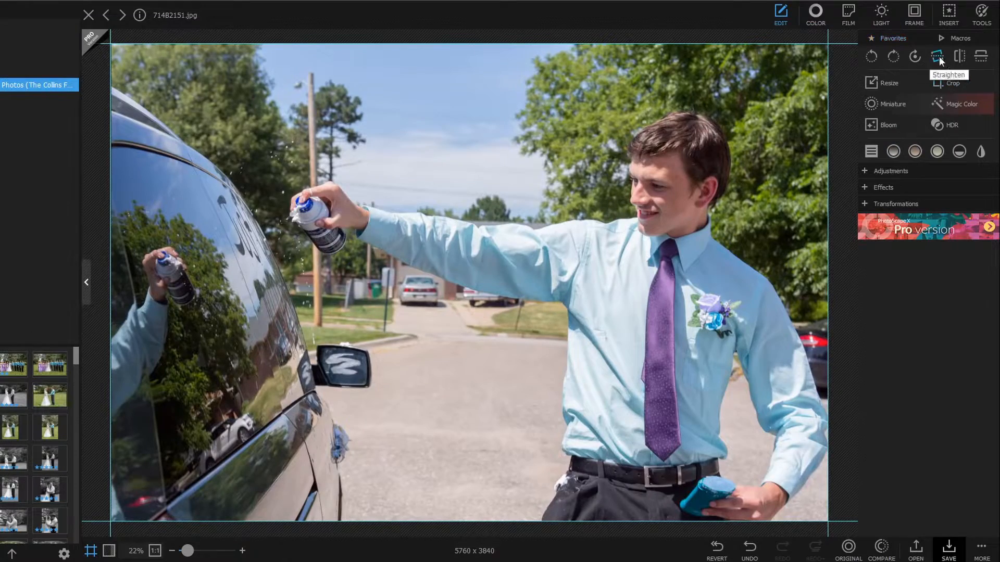
- Try straightening the photo at an angle of -4.82 and leave it unapplied
{"action": "left_click", "coordinate": [937, 56]}
{"action": "left_click_drag", "start_coordinate": [366, 510], "coordinate": [253, 498]}
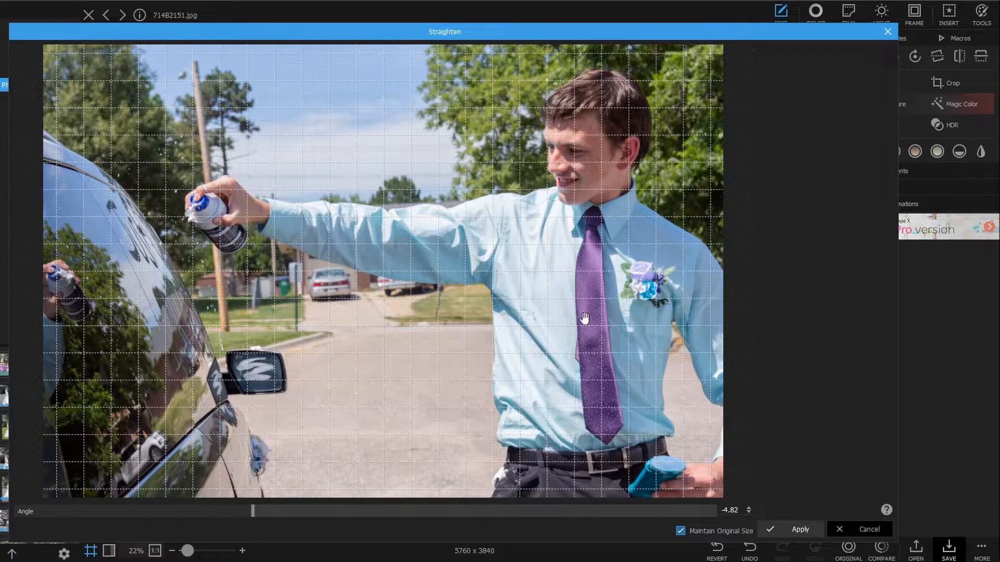
{"action": "left_click", "coordinate": [888, 31]}
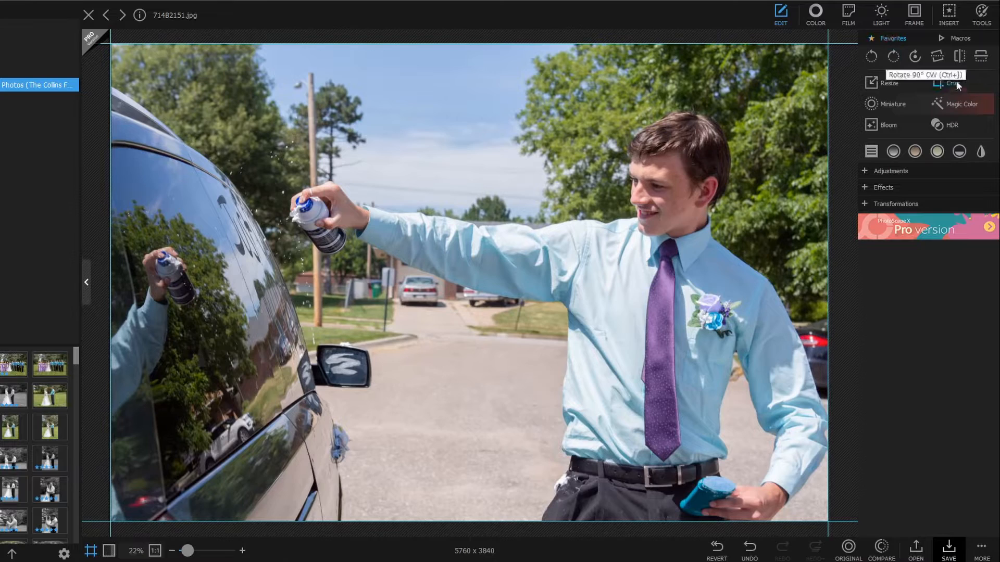
- Flip the photo horizontally and vertically, and reverse both flips
{"action": "left_click", "coordinate": [963, 57]}
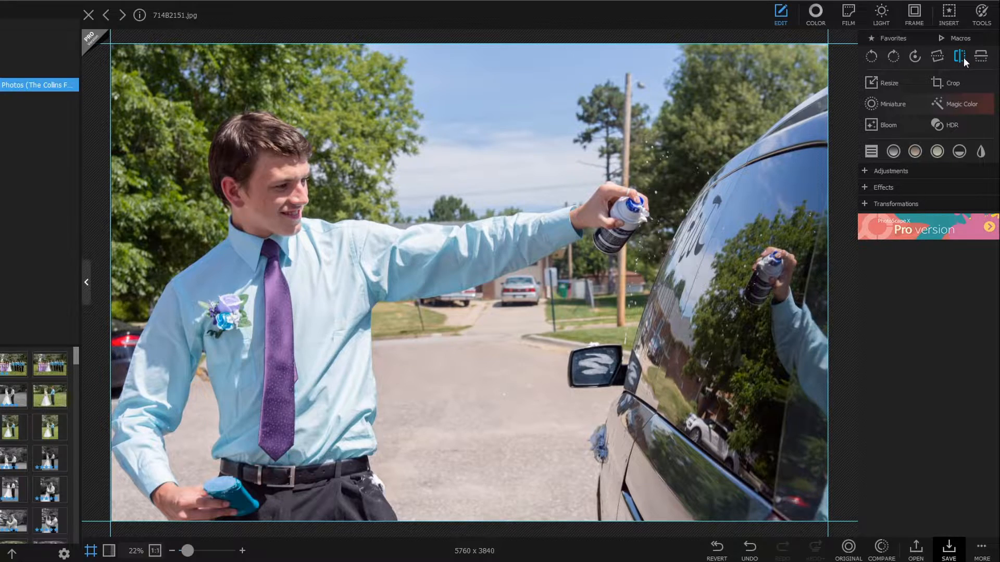
{"action": "left_click", "coordinate": [984, 56]}
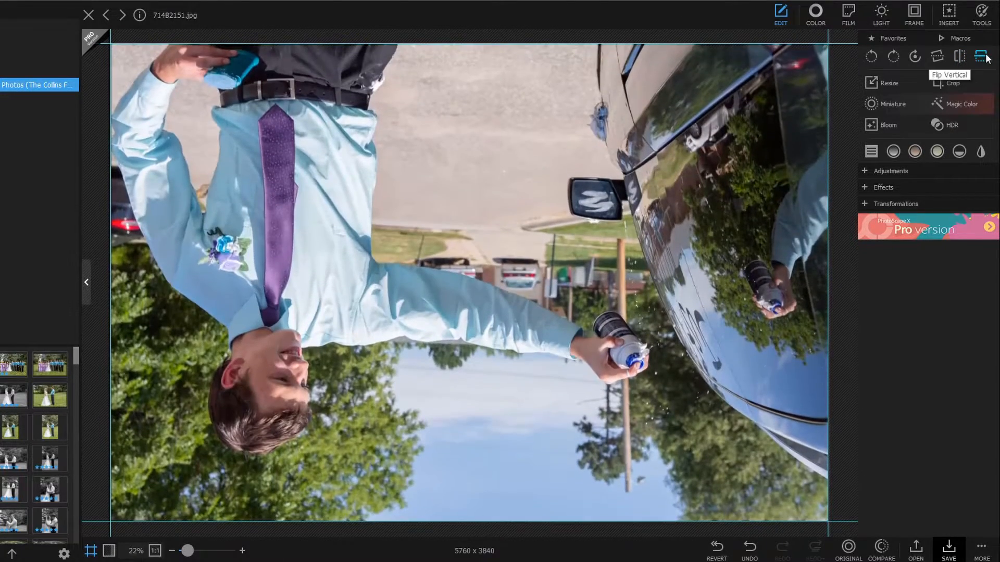
{"action": "left_click", "coordinate": [984, 56]}
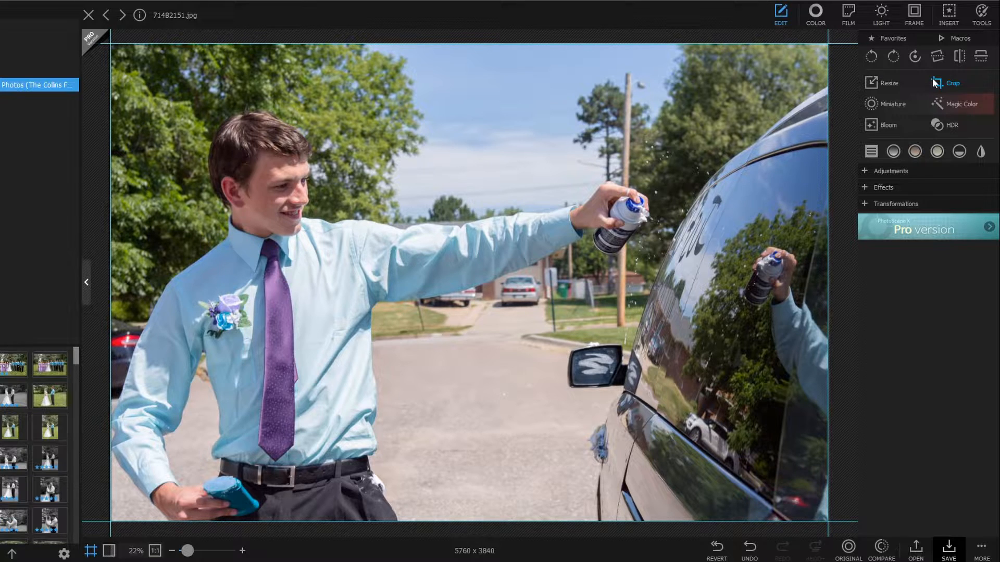
{"action": "left_click", "coordinate": [958, 59]}
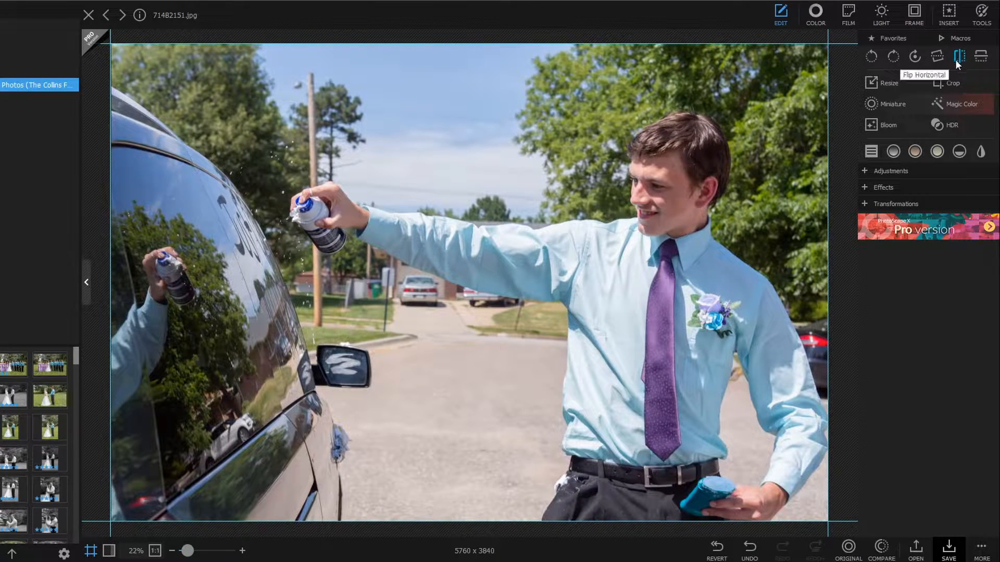
- Resize the photo to the preset width of 1000 pixels with its aspect ratio preserved
{"action": "left_click", "coordinate": [891, 84]}
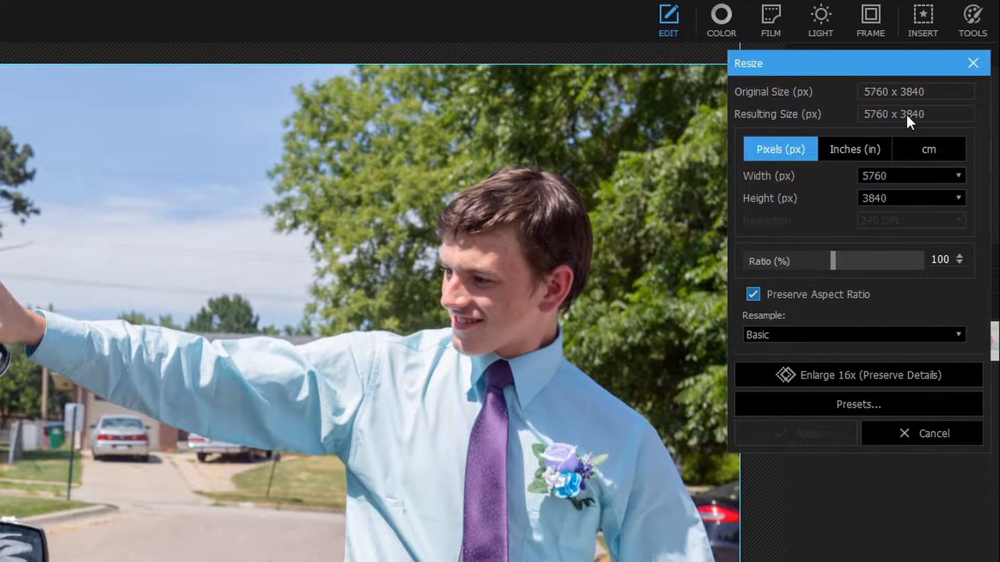
{"action": "left_click", "coordinate": [907, 176]}
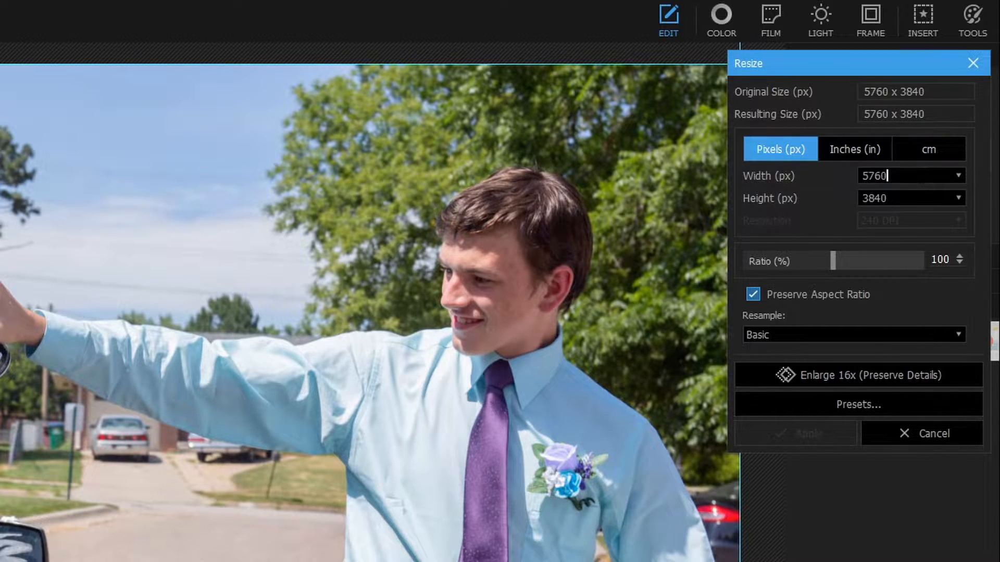
{"action": "left_click", "coordinate": [958, 177]}
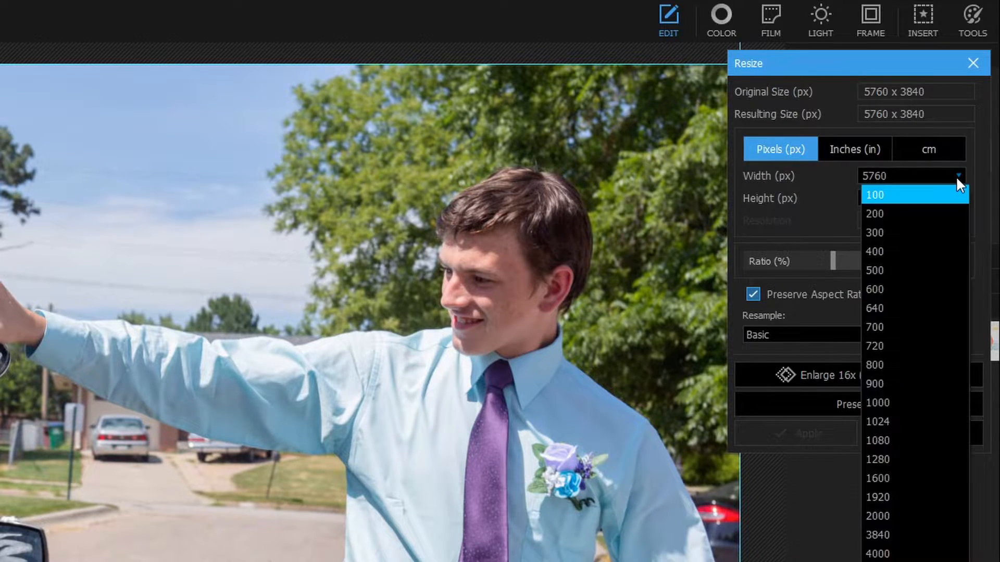
{"action": "left_click", "coordinate": [925, 403]}
{"action": "left_click", "coordinate": [802, 435]}
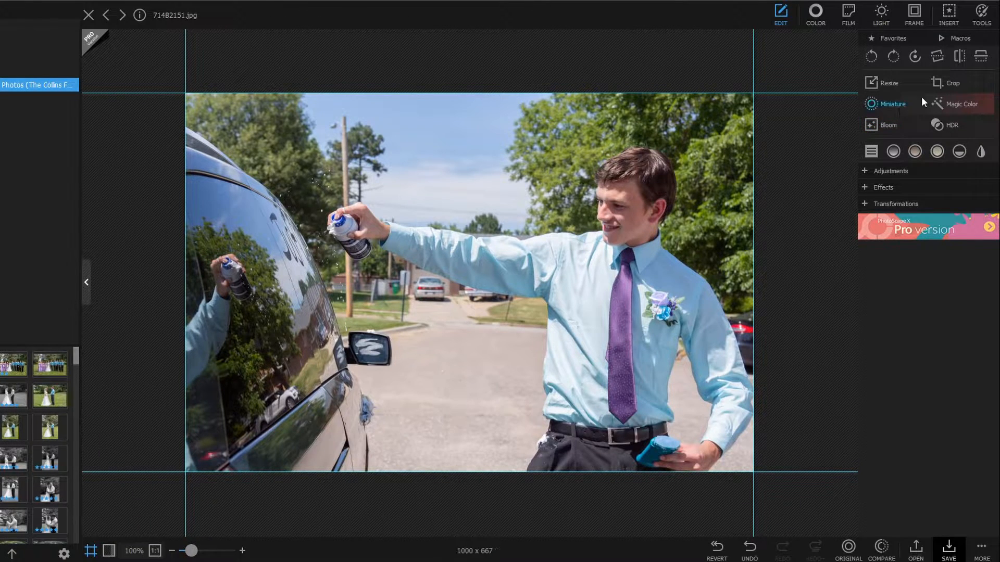
- Resize the photo to a width of 15 pixels, and undo both resizes
{"action": "left_click", "coordinate": [891, 84]}
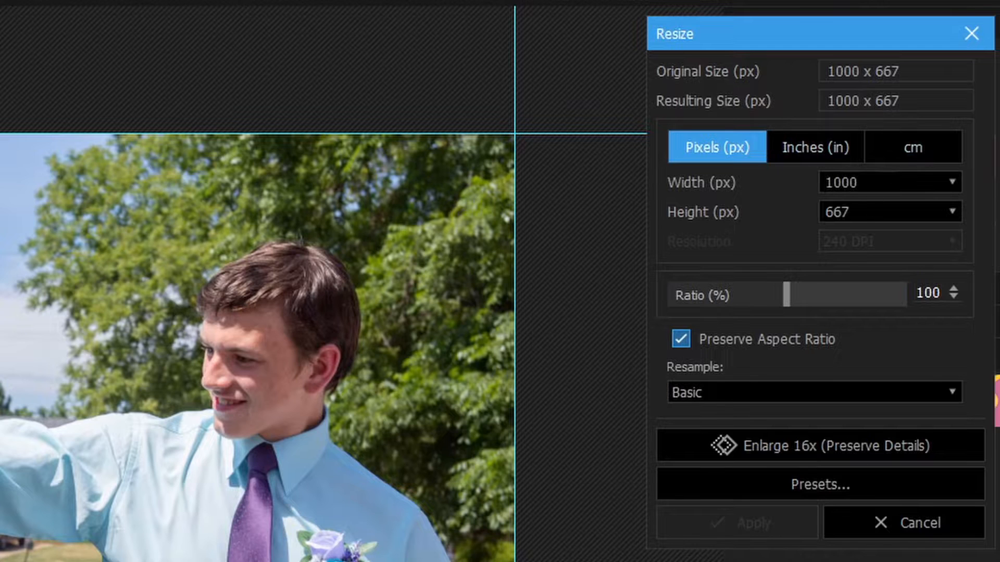
{"action": "key", "text": "shift+Tab"}
{"action": "type", "text": "15"}
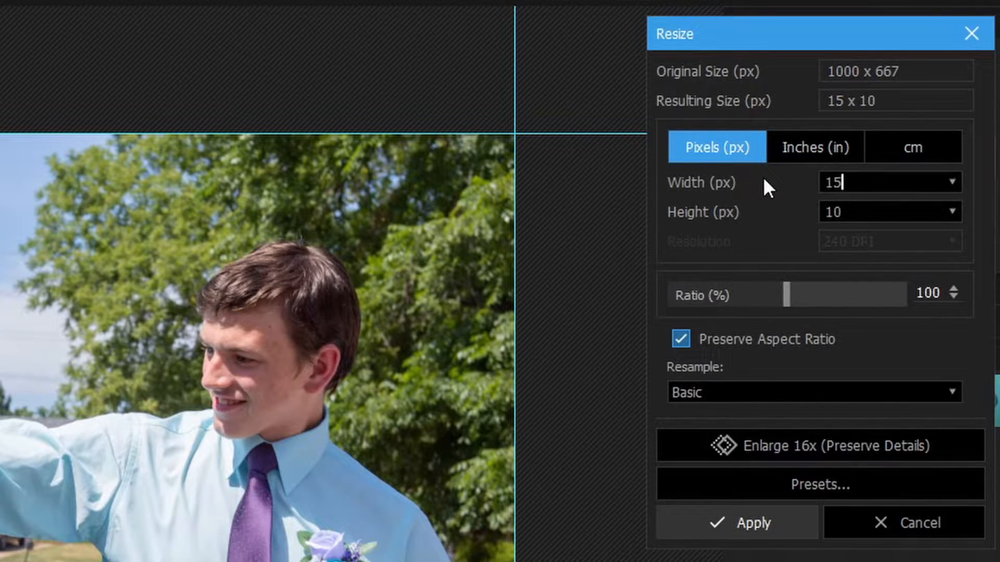
{"action": "left_click", "coordinate": [747, 523]}
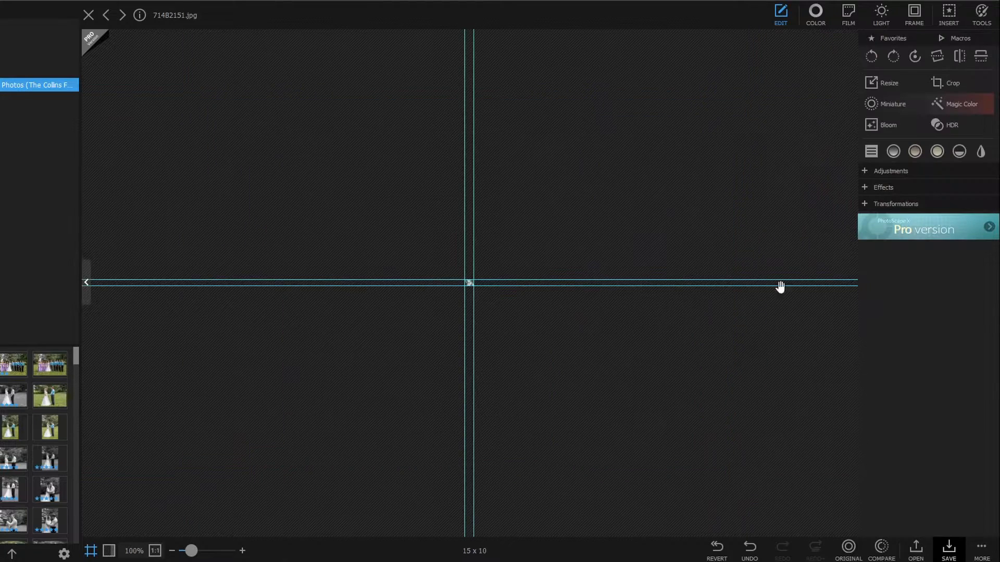
{"action": "left_click_drag", "start_coordinate": [191, 550], "coordinate": [297, 551]}
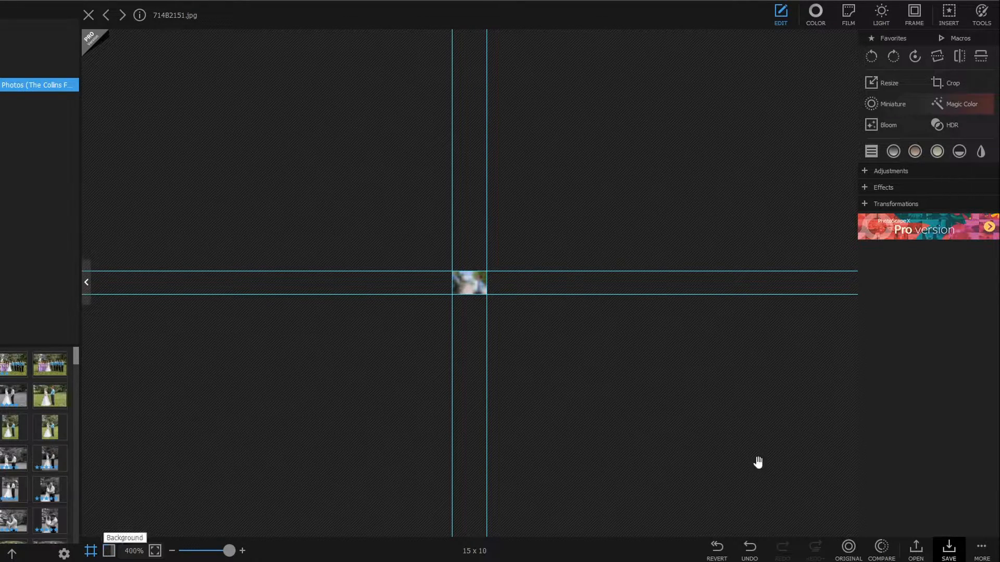
{"action": "left_click", "coordinate": [759, 554]}
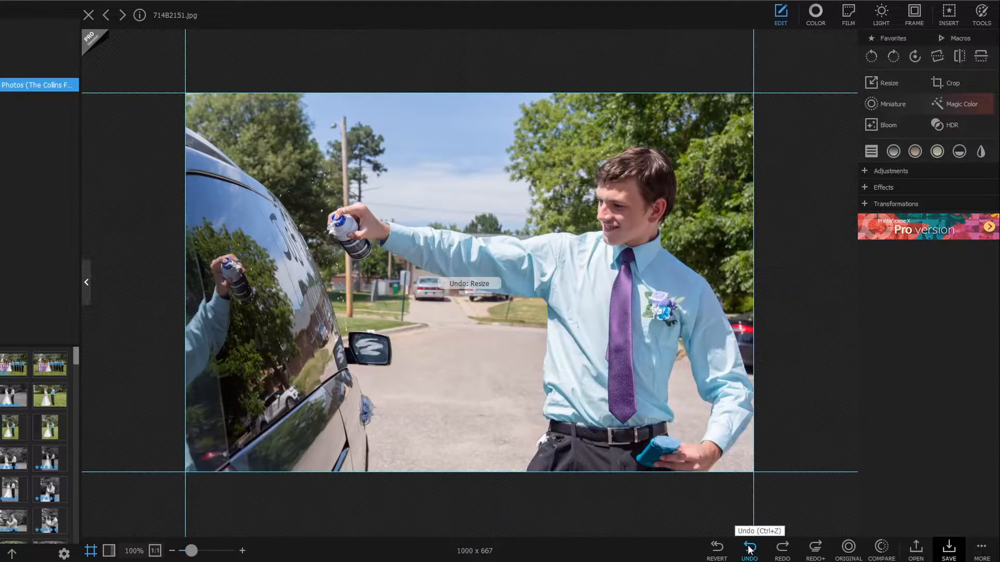
{"action": "left_click", "coordinate": [750, 545]}
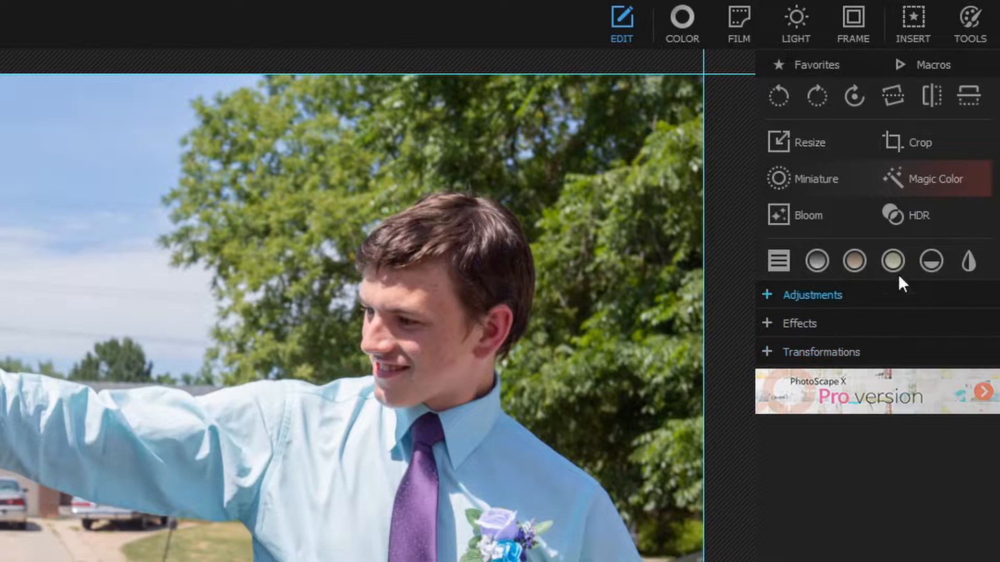
- Crop the photo at a 1 x 1 ratio to about 2748 x 2748 pixels around the spray can, and undo the crop
{"action": "left_click", "coordinate": [948, 82]}
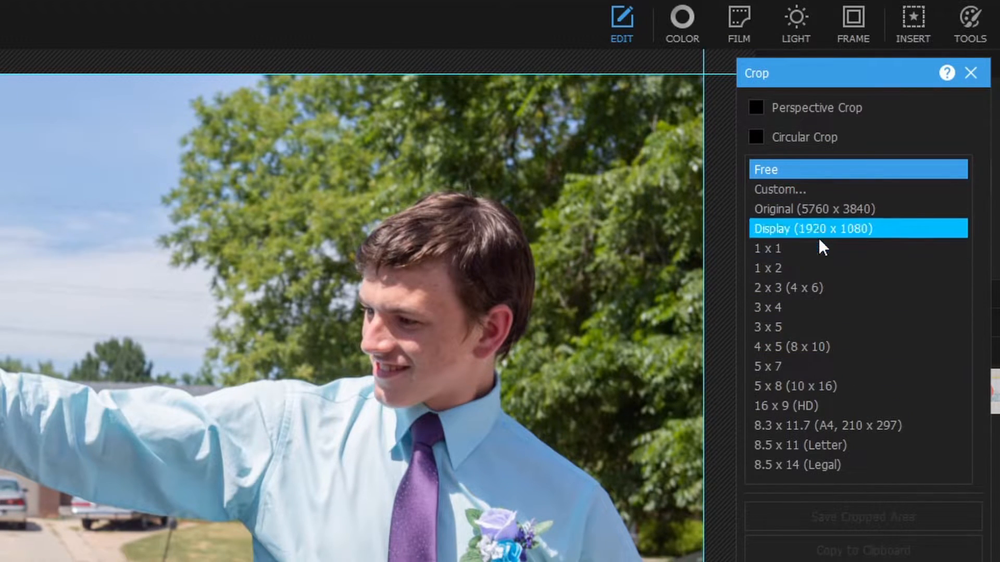
{"action": "left_click", "coordinate": [823, 402]}
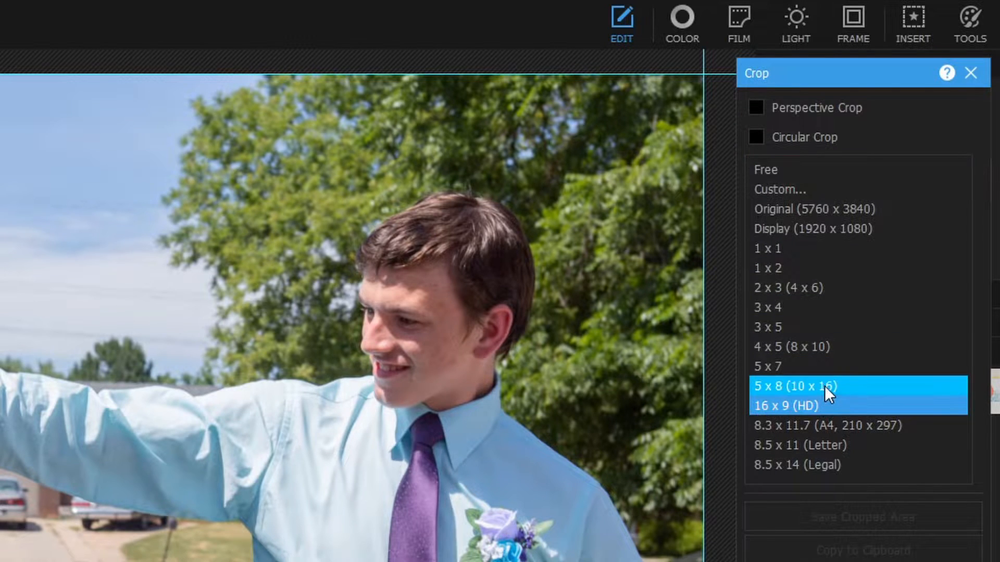
{"action": "left_click", "coordinate": [870, 251]}
{"action": "left_click_drag", "start_coordinate": [270, 94], "coordinate": [614, 430]}
{"action": "left_click_drag", "start_coordinate": [495, 351], "coordinate": [373, 330]}
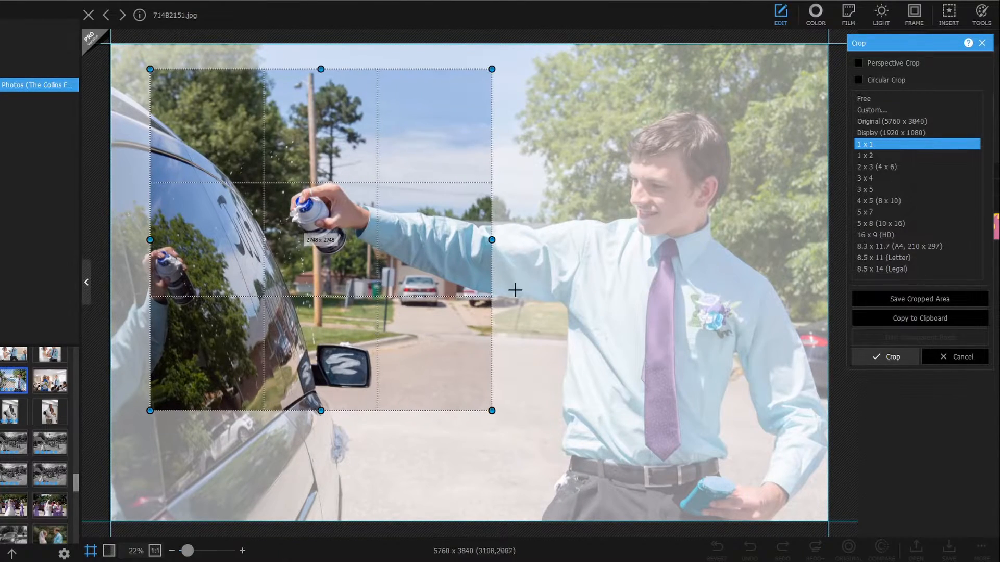
{"action": "key", "text": "Return"}
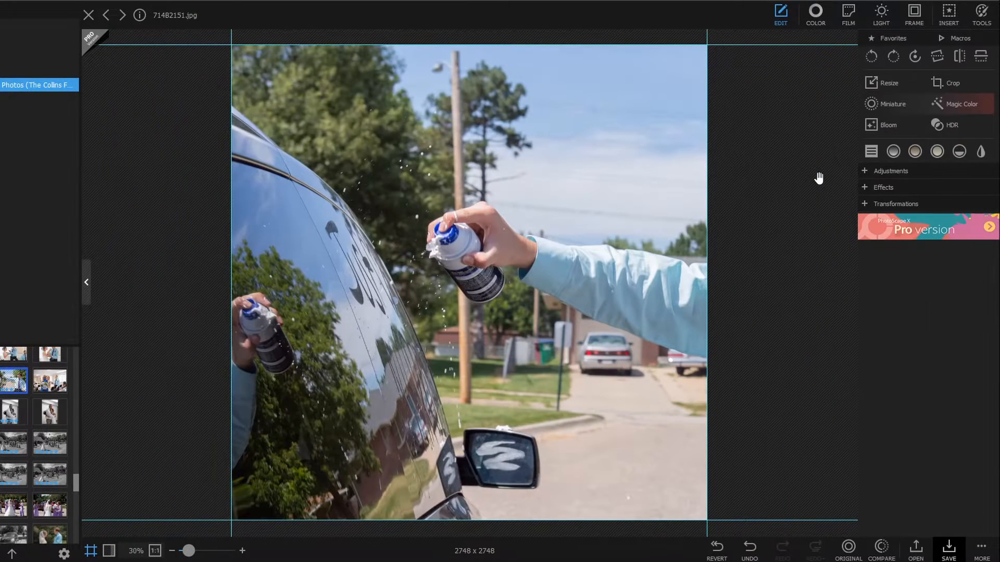
{"action": "left_click", "coordinate": [747, 547]}
- Try the A4 ratio and a 1 x 1 crop area near the photo's centre, and toggle Perspective Crop on and off
{"action": "left_click", "coordinate": [947, 85]}
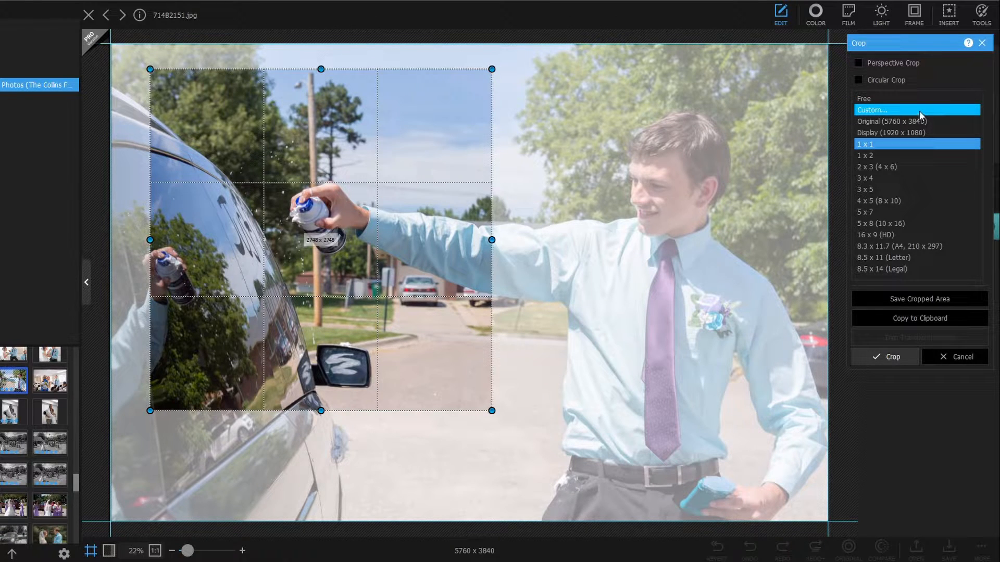
{"action": "left_click", "coordinate": [917, 246]}
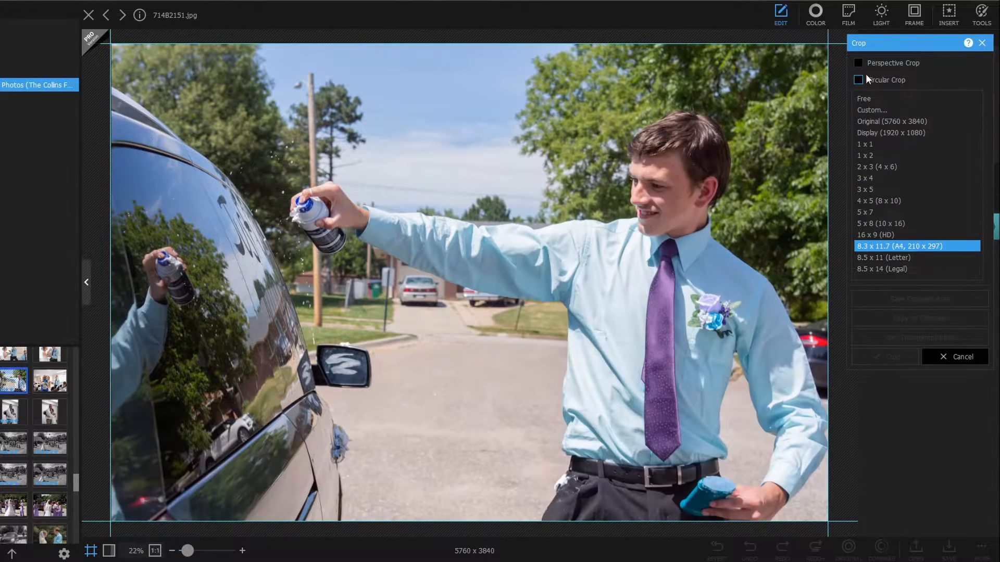
{"action": "left_click", "coordinate": [865, 144]}
{"action": "left_click_drag", "start_coordinate": [386, 108], "coordinate": [604, 327]}
{"action": "left_click", "coordinate": [858, 63]}
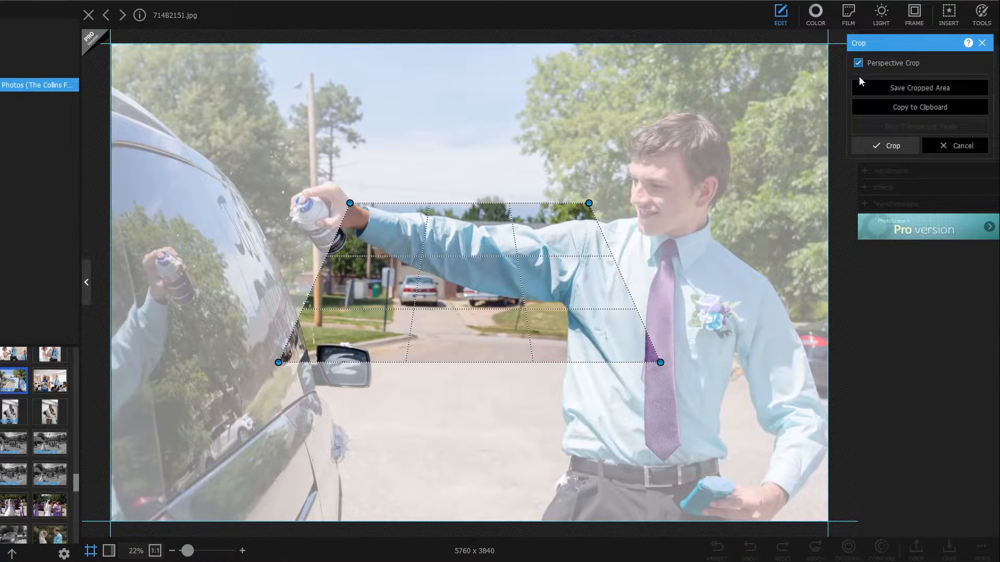
{"action": "left_click", "coordinate": [858, 63]}
- Apply a circular crop of about 1758 x 1758 pixels around the man's head, and undo it
{"action": "left_click", "coordinate": [858, 79]}
{"action": "left_click_drag", "start_coordinate": [410, 265], "coordinate": [582, 235]}
{"action": "left_click", "coordinate": [880, 374]}
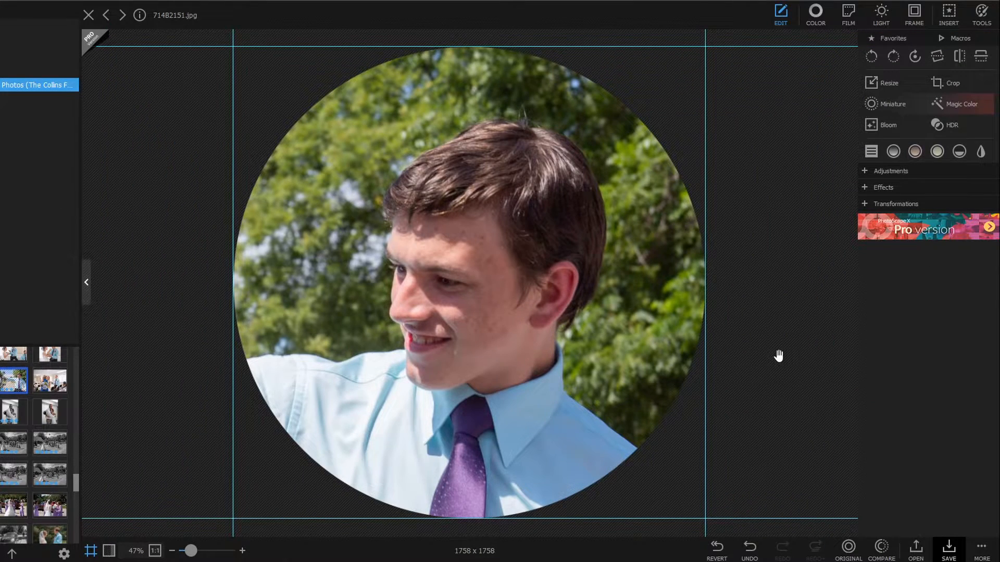
{"action": "left_click", "coordinate": [754, 552]}
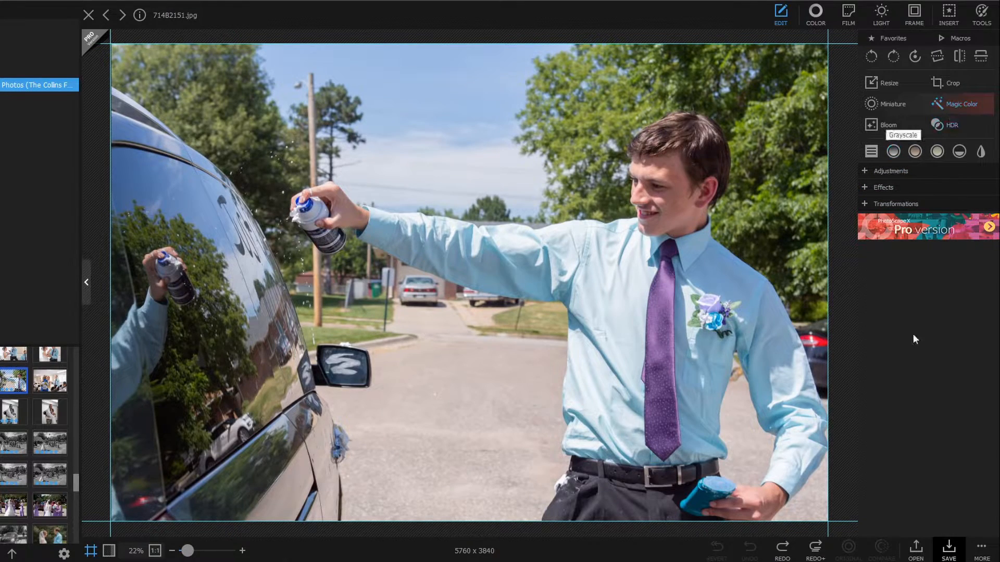
- Try Bloom at Level 42, Blur 12 and Contrast 77, and brush its mask over the sky and background trees
{"action": "left_click", "coordinate": [892, 126]}
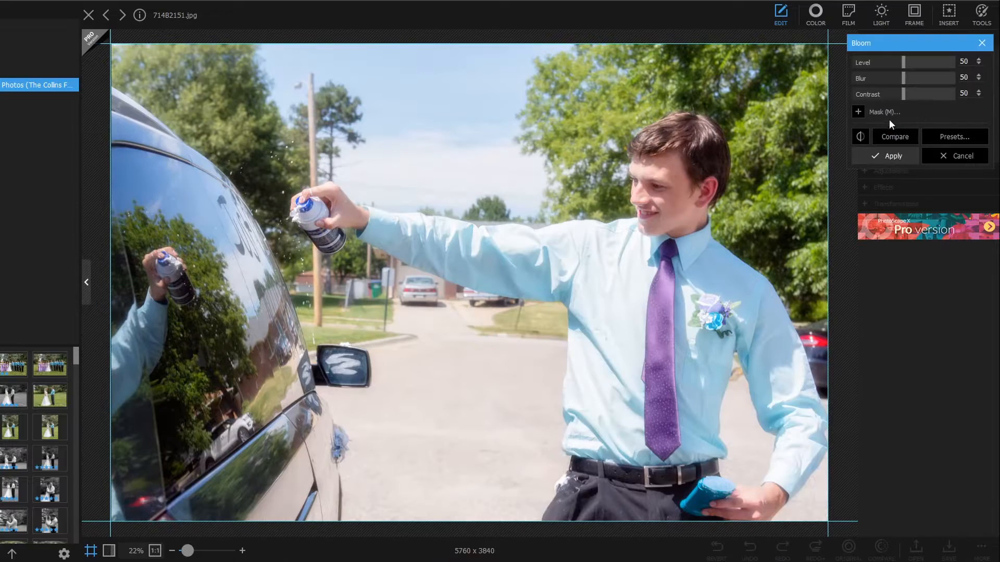
{"action": "left_click_drag", "start_coordinate": [902, 61], "coordinate": [930, 94]}
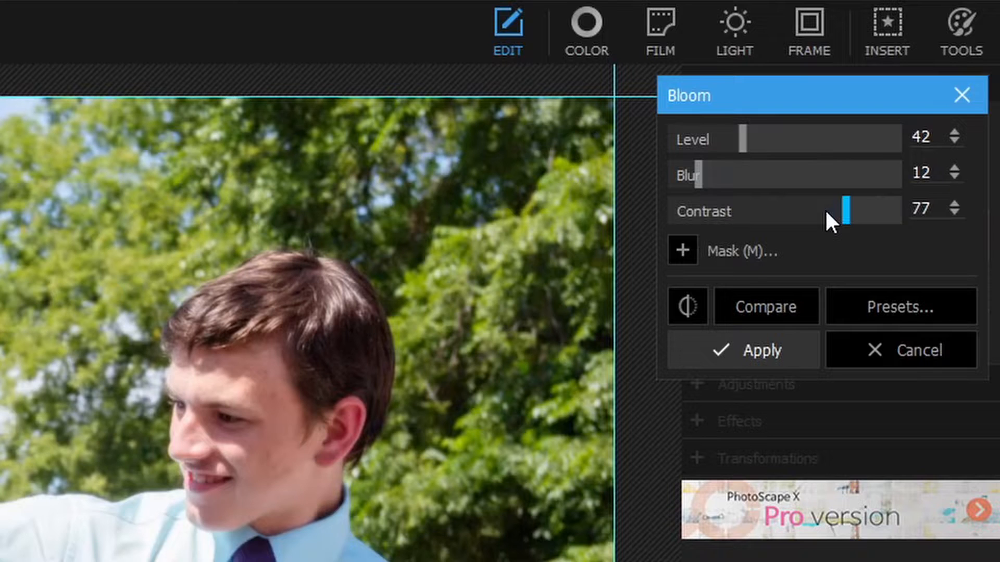
{"action": "left_click", "coordinate": [682, 251]}
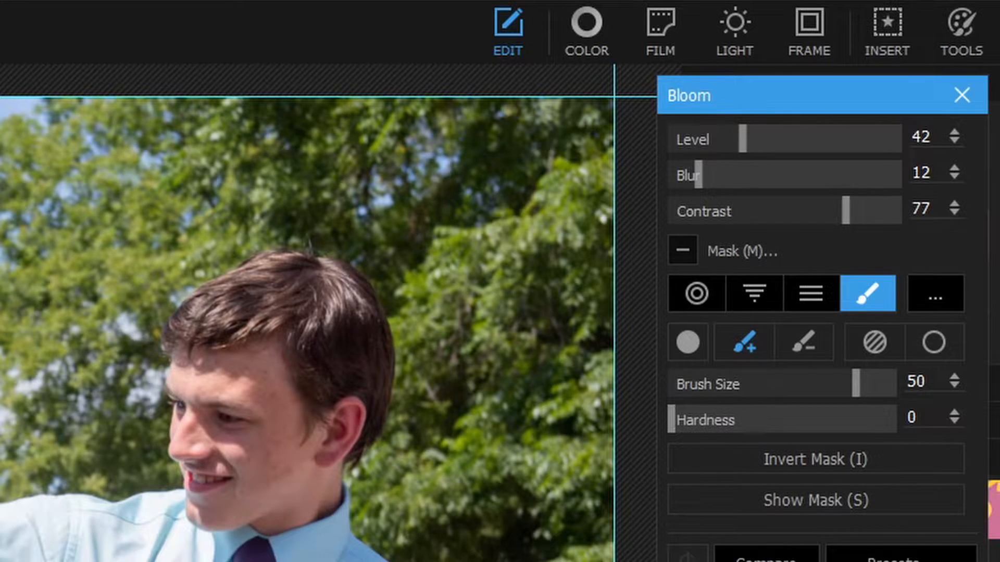
{"action": "mouse_move", "coordinate": [119, 55]}
{"action": "left_mouse_down"}
{"action": "mouse_move", "coordinate": [808, 56]}
{"action": "mouse_move", "coordinate": [818, 58]}
{"action": "mouse_move", "coordinate": [553, 70]}
{"action": "mouse_move", "coordinate": [129, 66]}
{"action": "mouse_move", "coordinate": [241, 116]}
{"action": "mouse_move", "coordinate": [239, 92]}
{"action": "mouse_move", "coordinate": [312, 105]}
{"action": "mouse_move", "coordinate": [288, 115]}
{"action": "mouse_move", "coordinate": [351, 125]}
{"action": "mouse_move", "coordinate": [389, 103]}
{"action": "mouse_move", "coordinate": [469, 134]}
{"action": "mouse_move", "coordinate": [536, 137]}
{"action": "mouse_move", "coordinate": [557, 117]}
{"action": "mouse_move", "coordinate": [672, 91]}
{"action": "mouse_move", "coordinate": [769, 88]}
{"action": "mouse_move", "coordinate": [794, 116]}
{"action": "mouse_move", "coordinate": [826, 121]}
{"action": "mouse_move", "coordinate": [802, 150]}
{"action": "left_mouse_up"}
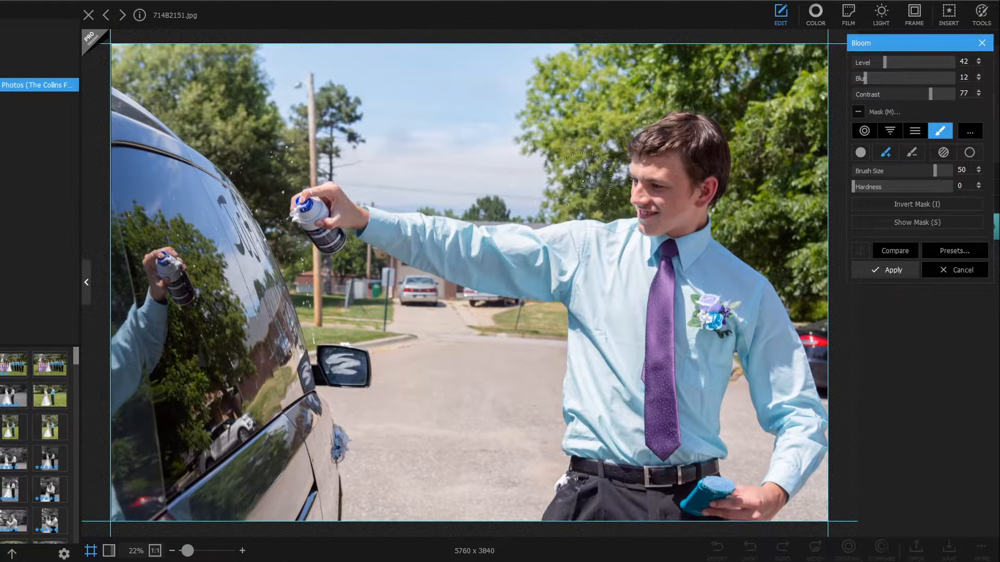
{"action": "mouse_move", "coordinate": [404, 180]}
{"action": "left_mouse_down"}
{"action": "mouse_move", "coordinate": [544, 186]}
{"action": "mouse_move", "coordinate": [360, 135]}
{"action": "mouse_move", "coordinate": [388, 128]}
{"action": "left_mouse_up"}
- Raise Bloom to Level 100 and Blur 77, brush the mask over the trees and the van, and cancel the effect
{"action": "left_click_drag", "start_coordinate": [913, 76], "coordinate": [970, 62]}
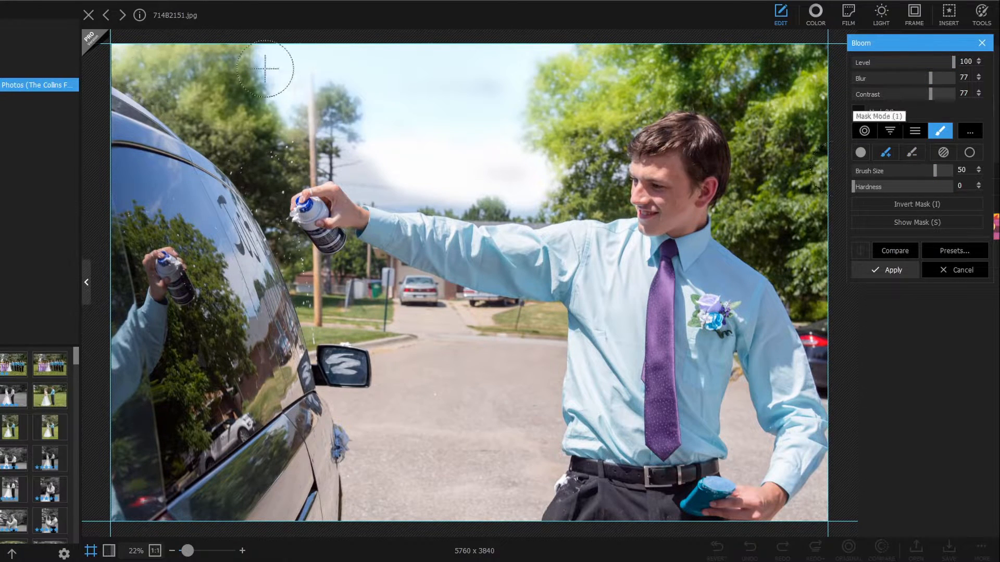
{"action": "mouse_move", "coordinate": [776, 78]}
{"action": "left_mouse_down"}
{"action": "mouse_move", "coordinate": [790, 151]}
{"action": "mouse_move", "coordinate": [791, 135]}
{"action": "mouse_move", "coordinate": [809, 174]}
{"action": "mouse_move", "coordinate": [807, 250]}
{"action": "left_mouse_up"}
{"action": "mouse_move", "coordinate": [156, 145]}
{"action": "left_mouse_down"}
{"action": "mouse_move", "coordinate": [213, 199]}
{"action": "mouse_move", "coordinate": [292, 375]}
{"action": "mouse_move", "coordinate": [204, 496]}
{"action": "mouse_move", "coordinate": [235, 482]}
{"action": "left_mouse_up"}
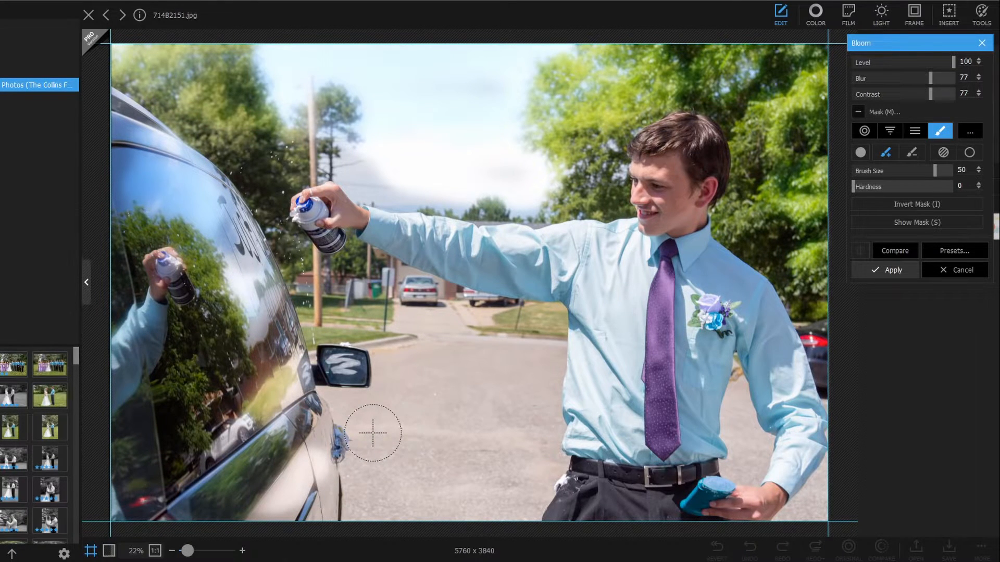
{"action": "left_click", "coordinate": [971, 270]}
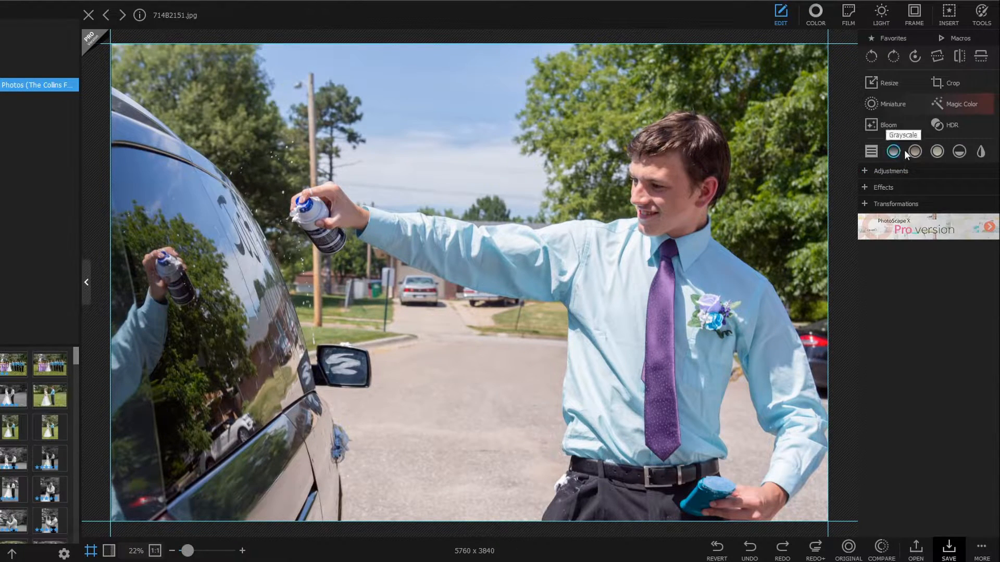
- Brush a Bloom mask onto the van's windows at Level 72, Blur 71 and Contrast 74, compare with the original, and cancel
{"action": "left_click", "coordinate": [887, 125]}
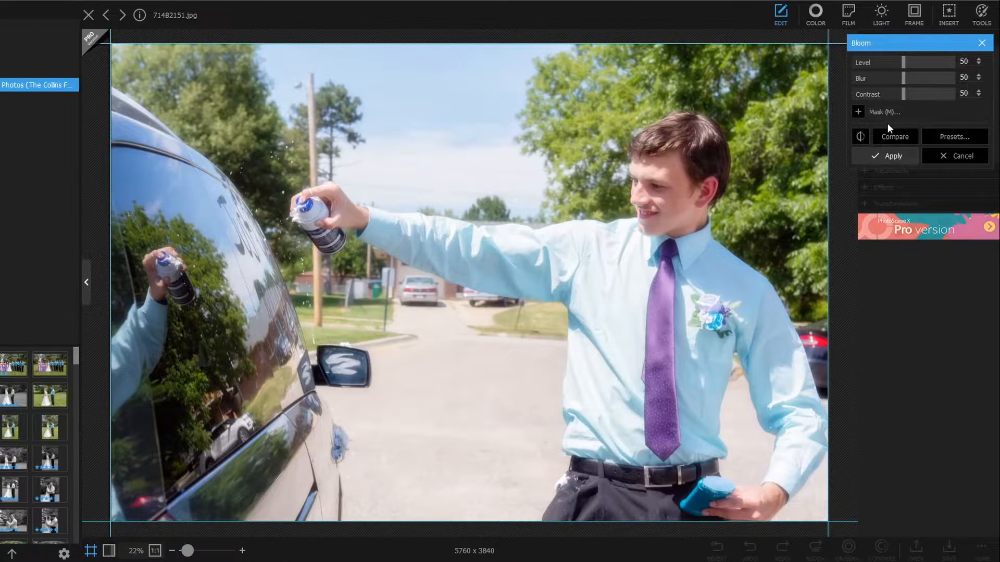
{"action": "left_click", "coordinate": [858, 112]}
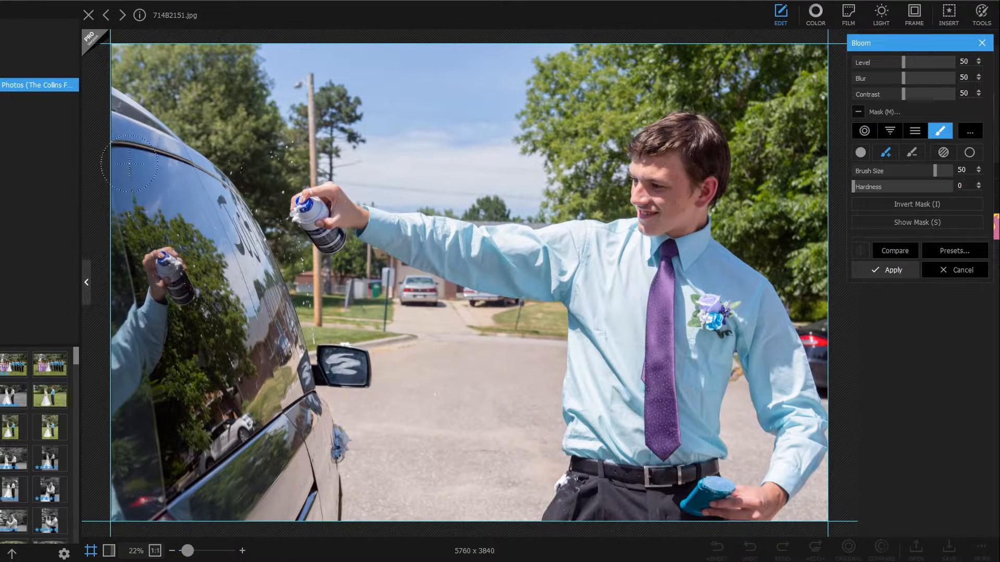
{"action": "mouse_move", "coordinate": [131, 175]}
{"action": "left_mouse_down"}
{"action": "mouse_move", "coordinate": [183, 182]}
{"action": "mouse_move", "coordinate": [204, 207]}
{"action": "mouse_move", "coordinate": [187, 241]}
{"action": "mouse_move", "coordinate": [221, 267]}
{"action": "mouse_move", "coordinate": [217, 282]}
{"action": "mouse_move", "coordinate": [243, 279]}
{"action": "mouse_move", "coordinate": [273, 322]}
{"action": "mouse_move", "coordinate": [232, 402]}
{"action": "mouse_move", "coordinate": [199, 423]}
{"action": "mouse_move", "coordinate": [153, 281]}
{"action": "mouse_move", "coordinate": [184, 452]}
{"action": "mouse_move", "coordinate": [271, 417]}
{"action": "mouse_move", "coordinate": [301, 390]}
{"action": "mouse_move", "coordinate": [246, 259]}
{"action": "mouse_move", "coordinate": [201, 207]}
{"action": "mouse_move", "coordinate": [136, 182]}
{"action": "left_mouse_up"}
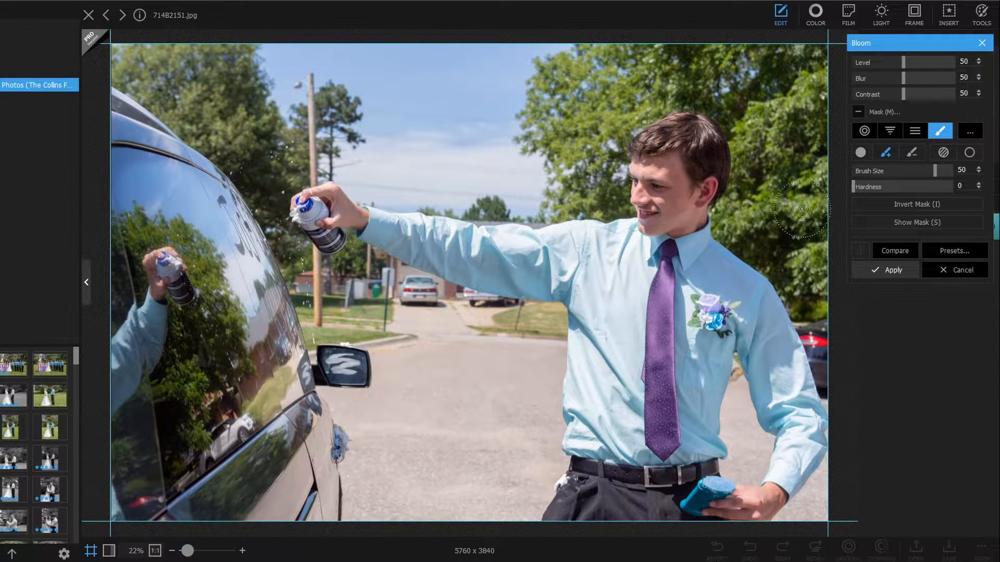
{"action": "left_click", "coordinate": [925, 61]}
{"action": "left_click", "coordinate": [924, 75]}
{"action": "left_click", "coordinate": [927, 94]}
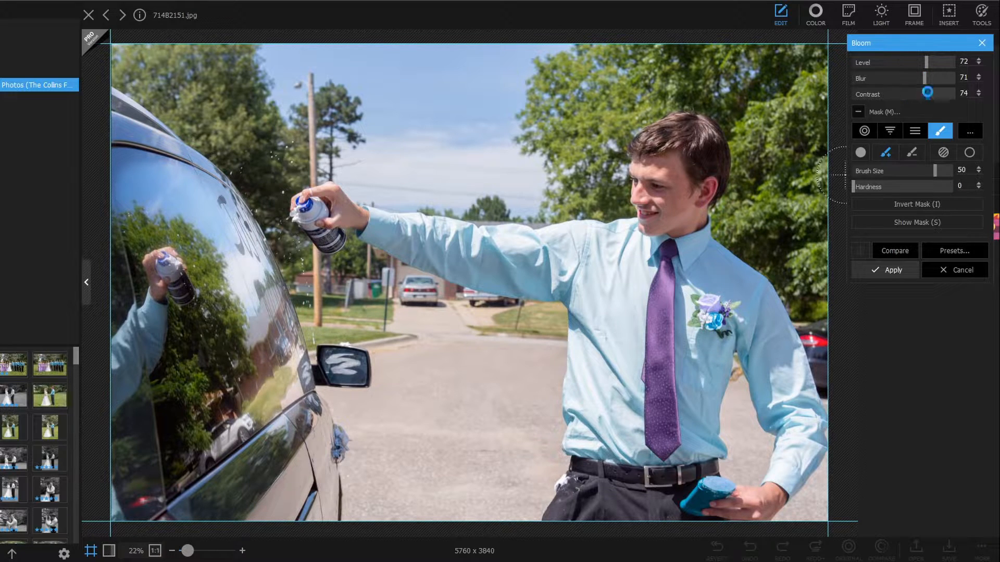
{"action": "left_click", "coordinate": [903, 252]}
{"action": "left_click", "coordinate": [901, 251]}
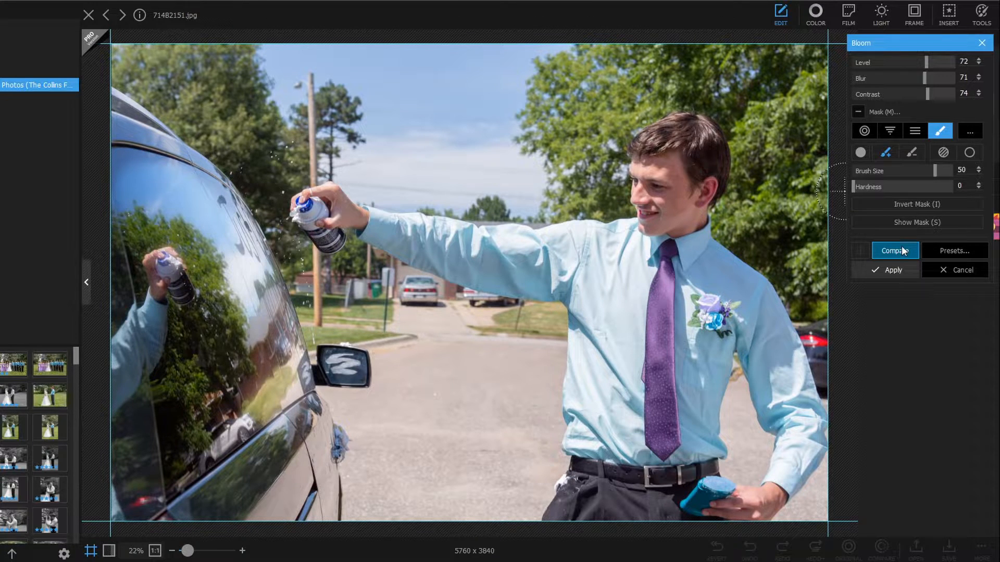
{"action": "left_click", "coordinate": [963, 271]}
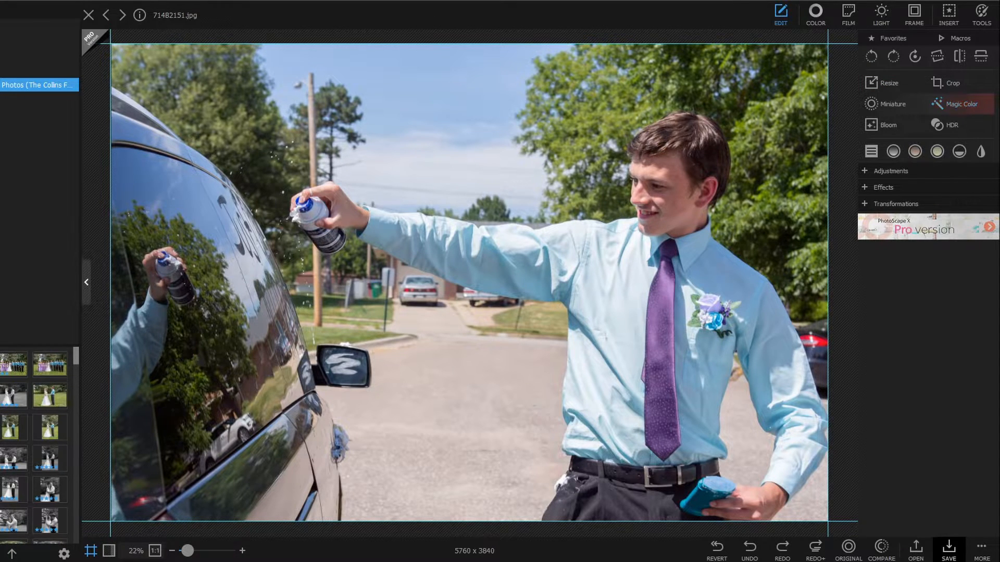
- Preview the HDR effect at its default settings, compare it with the original photo, and cancel it
{"action": "left_click", "coordinate": [780, 17]}
{"action": "left_click", "coordinate": [780, 17]}
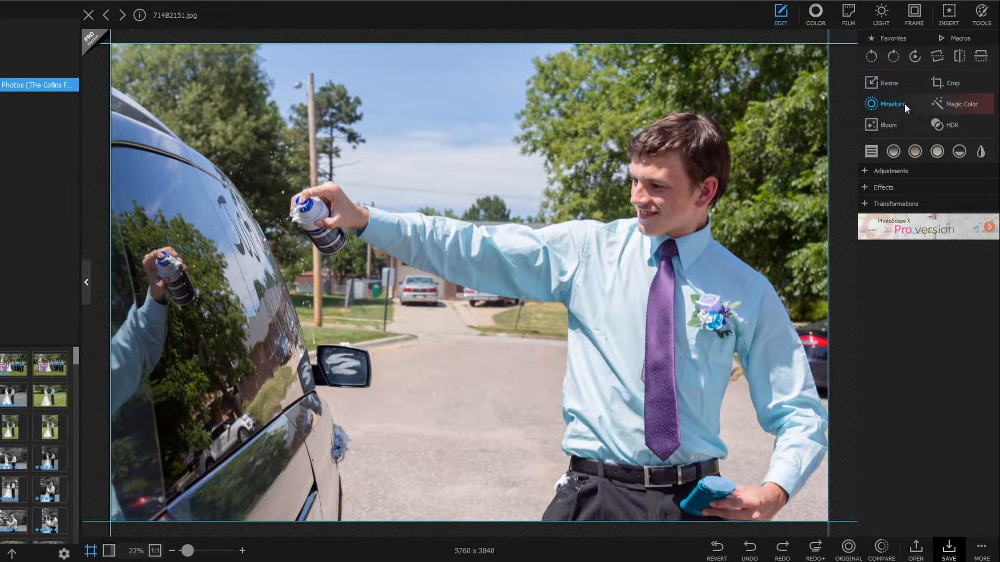
{"action": "left_click", "coordinate": [947, 126]}
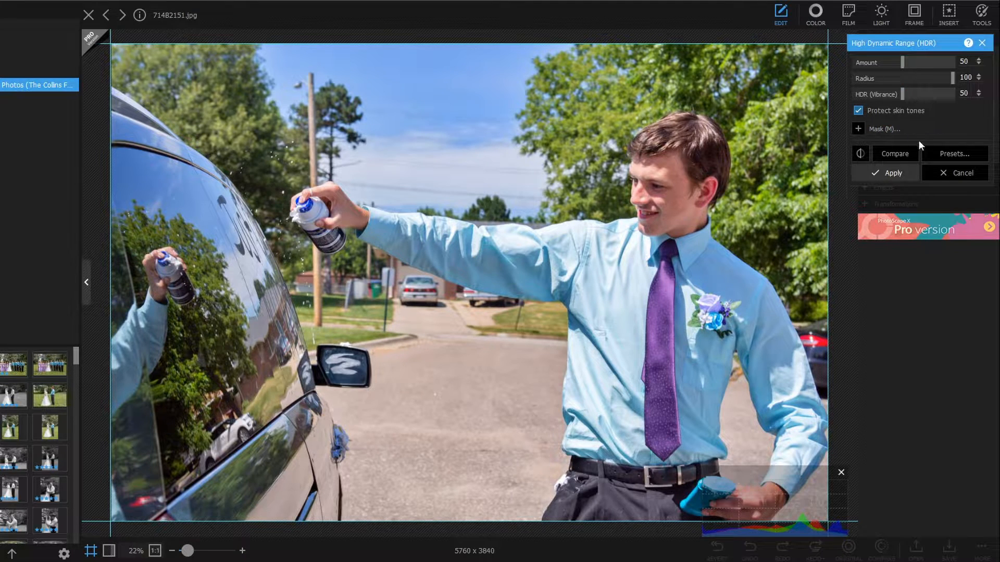
{"action": "left_click", "coordinate": [902, 153]}
{"action": "left_click", "coordinate": [896, 154]}
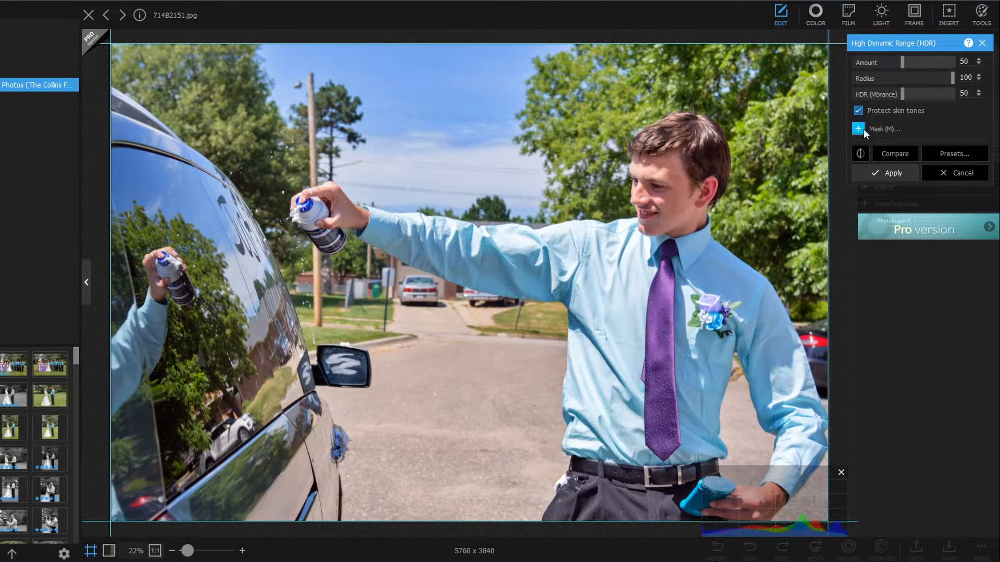
{"action": "left_click", "coordinate": [879, 155]}
{"action": "left_click", "coordinate": [879, 155]}
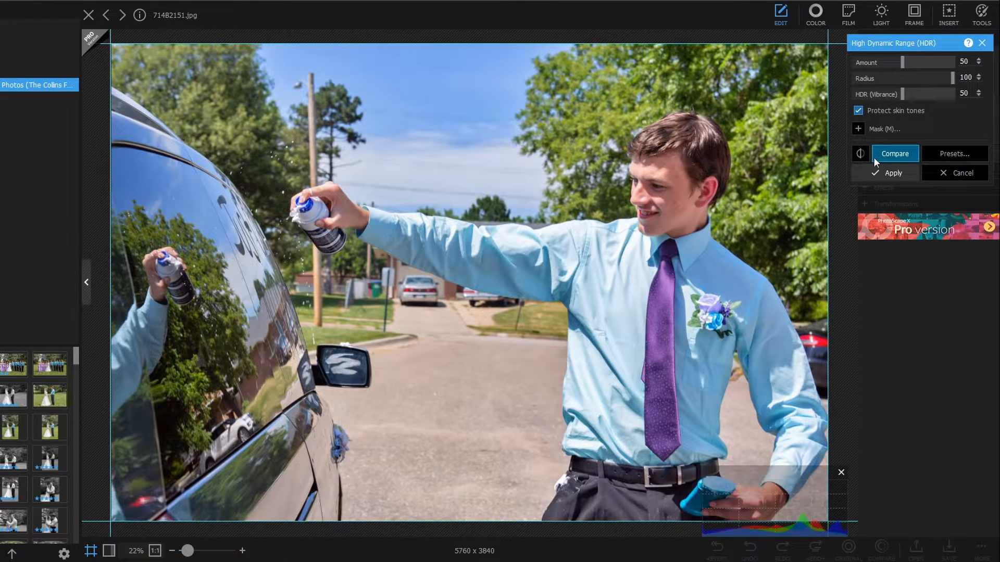
{"action": "left_click", "coordinate": [963, 171]}
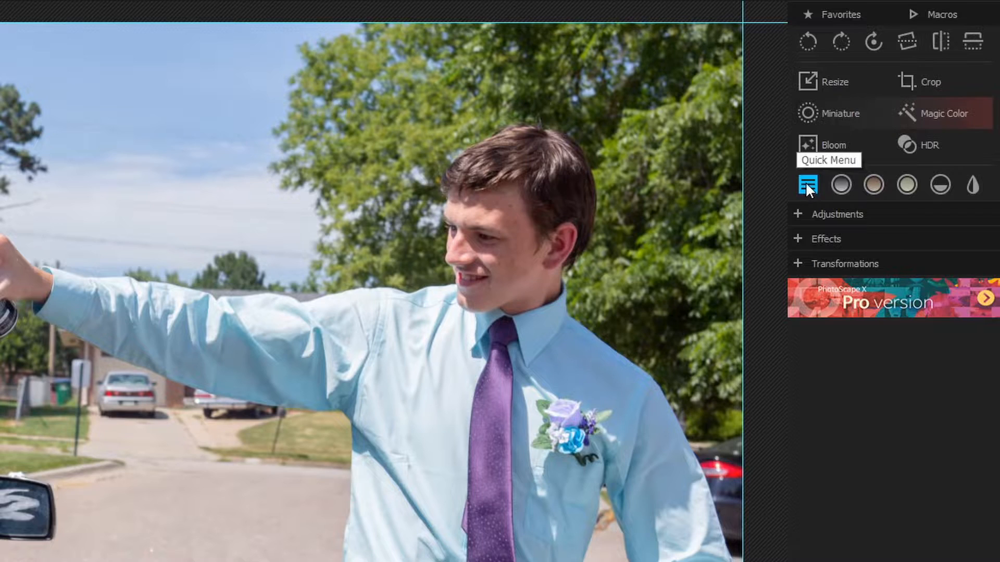
- Look over the quick presets and darken the photo with the Medium Darken preset
{"action": "left_click", "coordinate": [872, 152]}
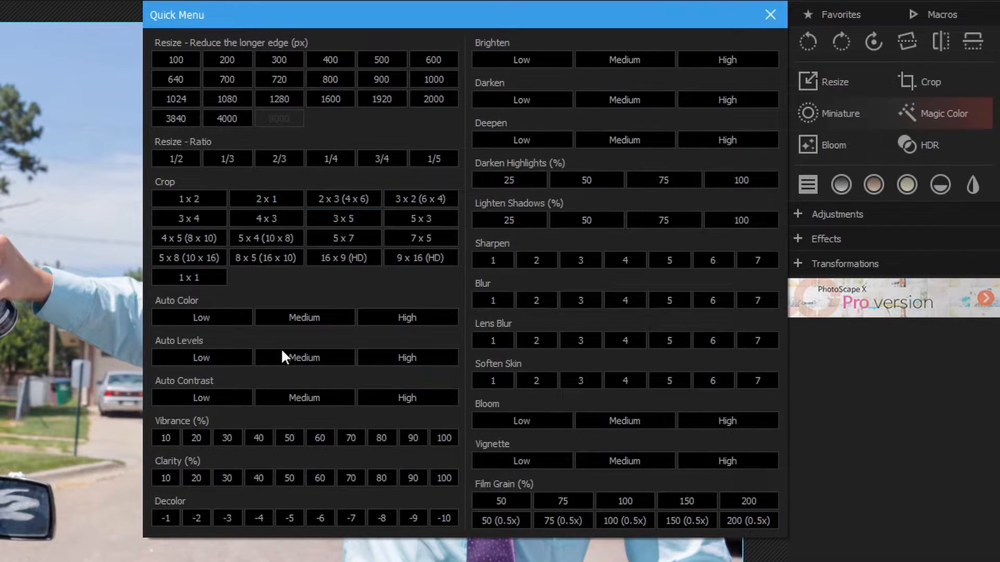
{"action": "left_click", "coordinate": [766, 15]}
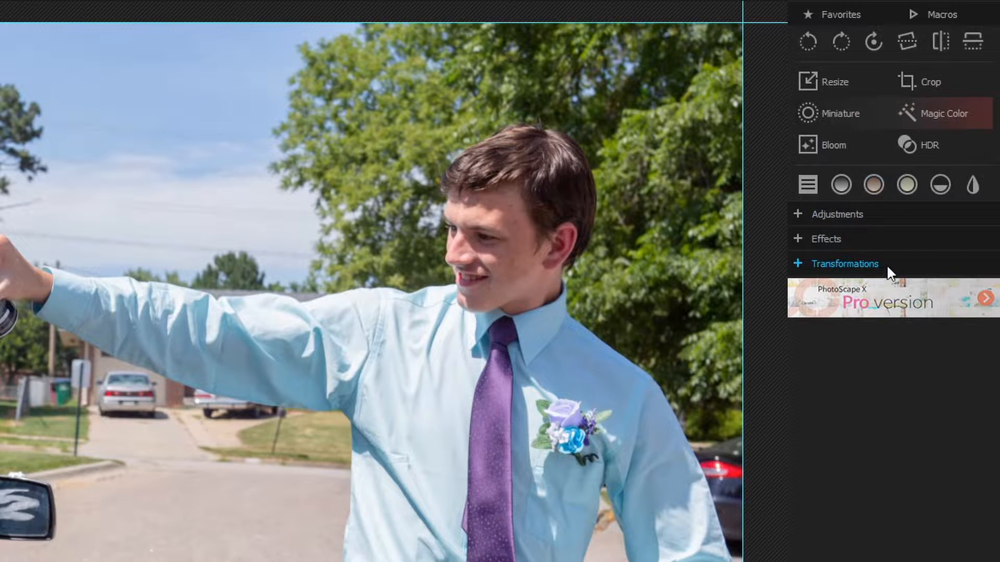
{"action": "left_click", "coordinate": [805, 187]}
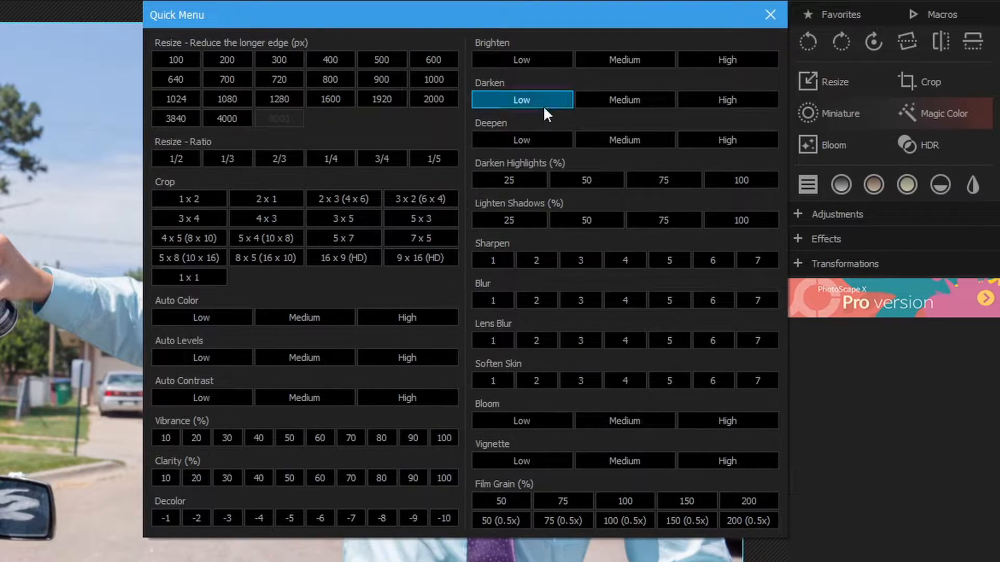
{"action": "left_click", "coordinate": [611, 98]}
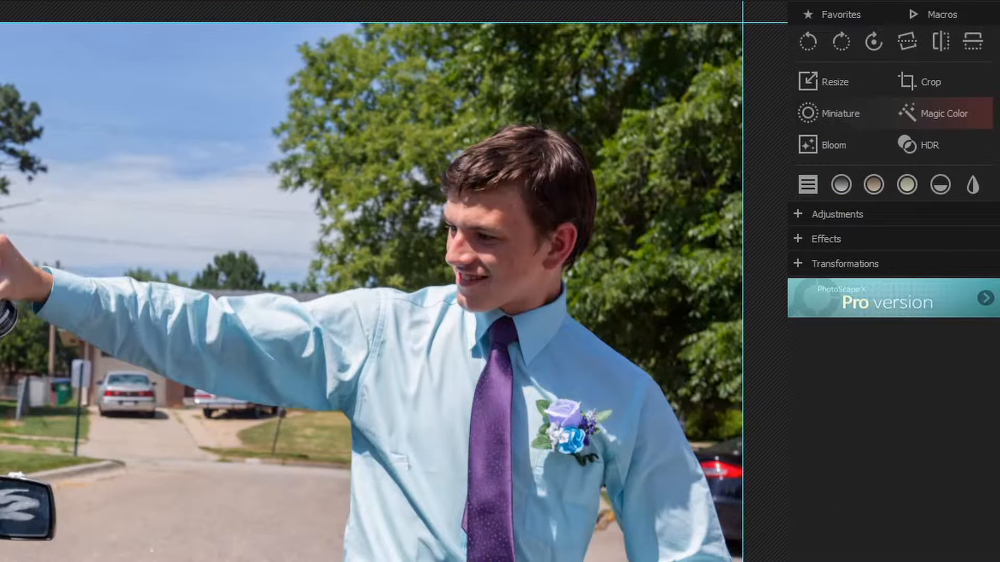
- Apply the 50% Clarity quick preset to the photo, and undo it
{"action": "left_click", "coordinate": [807, 192]}
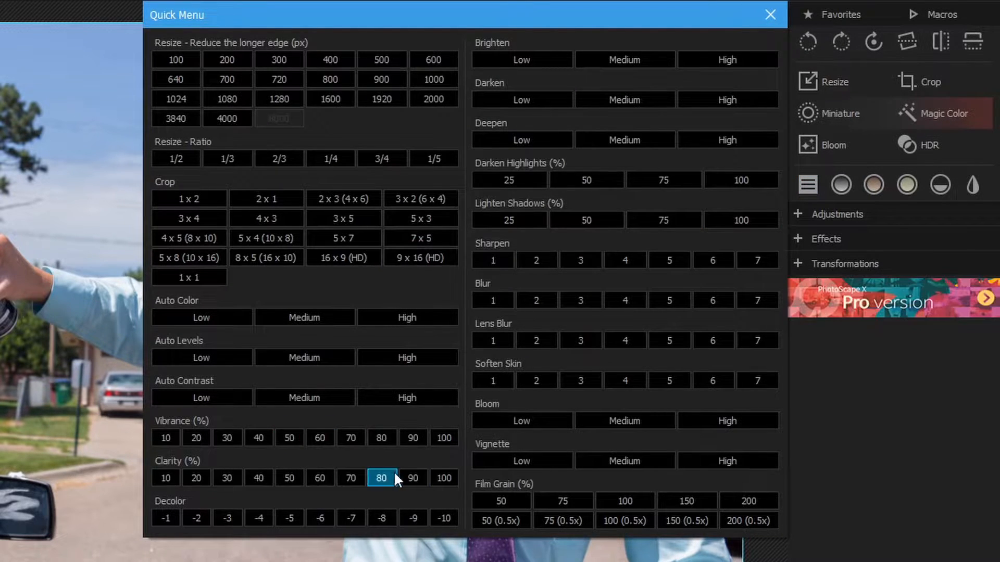
{"action": "left_click", "coordinate": [288, 475]}
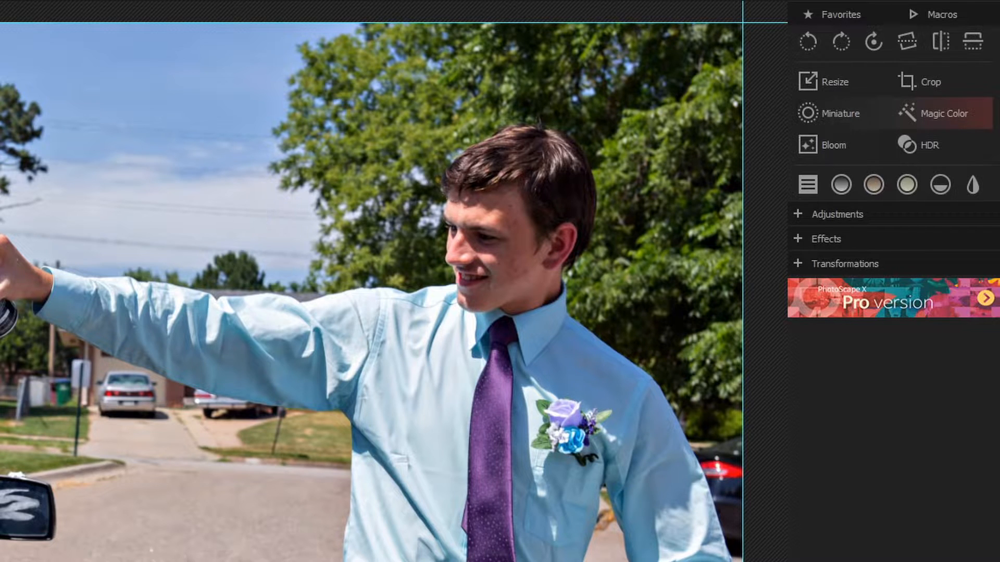
{"action": "key", "text": "ctrl+z"}
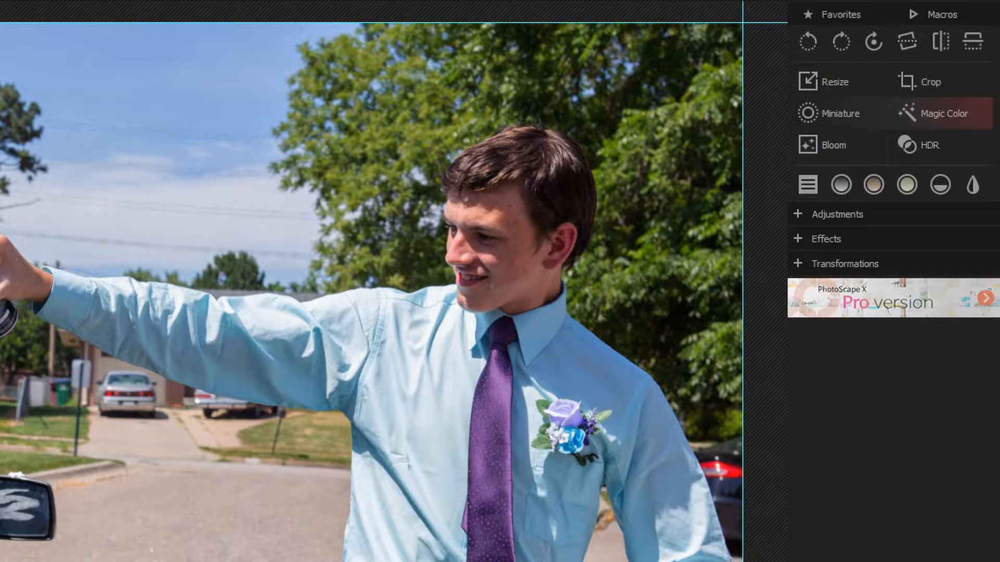
- Crop the photo with the 1 x 2 quick preset, and undo the crop
{"action": "left_click", "coordinate": [812, 185]}
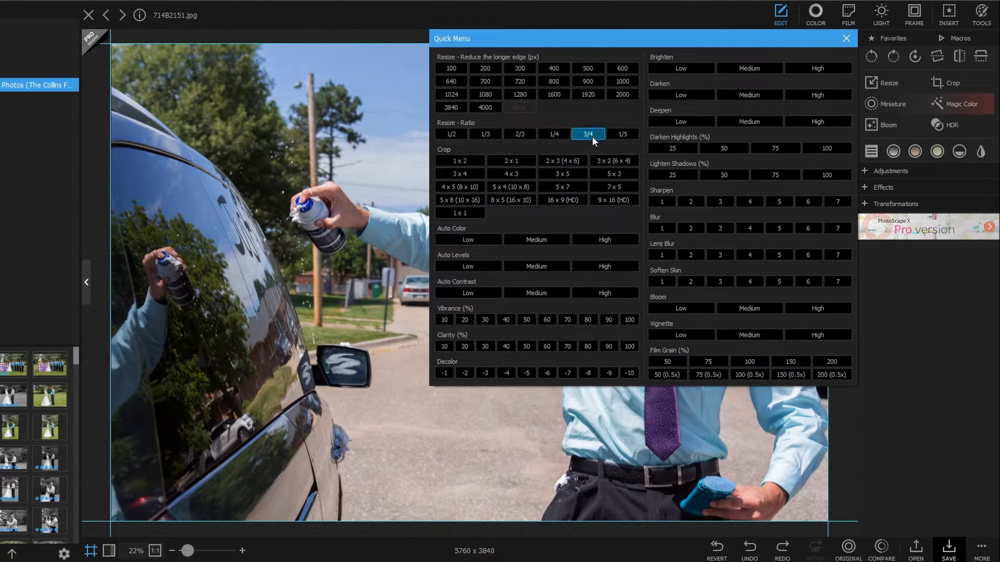
{"action": "left_click", "coordinate": [469, 160]}
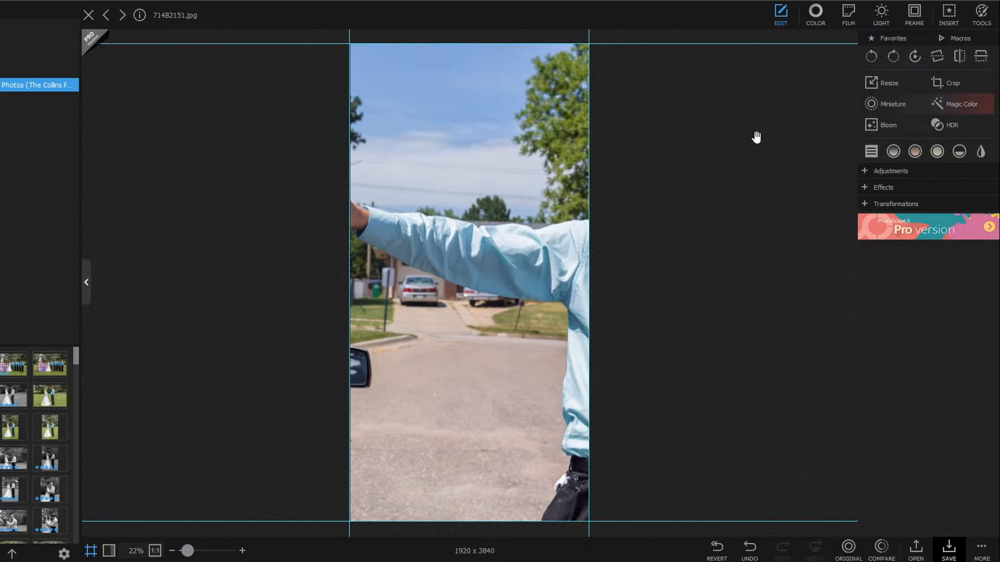
{"action": "key", "text": "ctrl+z"}
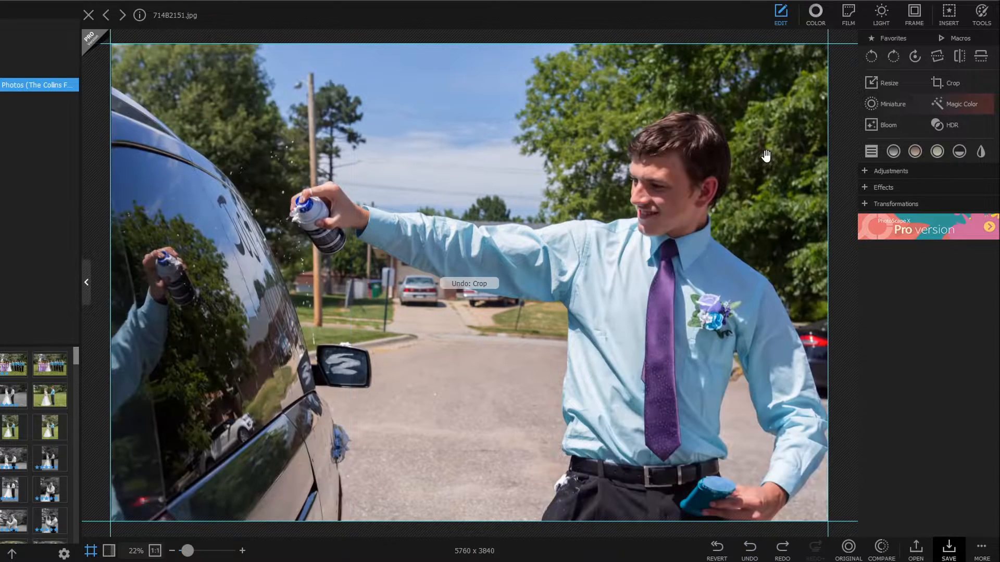
- Try the Grayscale, Sepia and negative effects on the photo one after another, reverting each one
{"action": "left_click", "coordinate": [899, 152]}
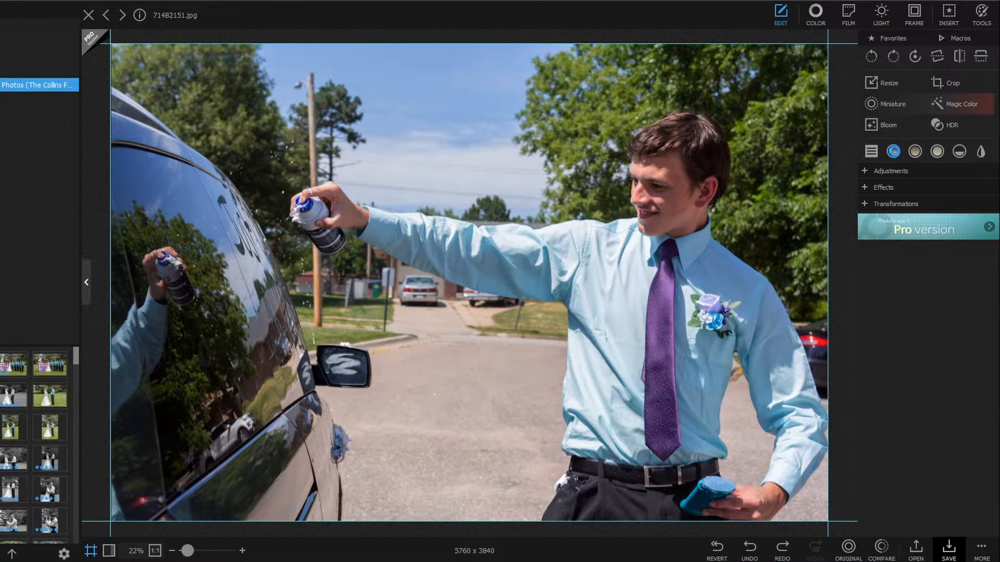
{"action": "left_click", "coordinate": [748, 556]}
{"action": "left_click", "coordinate": [915, 151]}
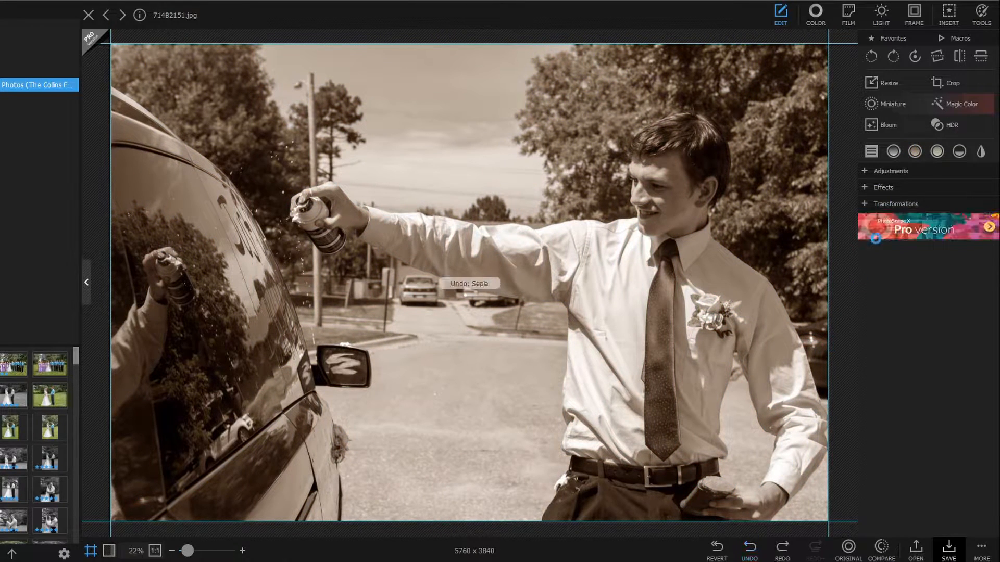
{"action": "left_click", "coordinate": [750, 548]}
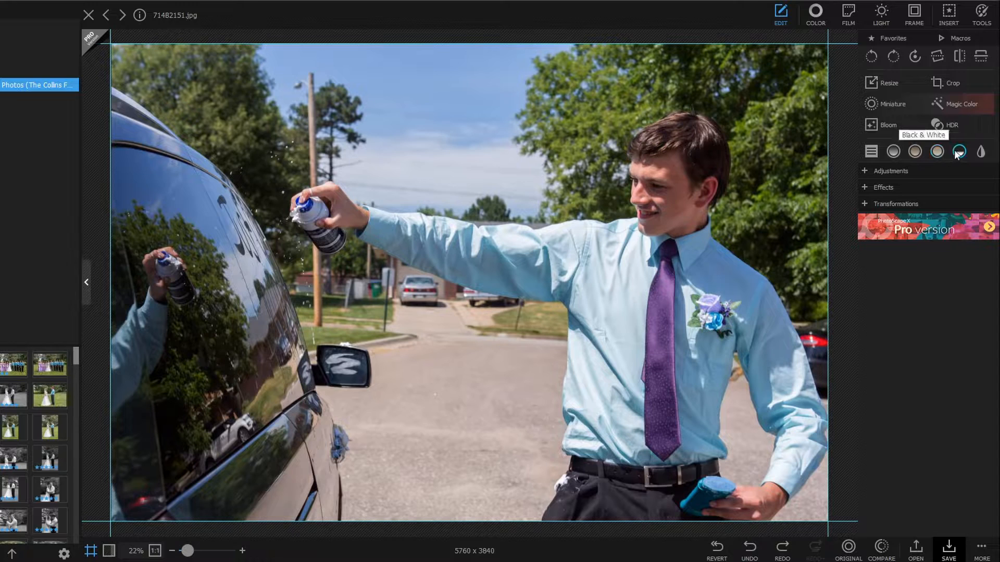
{"action": "left_click", "coordinate": [980, 152]}
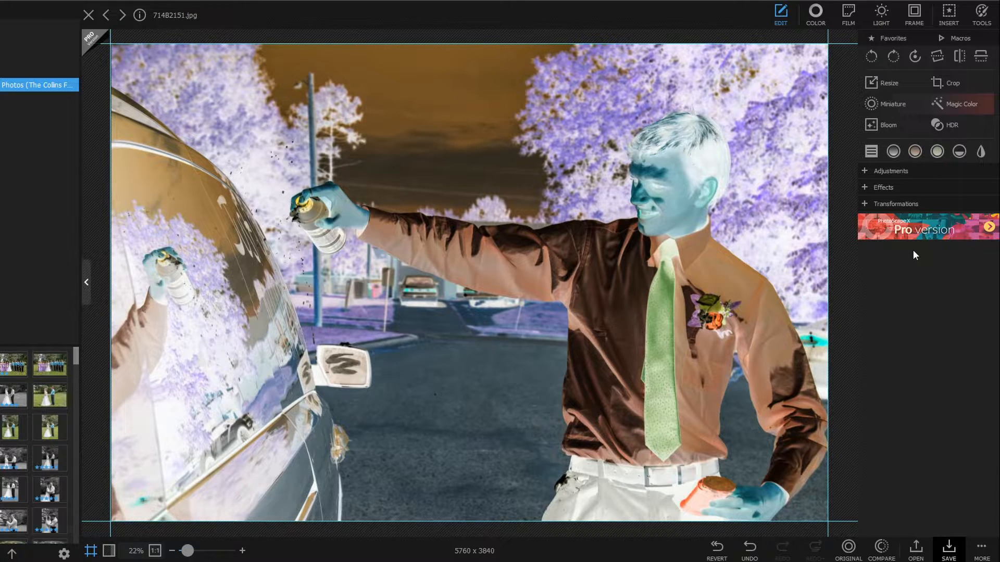
{"action": "left_click", "coordinate": [981, 151]}
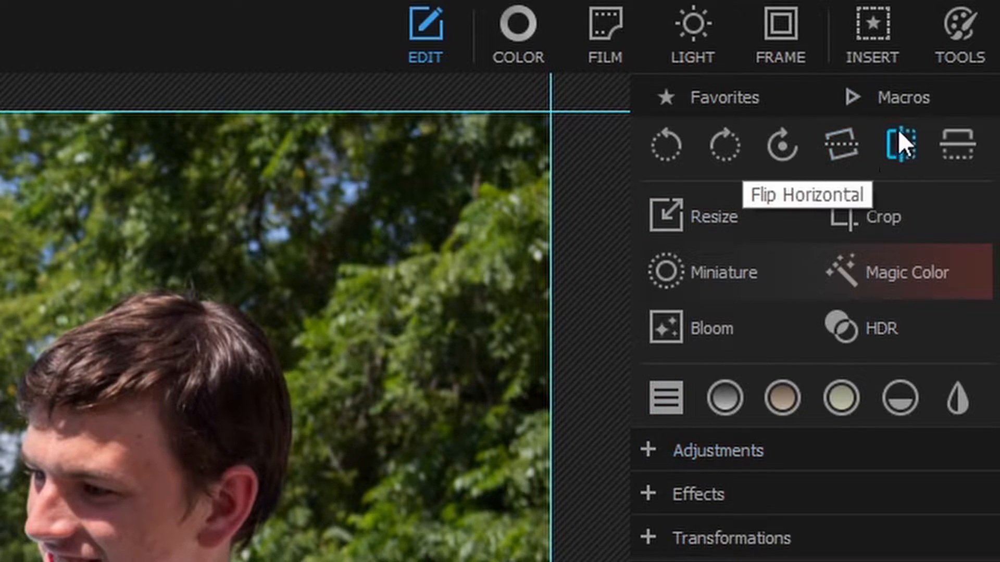
- Add the Blur adjustment to the Favorites list, save the change, and check the updated Favorites
{"action": "right_click", "coordinate": [704, 97]}
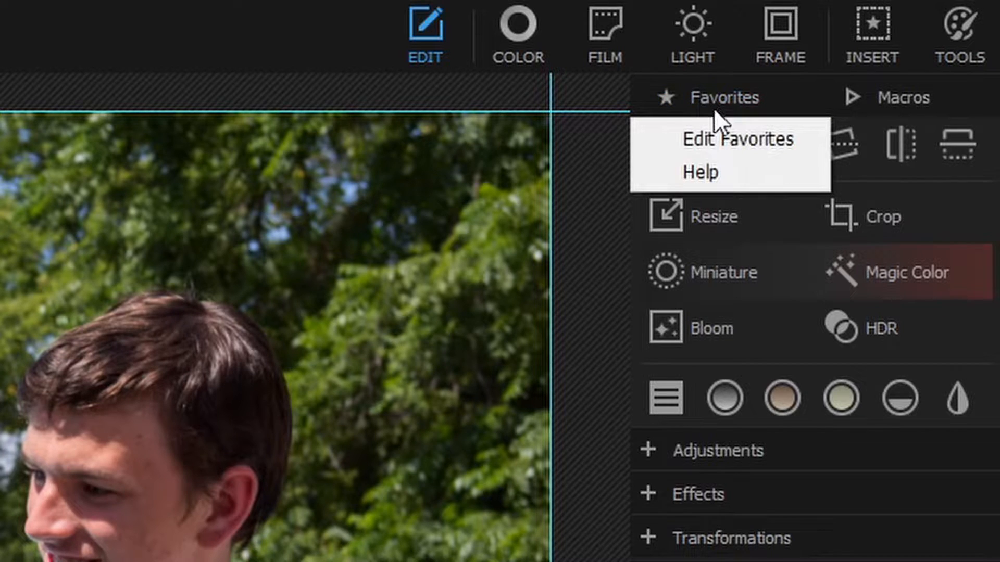
{"action": "left_click", "coordinate": [792, 130]}
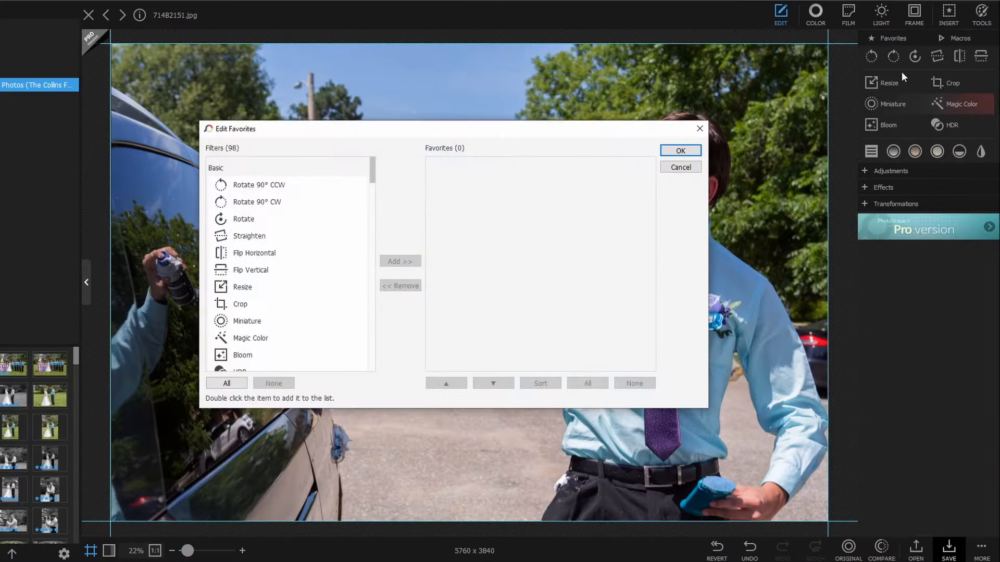
{"action": "left_click_drag", "start_coordinate": [371, 174], "coordinate": [373, 361]}
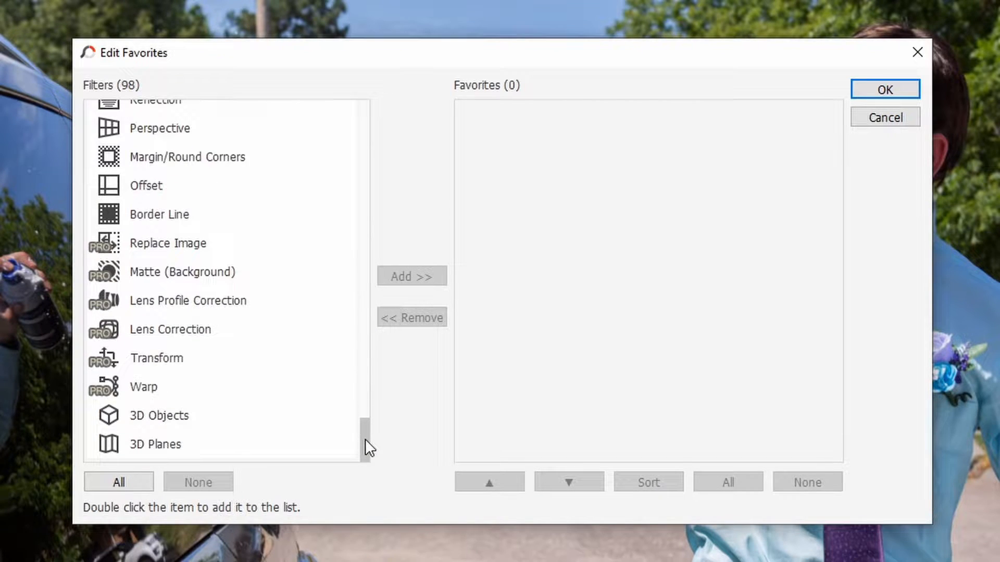
{"action": "left_click_drag", "start_coordinate": [365, 440], "coordinate": [369, 179]}
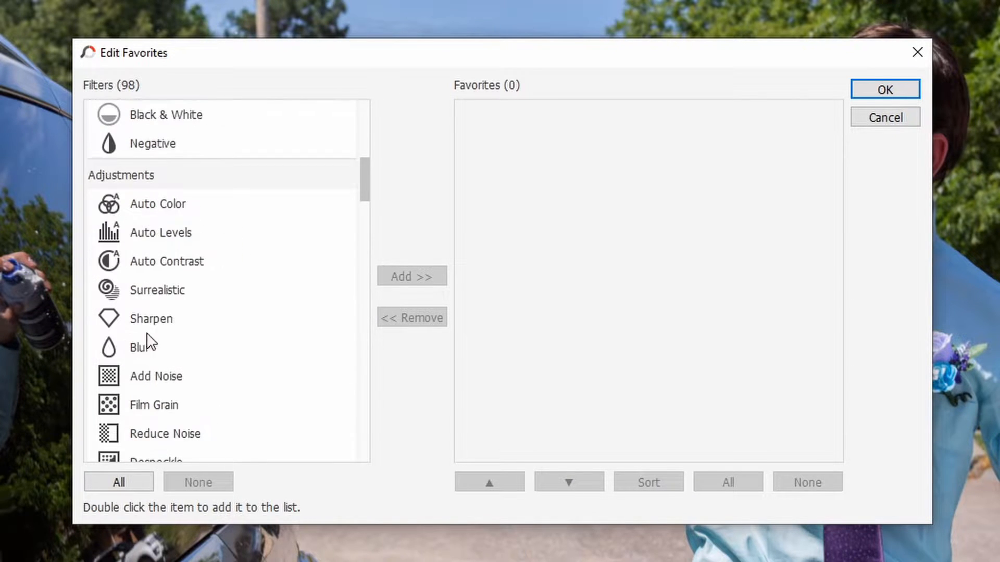
{"action": "left_click", "coordinate": [137, 345]}
{"action": "left_click", "coordinate": [412, 276]}
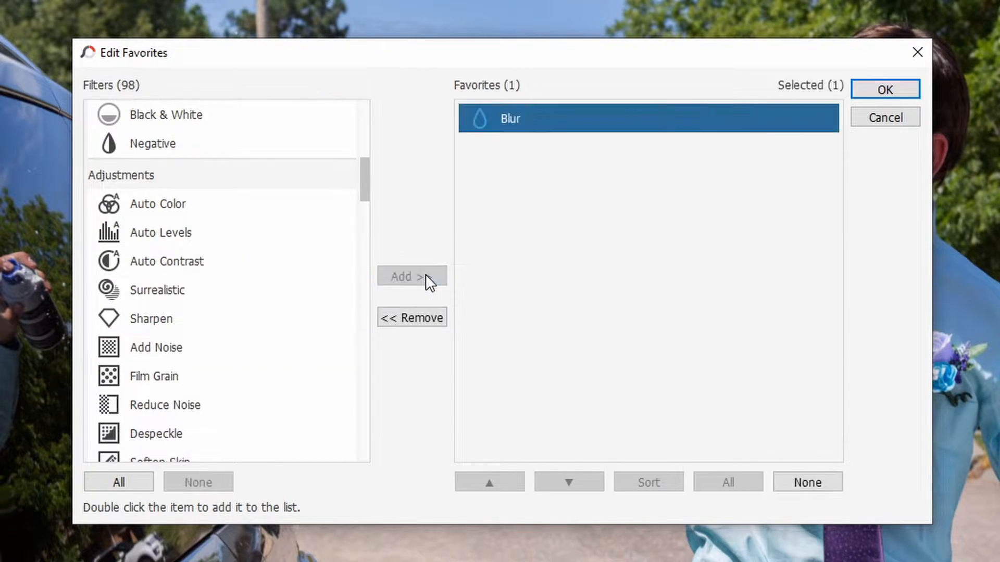
{"action": "left_click", "coordinate": [886, 89]}
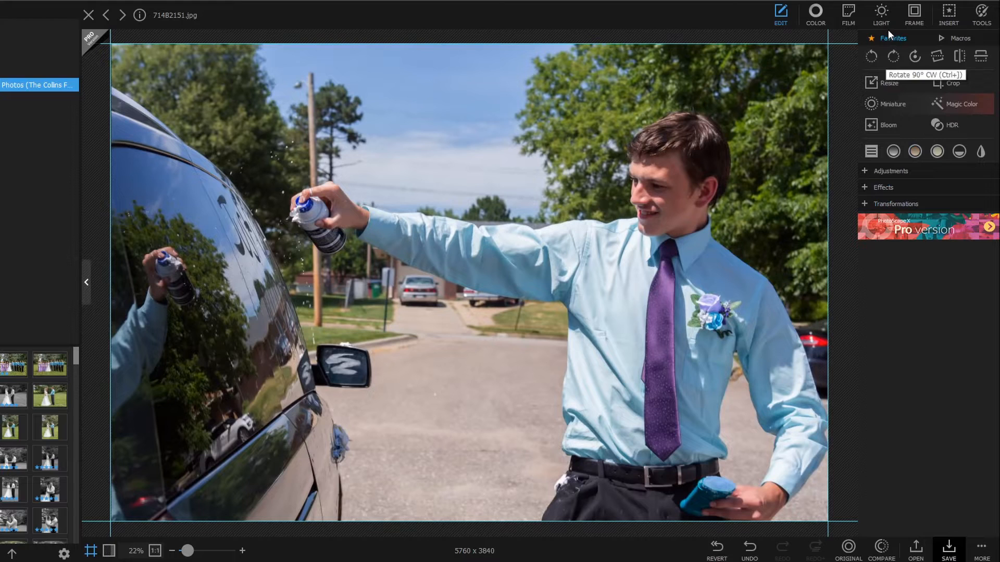
{"action": "left_click", "coordinate": [888, 32]}
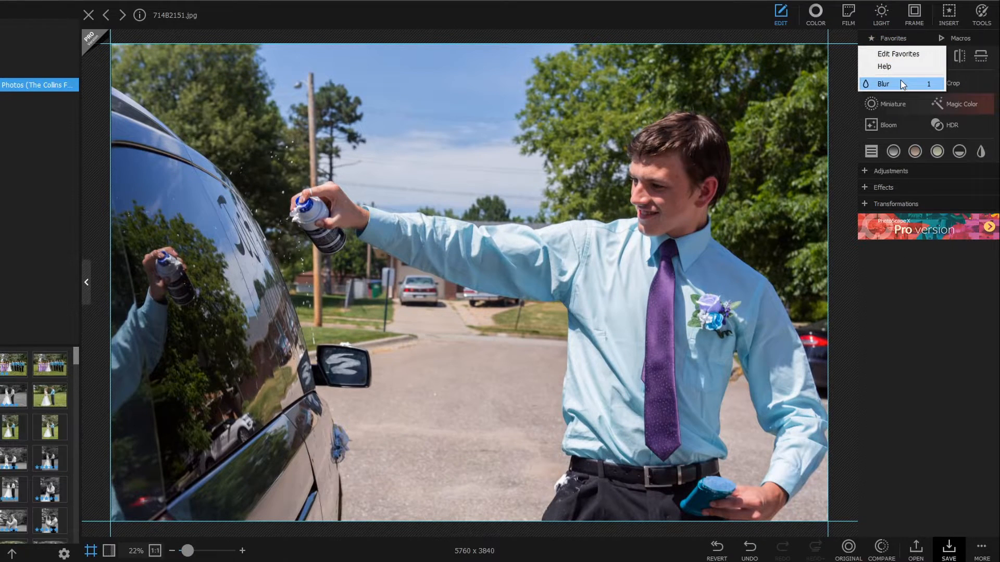
- View the macro options, and expand the Adjustments group to look over its tools
{"action": "left_click", "coordinate": [962, 38]}
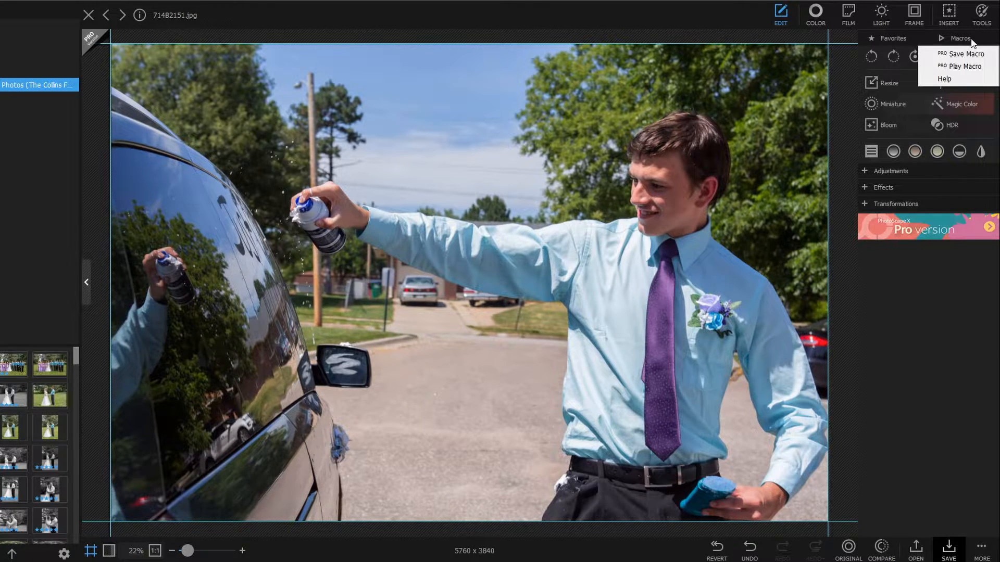
{"action": "left_click", "coordinate": [890, 171]}
{"action": "scroll", "coordinate": [898, 212], "scroll_direction": "down", "scroll_amount": 3}
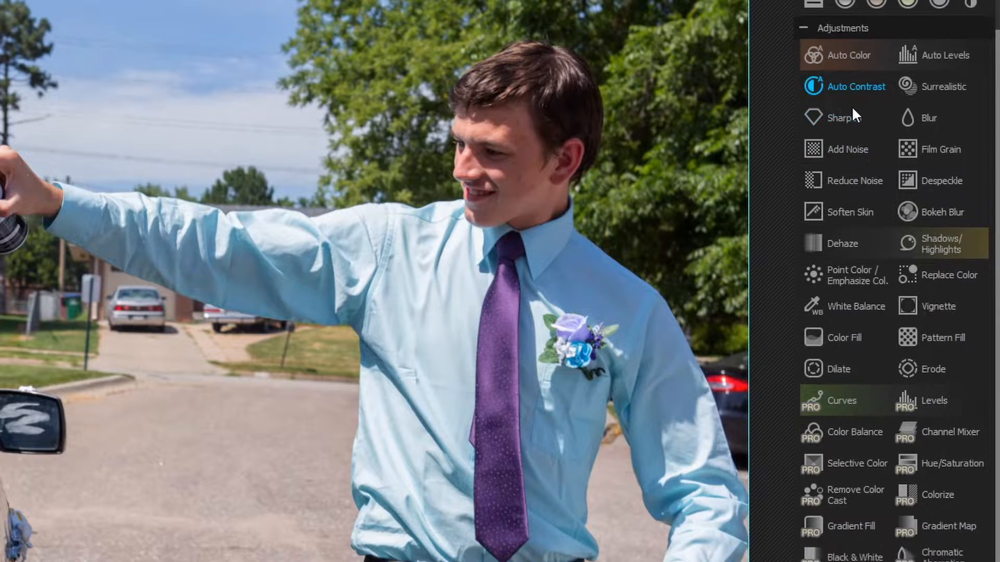
{"action": "scroll", "coordinate": [852, 109], "scroll_direction": "down", "scroll_amount": 1}
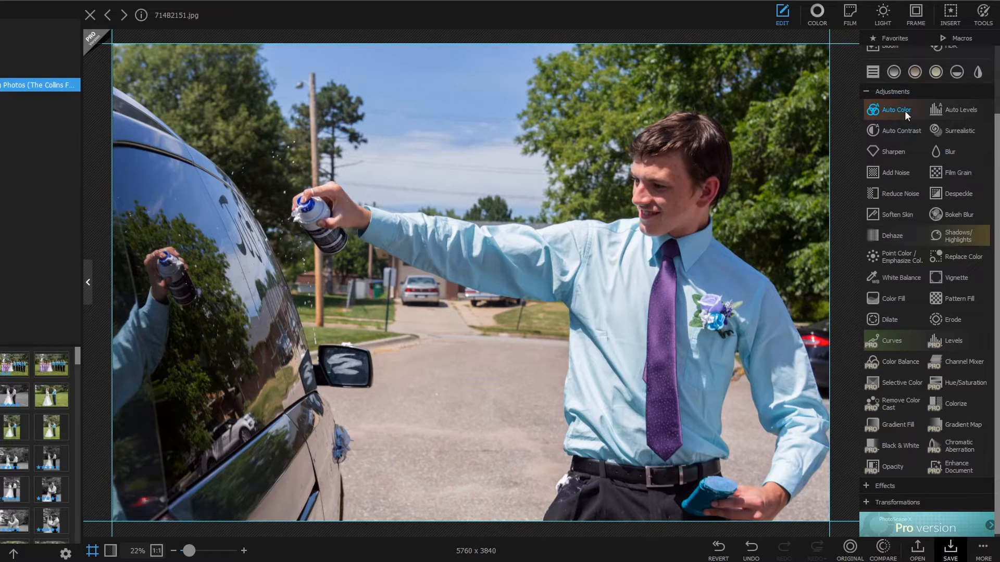
- Try Auto Color with a threshold of 58, brushing its mask over the trees behind the man, and cancel the adjustment
{"action": "left_click", "coordinate": [864, 38]}
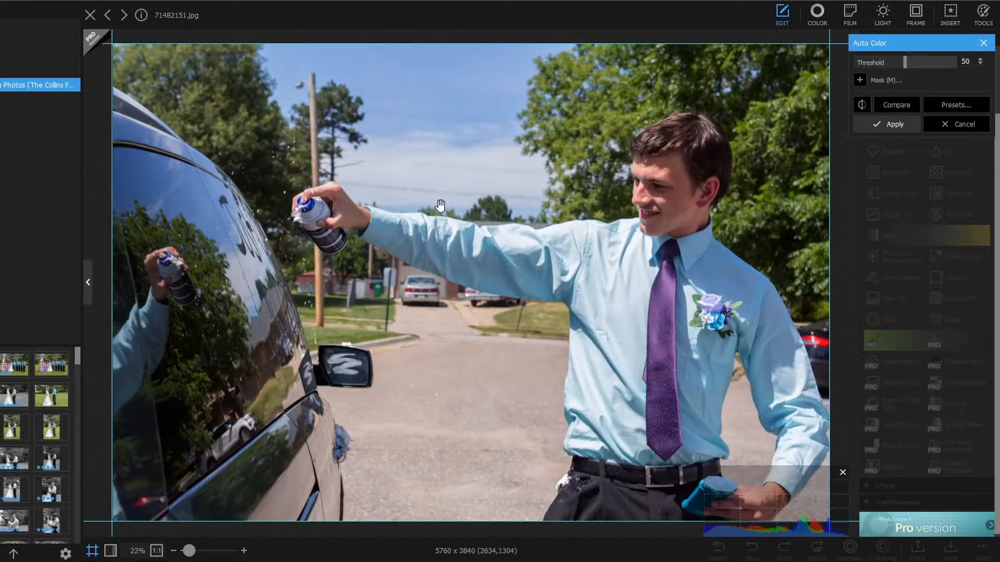
{"action": "left_click", "coordinate": [914, 105]}
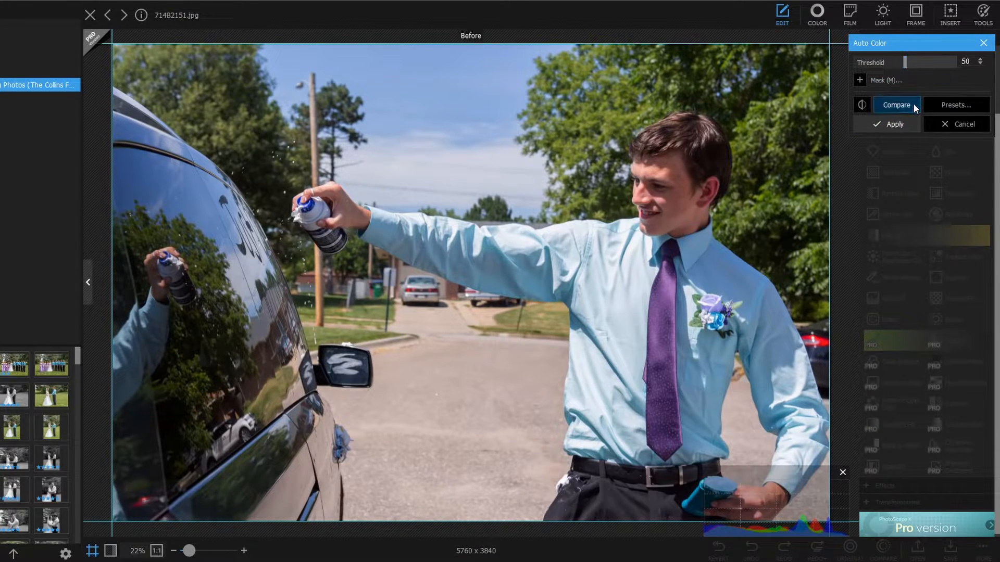
{"action": "mouse_move", "coordinate": [905, 63]}
{"action": "left_mouse_down"}
{"action": "mouse_move", "coordinate": [955, 68]}
{"action": "mouse_move", "coordinate": [912, 62]}
{"action": "left_mouse_up"}
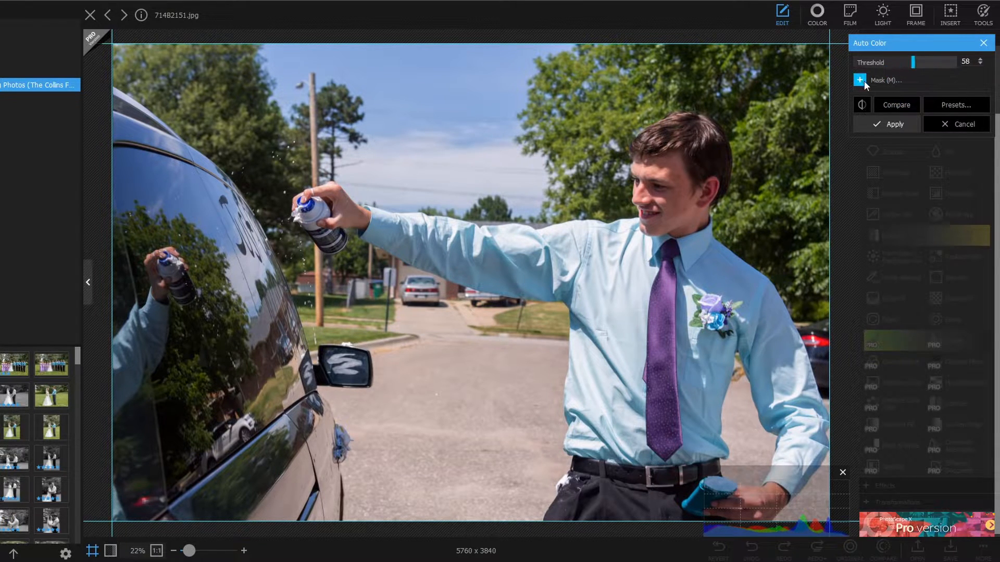
{"action": "left_click", "coordinate": [860, 80]}
{"action": "mouse_move", "coordinate": [744, 72]}
{"action": "left_mouse_down"}
{"action": "mouse_move", "coordinate": [625, 73]}
{"action": "mouse_move", "coordinate": [796, 85]}
{"action": "mouse_move", "coordinate": [687, 86]}
{"action": "mouse_move", "coordinate": [578, 107]}
{"action": "mouse_move", "coordinate": [570, 128]}
{"action": "mouse_move", "coordinate": [562, 110]}
{"action": "mouse_move", "coordinate": [736, 123]}
{"action": "mouse_move", "coordinate": [787, 138]}
{"action": "left_mouse_up"}
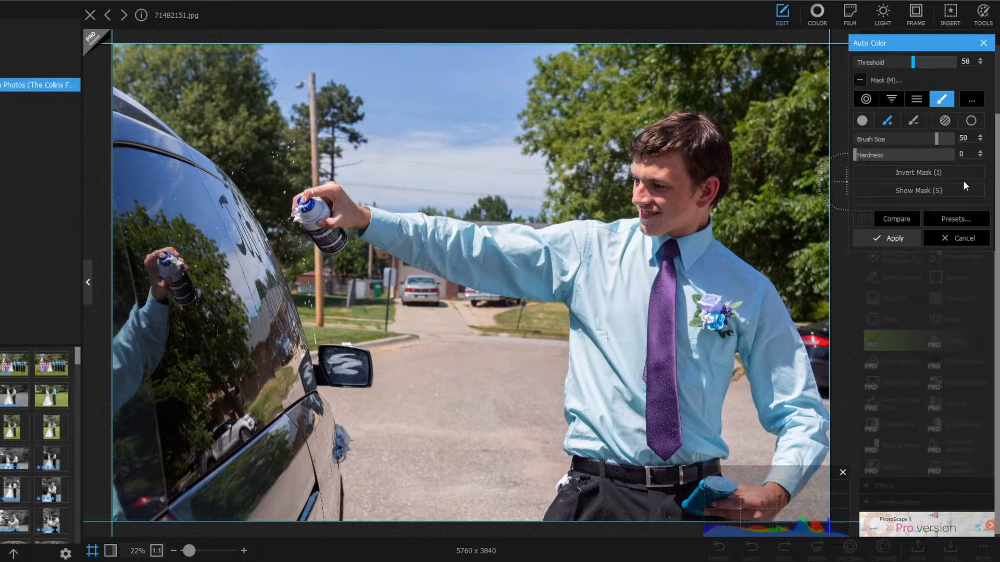
{"action": "left_click", "coordinate": [965, 238]}
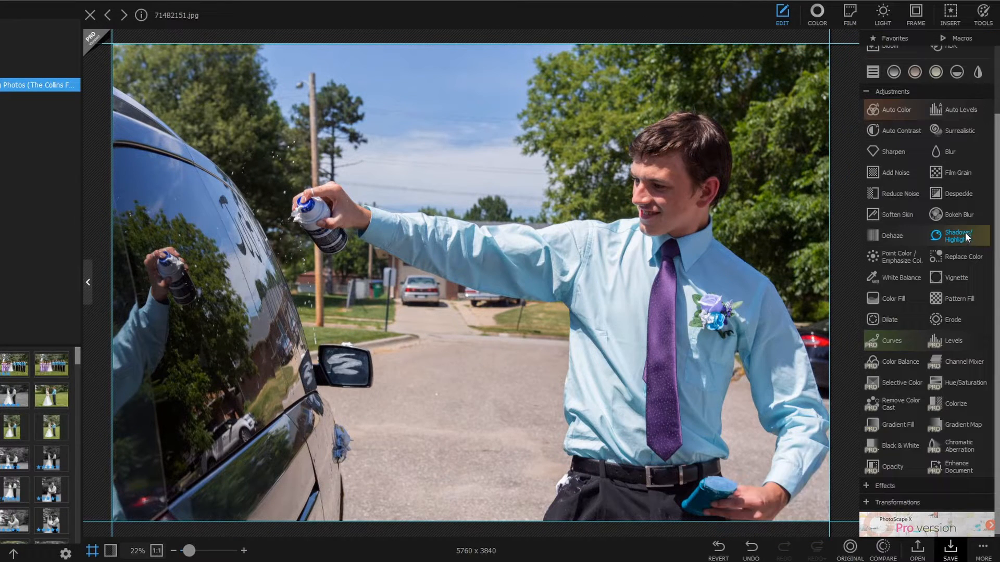
- Preview Auto Levels on the photo at its default threshold and compare it with the original
{"action": "left_click", "coordinate": [941, 110]}
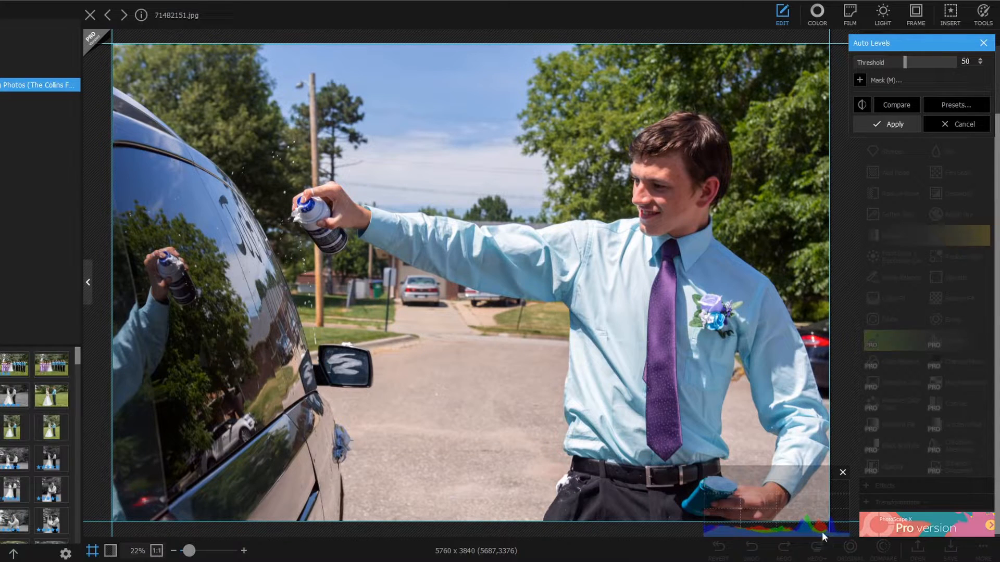
{"action": "left_click", "coordinate": [896, 107]}
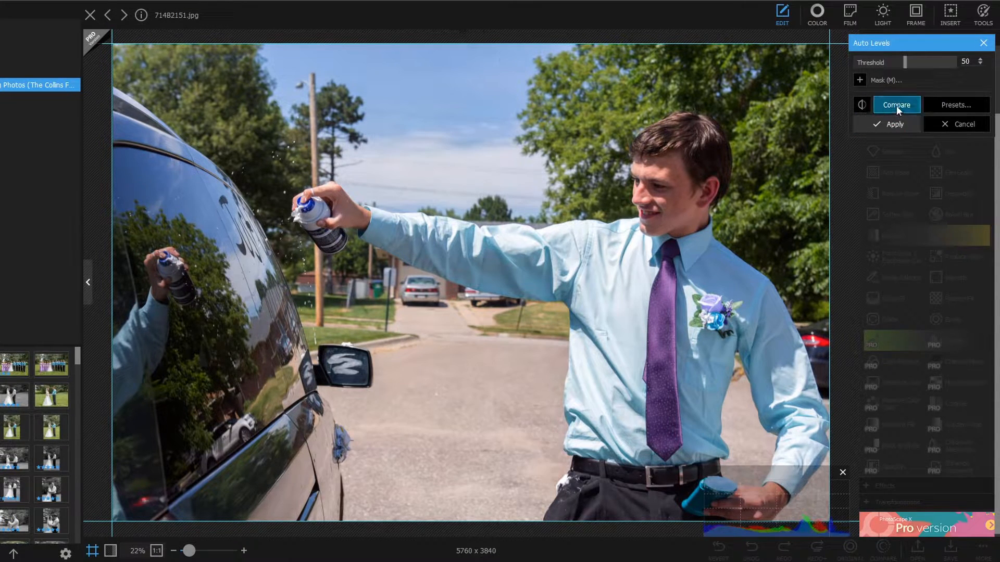
{"action": "left_click", "coordinate": [896, 105]}
{"action": "left_click", "coordinate": [897, 104]}
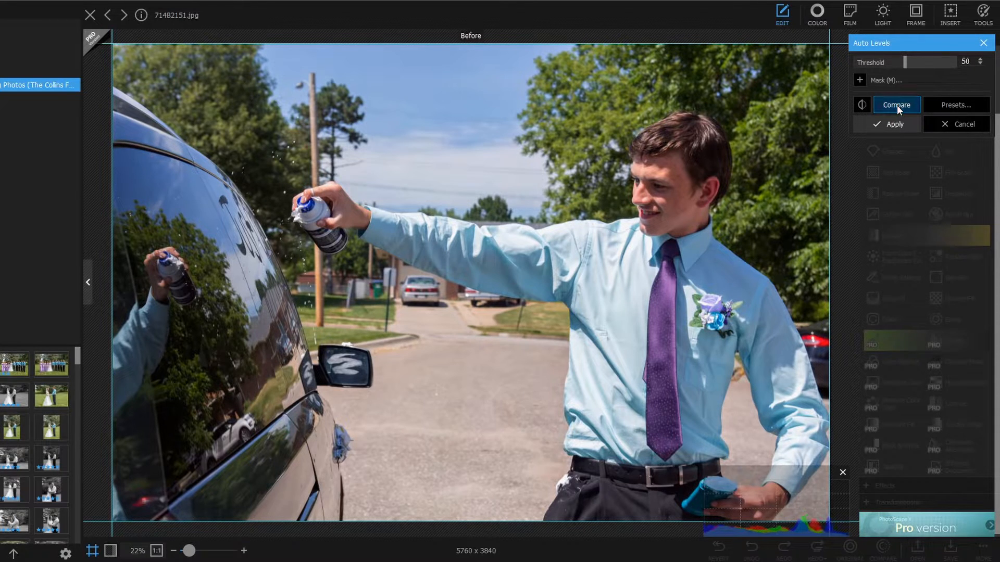
- Try the High preset and a threshold of 51 for Auto Levels, and cancel the adjustment
{"action": "left_click", "coordinate": [938, 102]}
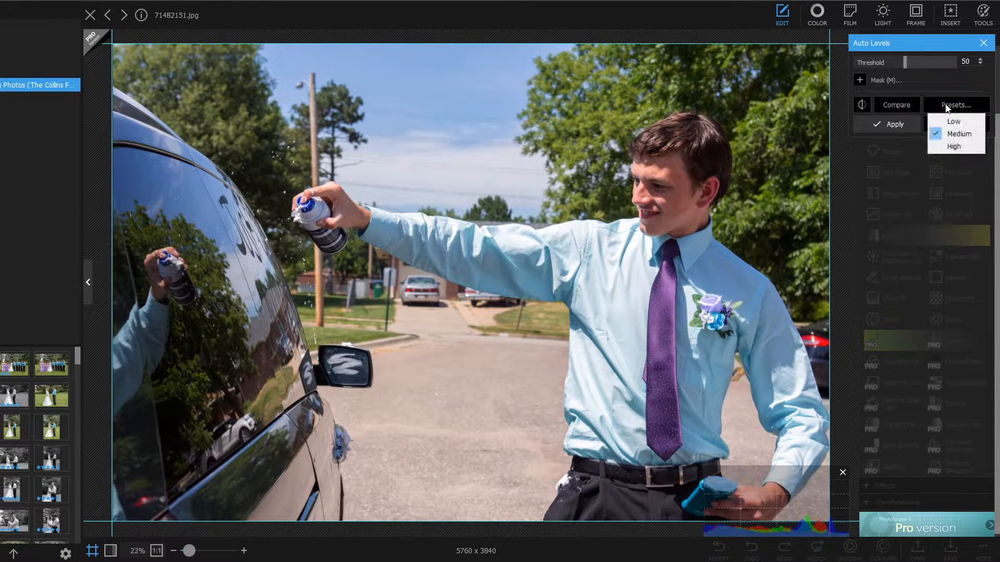
{"action": "left_click", "coordinate": [955, 147]}
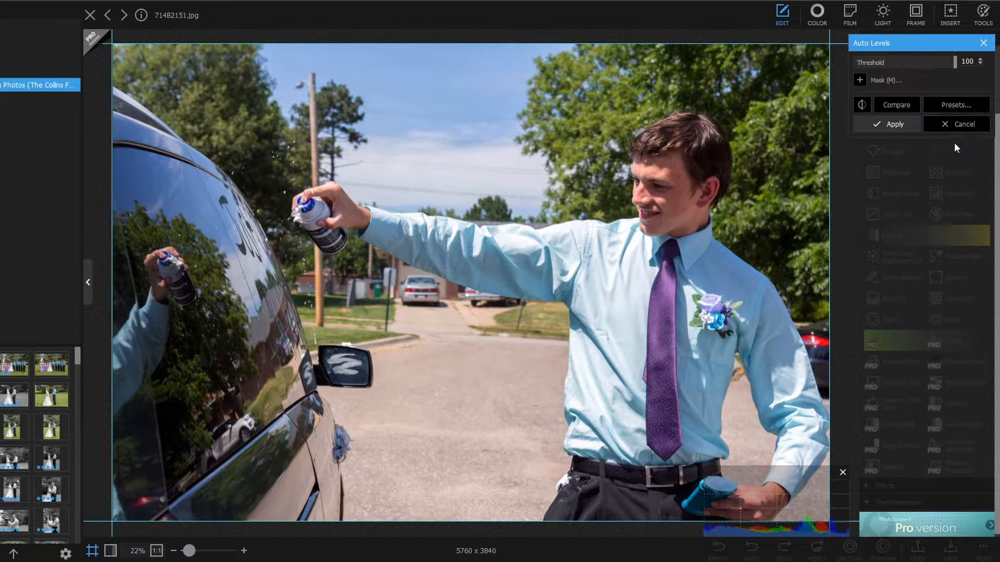
{"action": "left_click", "coordinate": [900, 103]}
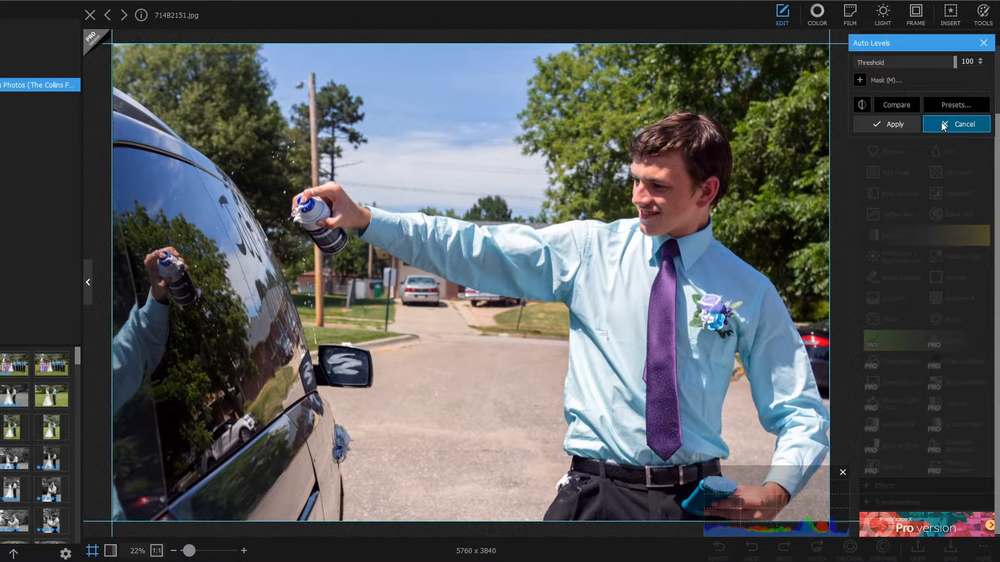
{"action": "left_click", "coordinate": [906, 62]}
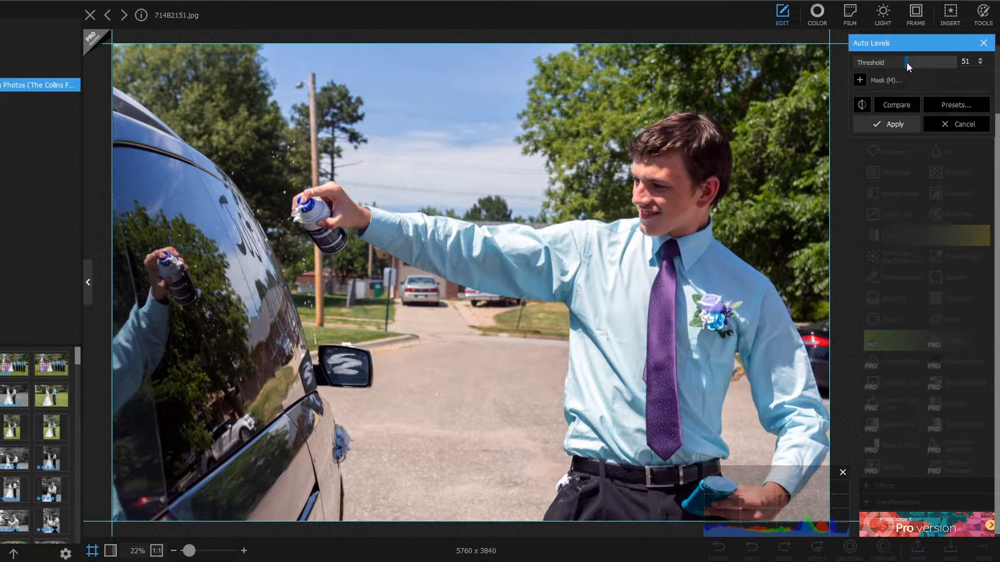
{"action": "left_click", "coordinate": [956, 126]}
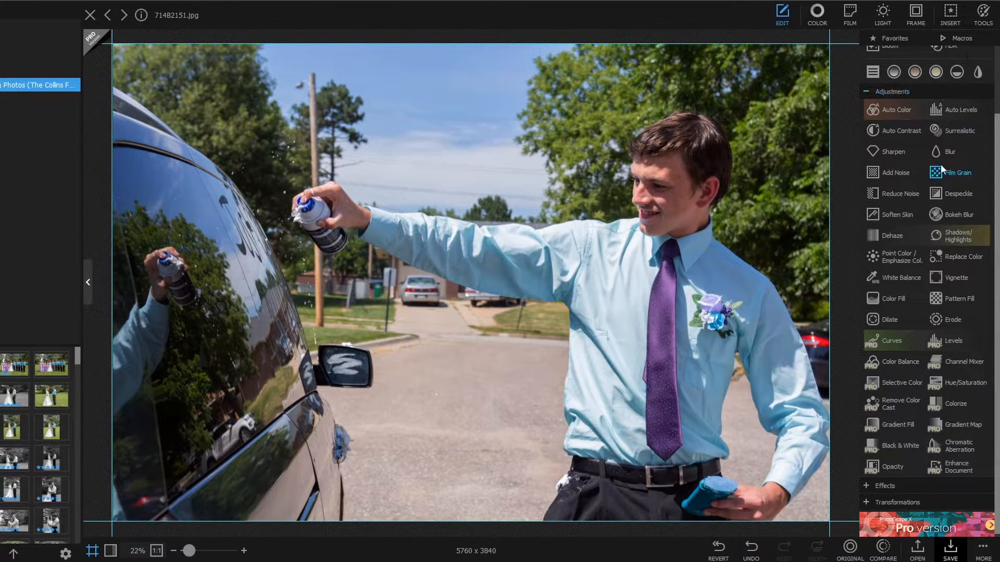
- Preview Auto Contrast on the photo, compare it with the original, and cancel it
{"action": "left_click", "coordinate": [910, 134]}
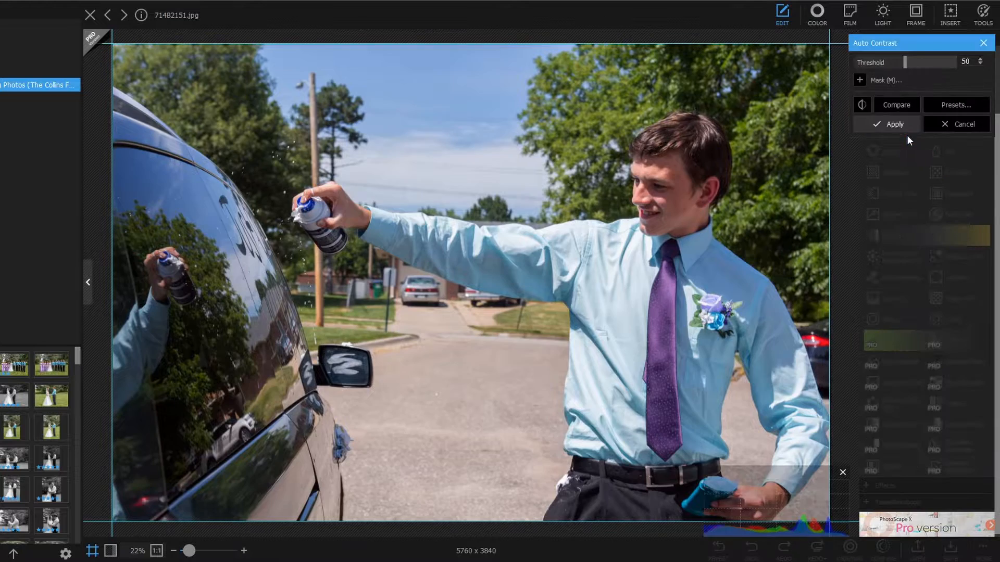
{"action": "left_click", "coordinate": [893, 101]}
{"action": "left_click", "coordinate": [945, 124]}
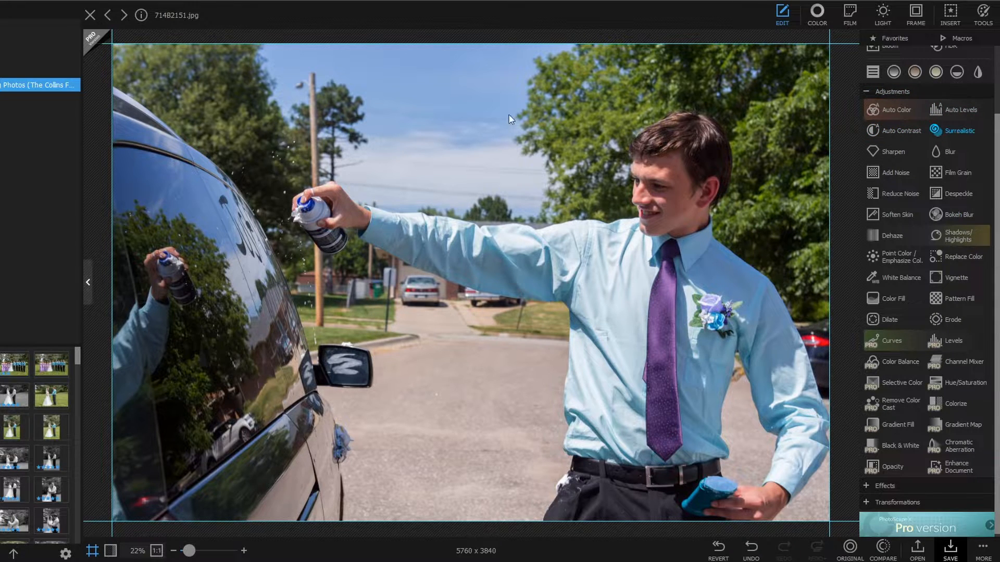
- Preview the Surrealistic and Sharpen adjustments on the photo one after the other, discarding each without applying it
{"action": "left_click", "coordinate": [949, 132]}
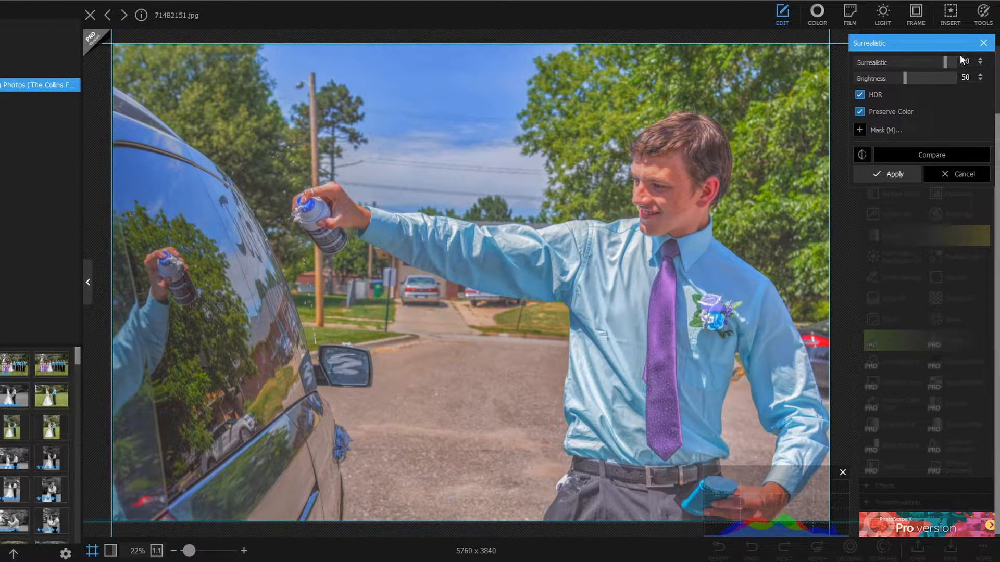
{"action": "left_click", "coordinate": [983, 43]}
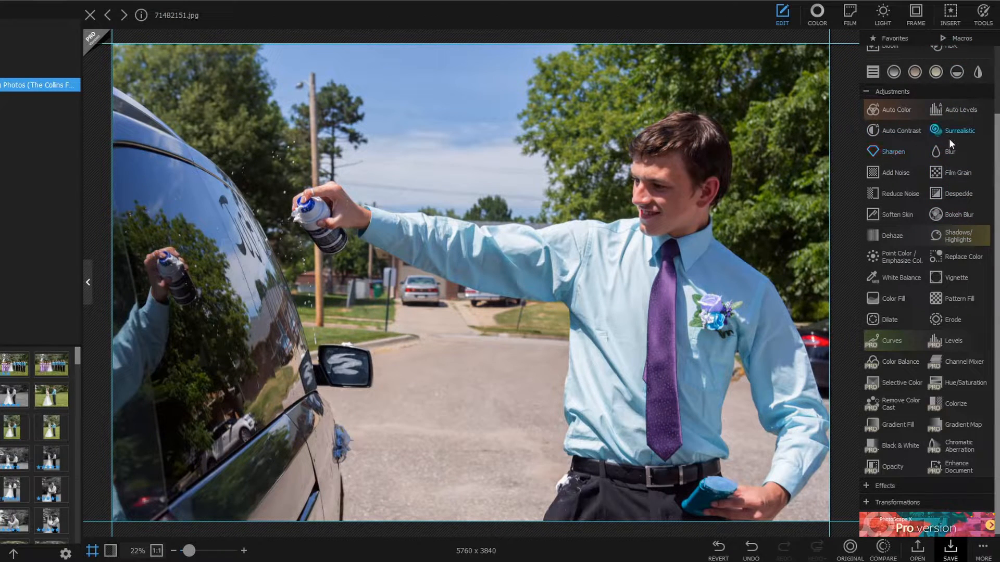
{"action": "left_click", "coordinate": [891, 155]}
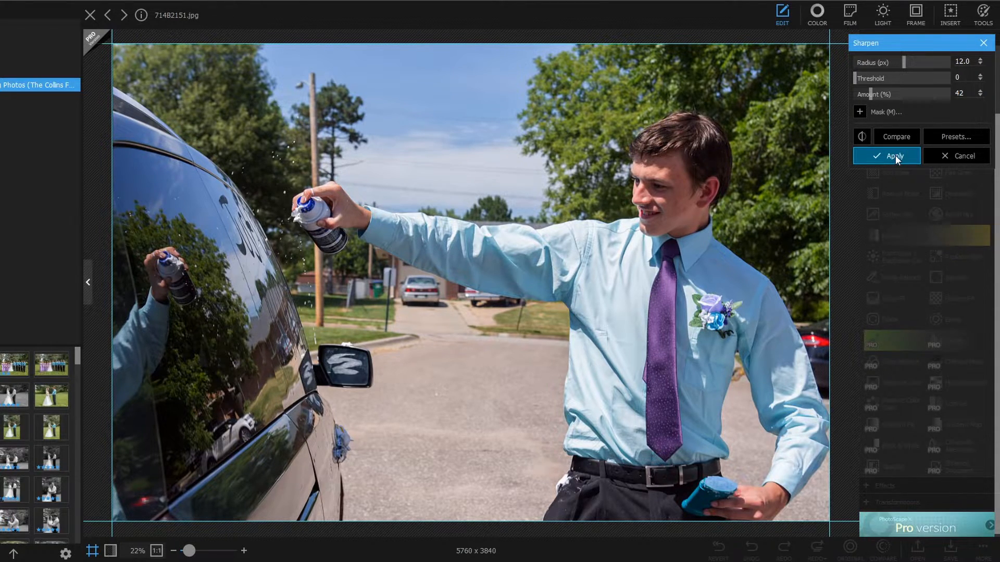
{"action": "left_click", "coordinate": [896, 140]}
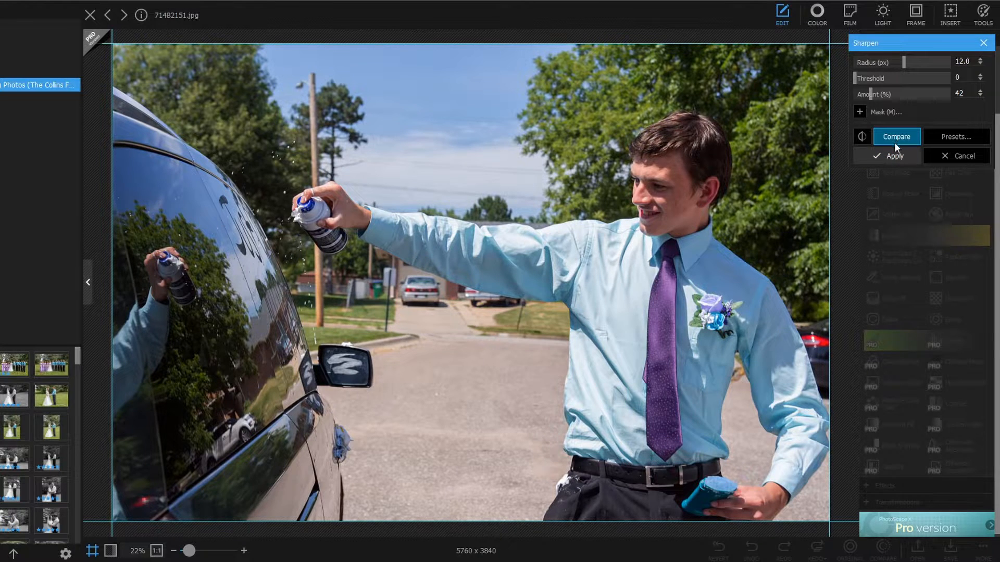
{"action": "left_click", "coordinate": [948, 157]}
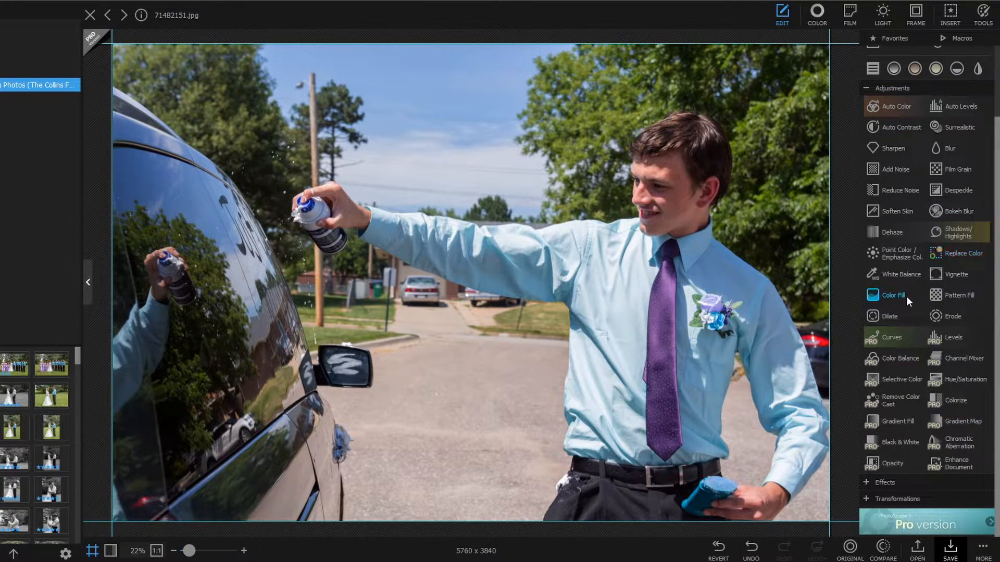
- Try a red Overlay Color Fill brushed onto the tree behind the van, view the colour palette, and discard the fill
{"action": "left_click", "coordinate": [889, 295]}
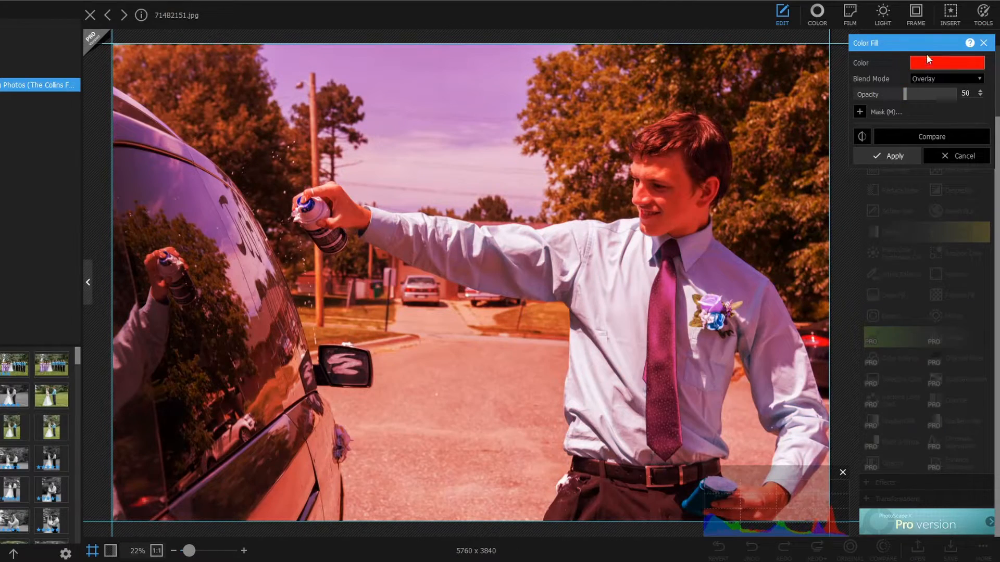
{"action": "left_click", "coordinate": [870, 113]}
{"action": "mouse_move", "coordinate": [130, 61]}
{"action": "left_mouse_down"}
{"action": "mouse_move", "coordinate": [186, 66]}
{"action": "mouse_move", "coordinate": [128, 59]}
{"action": "mouse_move", "coordinate": [231, 68]}
{"action": "mouse_move", "coordinate": [206, 113]}
{"action": "mouse_move", "coordinate": [240, 122]}
{"action": "mouse_move", "coordinate": [240, 161]}
{"action": "mouse_move", "coordinate": [271, 188]}
{"action": "left_mouse_up"}
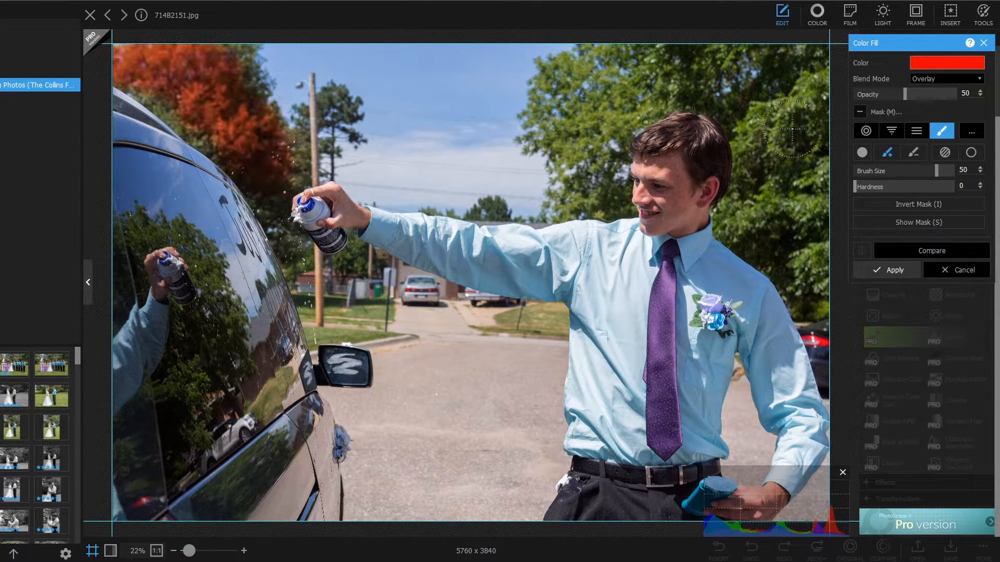
{"action": "left_click", "coordinate": [929, 61]}
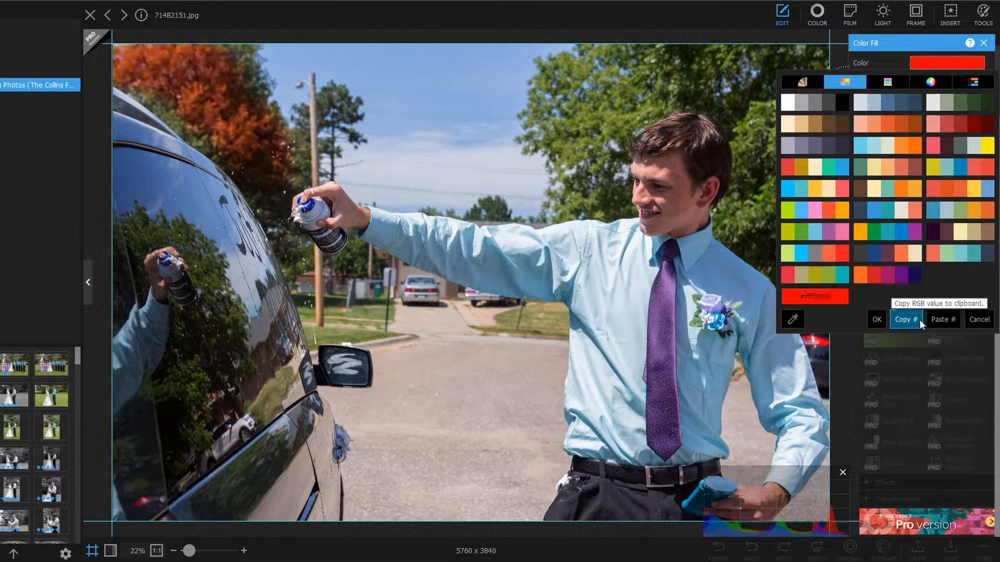
{"action": "left_click", "coordinate": [980, 319]}
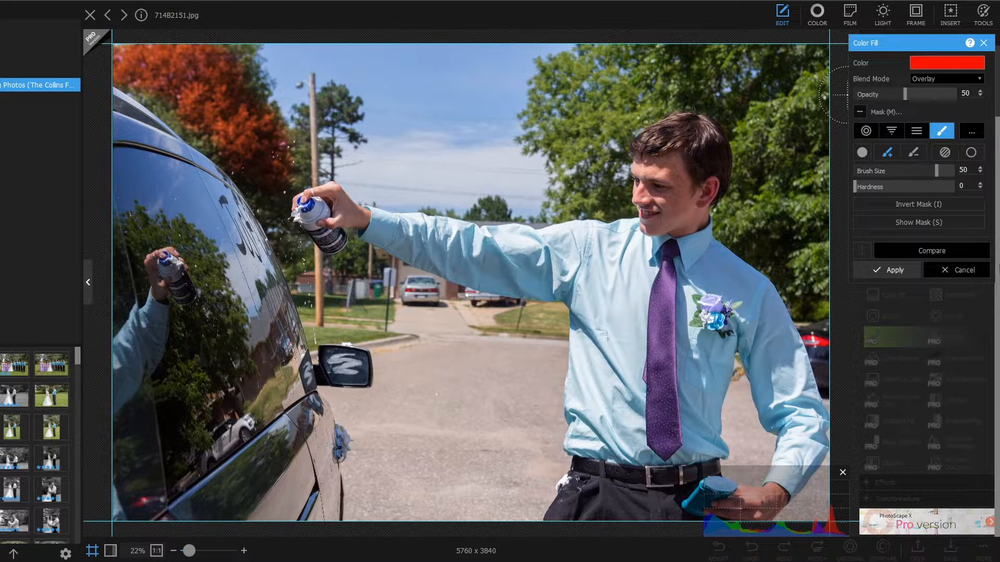
{"action": "left_click", "coordinate": [983, 43]}
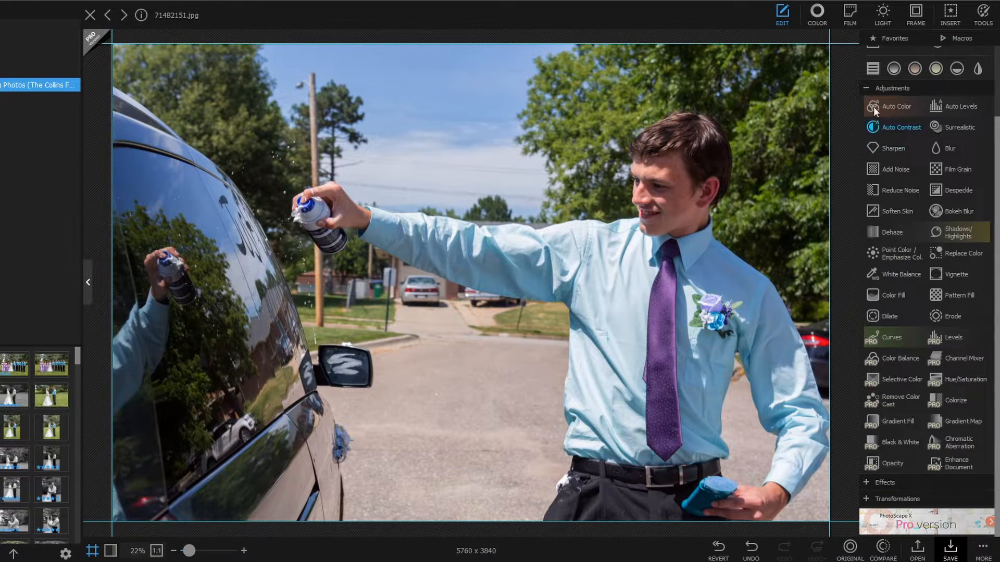
- Show the Effects group in place of Adjustments, preview the Edge effect with the Sobel Filter, and discard it
{"action": "left_click", "coordinate": [867, 88]}
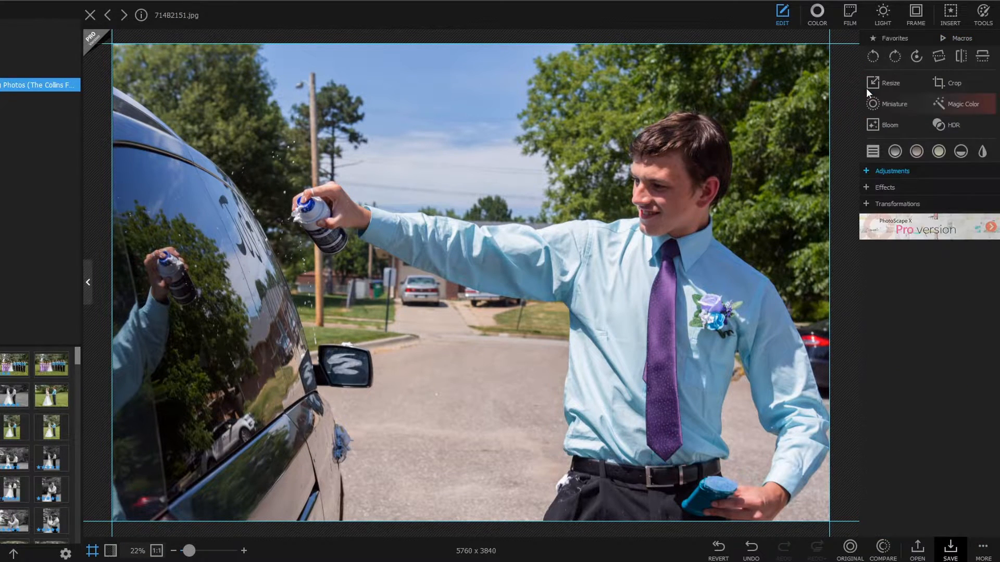
{"action": "left_click", "coordinate": [865, 187]}
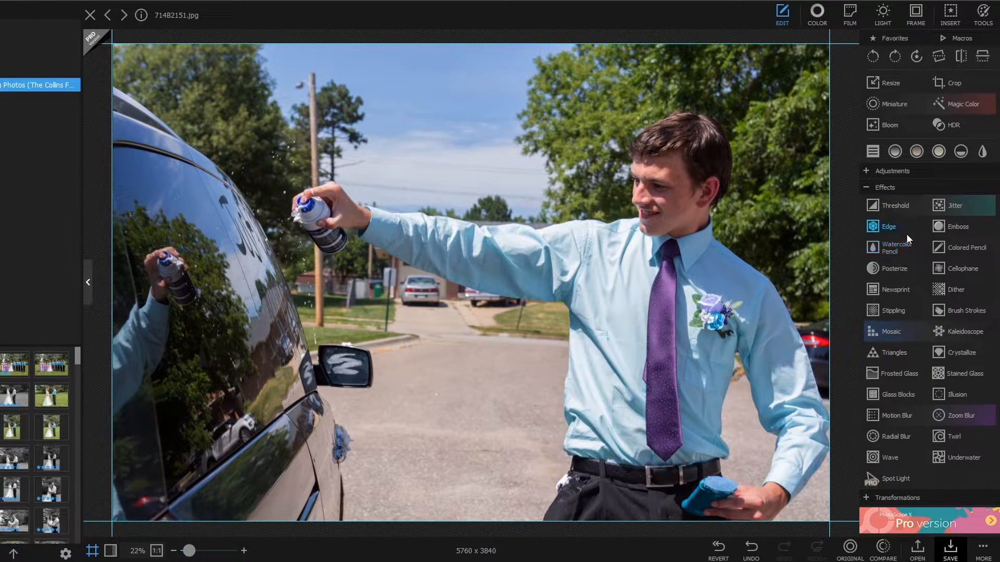
{"action": "left_click", "coordinate": [889, 227]}
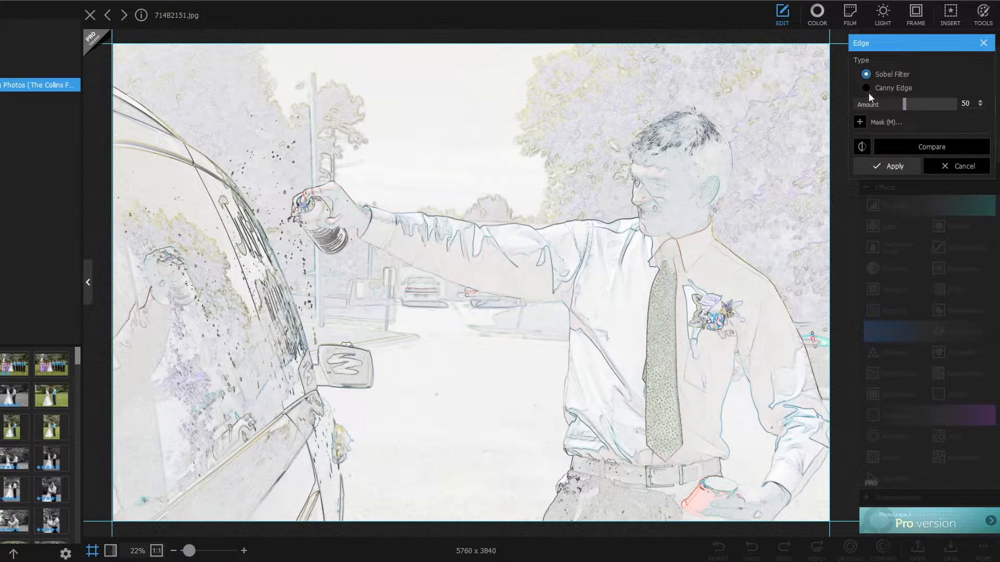
{"action": "left_click", "coordinate": [983, 44]}
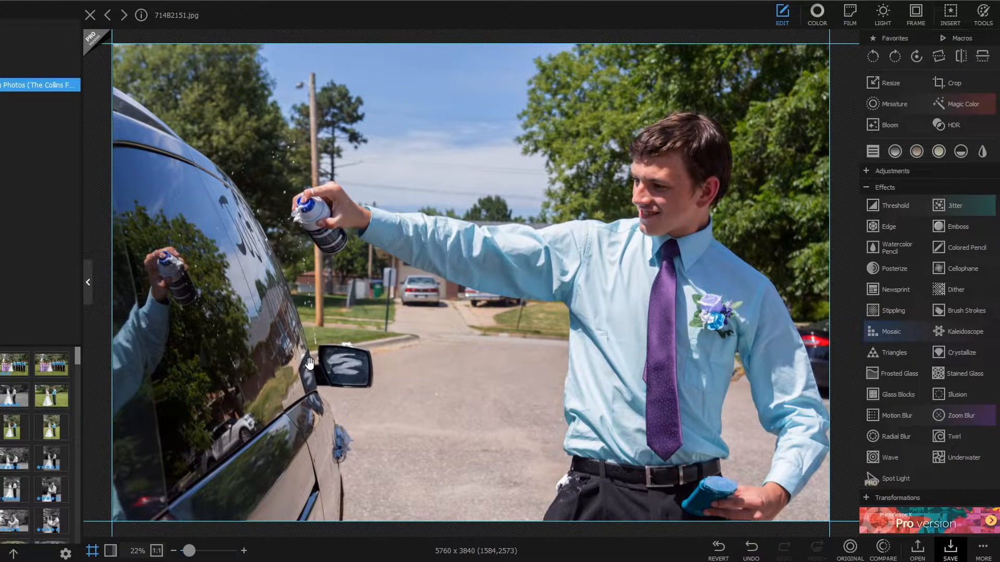
- Try the Underwater effect brushed through a mask onto the man's face only, and cancel it
{"action": "left_click", "coordinate": [961, 457]}
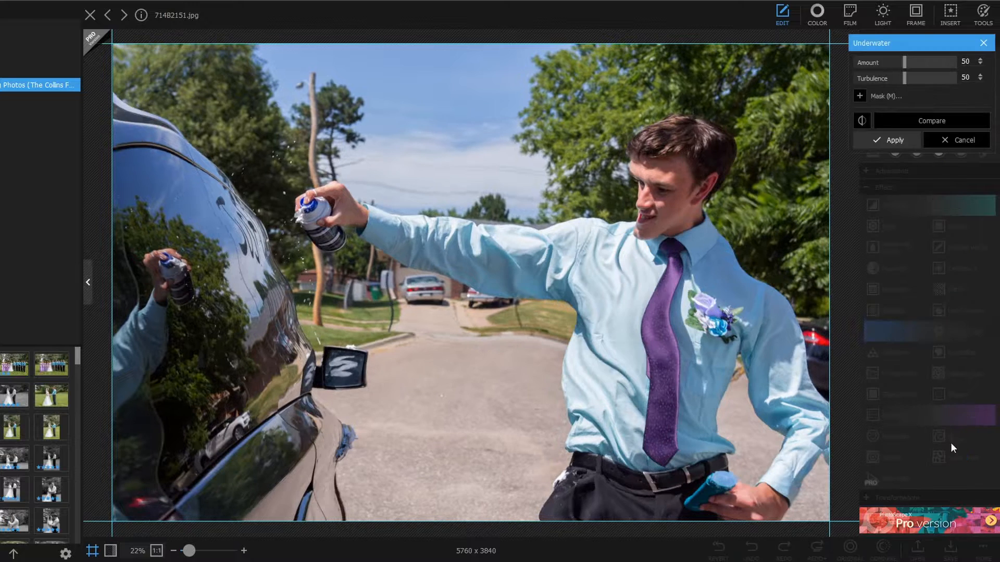
{"action": "left_click", "coordinate": [883, 94]}
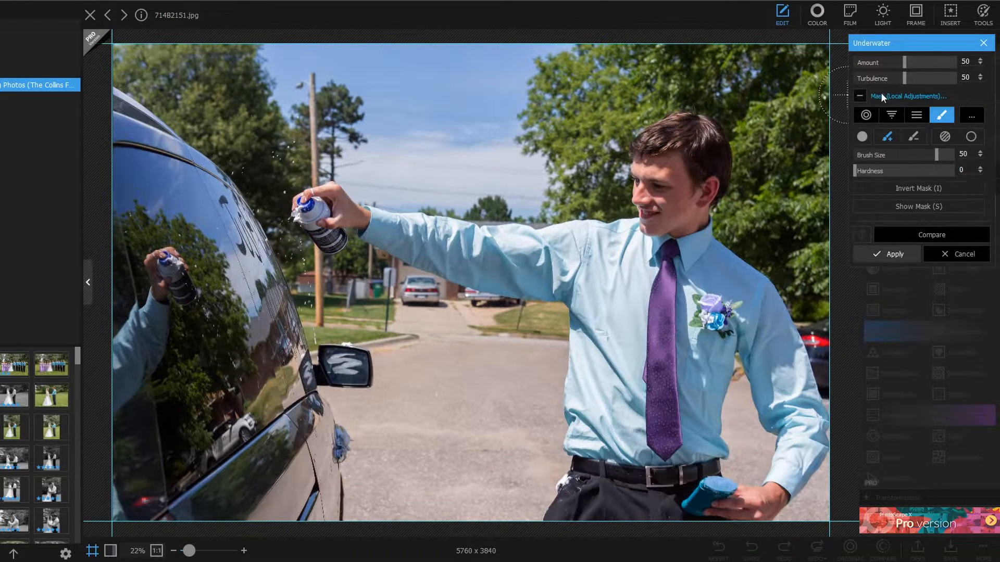
{"action": "mouse_move", "coordinate": [672, 156]}
{"action": "left_mouse_down"}
{"action": "mouse_move", "coordinate": [652, 197]}
{"action": "mouse_move", "coordinate": [680, 166]}
{"action": "mouse_move", "coordinate": [722, 161]}
{"action": "mouse_move", "coordinate": [654, 209]}
{"action": "mouse_move", "coordinate": [681, 209]}
{"action": "mouse_move", "coordinate": [634, 182]}
{"action": "left_mouse_up"}
{"action": "mouse_move", "coordinate": [655, 221]}
{"action": "left_mouse_down"}
{"action": "mouse_move", "coordinate": [693, 117]}
{"action": "mouse_move", "coordinate": [640, 218]}
{"action": "mouse_move", "coordinate": [692, 162]}
{"action": "mouse_move", "coordinate": [729, 156]}
{"action": "left_mouse_up"}
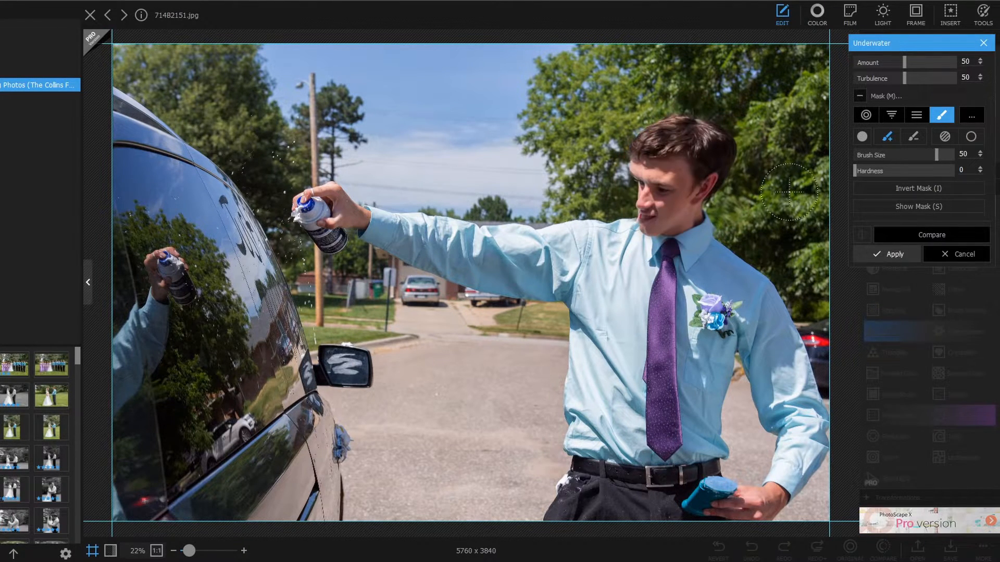
{"action": "left_click", "coordinate": [956, 256]}
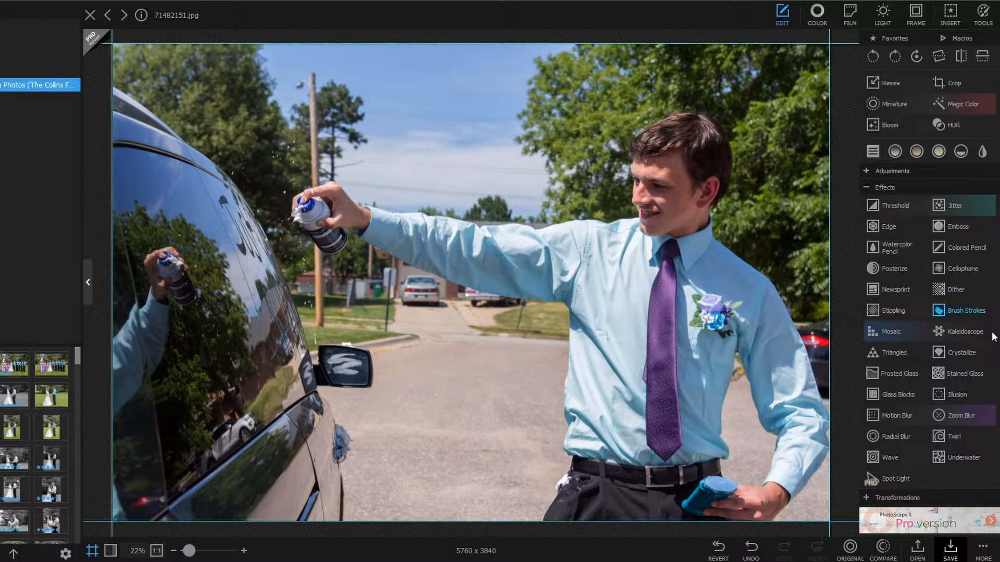
- Try the Wave effect with its centre moved onto the spray can, and cancel it
{"action": "left_click", "coordinate": [889, 457]}
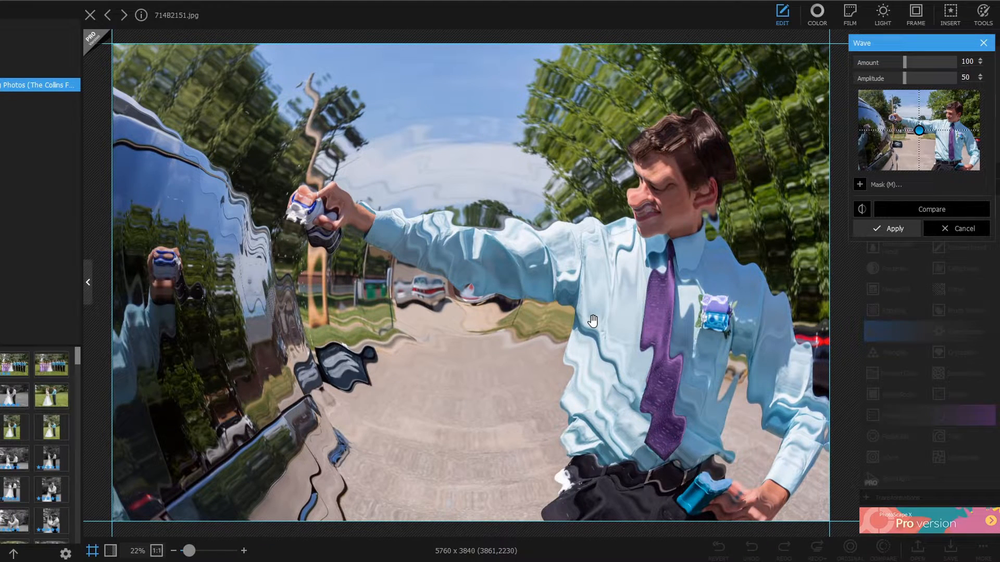
{"action": "left_click_drag", "start_coordinate": [919, 130], "coordinate": [892, 118]}
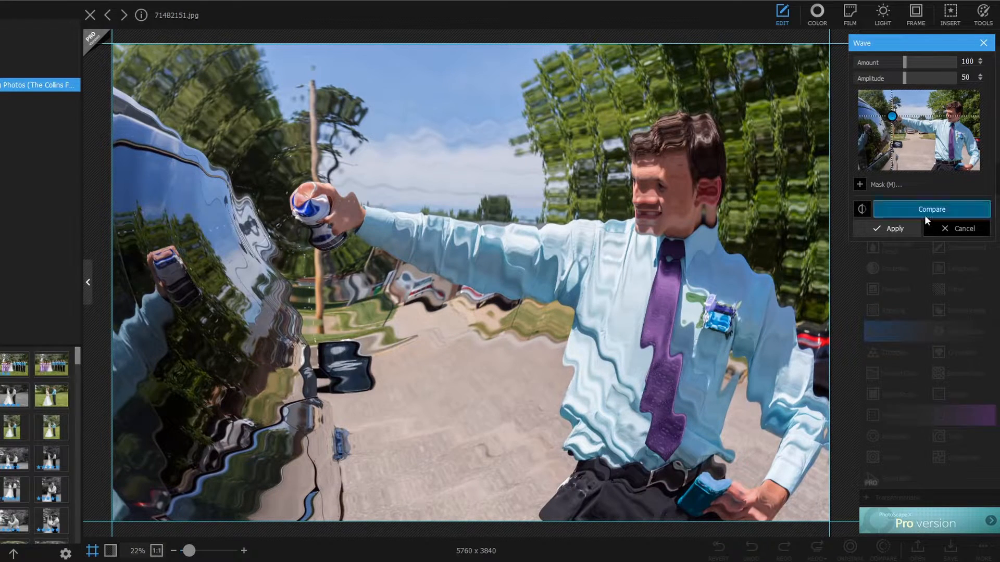
{"action": "left_click", "coordinate": [934, 225]}
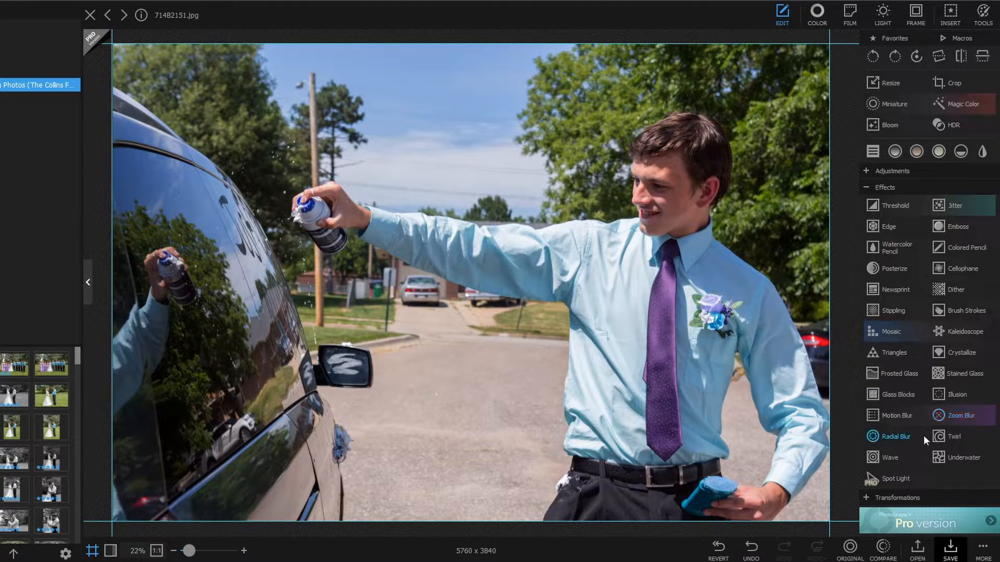
- Show the Transformations group, try Stretch with Horizontal 154 and Vertical 121, and cancel it
{"action": "left_click", "coordinate": [866, 498]}
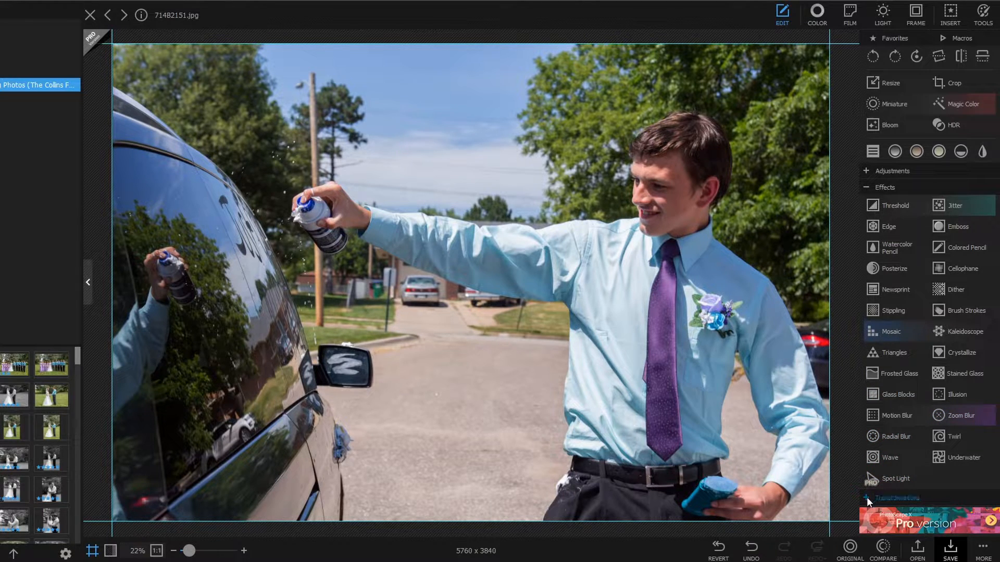
{"action": "scroll", "coordinate": [898, 470], "scroll_direction": "down", "scroll_amount": 2}
{"action": "scroll", "coordinate": [911, 463], "scroll_direction": "down", "scroll_amount": 2}
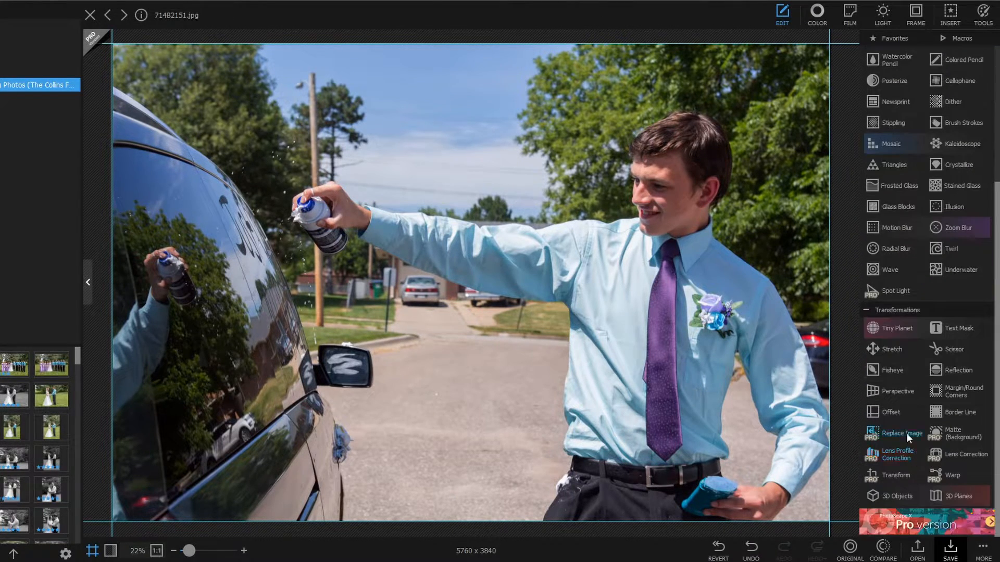
{"action": "left_click", "coordinate": [889, 349]}
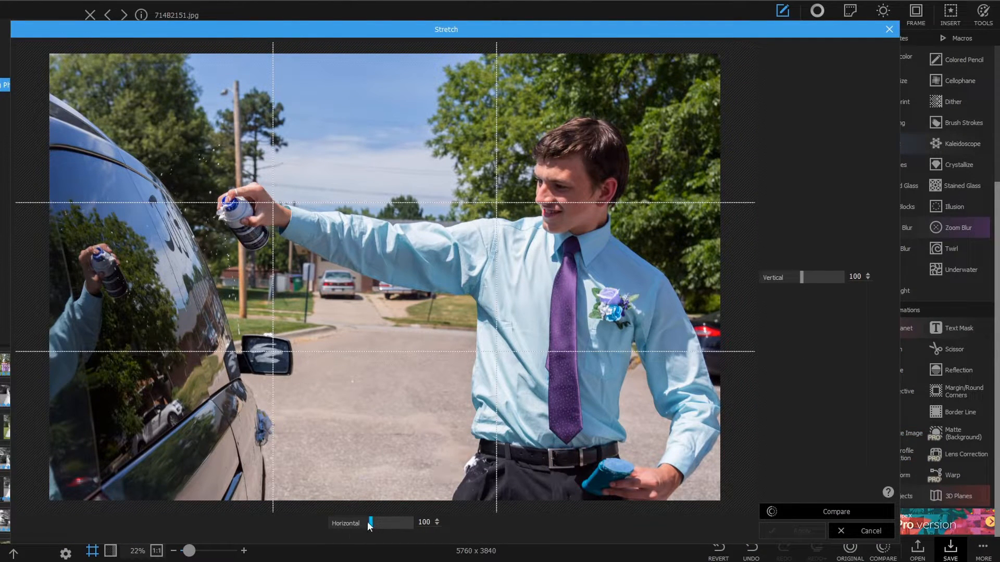
{"action": "left_click_drag", "start_coordinate": [384, 522], "coordinate": [393, 522]}
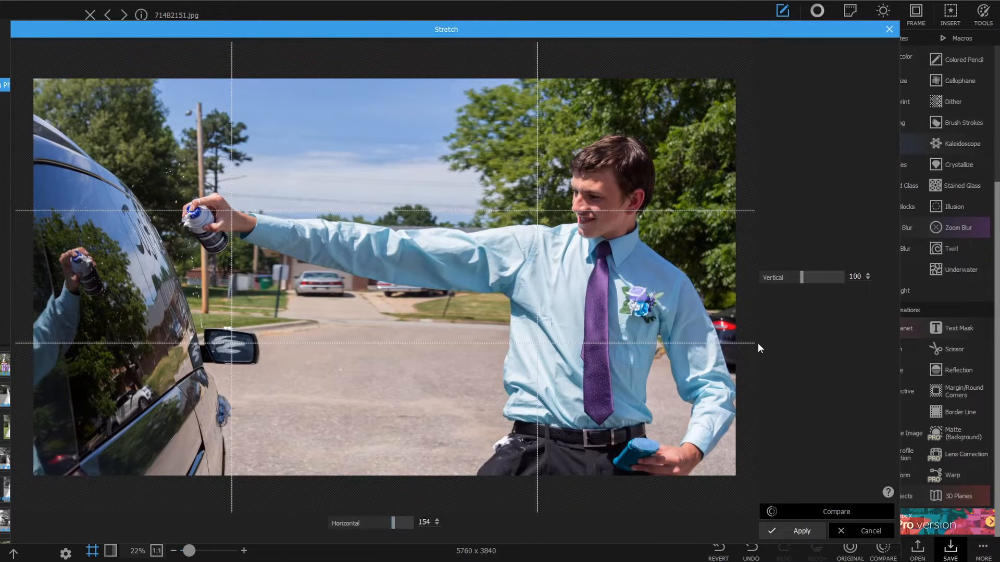
{"action": "mouse_move", "coordinate": [817, 279]}
{"action": "left_mouse_down"}
{"action": "mouse_move", "coordinate": [835, 281]}
{"action": "mouse_move", "coordinate": [811, 277]}
{"action": "left_mouse_up"}
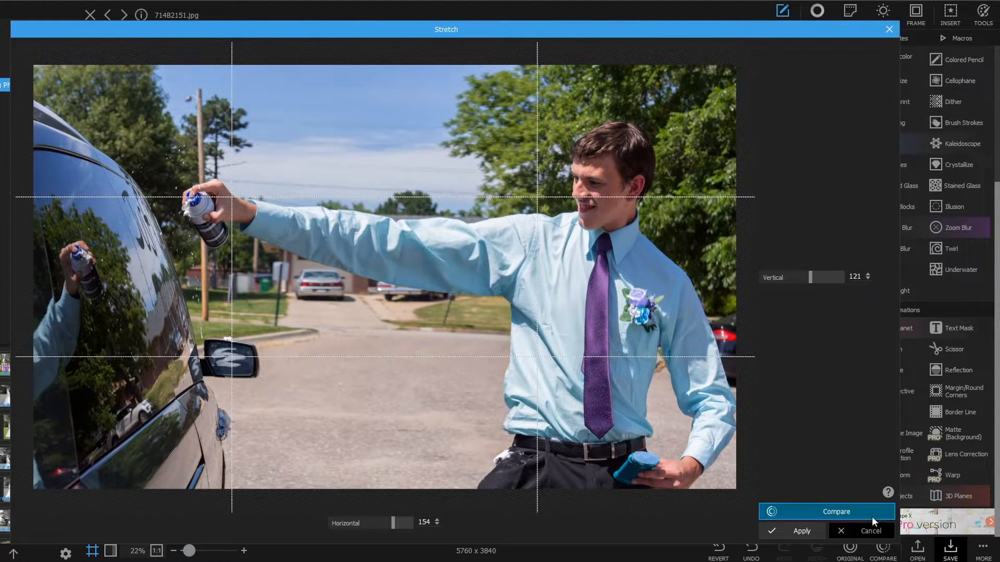
{"action": "left_click", "coordinate": [858, 531]}
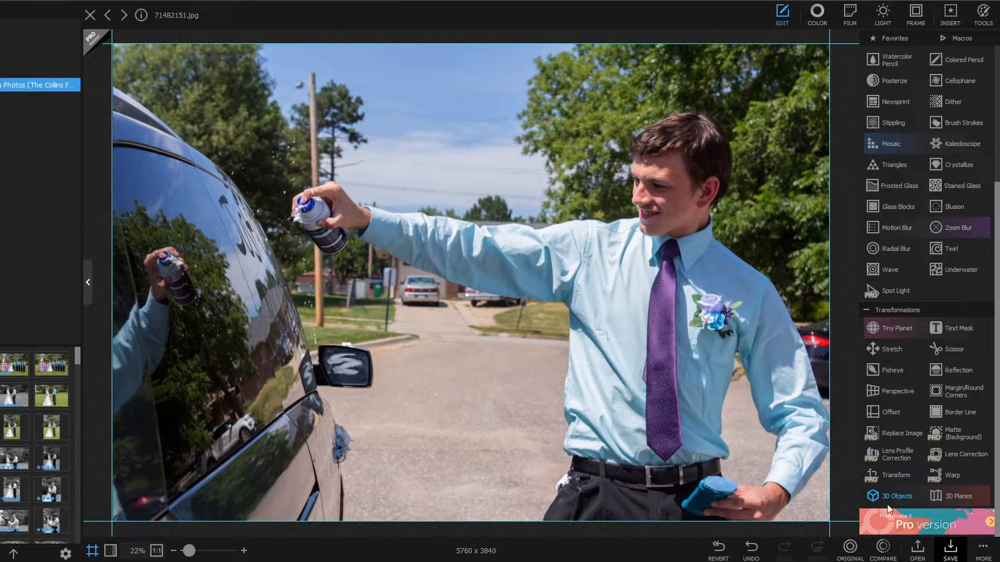
- Revert the photo to its original, apply the Scissor zigzag cut with default settings, and revert the photo again
{"action": "left_click", "coordinate": [718, 547]}
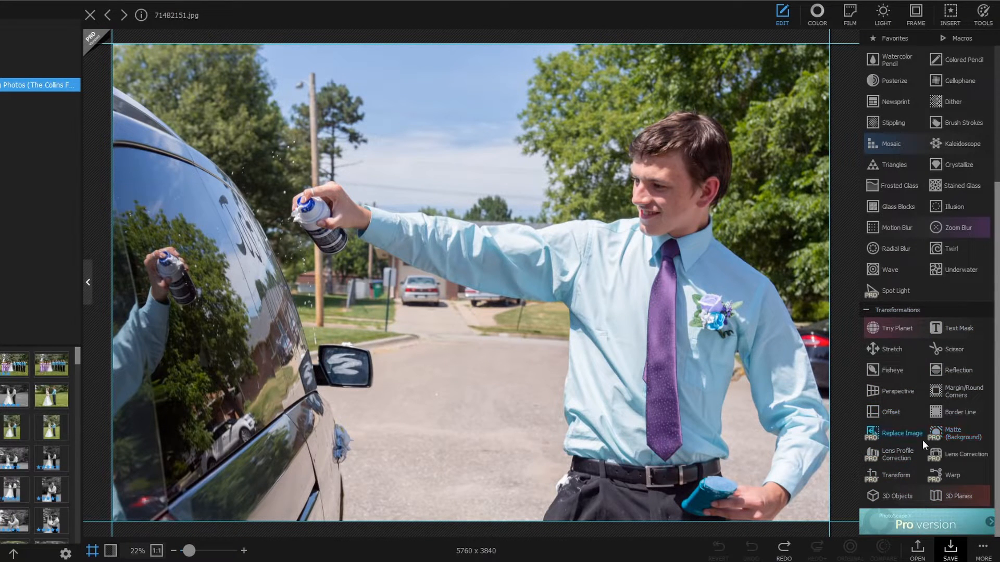
{"action": "left_click", "coordinate": [962, 348]}
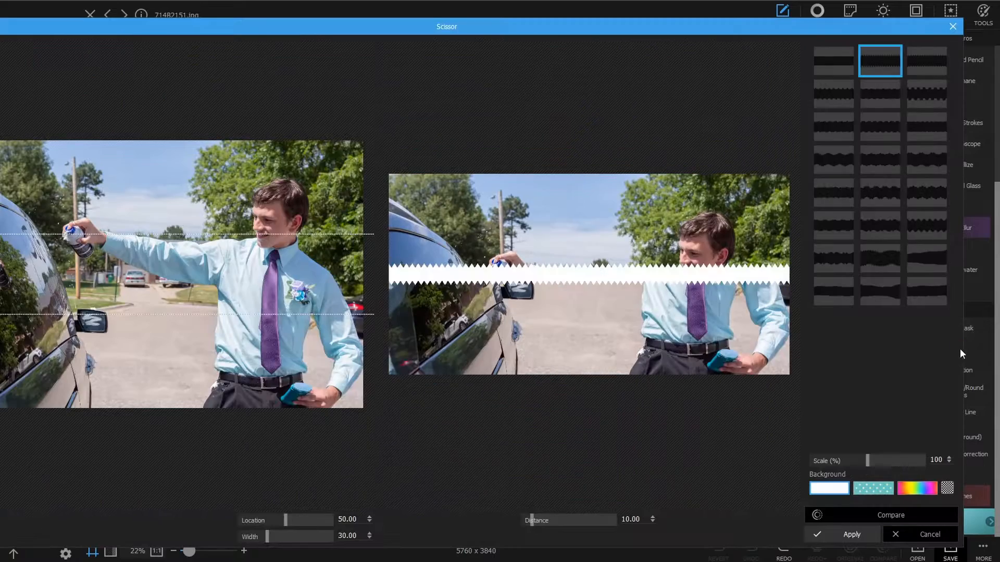
{"action": "left_click", "coordinate": [849, 534]}
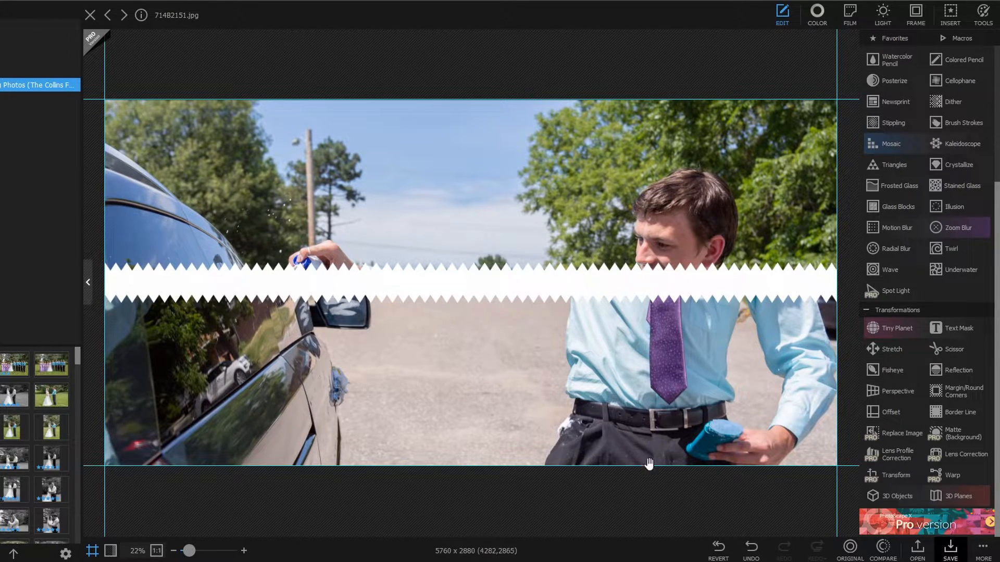
{"action": "left_click", "coordinate": [718, 548]}
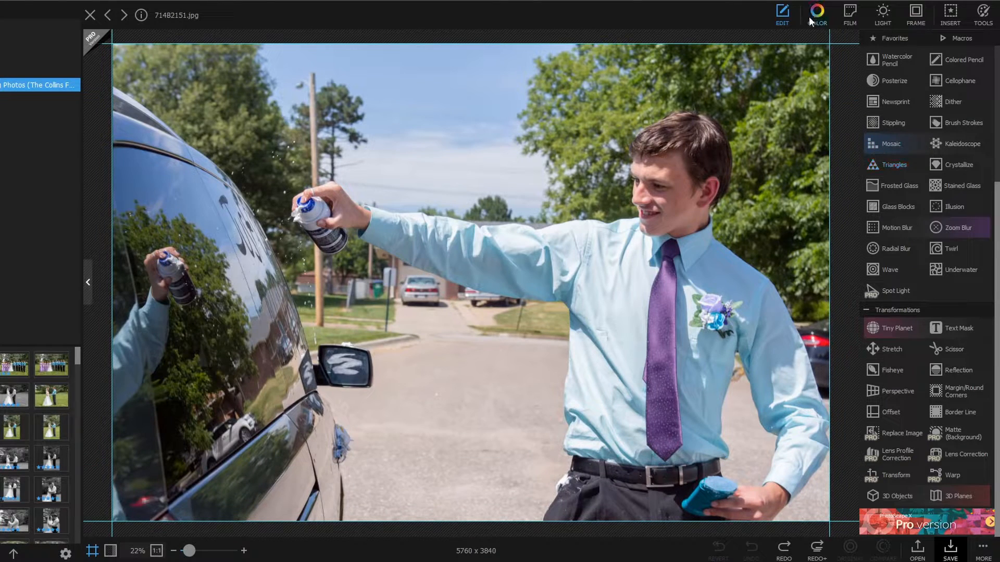
{"action": "left_click", "coordinate": [792, 19]}
{"action": "left_click", "coordinate": [789, 13]}
{"action": "scroll", "coordinate": [899, 110], "scroll_direction": "up", "scroll_amount": 4}
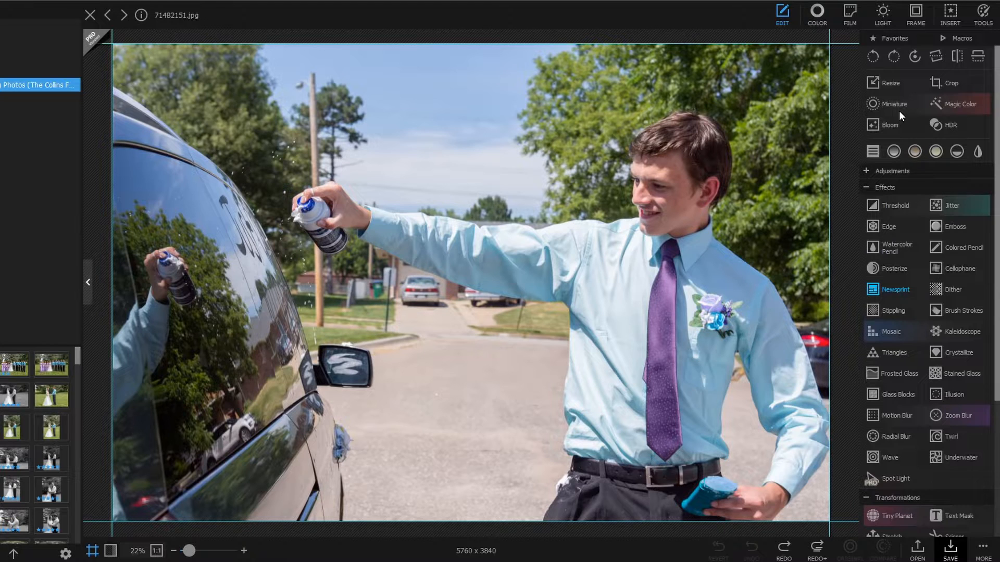
- Try a Color adjustment with Brighten at 100, masked by brush to the tree behind the man, and cancel it
{"action": "left_click", "coordinate": [819, 15]}
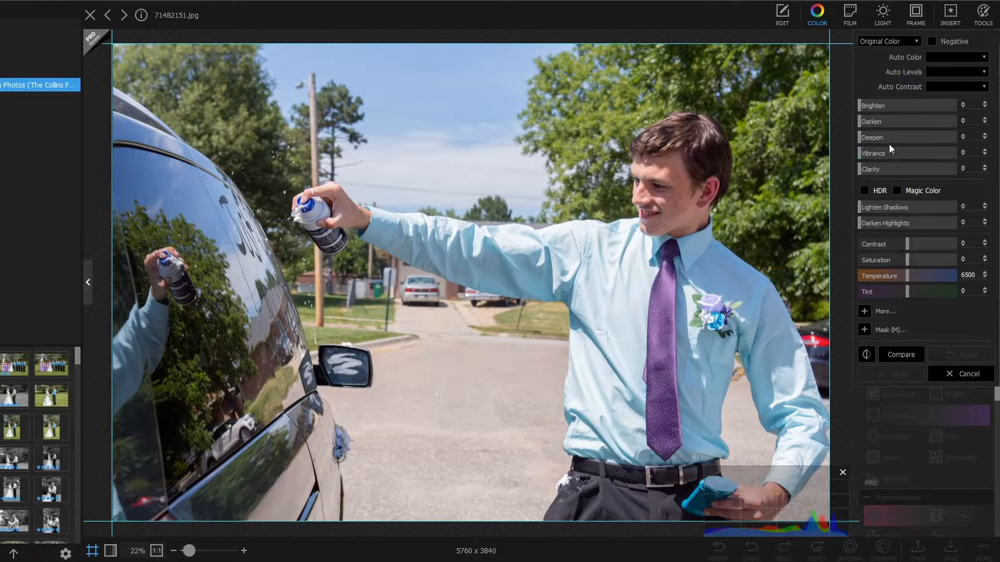
{"action": "left_click", "coordinate": [864, 331]}
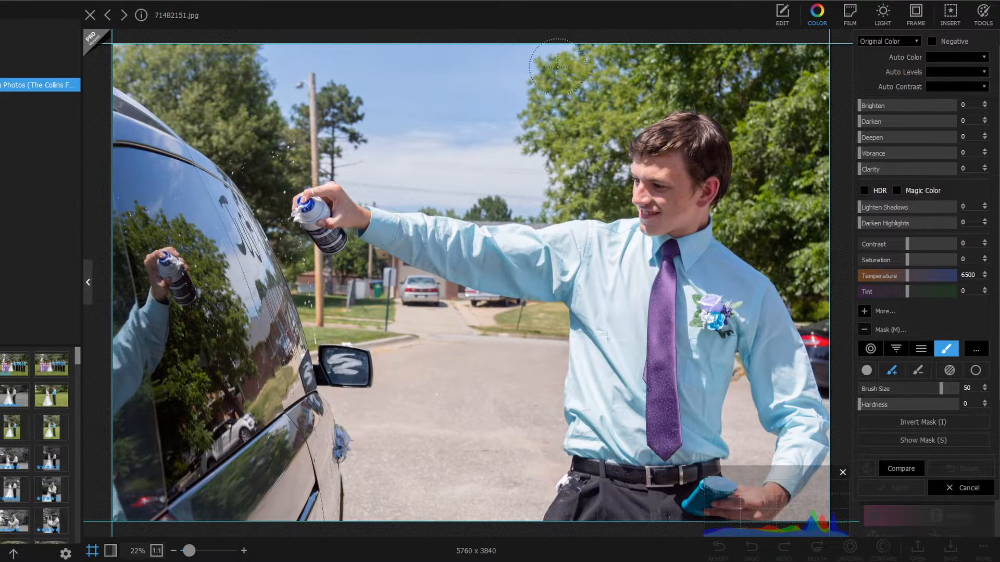
{"action": "mouse_move", "coordinate": [578, 73]}
{"action": "left_mouse_down"}
{"action": "mouse_move", "coordinate": [548, 82]}
{"action": "mouse_move", "coordinate": [568, 102]}
{"action": "mouse_move", "coordinate": [523, 109]}
{"action": "mouse_move", "coordinate": [561, 104]}
{"action": "mouse_move", "coordinate": [557, 117]}
{"action": "mouse_move", "coordinate": [575, 116]}
{"action": "mouse_move", "coordinate": [584, 142]}
{"action": "mouse_move", "coordinate": [589, 184]}
{"action": "mouse_move", "coordinate": [609, 185]}
{"action": "mouse_move", "coordinate": [612, 138]}
{"action": "mouse_move", "coordinate": [679, 68]}
{"action": "left_mouse_up"}
{"action": "left_click", "coordinate": [906, 107]}
{"action": "left_click_drag", "start_coordinate": [935, 108], "coordinate": [972, 110]}
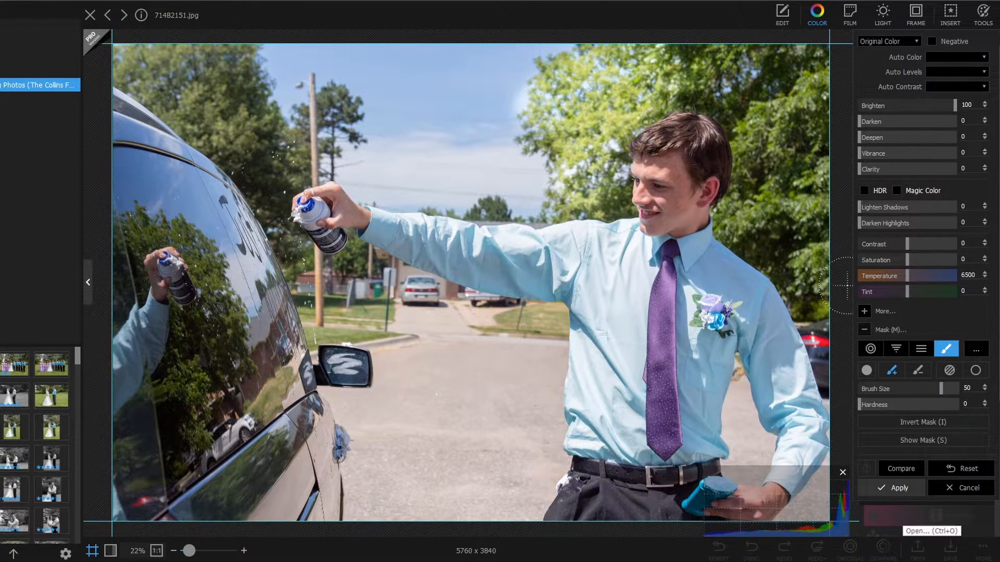
{"action": "left_click", "coordinate": [949, 495]}
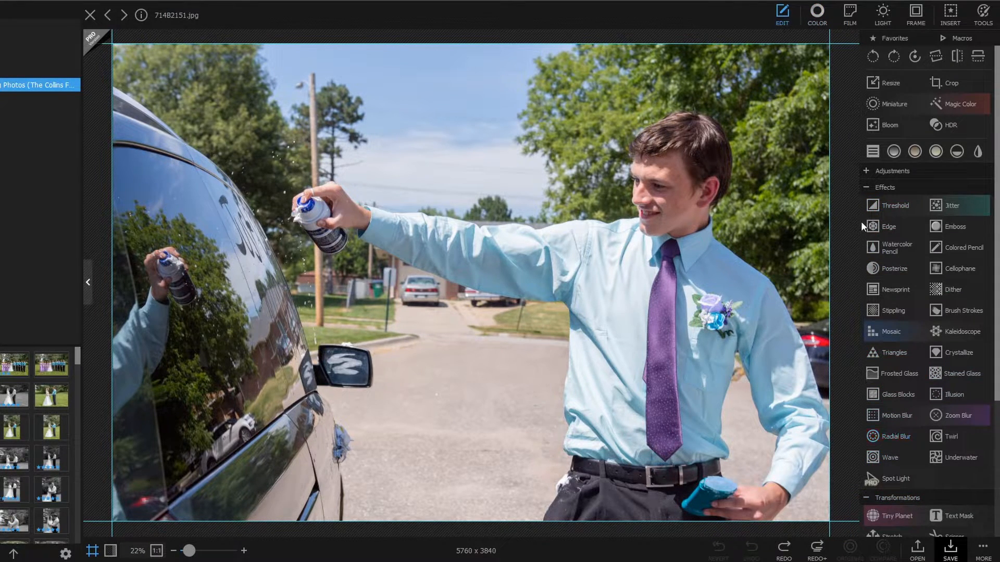
- Brush a Color adjustment mask over the man's face, set Brighten to 60, and apply it
{"action": "left_click", "coordinate": [816, 15]}
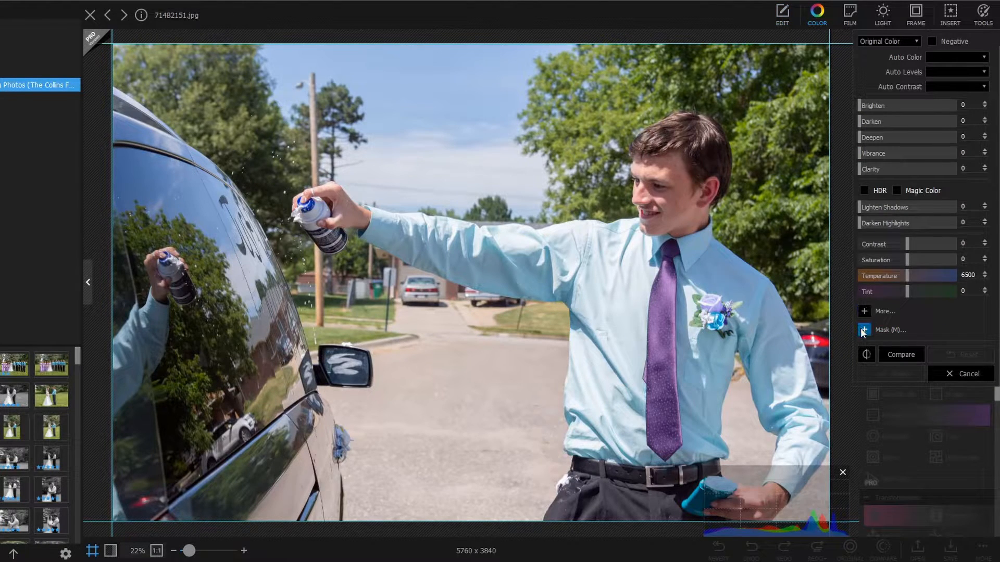
{"action": "left_click", "coordinate": [864, 329]}
{"action": "mouse_move", "coordinate": [669, 168]}
{"action": "left_mouse_down"}
{"action": "mouse_move", "coordinate": [684, 171]}
{"action": "mouse_move", "coordinate": [650, 195]}
{"action": "mouse_move", "coordinate": [675, 239]}
{"action": "left_mouse_up"}
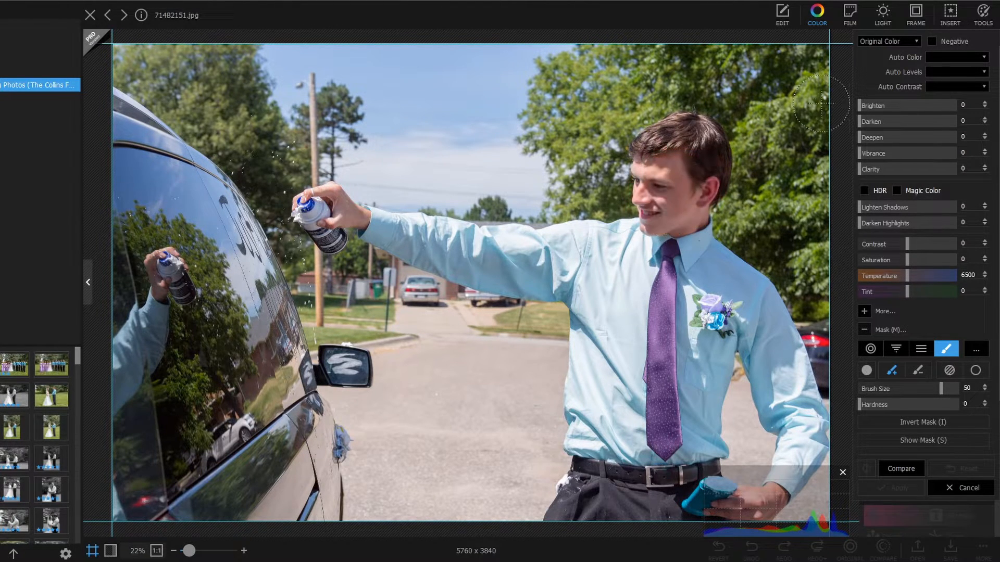
{"action": "left_click", "coordinate": [868, 107]}
{"action": "left_click_drag", "start_coordinate": [868, 106], "coordinate": [914, 118]}
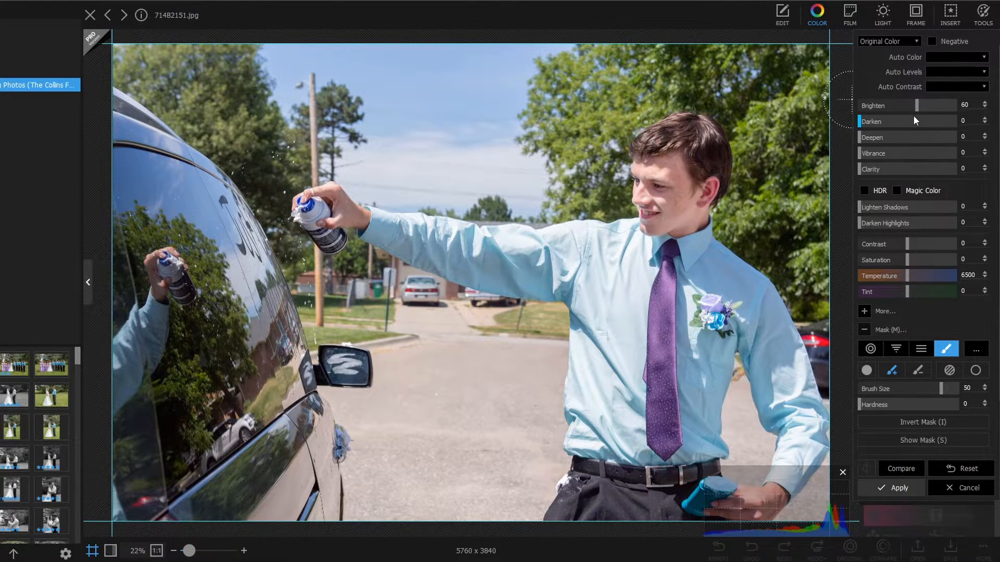
{"action": "left_click", "coordinate": [886, 489]}
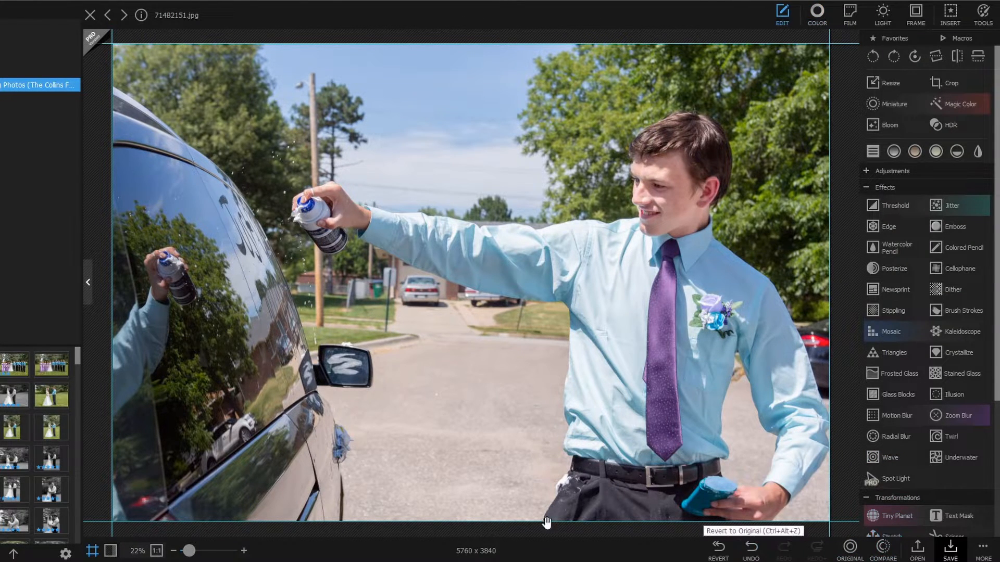
- Examine the man's face up close and compare the brightened photo with its earlier state
{"action": "left_click_drag", "start_coordinate": [188, 551], "coordinate": [199, 552]}
{"action": "left_click_drag", "start_coordinate": [120, 502], "coordinate": [138, 493]}
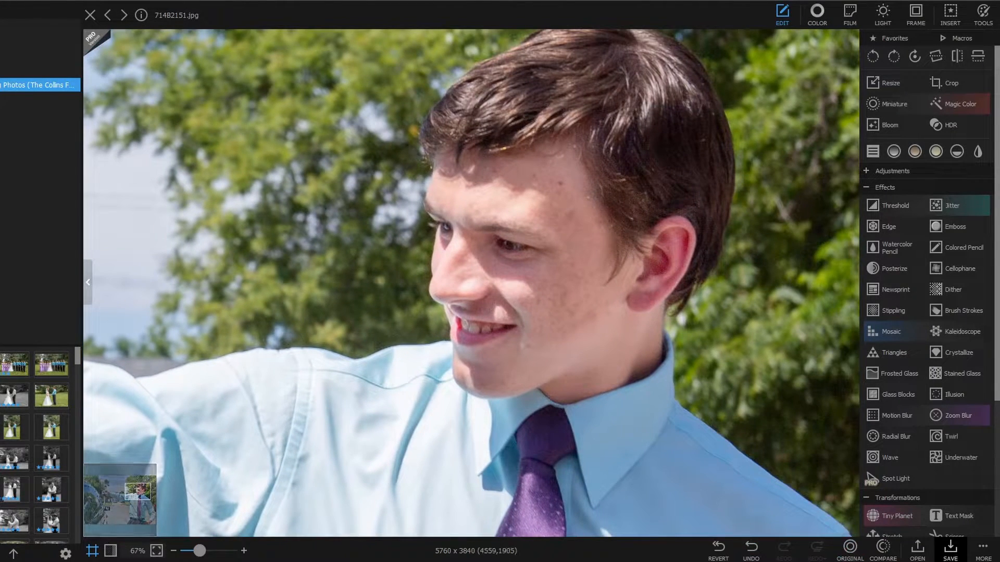
{"action": "left_click", "coordinate": [884, 556]}
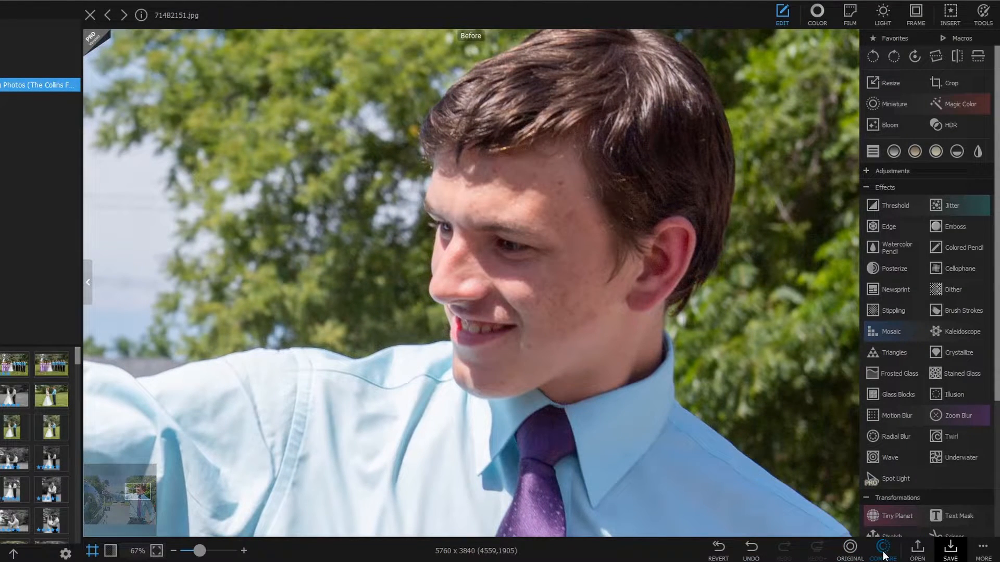
{"action": "left_click", "coordinate": [884, 556]}
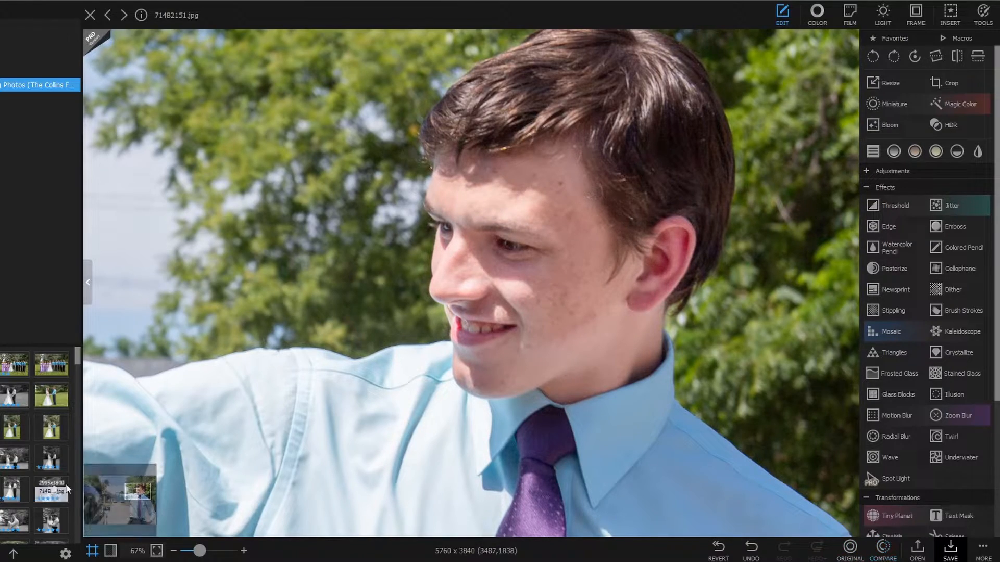
{"action": "left_click_drag", "start_coordinate": [204, 551], "coordinate": [188, 552]}
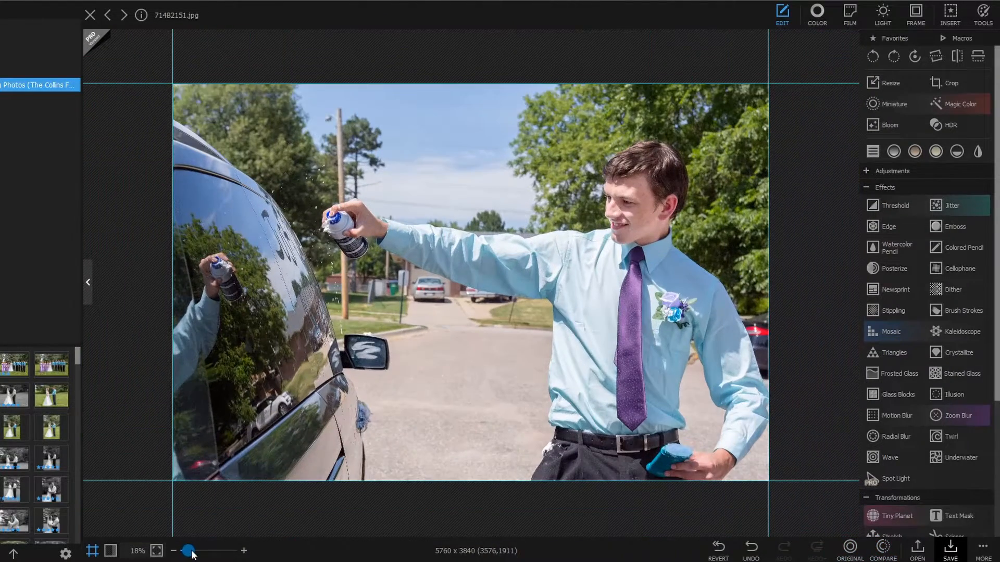
- Look at the brush mask options of the Color adjustment, then cancel the adjustment
{"action": "left_click", "coordinate": [816, 15]}
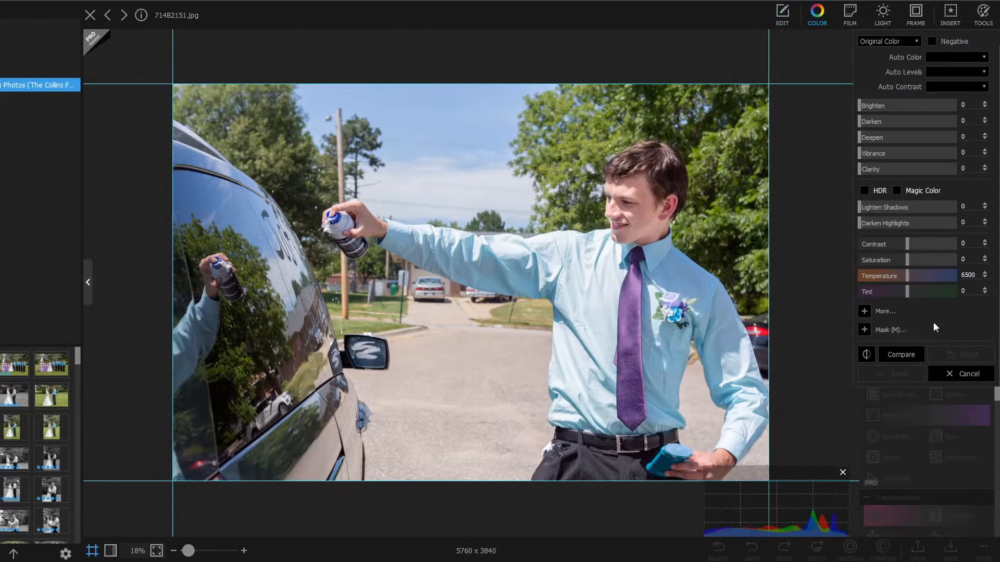
{"action": "left_click", "coordinate": [864, 330]}
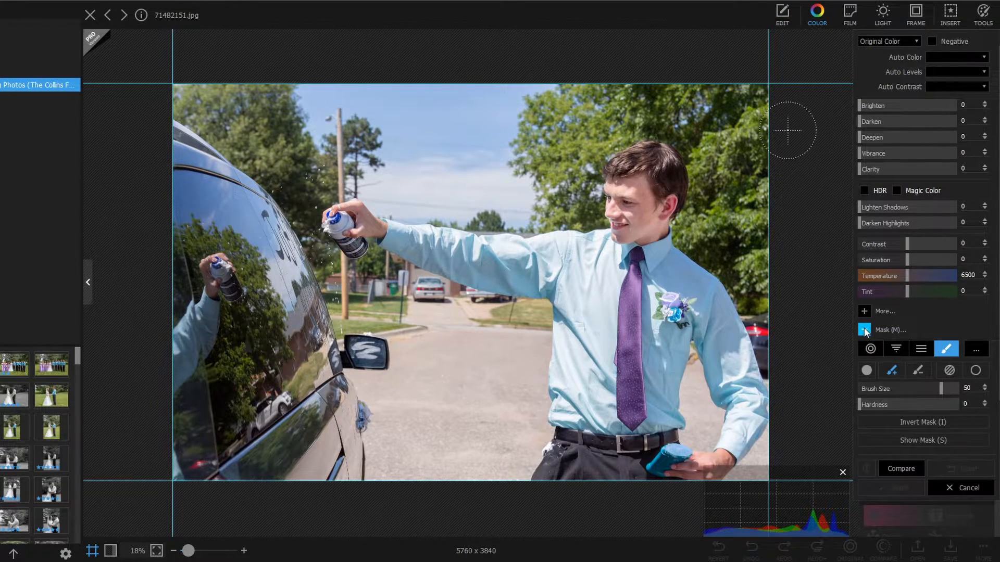
{"action": "left_click", "coordinate": [961, 488]}
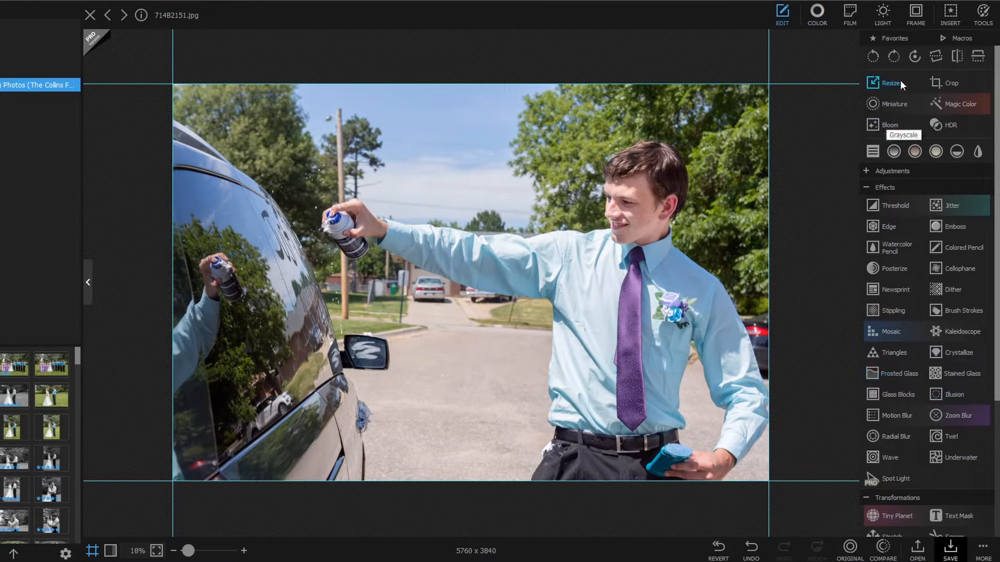
- Try Color settings Brighten 41, Darken 48, Deepen 33, Vibrance 36, Clarity 48, HDR on, Lighten Shadows 46 and Darken Highlights 56
{"action": "left_click", "coordinate": [817, 13]}
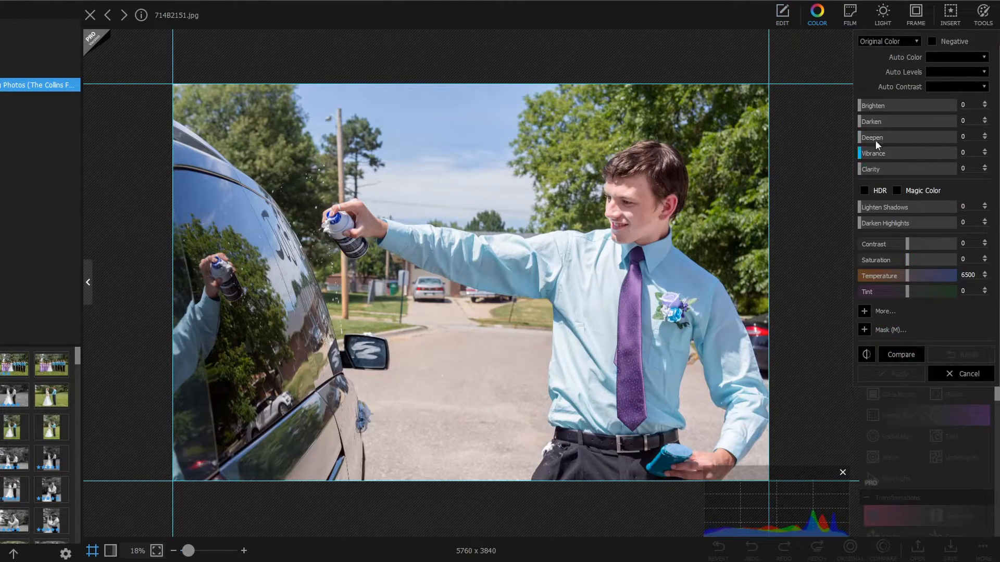
{"action": "left_click_drag", "start_coordinate": [868, 106], "coordinate": [905, 168]}
{"action": "left_click", "coordinate": [865, 190]}
{"action": "left_click_drag", "start_coordinate": [889, 256], "coordinate": [913, 271]}
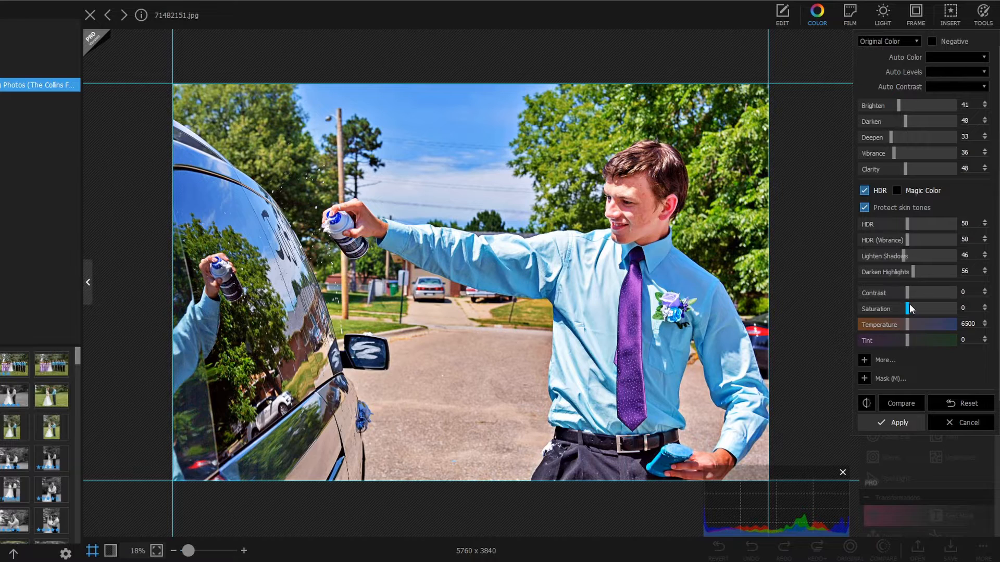
- Try Exposure 23, Gamma Correction -37, Brightness 46, Blacks 49, Cyan/Red 36, Magenta/Green -23 and Yellow/Blue 34, and cancel the Color adjustment
{"action": "left_click", "coordinate": [865, 362]}
{"action": "scroll", "coordinate": [932, 400], "scroll_direction": "down", "scroll_amount": 2}
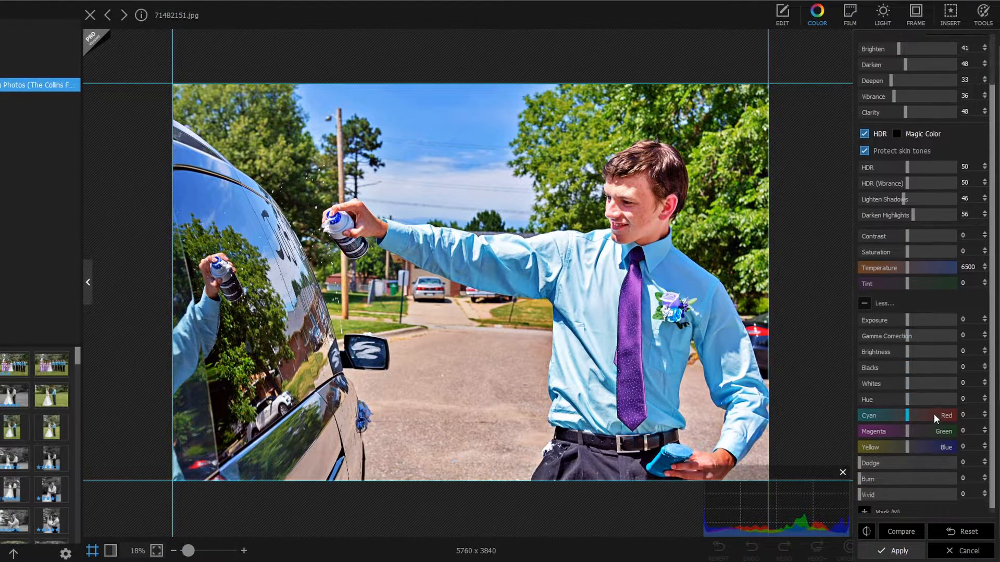
{"action": "scroll", "coordinate": [922, 359], "scroll_direction": "up", "scroll_amount": 2}
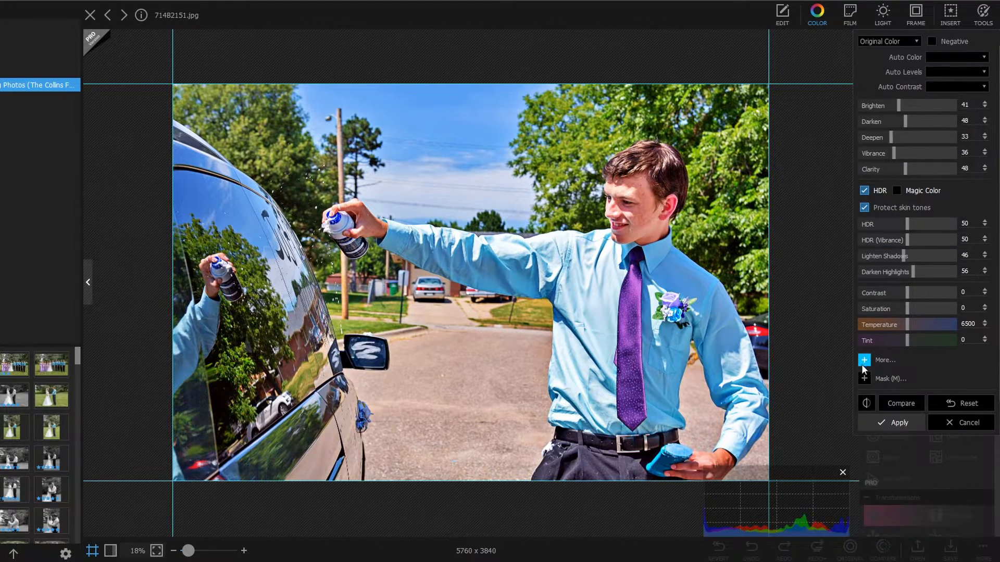
{"action": "scroll", "coordinate": [937, 380], "scroll_direction": "down", "scroll_amount": 2}
{"action": "left_click_drag", "start_coordinate": [907, 315], "coordinate": [930, 362]}
{"action": "left_click_drag", "start_coordinate": [907, 411], "coordinate": [923, 444]}
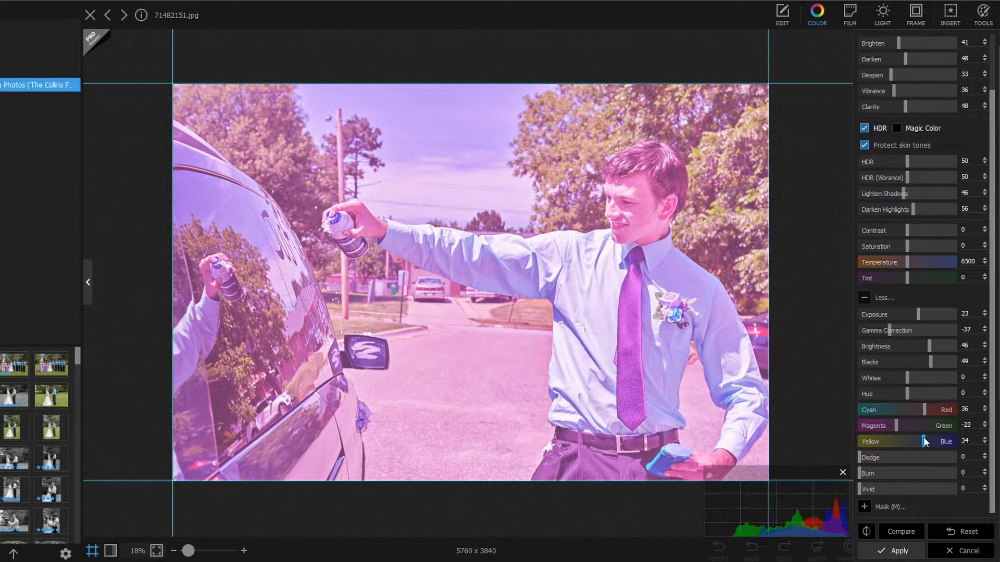
{"action": "left_click", "coordinate": [961, 551]}
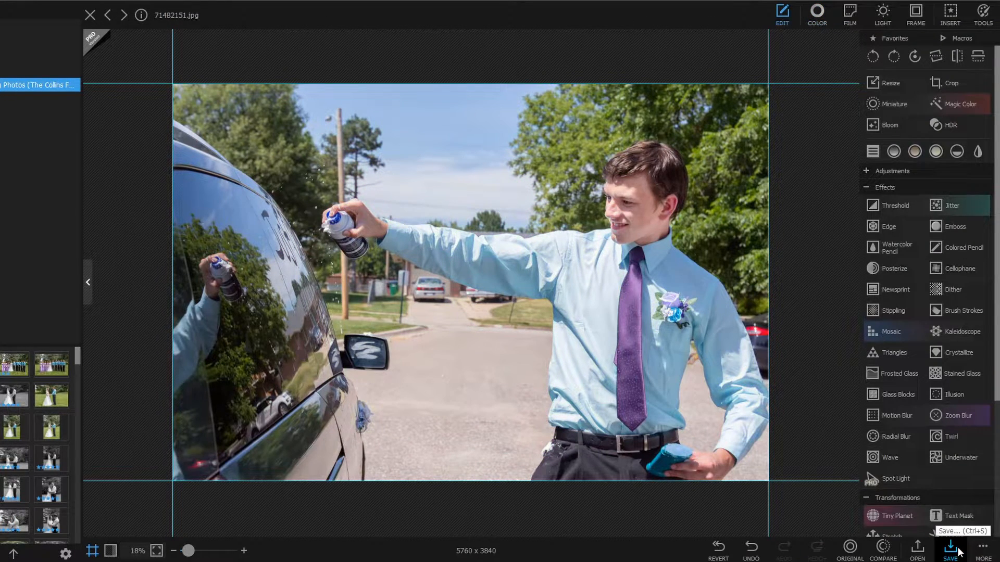
{"action": "left_click", "coordinate": [960, 552]}
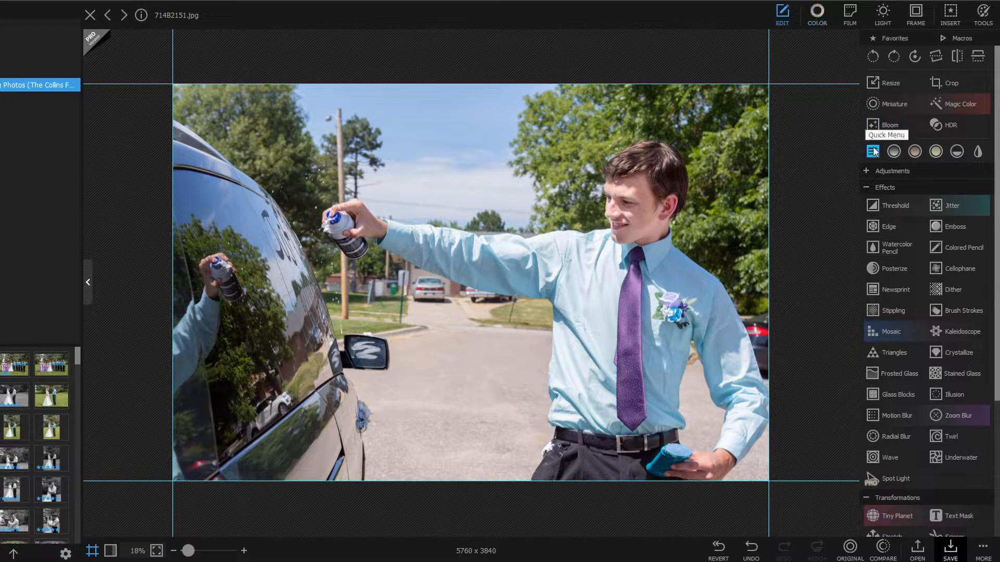
- Try the O01 film preset at amount 62 and the Cinema preset at amount 111
{"action": "left_click", "coordinate": [817, 13]}
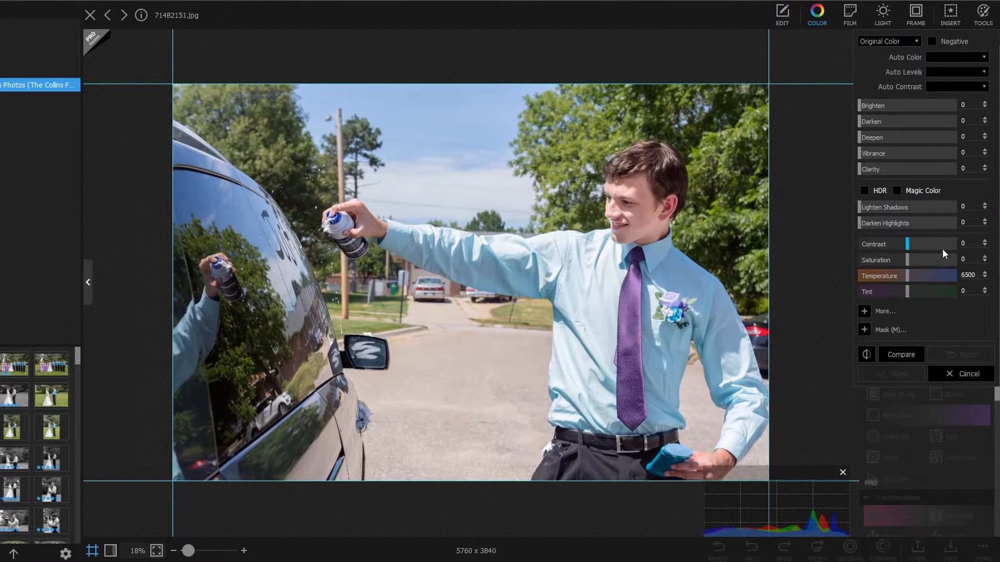
{"action": "left_click", "coordinate": [850, 18]}
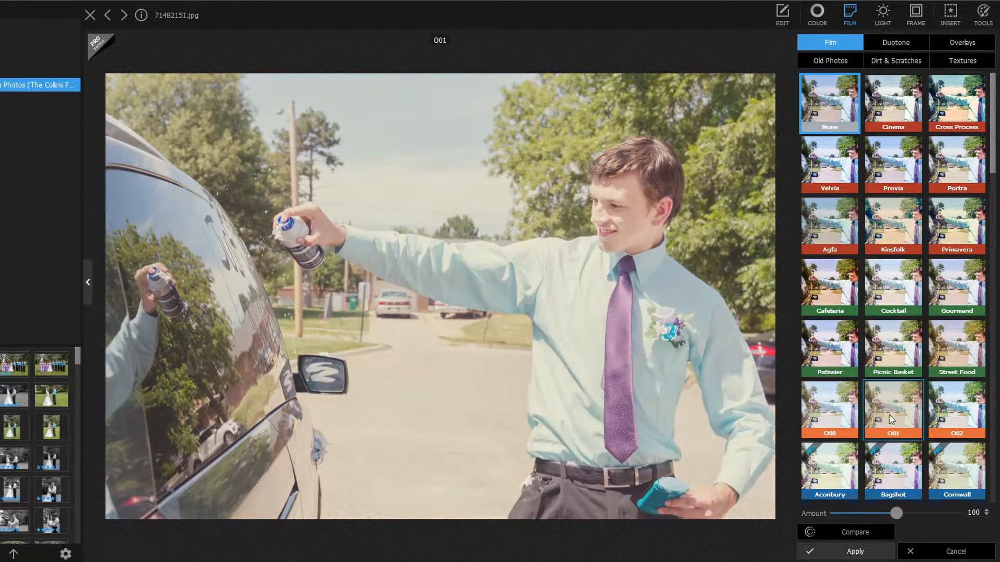
{"action": "left_click", "coordinate": [890, 419]}
{"action": "left_click_drag", "start_coordinate": [901, 514], "coordinate": [851, 517]}
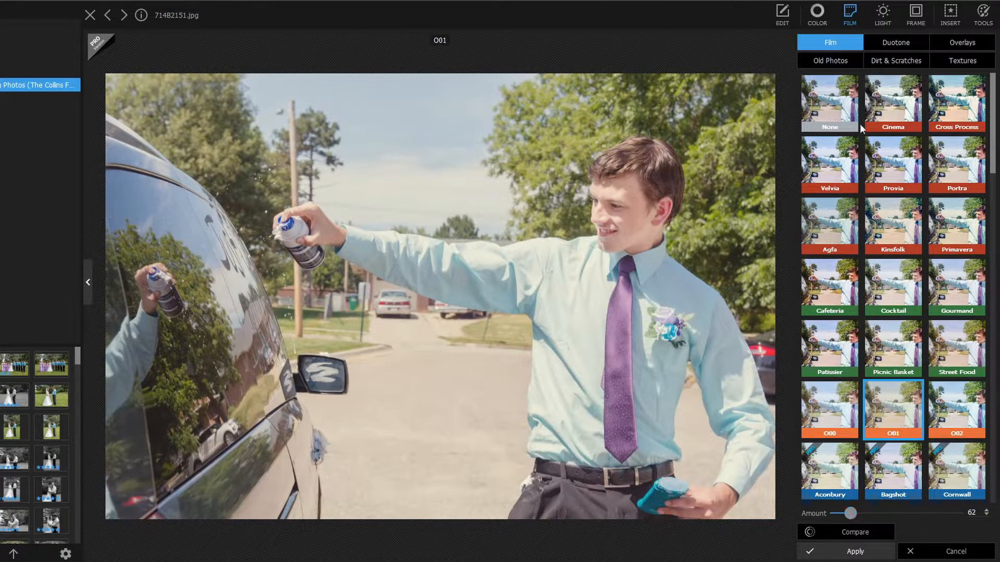
{"action": "left_click", "coordinate": [892, 104]}
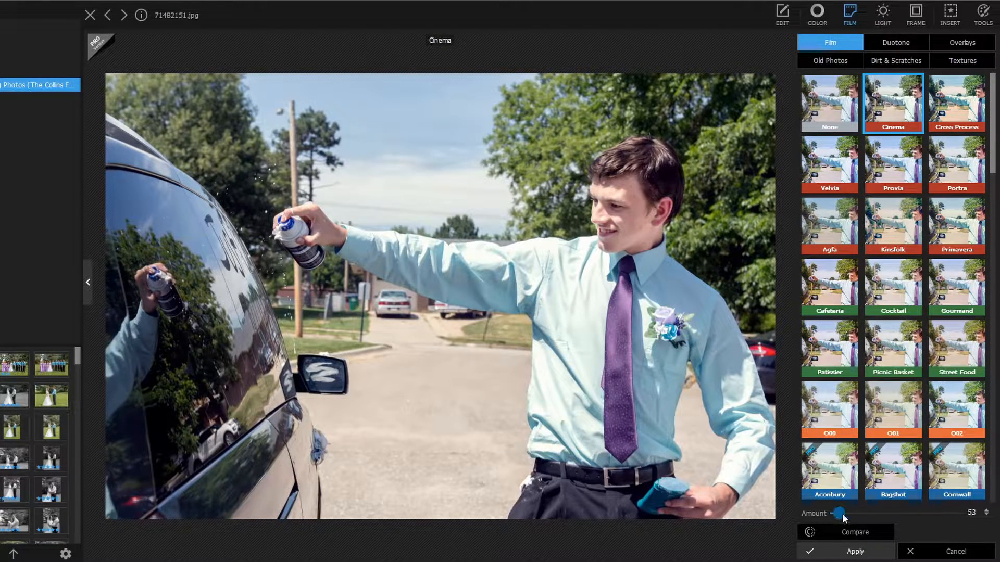
{"action": "left_click_drag", "start_coordinate": [842, 513], "coordinate": [910, 513]}
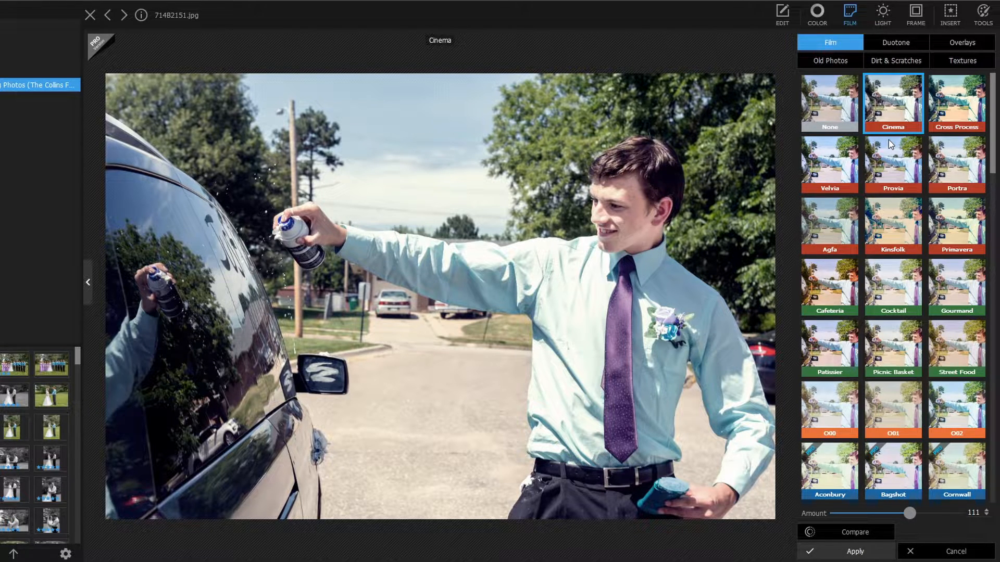
- Browse the Duotone, Overlays, Old Photos, Dirt & Scratches and Textures film effects, trying Old Photos preset A004
{"action": "left_click", "coordinate": [897, 42]}
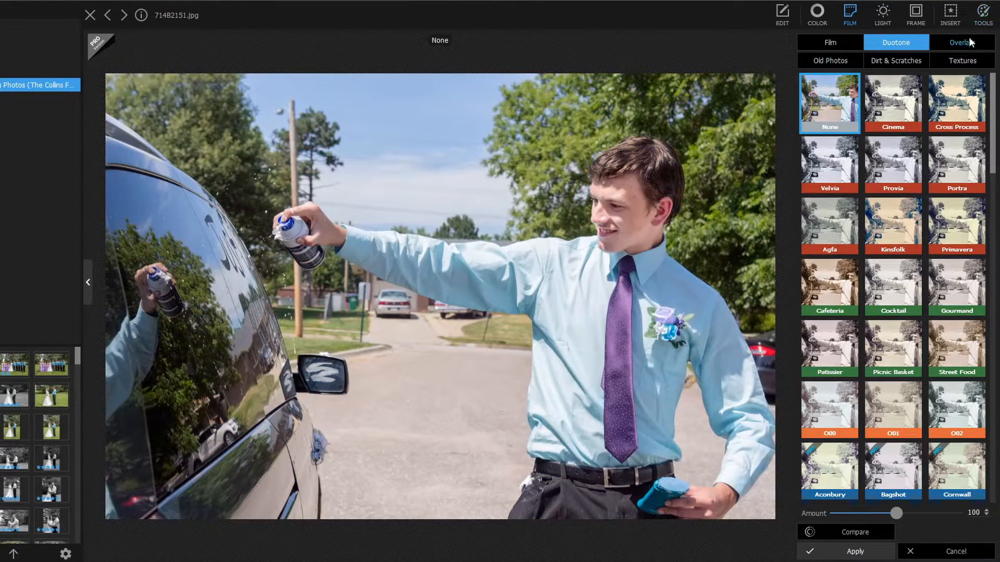
{"action": "left_click", "coordinate": [968, 43]}
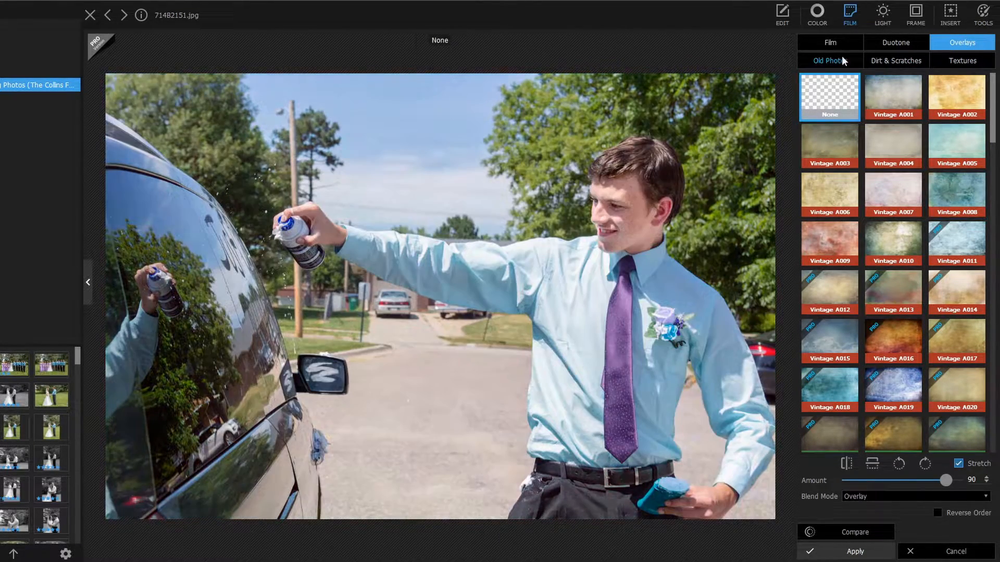
{"action": "left_click", "coordinate": [823, 61]}
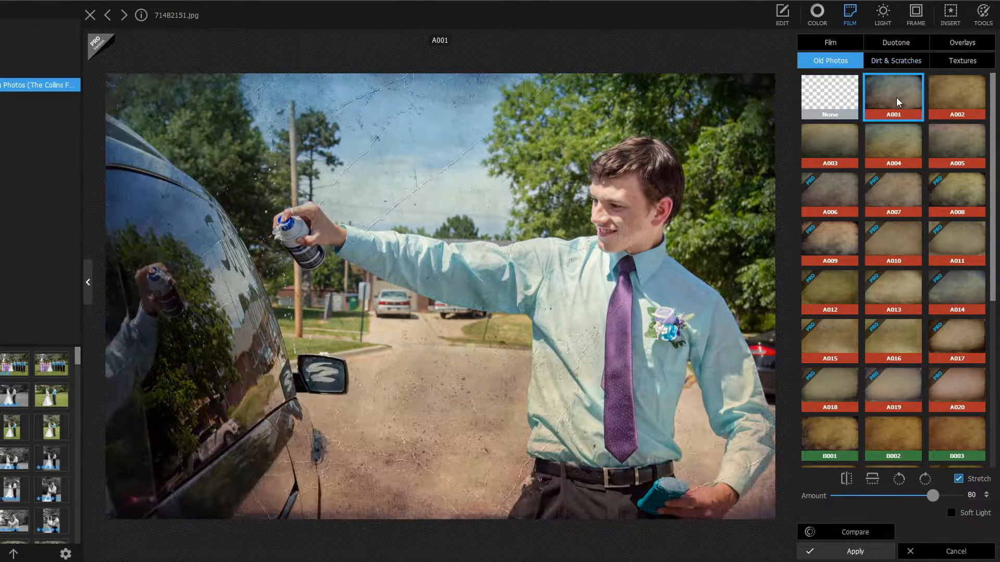
{"action": "left_click", "coordinate": [904, 138]}
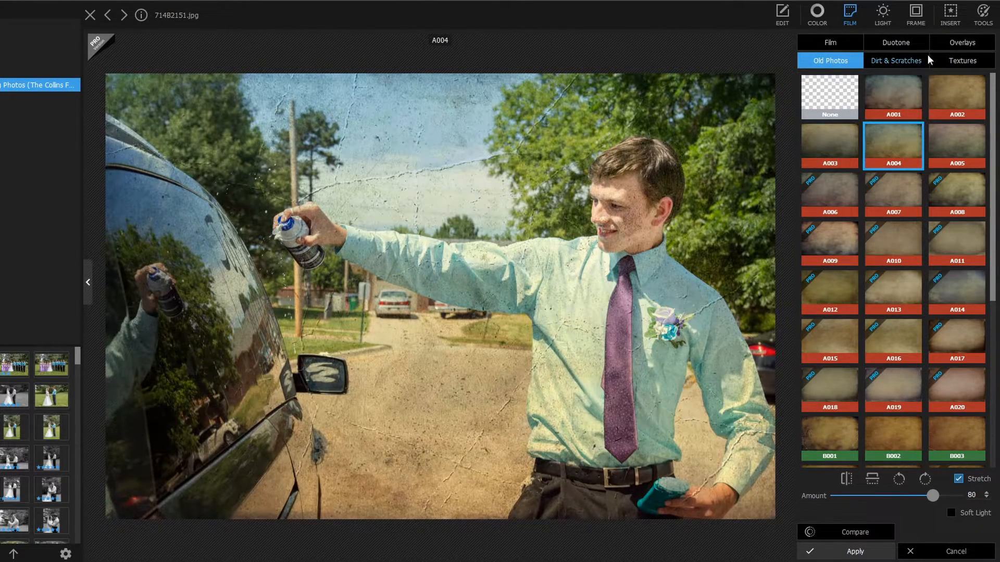
{"action": "left_click", "coordinate": [906, 60]}
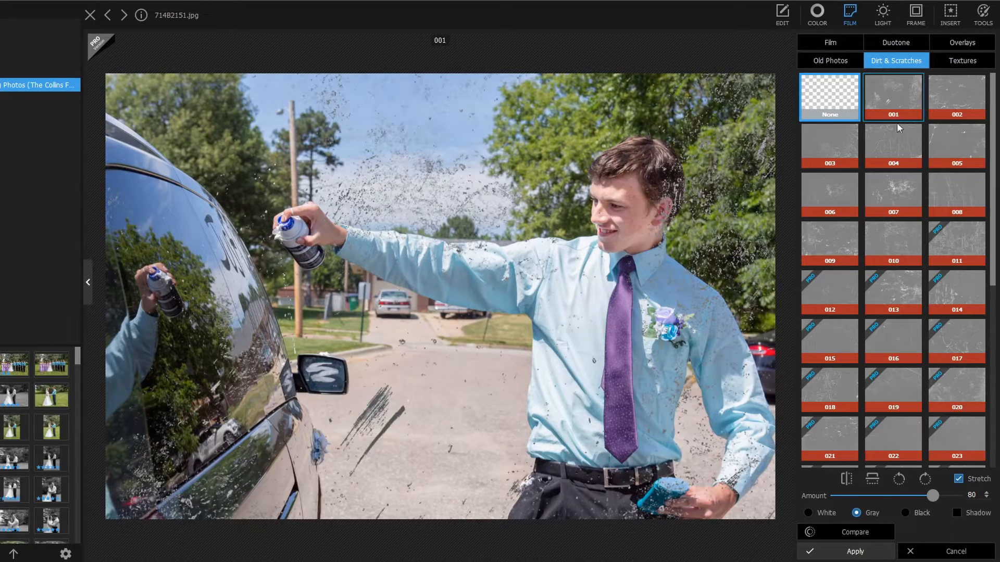
{"action": "left_click", "coordinate": [939, 57]}
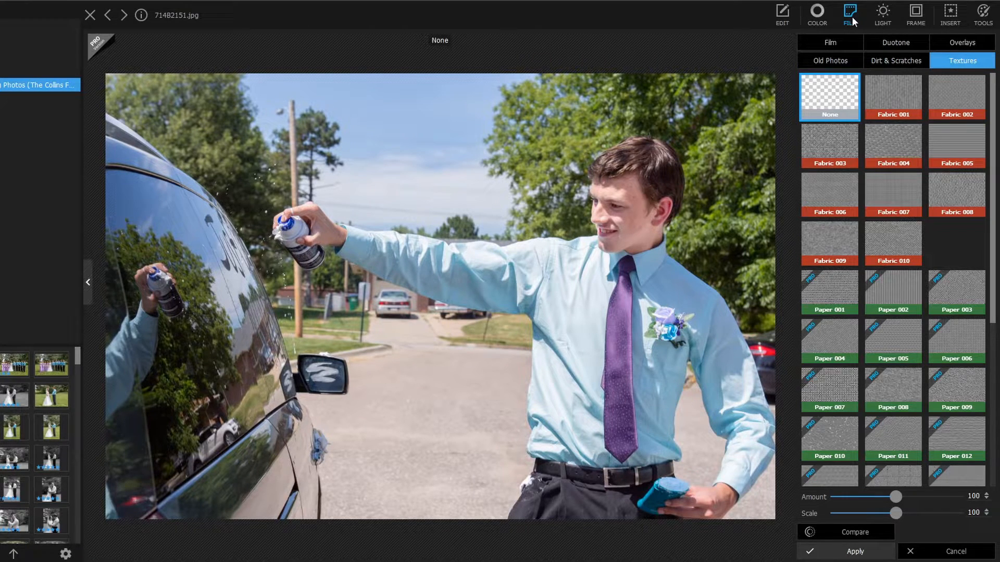
- Preview several Light Leaks (1) presets on the photo, including 008 and 010, and select 006
{"action": "left_click", "coordinate": [883, 12]}
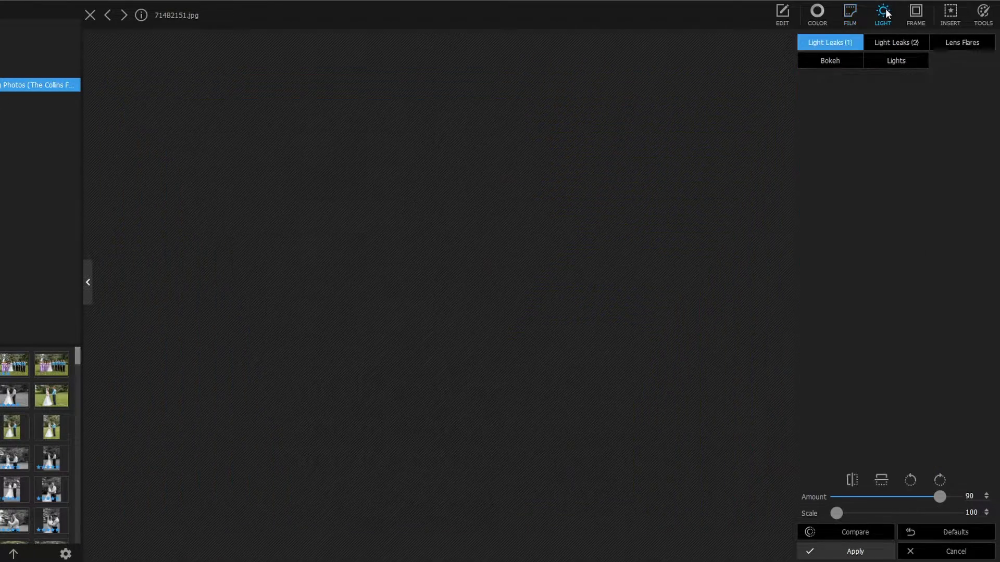
{"action": "left_click", "coordinate": [875, 120]}
{"action": "left_click", "coordinate": [964, 204]}
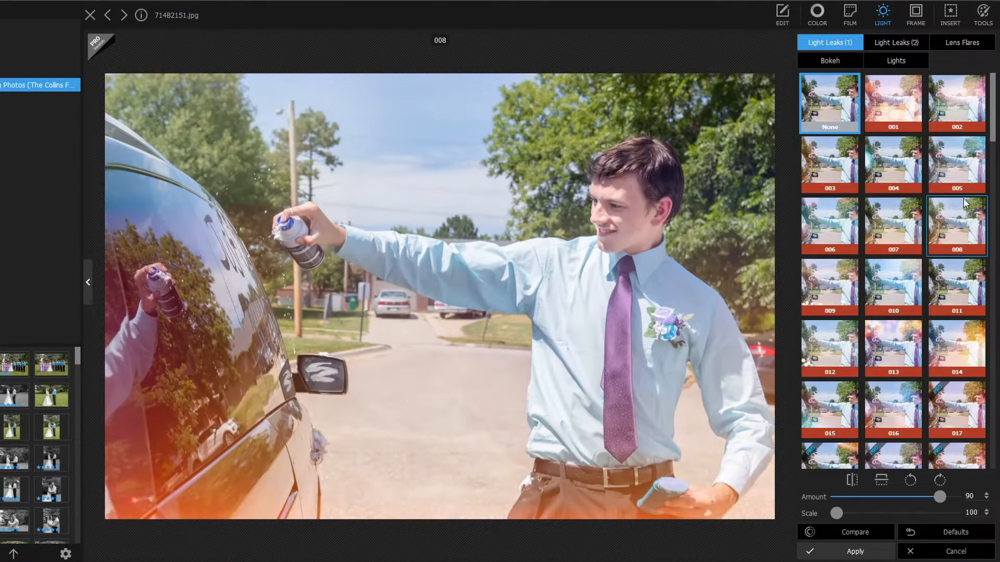
{"action": "left_click", "coordinate": [958, 287]}
{"action": "left_click", "coordinate": [883, 274]}
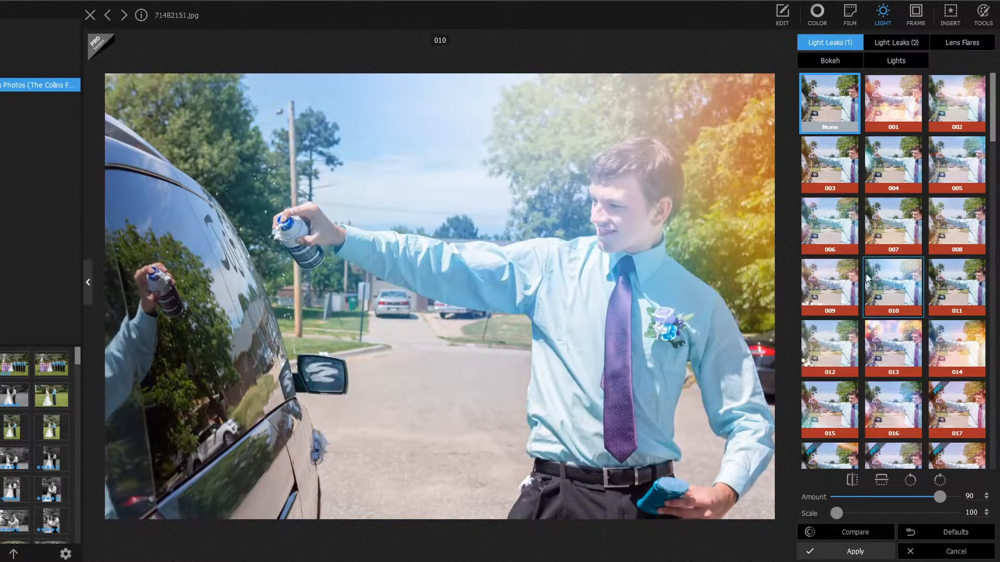
{"action": "left_click", "coordinate": [847, 271]}
{"action": "left_click", "coordinate": [854, 199]}
{"action": "left_click", "coordinate": [838, 267]}
{"action": "left_click", "coordinate": [832, 235]}
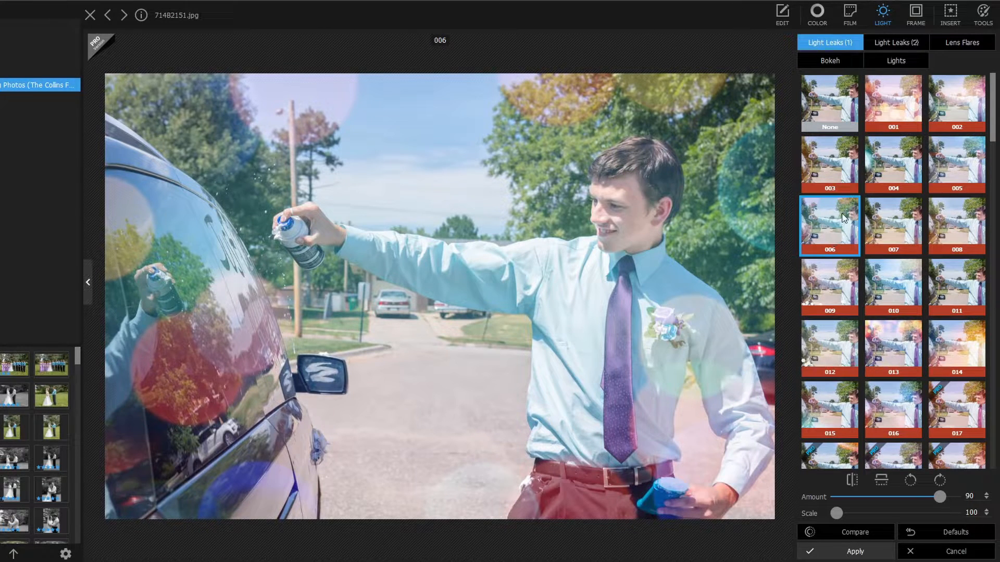
- Lower the light leak amount to 79, try preset 004, and clear the light leak with None
{"action": "mouse_move", "coordinate": [935, 500]}
{"action": "left_mouse_down"}
{"action": "mouse_move", "coordinate": [862, 497]}
{"action": "mouse_move", "coordinate": [923, 498]}
{"action": "left_mouse_up"}
{"action": "mouse_move", "coordinate": [837, 514]}
{"action": "left_mouse_down"}
{"action": "mouse_move", "coordinate": [926, 518]}
{"action": "mouse_move", "coordinate": [837, 513]}
{"action": "left_mouse_up"}
{"action": "left_click", "coordinate": [888, 158]}
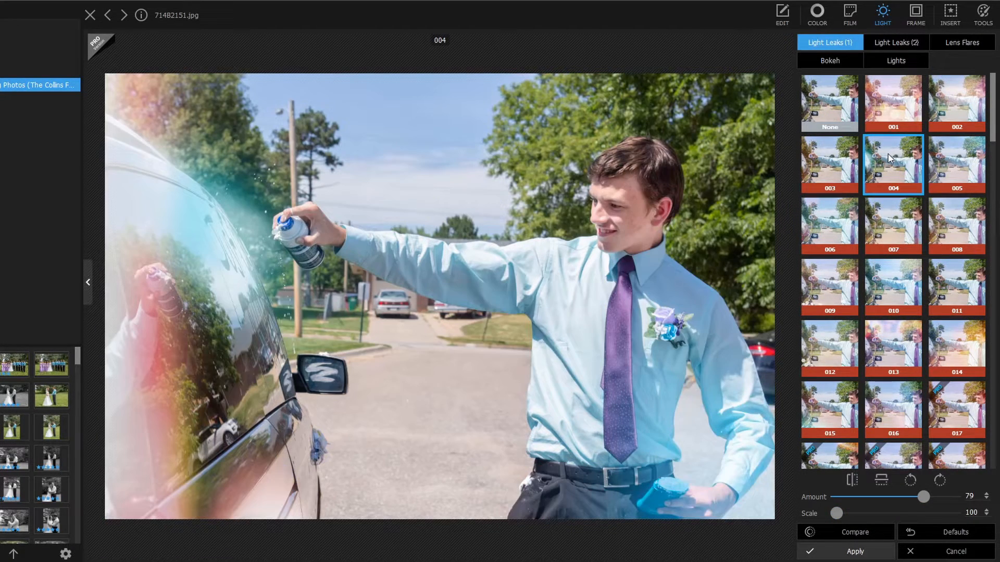
{"action": "left_click", "coordinate": [826, 115]}
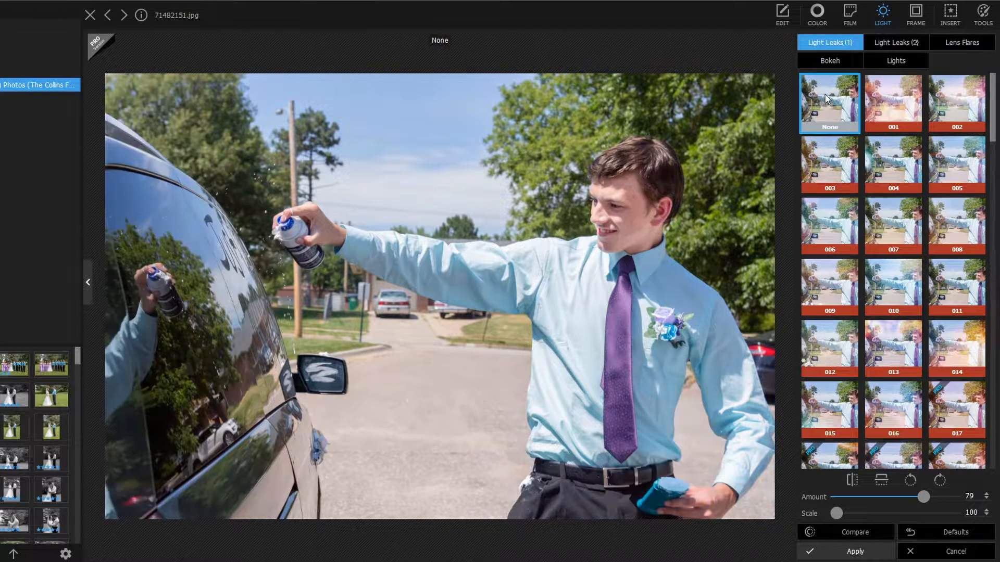
- Try light leak 014, flipping it vertically and horizontally, rotating it both ways, and lowering its amount to 25
{"action": "left_click", "coordinate": [959, 358]}
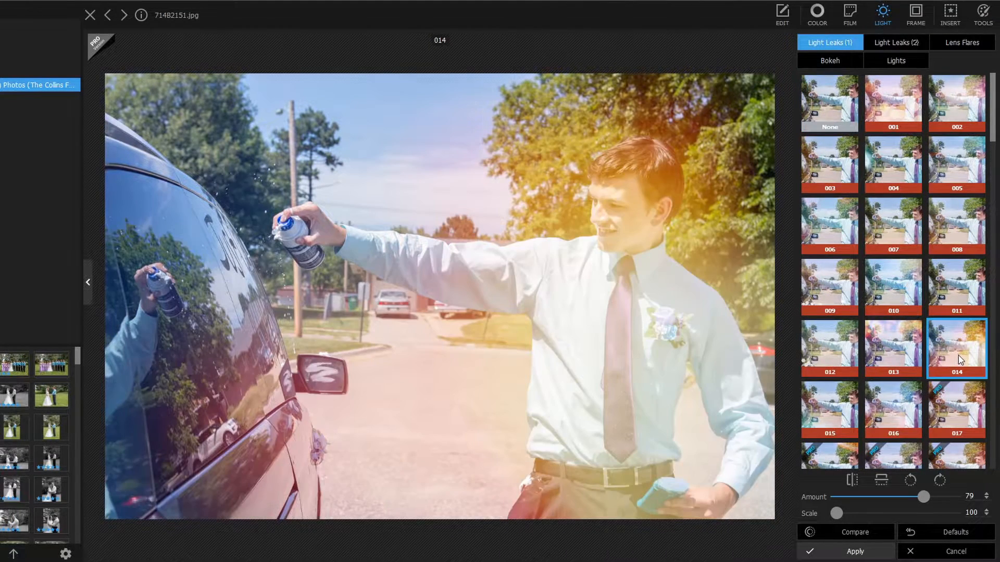
{"action": "left_click", "coordinate": [881, 482]}
{"action": "left_click", "coordinate": [852, 481]}
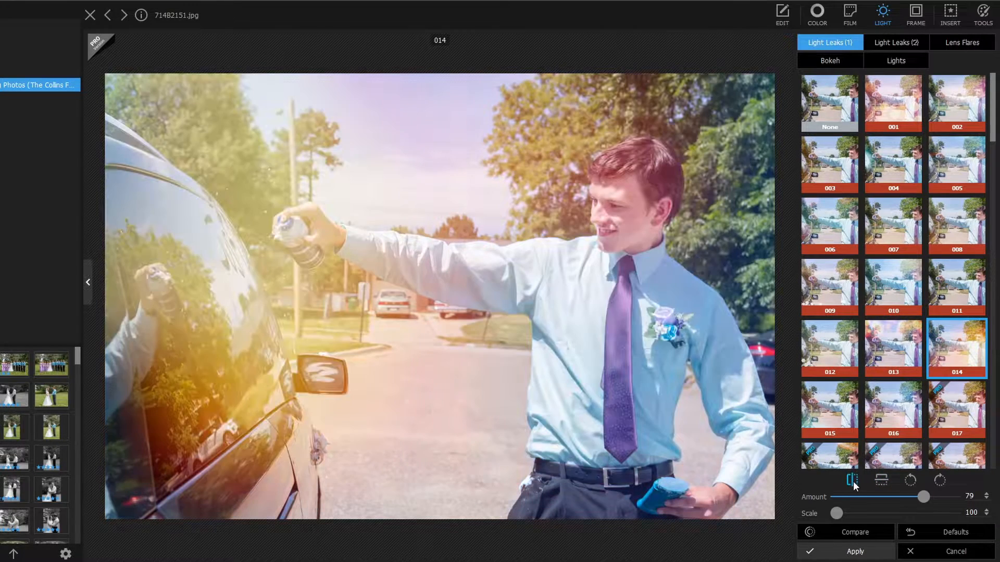
{"action": "left_click", "coordinate": [911, 481]}
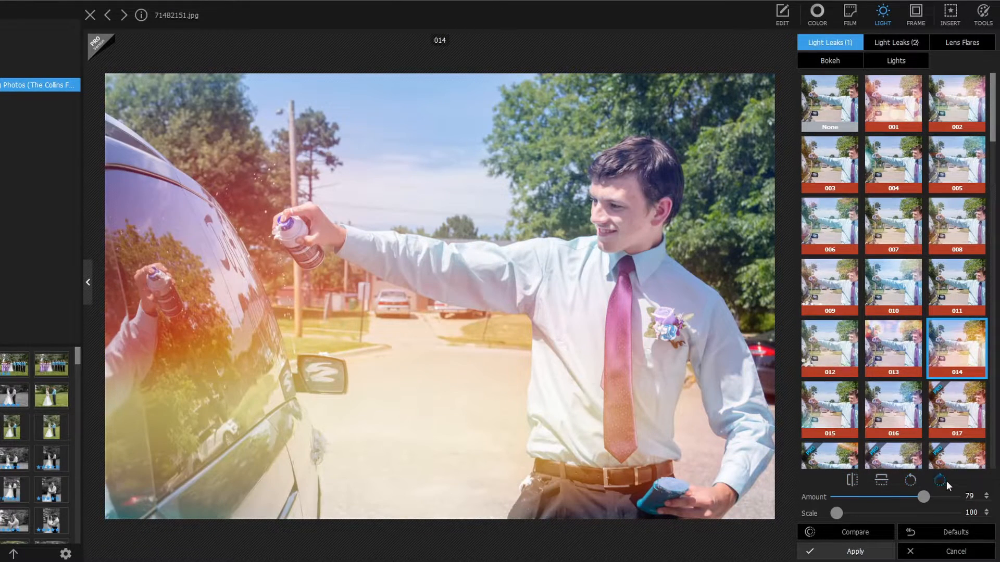
{"action": "left_click", "coordinate": [945, 482]}
{"action": "mouse_move", "coordinate": [836, 513]}
{"action": "left_mouse_down"}
{"action": "mouse_move", "coordinate": [906, 514]}
{"action": "mouse_move", "coordinate": [823, 520]}
{"action": "left_mouse_up"}
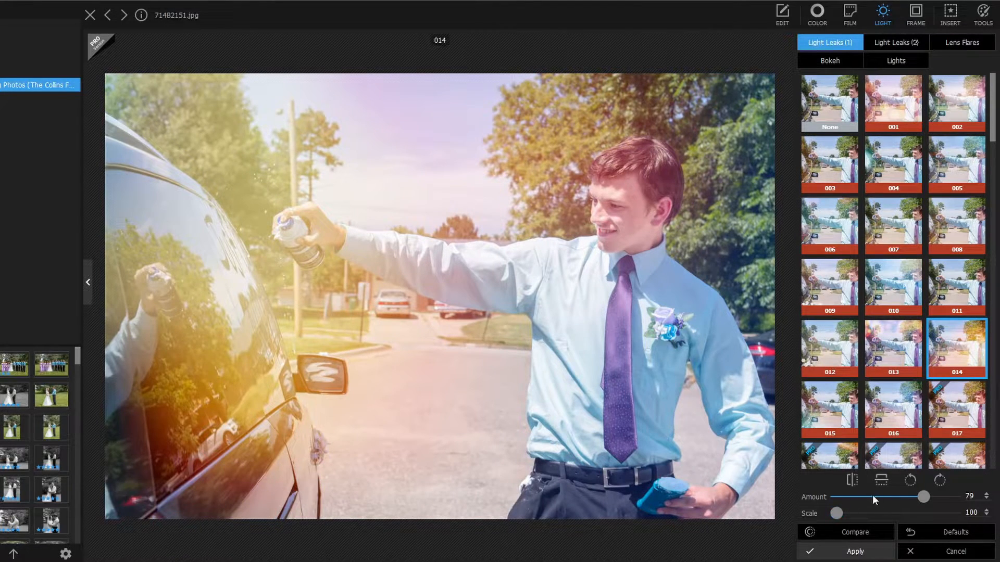
{"action": "left_click_drag", "start_coordinate": [923, 497], "coordinate": [846, 502]}
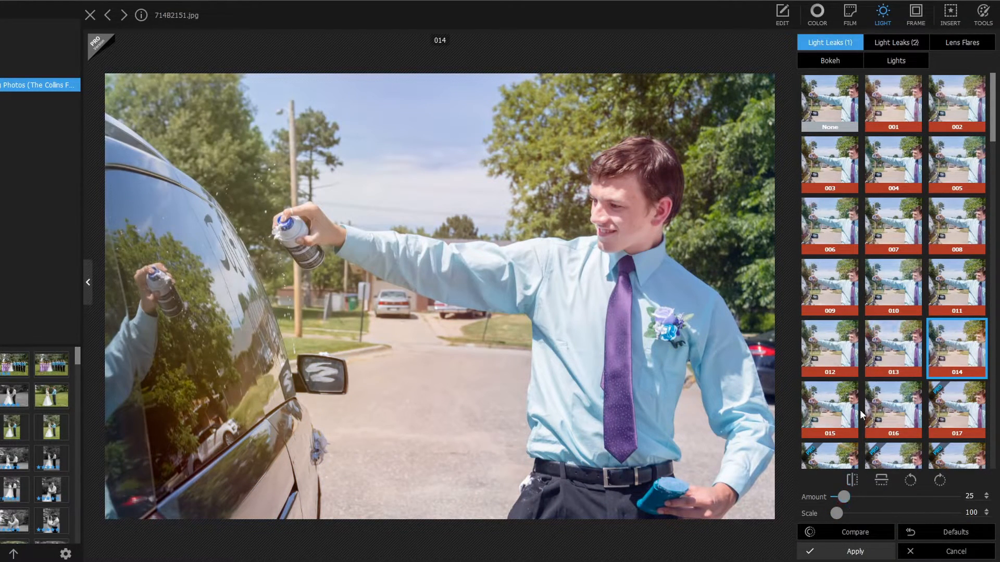
- Try Light Leaks (2) preset 004 on the photo and move its centre point up near the photo's upper edge
{"action": "left_click", "coordinate": [898, 45]}
{"action": "left_click", "coordinate": [840, 187]}
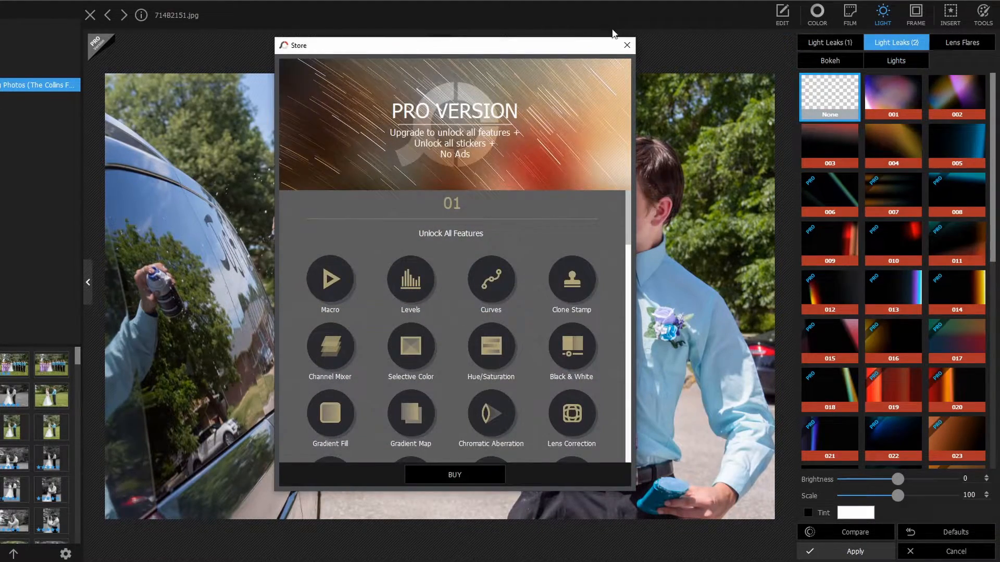
{"action": "left_click", "coordinate": [626, 45]}
{"action": "left_click", "coordinate": [881, 141]}
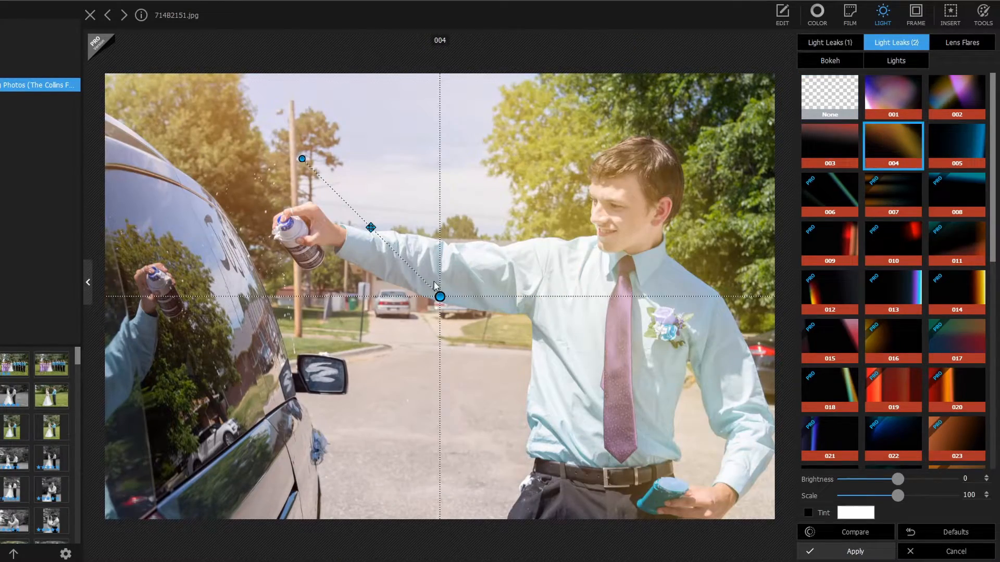
{"action": "left_click_drag", "start_coordinate": [440, 297], "coordinate": [437, 119]}
- Tint light leak 004 light blue (#ff53bbf4) and reposition it over the trees in the photo's upper-right corner
{"action": "left_click", "coordinate": [842, 510]}
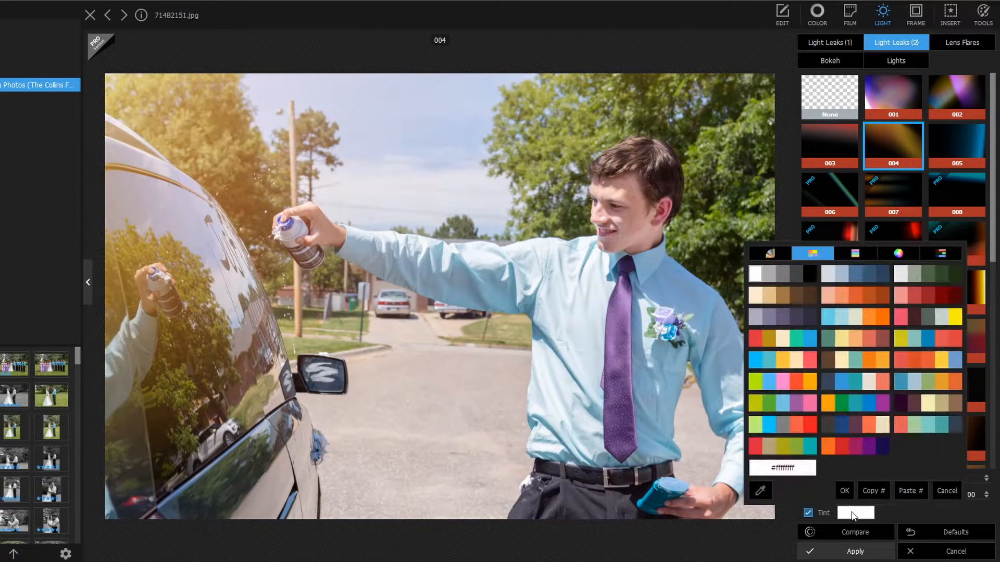
{"action": "left_click", "coordinate": [768, 382]}
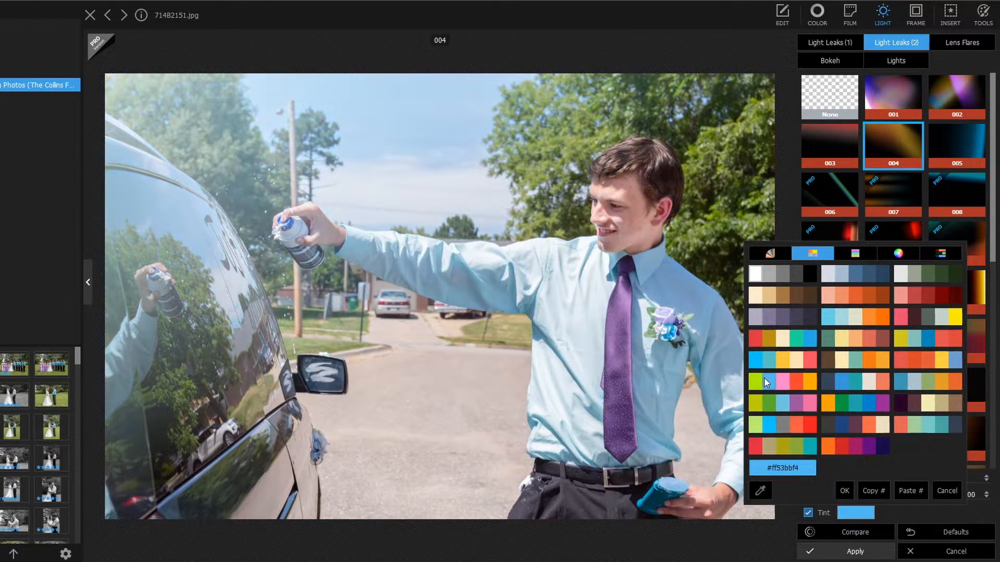
{"action": "double_click", "coordinate": [765, 380]}
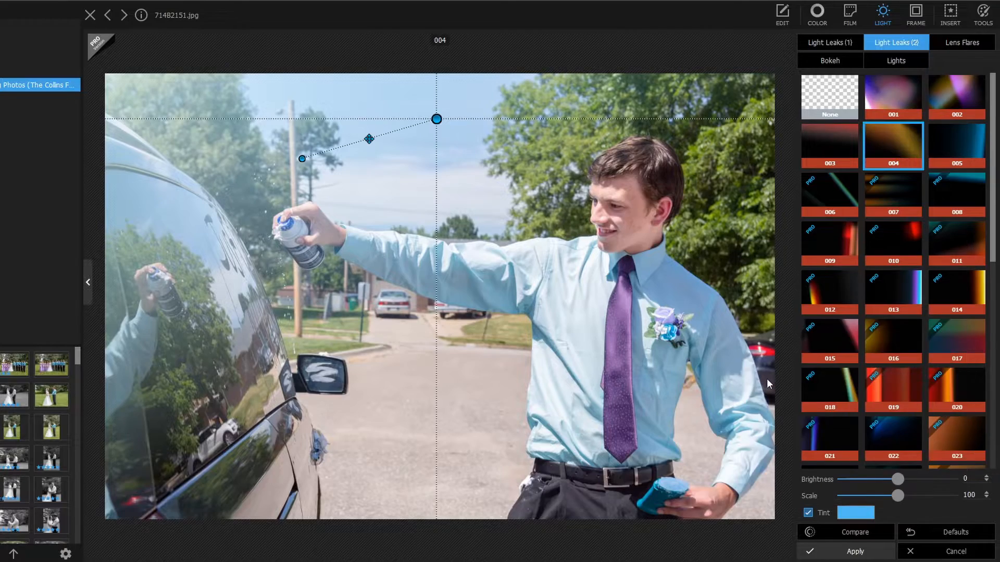
{"action": "left_click_drag", "start_coordinate": [435, 120], "coordinate": [587, 89]}
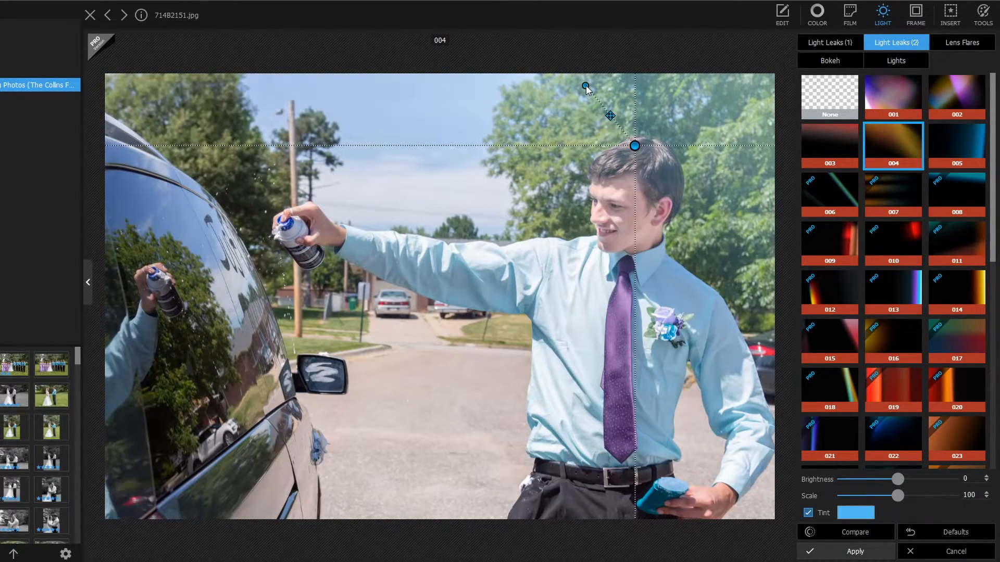
{"action": "left_click_drag", "start_coordinate": [633, 144], "coordinate": [677, 108]}
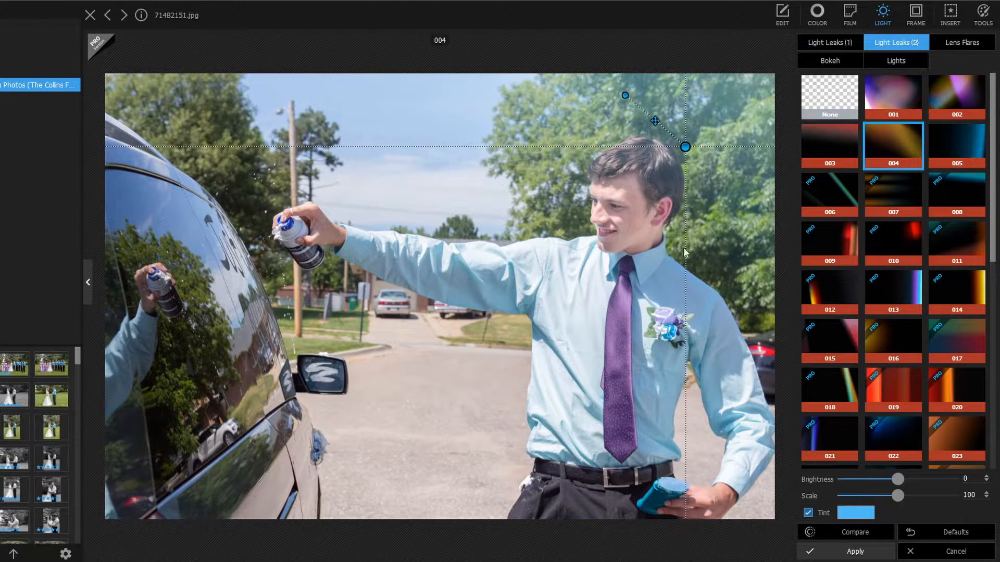
- Try light leaks 002 and 005, rotating 005 to the photo's upper edge and moving its centre upward
{"action": "left_click", "coordinate": [935, 102]}
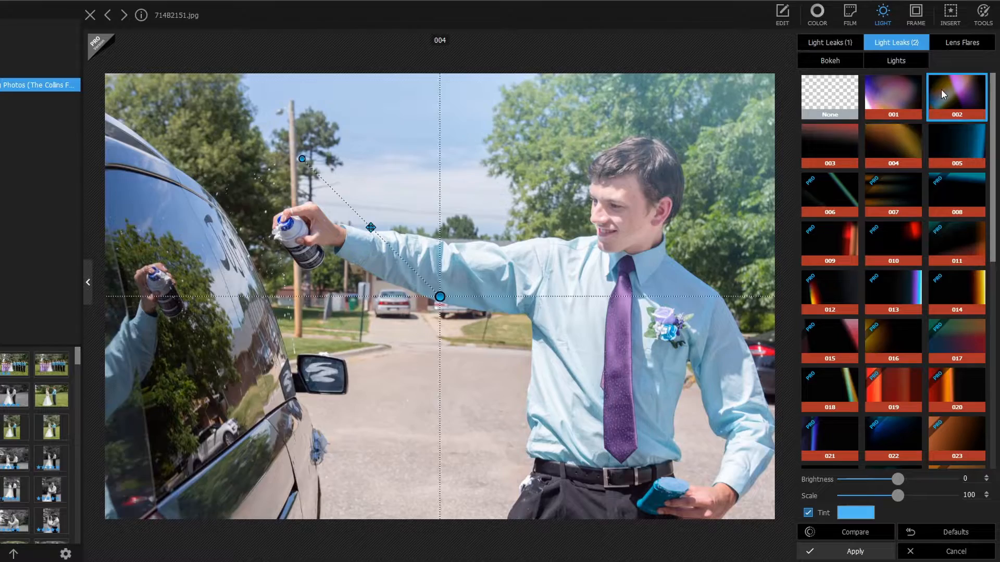
{"action": "left_click", "coordinate": [959, 135]}
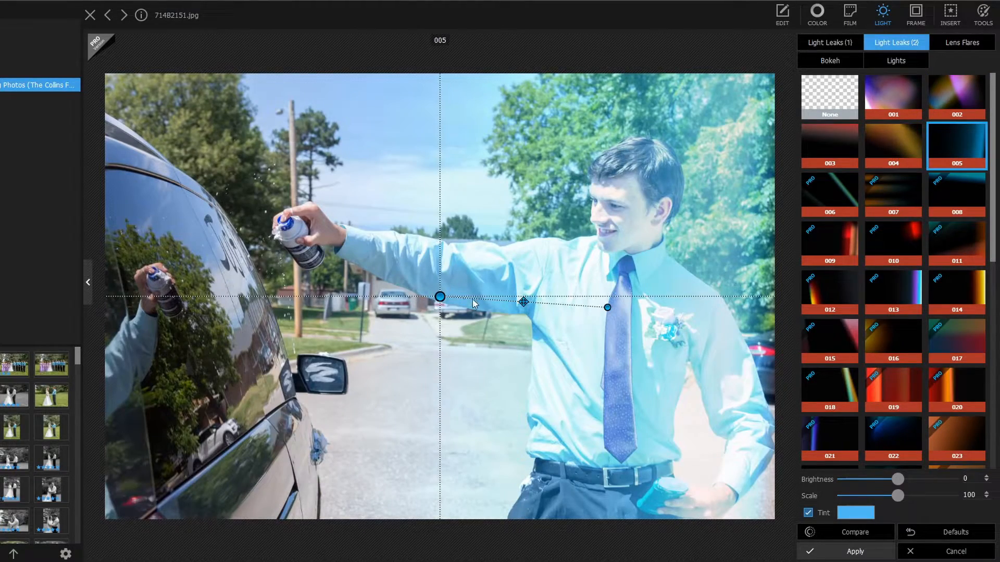
{"action": "left_click_drag", "start_coordinate": [607, 307], "coordinate": [457, 78]}
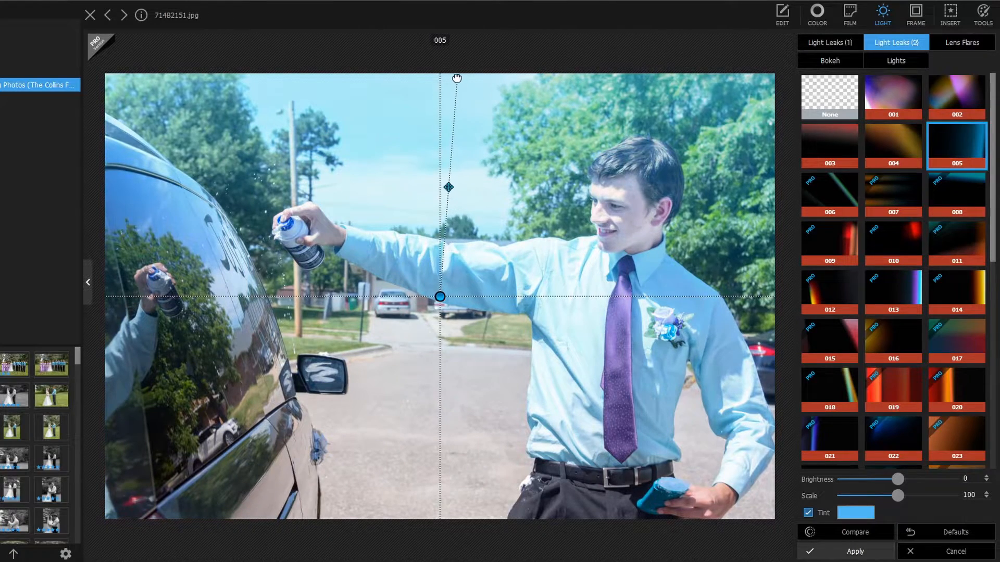
{"action": "left_click_drag", "start_coordinate": [440, 297], "coordinate": [458, 117]}
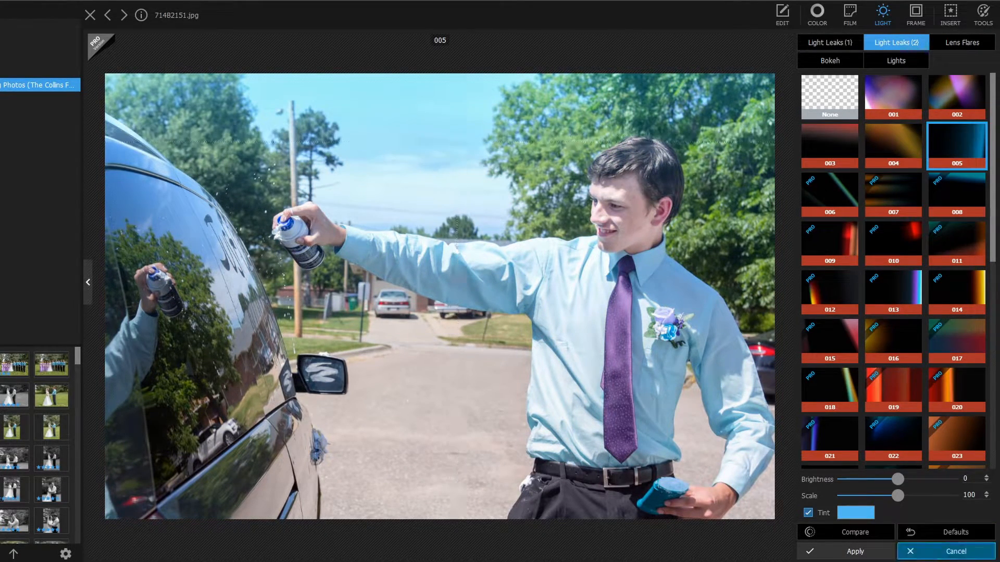
- Try lens flares 002, 004 and 003, moving 003 to the photo's upper left with brightness -53 and scale 163
{"action": "left_click", "coordinate": [952, 44]}
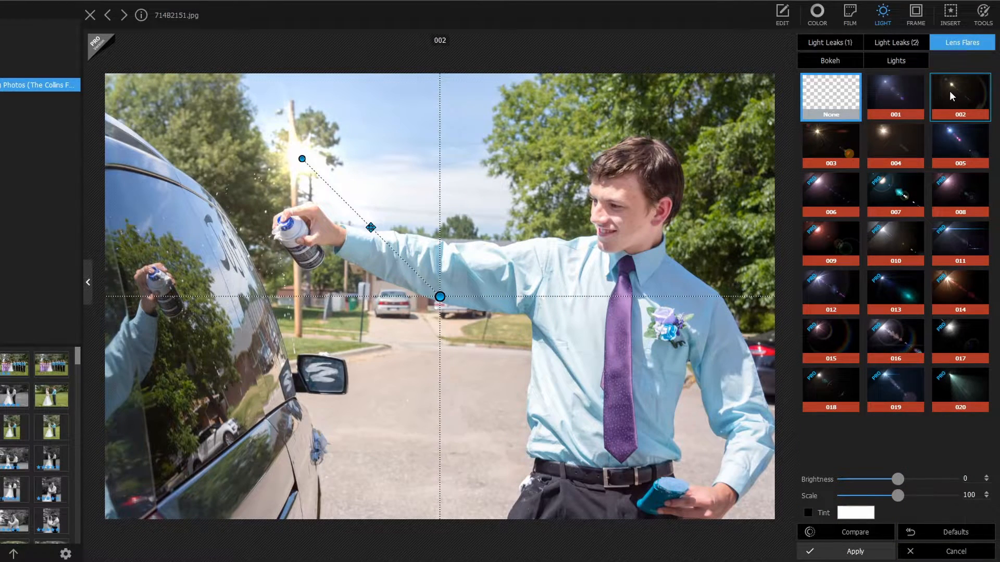
{"action": "left_click", "coordinate": [953, 97]}
{"action": "left_click", "coordinate": [896, 152]}
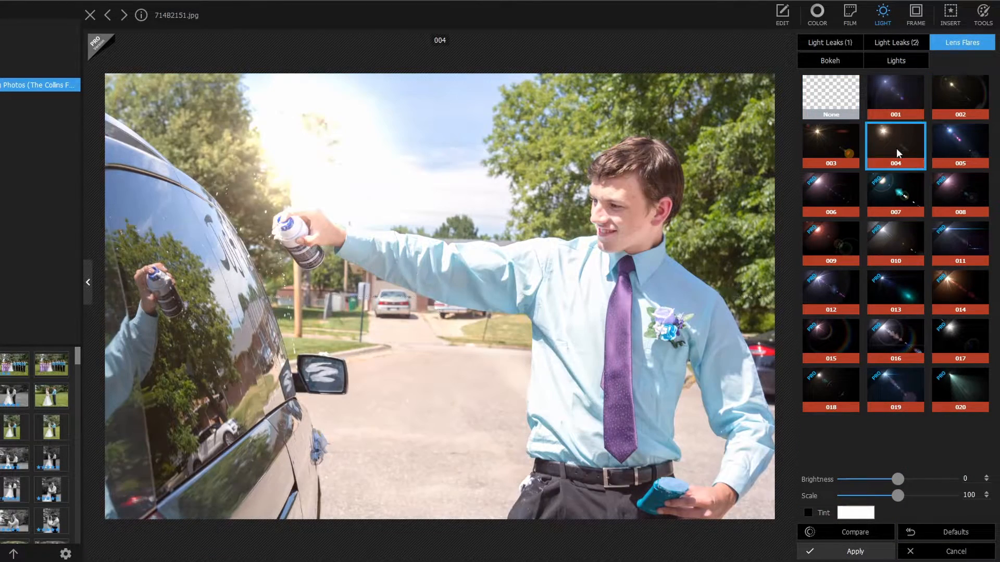
{"action": "left_click", "coordinate": [819, 141]}
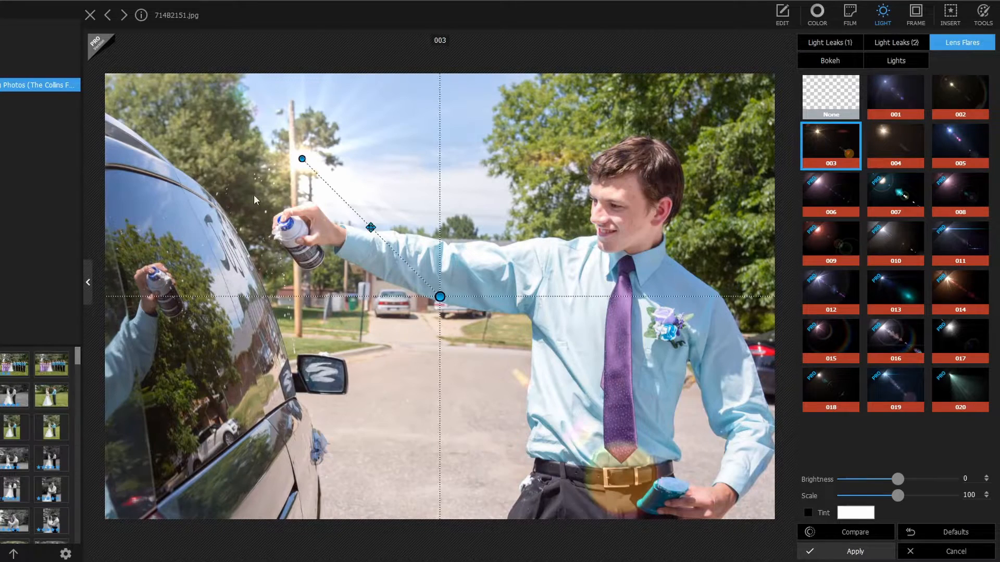
{"action": "left_click_drag", "start_coordinate": [371, 227], "coordinate": [153, 177]}
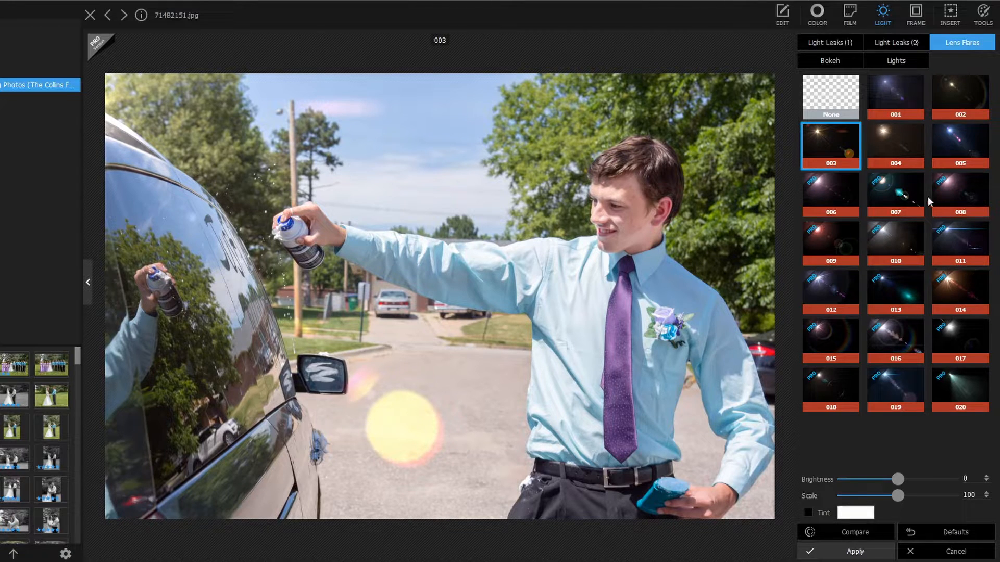
{"action": "left_click_drag", "start_coordinate": [897, 479], "coordinate": [913, 496]}
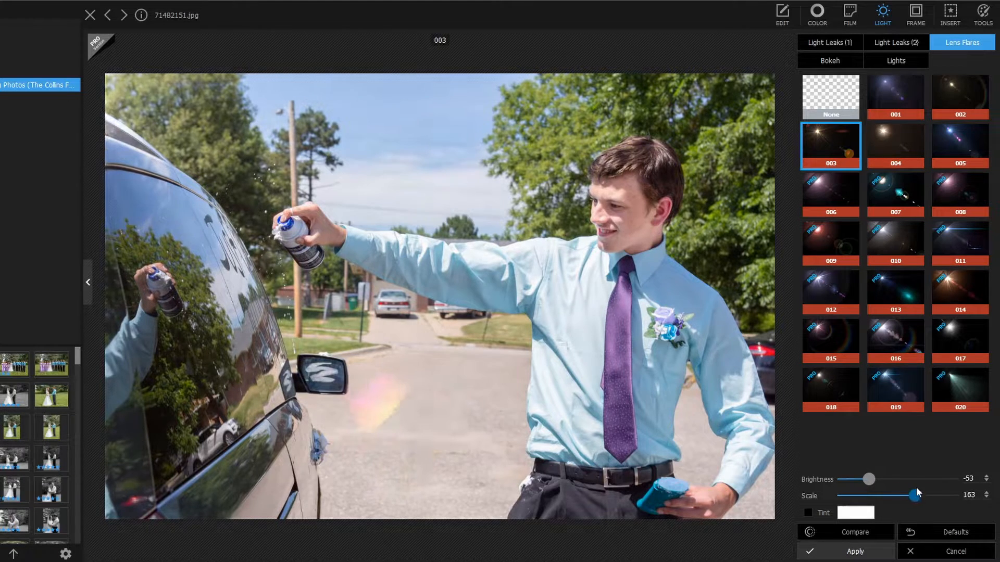
- Try bokeh presets 001, 002, 005 and 010, shifting and rotating 010 toward the lower left of the photo
{"action": "left_click", "coordinate": [830, 61]}
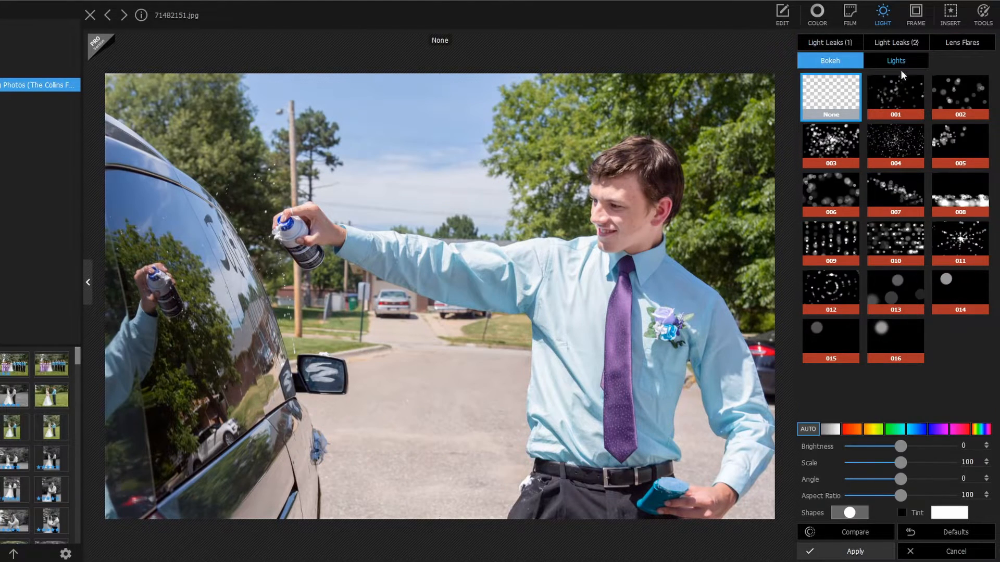
{"action": "left_click", "coordinate": [905, 103]}
{"action": "left_click", "coordinate": [969, 104]}
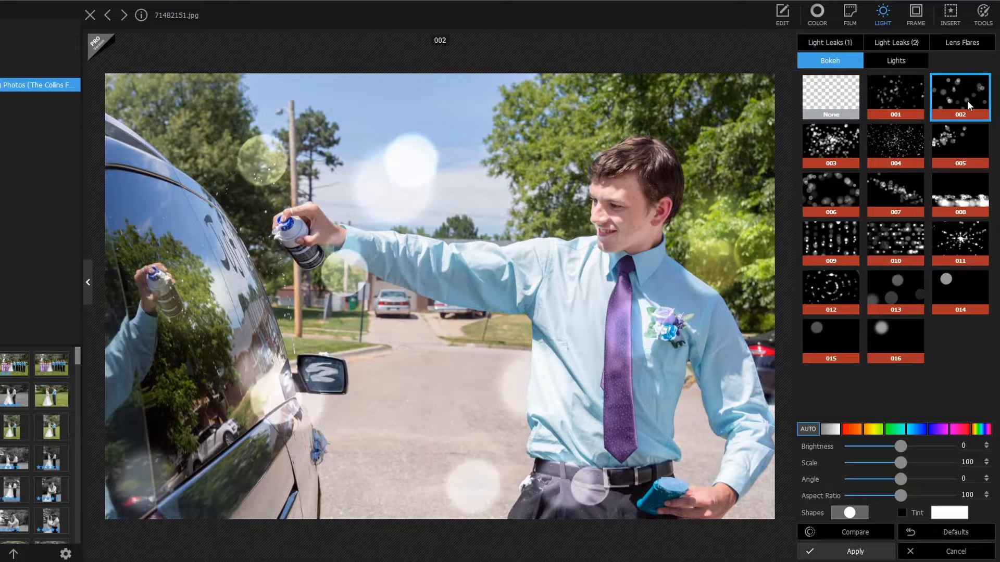
{"action": "left_click", "coordinate": [975, 148]}
{"action": "left_click", "coordinate": [916, 246]}
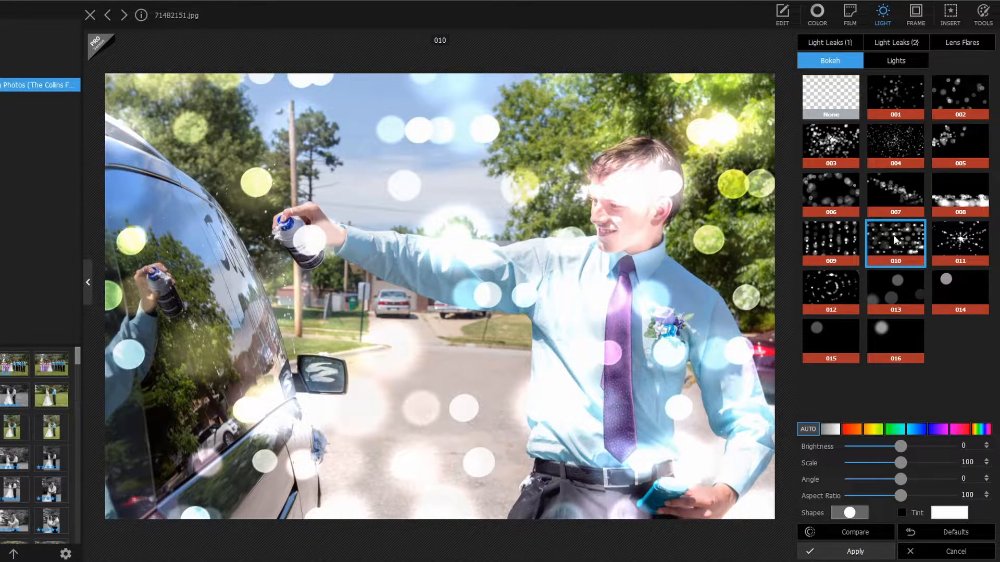
{"action": "mouse_move", "coordinate": [358, 241]}
{"action": "left_mouse_down"}
{"action": "mouse_move", "coordinate": [393, 248]}
{"action": "mouse_move", "coordinate": [365, 303]}
{"action": "mouse_move", "coordinate": [356, 227]}
{"action": "mouse_move", "coordinate": [339, 264]}
{"action": "mouse_move", "coordinate": [355, 267]}
{"action": "mouse_move", "coordinate": [357, 256]}
{"action": "left_mouse_up"}
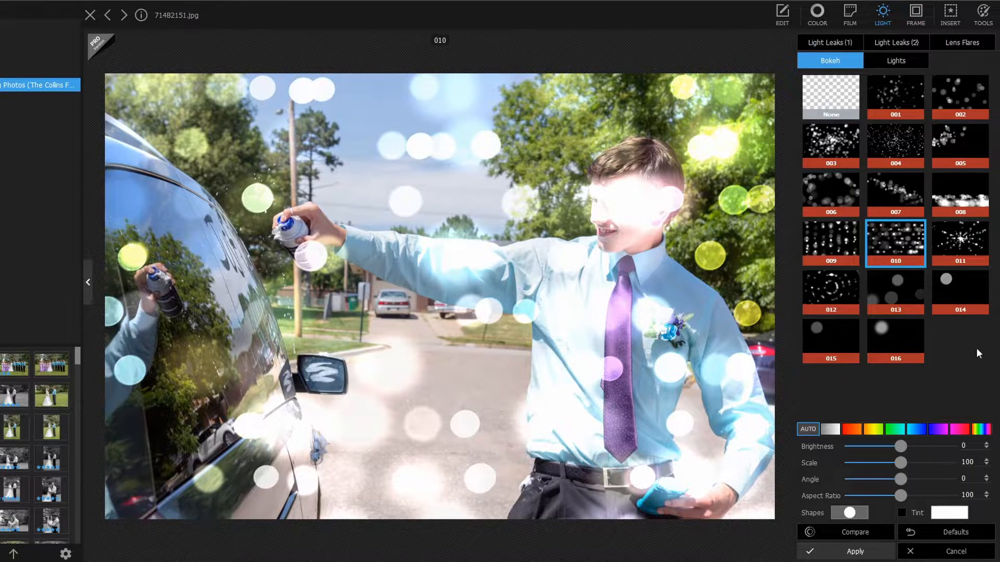
{"action": "left_click_drag", "start_coordinate": [441, 313], "coordinate": [282, 378]}
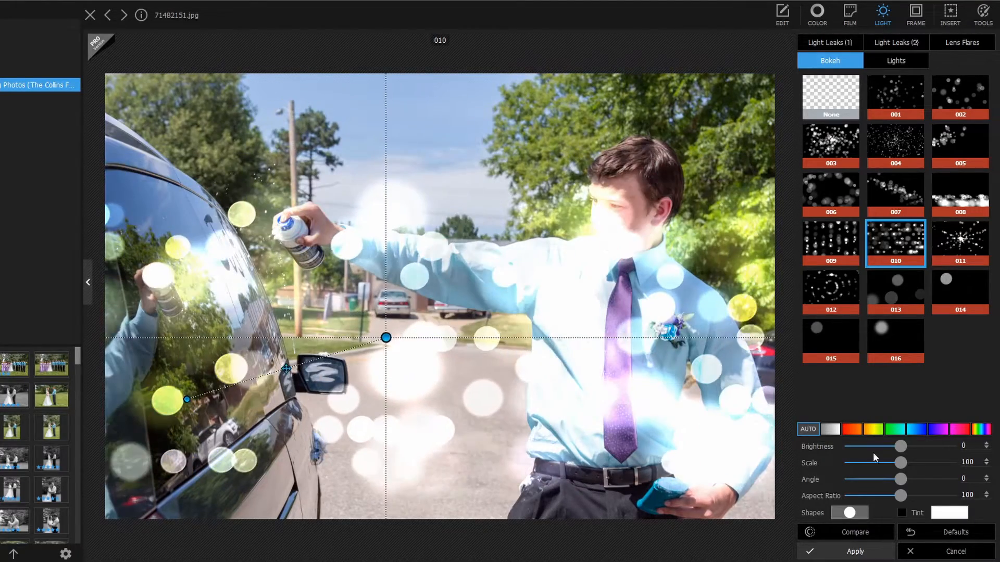
- Preview Lights presets 001 and 002 on the photo
{"action": "left_click", "coordinate": [896, 60]}
{"action": "left_click", "coordinate": [906, 116]}
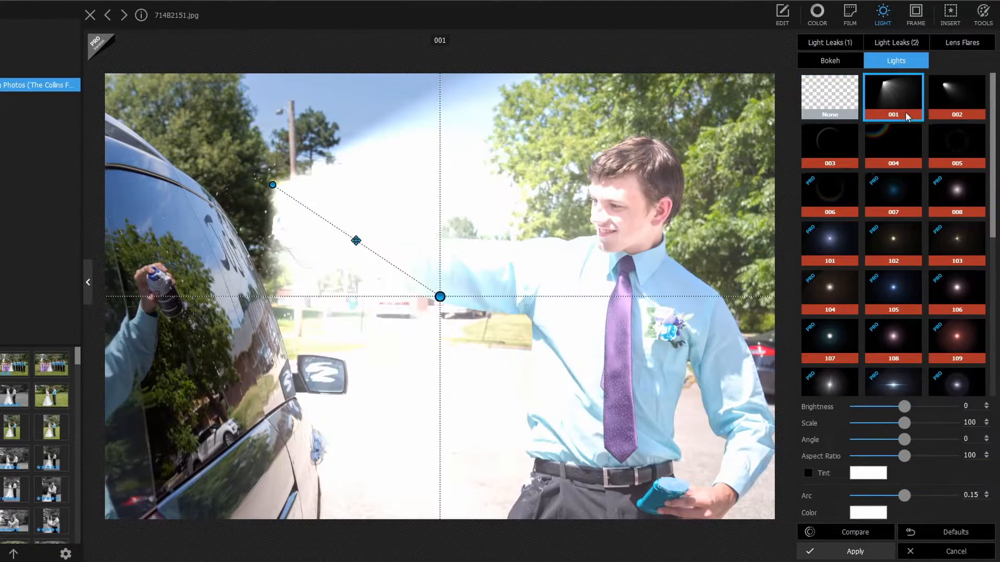
{"action": "left_click", "coordinate": [950, 100]}
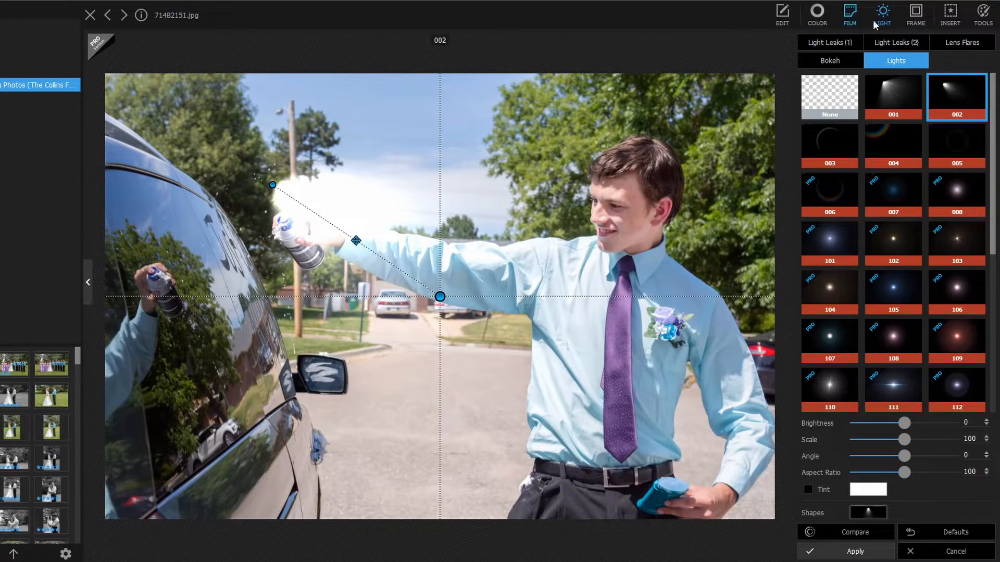
- Try a rounded white border with a drop shadow around the photo and set its stroke to 10%
{"action": "left_click", "coordinate": [908, 18]}
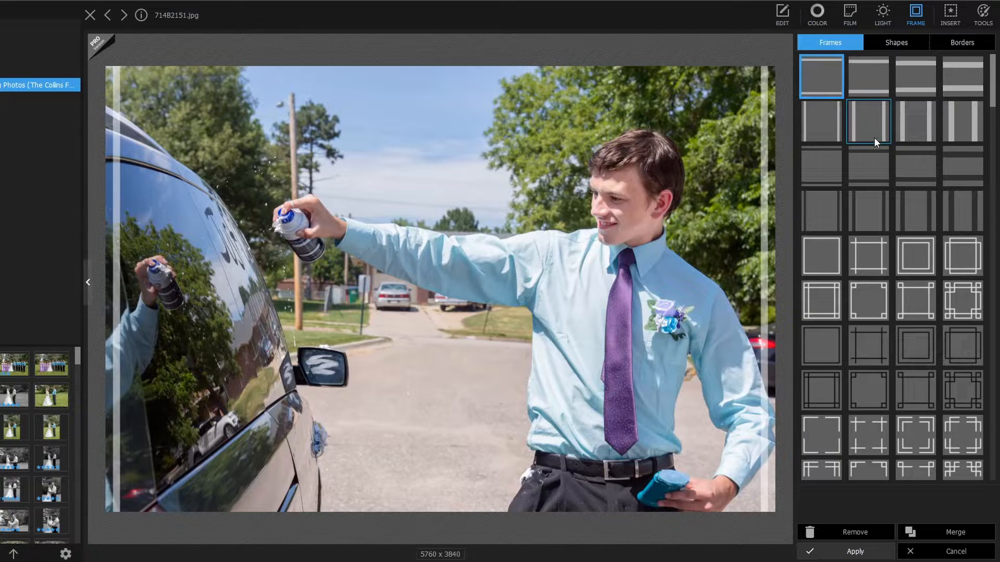
{"action": "left_click", "coordinate": [953, 42]}
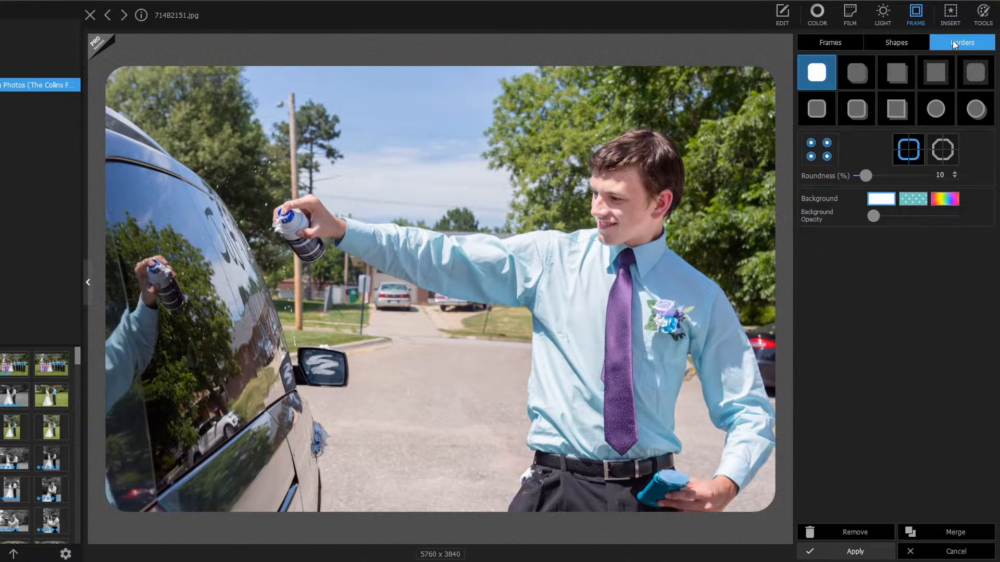
{"action": "left_click", "coordinate": [867, 112]}
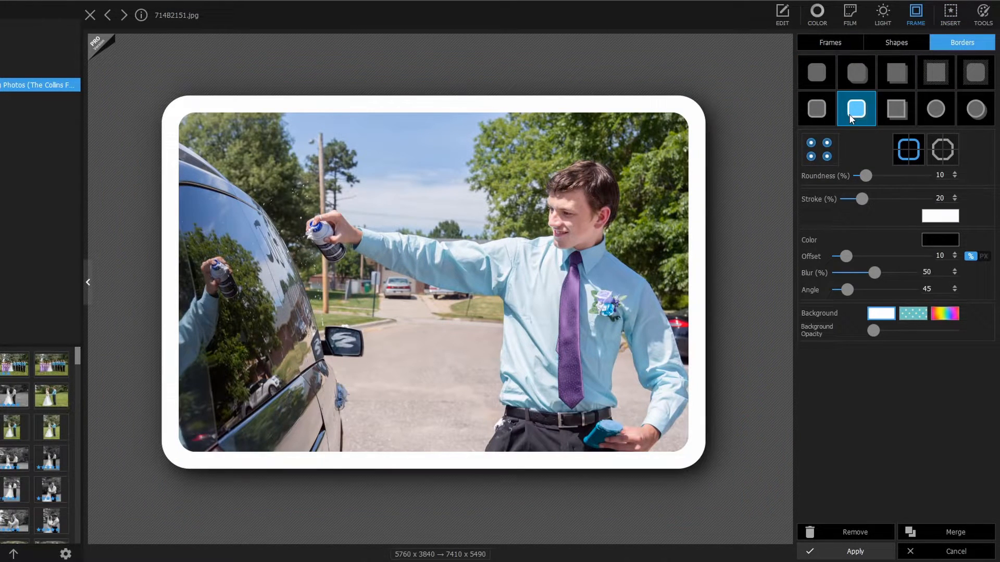
{"action": "left_click", "coordinate": [854, 201]}
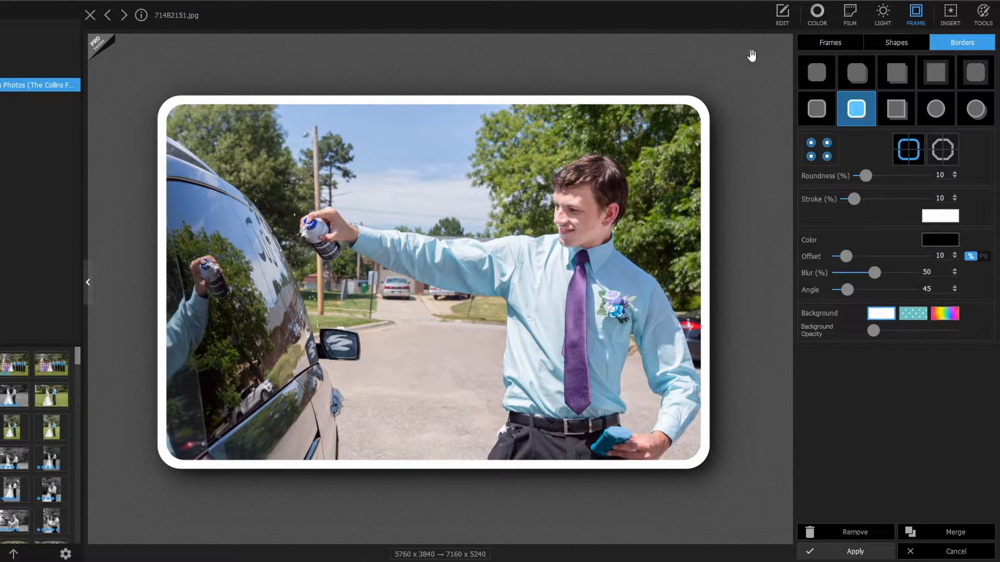
- Browse the Frames collection, examining the line, vignette, coloured and matted frame styles
{"action": "left_click", "coordinate": [842, 39]}
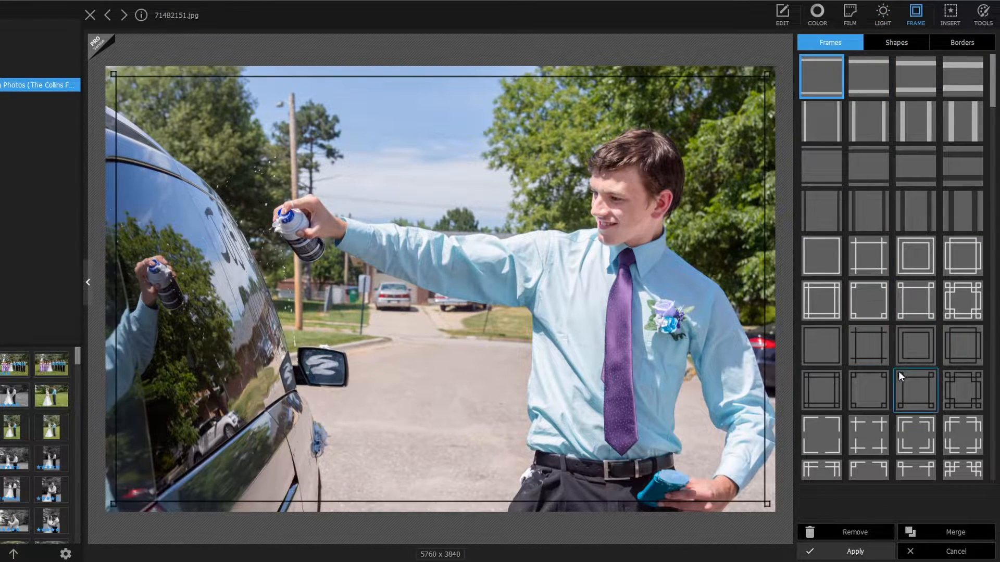
{"action": "scroll", "coordinate": [930, 448], "scroll_direction": "down", "scroll_amount": 1}
{"action": "scroll", "coordinate": [917, 427], "scroll_direction": "down", "scroll_amount": 10}
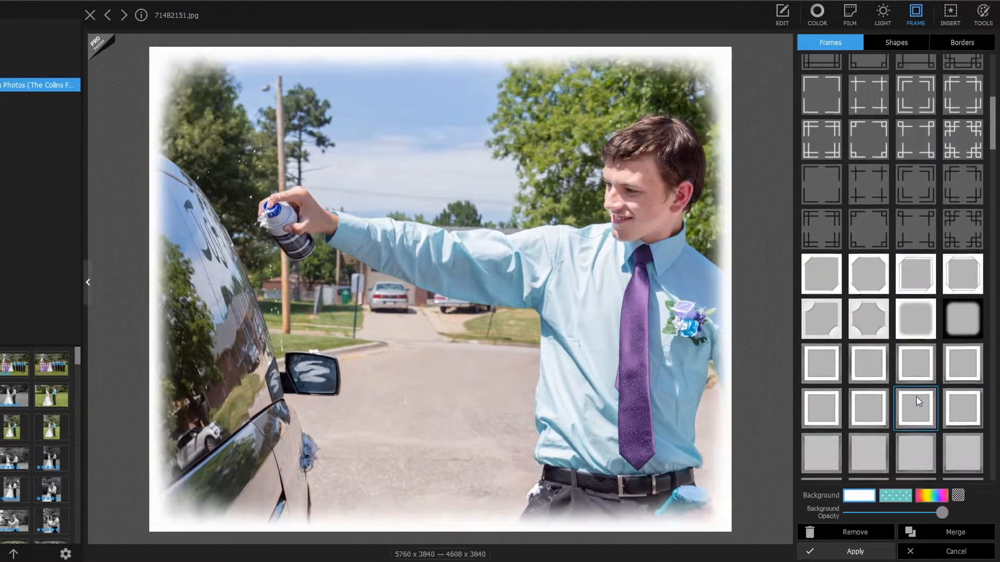
{"action": "scroll", "coordinate": [917, 232], "scroll_direction": "up", "scroll_amount": 1}
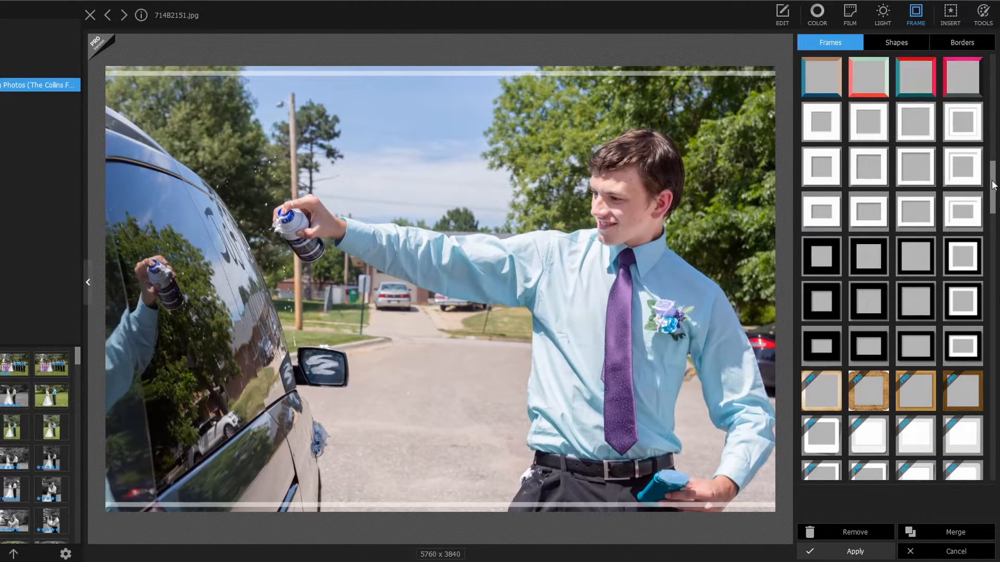
{"action": "scroll", "coordinate": [993, 183], "scroll_direction": "up", "scroll_amount": 8}
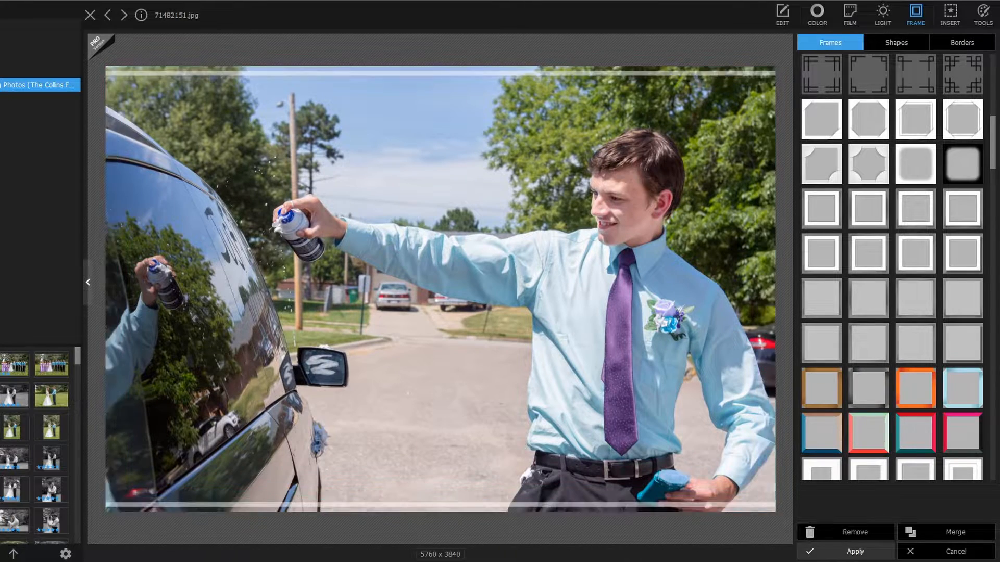
{"action": "scroll", "coordinate": [992, 202], "scroll_direction": "down", "scroll_amount": 5}
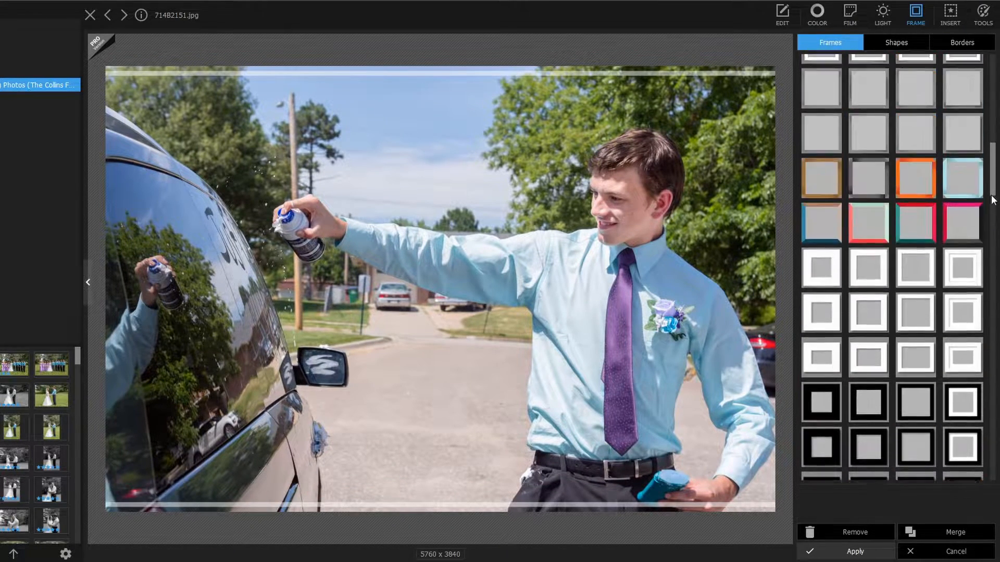
{"action": "scroll", "coordinate": [993, 202], "scroll_direction": "up", "scroll_amount": 5}
- Merge the white frame with four curved photo corners into the photo, and undo the merge
{"action": "left_click", "coordinate": [876, 348]}
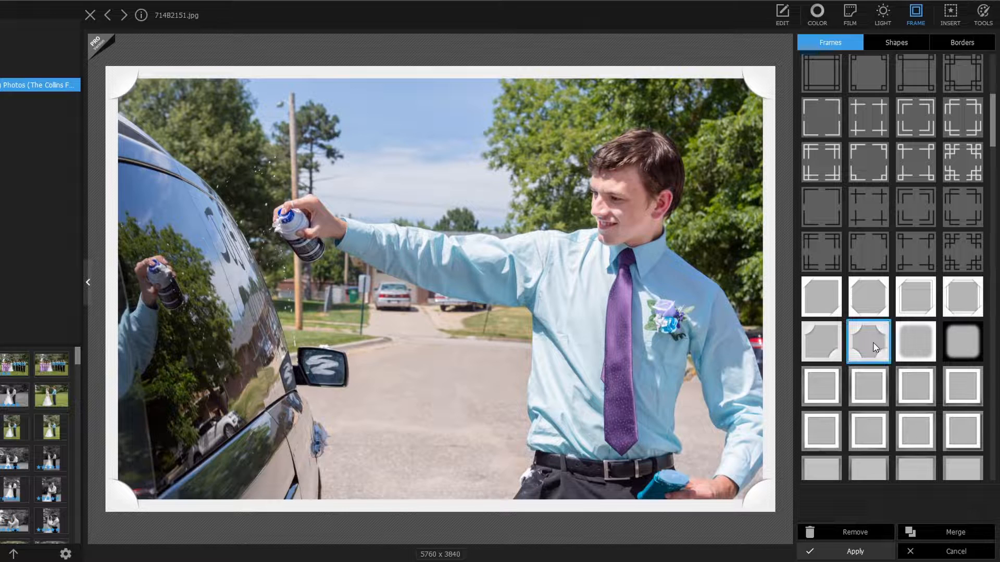
{"action": "left_click", "coordinate": [926, 531]}
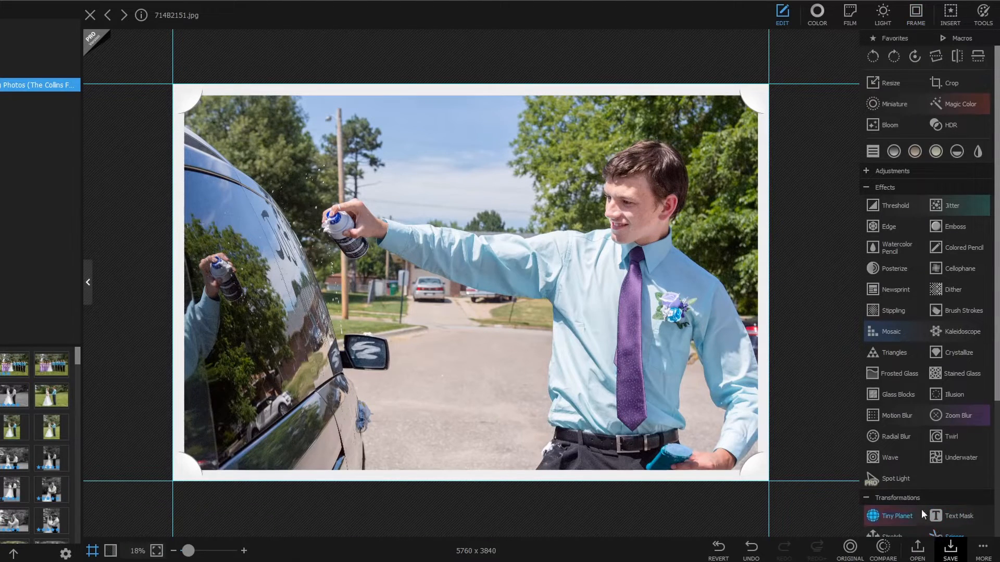
{"action": "left_click", "coordinate": [755, 548]}
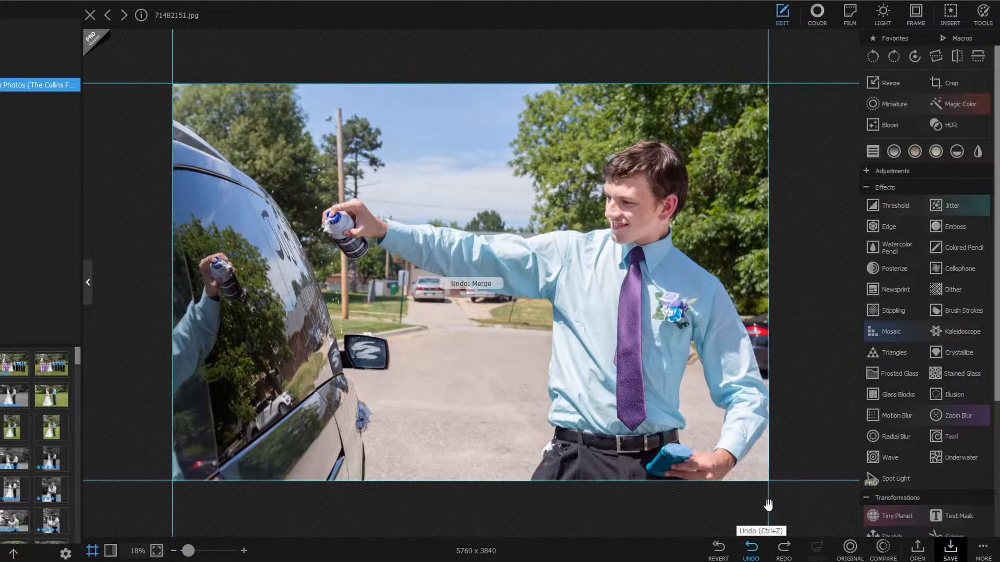
- Try a square shape and a double-outlined, slightly bulging square shape from the Basic frame shapes on the photo
{"action": "left_click", "coordinate": [915, 13]}
{"action": "left_click", "coordinate": [906, 41]}
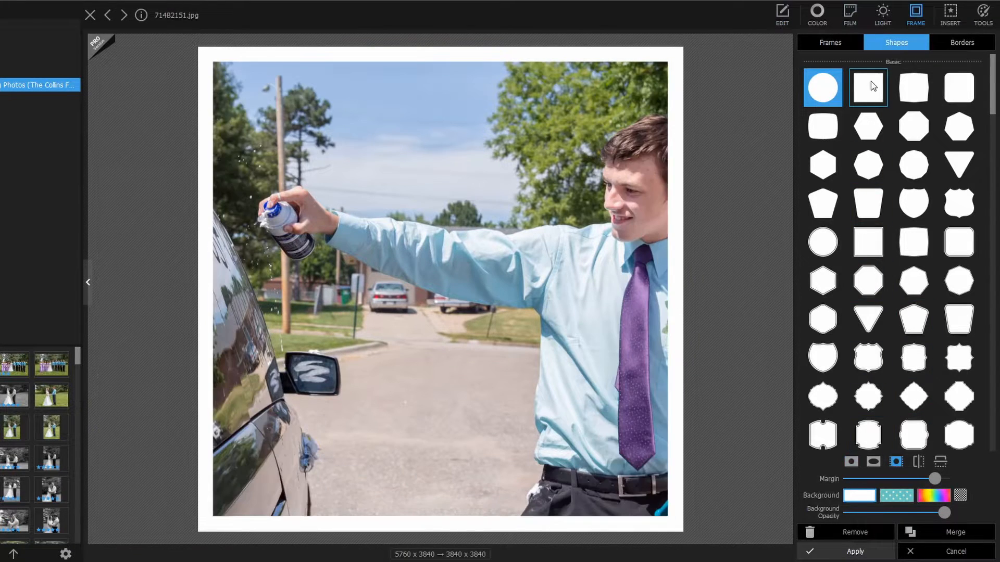
{"action": "left_click", "coordinate": [915, 244]}
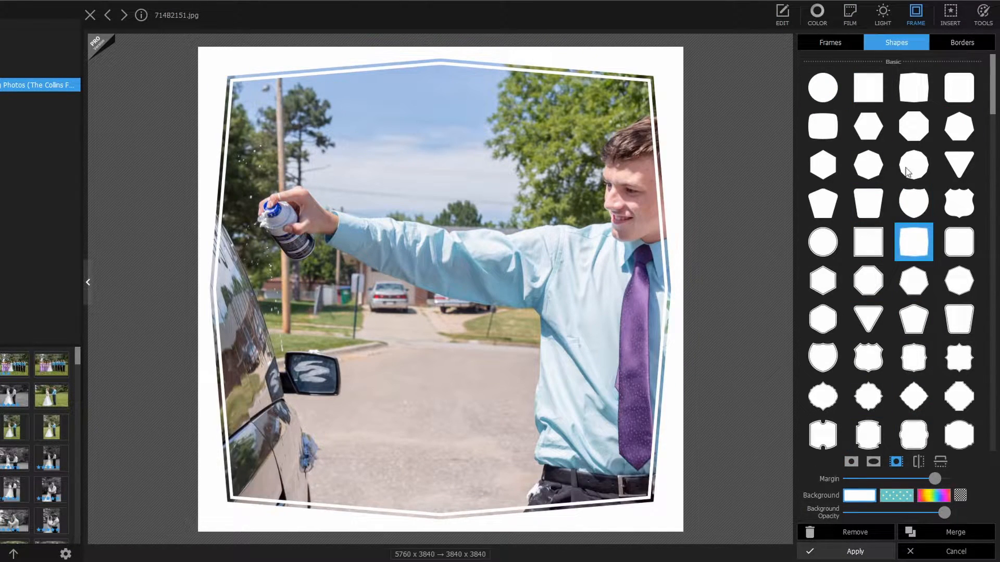
- Give the photo a white rounded border with a drop shadow and set its roundness to 83%
{"action": "left_click", "coordinate": [977, 48]}
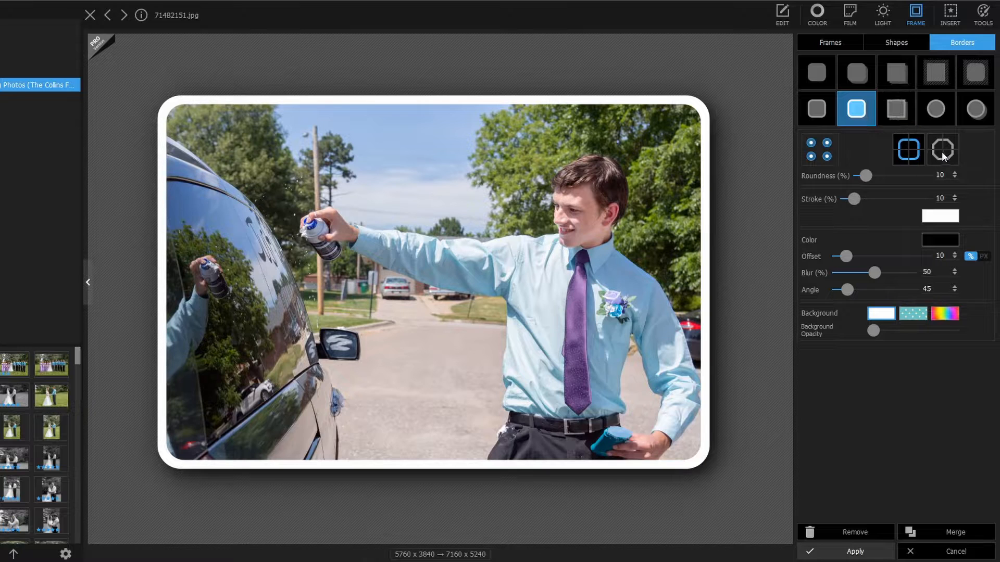
{"action": "left_click", "coordinate": [824, 156]}
{"action": "left_click", "coordinate": [828, 159]}
{"action": "left_click_drag", "start_coordinate": [866, 176], "coordinate": [914, 174]}
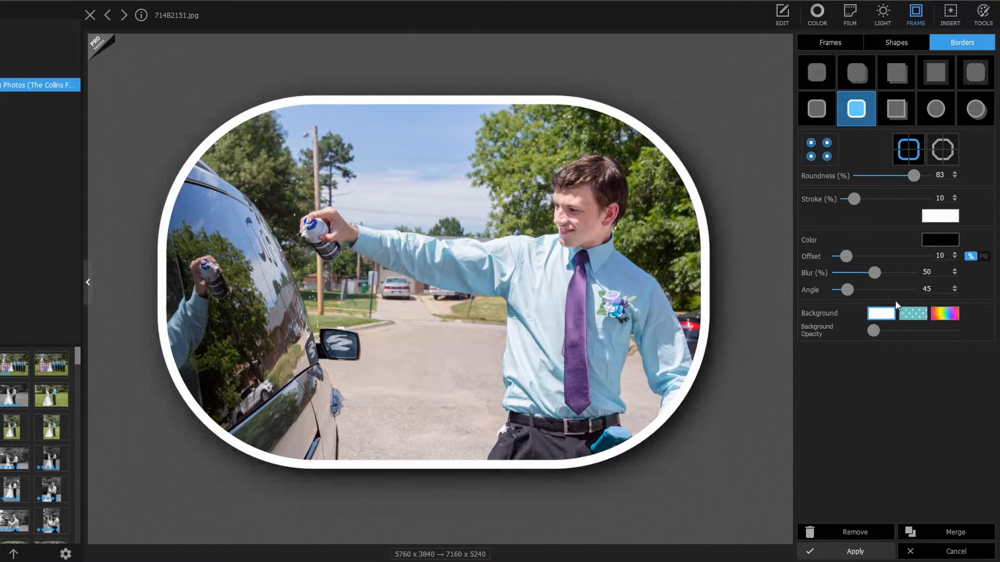
- Try the dotted pattern and a purple Shepherd's check pattern as the border's background, and cancel the border
{"action": "left_click", "coordinate": [908, 316]}
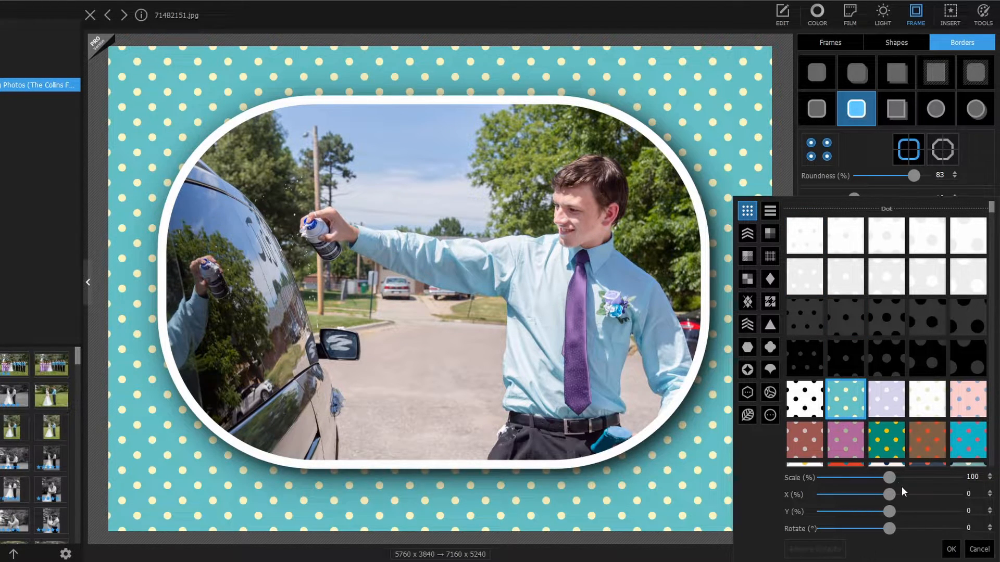
{"action": "left_click", "coordinate": [747, 256]}
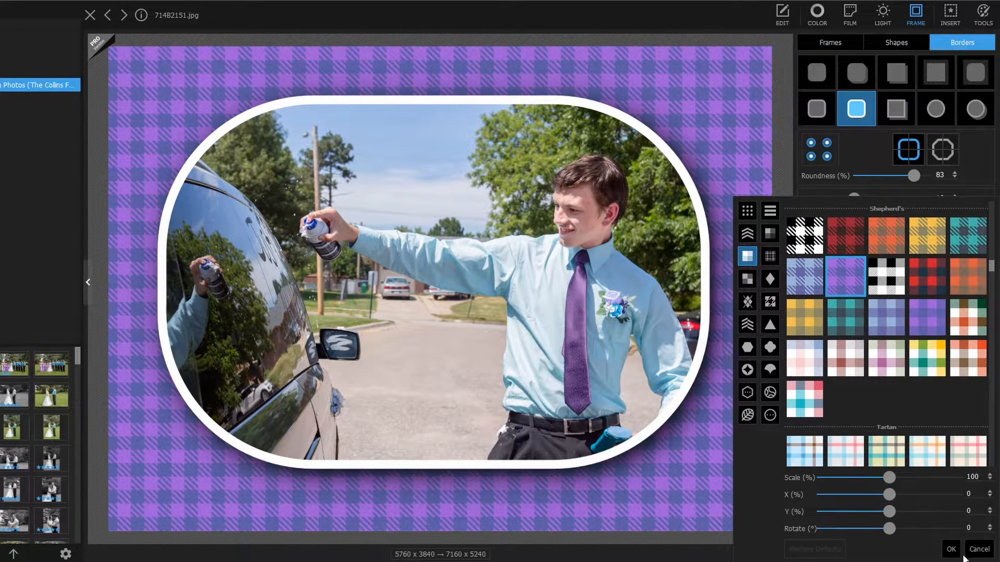
{"action": "left_click", "coordinate": [970, 552]}
{"action": "left_click", "coordinate": [953, 549]}
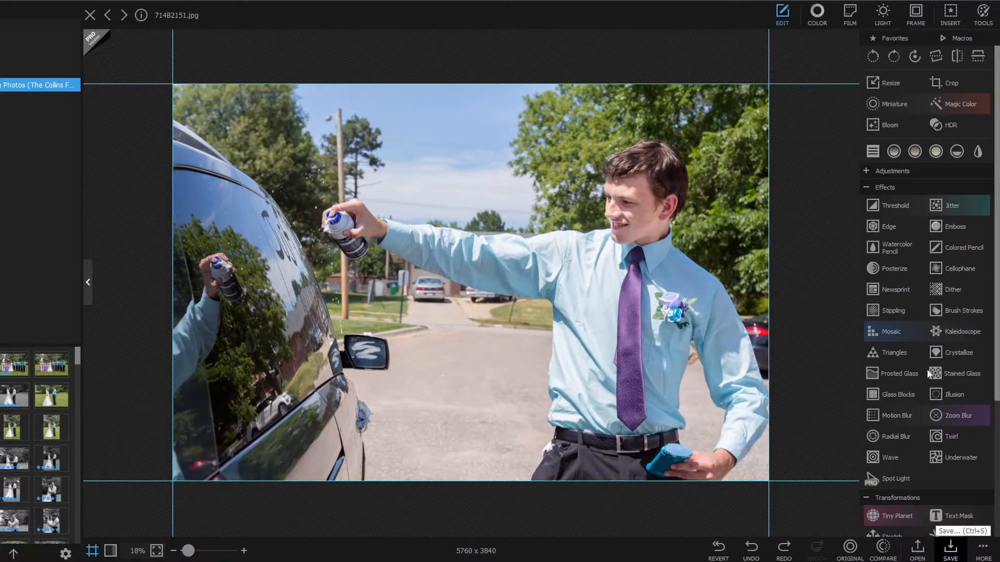
- Reopen the border settings and compare dotted pattern backgrounds with plain white behind the rounded photo
{"action": "left_click", "coordinate": [914, 15]}
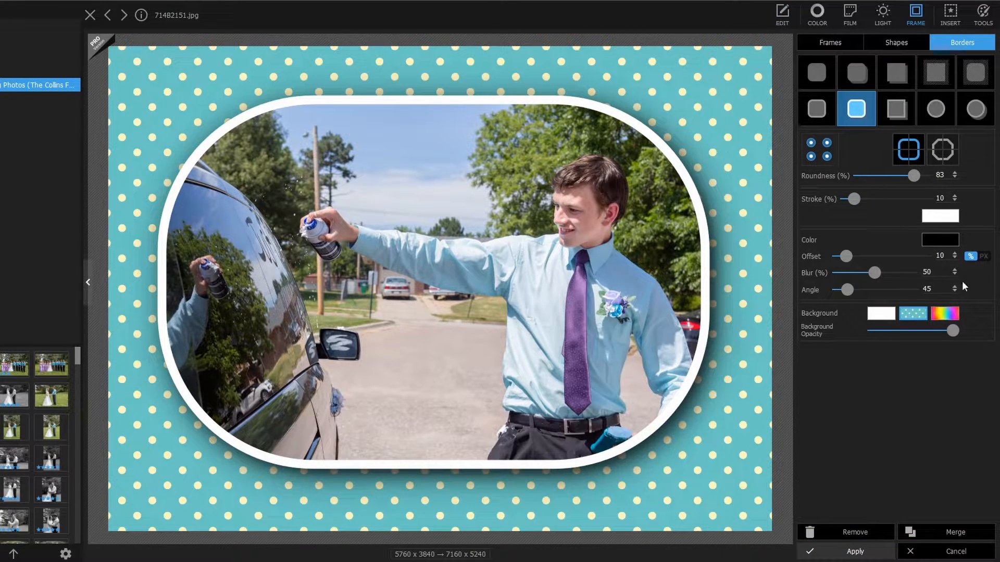
{"action": "left_click", "coordinate": [921, 317]}
{"action": "left_click", "coordinate": [950, 184]}
{"action": "left_click", "coordinate": [879, 314]}
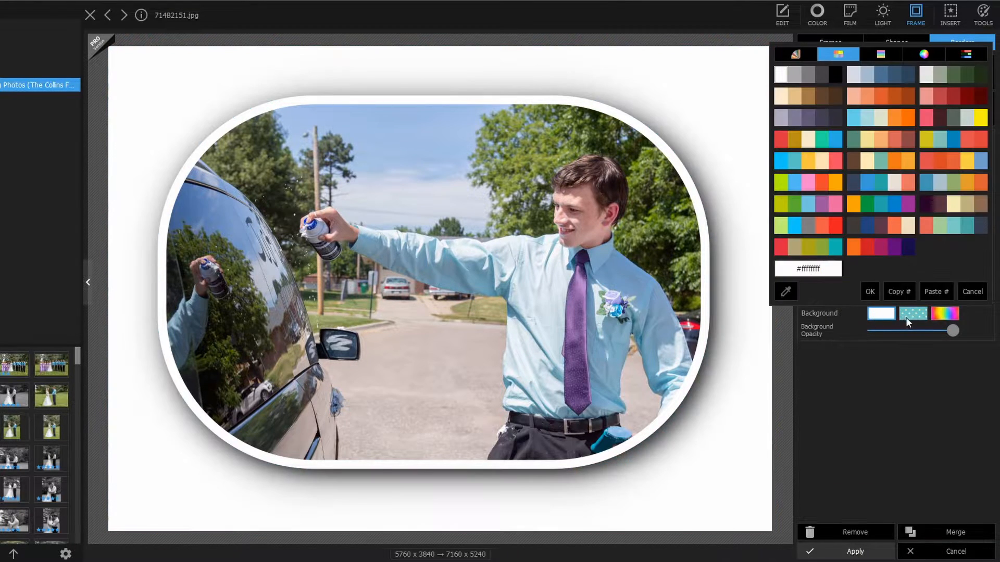
{"action": "left_click", "coordinate": [912, 312]}
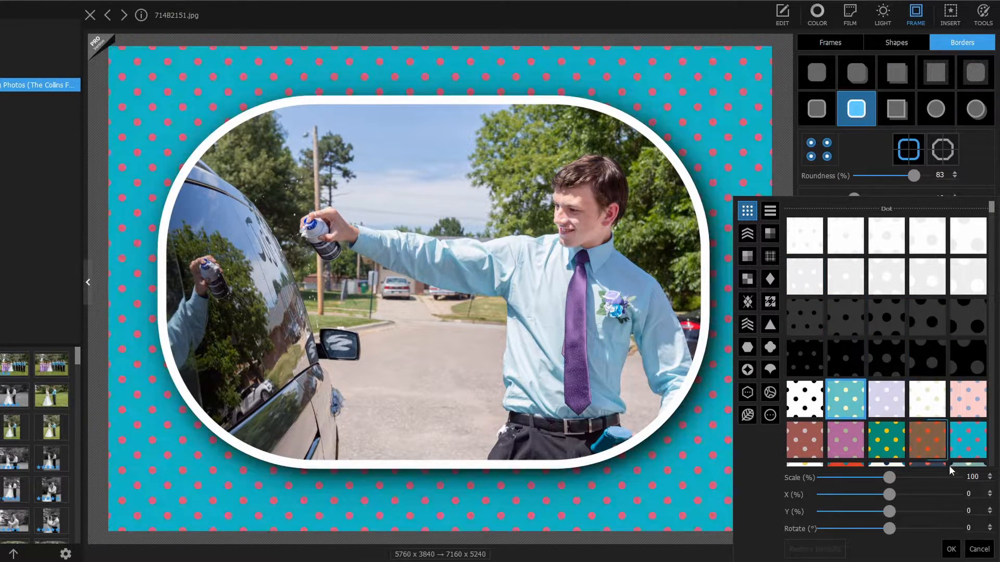
{"action": "left_click", "coordinate": [923, 316]}
- Set the border's background to white #ffffff, make it fully transparent, and apply the border
{"action": "left_click", "coordinate": [891, 314]}
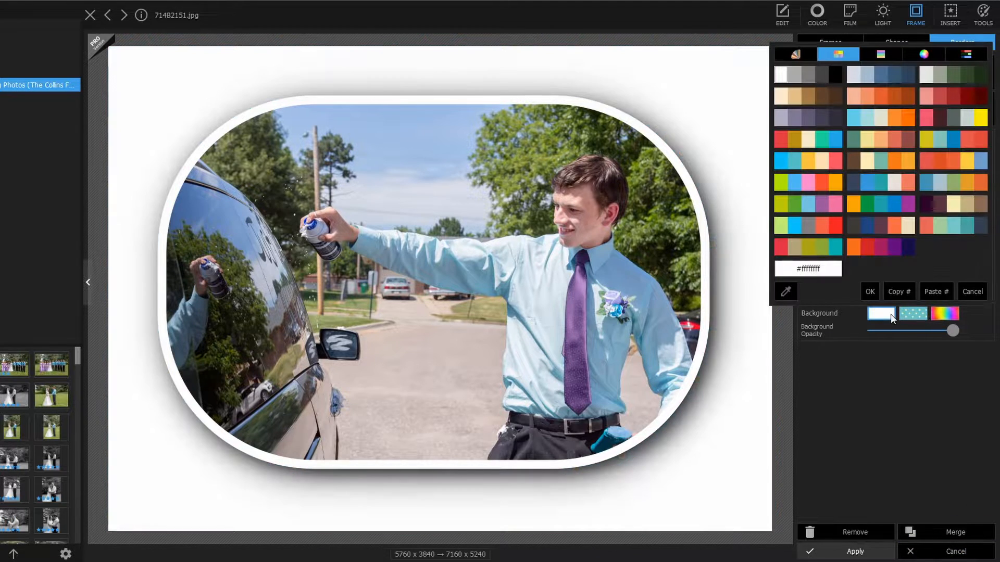
{"action": "left_click", "coordinate": [874, 292]}
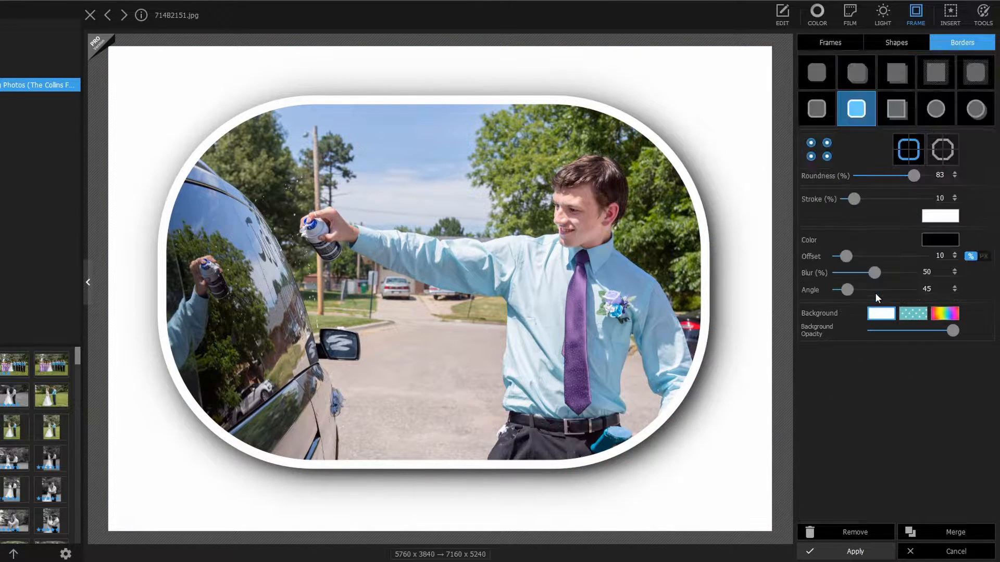
{"action": "left_click_drag", "start_coordinate": [951, 333], "coordinate": [837, 324]}
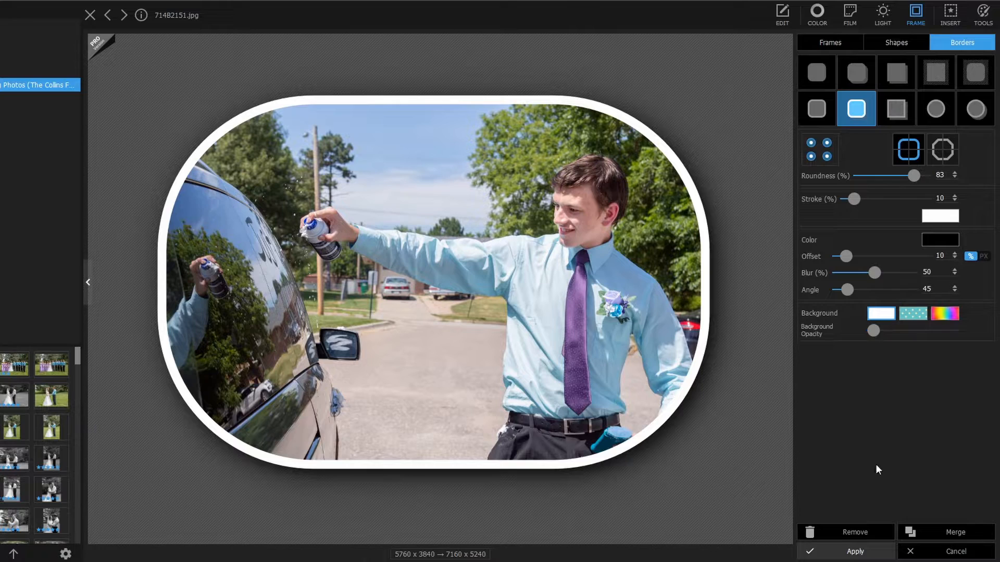
{"action": "left_click", "coordinate": [870, 553]}
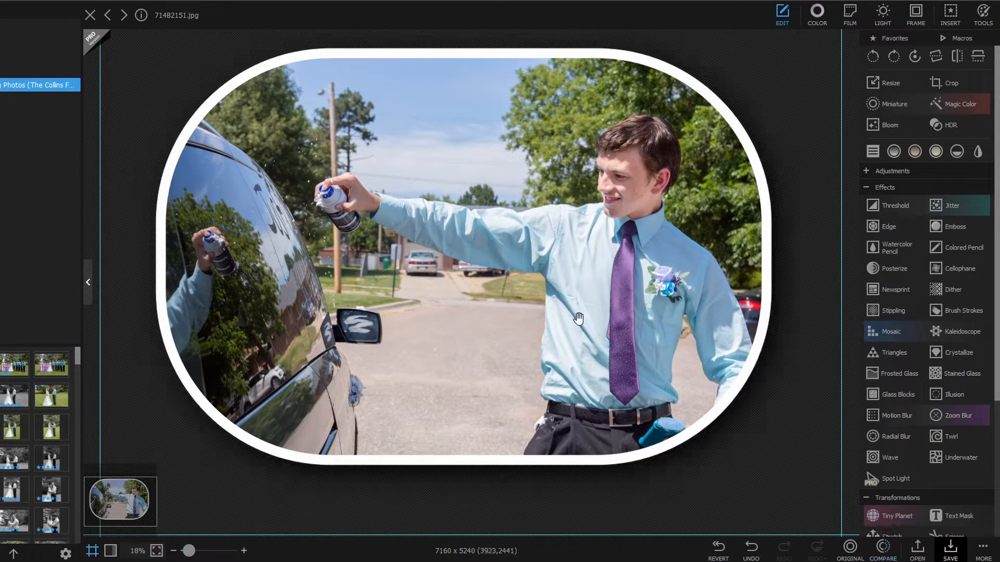
- Save the bordered photo as a PNG copy on the desktop, keeping its file name
{"action": "left_click", "coordinate": [984, 548]}
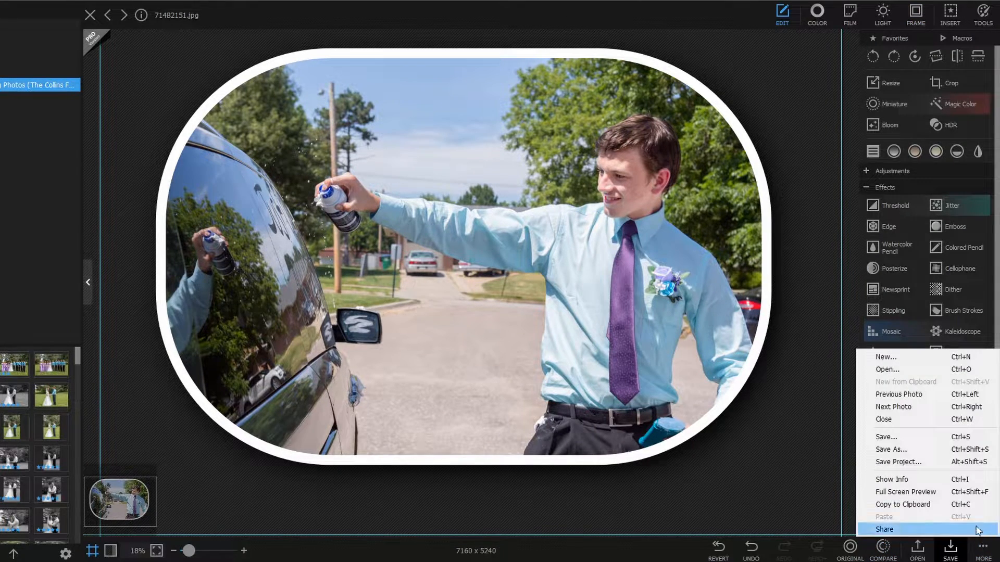
{"action": "left_click", "coordinate": [947, 448]}
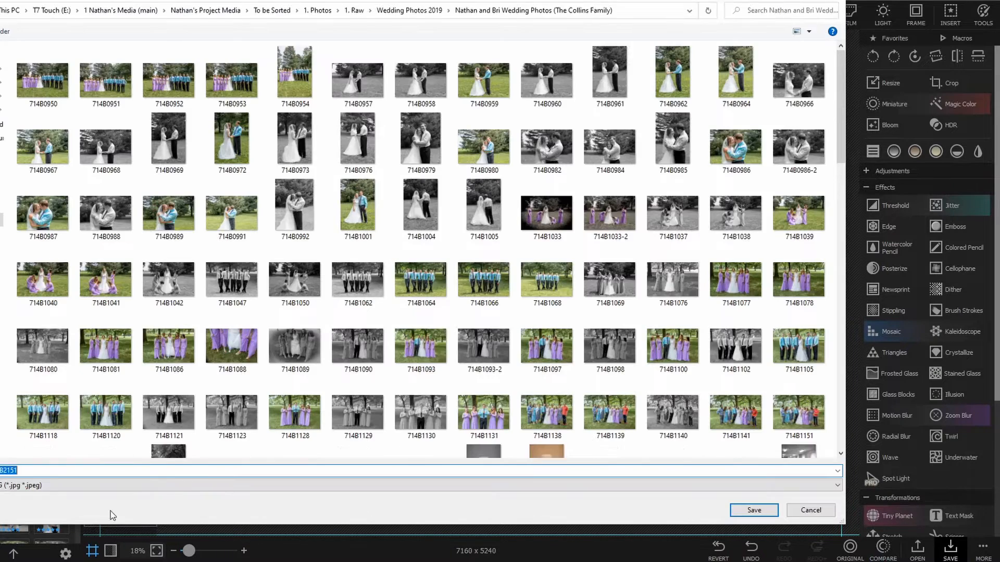
{"action": "left_click", "coordinate": [80, 486]}
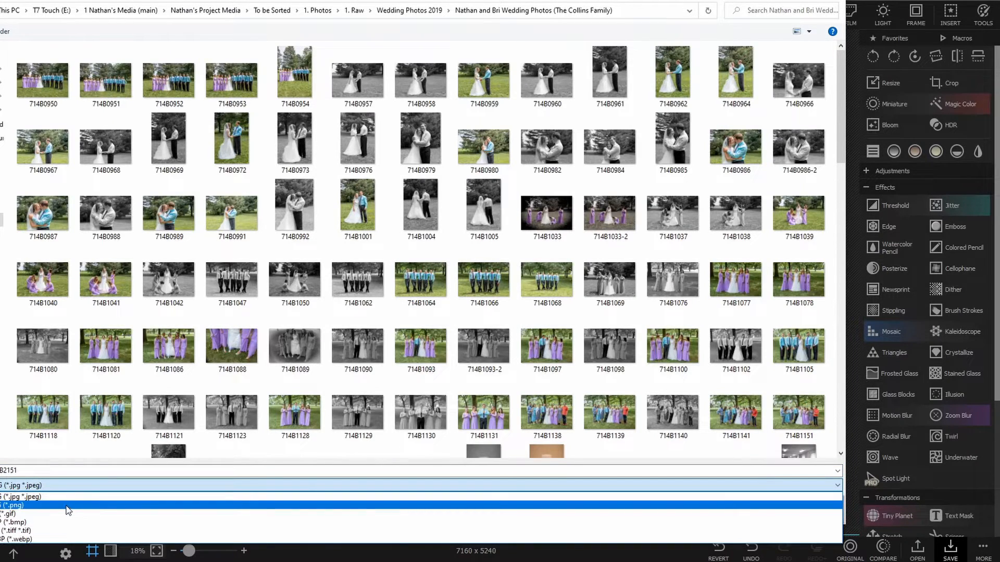
{"action": "left_click", "coordinate": [68, 506]}
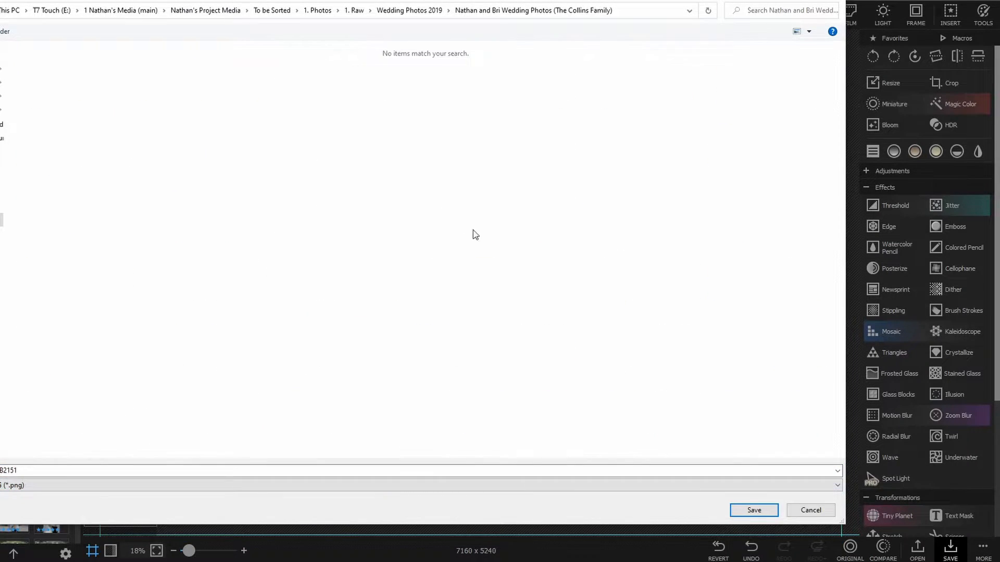
{"action": "left_click", "coordinate": [1, 69]}
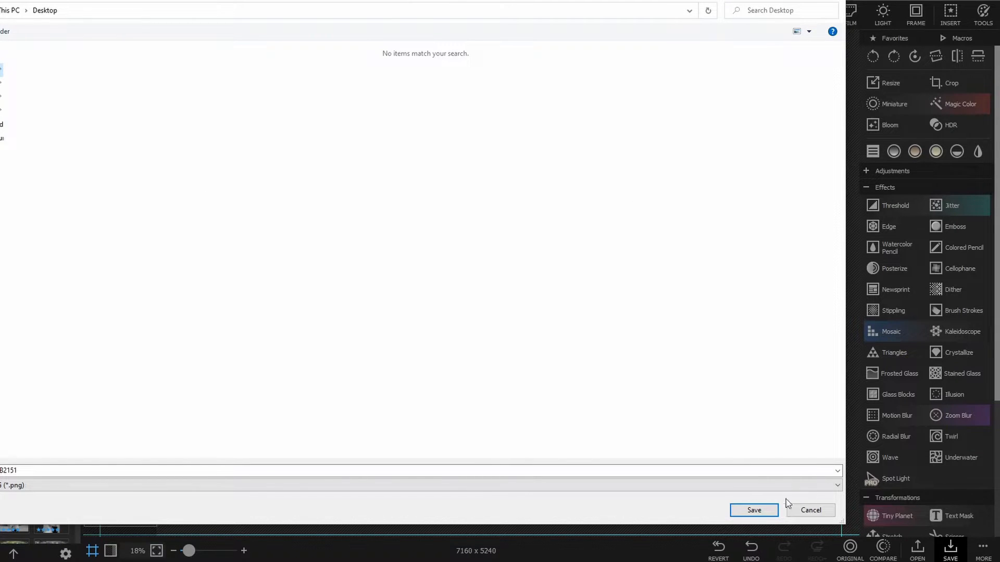
{"action": "left_click", "coordinate": [754, 510]}
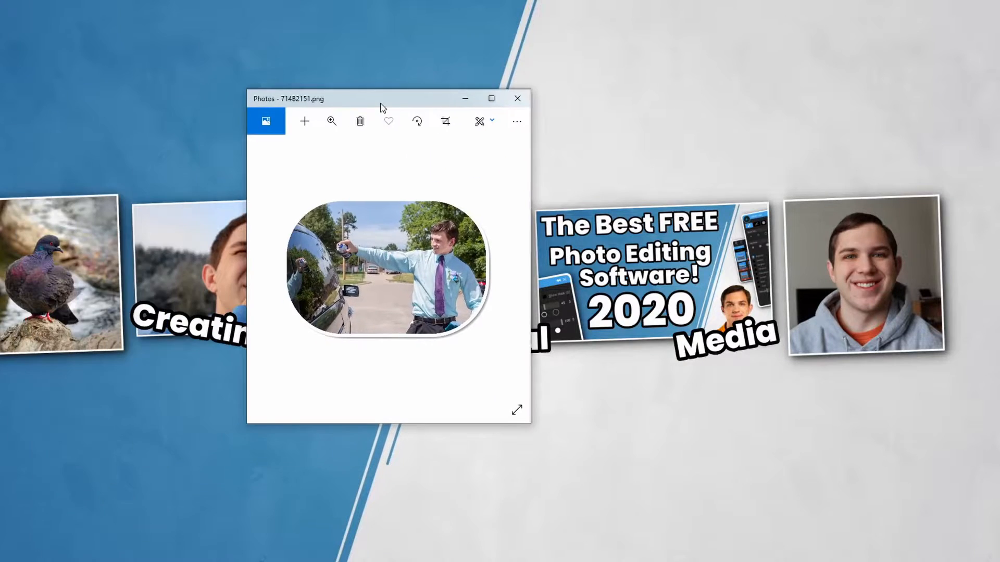
- Close the saved image in Photos, switch back to PhotoScape X, and undo the border
{"action": "left_click", "coordinate": [518, 100]}
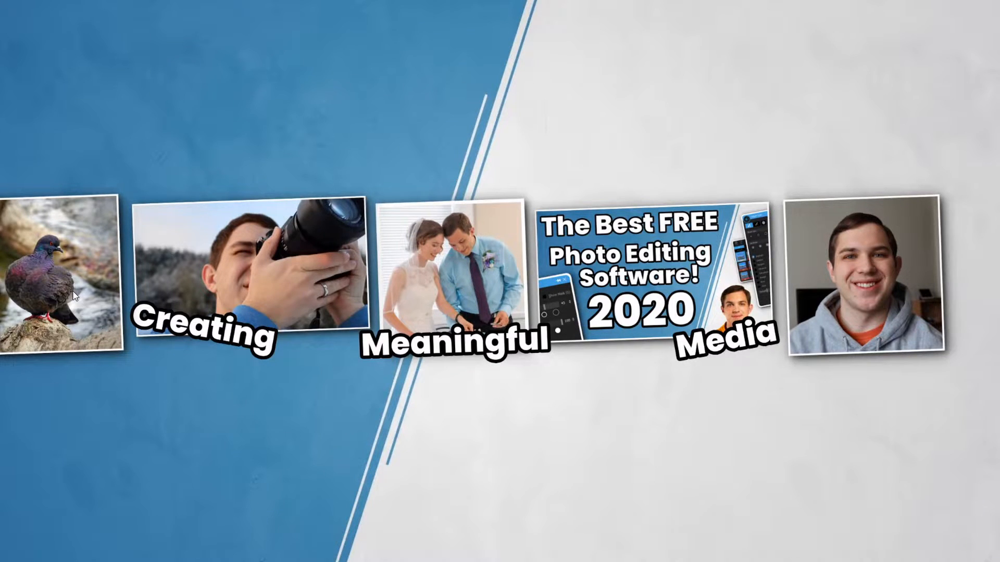
{"action": "mouse_move", "coordinate": [277, 561]}
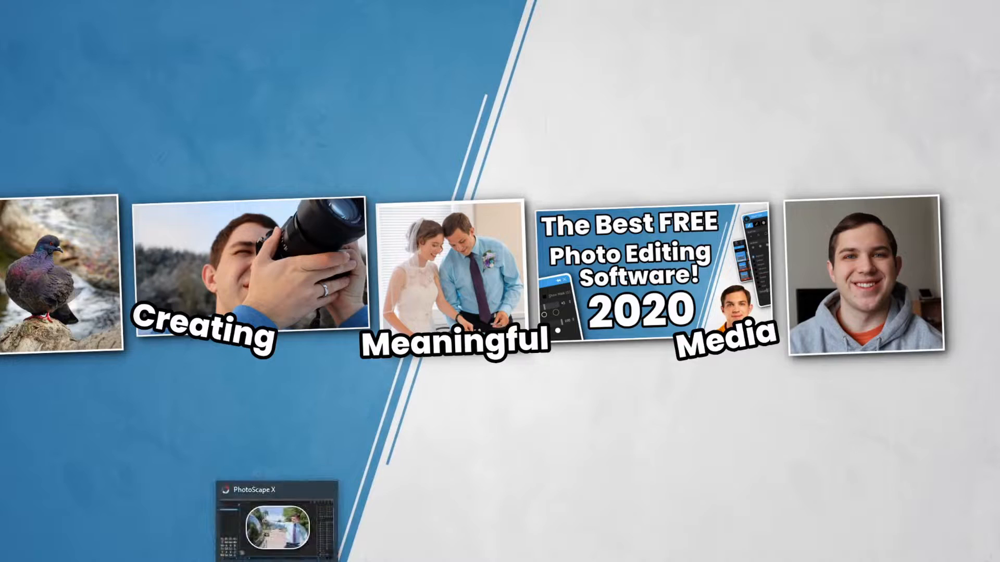
{"action": "left_click", "coordinate": [277, 527]}
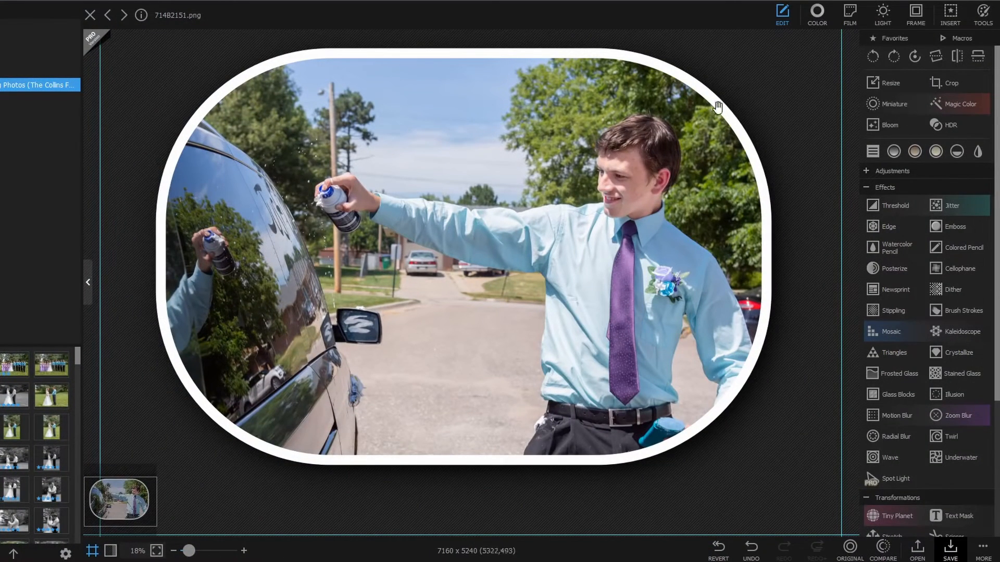
{"action": "left_click", "coordinate": [750, 547]}
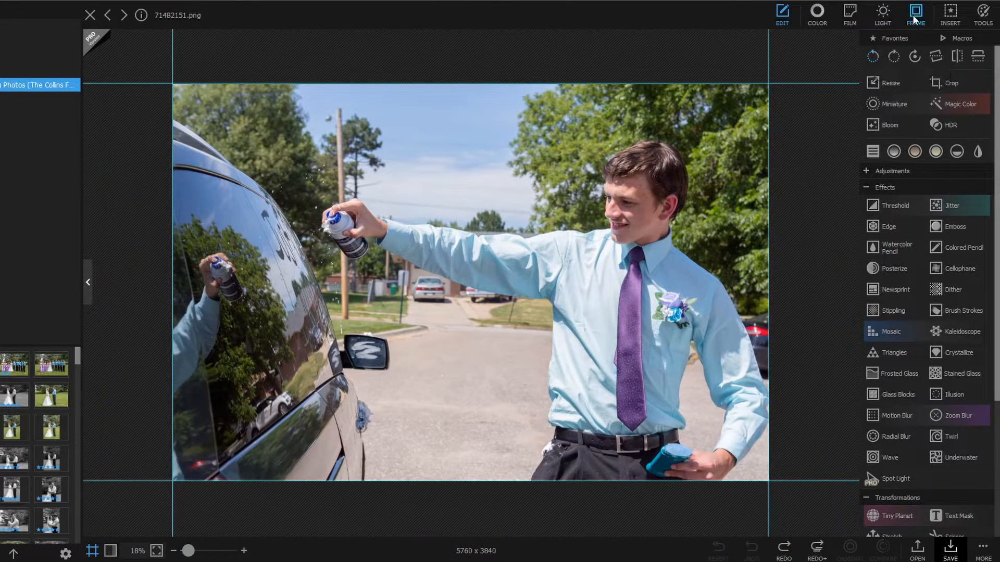
{"action": "left_click", "coordinate": [915, 19]}
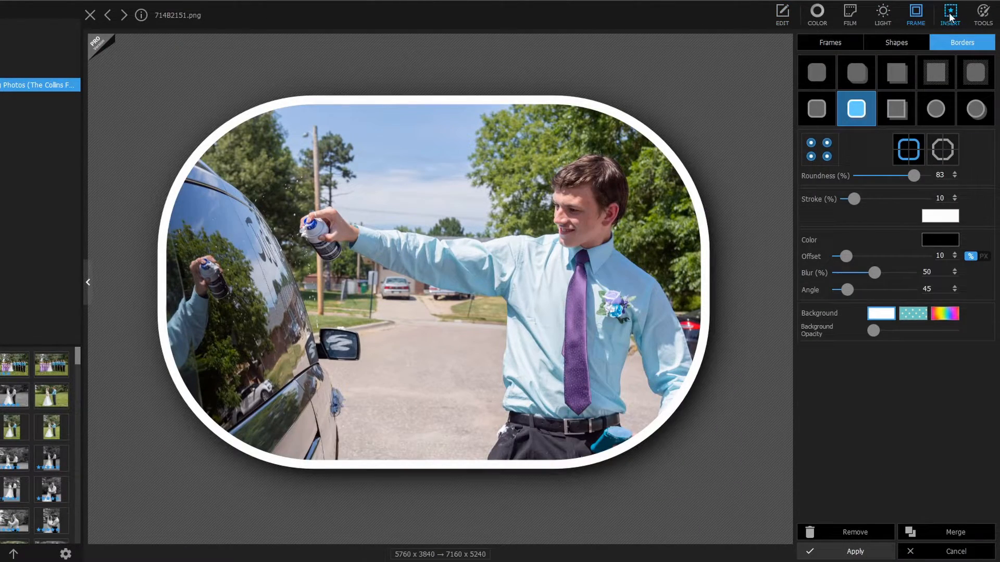
{"action": "left_click", "coordinate": [950, 15]}
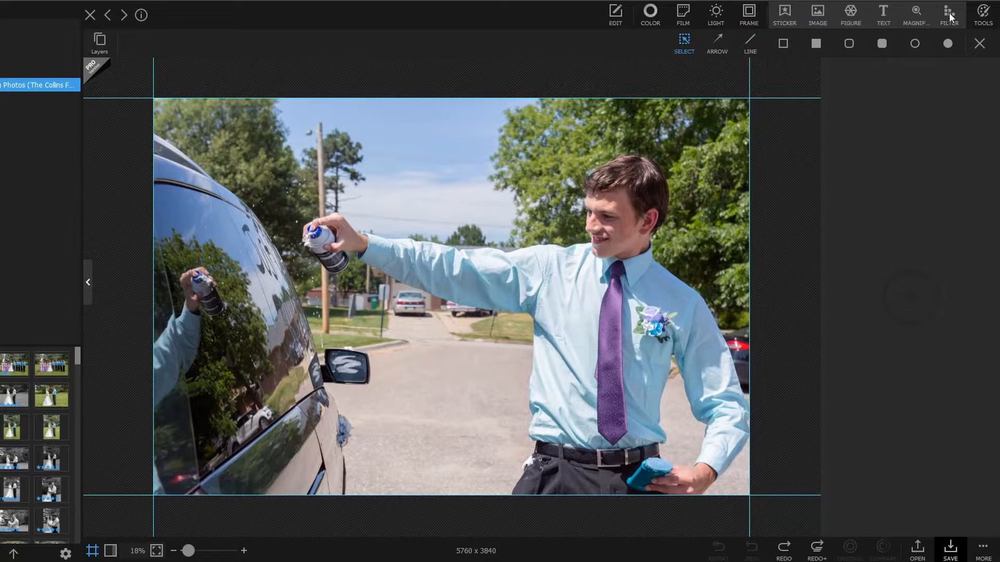
{"action": "left_click", "coordinate": [738, 17]}
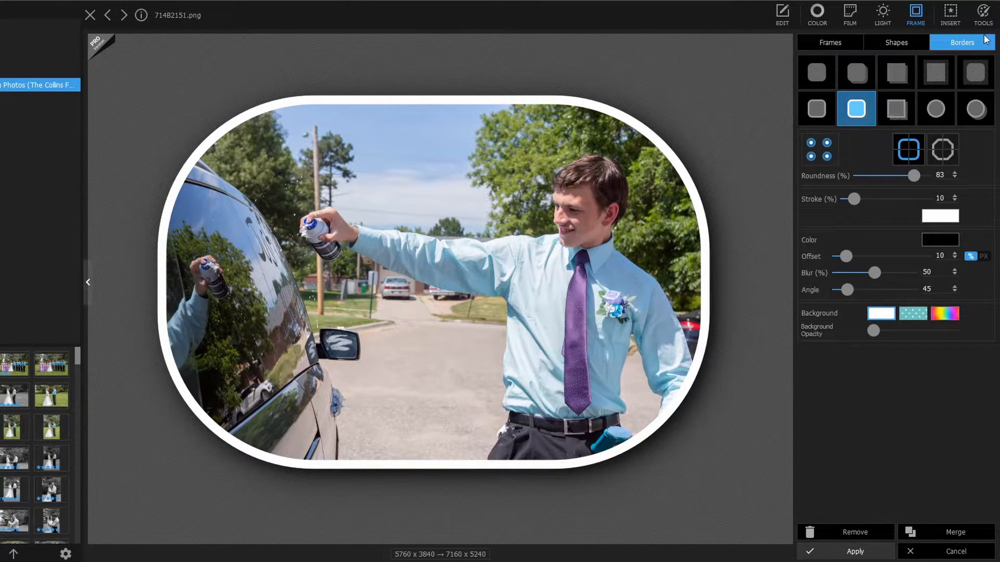
- Browse the sticker categories available for inserting, including the binder clips, and close the Pro version store
{"action": "left_click", "coordinate": [950, 15]}
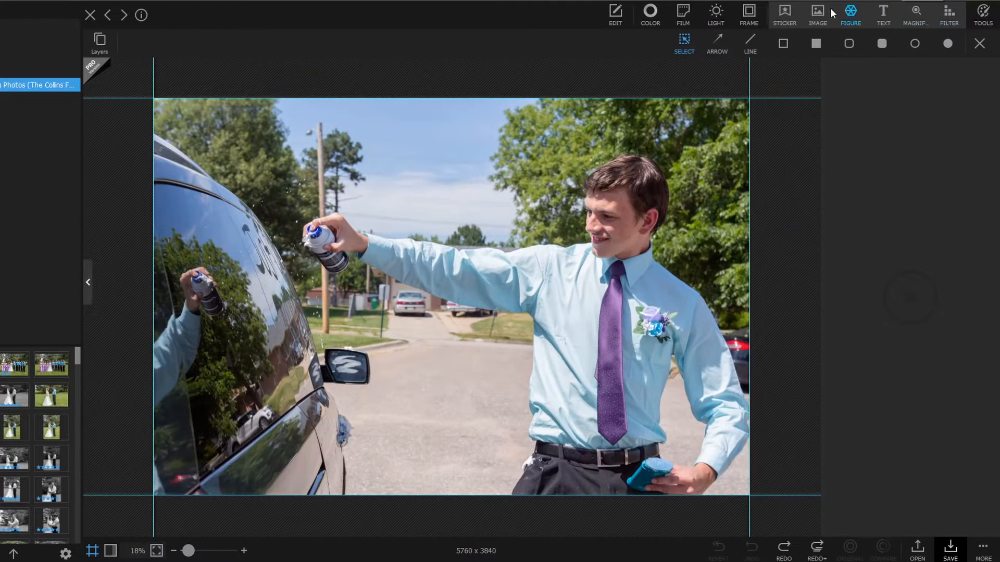
{"action": "left_click", "coordinate": [785, 15]}
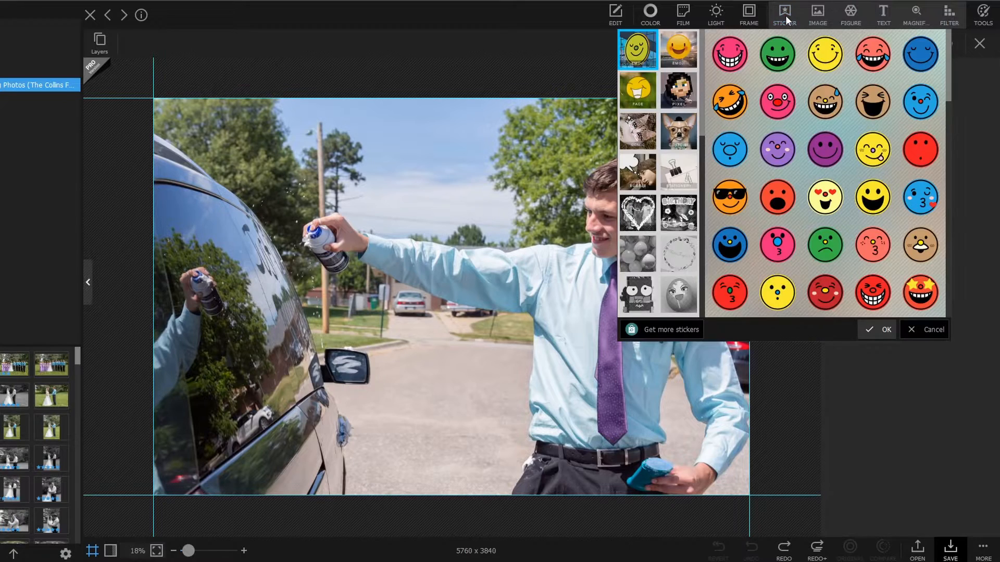
{"action": "scroll", "coordinate": [776, 138], "scroll_direction": "down", "scroll_amount": 3}
{"action": "left_click", "coordinate": [678, 170]}
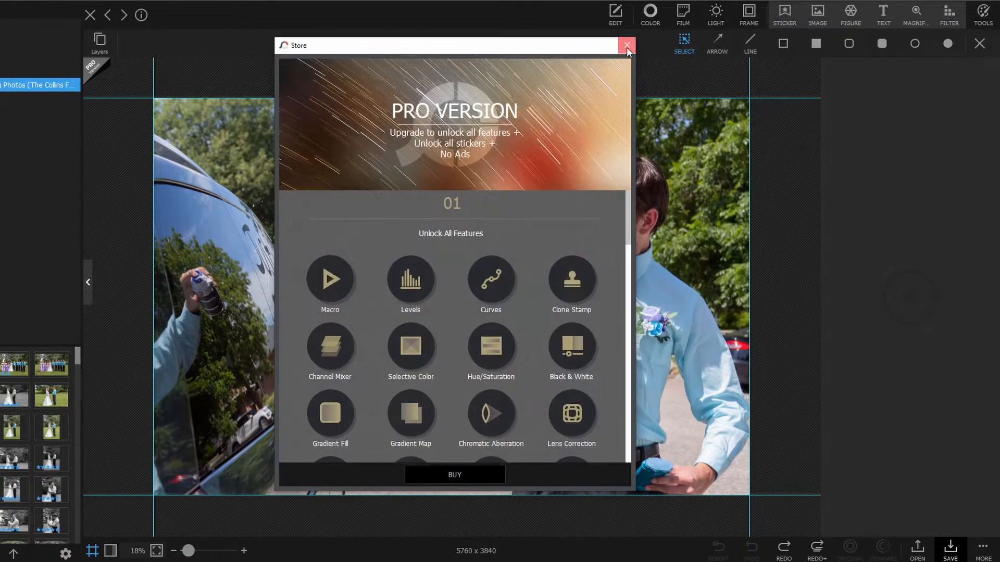
{"action": "left_click", "coordinate": [626, 46]}
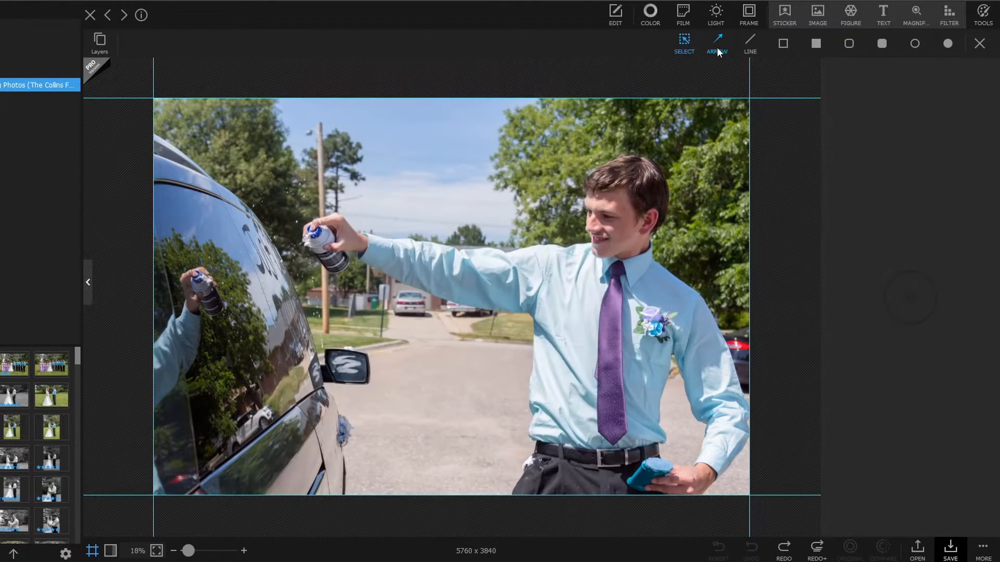
- Try a wire-handled binder clip sticker just above the spray can in the photo, and remove it
{"action": "left_click", "coordinate": [785, 14]}
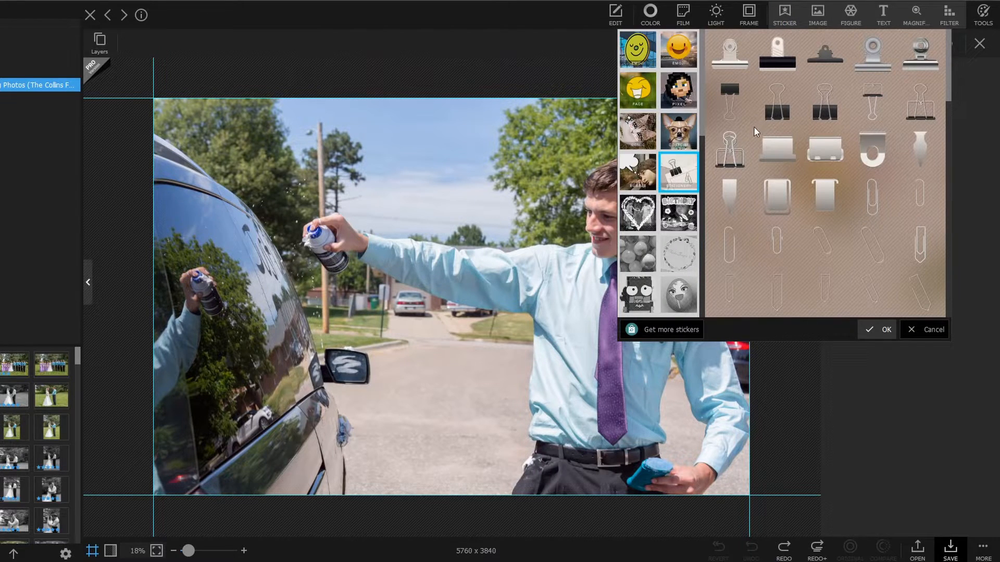
{"action": "left_click", "coordinate": [727, 158]}
{"action": "left_click", "coordinate": [878, 329]}
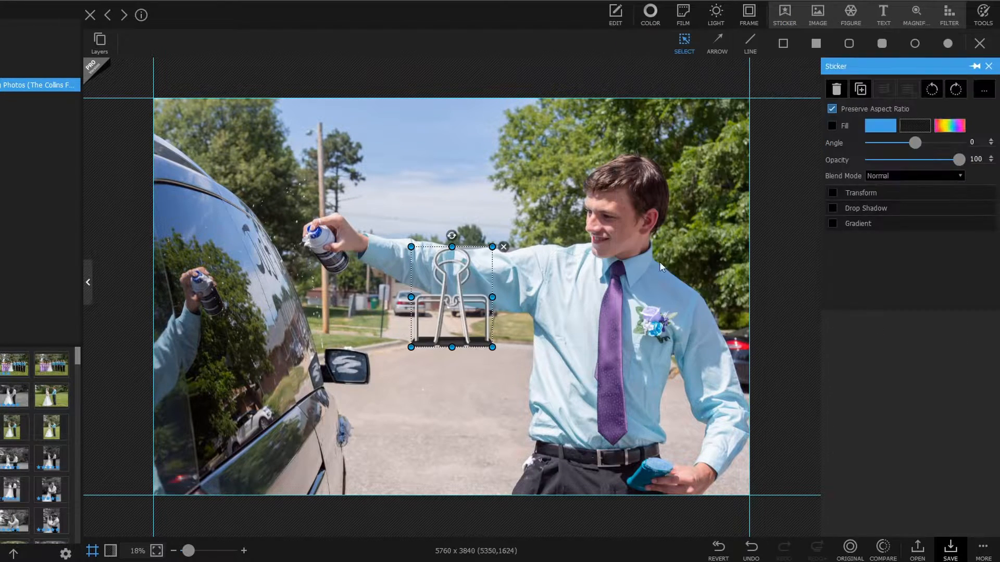
{"action": "left_click_drag", "start_coordinate": [463, 313], "coordinate": [318, 218]}
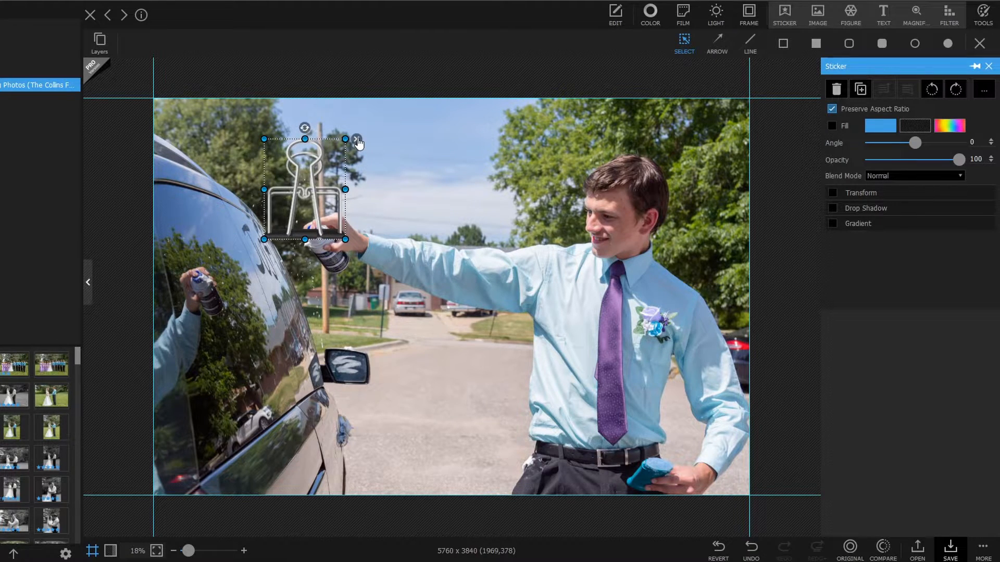
{"action": "left_click", "coordinate": [356, 141]}
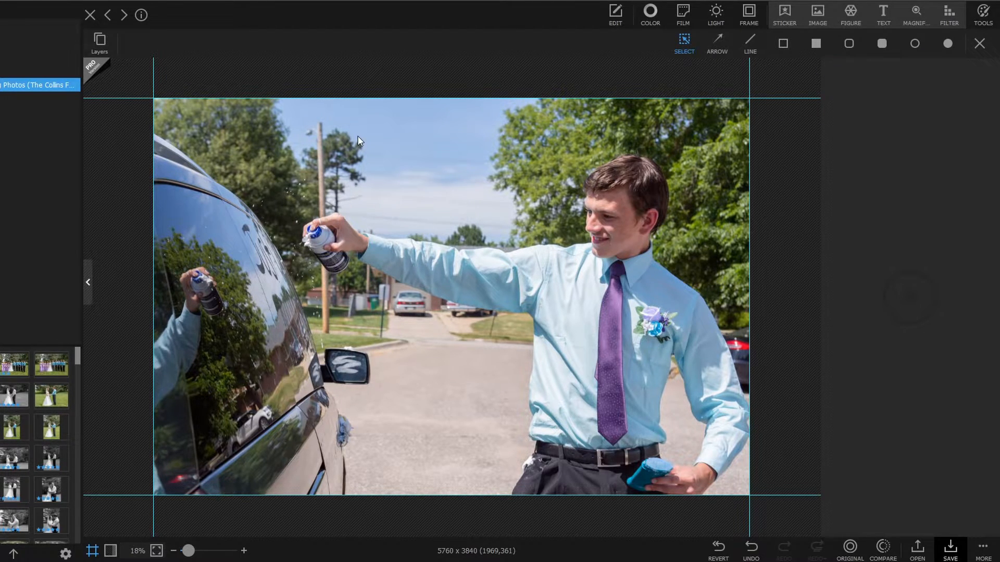
{"action": "left_click", "coordinate": [786, 14]}
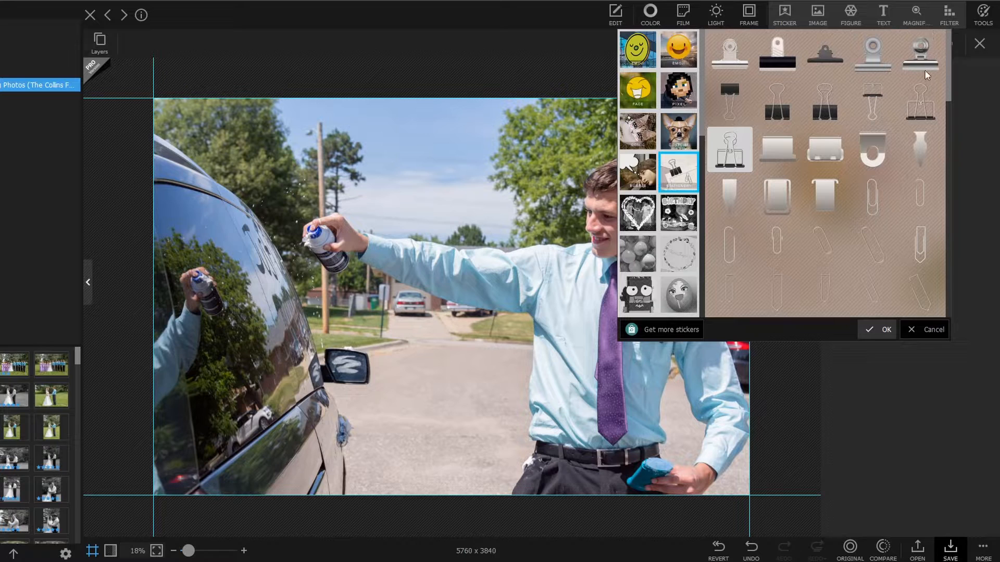
{"action": "left_click", "coordinate": [925, 330]}
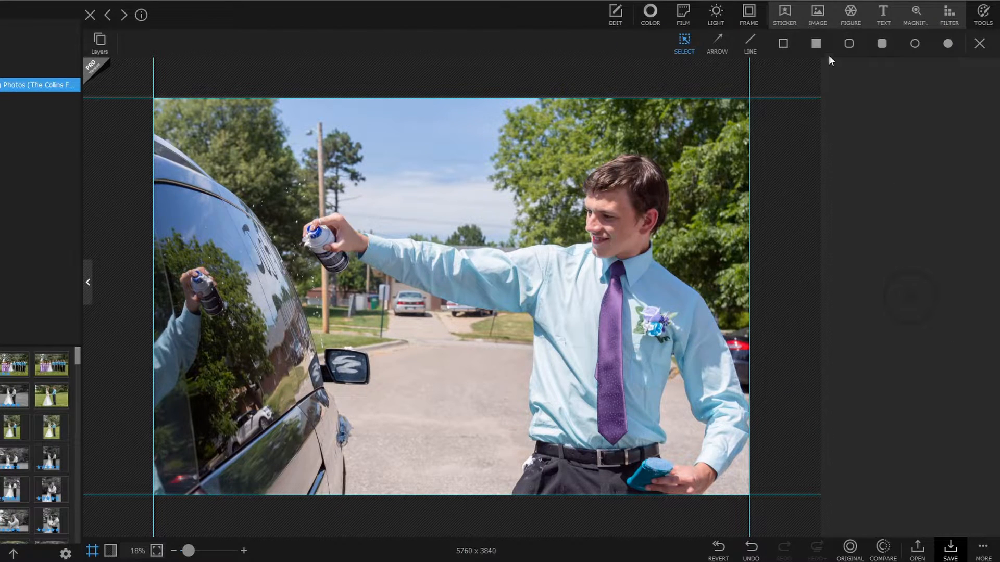
- Insert the framed portrait image from the Swich faces folder under Projects as an overlay on the photo
{"action": "left_click", "coordinate": [819, 15]}
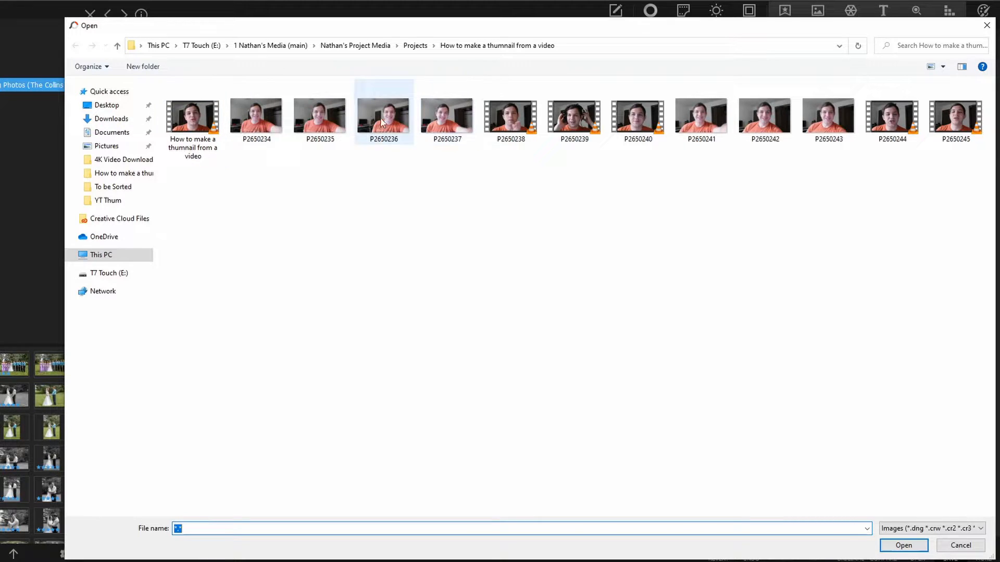
{"action": "left_click", "coordinate": [410, 45]}
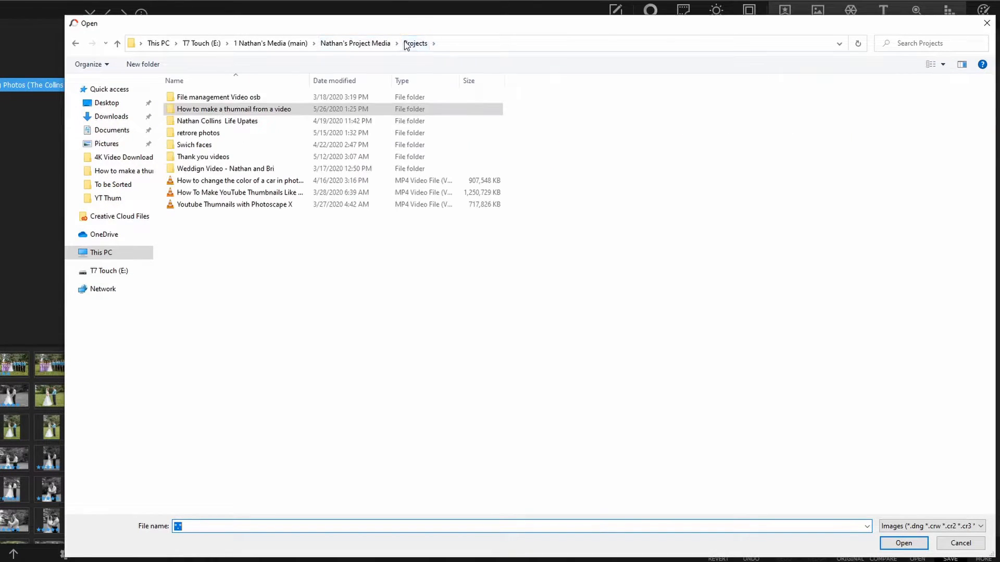
{"action": "left_click", "coordinate": [355, 44]}
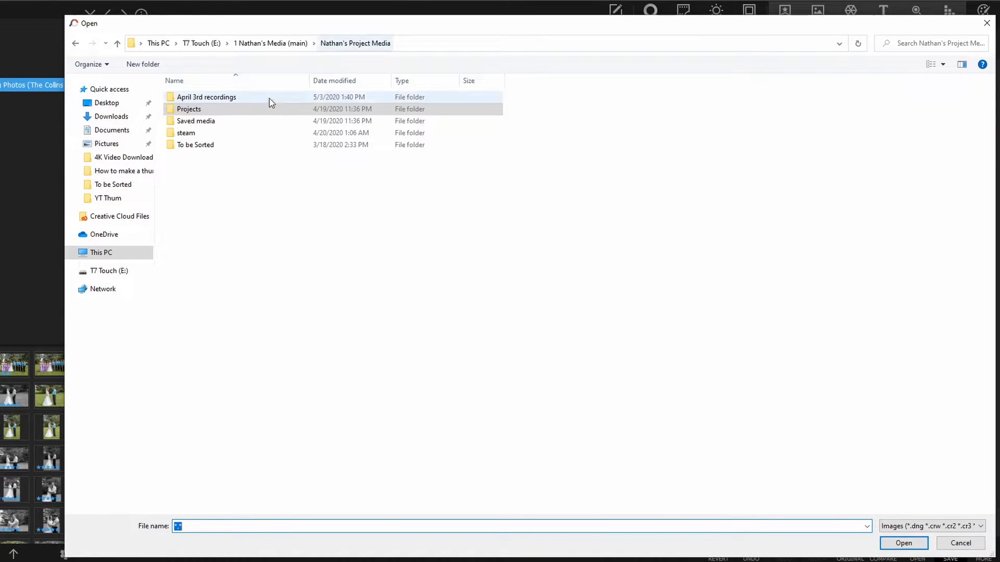
{"action": "double_click", "coordinate": [227, 108]}
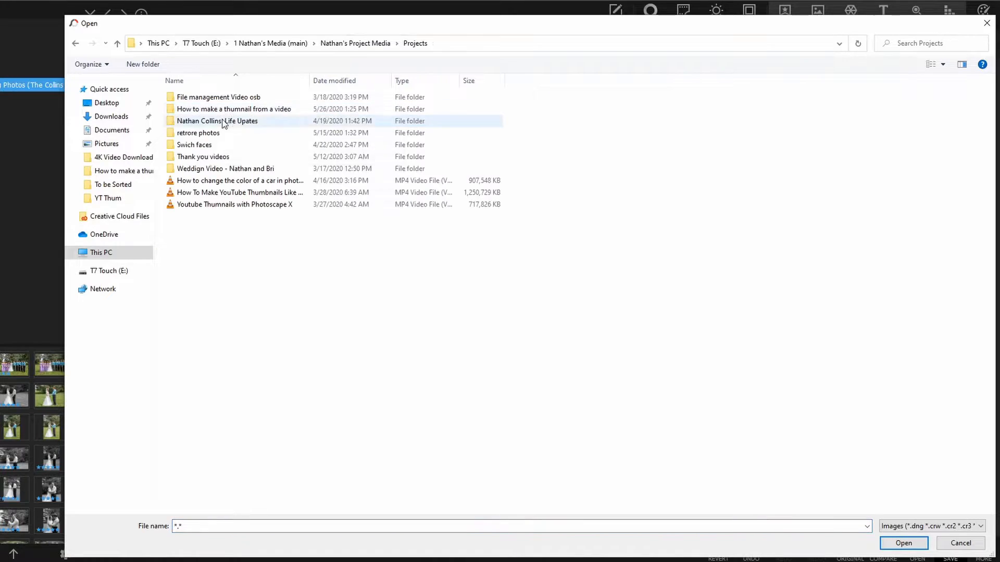
{"action": "double_click", "coordinate": [220, 146]}
{"action": "double_click", "coordinate": [215, 142]}
{"action": "left_click", "coordinate": [422, 258]}
{"action": "left_click", "coordinate": [425, 273]}
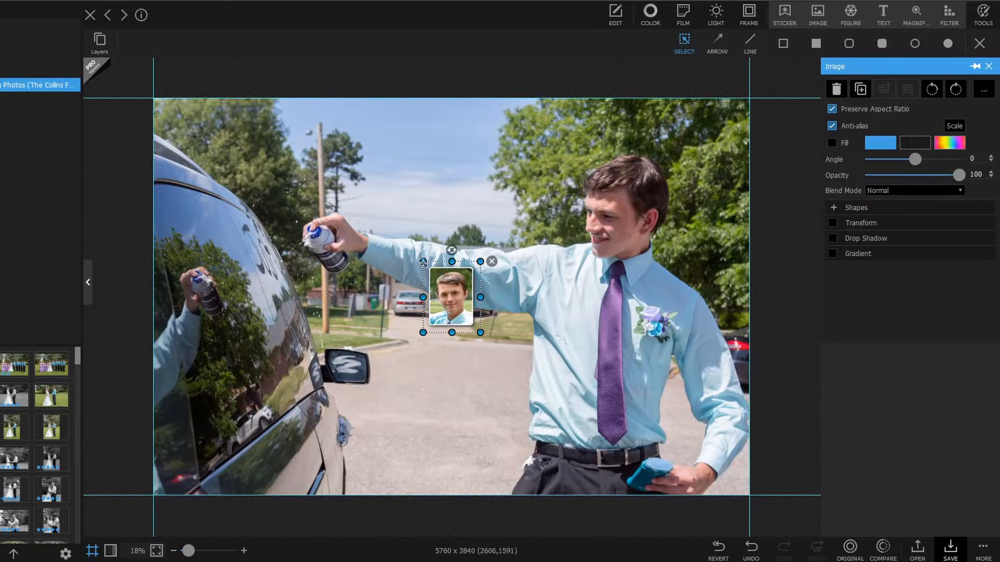
- Enlarge the inserted portrait to several times its size and position it over the car's rear window and spray can
{"action": "left_click_drag", "start_coordinate": [423, 262], "coordinate": [297, 102]}
{"action": "left_click_drag", "start_coordinate": [384, 233], "coordinate": [252, 233]}
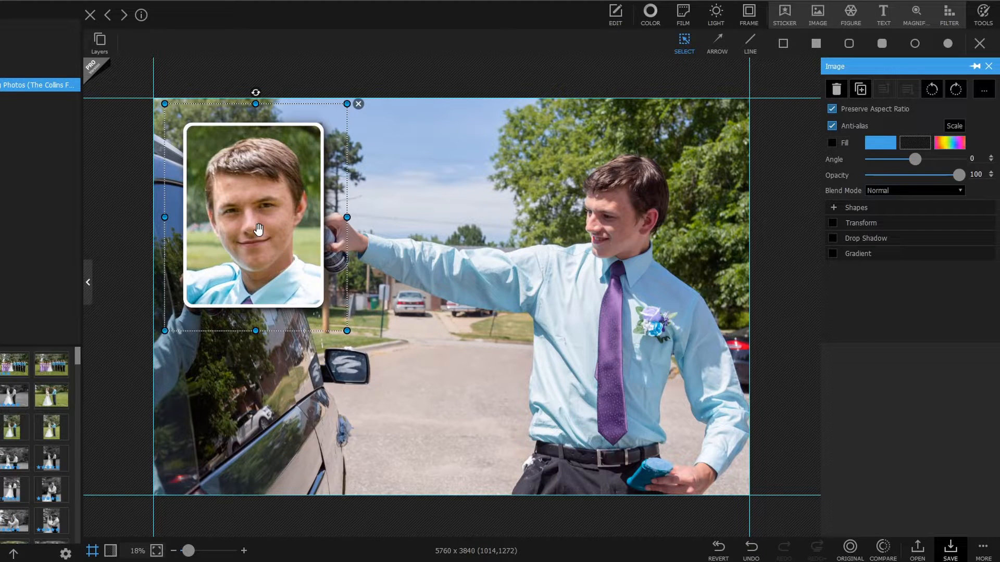
{"action": "left_click_drag", "start_coordinate": [259, 230], "coordinate": [282, 246]}
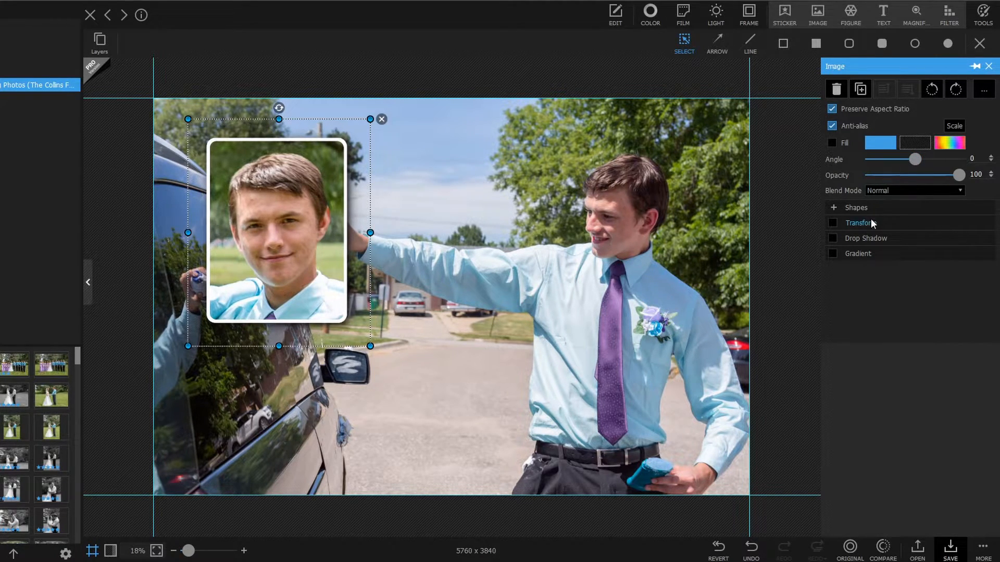
- Give the portrait a white drop shadow with distance 29 and blur 78, and try its gradient fill before switching it off
{"action": "left_click", "coordinate": [832, 238]}
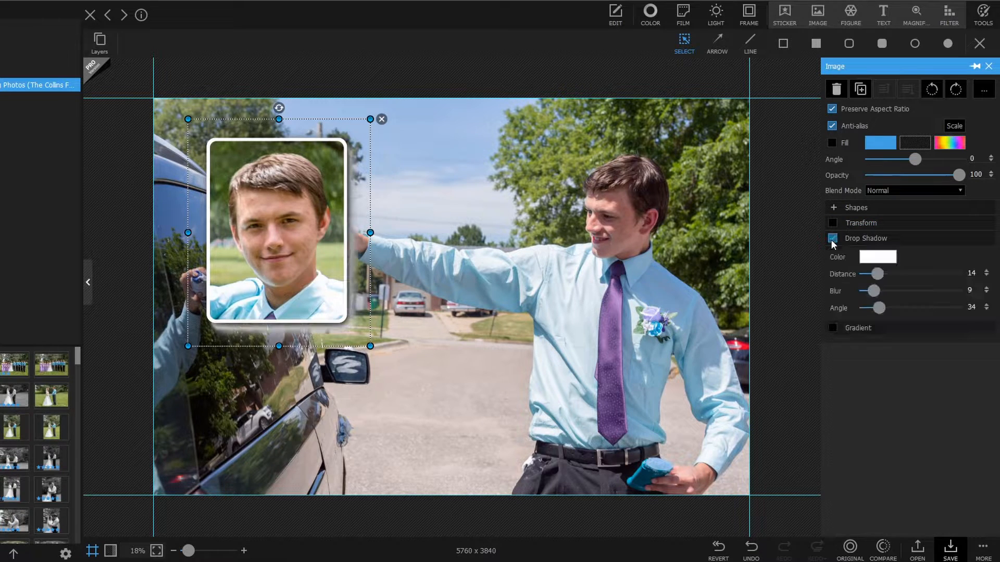
{"action": "left_click_drag", "start_coordinate": [878, 273], "coordinate": [954, 294]}
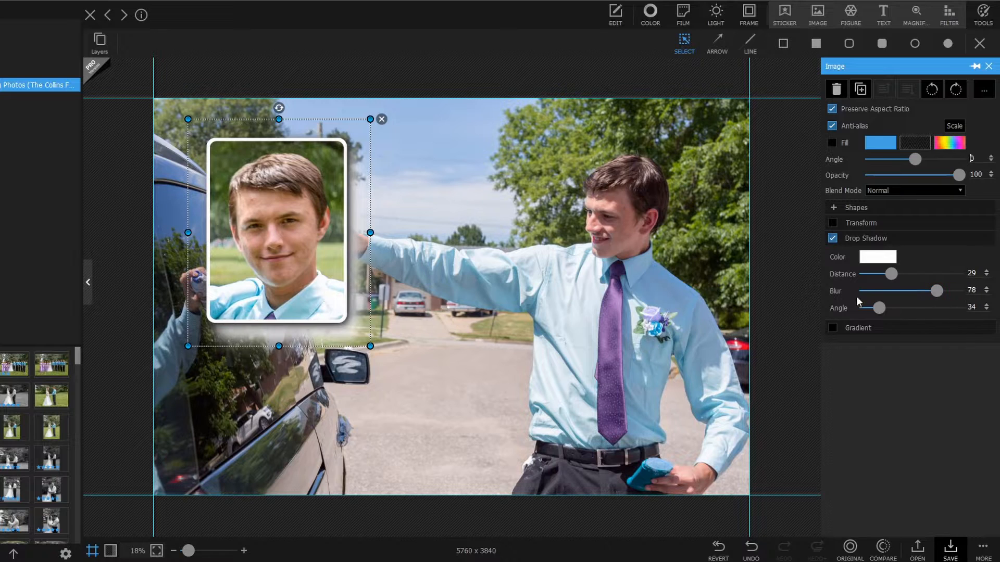
{"action": "left_click", "coordinate": [833, 328]}
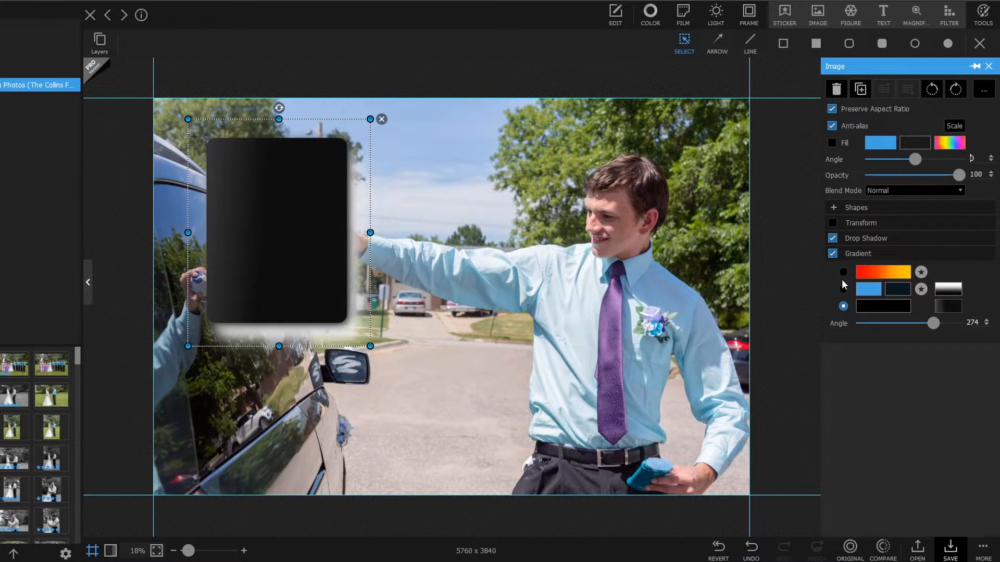
{"action": "left_click", "coordinate": [835, 255]}
- Try the portrait's Transform perspective presets and apply a trapezoid shape with a narrower top edge
{"action": "left_click", "coordinate": [835, 223]}
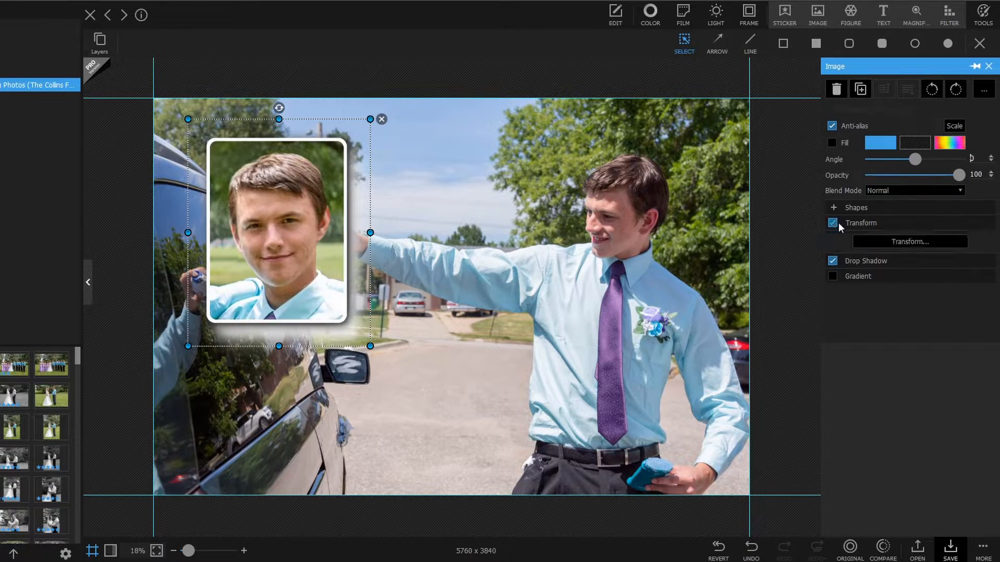
{"action": "left_click", "coordinate": [885, 243]}
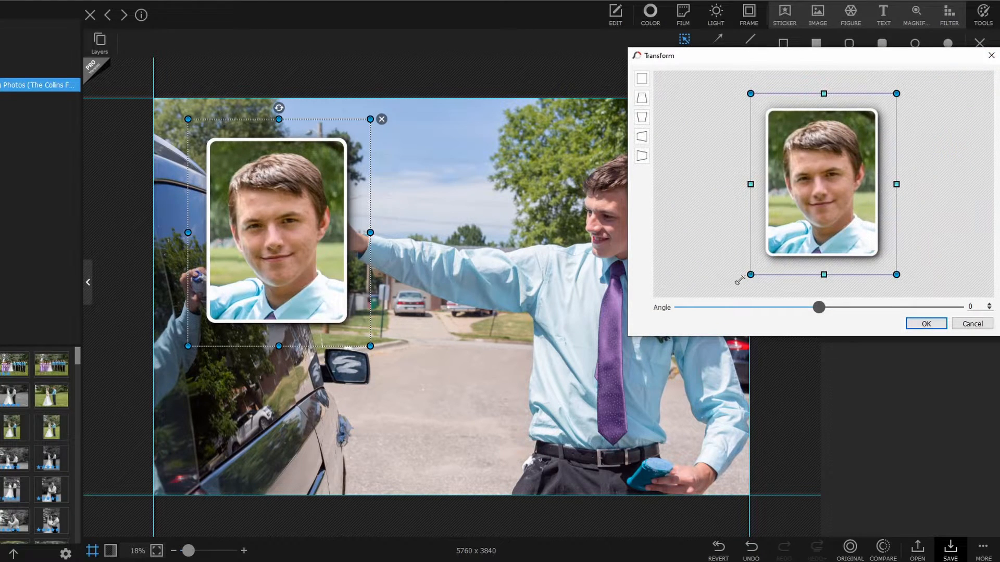
{"action": "left_click", "coordinate": [642, 137]}
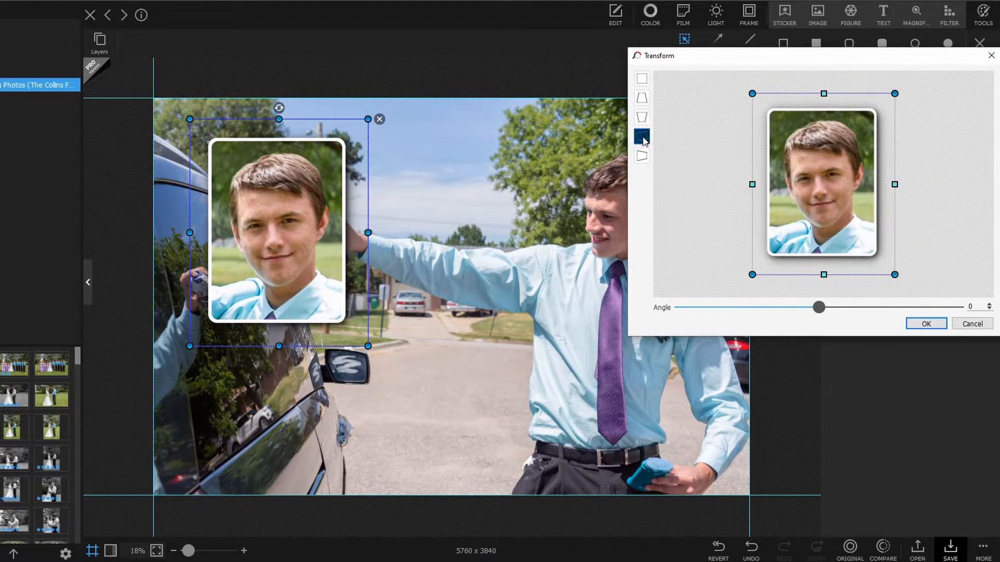
{"action": "left_click", "coordinate": [641, 117]}
{"action": "left_click", "coordinate": [642, 98]}
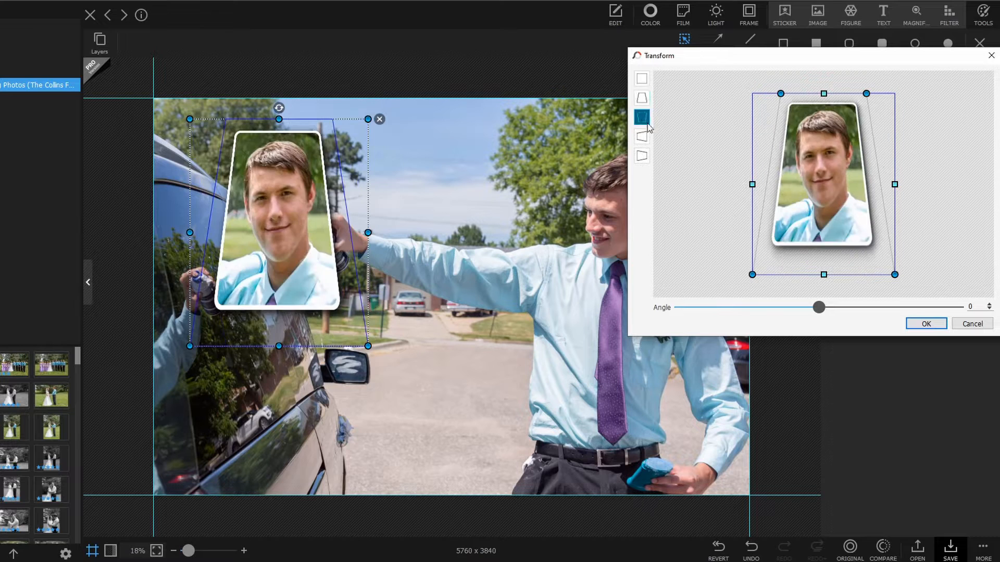
{"action": "left_click", "coordinate": [926, 323]}
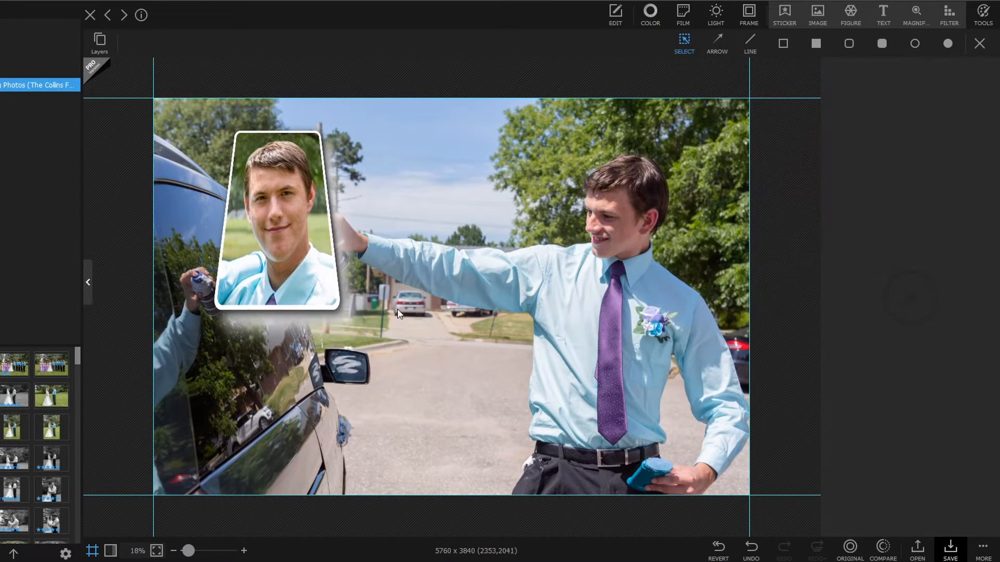
- Delete the inserted portrait from the photo
{"action": "left_click", "coordinate": [271, 236]}
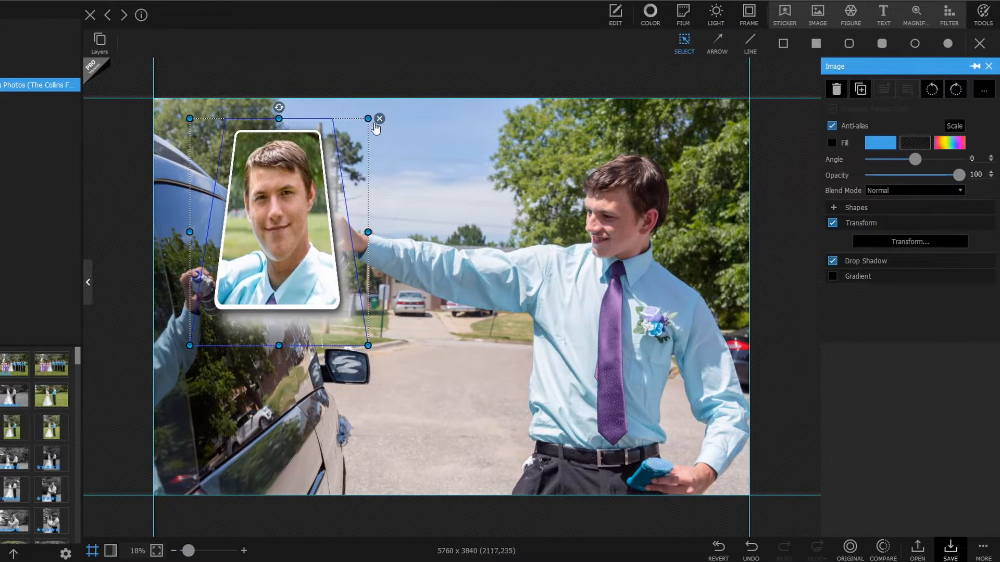
{"action": "key", "text": "Delete"}
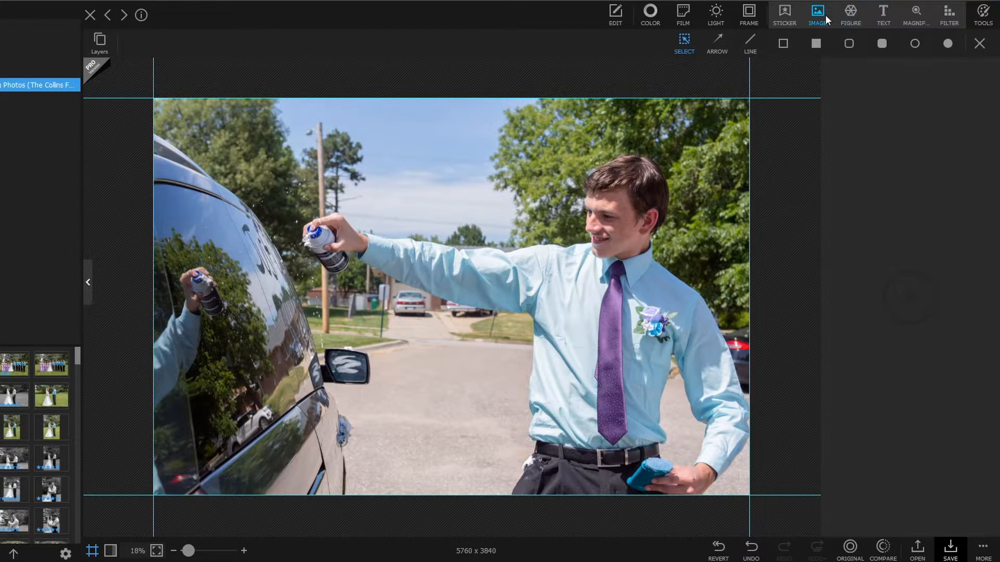
- Insert an outlined diamond figure, enlarge it, and place it over the outstretched arm and driveway
{"action": "left_click", "coordinate": [856, 14]}
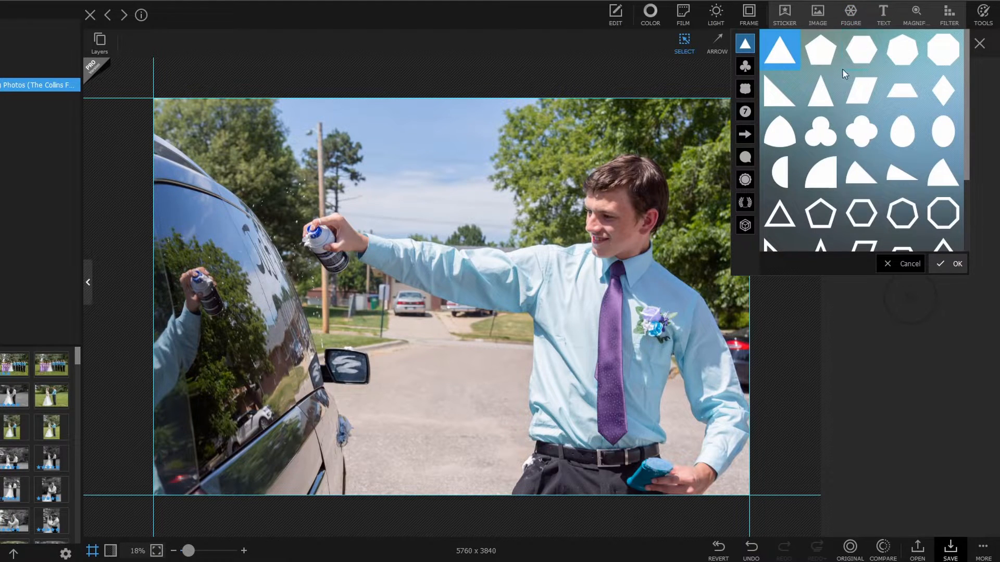
{"action": "scroll", "coordinate": [924, 110], "scroll_direction": "down", "scroll_amount": 2}
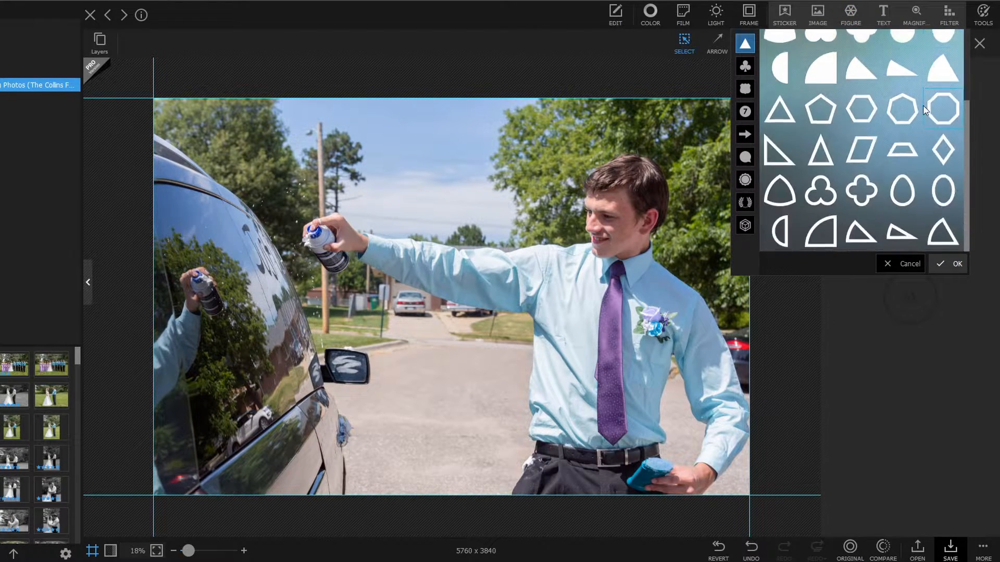
{"action": "left_click", "coordinate": [941, 150]}
{"action": "left_click", "coordinate": [944, 263]}
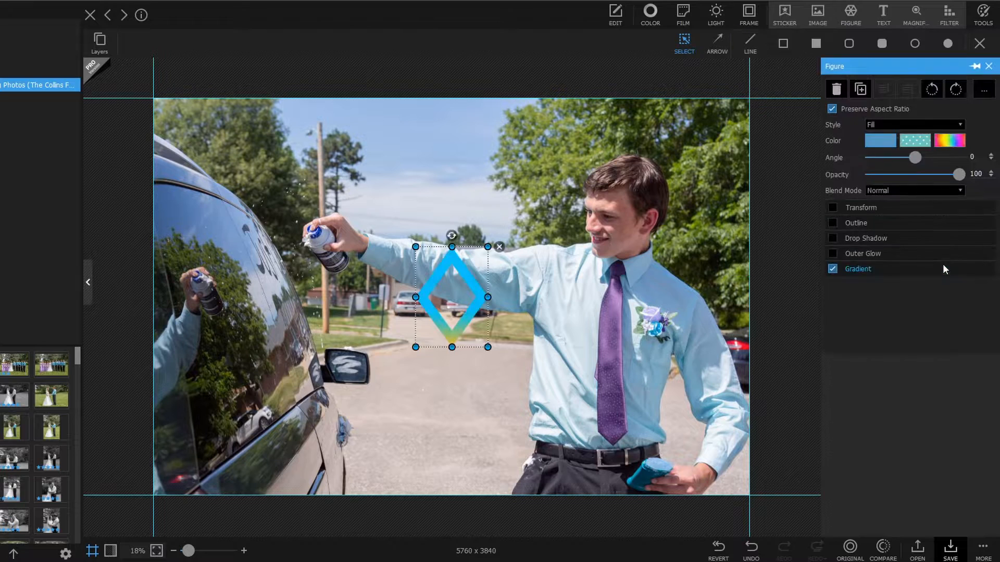
{"action": "left_click_drag", "start_coordinate": [415, 247], "coordinate": [305, 96]}
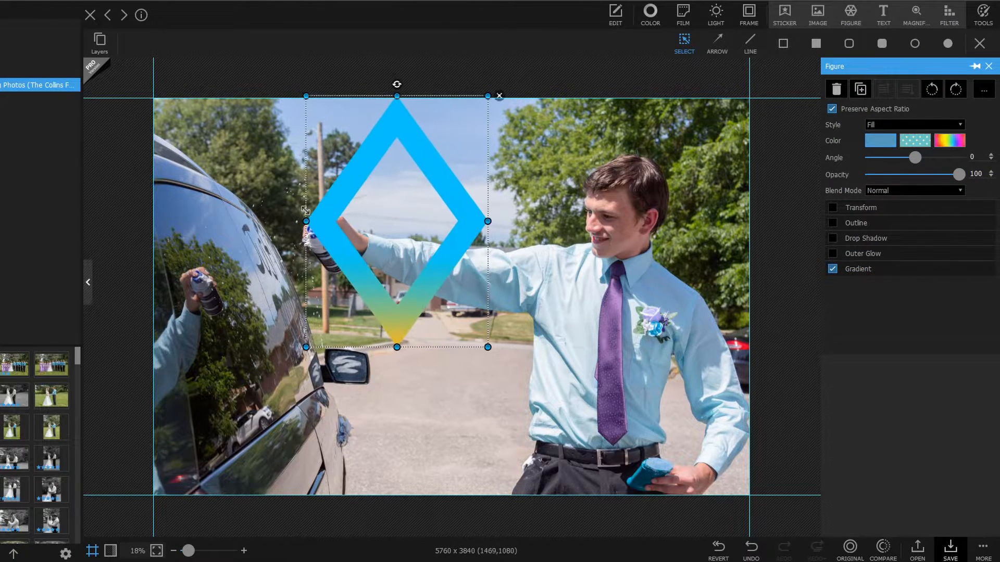
{"action": "left_click", "coordinate": [357, 241]}
{"action": "left_click_drag", "start_coordinate": [358, 242], "coordinate": [386, 311]}
- Compare the diamond's gradient types and apply the grey-to-white shaded gradient
{"action": "left_click", "coordinate": [863, 269]}
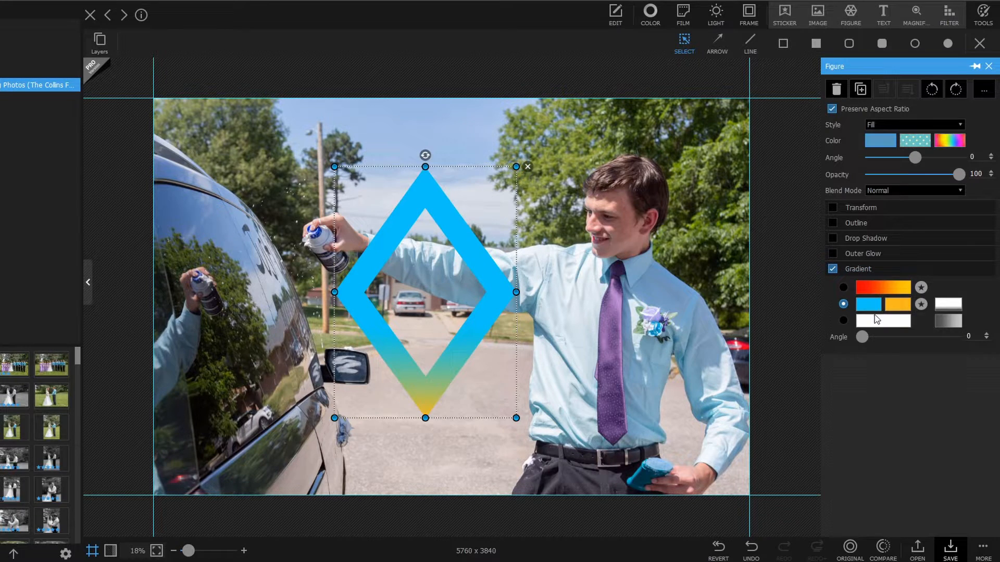
{"action": "left_click", "coordinate": [843, 288]}
{"action": "left_click", "coordinate": [843, 304]}
{"action": "left_click", "coordinate": [843, 321]}
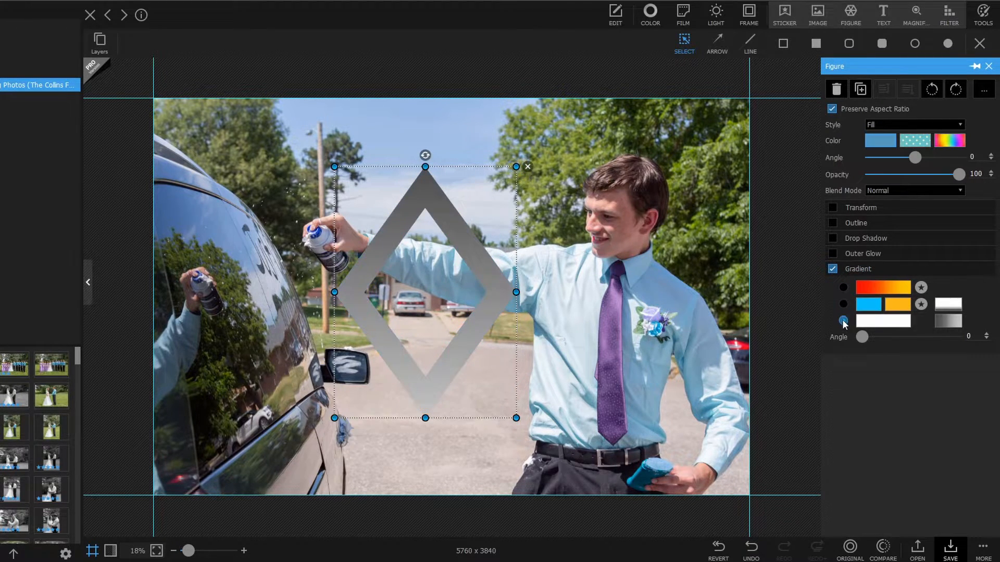
{"action": "left_click", "coordinate": [990, 67]}
- Browse the figure categories available for inserting, from basic shapes through arrows and speech bubbles to round figures
{"action": "left_click", "coordinate": [852, 15]}
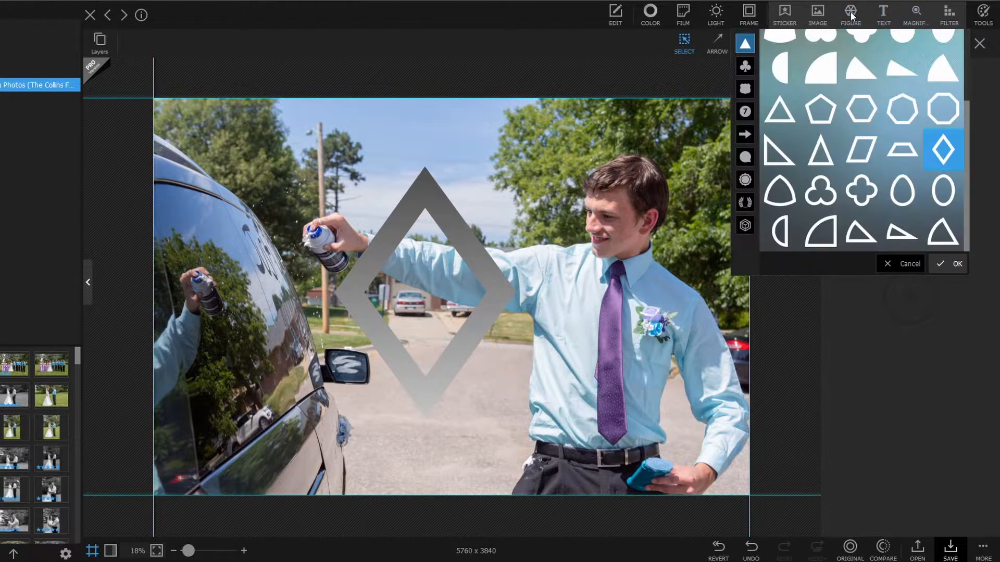
{"action": "scroll", "coordinate": [921, 187], "scroll_direction": "up", "scroll_amount": 3}
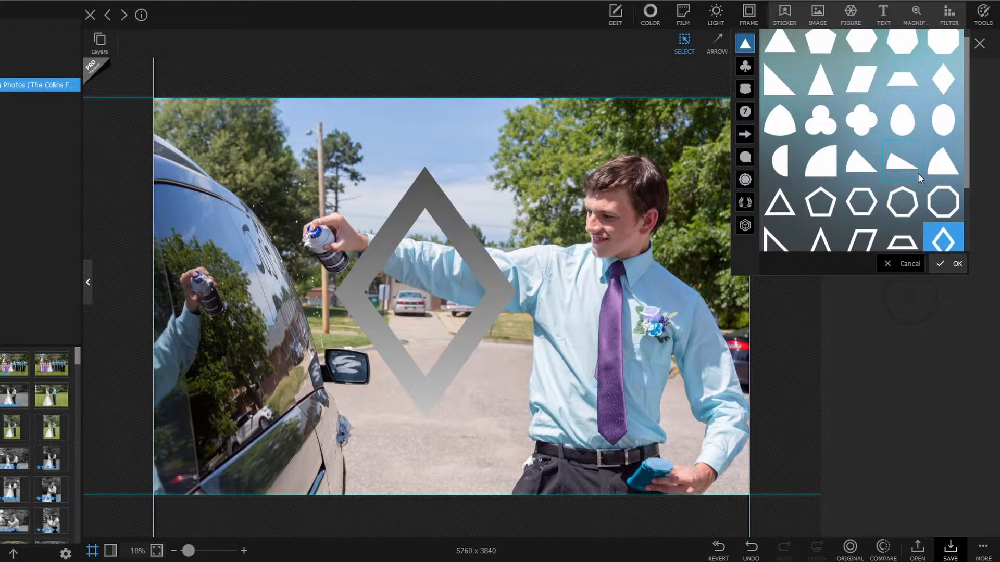
{"action": "left_click", "coordinate": [745, 66]}
{"action": "left_click", "coordinate": [745, 89]}
{"action": "left_click", "coordinate": [745, 111]}
{"action": "left_click", "coordinate": [746, 134]}
{"action": "left_click", "coordinate": [745, 156]}
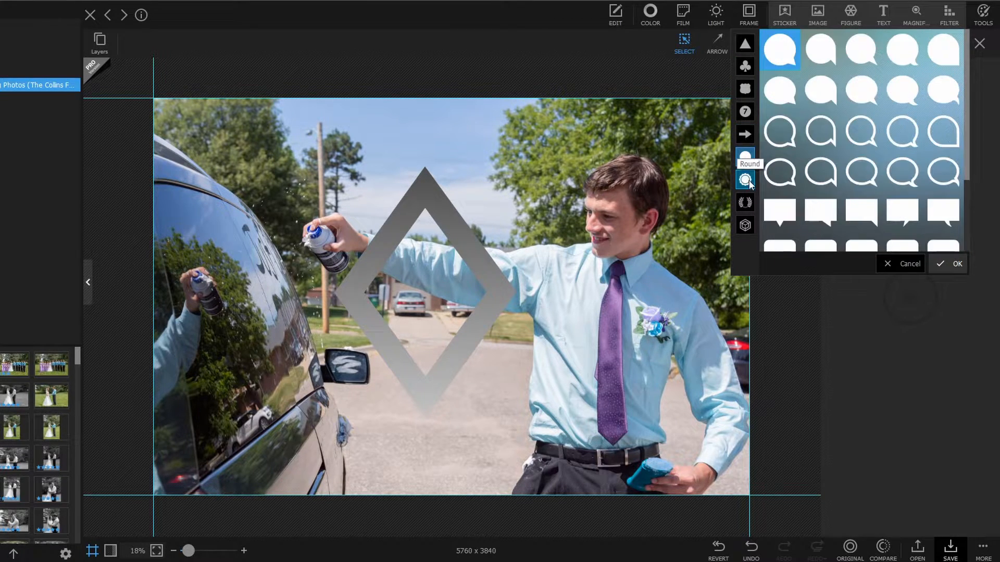
{"action": "left_click", "coordinate": [745, 180]}
- Insert an outlined right-pointing arrow figure over the man's head and color it black
{"action": "left_click", "coordinate": [745, 140]}
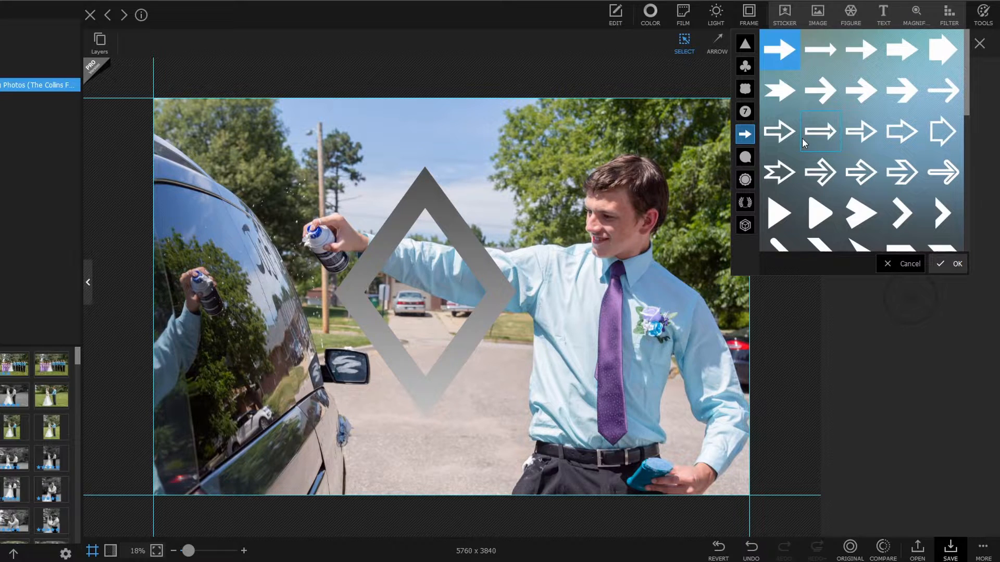
{"action": "left_click", "coordinate": [812, 176]}
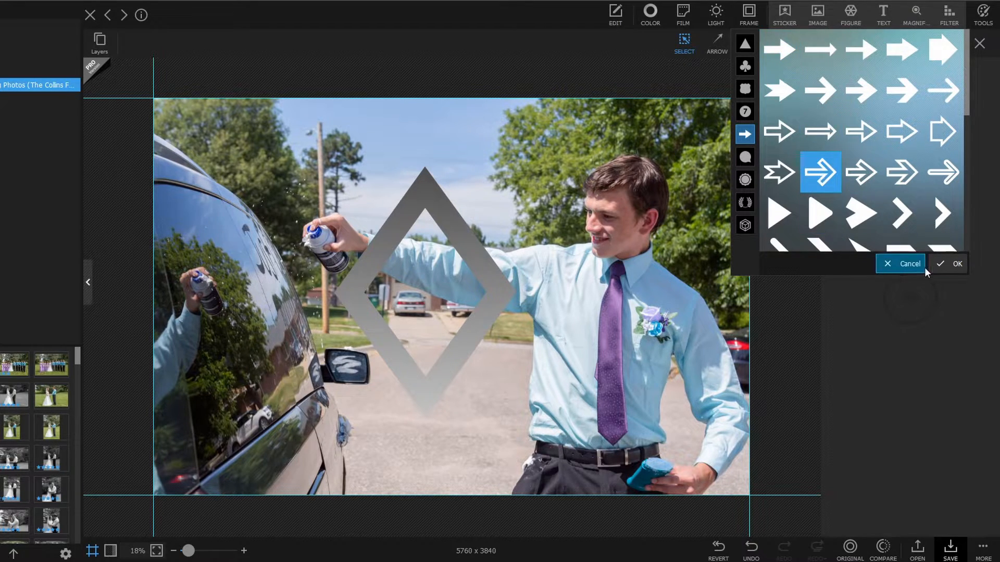
{"action": "left_click", "coordinate": [944, 265]}
{"action": "left_click_drag", "start_coordinate": [458, 291], "coordinate": [653, 154]}
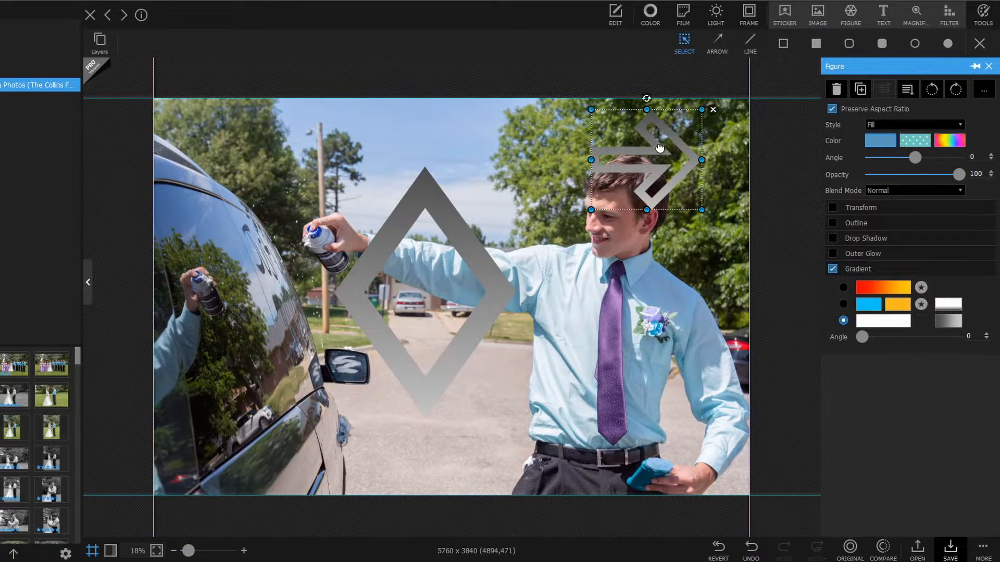
{"action": "left_click", "coordinate": [889, 136]}
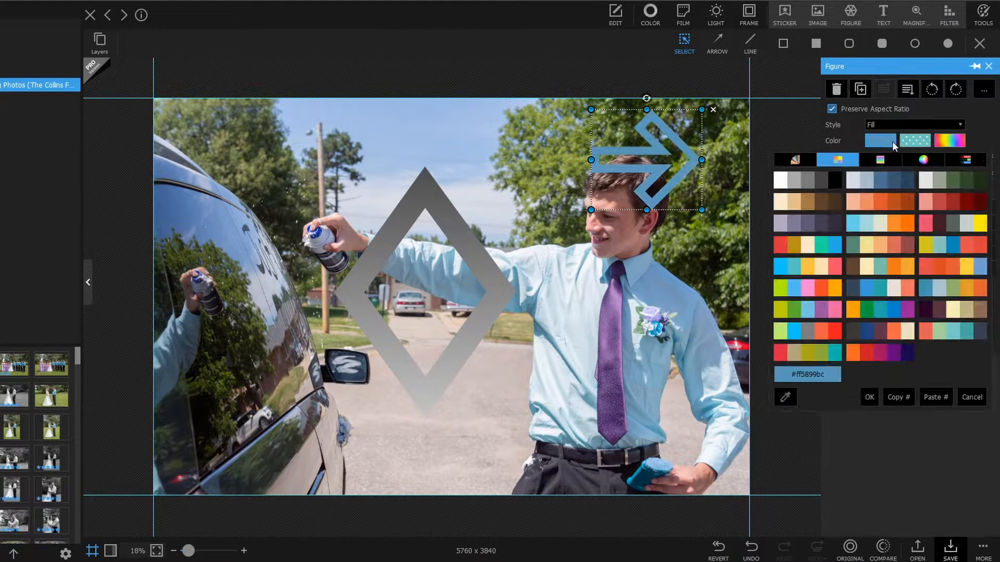
{"action": "left_click", "coordinate": [834, 180]}
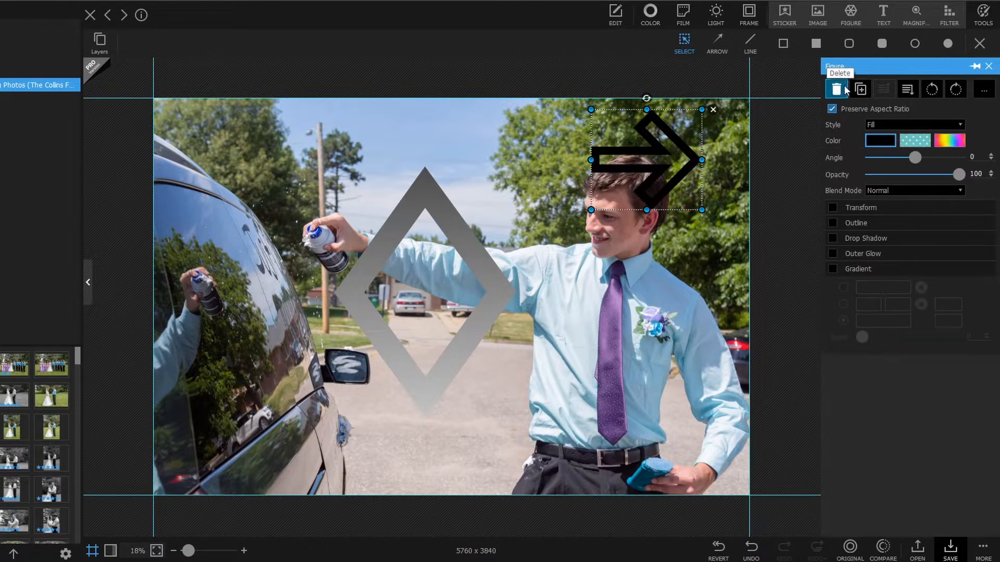
{"action": "left_click", "coordinate": [846, 15]}
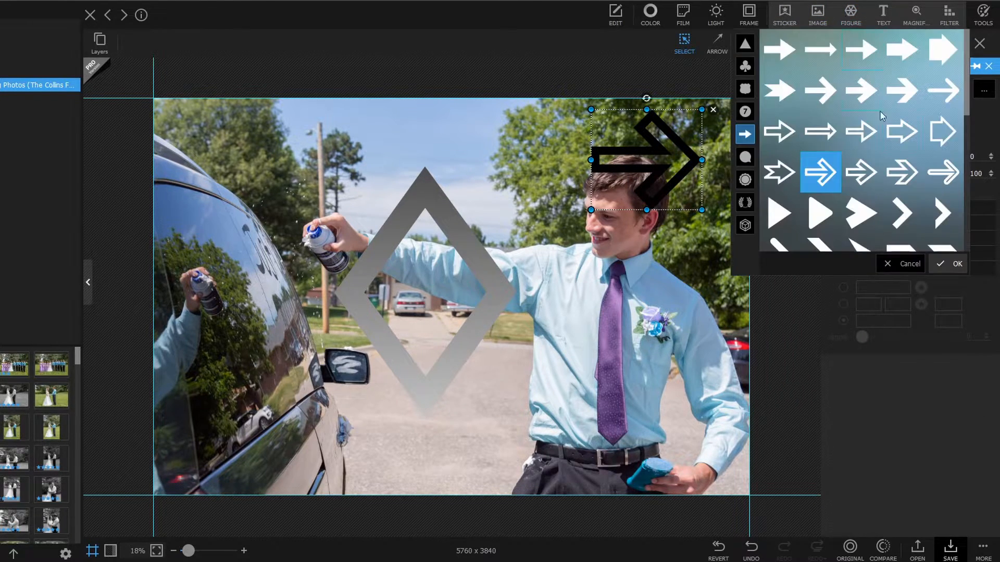
{"action": "left_click", "coordinate": [859, 99]}
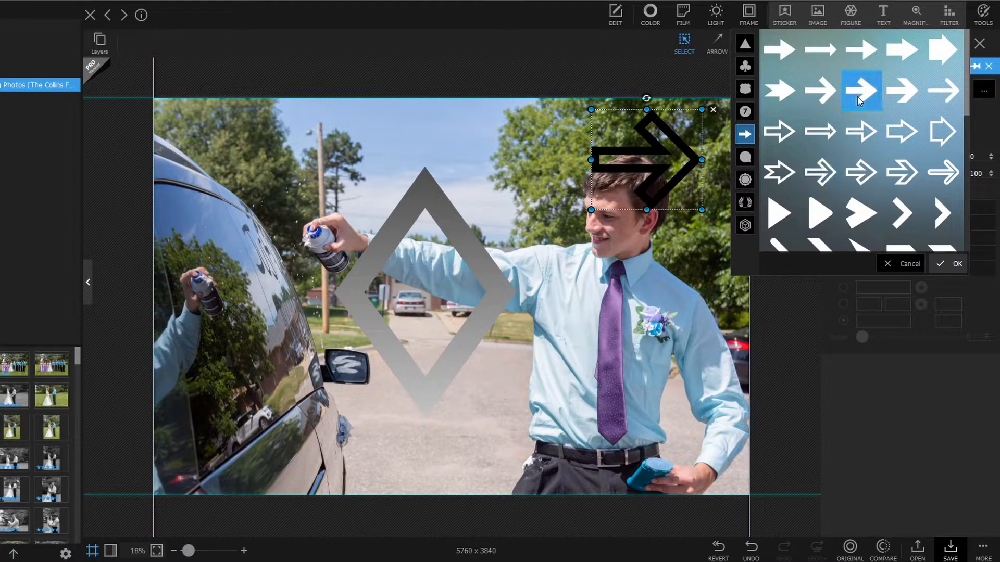
{"action": "left_click", "coordinate": [910, 263]}
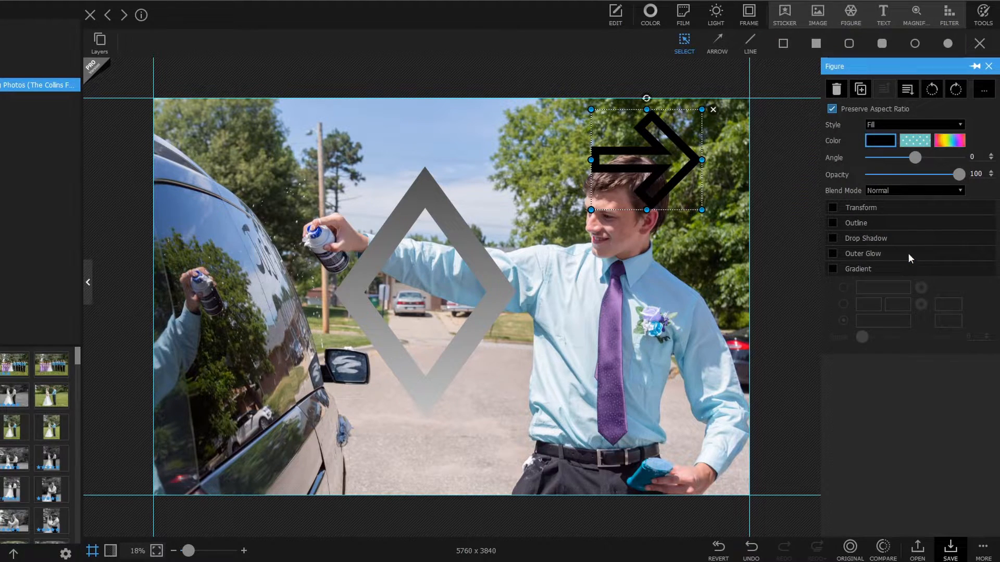
- Choose a thick solid right-pointing block arrow from the arrow figures for inserting
{"action": "left_click", "coordinate": [852, 24]}
{"action": "left_click", "coordinate": [902, 90]}
{"action": "left_click", "coordinate": [901, 49]}
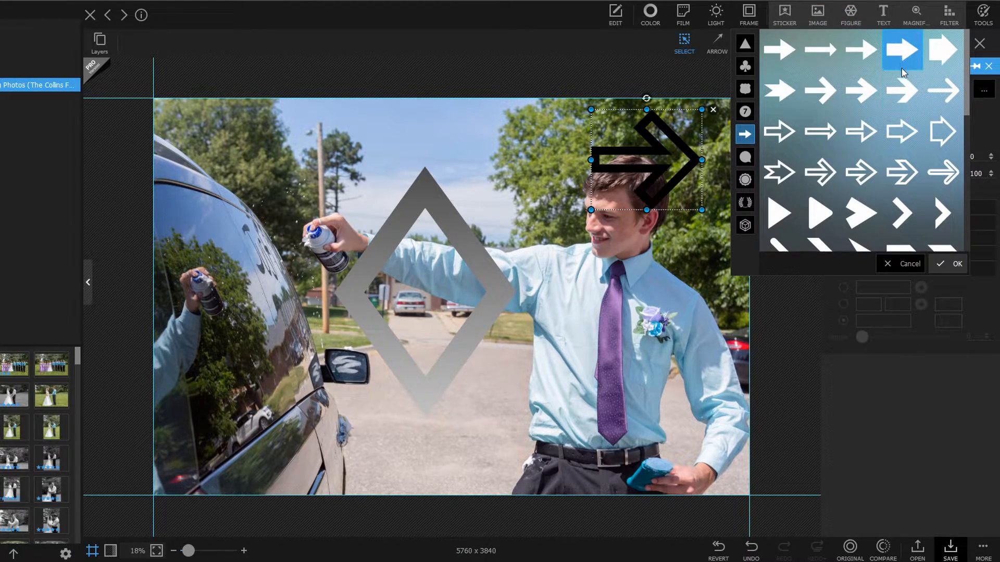
- Insert a solid right-pointing arrow, move it toward the middle of the photo, and fill it with cream color #fdeacb
{"action": "left_click", "coordinate": [947, 264]}
{"action": "left_click_drag", "start_coordinate": [442, 302], "coordinate": [552, 305]}
{"action": "left_click", "coordinate": [880, 141]}
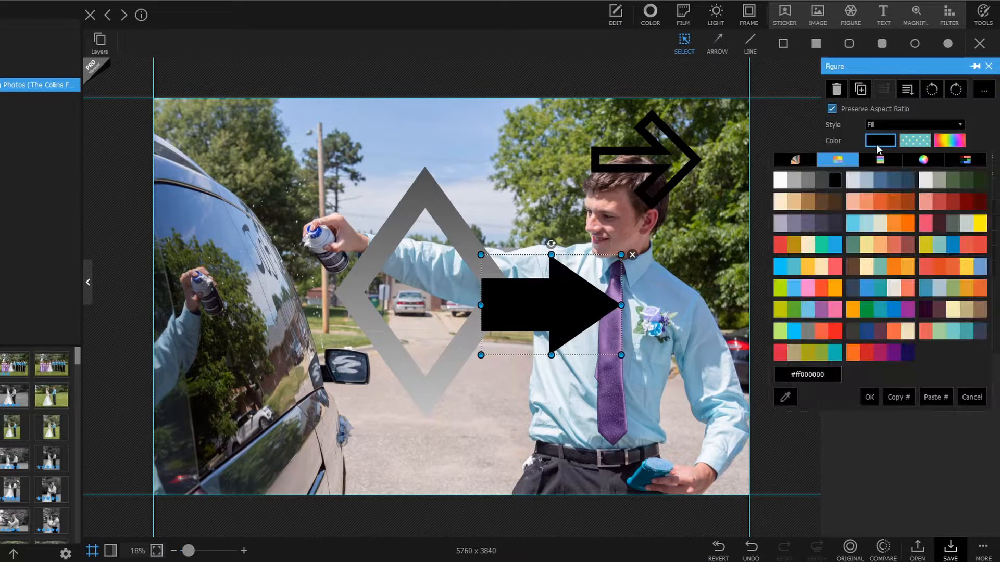
{"action": "left_click", "coordinate": [781, 201]}
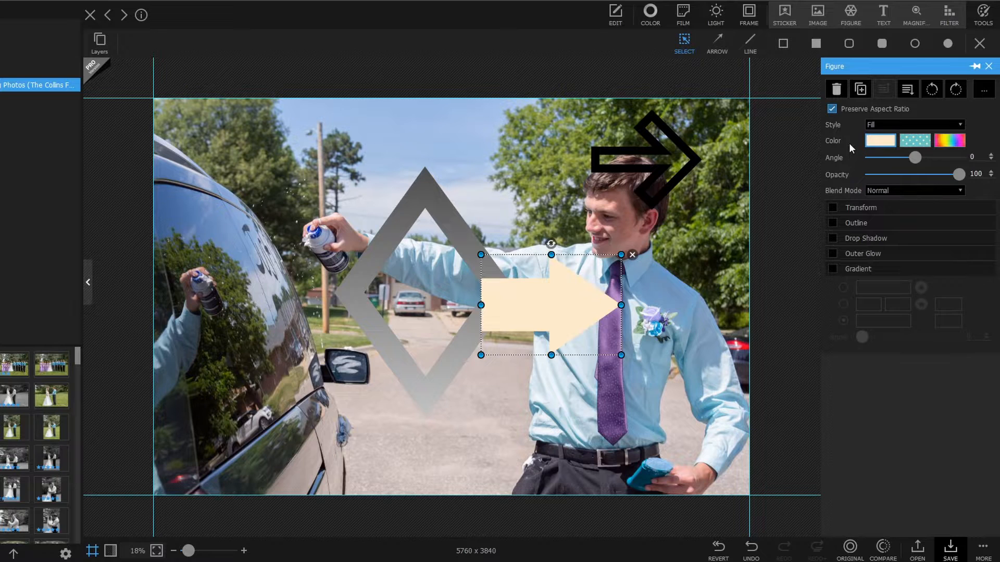
- Examine the arrow's color selection modes, from the swatch palettes to the spectrum, color wheel and RGB sliders
{"action": "left_click", "coordinate": [870, 144]}
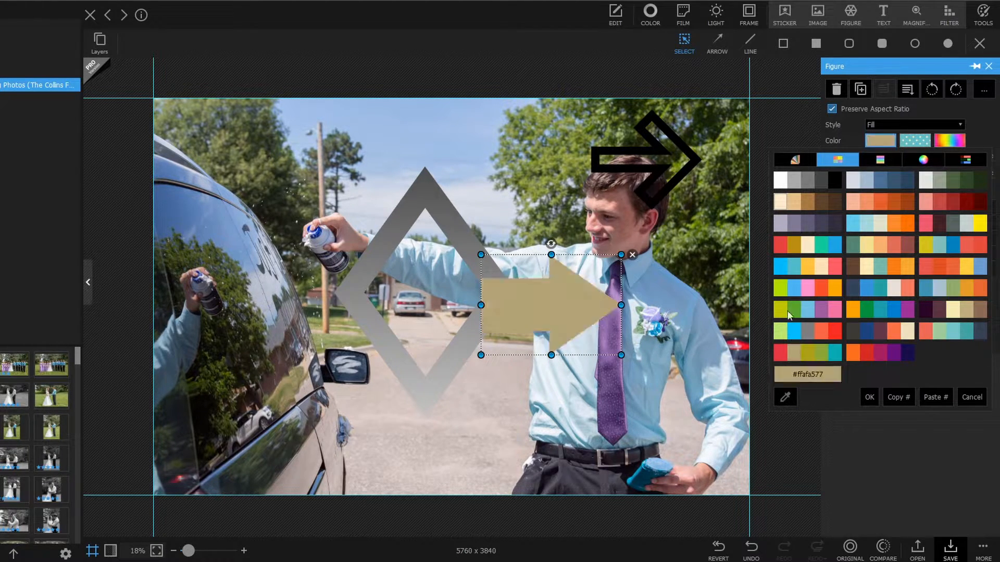
{"action": "left_click", "coordinate": [795, 159]}
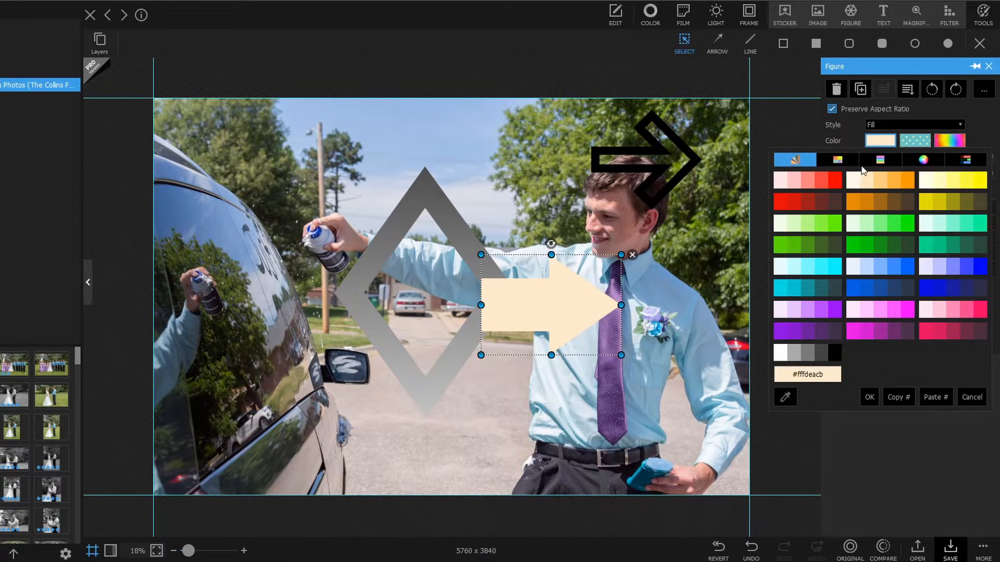
{"action": "left_click", "coordinate": [838, 160]}
{"action": "left_click", "coordinate": [882, 162]}
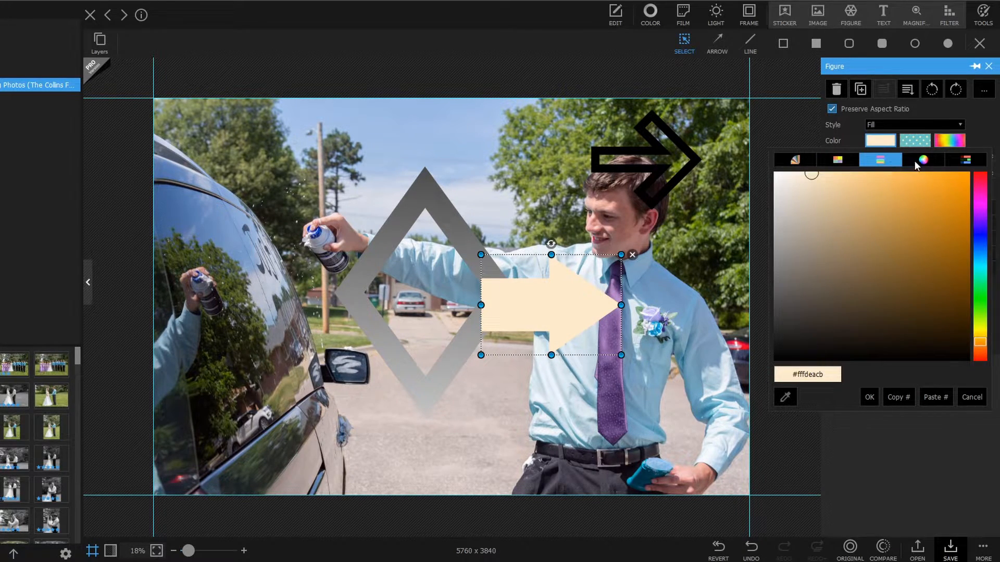
{"action": "left_click", "coordinate": [917, 164]}
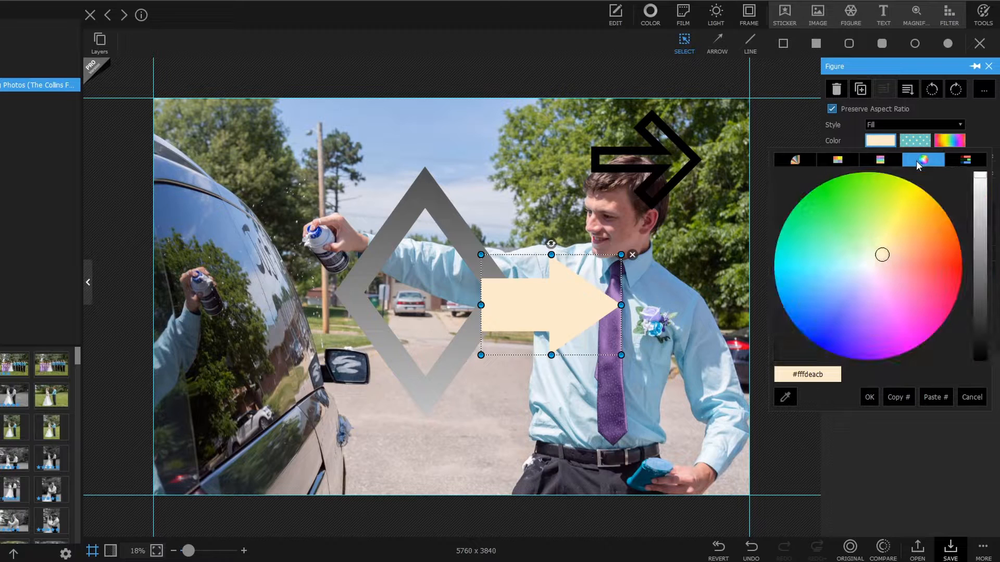
{"action": "left_click", "coordinate": [960, 160]}
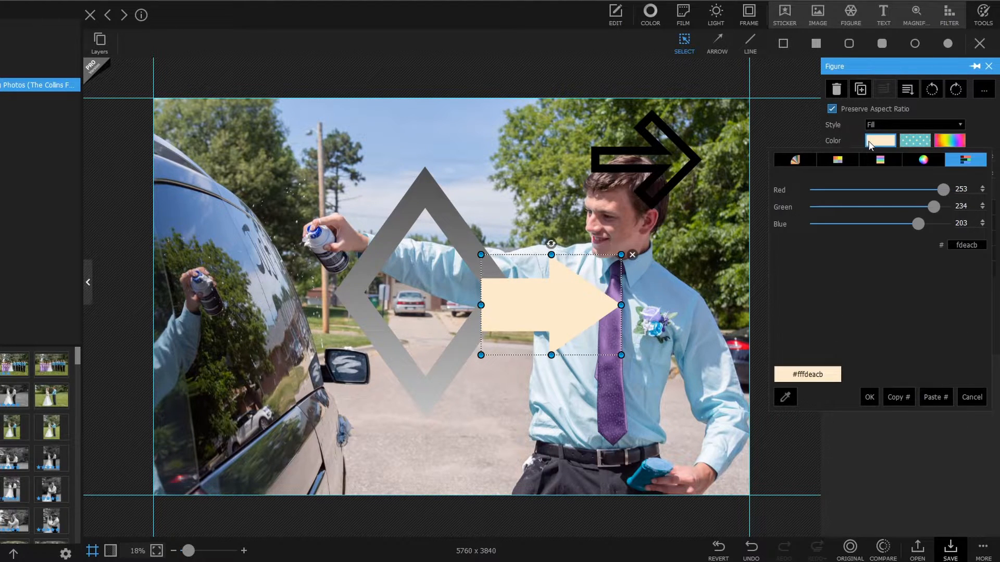
- Try sampling dark grey #4f4f4f from the screen as the arrow's fill color with the eyedropper
{"action": "left_click", "coordinate": [785, 397]}
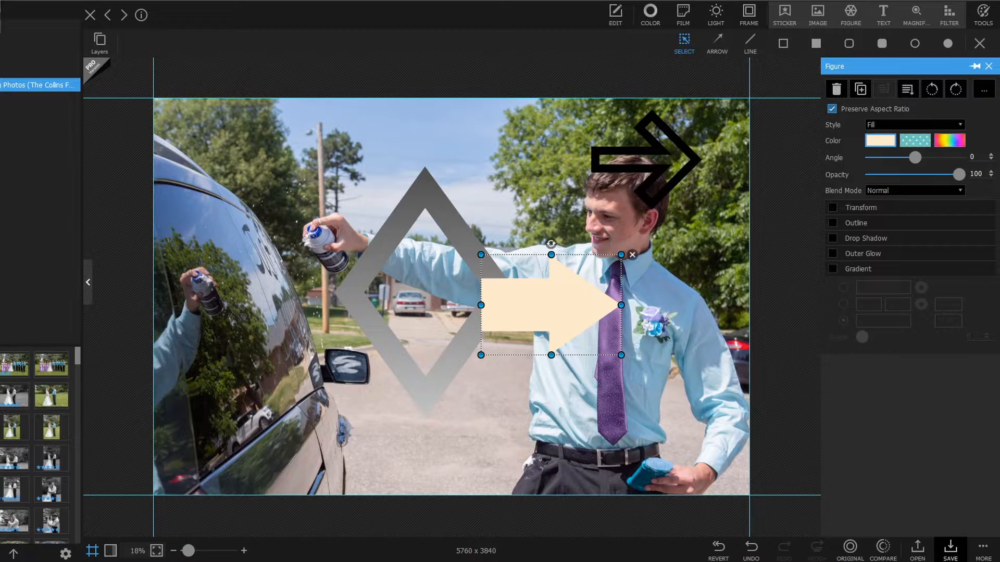
{"action": "left_click", "coordinate": [2, 3]}
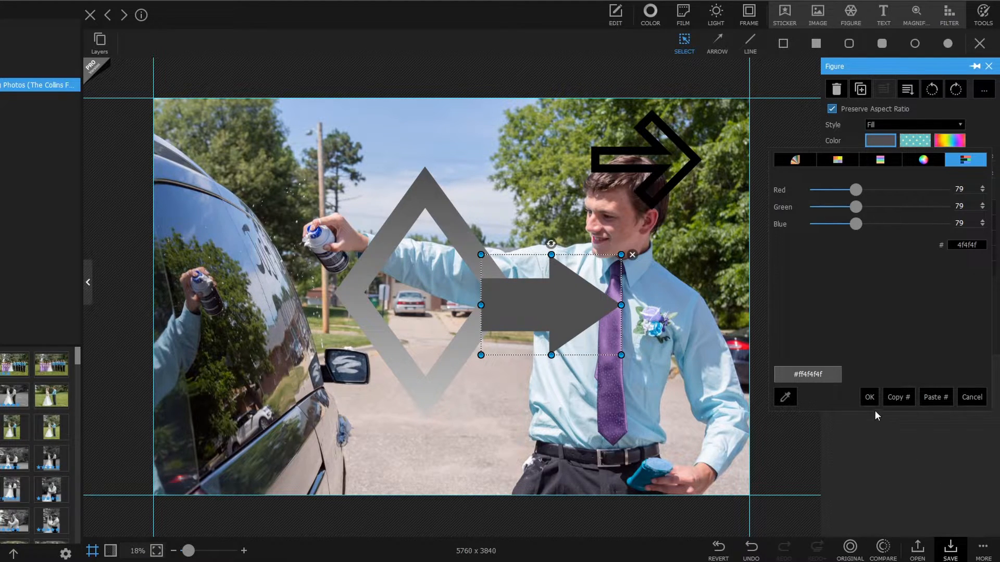
{"action": "left_click", "coordinate": [971, 397]}
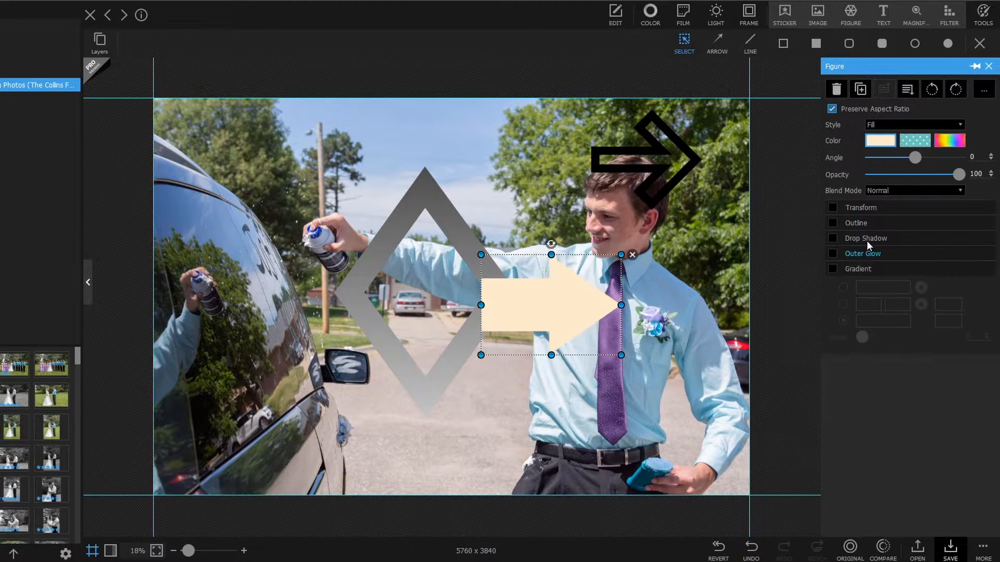
- Revert all edits on the photo and add a text object over the trees in its upper-left area
{"action": "left_click", "coordinate": [719, 556]}
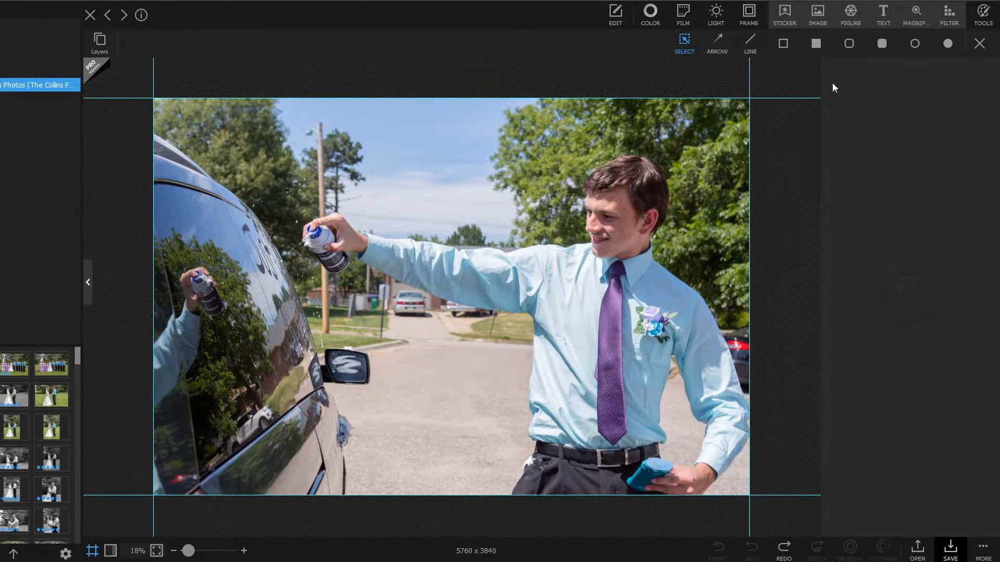
{"action": "left_click", "coordinate": [883, 16]}
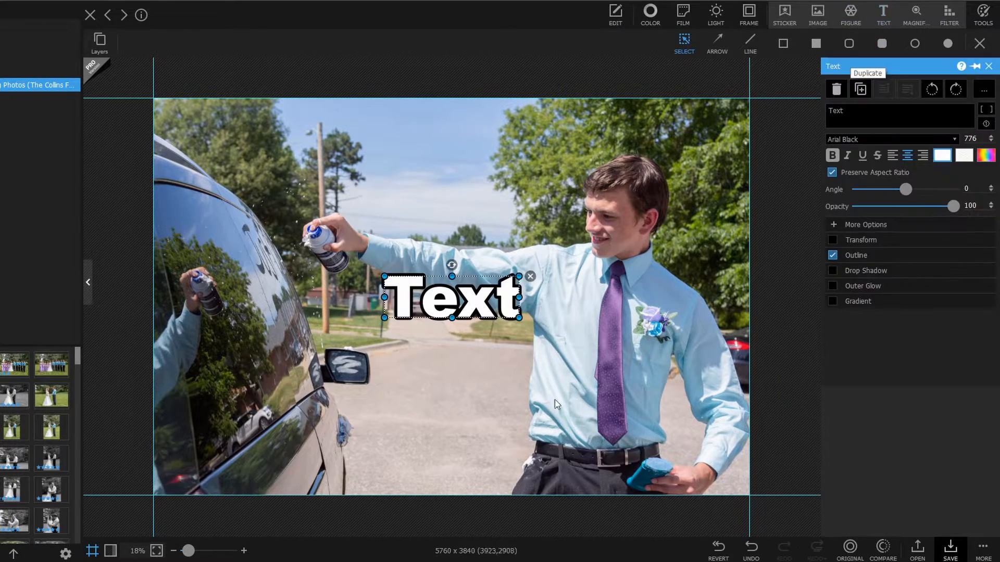
{"action": "left_click_drag", "start_coordinate": [475, 295], "coordinate": [256, 95]}
{"action": "left_click_drag", "start_coordinate": [260, 127], "coordinate": [264, 141]}
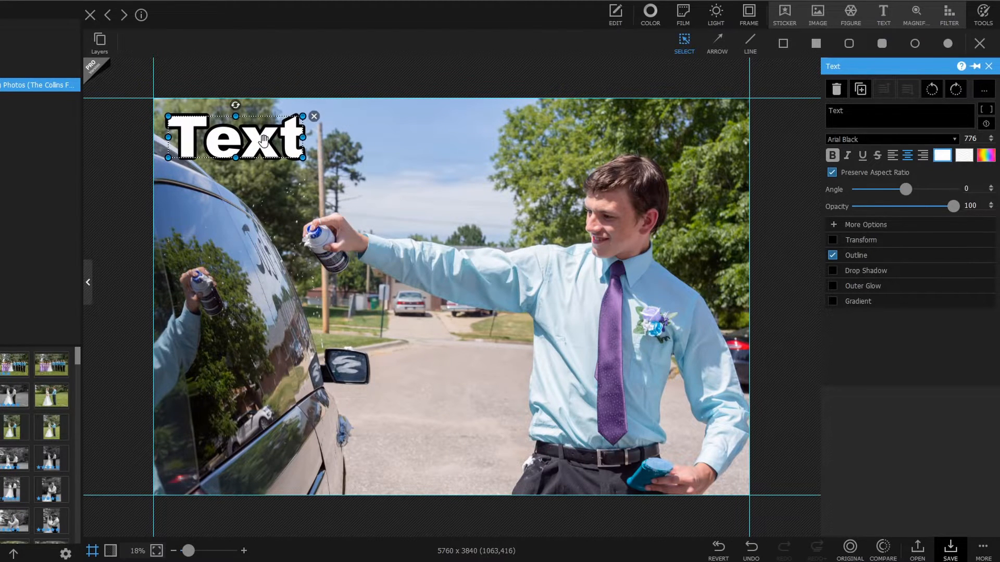
- Replace the placeholder wording with "Youtube" and reposition the text so it fits inside the photo's upper-left area
{"action": "left_click_drag", "start_coordinate": [864, 113], "coordinate": [774, 114]}
{"action": "type", "text": "Youtube"}
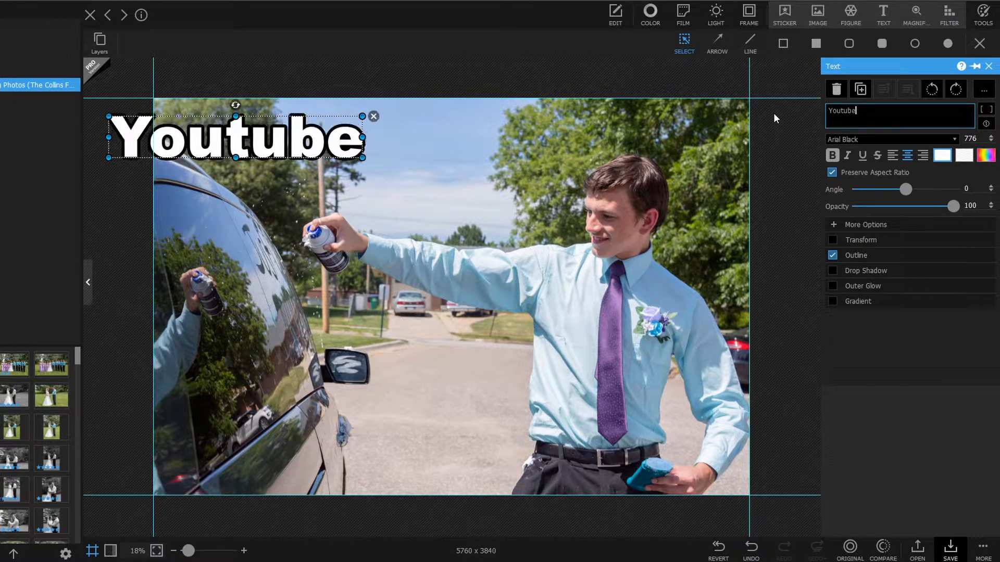
{"action": "left_click_drag", "start_coordinate": [260, 125], "coordinate": [316, 120]}
- Browse the available fonts, previewing ones such as Bernard MT Condensed, Corbel Light and Courier New on the "Youtube" text
{"action": "left_click", "coordinate": [860, 140]}
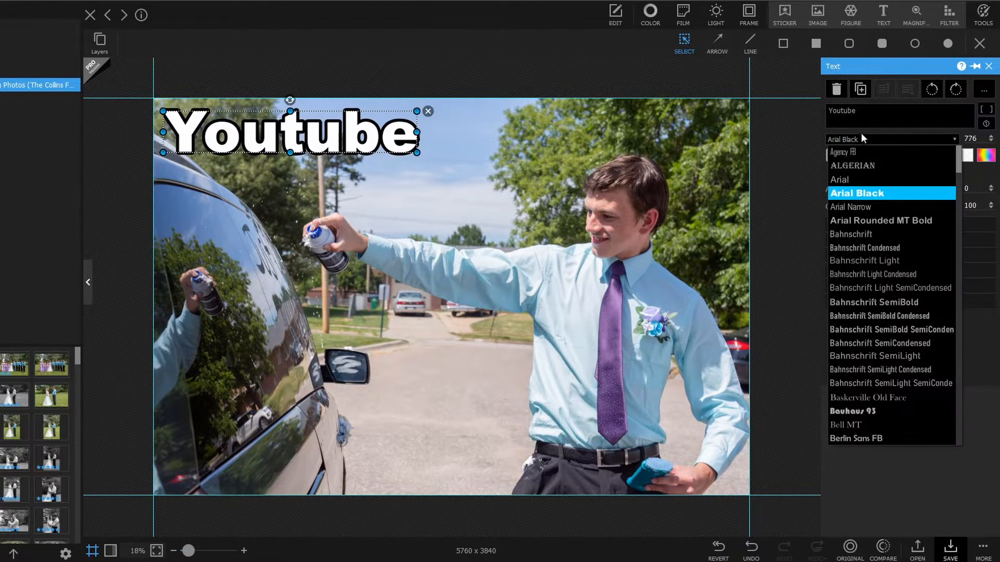
{"action": "scroll", "coordinate": [913, 385], "scroll_direction": "down", "scroll_amount": 7}
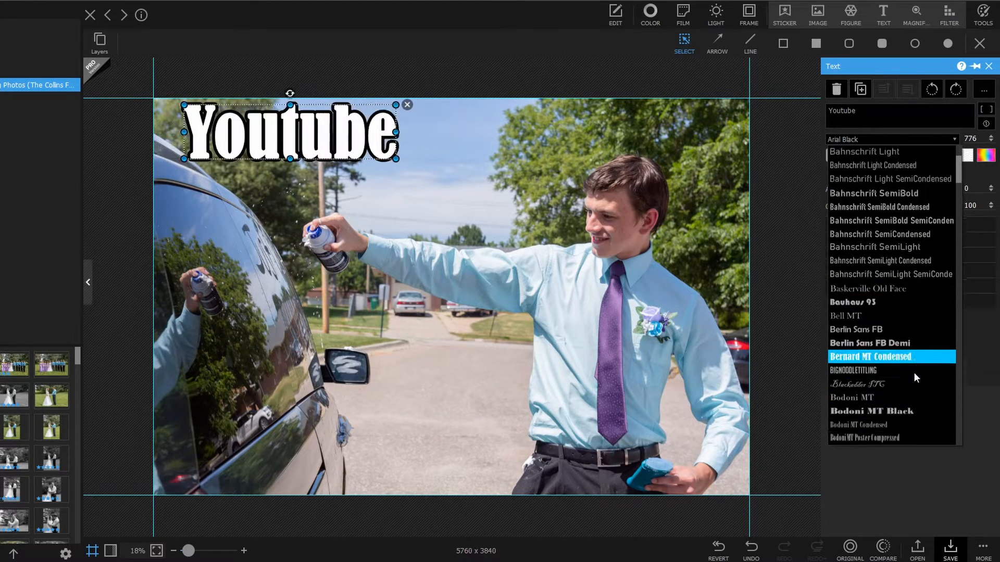
{"action": "scroll", "coordinate": [909, 391], "scroll_direction": "down", "scroll_amount": 5}
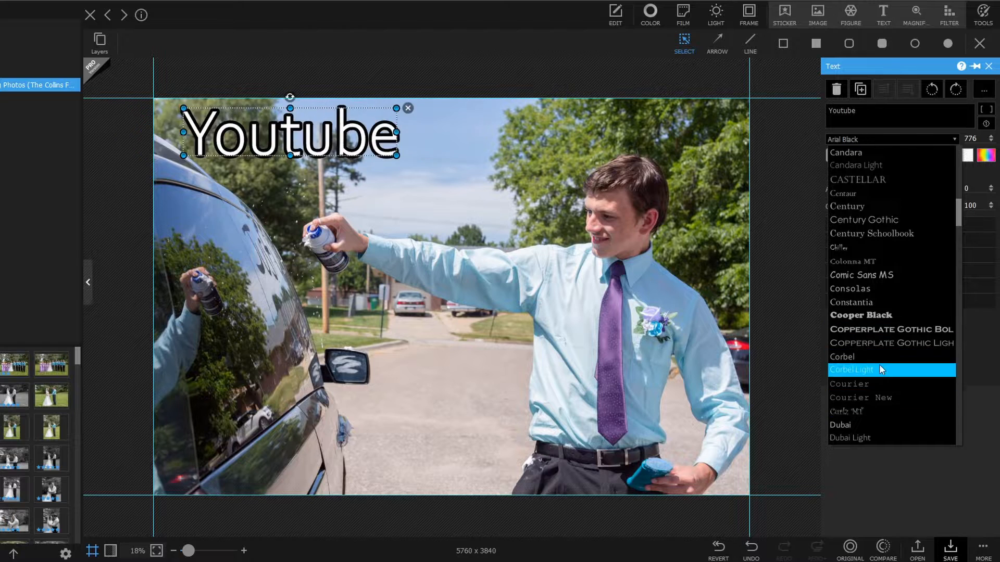
{"action": "scroll", "coordinate": [880, 362], "scroll_direction": "down", "scroll_amount": 1}
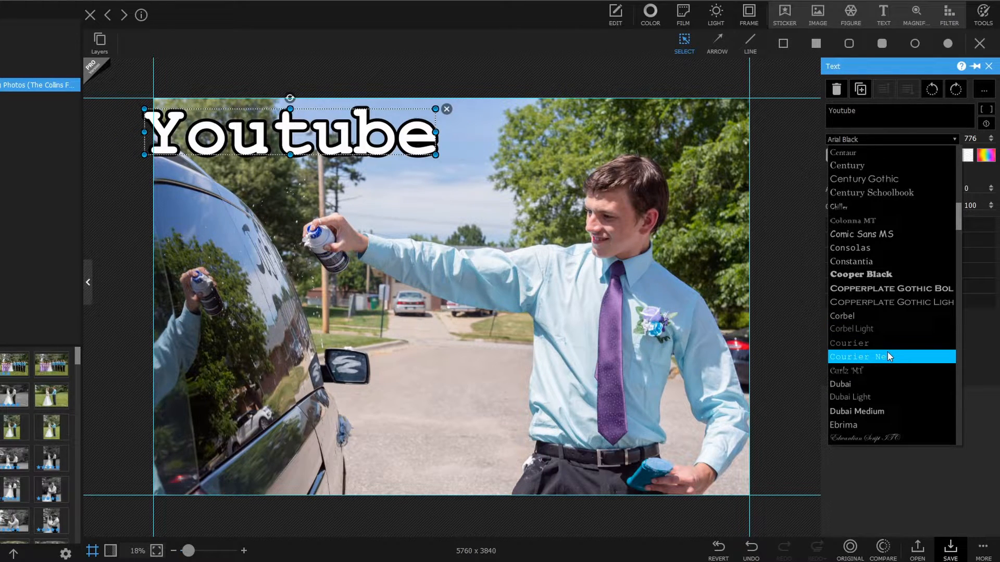
{"action": "scroll", "coordinate": [895, 342], "scroll_direction": "down", "scroll_amount": 3}
{"action": "scroll", "coordinate": [893, 346], "scroll_direction": "down", "scroll_amount": 1}
{"action": "left_click", "coordinate": [942, 138]}
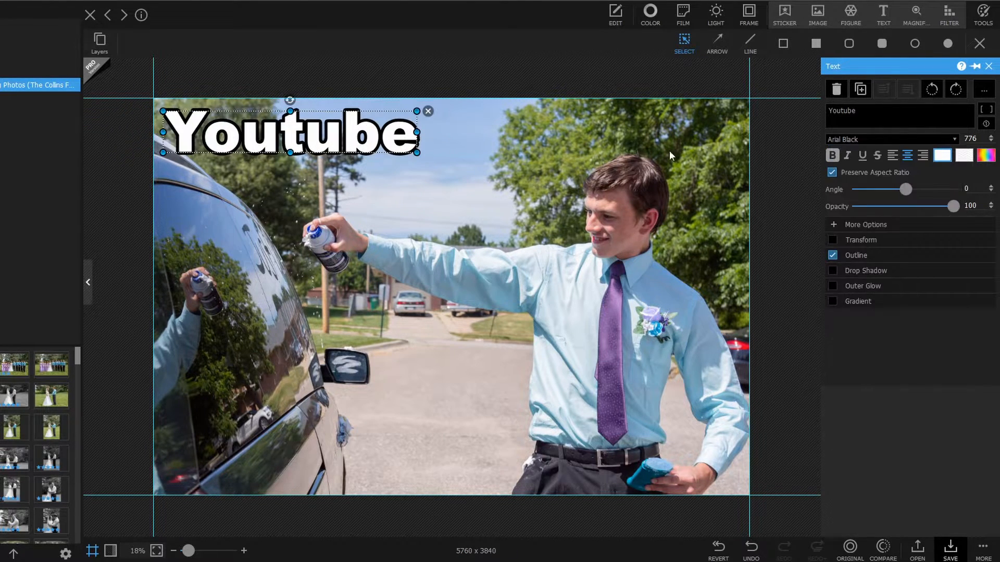
- Enlarge the "Youtube" text across the upper part of the photo to font size 1225, leaving italic off
{"action": "left_click_drag", "start_coordinate": [417, 153], "coordinate": [580, 228]}
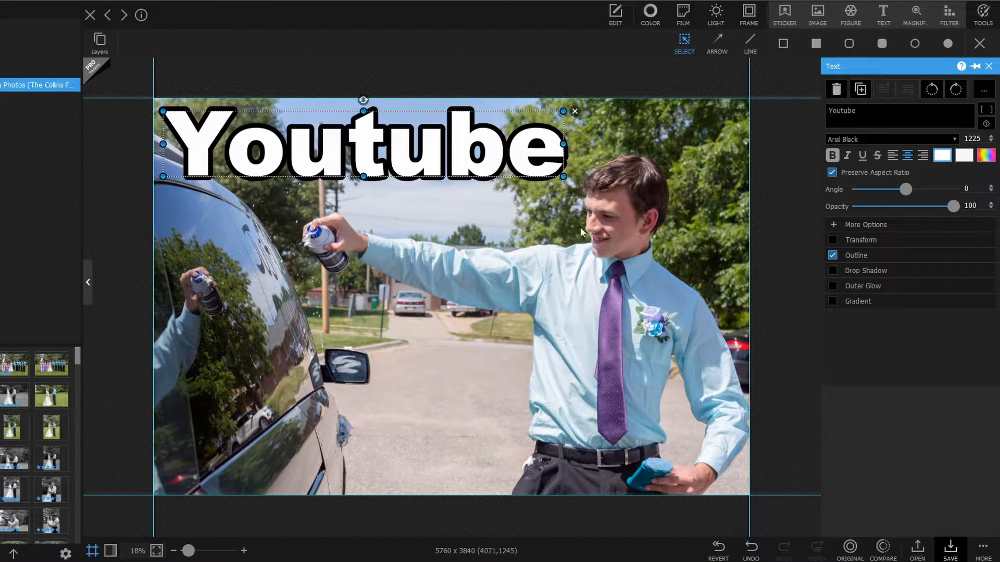
{"action": "left_click", "coordinate": [847, 155]}
{"action": "left_click", "coordinate": [847, 156]}
- Fill the "Youtube" text with a white wavy chevron pattern and switch its outline off and back on
{"action": "left_click", "coordinate": [964, 155]}
{"action": "left_click", "coordinate": [963, 155]}
{"action": "left_click", "coordinate": [964, 156]}
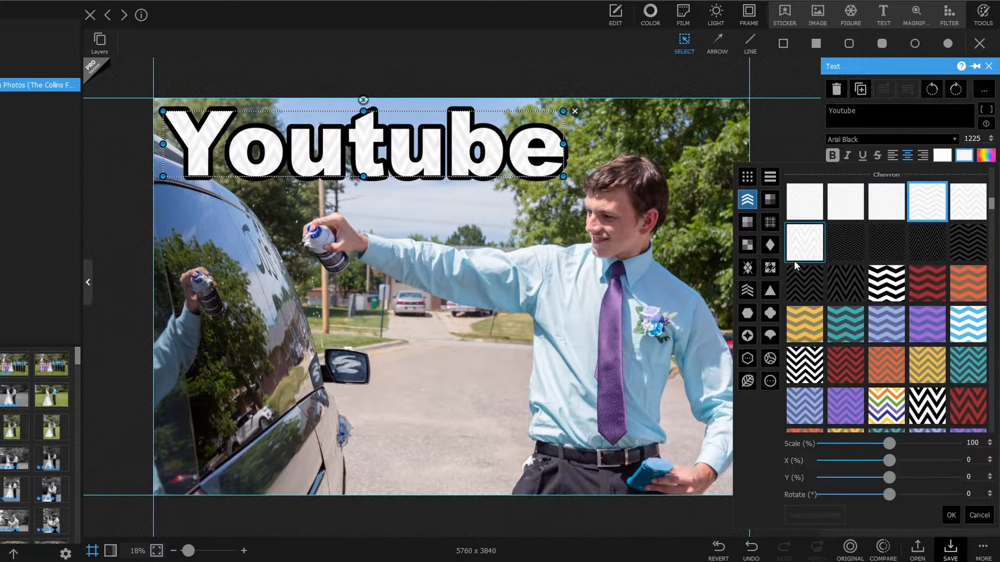
{"action": "left_click", "coordinate": [813, 141]}
{"action": "left_click", "coordinate": [544, 157]}
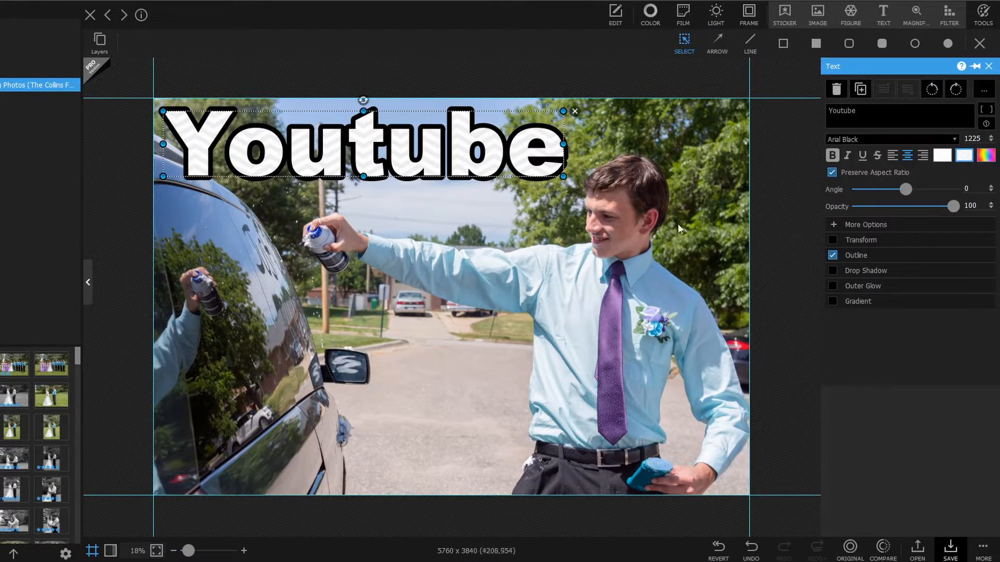
{"action": "left_click", "coordinate": [832, 255]}
{"action": "left_click", "coordinate": [833, 255]}
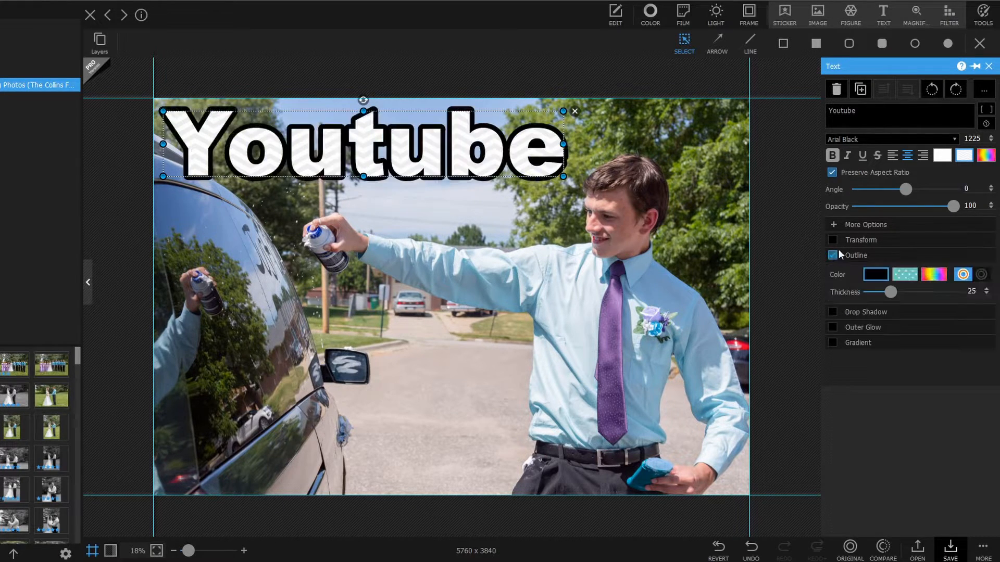
- Change the text's fill to the black-and-white fish scale pattern
{"action": "left_click", "coordinate": [965, 156]}
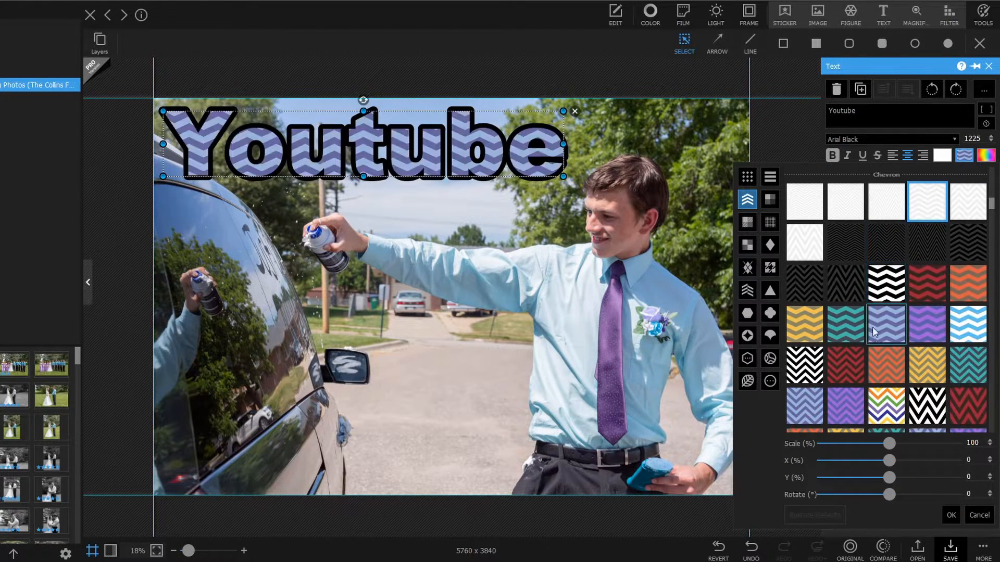
{"action": "scroll", "coordinate": [906, 322], "scroll_direction": "down", "scroll_amount": 2}
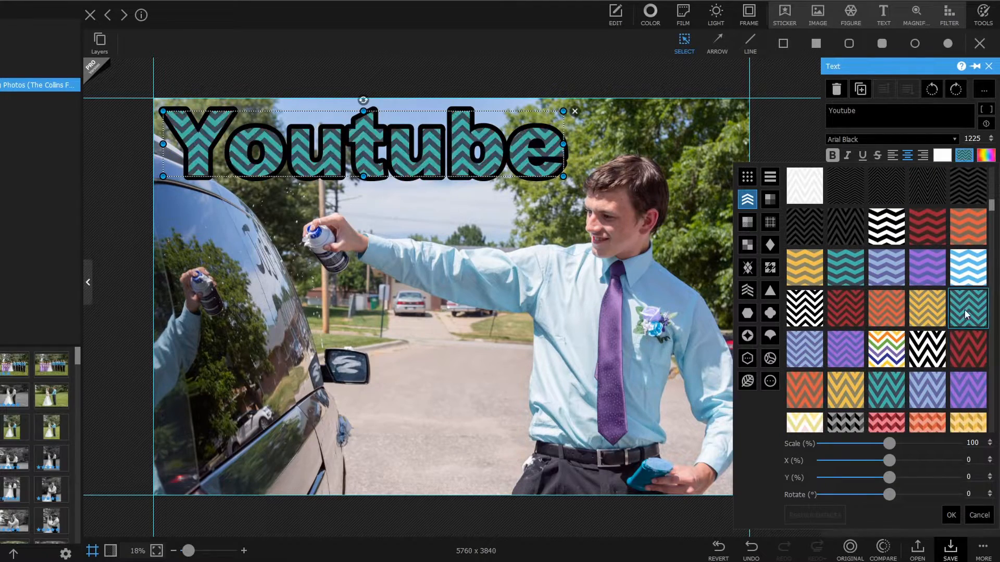
{"action": "left_click", "coordinate": [770, 335]}
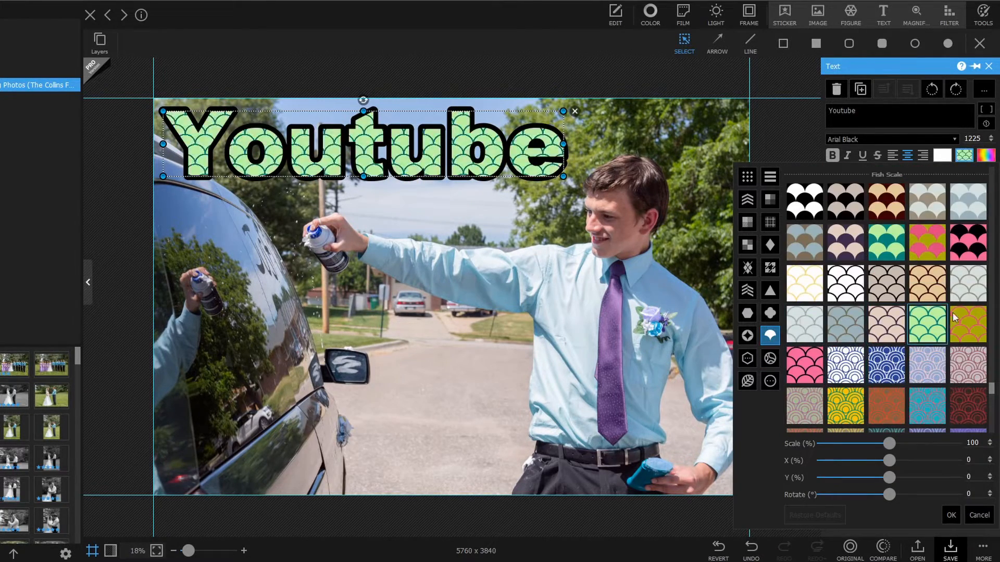
{"action": "scroll", "coordinate": [896, 365], "scroll_direction": "down", "scroll_amount": 3}
{"action": "scroll", "coordinate": [905, 383], "scroll_direction": "down", "scroll_amount": 2}
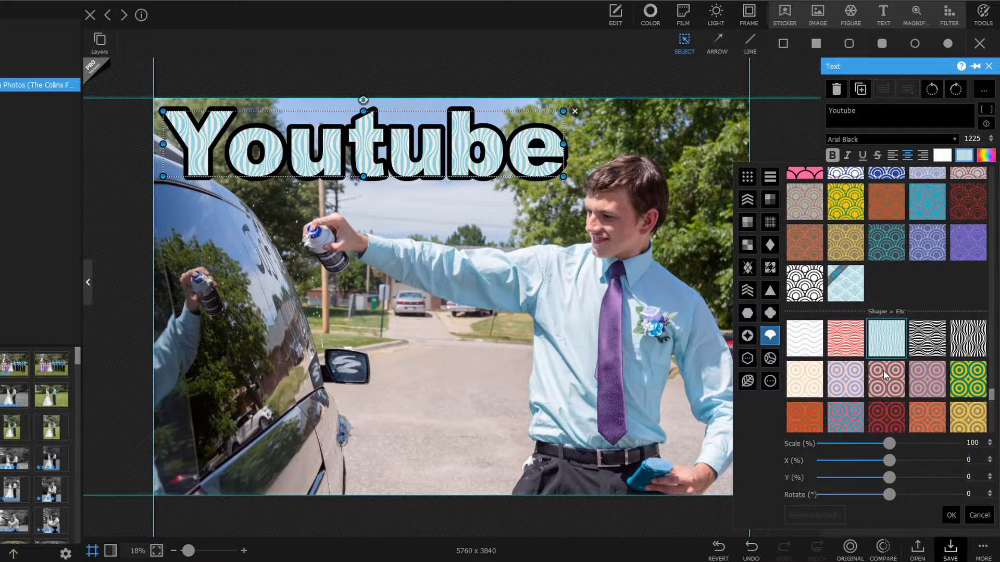
{"action": "left_click", "coordinate": [816, 284]}
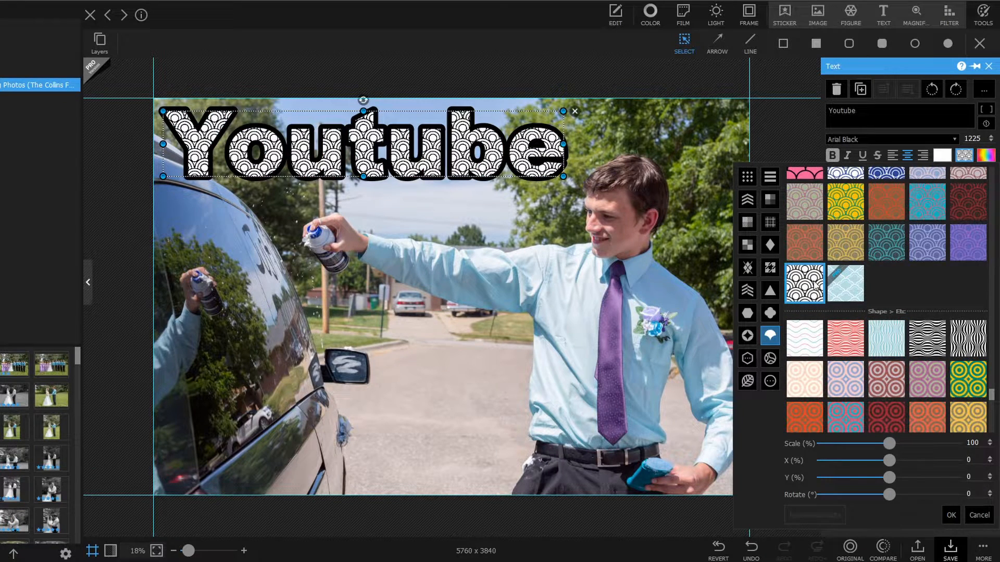
{"action": "left_click", "coordinate": [815, 125]}
{"action": "left_click", "coordinate": [515, 143]}
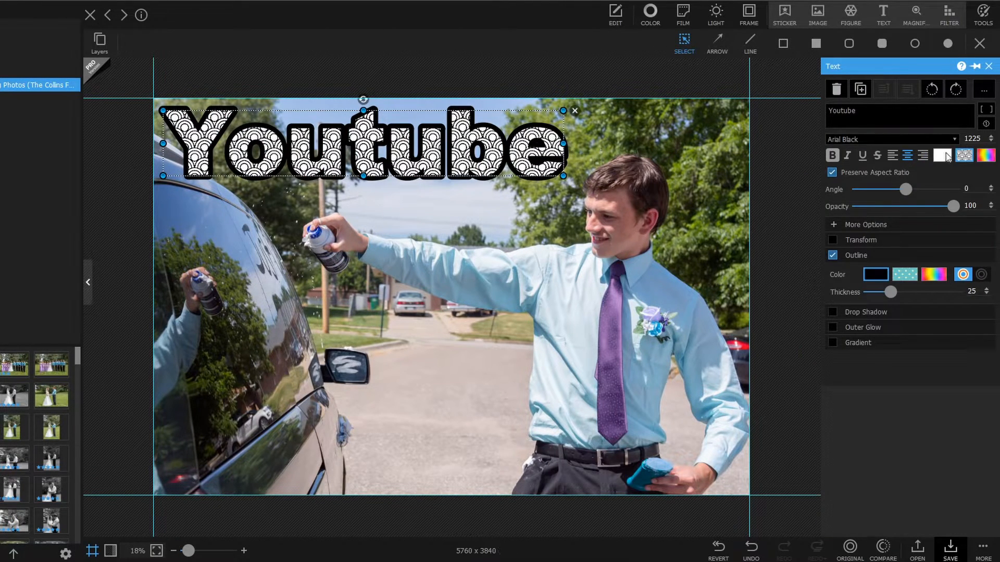
- Fill the text with the rainbow gradient, discarding a trial of the pastel gradient at saturation 67
{"action": "left_click", "coordinate": [986, 156]}
{"action": "left_click", "coordinate": [845, 188]}
{"action": "left_click", "coordinate": [886, 187]}
{"action": "left_click", "coordinate": [927, 188]}
{"action": "scroll", "coordinate": [846, 385], "scroll_direction": "down", "scroll_amount": 5}
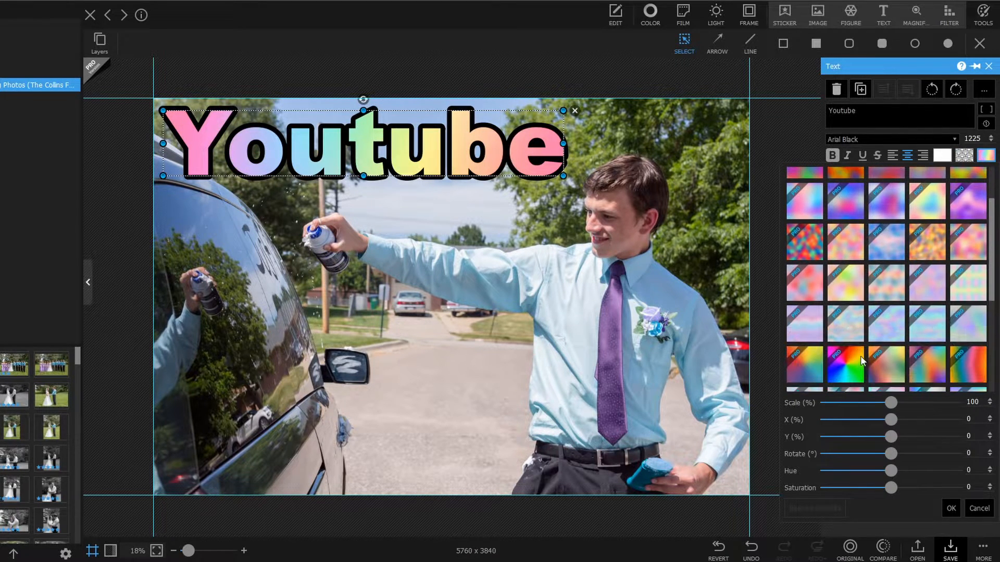
{"action": "left_click_drag", "start_coordinate": [994, 319], "coordinate": [997, 244]}
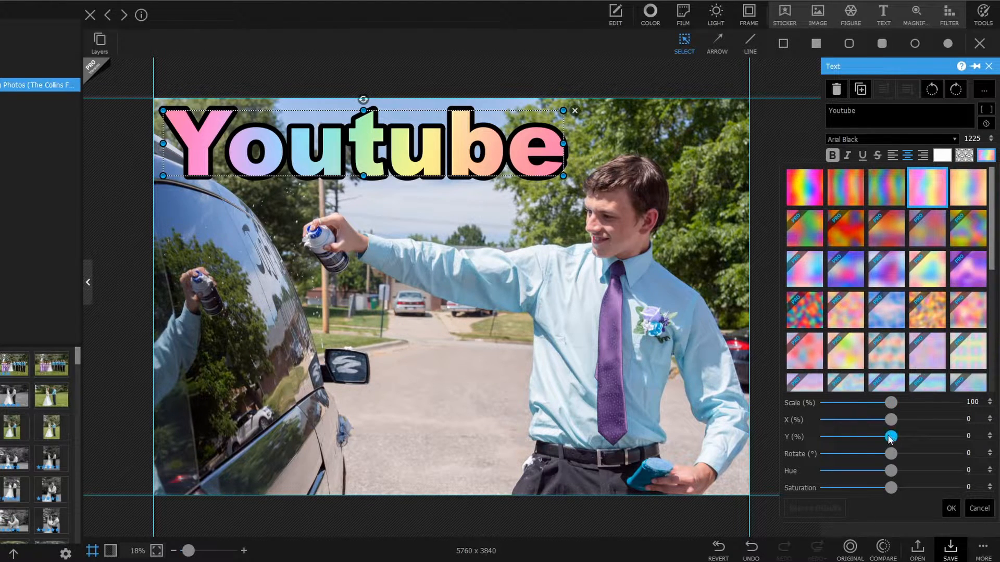
{"action": "left_click_drag", "start_coordinate": [891, 488], "coordinate": [955, 487]}
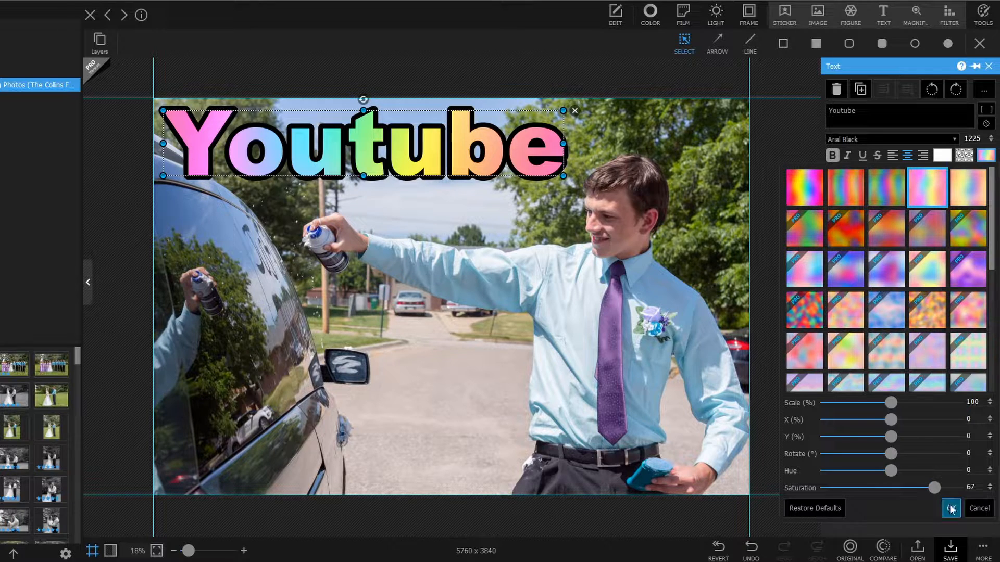
{"action": "left_click", "coordinate": [980, 509]}
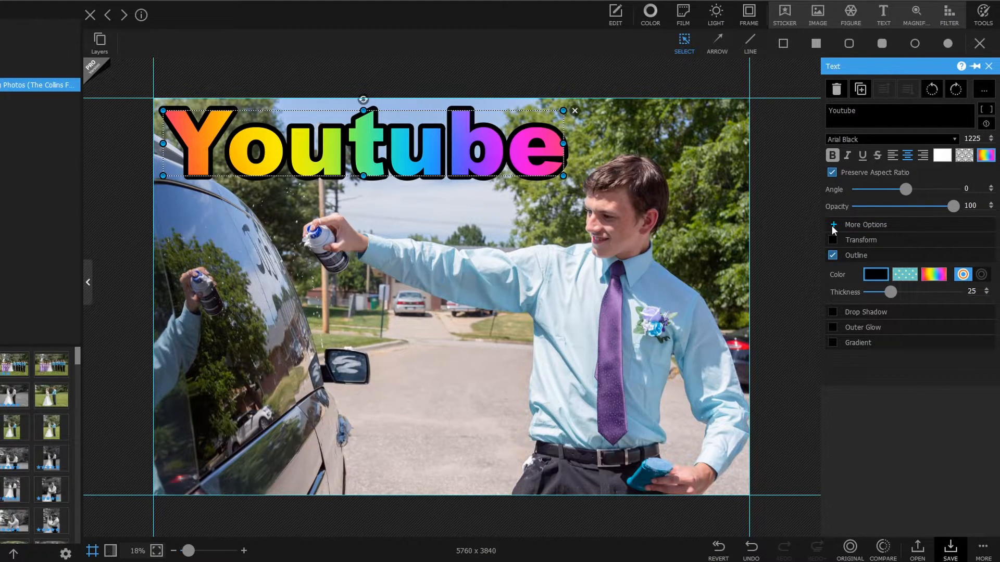
- Preview blend modes such as Screen on the rainbow "Youtube" text, leaving the mode at Normal
{"action": "left_click", "coordinate": [833, 225]}
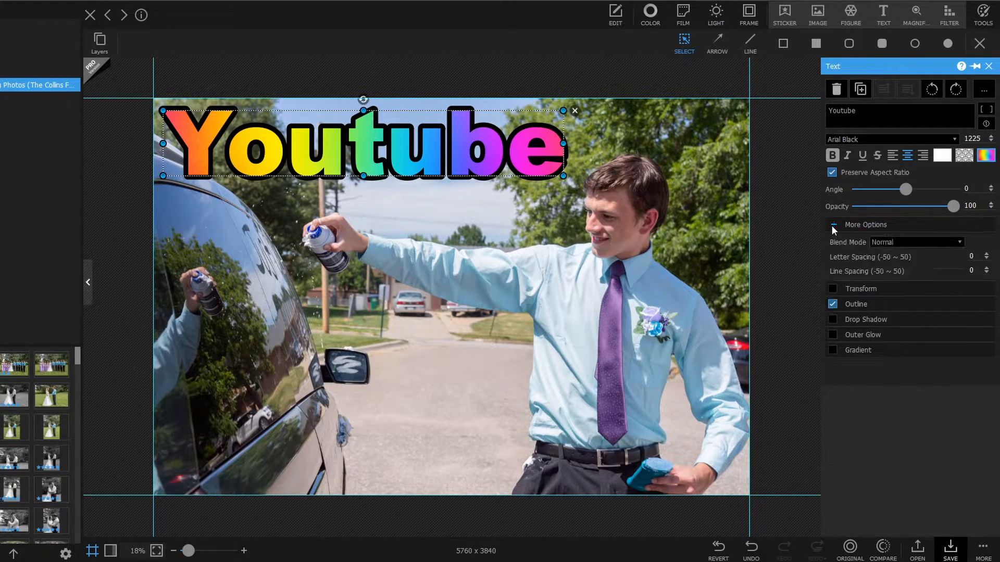
{"action": "left_click", "coordinate": [890, 242]}
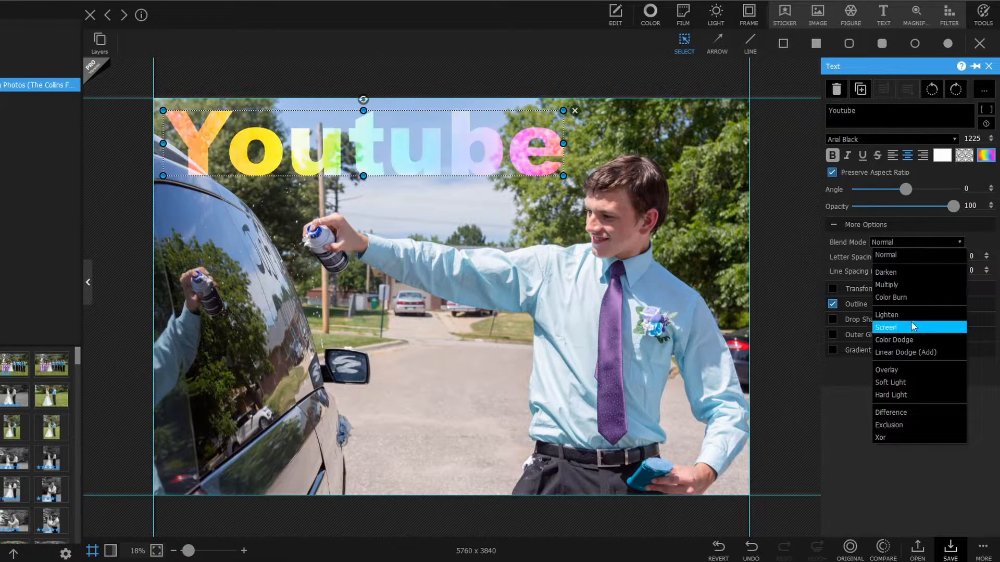
{"action": "left_click", "coordinate": [863, 415]}
- Try a drop shadow on the text, then replace it with a pink outer glow and a red-to-yellow gradient at angle 318
{"action": "left_click", "coordinate": [832, 319]}
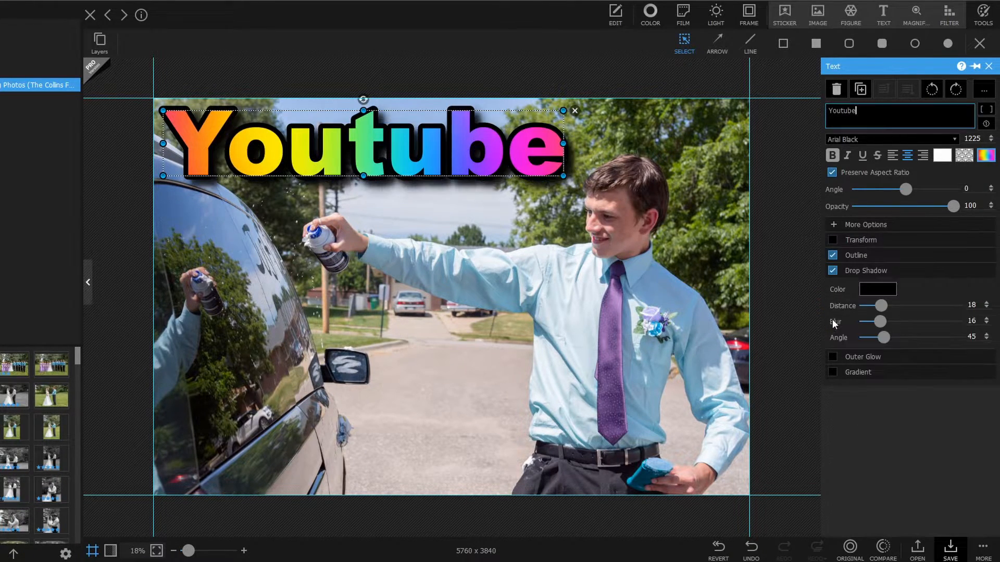
{"action": "left_click", "coordinate": [833, 357]}
{"action": "left_click", "coordinate": [833, 360]}
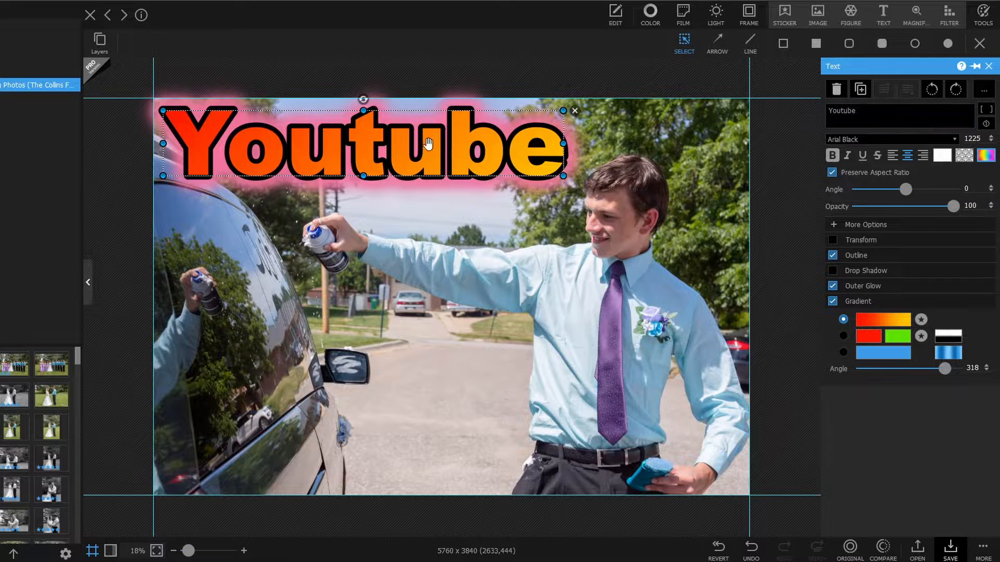
- Duplicate the "Youtube" text, change the copy to "Wedding" and place it across the lower part of the photo
{"action": "left_click", "coordinate": [862, 91]}
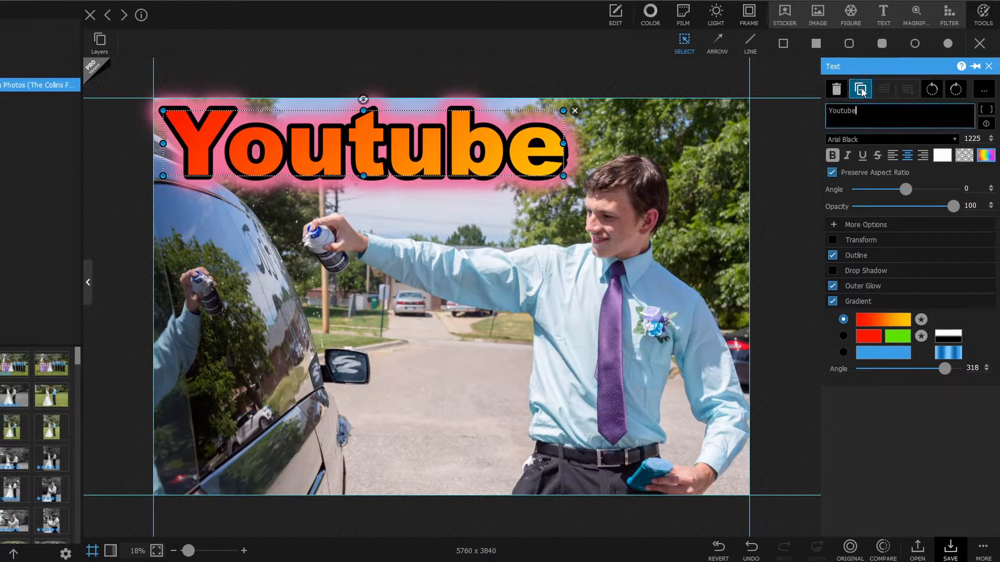
{"action": "left_click_drag", "start_coordinate": [370, 163], "coordinate": [370, 381]}
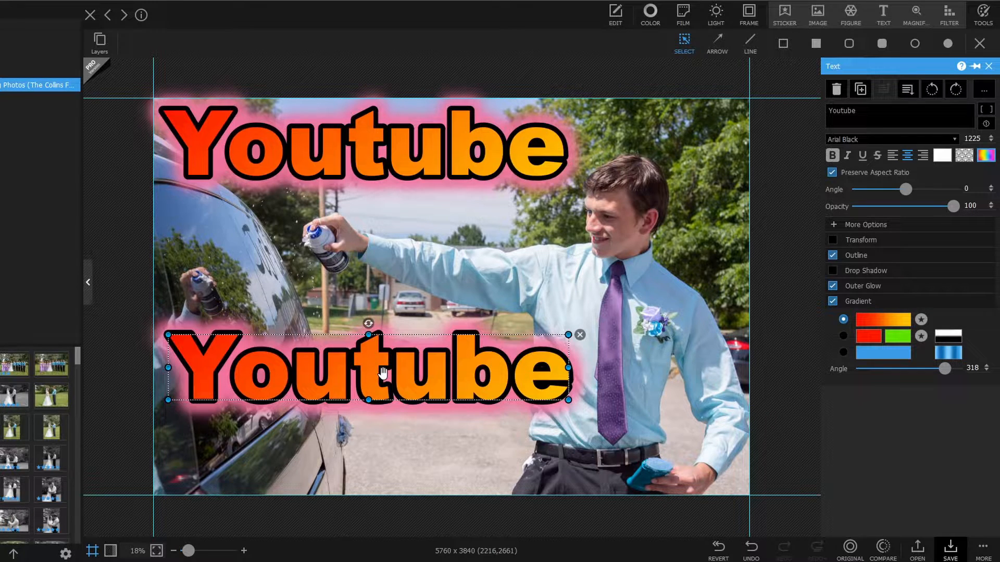
{"action": "left_click_drag", "start_coordinate": [866, 112], "coordinate": [810, 108]}
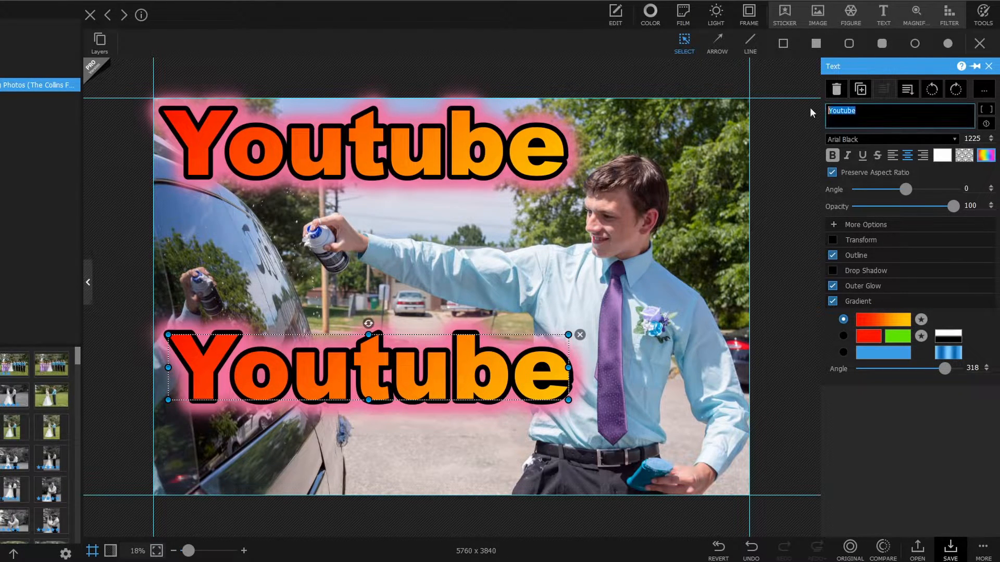
{"action": "type", "text": "V"}
{"action": "key", "text": "BackSpace"}
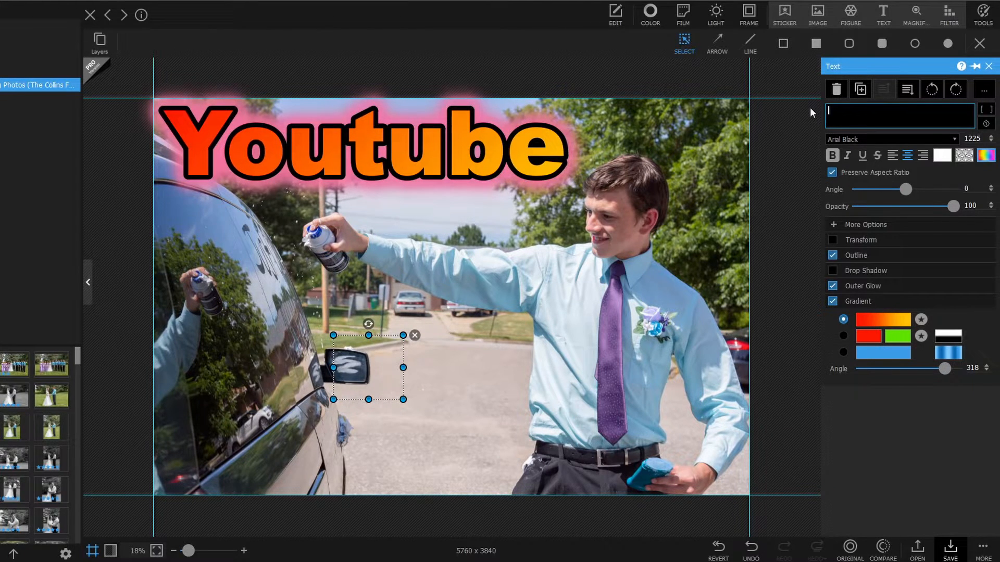
{"action": "type", "text": "Wedding"}
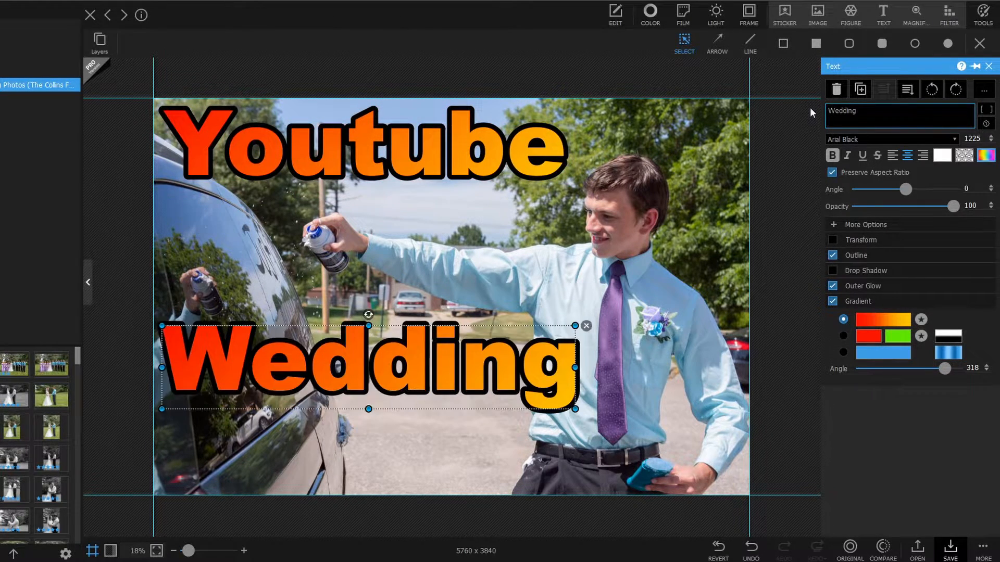
{"action": "left_click_drag", "start_coordinate": [464, 351], "coordinate": [469, 432]}
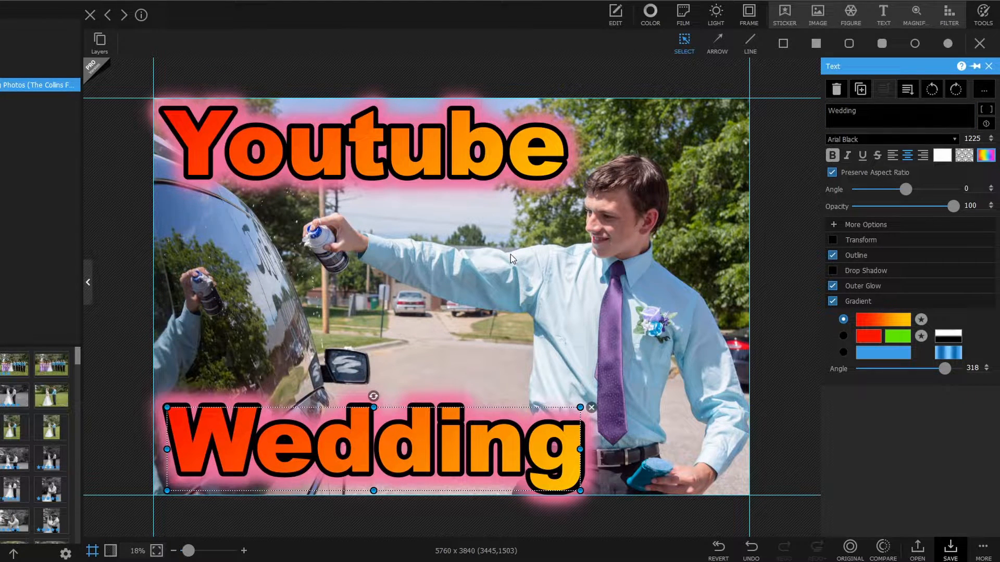
- Try sending "Wedding" backward and forward while overlapping "Youtube", and return it to the lower part of the photo
{"action": "left_click", "coordinate": [905, 92]}
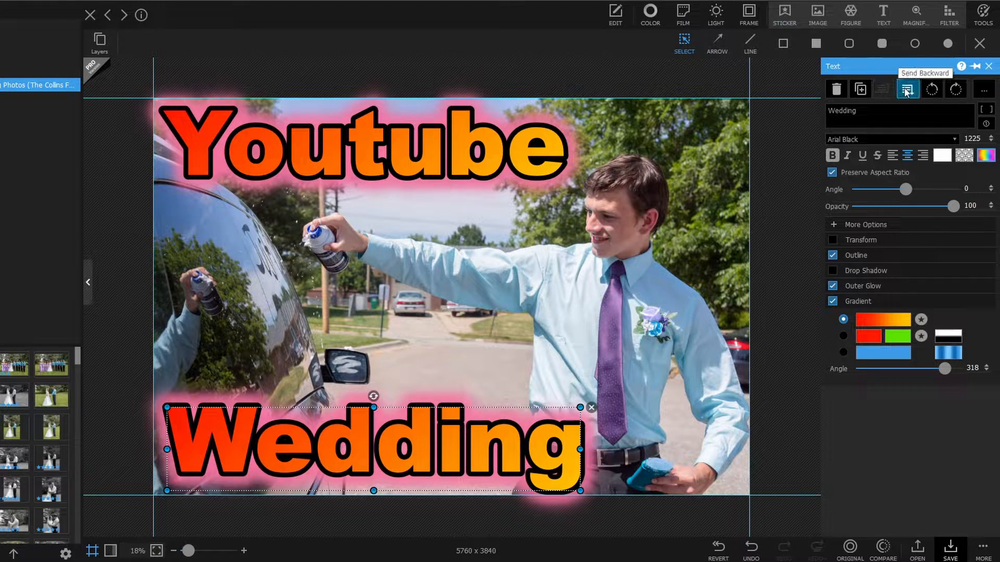
{"action": "left_click", "coordinate": [905, 91]}
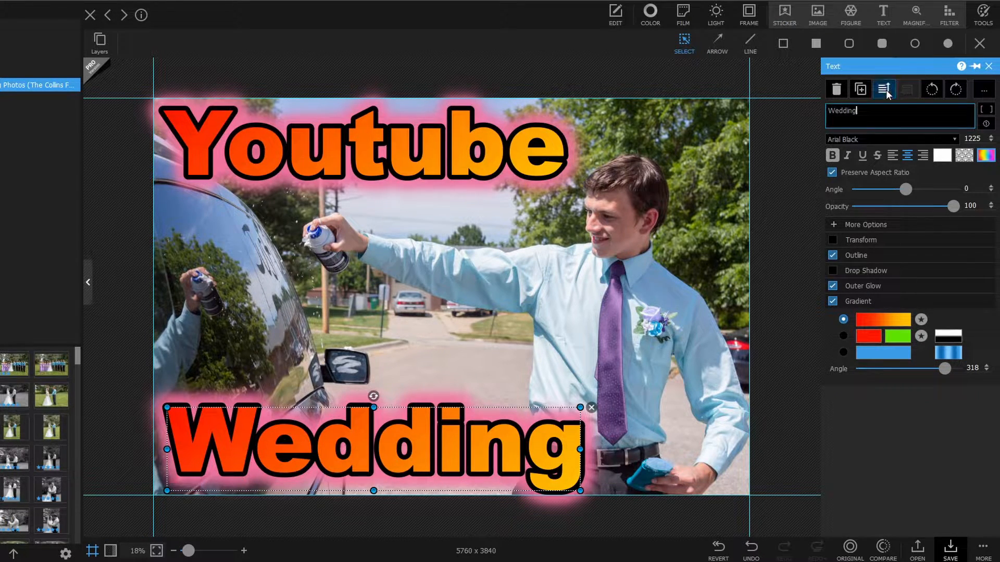
{"action": "left_click", "coordinate": [885, 91]}
{"action": "left_click_drag", "start_coordinate": [421, 424], "coordinate": [434, 159]}
{"action": "left_click_drag", "start_coordinate": [498, 177], "coordinate": [507, 186]}
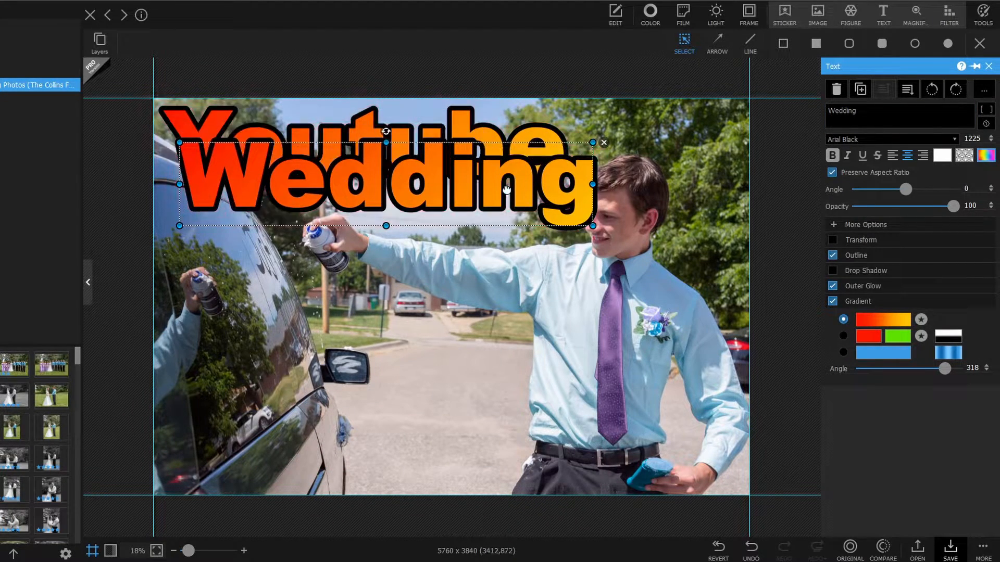
{"action": "left_click_drag", "start_coordinate": [456, 215], "coordinate": [449, 231]}
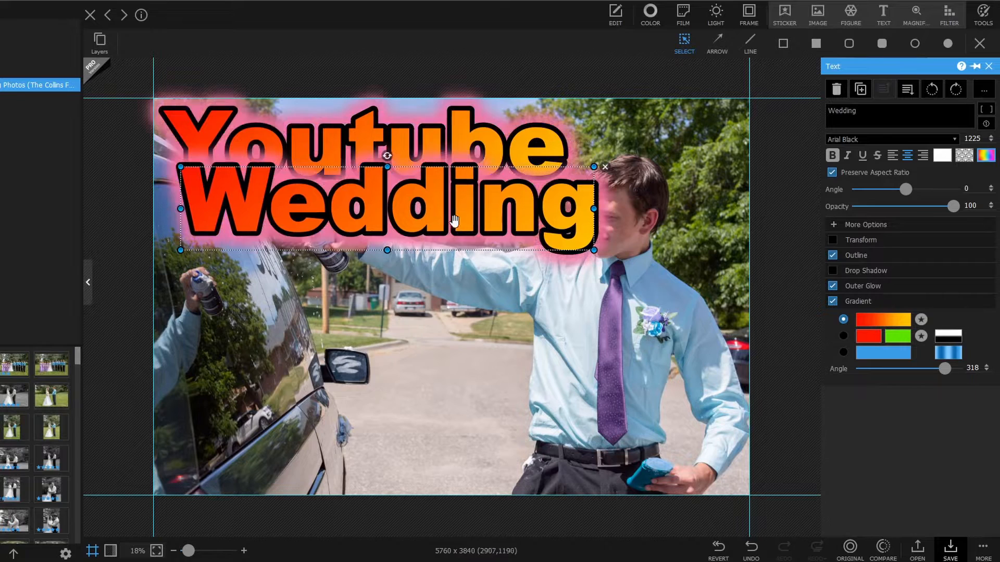
{"action": "left_click", "coordinate": [907, 89]}
{"action": "left_click_drag", "start_coordinate": [496, 209], "coordinate": [493, 214]}
{"action": "left_click", "coordinate": [883, 93]}
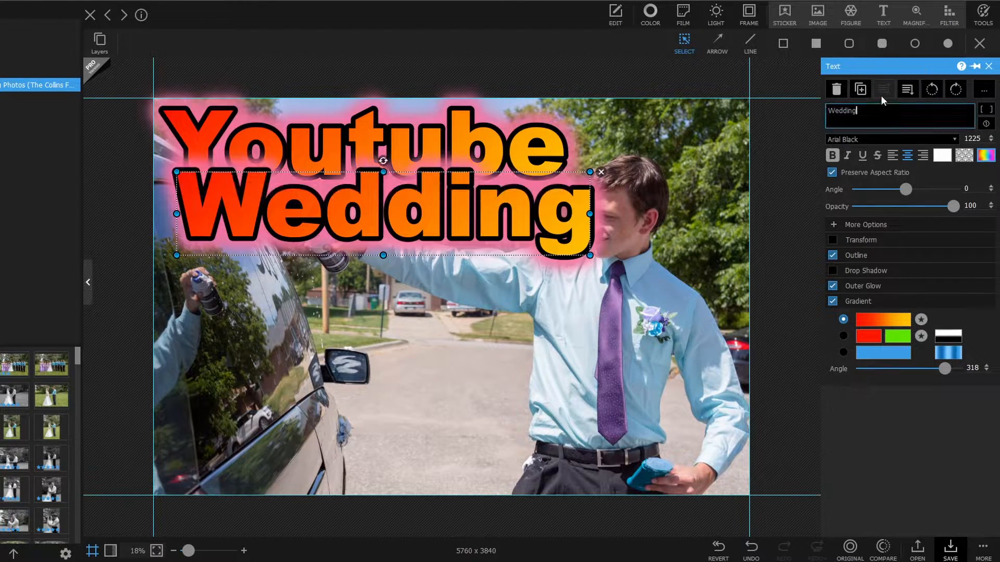
{"action": "left_click_drag", "start_coordinate": [334, 216], "coordinate": [338, 449]}
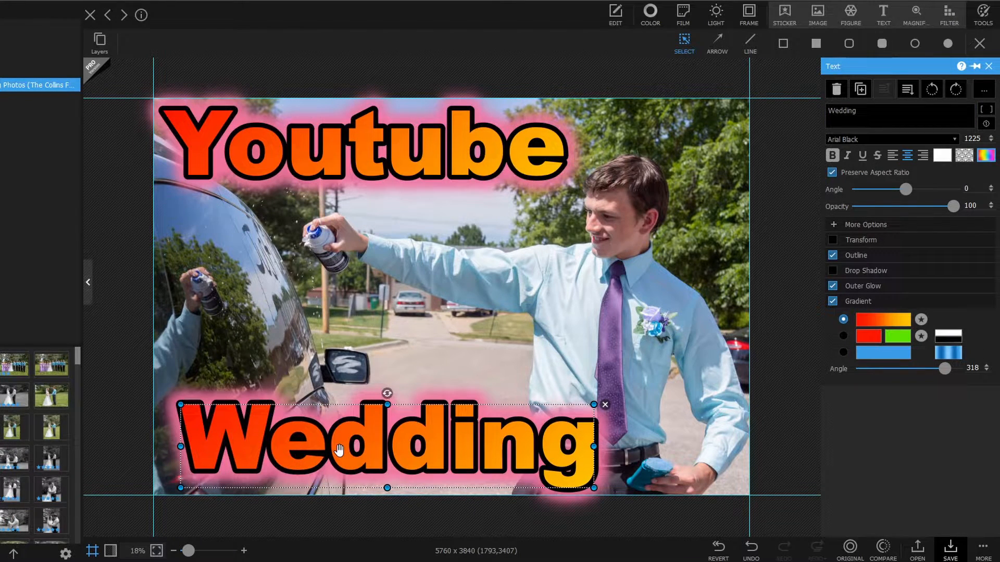
- Rotate the "Wedding" text in four equal increments and tilt it to an angle of -8
{"action": "left_click", "coordinate": [933, 95]}
{"action": "left_click", "coordinate": [933, 95]}
{"action": "left_click", "coordinate": [933, 95]}
{"action": "left_click", "coordinate": [933, 95]}
{"action": "mouse_move", "coordinate": [394, 391]}
{"action": "left_mouse_down"}
{"action": "mouse_move", "coordinate": [364, 394]}
{"action": "mouse_move", "coordinate": [443, 387]}
{"action": "mouse_move", "coordinate": [336, 388]}
{"action": "mouse_move", "coordinate": [444, 386]}
{"action": "mouse_move", "coordinate": [378, 386]}
{"action": "left_mouse_up"}
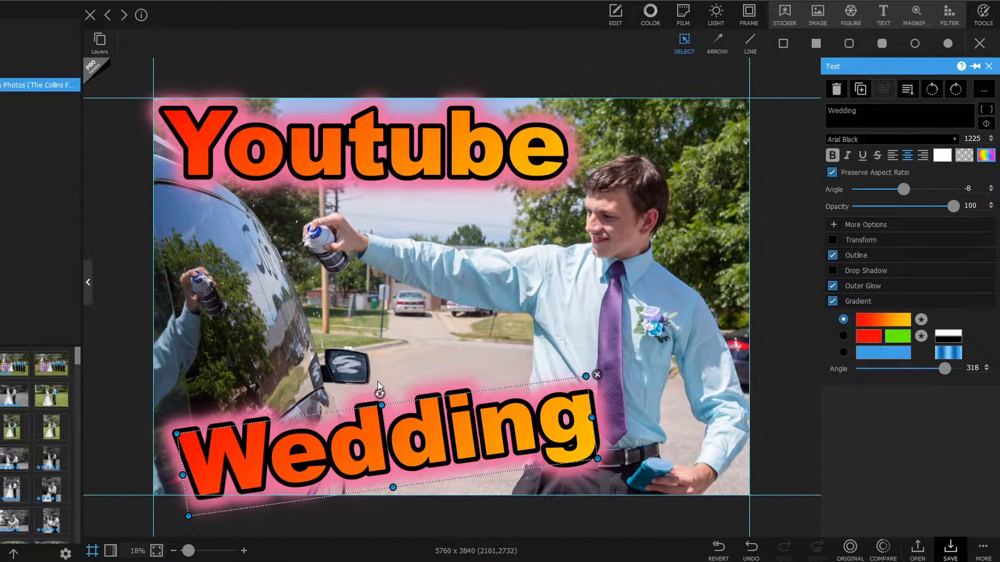
- Revert the photo to its original, discarding both pieces of text
{"action": "left_click", "coordinate": [988, 66]}
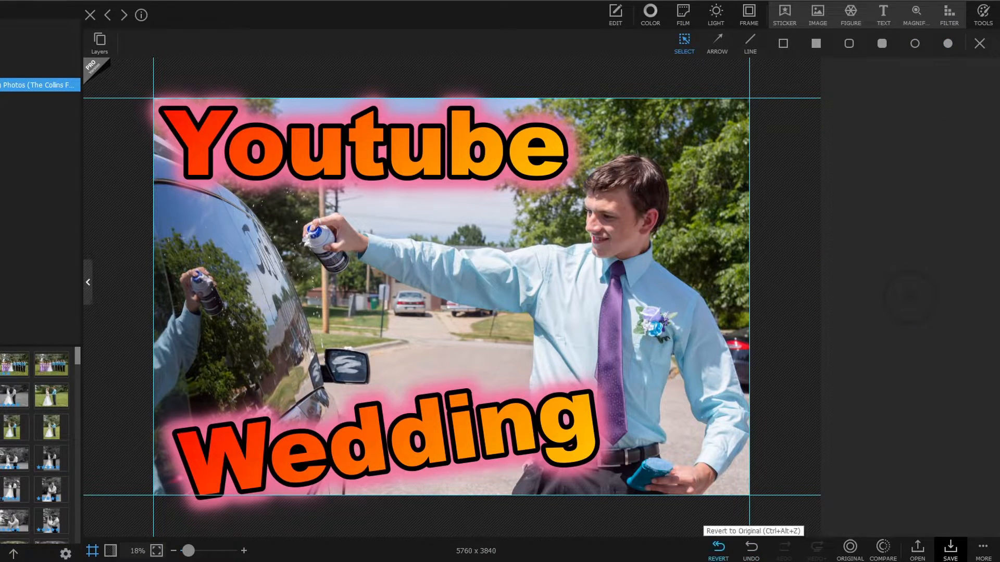
{"action": "left_click", "coordinate": [728, 557]}
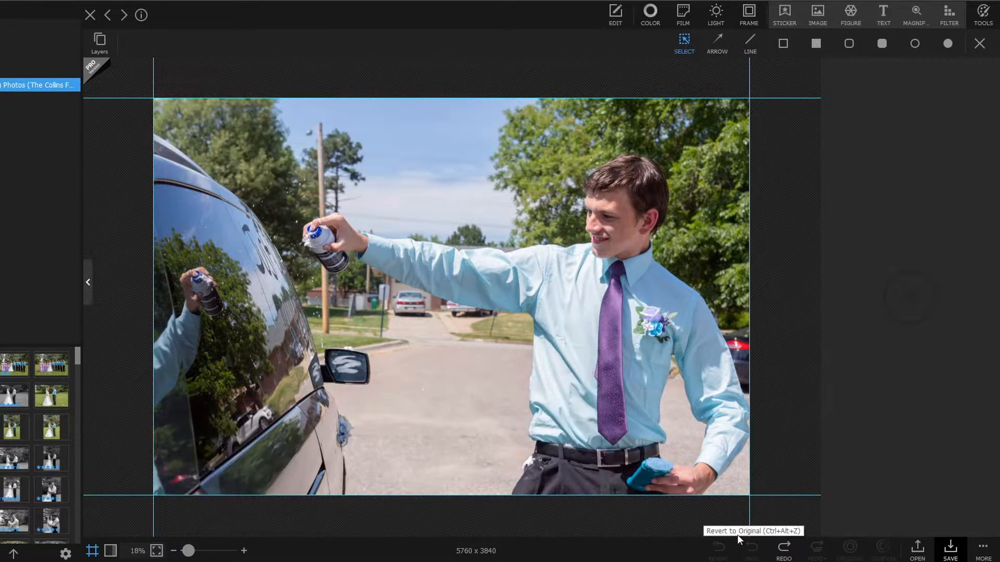
- Add a round magnifier aimed at the spray can, shrink its lens and place it below the outstretched arm
{"action": "left_click", "coordinate": [917, 14]}
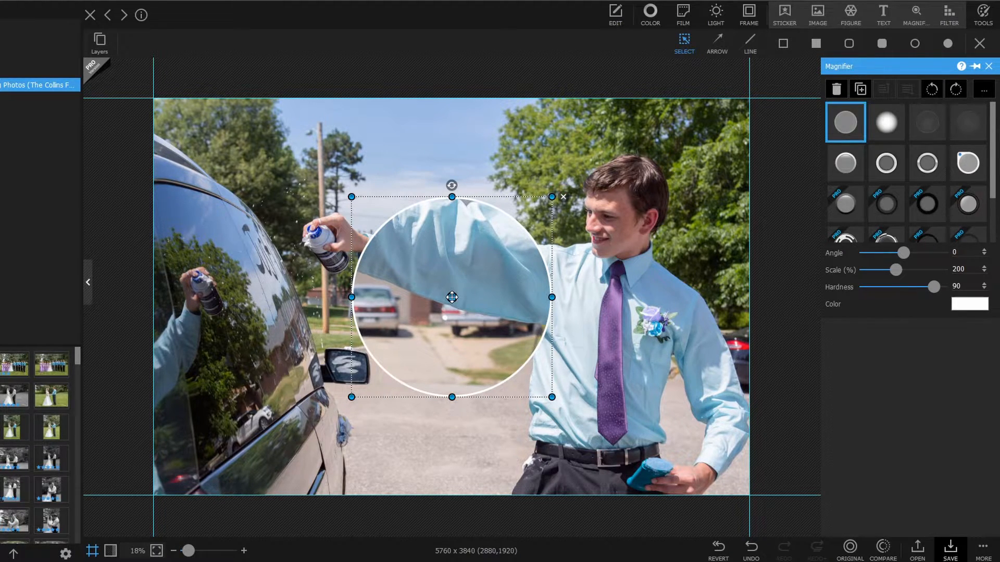
{"action": "mouse_move", "coordinate": [451, 297]}
{"action": "left_mouse_down"}
{"action": "mouse_move", "coordinate": [386, 240]}
{"action": "mouse_move", "coordinate": [325, 240]}
{"action": "mouse_move", "coordinate": [313, 230]}
{"action": "left_mouse_up"}
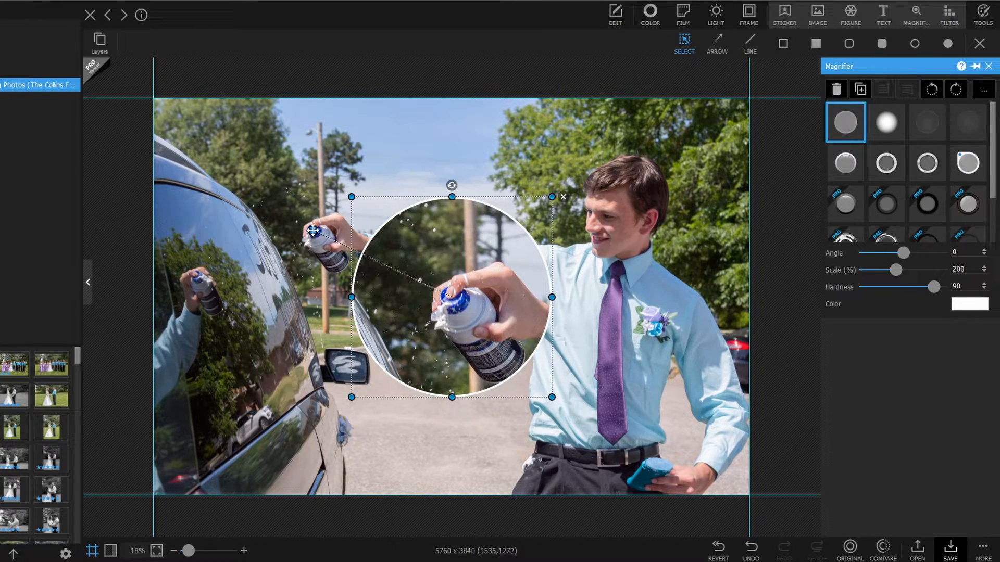
{"action": "left_click_drag", "start_coordinate": [465, 322], "coordinate": [261, 409]}
{"action": "left_click_drag", "start_coordinate": [347, 291], "coordinate": [309, 331]}
{"action": "left_click_drag", "start_coordinate": [237, 408], "coordinate": [434, 399]}
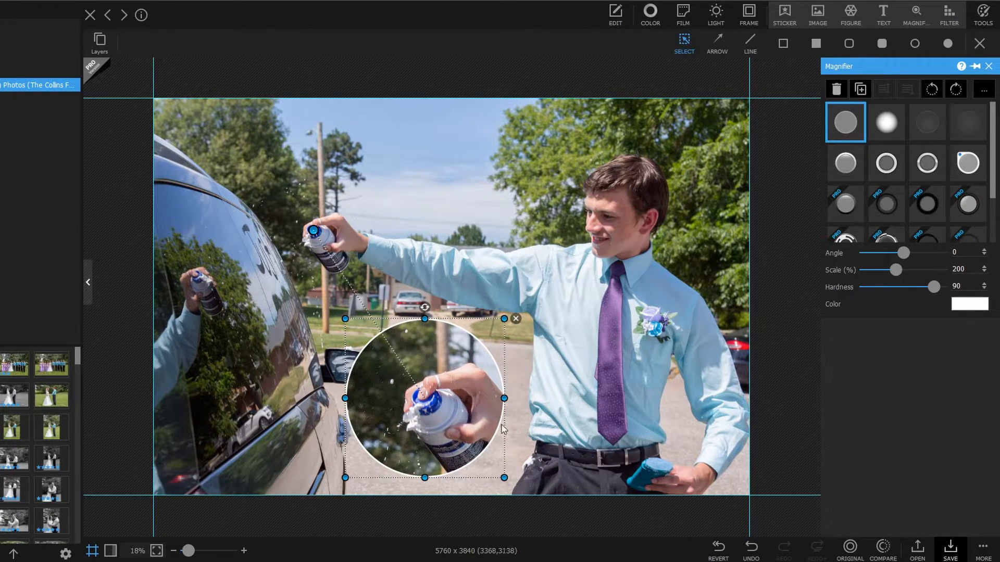
{"action": "left_click", "coordinate": [478, 217]}
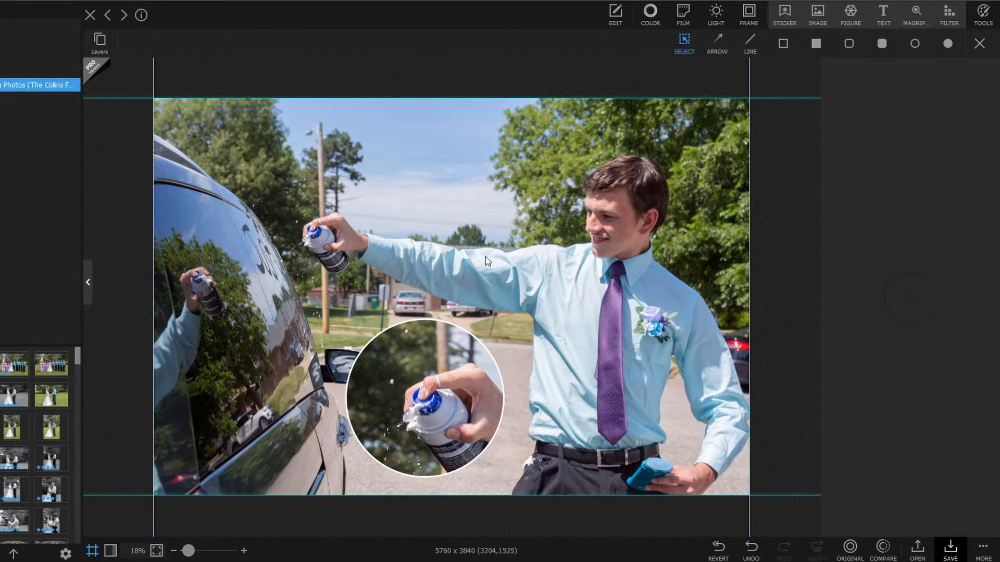
- Try several frame styles on the magnifier, choosing the white ring with the blue dot in its corner
{"action": "left_click", "coordinate": [440, 373]}
{"action": "left_click", "coordinate": [887, 126]}
{"action": "left_click", "coordinate": [886, 164]}
{"action": "left_click", "coordinate": [928, 164]}
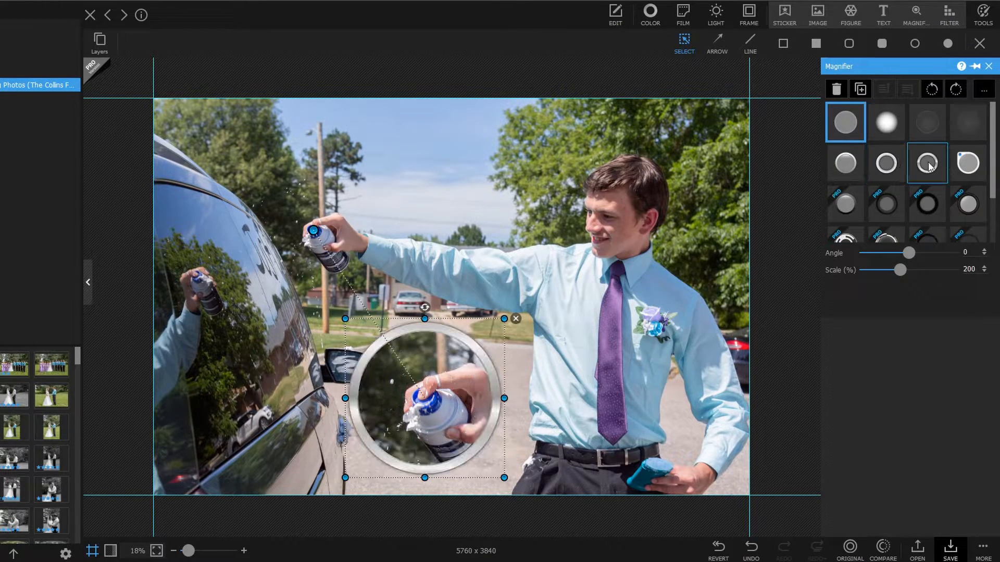
{"action": "left_click", "coordinate": [961, 166]}
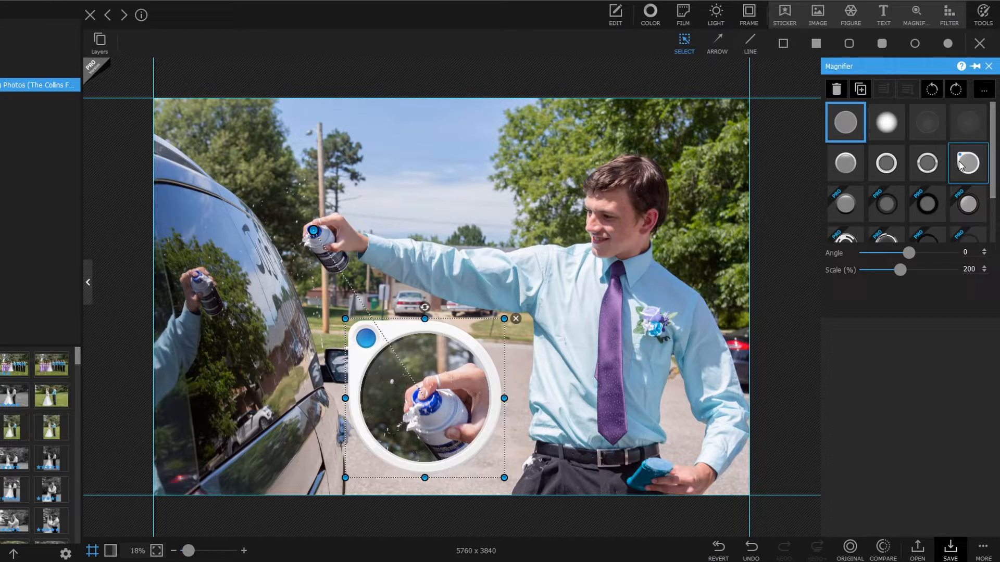
{"action": "left_click", "coordinate": [890, 165]}
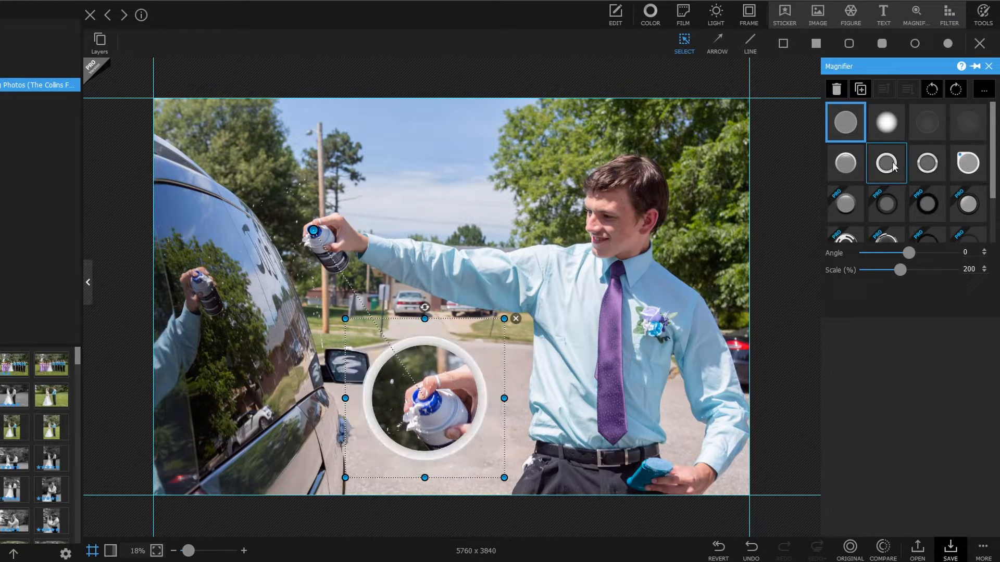
{"action": "left_click", "coordinate": [915, 166]}
{"action": "left_click", "coordinate": [966, 168]}
{"action": "scroll", "coordinate": [967, 165], "scroll_direction": "down", "scroll_amount": 4}
{"action": "scroll", "coordinate": [967, 165], "scroll_direction": "up", "scroll_amount": 3}
{"action": "left_click", "coordinate": [966, 162]}
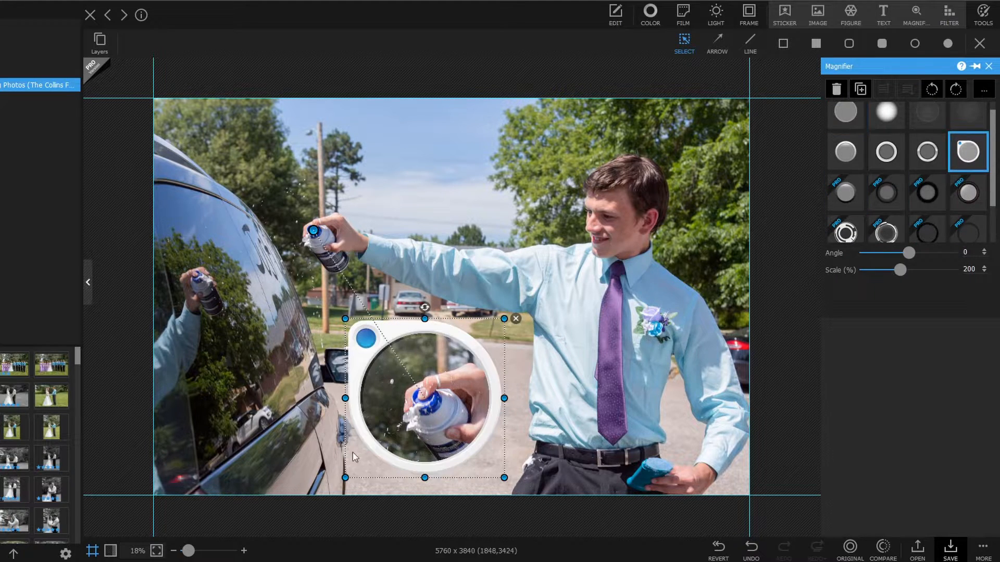
{"action": "left_click", "coordinate": [563, 357]}
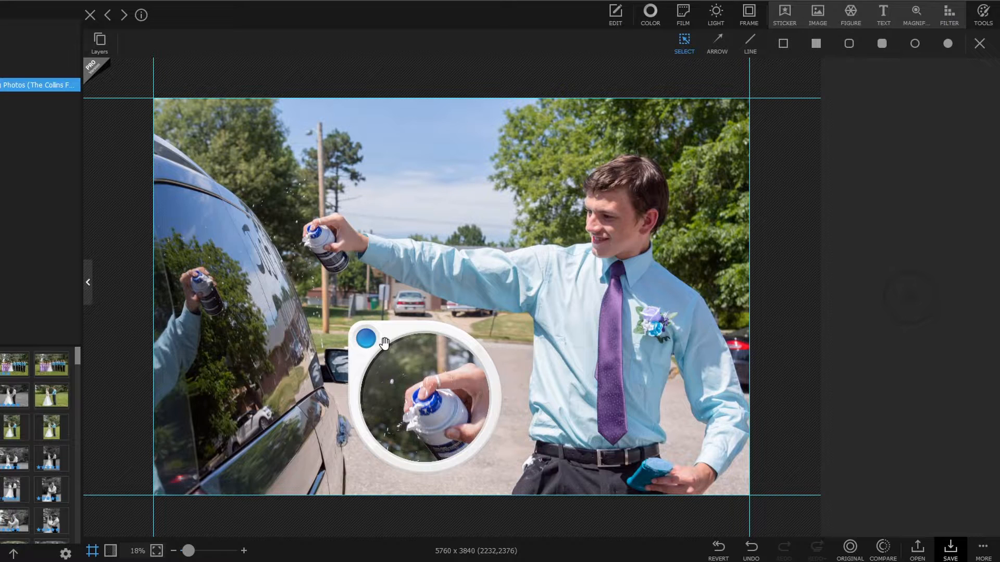
- Aim the magnifier at the man's face and enlarge its lens over the left half of the photo, retaining the blue-dot frame
{"action": "left_click_drag", "start_coordinate": [384, 342], "coordinate": [314, 229]}
{"action": "left_click_drag", "start_coordinate": [629, 192], "coordinate": [610, 219]}
{"action": "left_click_drag", "start_coordinate": [343, 318], "coordinate": [160, 138]}
{"action": "left_click_drag", "start_coordinate": [345, 323], "coordinate": [364, 304]}
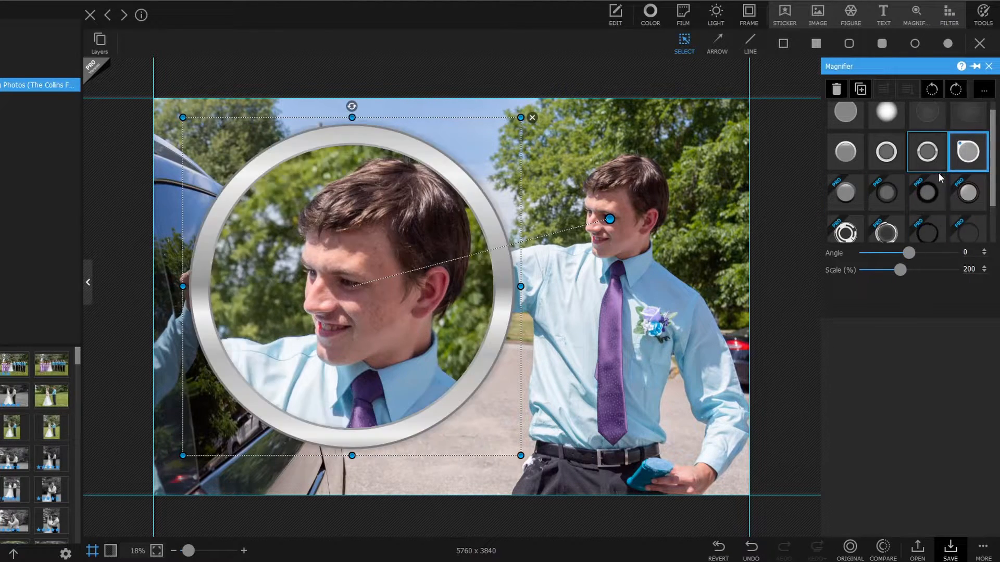
{"action": "scroll", "coordinate": [922, 218], "scroll_direction": "down", "scroll_amount": 1}
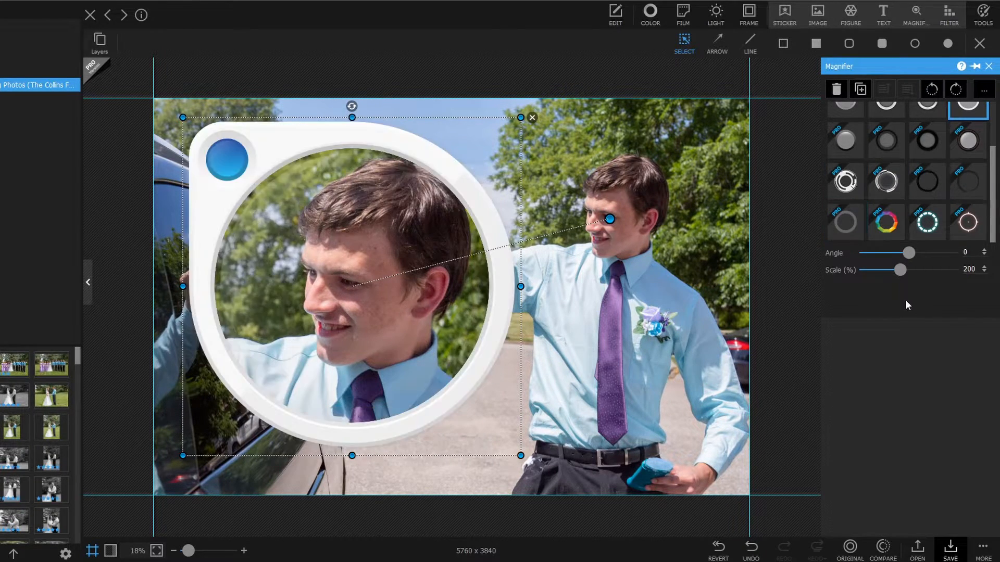
- Revert the photo to its original, discarding the magnifier
{"action": "left_click", "coordinate": [990, 68]}
{"action": "left_click", "coordinate": [371, 165]}
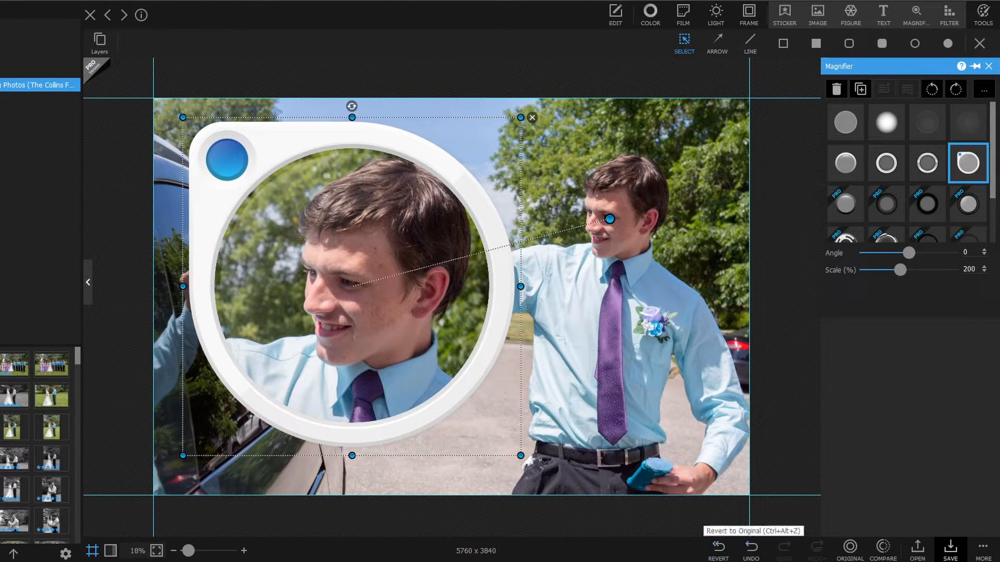
{"action": "left_click", "coordinate": [718, 548]}
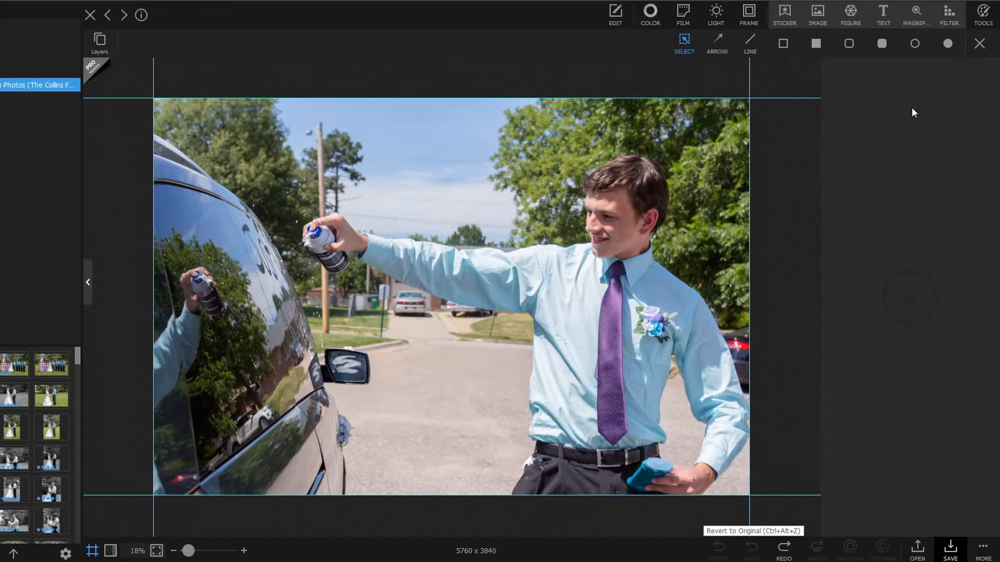
- Add a Mosaic filter over the man's face and enlarge its area to cover the whole head
{"action": "left_click", "coordinate": [949, 14]}
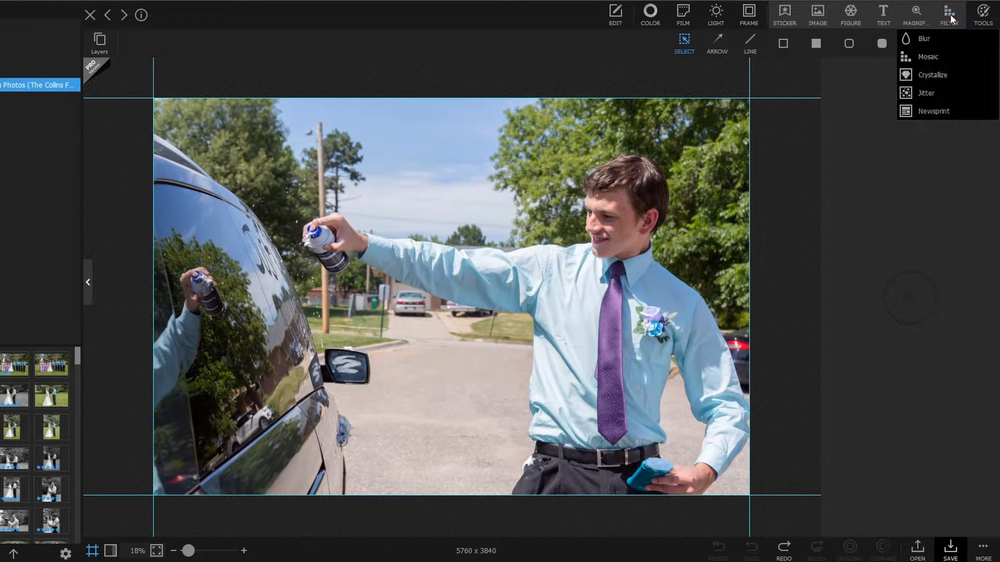
{"action": "left_click", "coordinate": [942, 55]}
{"action": "left_click_drag", "start_coordinate": [465, 297], "coordinate": [635, 216]}
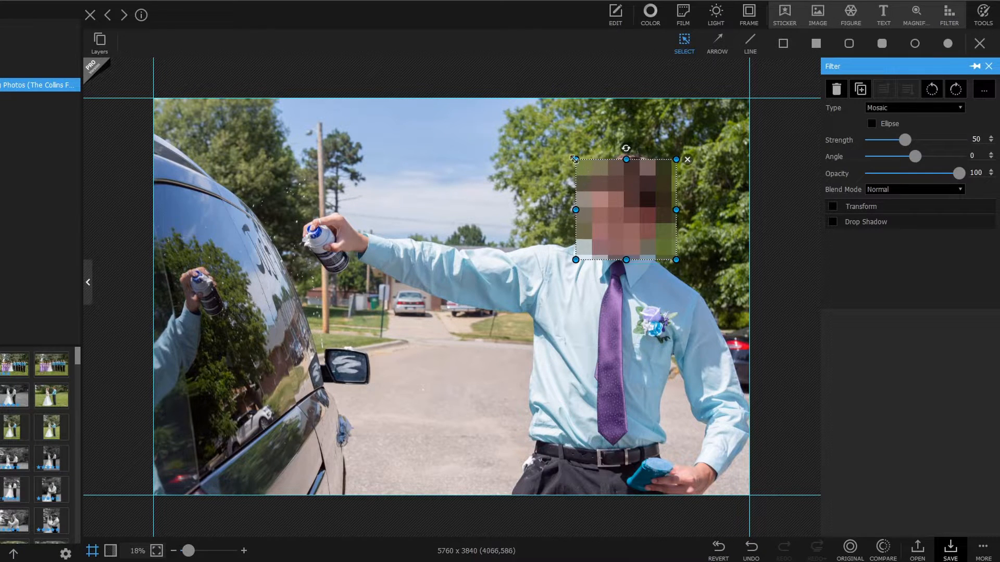
{"action": "left_click_drag", "start_coordinate": [576, 159], "coordinate": [567, 146]}
{"action": "left_click_drag", "start_coordinate": [652, 225], "coordinate": [649, 233]}
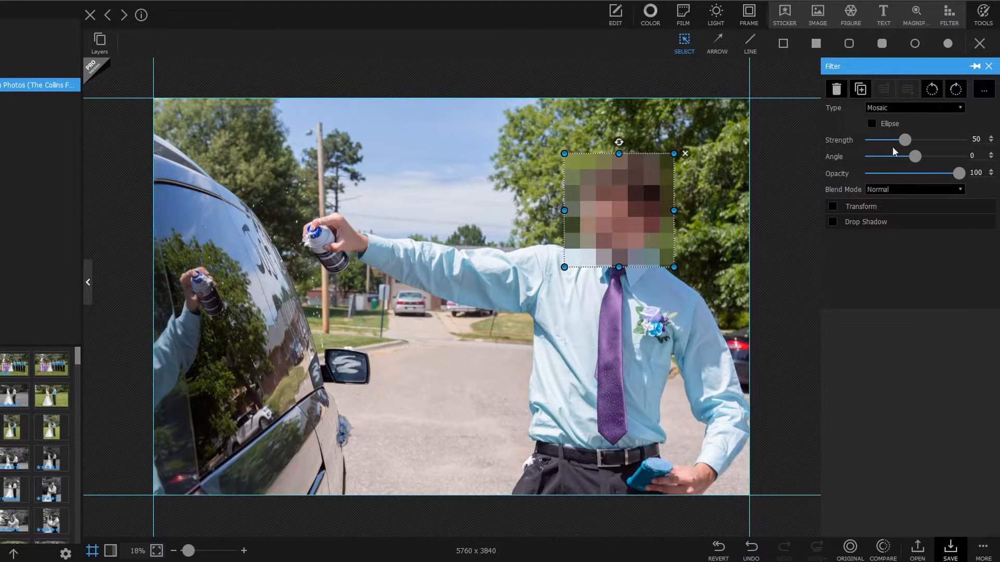
- Lower the strength of the Mosaic filter over the man's face to 20
{"action": "left_click_drag", "start_coordinate": [903, 140], "coordinate": [863, 142]}
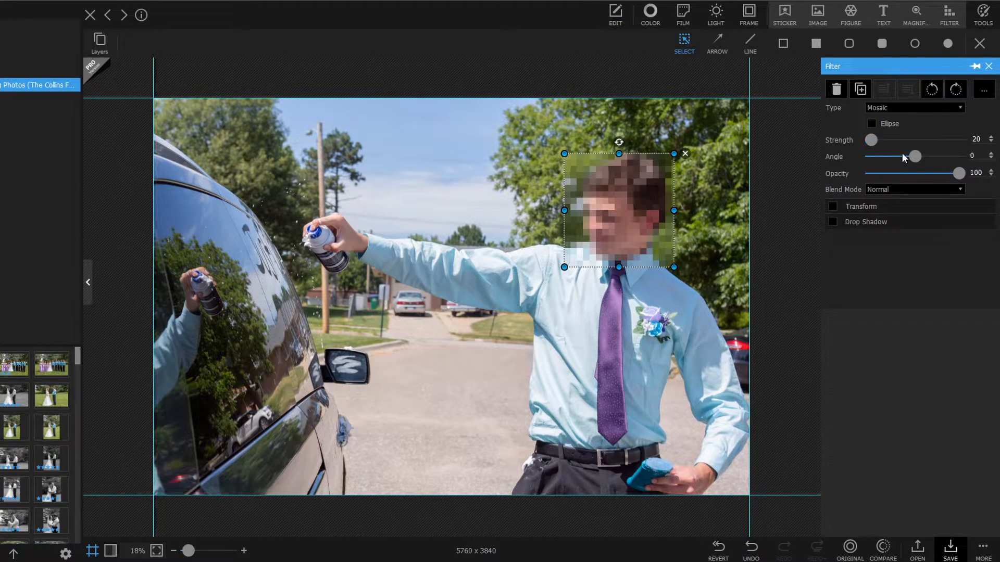
{"action": "left_click", "coordinate": [989, 66]}
{"action": "left_click", "coordinate": [954, 20]}
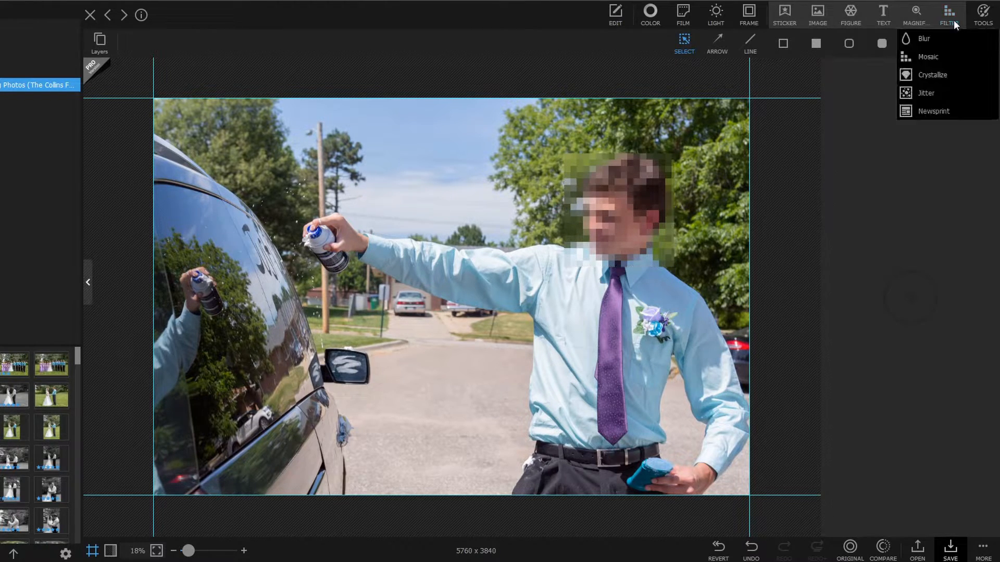
- Replace the Mosaic filter with a Blur filter positioned over the man's face
{"action": "left_click", "coordinate": [632, 184]}
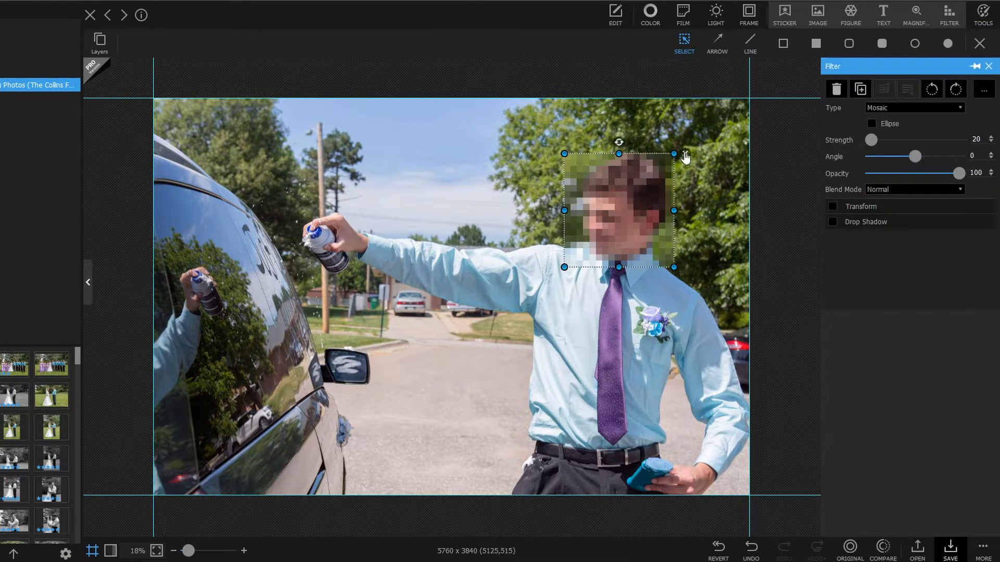
{"action": "key", "text": "Delete"}
{"action": "left_click", "coordinate": [950, 20]}
{"action": "left_click", "coordinate": [949, 38]}
{"action": "left_click_drag", "start_coordinate": [444, 281], "coordinate": [610, 201]}
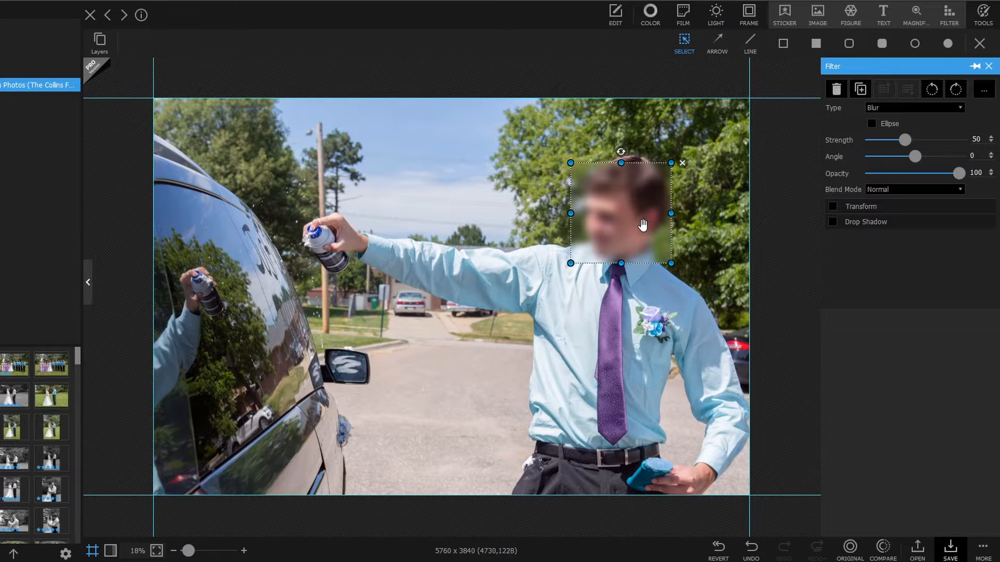
- Replace the Blur filter with a Jitter filter, positioning it over the man's lower face and shirt collar
{"action": "left_click", "coordinate": [951, 17]}
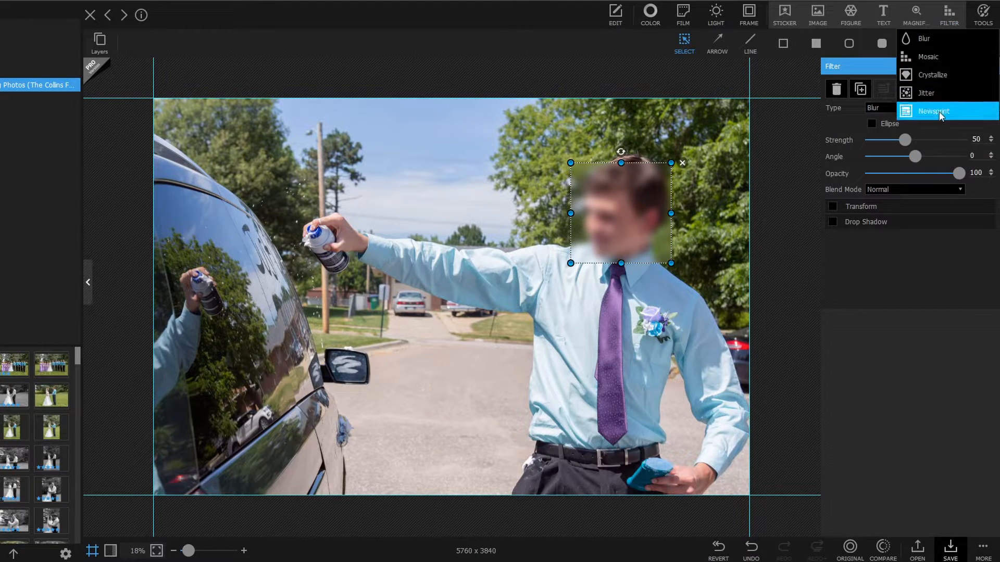
{"action": "left_click", "coordinate": [942, 94]}
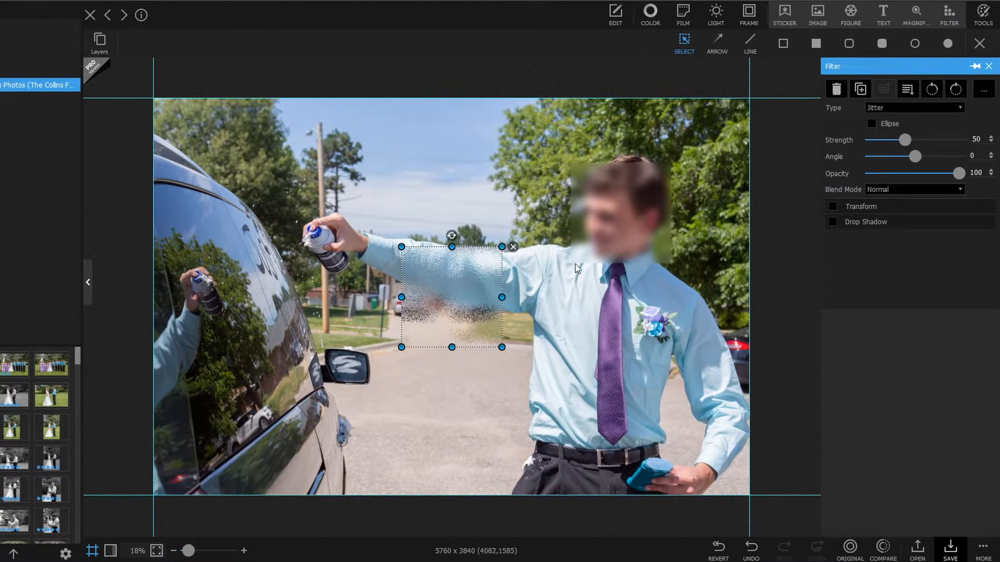
{"action": "left_click", "coordinate": [627, 218]}
{"action": "left_click", "coordinate": [682, 164]}
{"action": "left_click_drag", "start_coordinate": [464, 283], "coordinate": [627, 196]}
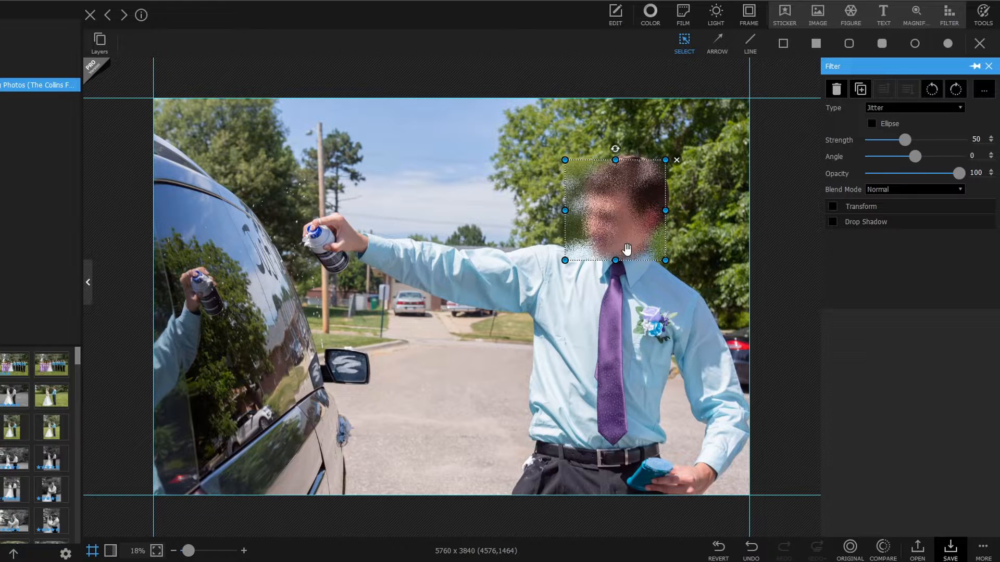
{"action": "mouse_move", "coordinate": [614, 218]}
{"action": "left_mouse_down"}
{"action": "mouse_move", "coordinate": [238, 315]}
{"action": "mouse_move", "coordinate": [313, 268]}
{"action": "mouse_move", "coordinate": [316, 250]}
{"action": "mouse_move", "coordinate": [619, 280]}
{"action": "left_mouse_up"}
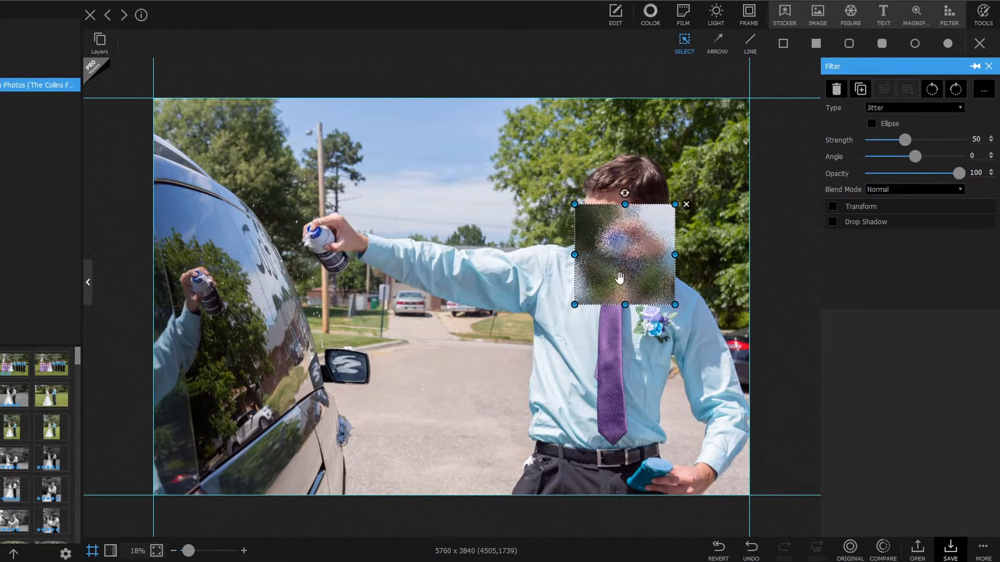
{"action": "left_click", "coordinate": [988, 67]}
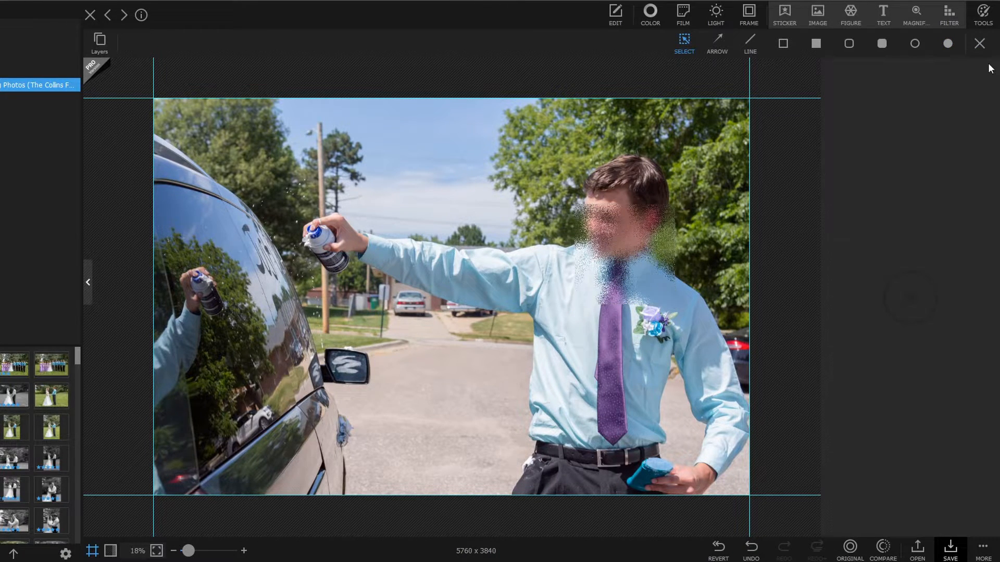
- Draw an arrow slanting down across the sky and a filled square covering the spray can
{"action": "left_click", "coordinate": [984, 16]}
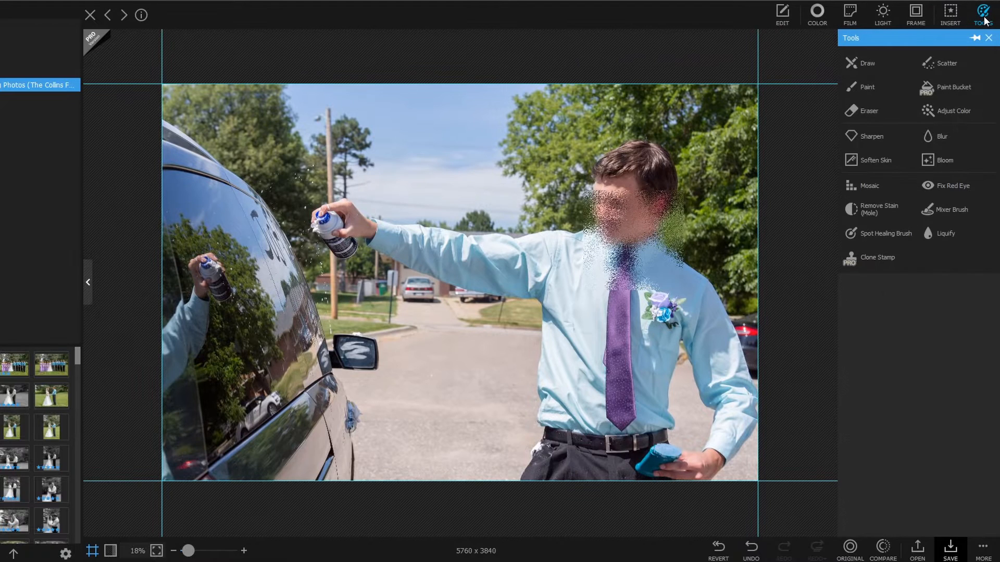
{"action": "left_click", "coordinate": [958, 14]}
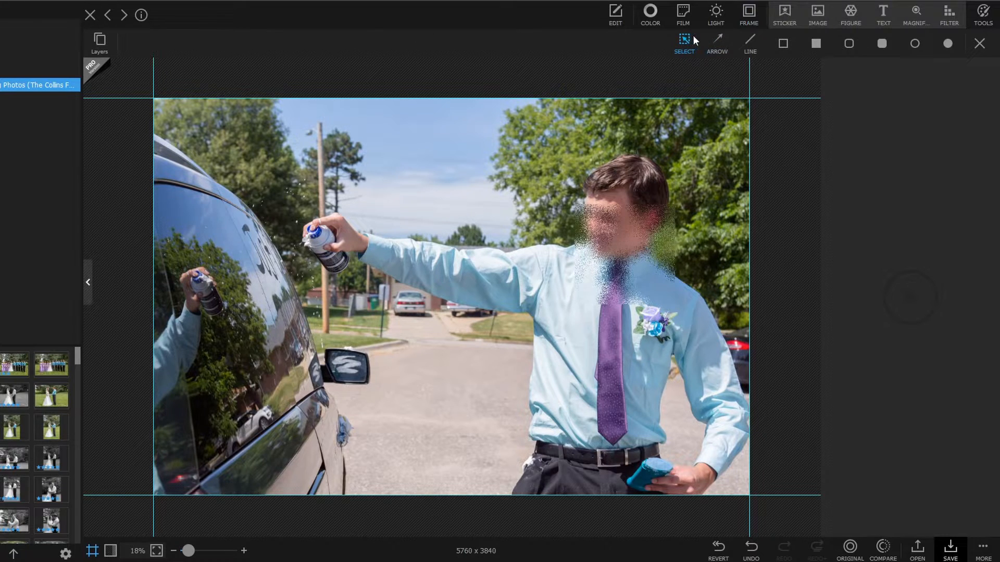
{"action": "left_click", "coordinate": [726, 46]}
{"action": "left_click_drag", "start_coordinate": [330, 149], "coordinate": [492, 202]}
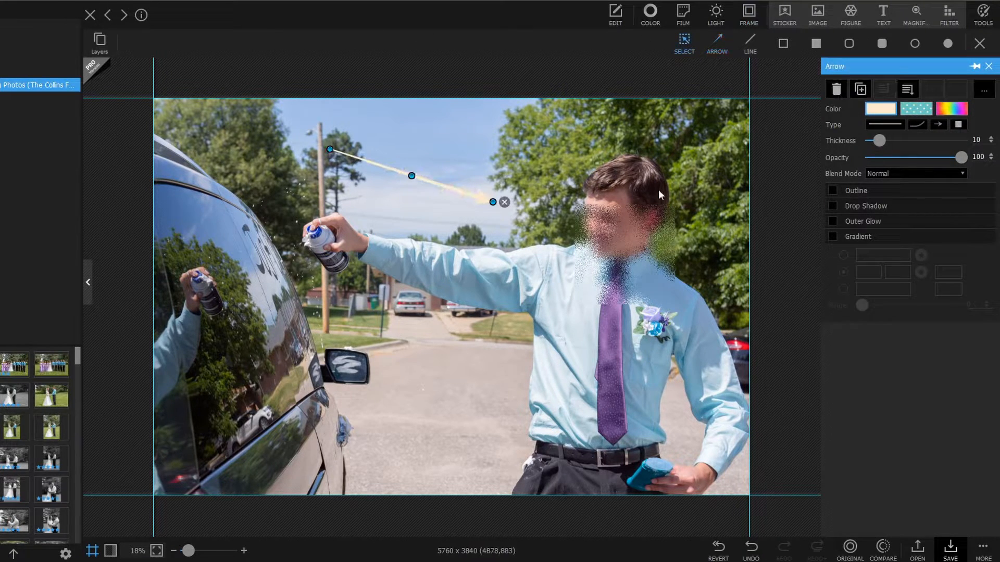
{"action": "left_click", "coordinate": [816, 44]}
{"action": "left_click_drag", "start_coordinate": [235, 222], "coordinate": [334, 327]}
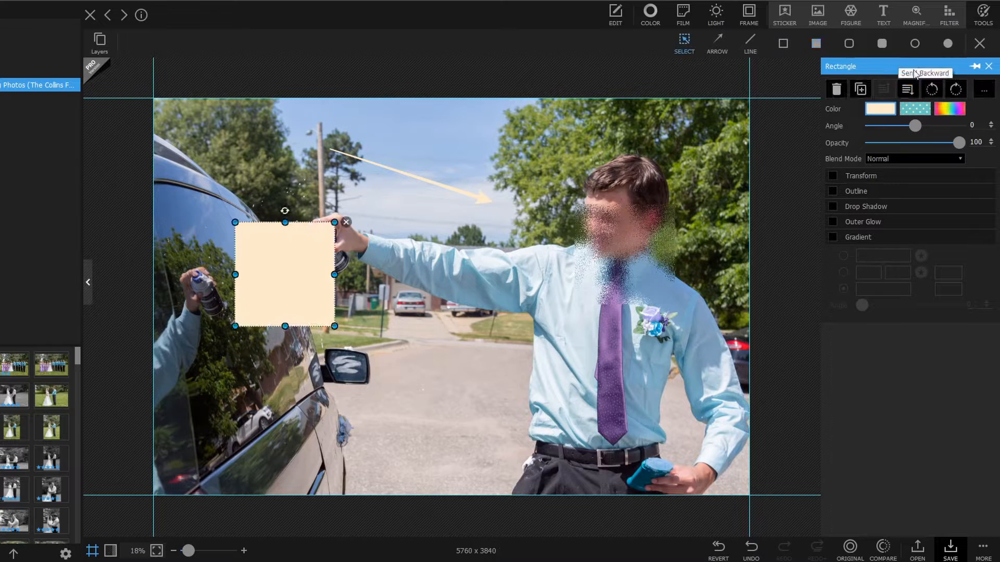
- Draw an outlined ellipse over the man's torso and a filled ellipse over his outstretched arm
{"action": "left_click", "coordinate": [915, 43]}
{"action": "left_click_drag", "start_coordinate": [507, 311], "coordinate": [649, 439]}
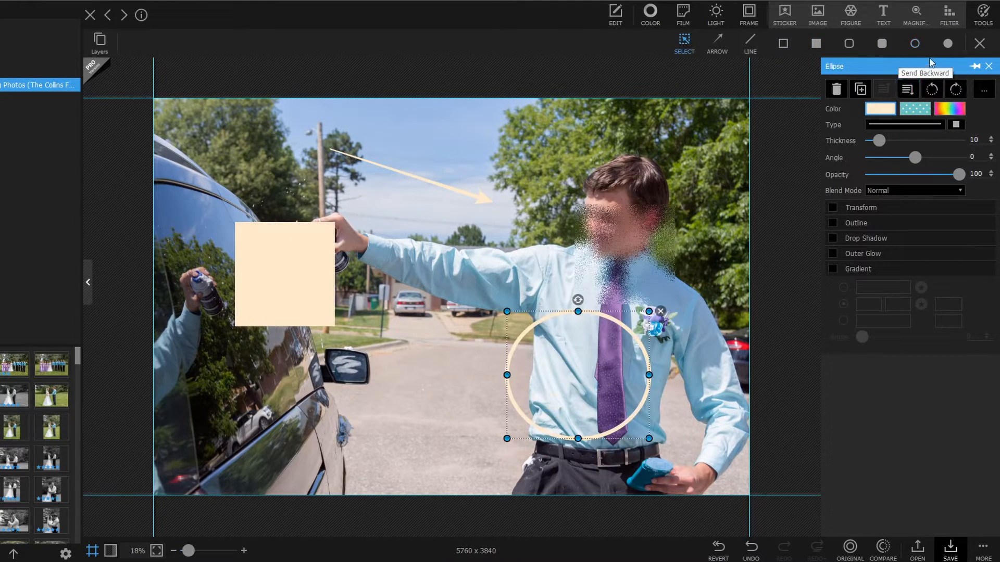
{"action": "left_click", "coordinate": [947, 44]}
{"action": "left_click_drag", "start_coordinate": [495, 236], "coordinate": [359, 364]}
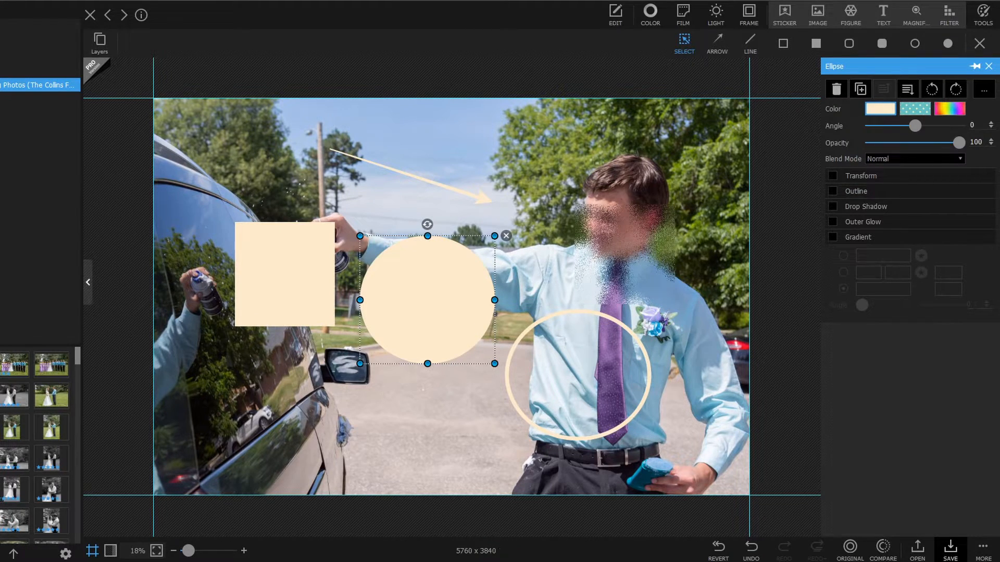
{"action": "left_click", "coordinate": [989, 66]}
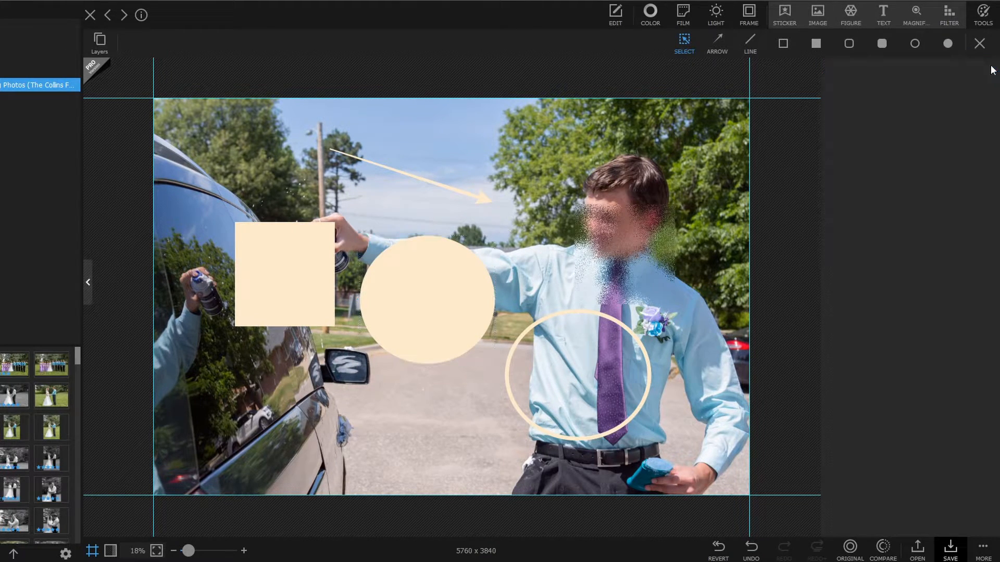
- Show the layer list and reorder it, placing the arrow below the Jitter filter and the outlined ellipse at the very bottom
{"action": "left_click", "coordinate": [100, 41]}
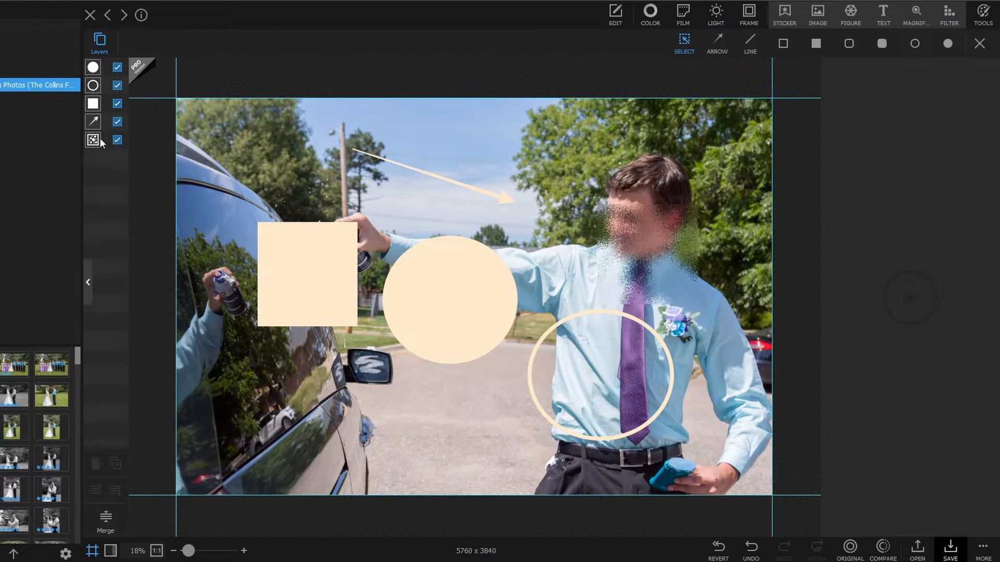
{"action": "left_click", "coordinate": [95, 67]}
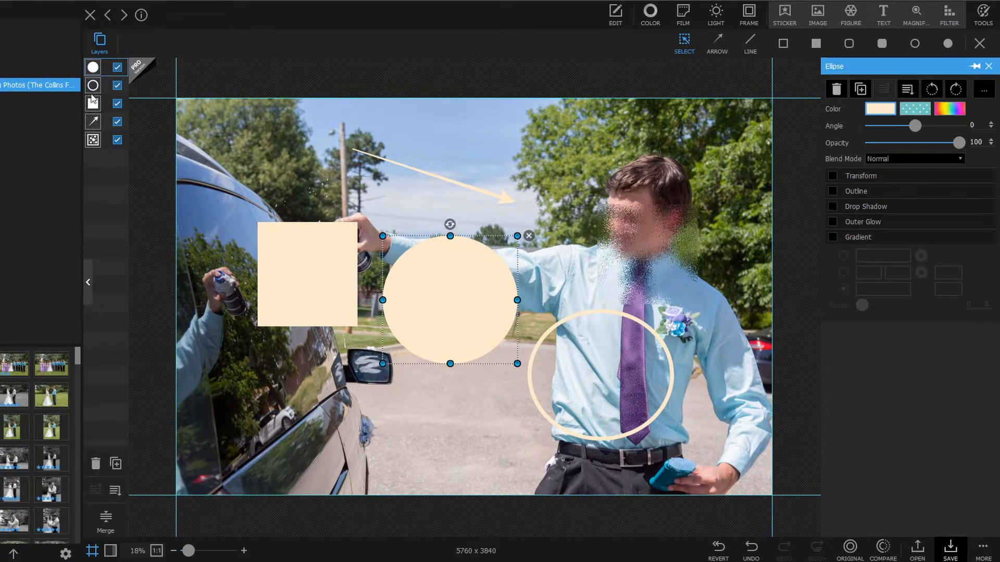
{"action": "left_click", "coordinate": [96, 143]}
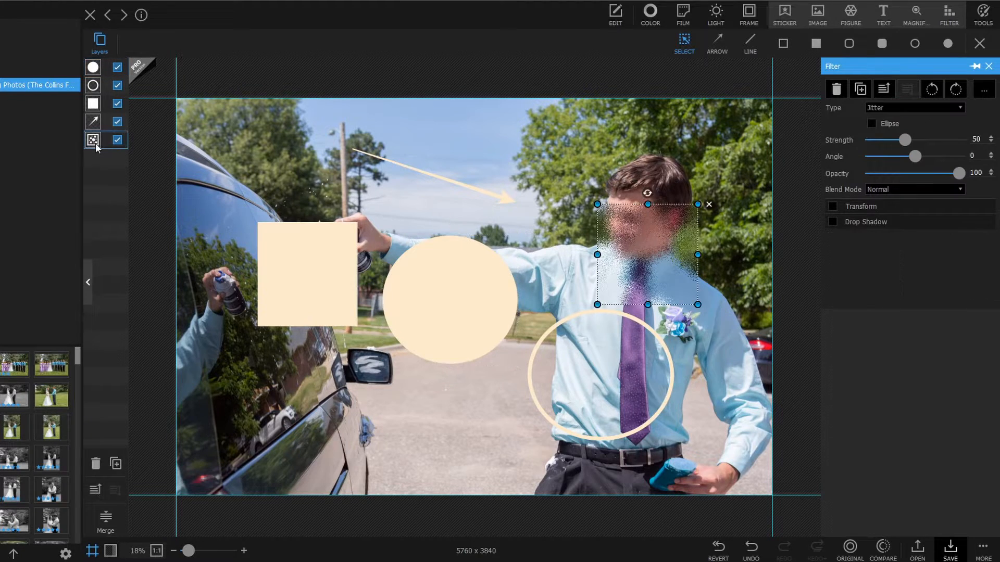
{"action": "left_click", "coordinate": [95, 120]}
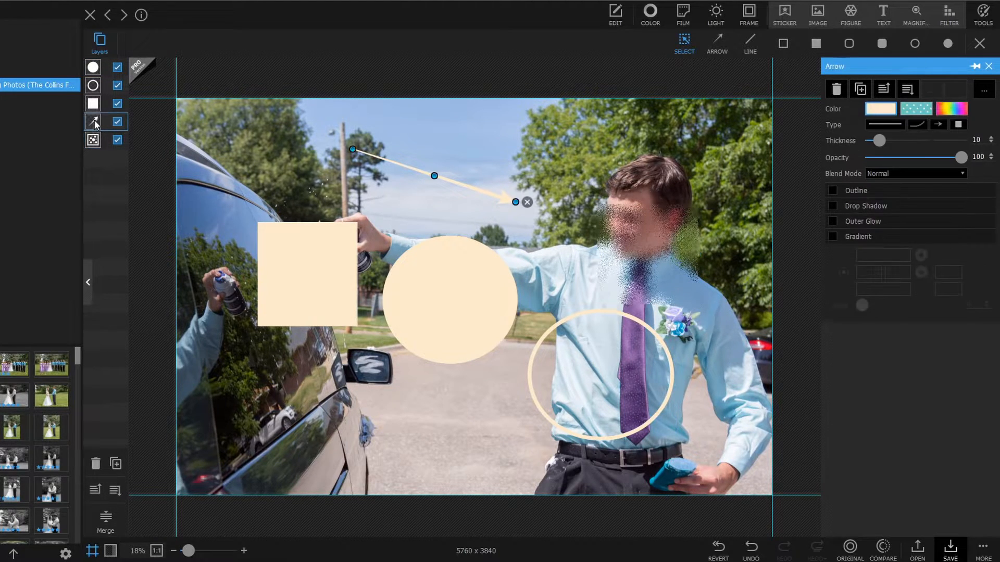
{"action": "left_click_drag", "start_coordinate": [95, 120], "coordinate": [96, 147]}
{"action": "left_click_drag", "start_coordinate": [95, 84], "coordinate": [92, 145]}
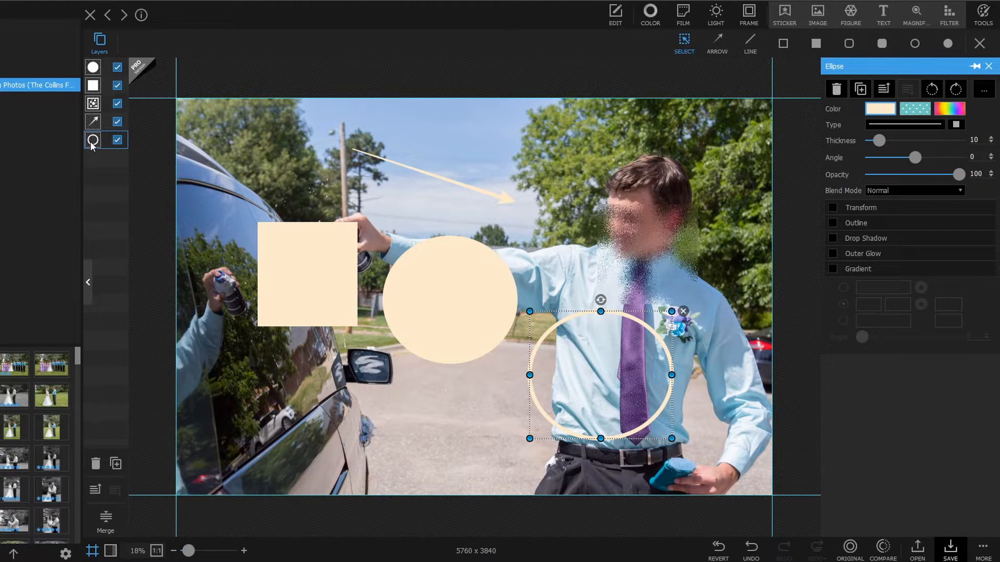
- Move the filled ellipse so it overlaps the square and recolor it dark green from the color palettes
{"action": "left_click", "coordinate": [433, 173]}
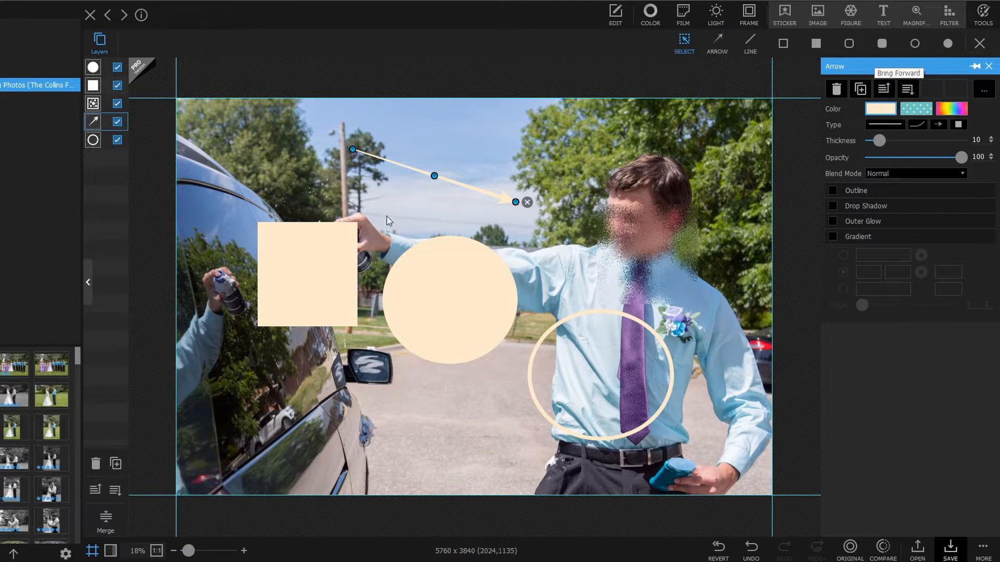
{"action": "left_click_drag", "start_coordinate": [417, 306], "coordinate": [340, 323]}
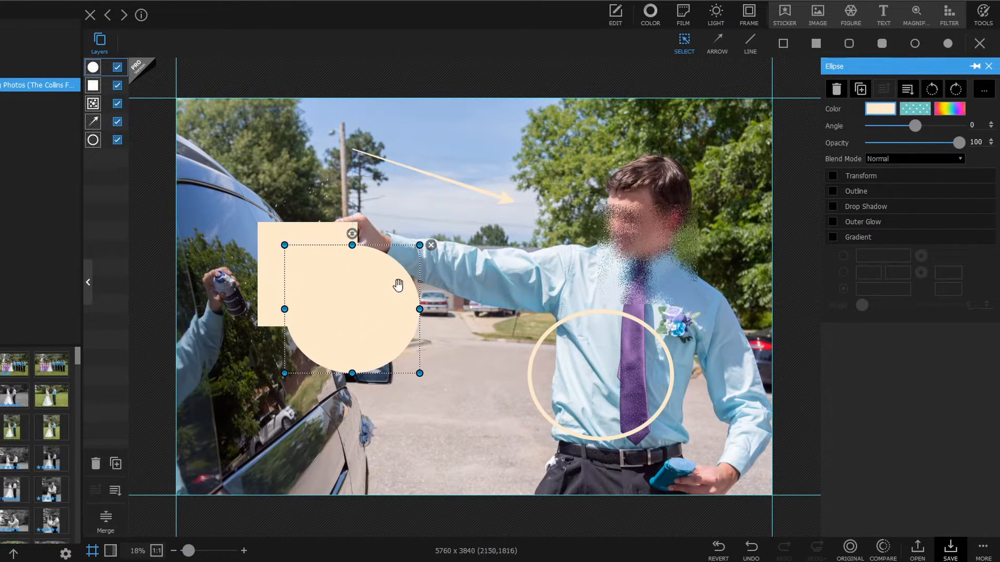
{"action": "left_click", "coordinate": [879, 110]}
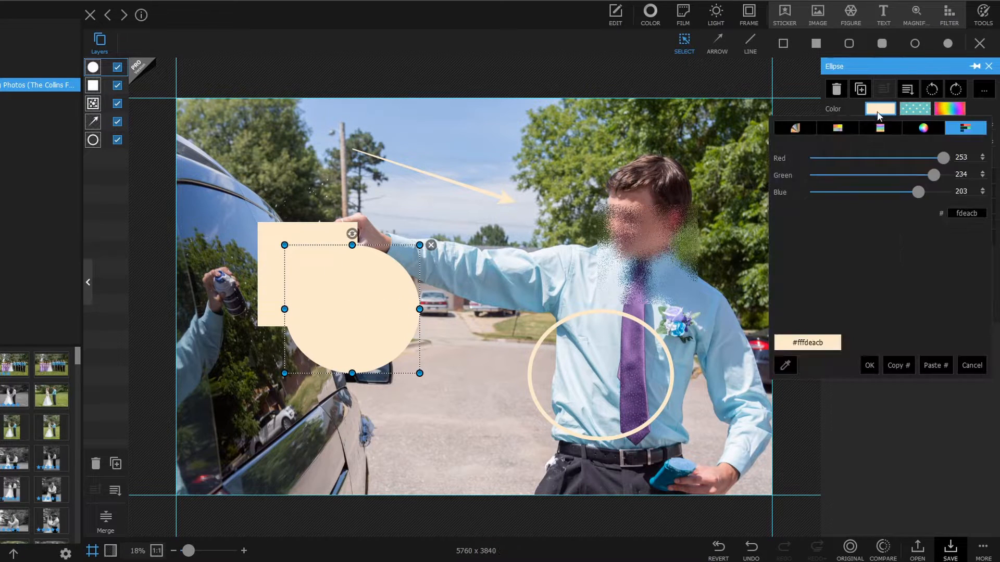
{"action": "left_click", "coordinate": [830, 129]}
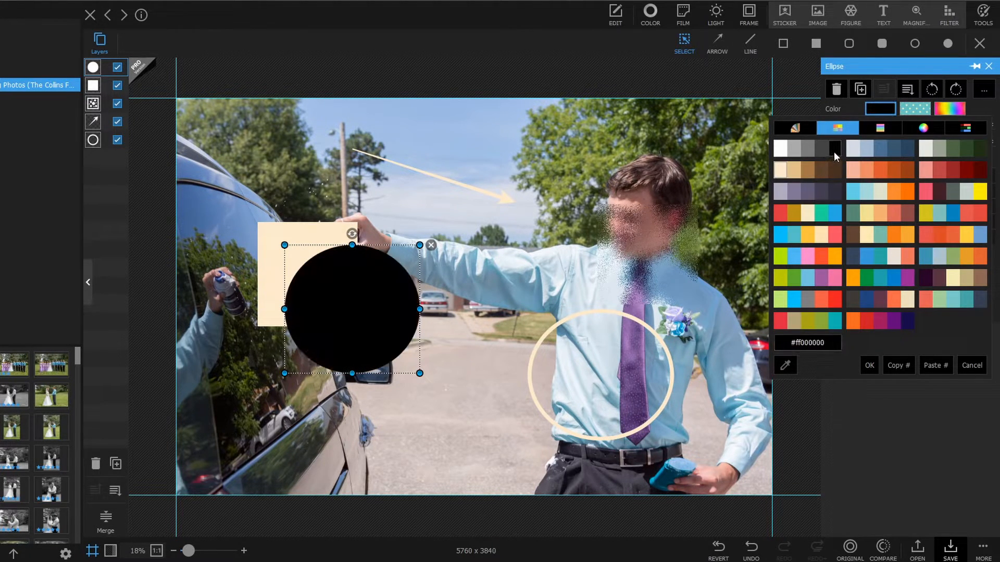
{"action": "left_click", "coordinate": [973, 152]}
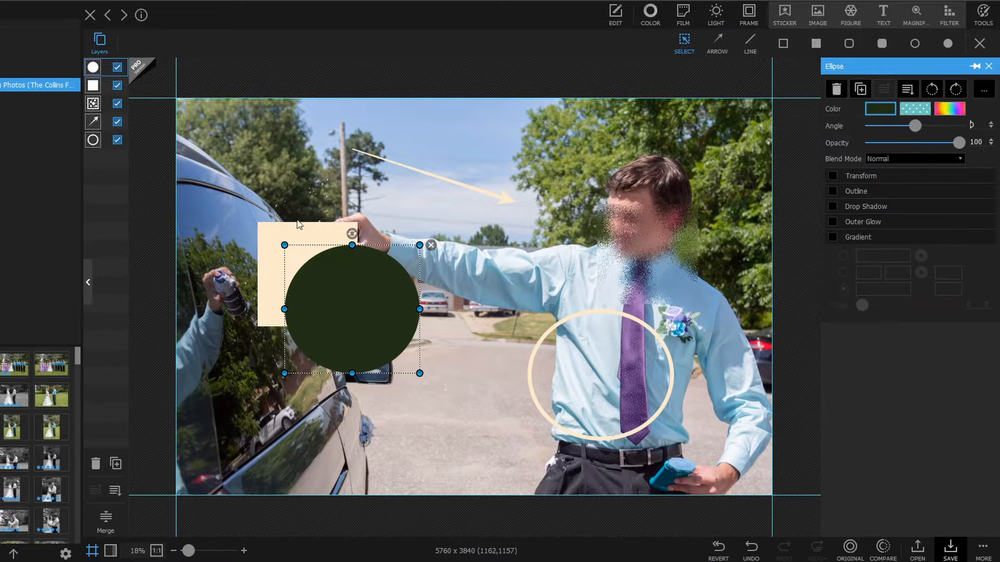
- Shift the square slightly up and toward the car, and recolor it bright blue
{"action": "left_click", "coordinate": [283, 237]}
{"action": "left_click_drag", "start_coordinate": [295, 228], "coordinate": [282, 214]}
{"action": "left_click", "coordinate": [880, 109]}
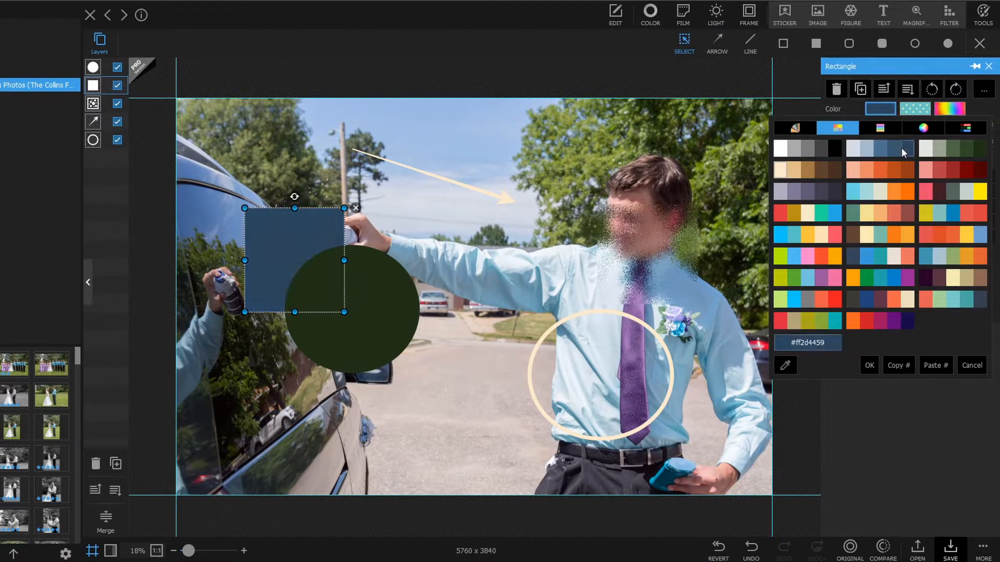
{"action": "left_click", "coordinate": [800, 298]}
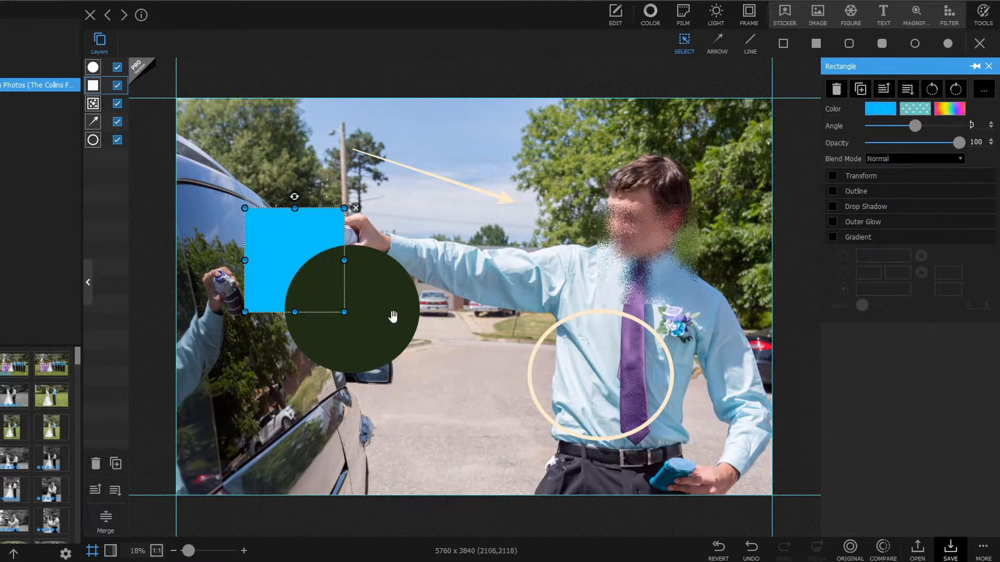
{"action": "left_click", "coordinate": [421, 208]}
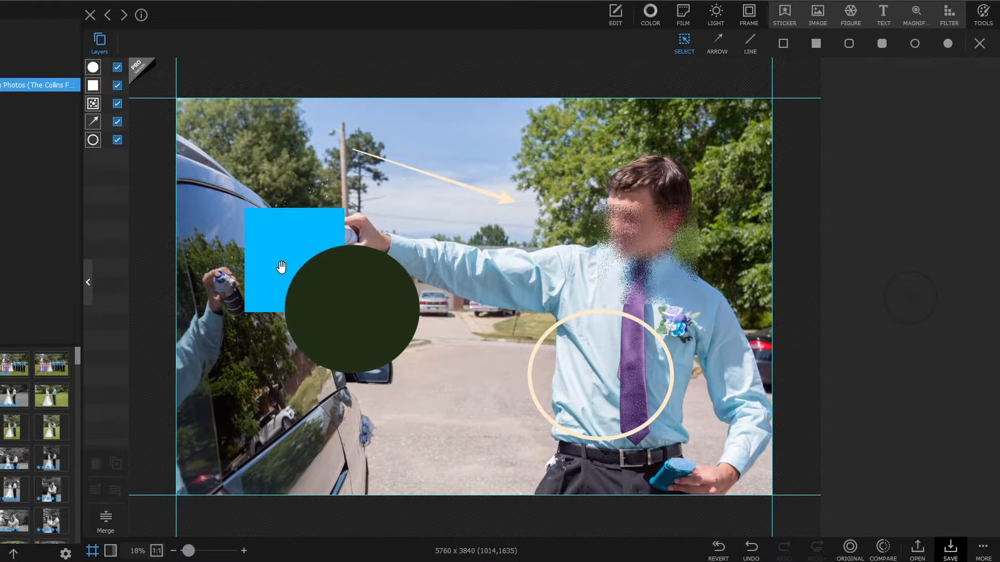
- Bring the blue square in front of the dark green ellipse and merge all layers into the photo
{"action": "left_click", "coordinate": [273, 232]}
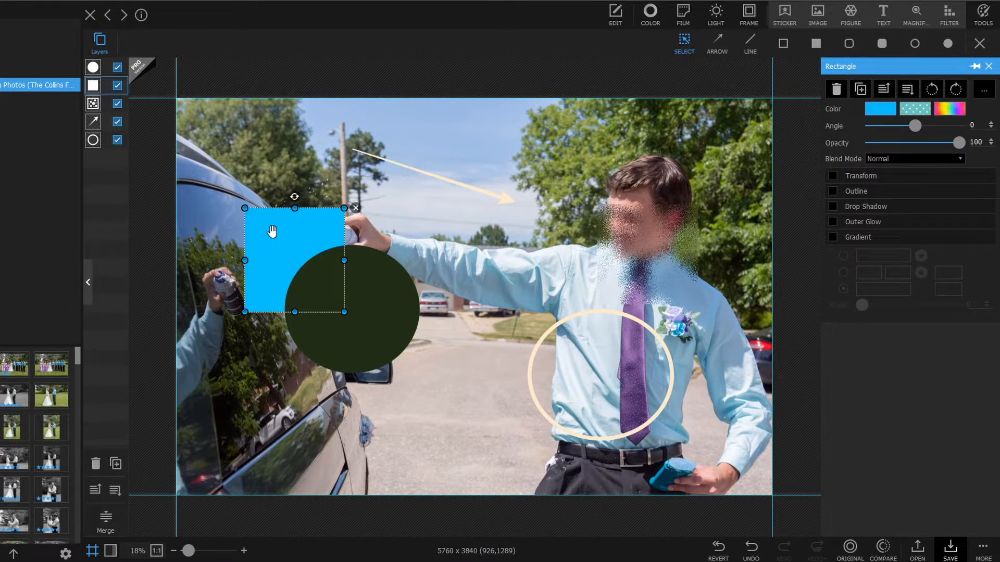
{"action": "mouse_move", "coordinate": [95, 96]}
{"action": "left_mouse_down"}
{"action": "mouse_move", "coordinate": [96, 110]}
{"action": "mouse_move", "coordinate": [97, 63]}
{"action": "left_mouse_up"}
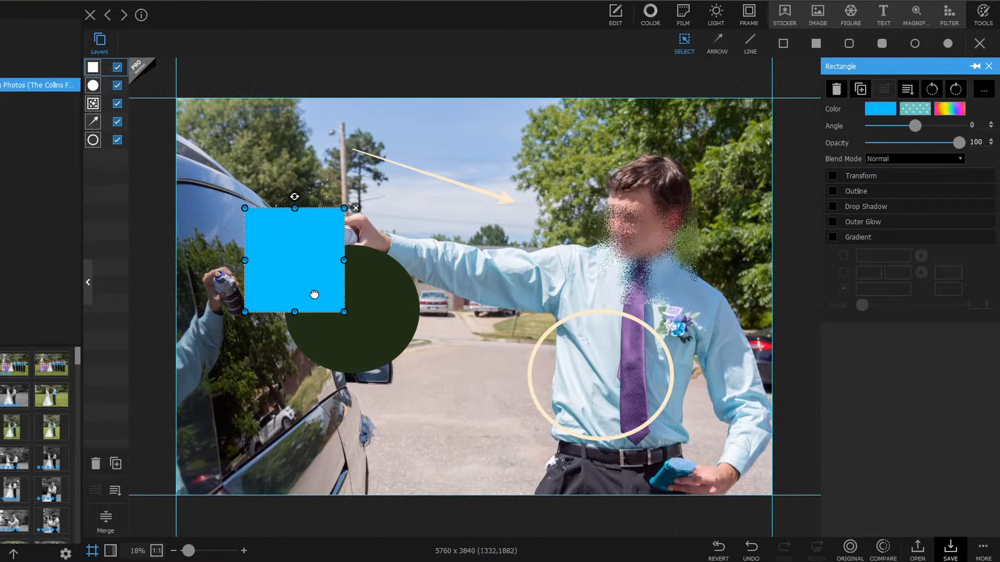
{"action": "left_click", "coordinate": [319, 316]}
{"action": "mouse_move", "coordinate": [93, 67]}
{"action": "left_mouse_down"}
{"action": "mouse_move", "coordinate": [100, 92]}
{"action": "mouse_move", "coordinate": [101, 65]}
{"action": "left_mouse_up"}
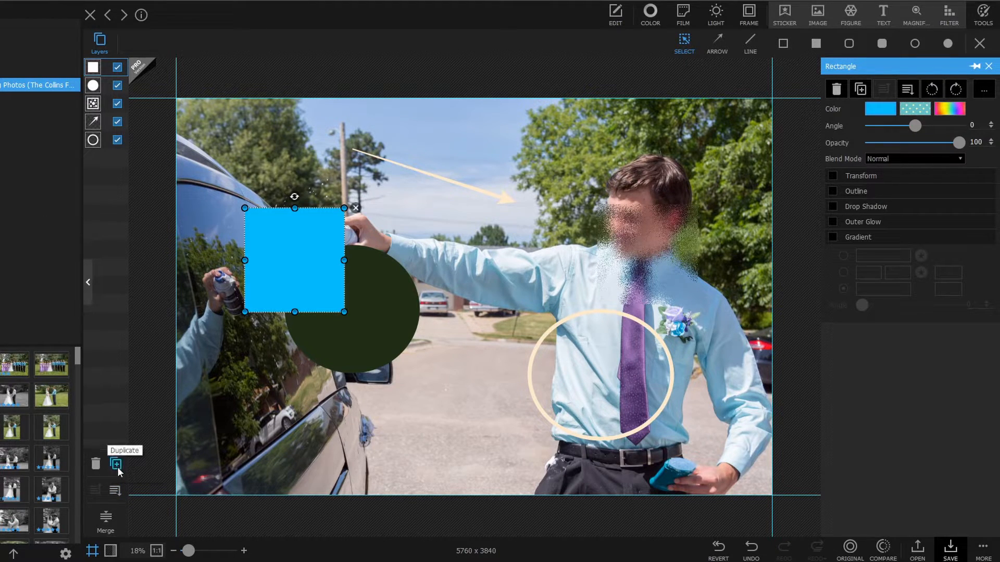
{"action": "left_click", "coordinate": [107, 518]}
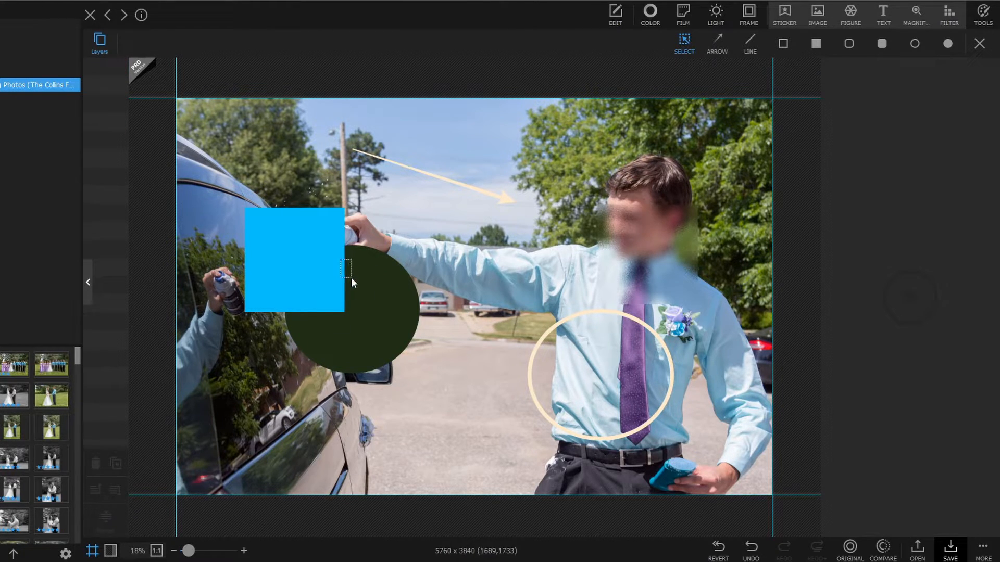
- Revert the photo to its original and open the Draw tool
{"action": "left_click", "coordinate": [718, 547]}
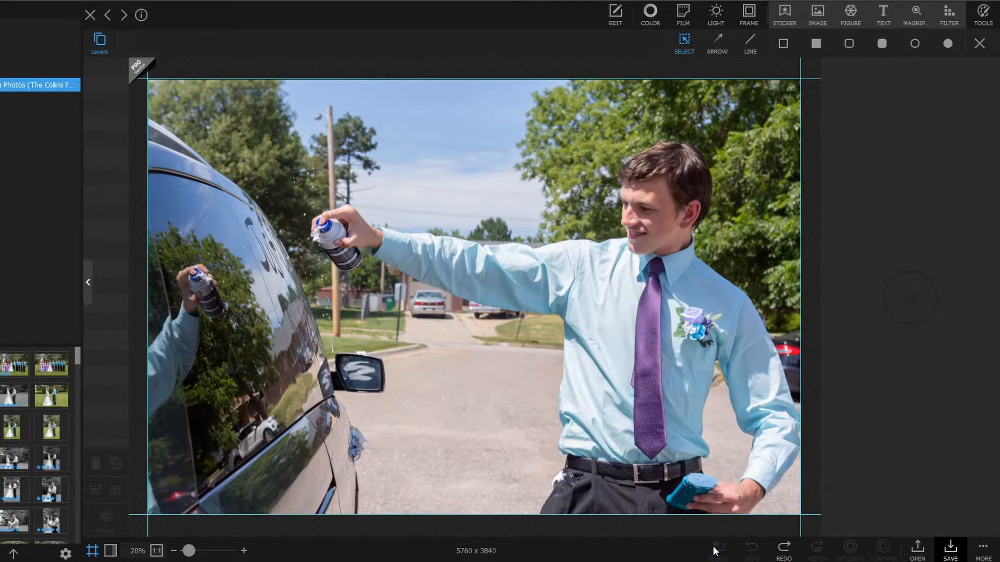
{"action": "left_click", "coordinate": [981, 21]}
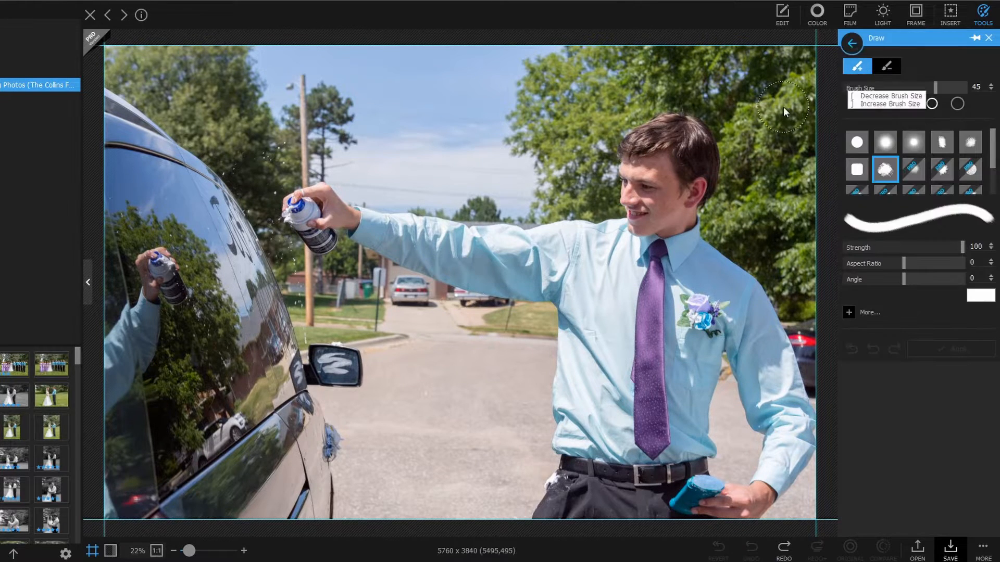
- Draw a winding white stroke across the photo at brush size 45 and strength 100, and another over the shirt at strength 61
{"action": "mouse_move", "coordinate": [558, 103]}
{"action": "left_mouse_down"}
{"action": "mouse_move", "coordinate": [601, 252]}
{"action": "mouse_move", "coordinate": [496, 335]}
{"action": "mouse_move", "coordinate": [415, 169]}
{"action": "mouse_move", "coordinate": [236, 214]}
{"action": "mouse_move", "coordinate": [367, 390]}
{"action": "mouse_move", "coordinate": [200, 428]}
{"action": "left_mouse_up"}
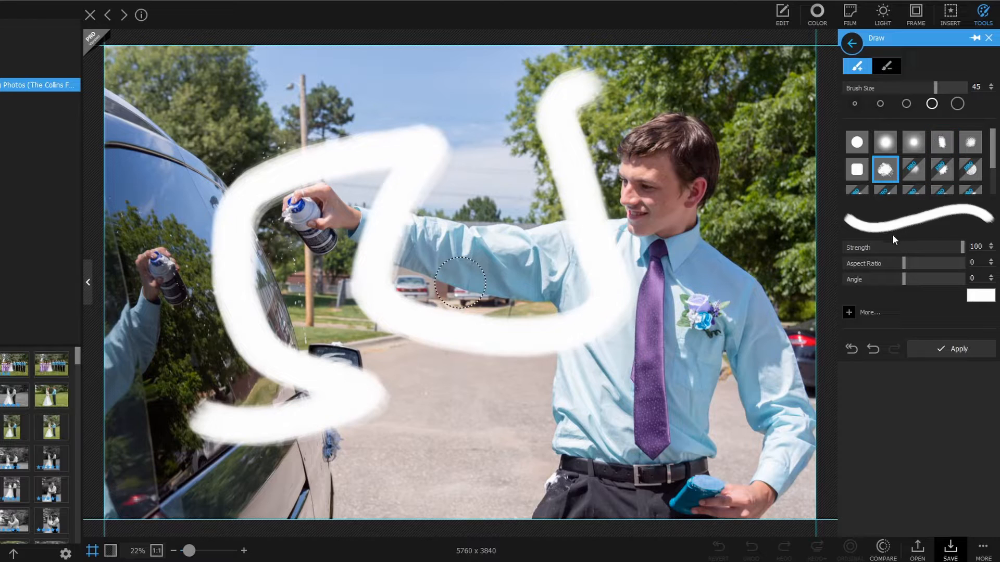
{"action": "left_click", "coordinate": [917, 249]}
{"action": "mouse_move", "coordinate": [762, 201]}
{"action": "left_mouse_down"}
{"action": "mouse_move", "coordinate": [722, 320]}
{"action": "mouse_move", "coordinate": [555, 417]}
{"action": "left_mouse_up"}
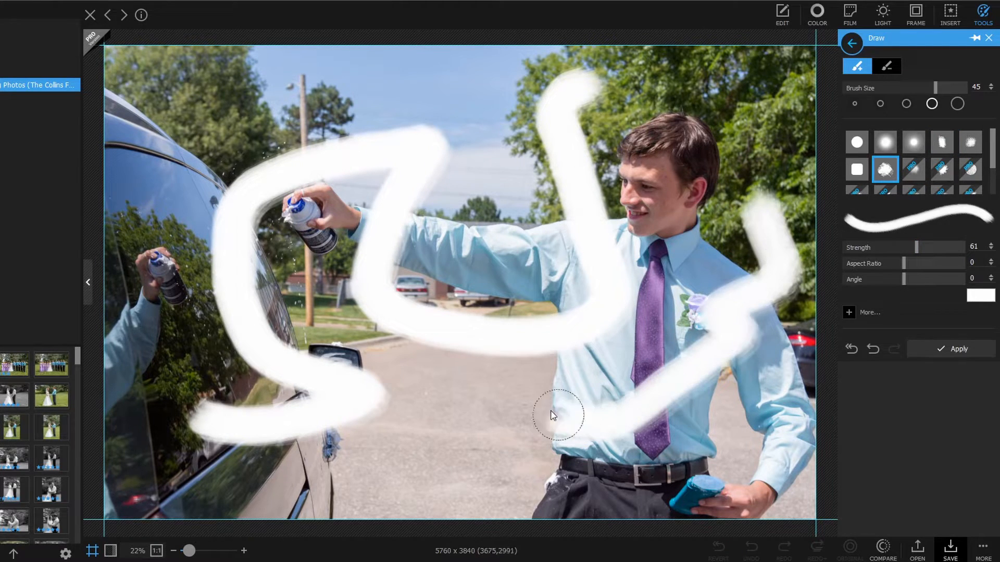
- Erase the winding white stroke over the car and arm with the Draw tool's eraser brush and close the tool
{"action": "left_click", "coordinate": [886, 66]}
{"action": "mouse_move", "coordinate": [583, 78]}
{"action": "left_mouse_down"}
{"action": "mouse_move", "coordinate": [538, 93]}
{"action": "mouse_move", "coordinate": [535, 120]}
{"action": "mouse_move", "coordinate": [619, 168]}
{"action": "mouse_move", "coordinate": [549, 249]}
{"action": "mouse_move", "coordinate": [596, 257]}
{"action": "mouse_move", "coordinate": [626, 283]}
{"action": "mouse_move", "coordinate": [518, 345]}
{"action": "mouse_move", "coordinate": [513, 314]}
{"action": "mouse_move", "coordinate": [402, 329]}
{"action": "mouse_move", "coordinate": [402, 304]}
{"action": "mouse_move", "coordinate": [378, 263]}
{"action": "mouse_move", "coordinate": [419, 246]}
{"action": "mouse_move", "coordinate": [371, 231]}
{"action": "mouse_move", "coordinate": [411, 193]}
{"action": "mouse_move", "coordinate": [411, 143]}
{"action": "mouse_move", "coordinate": [396, 129]}
{"action": "mouse_move", "coordinate": [437, 149]}
{"action": "mouse_move", "coordinate": [394, 173]}
{"action": "mouse_move", "coordinate": [340, 166]}
{"action": "mouse_move", "coordinate": [333, 186]}
{"action": "mouse_move", "coordinate": [307, 157]}
{"action": "mouse_move", "coordinate": [328, 142]}
{"action": "mouse_move", "coordinate": [261, 166]}
{"action": "mouse_move", "coordinate": [283, 198]}
{"action": "mouse_move", "coordinate": [270, 231]}
{"action": "mouse_move", "coordinate": [191, 257]}
{"action": "mouse_move", "coordinate": [187, 282]}
{"action": "mouse_move", "coordinate": [221, 284]}
{"action": "mouse_move", "coordinate": [261, 327]}
{"action": "mouse_move", "coordinate": [292, 337]}
{"action": "mouse_move", "coordinate": [251, 369]}
{"action": "mouse_move", "coordinate": [345, 391]}
{"action": "mouse_move", "coordinate": [275, 417]}
{"action": "mouse_move", "coordinate": [244, 402]}
{"action": "mouse_move", "coordinate": [414, 419]}
{"action": "mouse_move", "coordinate": [236, 450]}
{"action": "left_mouse_up"}
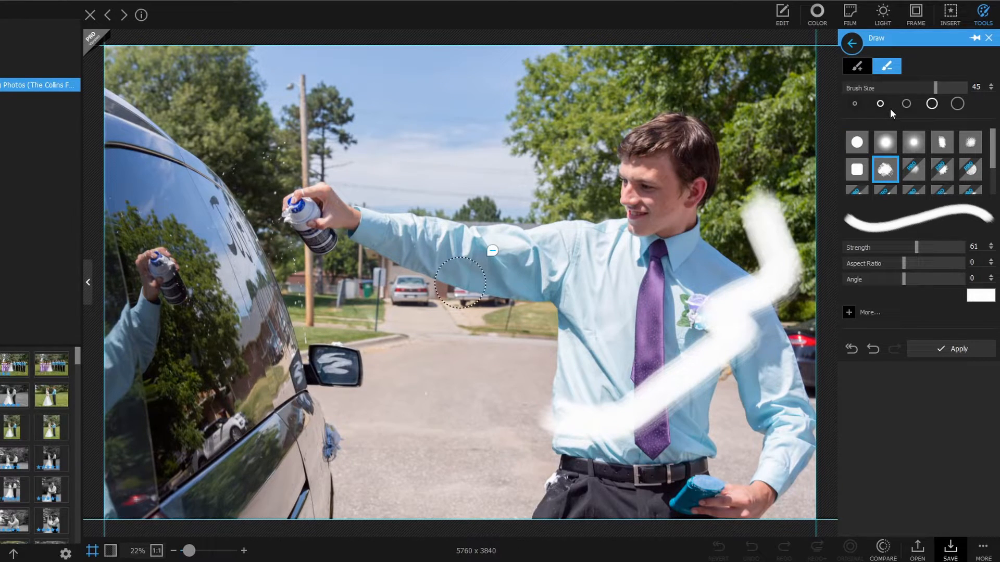
{"action": "left_click", "coordinate": [988, 36]}
- Use the Scatter tool to spread circles over the sky, car and driveway at strength 70, with the purple sampled from the tie
{"action": "left_click", "coordinate": [985, 30]}
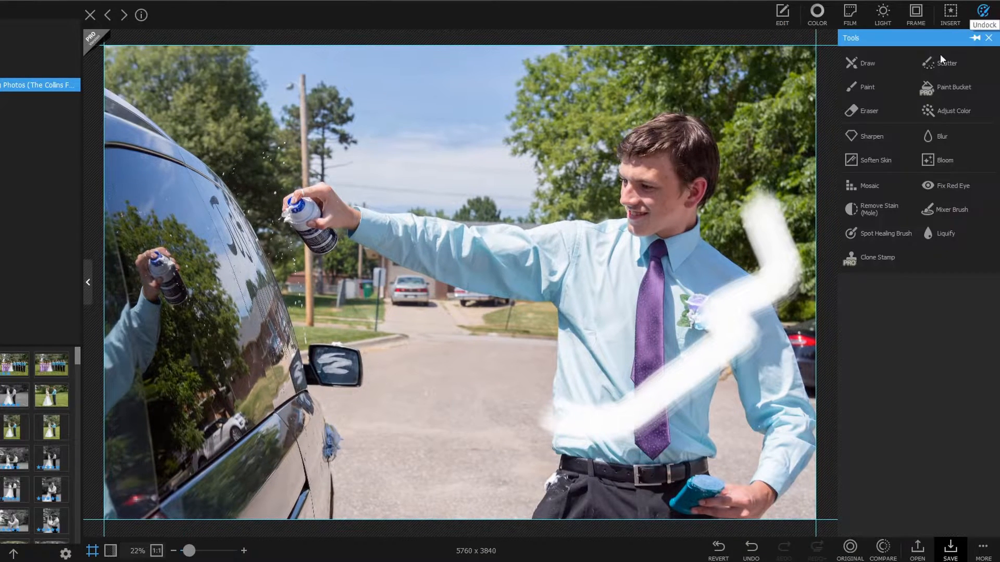
{"action": "left_click", "coordinate": [930, 64]}
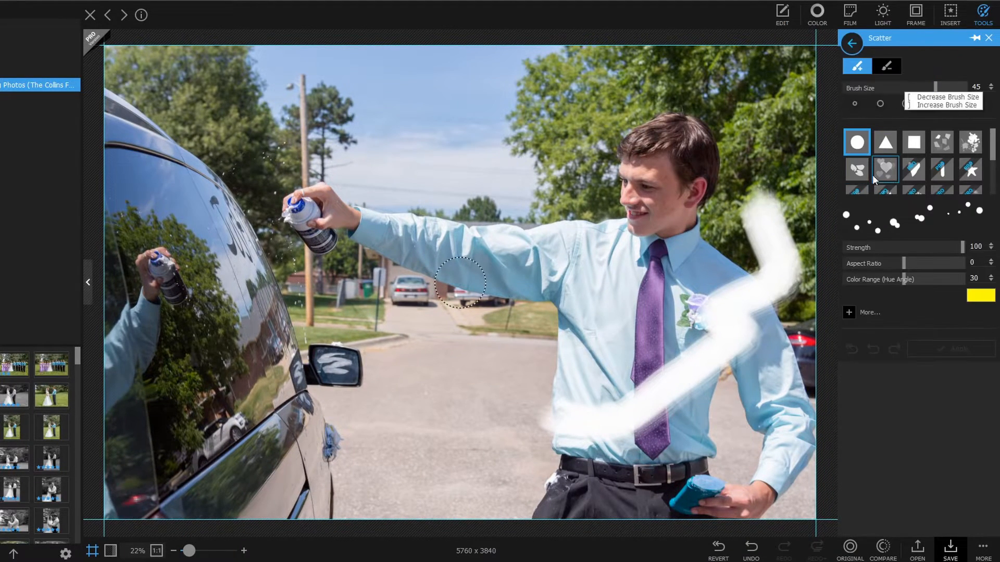
{"action": "left_click", "coordinate": [976, 296]}
{"action": "left_click", "coordinate": [792, 273]}
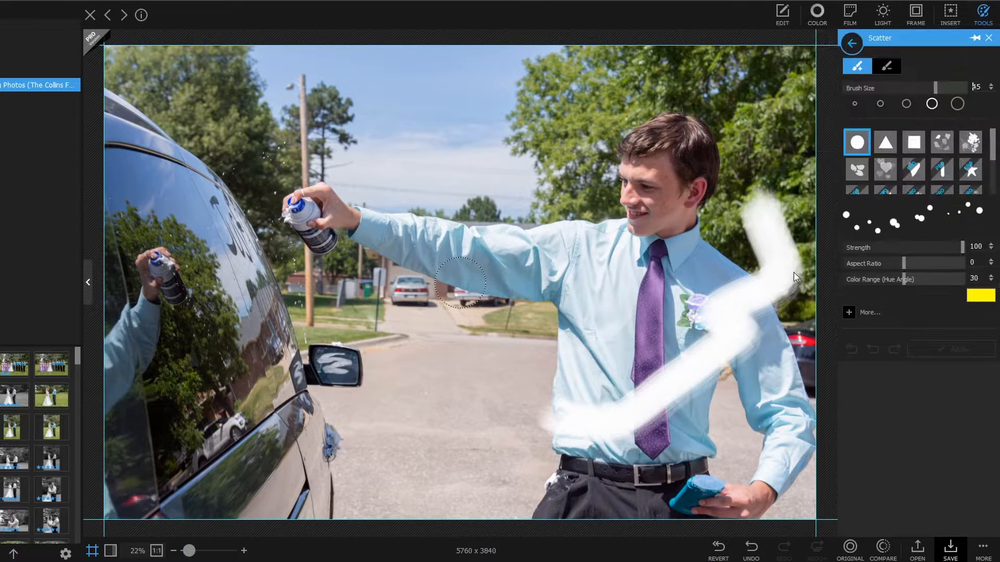
{"action": "left_click", "coordinate": [650, 305]}
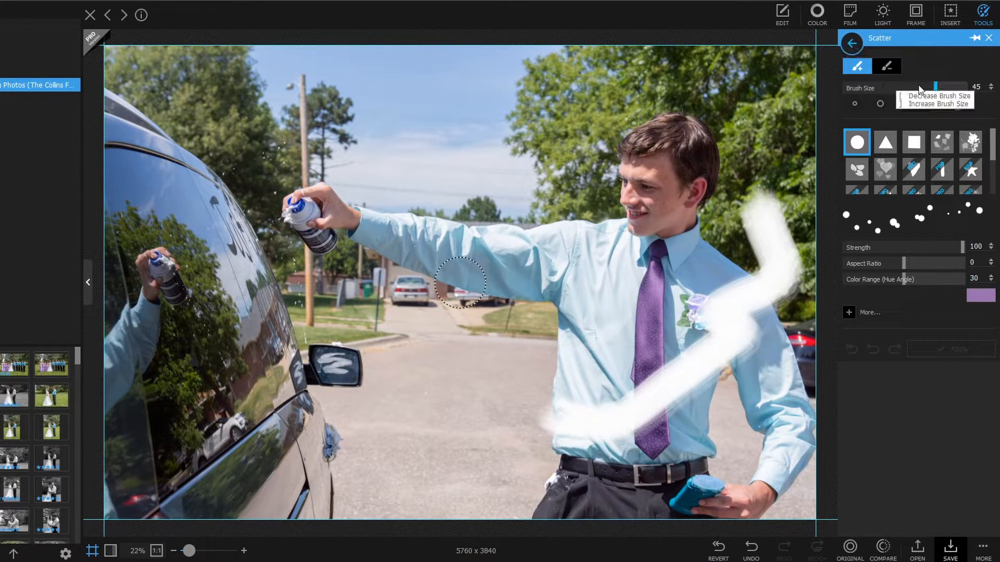
{"action": "left_click", "coordinate": [936, 248]}
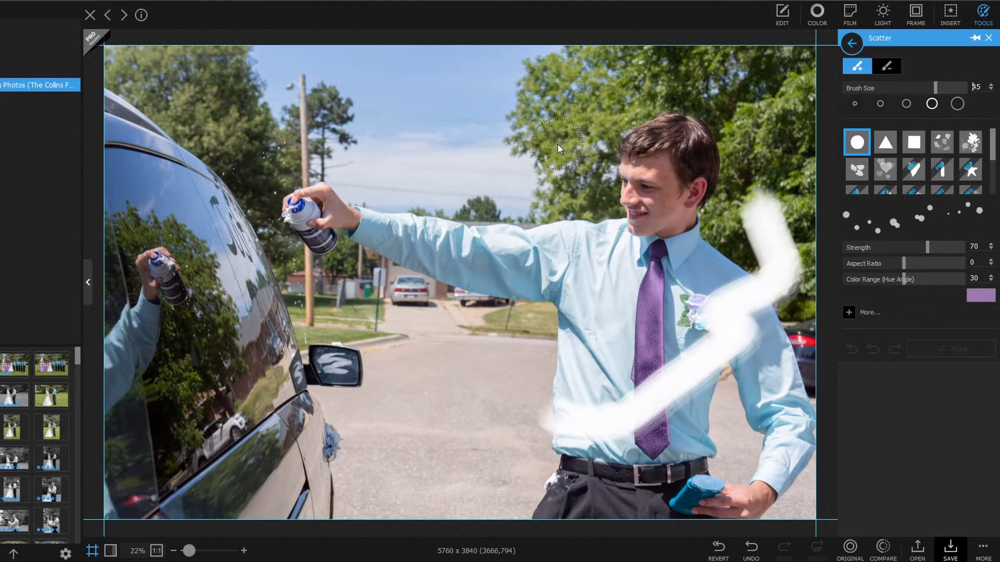
{"action": "mouse_move", "coordinate": [578, 149]}
{"action": "left_mouse_down"}
{"action": "mouse_move", "coordinate": [514, 120]}
{"action": "mouse_move", "coordinate": [425, 106]}
{"action": "mouse_move", "coordinate": [375, 170]}
{"action": "mouse_move", "coordinate": [220, 109]}
{"action": "mouse_move", "coordinate": [148, 147]}
{"action": "mouse_move", "coordinate": [163, 262]}
{"action": "mouse_move", "coordinate": [235, 313]}
{"action": "mouse_move", "coordinate": [248, 439]}
{"action": "mouse_move", "coordinate": [179, 450]}
{"action": "mouse_move", "coordinate": [155, 408]}
{"action": "mouse_move", "coordinate": [245, 406]}
{"action": "mouse_move", "coordinate": [337, 449]}
{"action": "mouse_move", "coordinate": [487, 405]}
{"action": "mouse_move", "coordinate": [453, 352]}
{"action": "mouse_move", "coordinate": [294, 354]}
{"action": "left_mouse_up"}
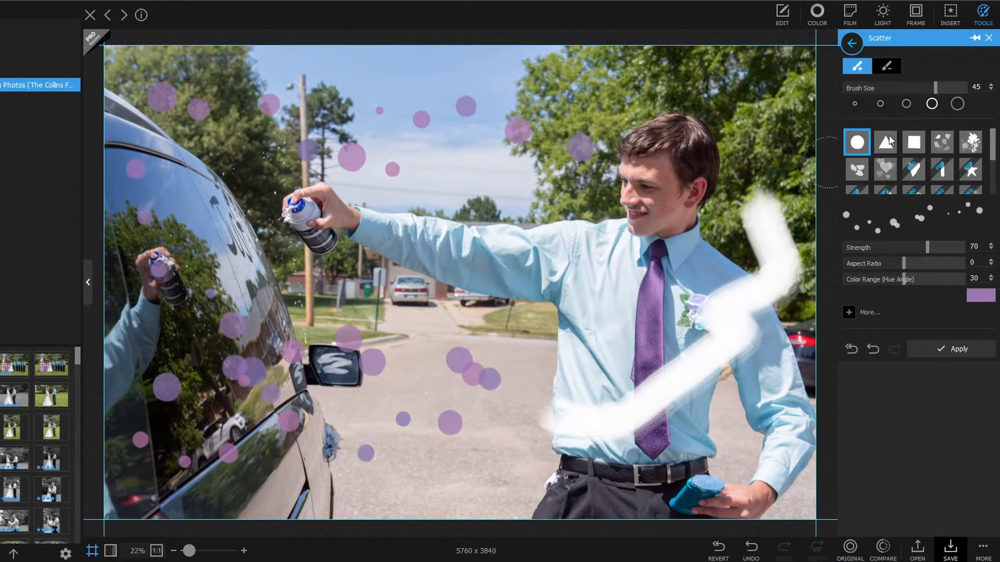
- Scatter more purple circles, triangles and confetti pieces over the photo at strength 100 and apply them
{"action": "left_click_drag", "start_coordinate": [933, 246], "coordinate": [968, 246]}
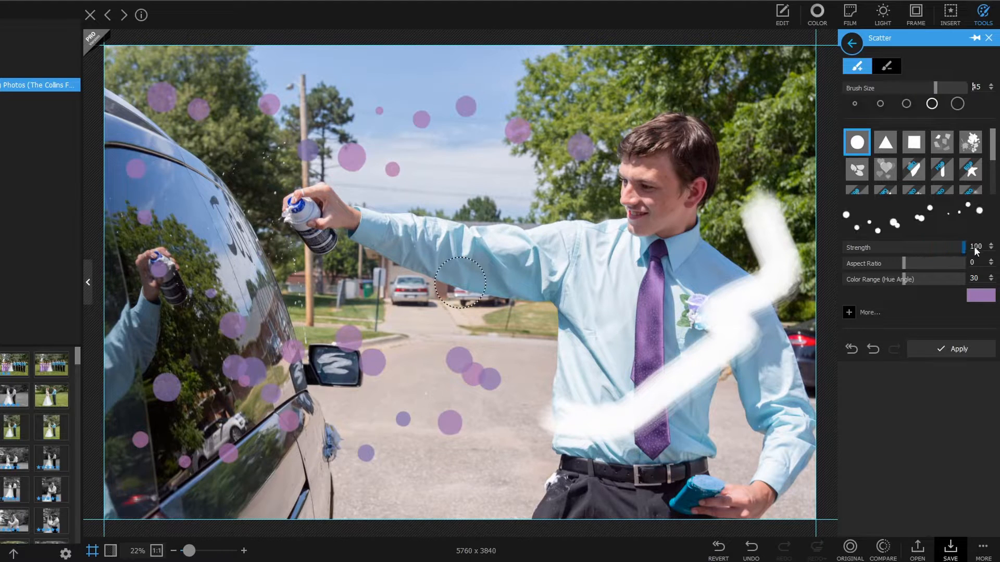
{"action": "mouse_move", "coordinate": [583, 83]}
{"action": "left_mouse_down"}
{"action": "mouse_move", "coordinate": [119, 130]}
{"action": "mouse_move", "coordinate": [254, 446]}
{"action": "mouse_move", "coordinate": [208, 329]}
{"action": "mouse_move", "coordinate": [229, 292]}
{"action": "left_mouse_up"}
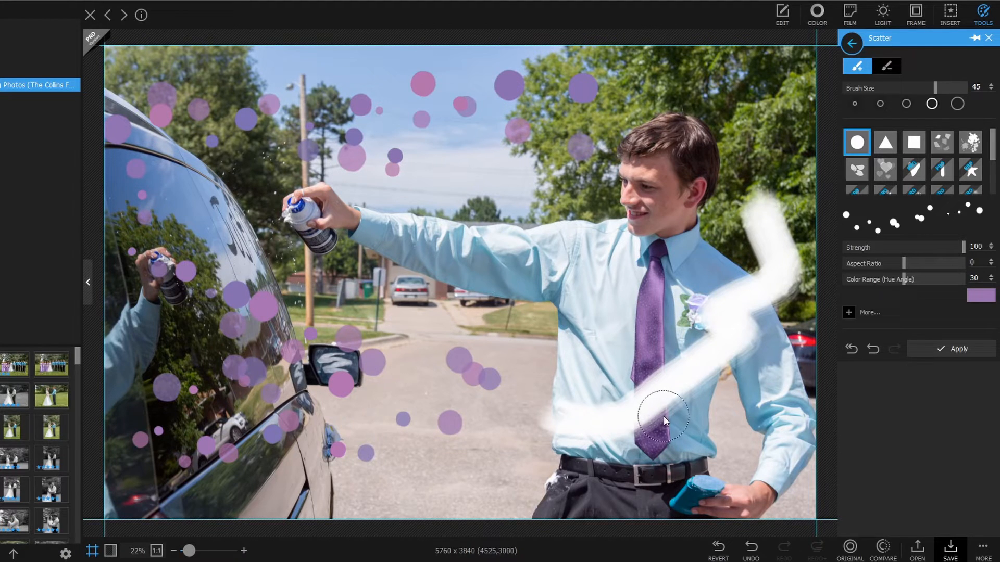
{"action": "left_click", "coordinate": [885, 141]}
{"action": "mouse_move", "coordinate": [451, 283]}
{"action": "left_mouse_down"}
{"action": "mouse_move", "coordinate": [476, 342]}
{"action": "mouse_move", "coordinate": [249, 444]}
{"action": "left_mouse_up"}
{"action": "left_click", "coordinate": [943, 146]}
{"action": "mouse_move", "coordinate": [492, 230]}
{"action": "left_mouse_down"}
{"action": "mouse_move", "coordinate": [321, 456]}
{"action": "mouse_move", "coordinate": [458, 198]}
{"action": "mouse_move", "coordinate": [729, 339]}
{"action": "mouse_move", "coordinate": [649, 221]}
{"action": "mouse_move", "coordinate": [797, 160]}
{"action": "left_mouse_up"}
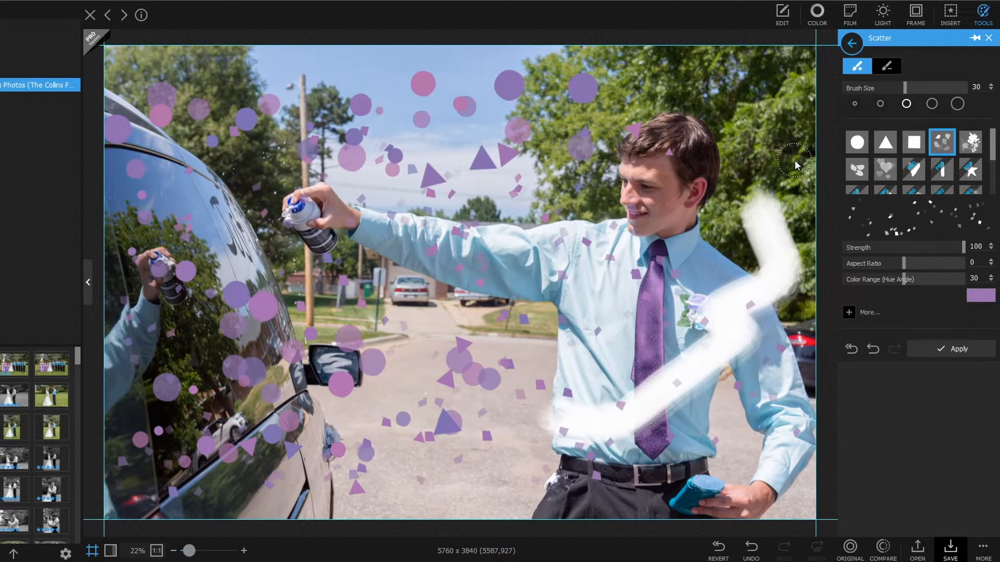
{"action": "left_click", "coordinate": [970, 349]}
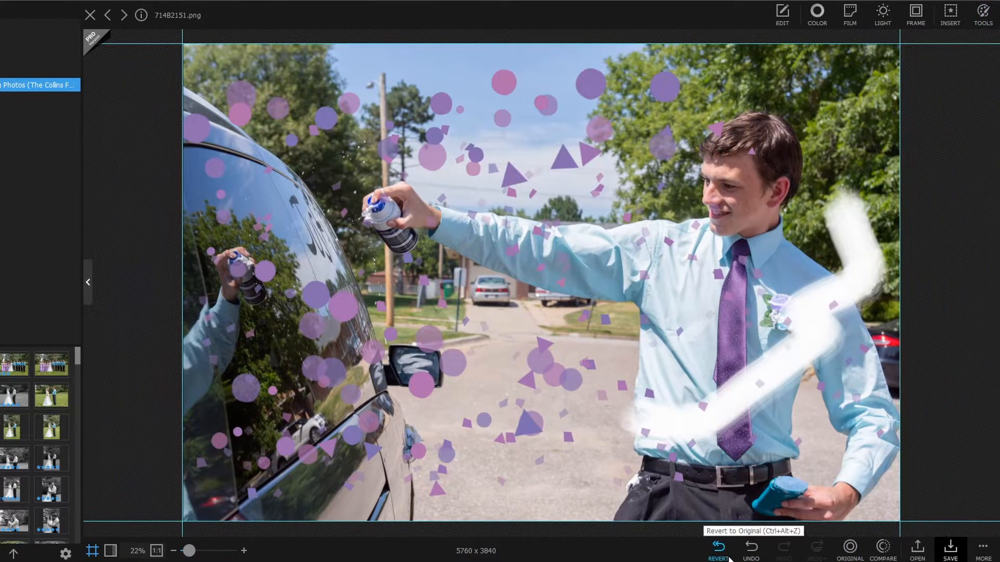
- Revert the photo to its original and paint a winding dark stroke with the Paint tool at brush size 30 and hardness 100
{"action": "left_click", "coordinate": [728, 557]}
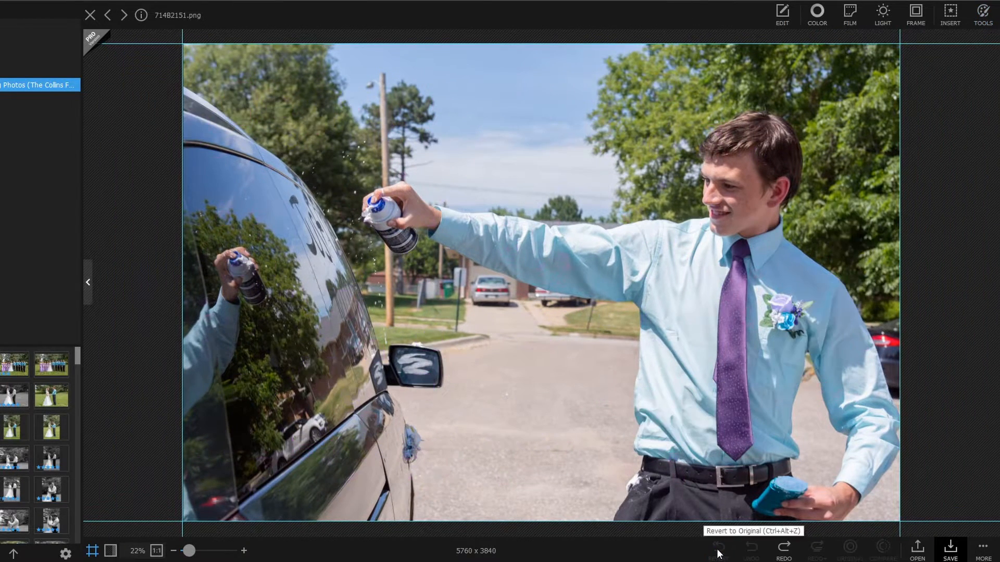
{"action": "left_click", "coordinate": [985, 23]}
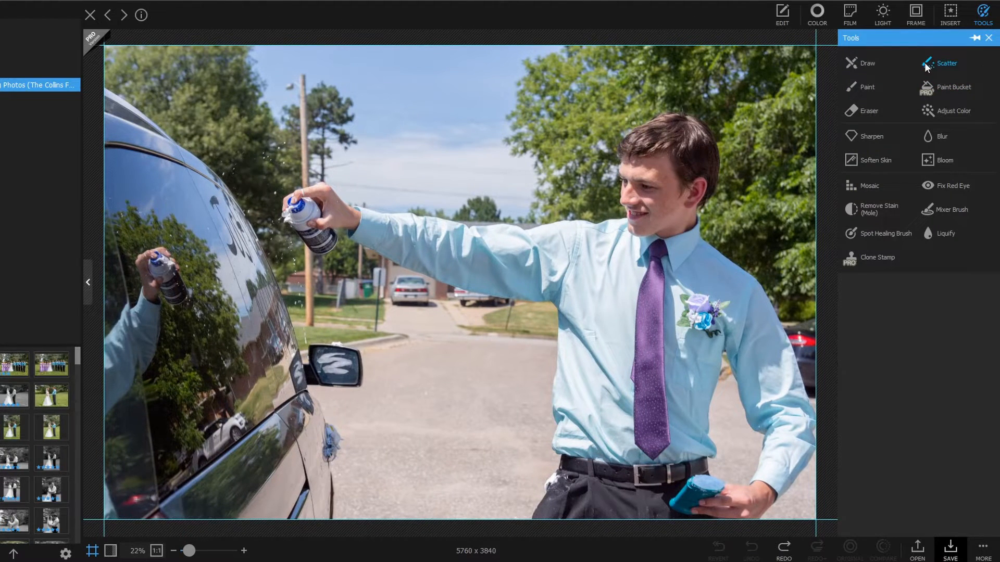
{"action": "left_click", "coordinate": [860, 87]}
{"action": "mouse_move", "coordinate": [560, 111]}
{"action": "left_mouse_down"}
{"action": "mouse_move", "coordinate": [379, 324]}
{"action": "mouse_move", "coordinate": [281, 365]}
{"action": "mouse_move", "coordinate": [471, 441]}
{"action": "mouse_move", "coordinate": [297, 191]}
{"action": "mouse_move", "coordinate": [468, 121]}
{"action": "left_mouse_up"}
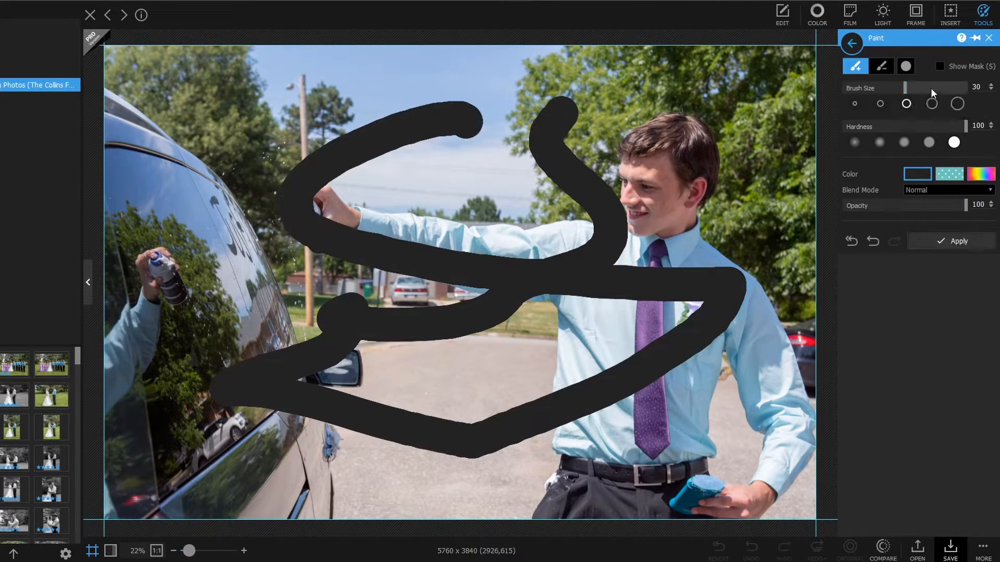
- Paint a softer dark stroke over the car at hardness 25, close the Paint tool and revert the photo to its original
{"action": "left_click_drag", "start_coordinate": [907, 130], "coordinate": [875, 127]}
{"action": "mouse_move", "coordinate": [380, 79]}
{"action": "left_mouse_down"}
{"action": "mouse_move", "coordinate": [122, 345]}
{"action": "mouse_move", "coordinate": [230, 251]}
{"action": "mouse_move", "coordinate": [279, 353]}
{"action": "left_mouse_up"}
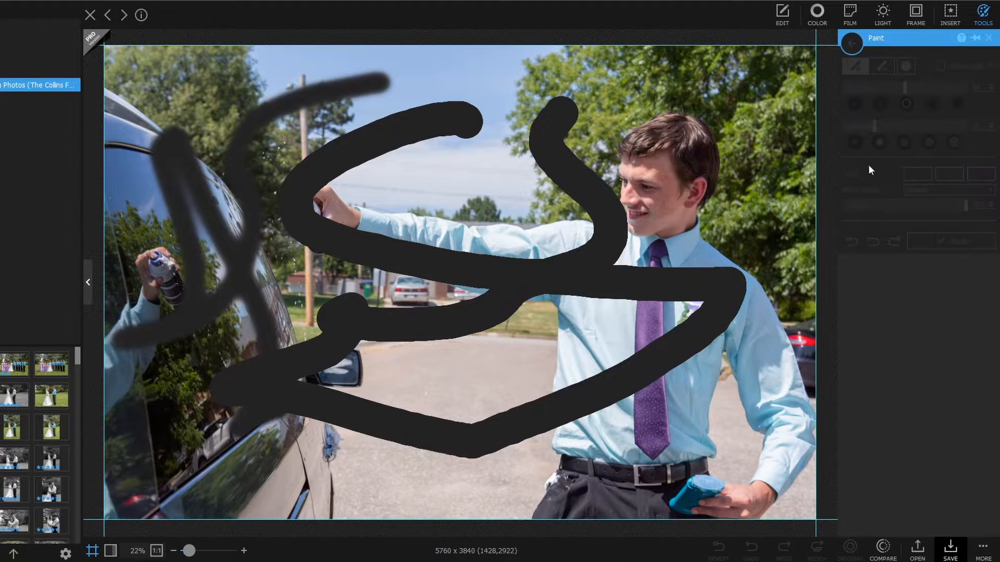
{"action": "left_click", "coordinate": [991, 42]}
{"action": "left_click", "coordinate": [984, 16]}
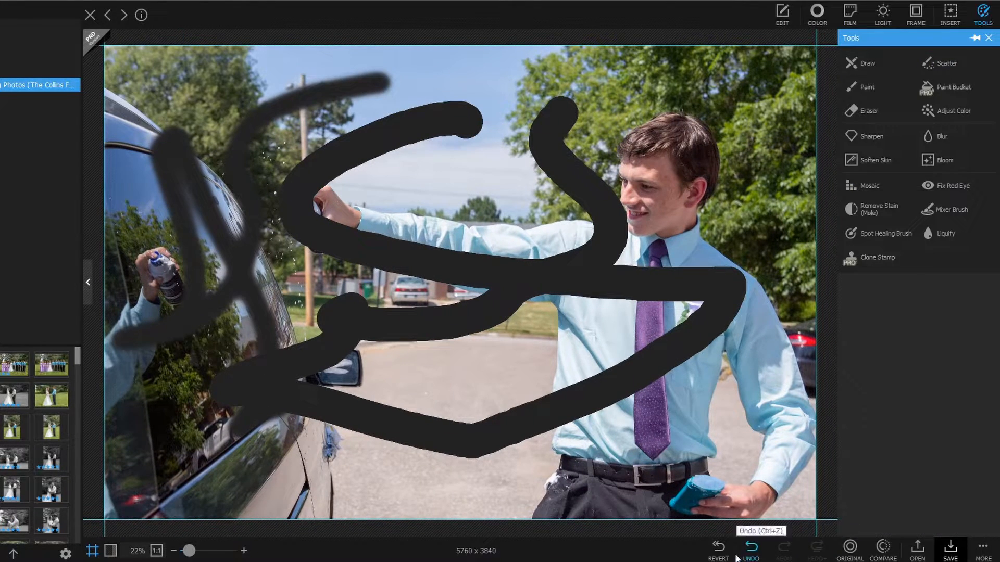
{"action": "left_click", "coordinate": [718, 547]}
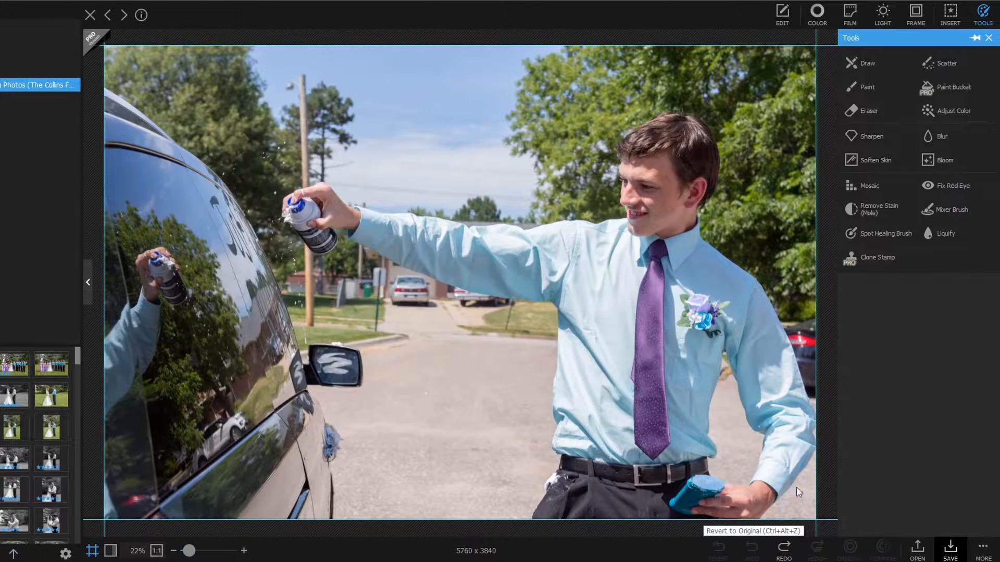
- Erase the photo's corner above the car with the Eraser at brush size 30 and hardness 25, and apply it
{"action": "left_click", "coordinate": [871, 111]}
{"action": "mouse_move", "coordinate": [136, 47]}
{"action": "left_mouse_down"}
{"action": "mouse_move", "coordinate": [111, 117]}
{"action": "mouse_move", "coordinate": [123, 135]}
{"action": "mouse_move", "coordinate": [68, 184]}
{"action": "mouse_move", "coordinate": [245, 64]}
{"action": "mouse_move", "coordinate": [138, 148]}
{"action": "mouse_move", "coordinate": [266, 78]}
{"action": "mouse_move", "coordinate": [211, 87]}
{"action": "mouse_move", "coordinate": [228, 91]}
{"action": "mouse_move", "coordinate": [76, 214]}
{"action": "mouse_move", "coordinate": [234, 45]}
{"action": "left_mouse_up"}
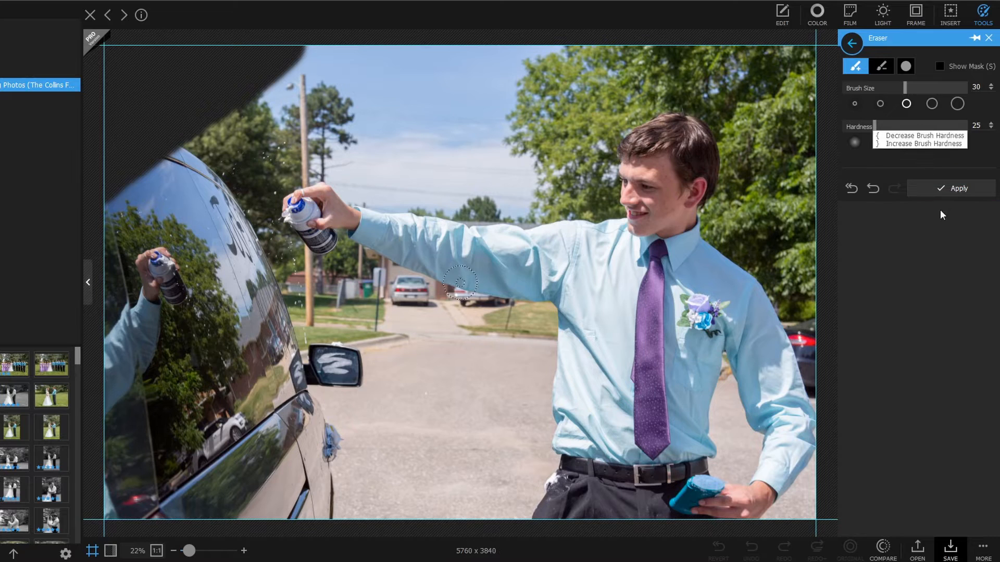
{"action": "left_click", "coordinate": [944, 192]}
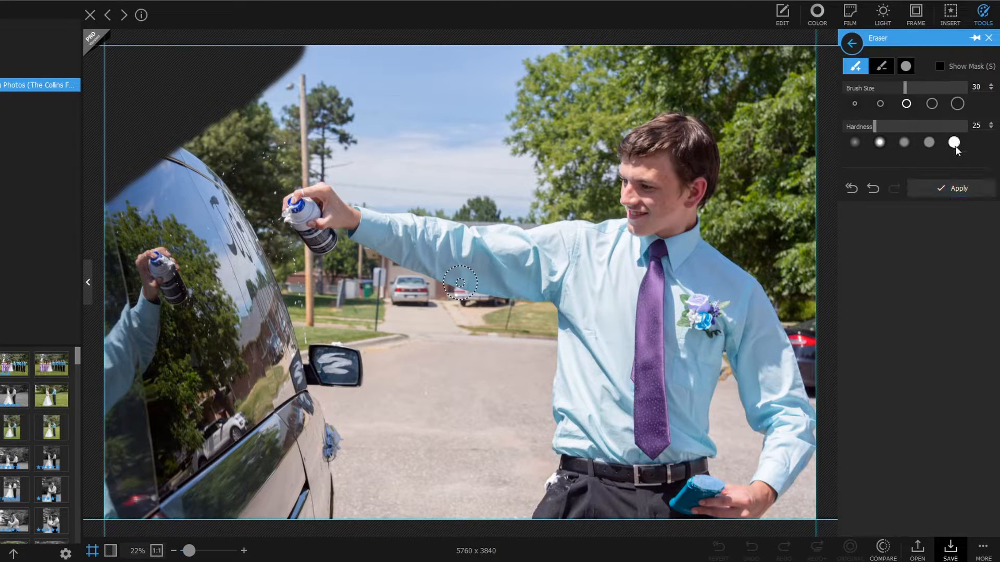
{"action": "left_click", "coordinate": [988, 38]}
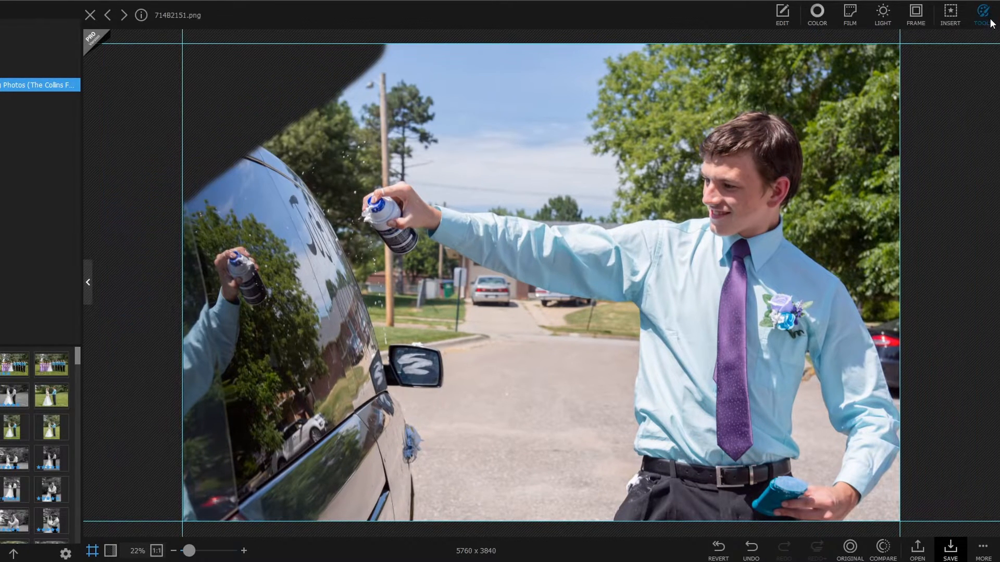
- Sharpen the man's face with the Sharpen brush at strength 100, adjust the strength to 99, and close the tool
{"action": "left_click", "coordinate": [983, 15]}
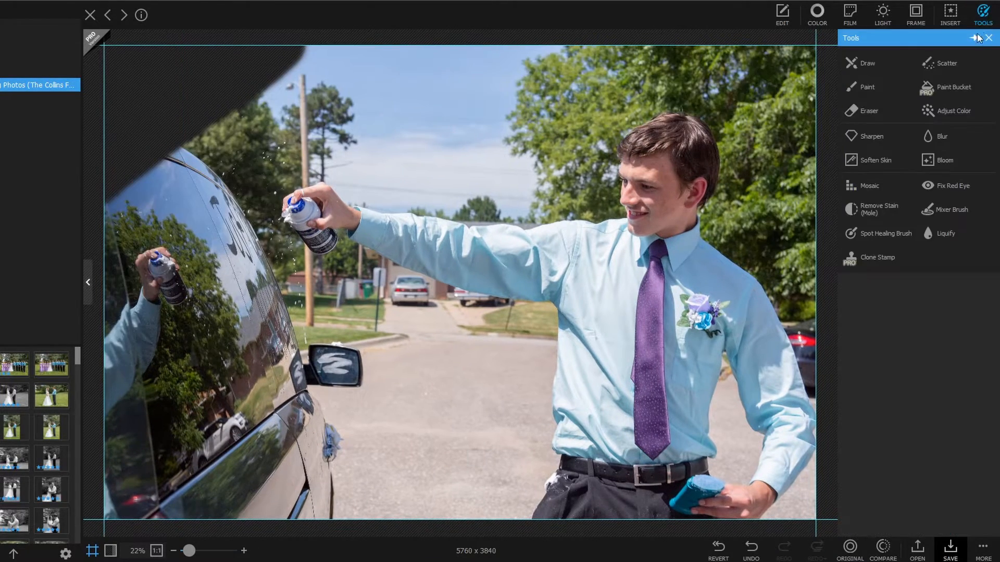
{"action": "left_click", "coordinate": [871, 137]}
{"action": "mouse_move", "coordinate": [642, 146]}
{"action": "left_mouse_down"}
{"action": "mouse_move", "coordinate": [635, 166]}
{"action": "mouse_move", "coordinate": [656, 229]}
{"action": "mouse_move", "coordinate": [632, 147]}
{"action": "mouse_move", "coordinate": [643, 177]}
{"action": "left_mouse_up"}
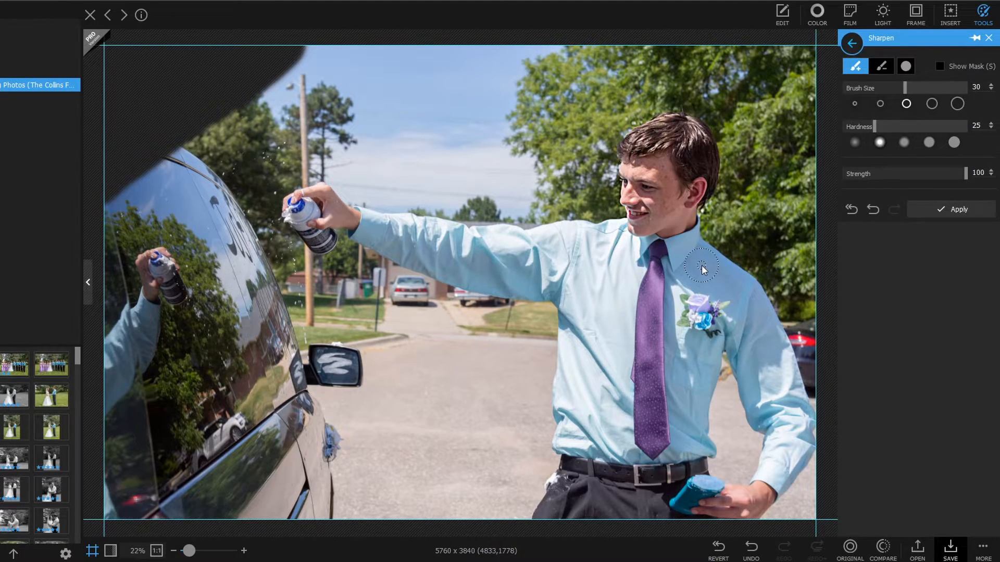
{"action": "left_click_drag", "start_coordinate": [910, 174], "coordinate": [967, 170]}
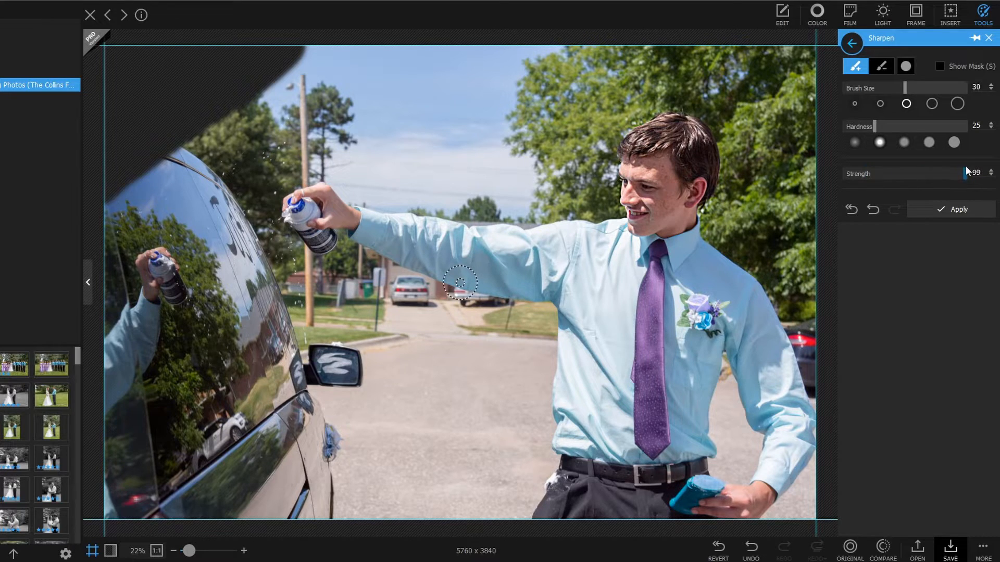
{"action": "left_click", "coordinate": [988, 38]}
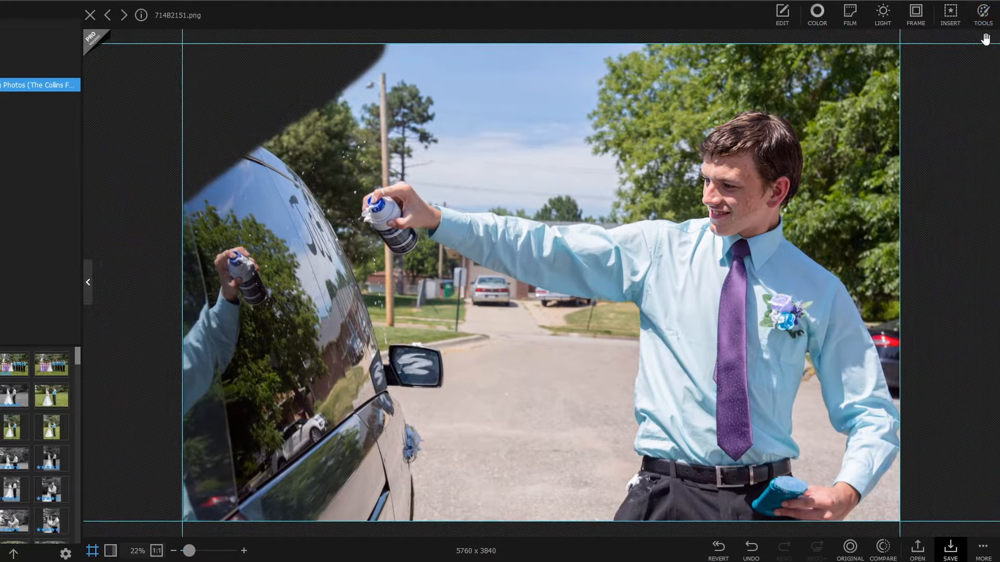
- Open the Spot Healing Brush and revert the photo to its original
{"action": "left_click", "coordinate": [985, 14]}
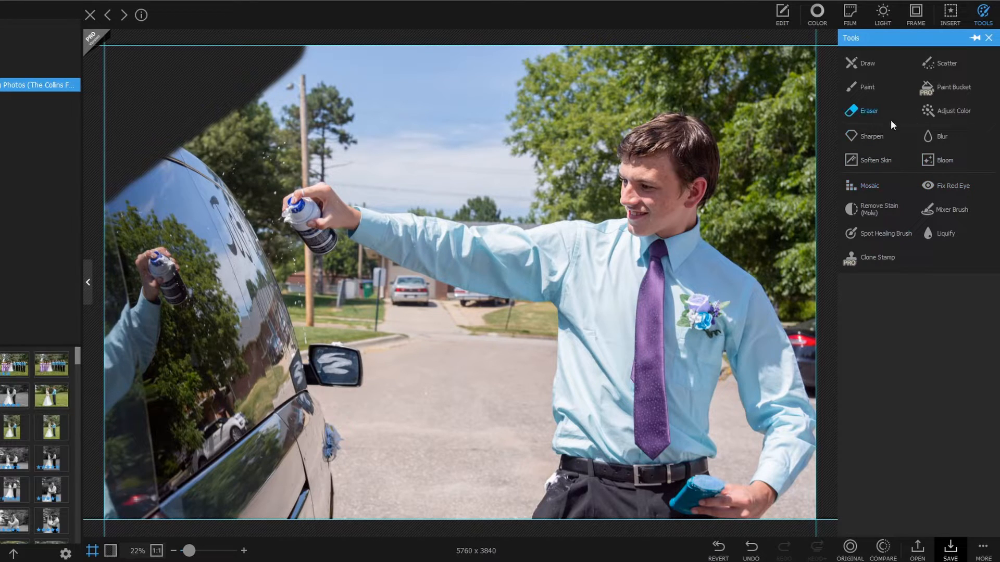
{"action": "left_click", "coordinate": [883, 234]}
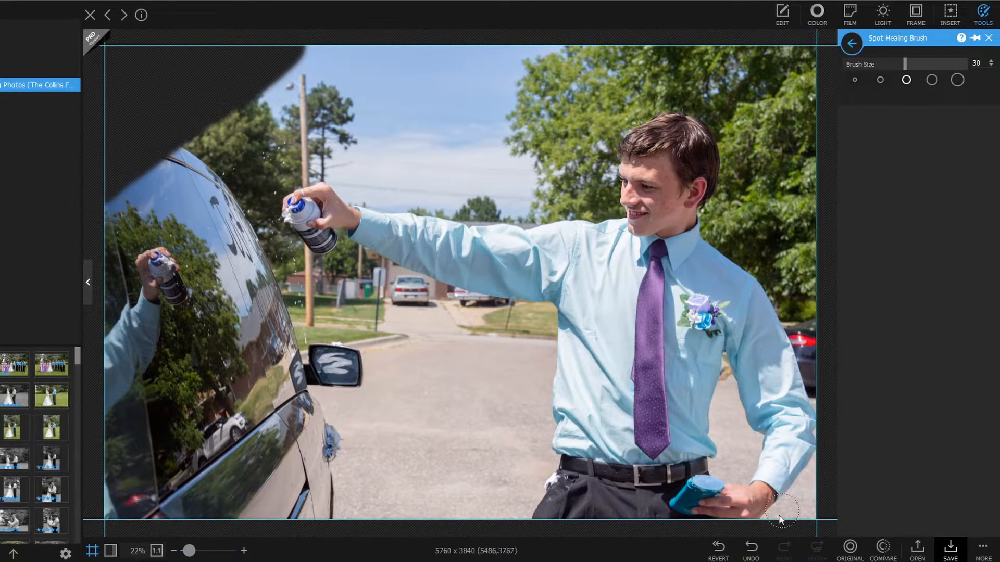
{"action": "left_click", "coordinate": [718, 548]}
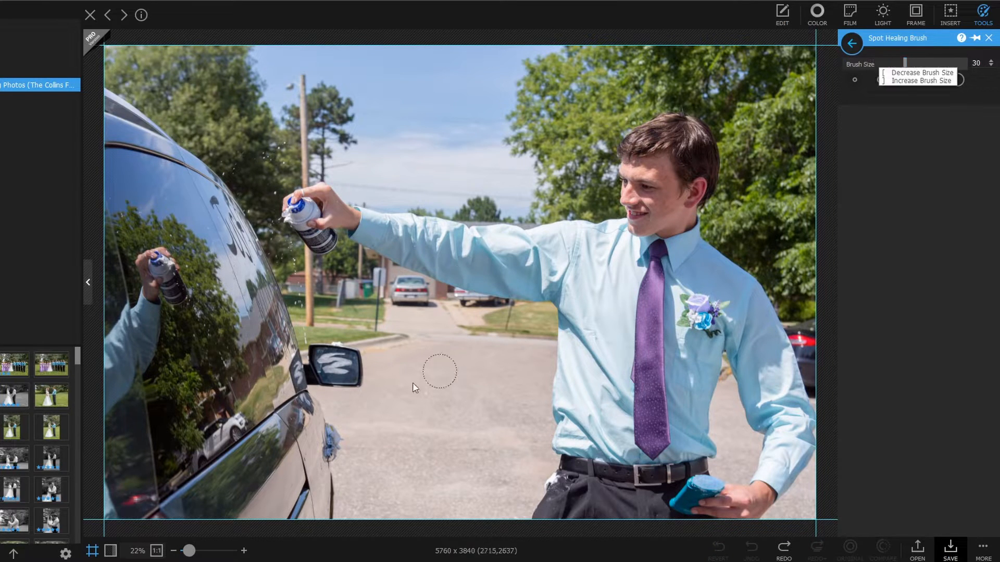
- Remove the utility pole and its street lamp above the hand with the Spot Healing Brush at brush size 30
{"action": "left_click_drag", "start_coordinate": [189, 550], "coordinate": [197, 551]}
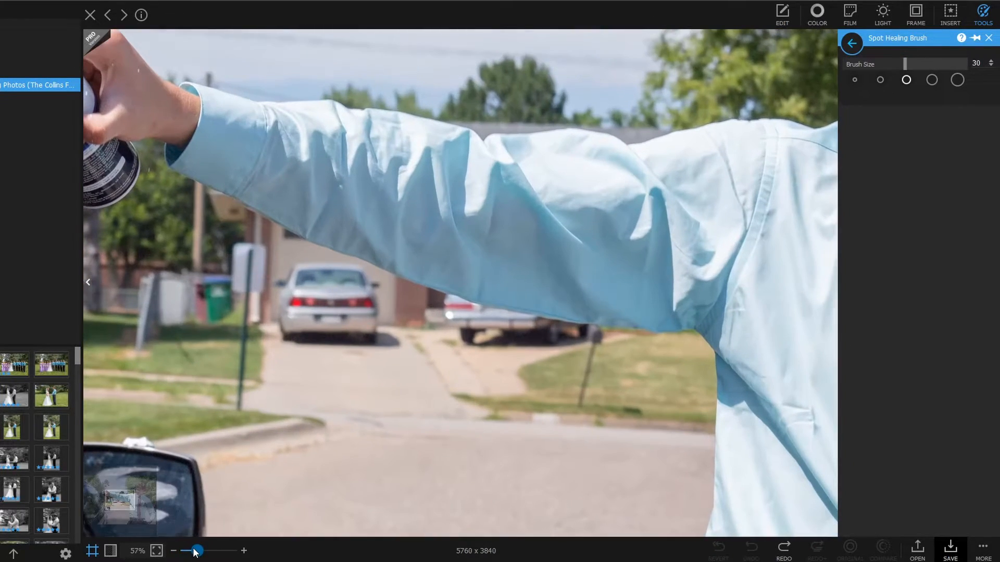
{"action": "mouse_move", "coordinate": [125, 504]}
{"action": "left_mouse_down"}
{"action": "mouse_move", "coordinate": [161, 509]}
{"action": "mouse_move", "coordinate": [165, 527]}
{"action": "mouse_move", "coordinate": [91, 504]}
{"action": "mouse_move", "coordinate": [146, 508]}
{"action": "mouse_move", "coordinate": [143, 499]}
{"action": "mouse_move", "coordinate": [111, 505]}
{"action": "mouse_move", "coordinate": [112, 489]}
{"action": "left_mouse_up"}
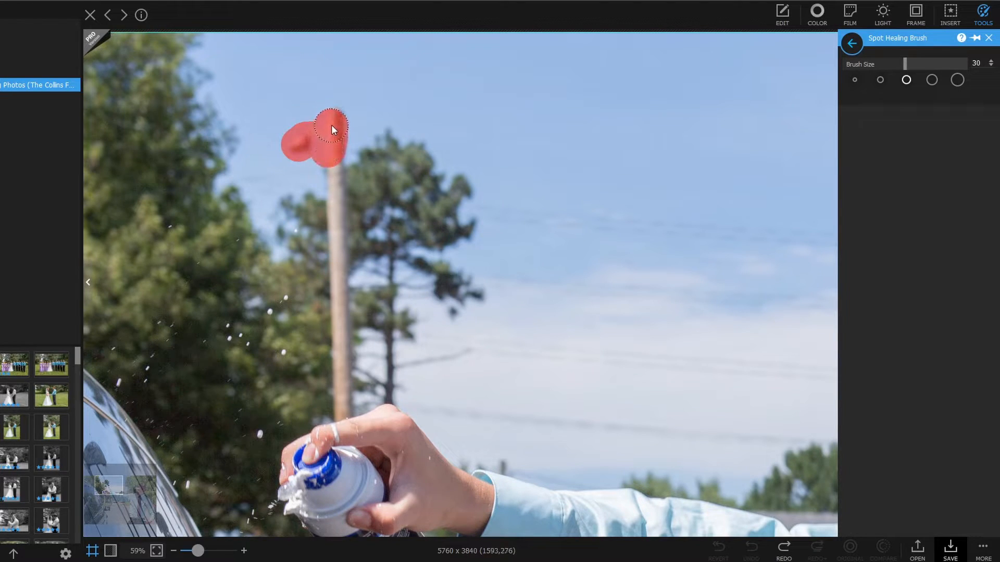
{"action": "left_click_drag", "start_coordinate": [342, 367], "coordinate": [342, 402]}
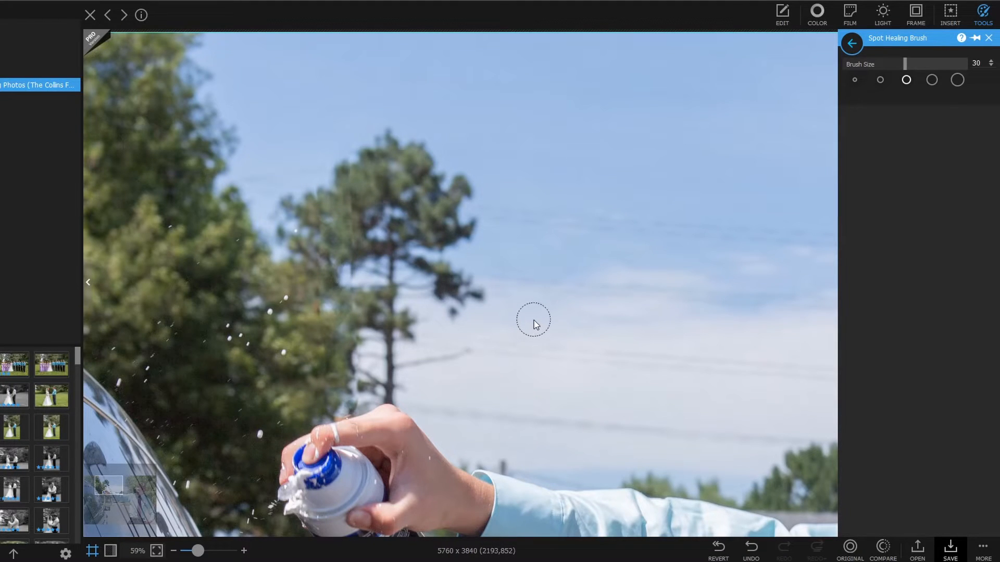
- Undo and redo the pole removal to compare the photo before and after, and inspect the whole picture
{"action": "left_click", "coordinate": [751, 551]}
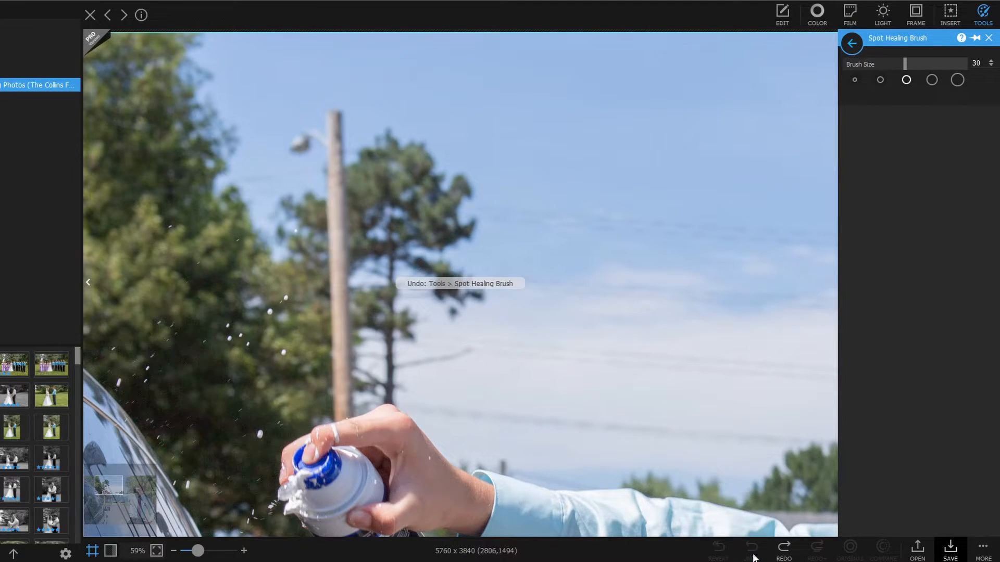
{"action": "left_click", "coordinate": [789, 555]}
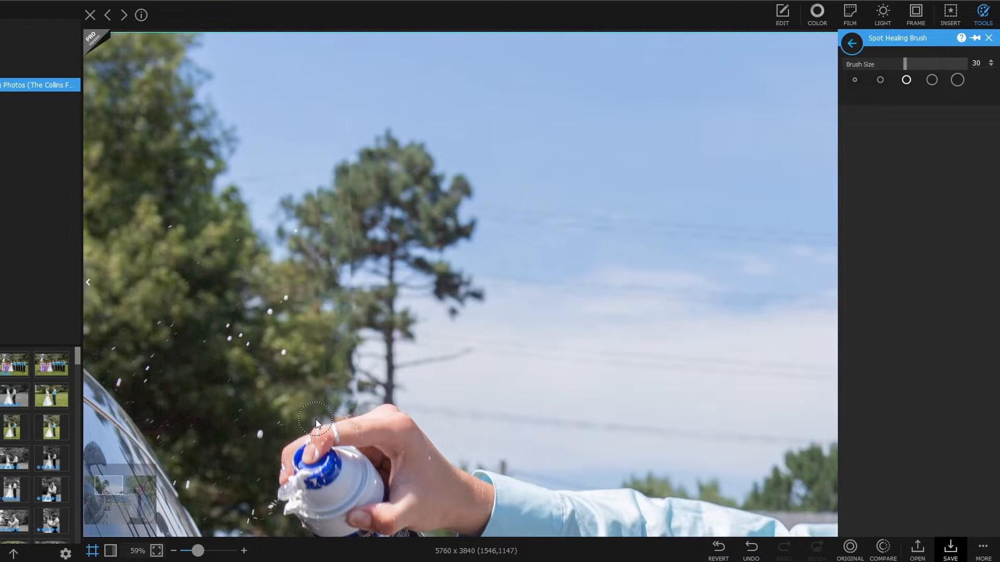
{"action": "left_click_drag", "start_coordinate": [197, 551], "coordinate": [192, 556]}
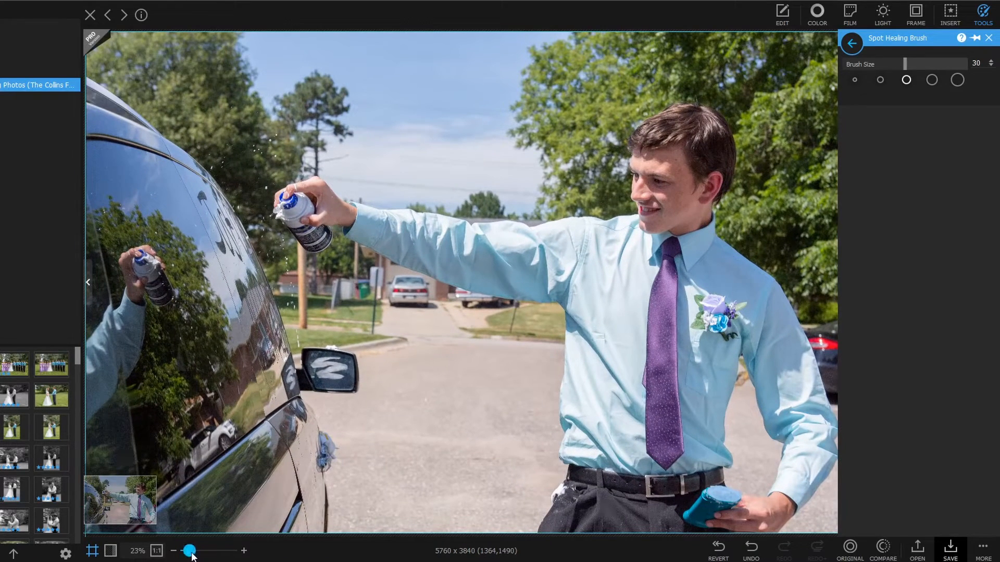
- Undo and redo the last healing edit to compare the photo, close the Spot Healing Brush and return to the tool list
{"action": "left_click", "coordinate": [753, 548]}
{"action": "left_click", "coordinate": [789, 550]}
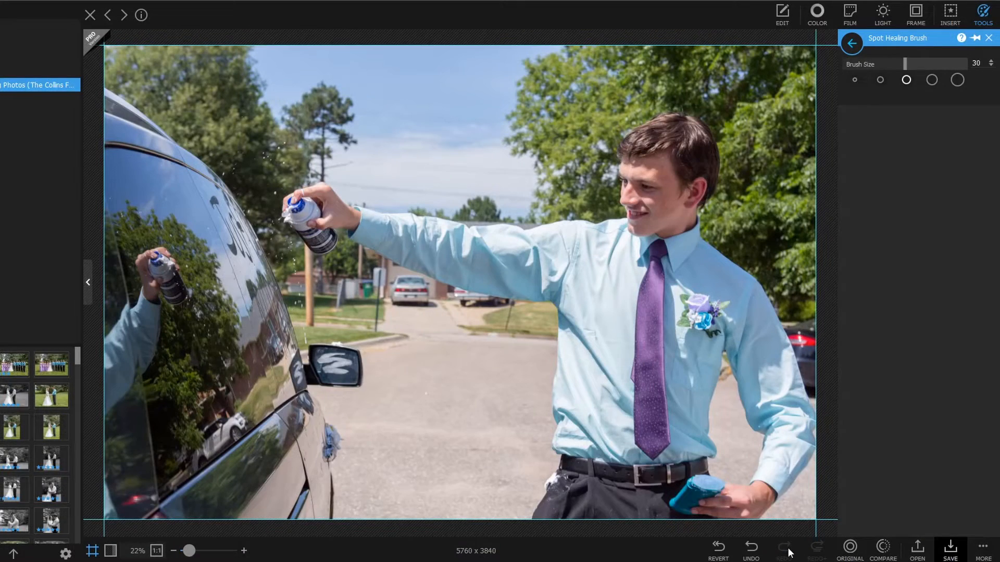
{"action": "left_click", "coordinate": [987, 37]}
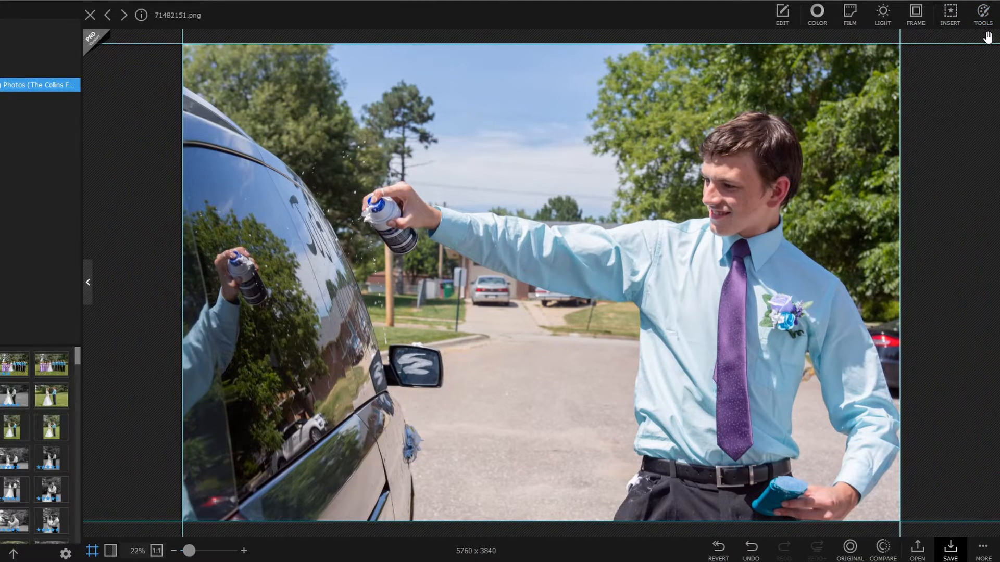
{"action": "left_click", "coordinate": [989, 26]}
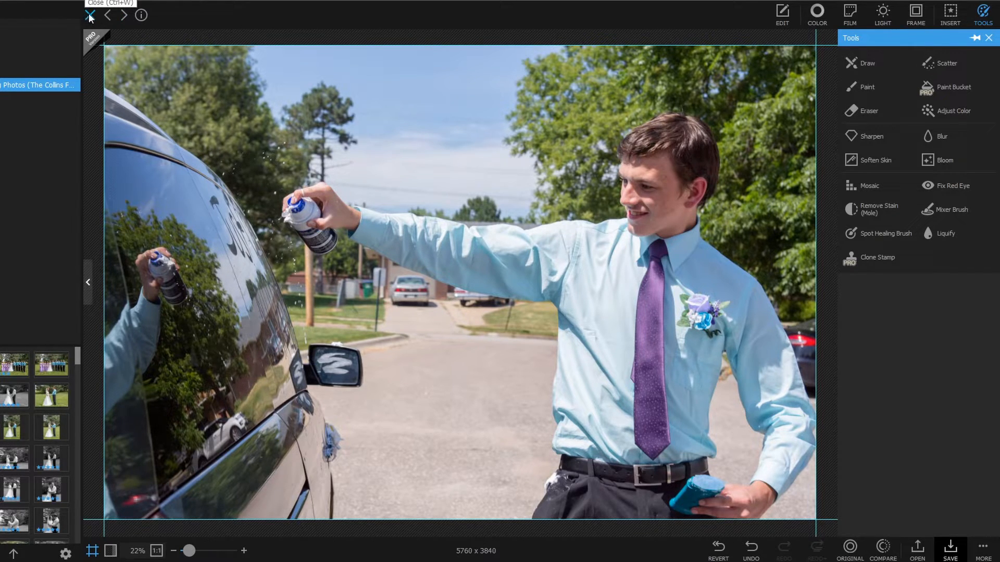
- Close the photo without saving and load the color photo of the couple holding hands into Cut Out
{"action": "left_click", "coordinate": [90, 17]}
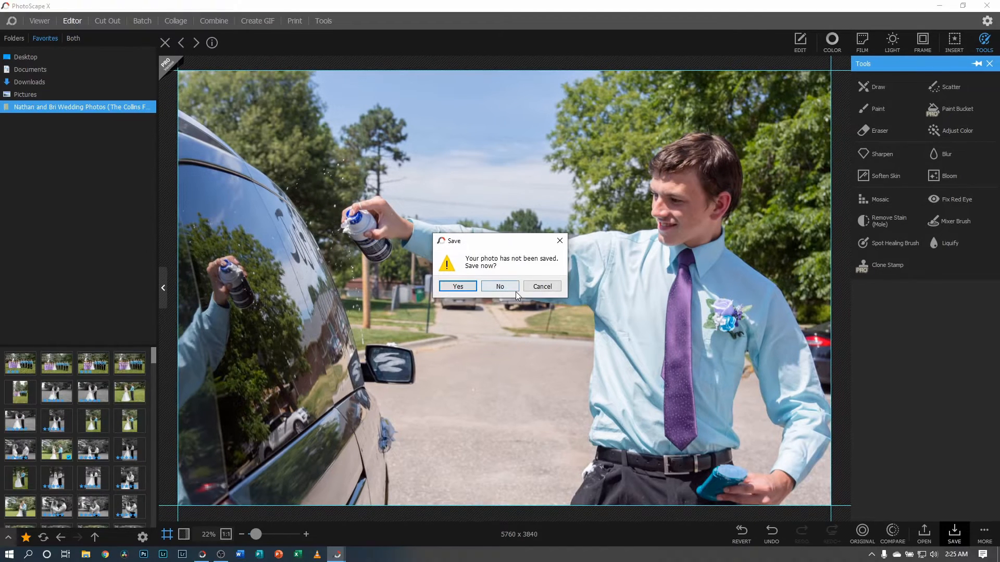
{"action": "left_click", "coordinate": [514, 288]}
{"action": "left_click", "coordinate": [107, 20]}
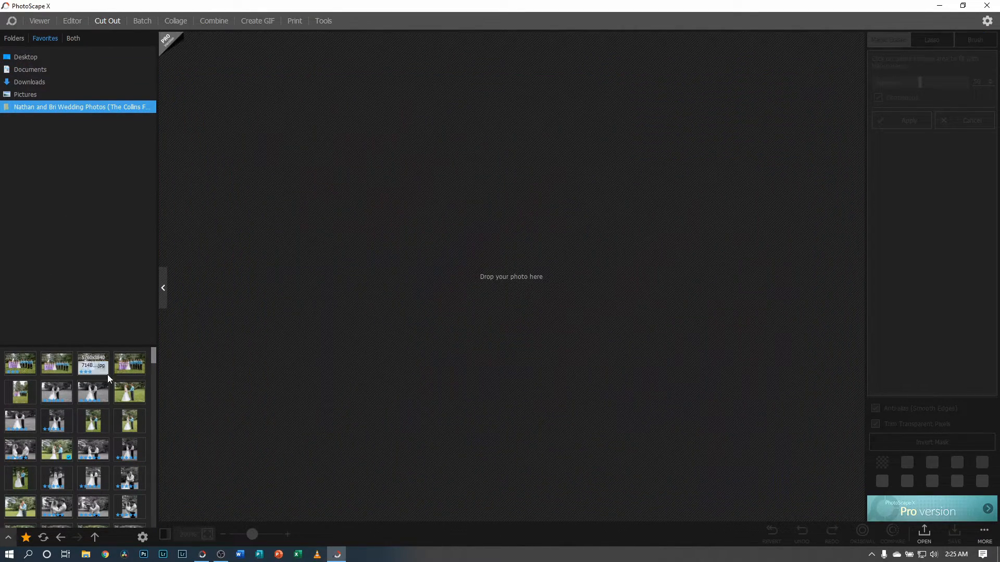
{"action": "left_click_drag", "start_coordinate": [127, 390], "coordinate": [448, 264]}
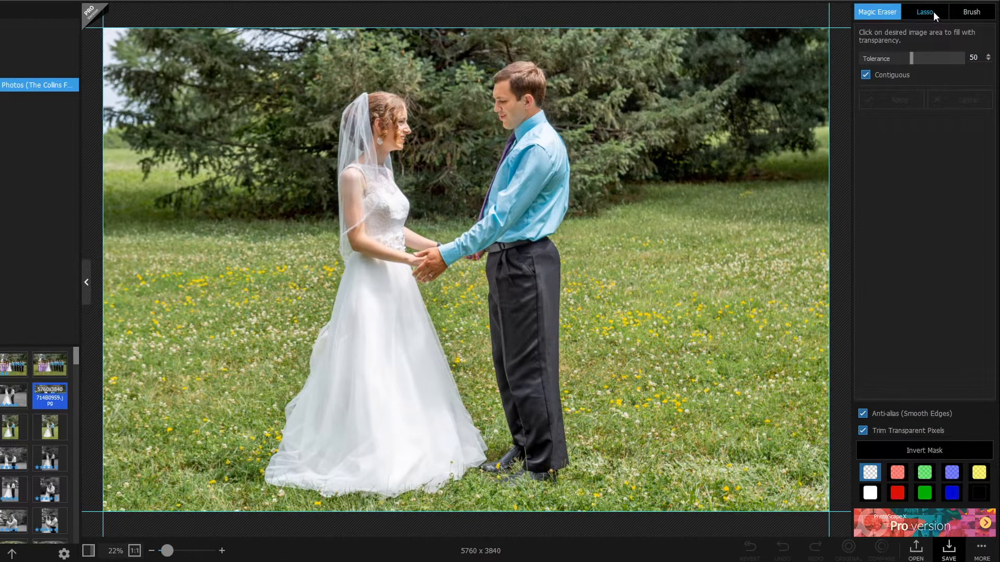
- Remove patches of grass and trees around the couple with the Magic Eraser at tolerance 50, contiguous
{"action": "left_click", "coordinate": [205, 299]}
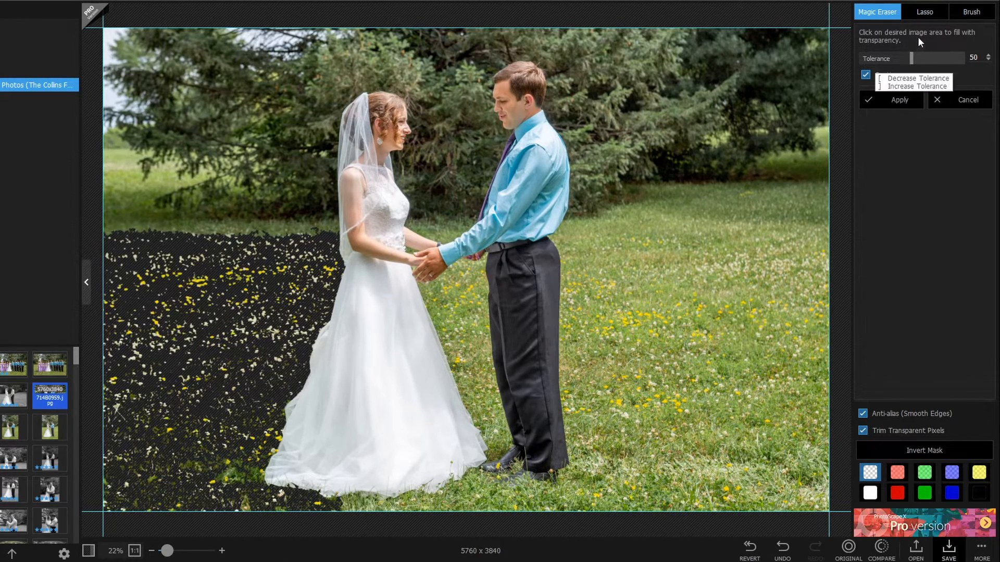
{"action": "left_click", "coordinate": [729, 261]}
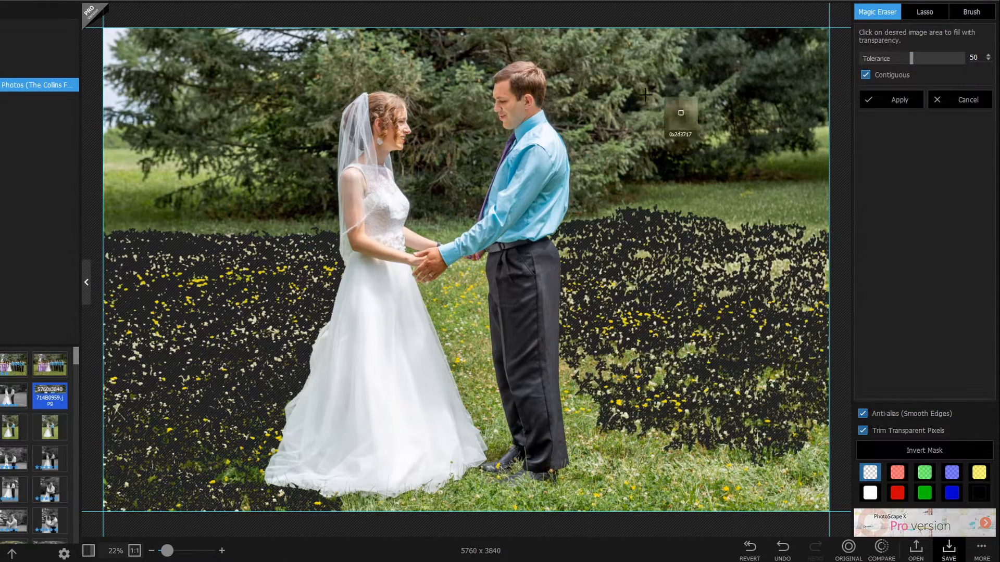
{"action": "left_click", "coordinate": [406, 63]}
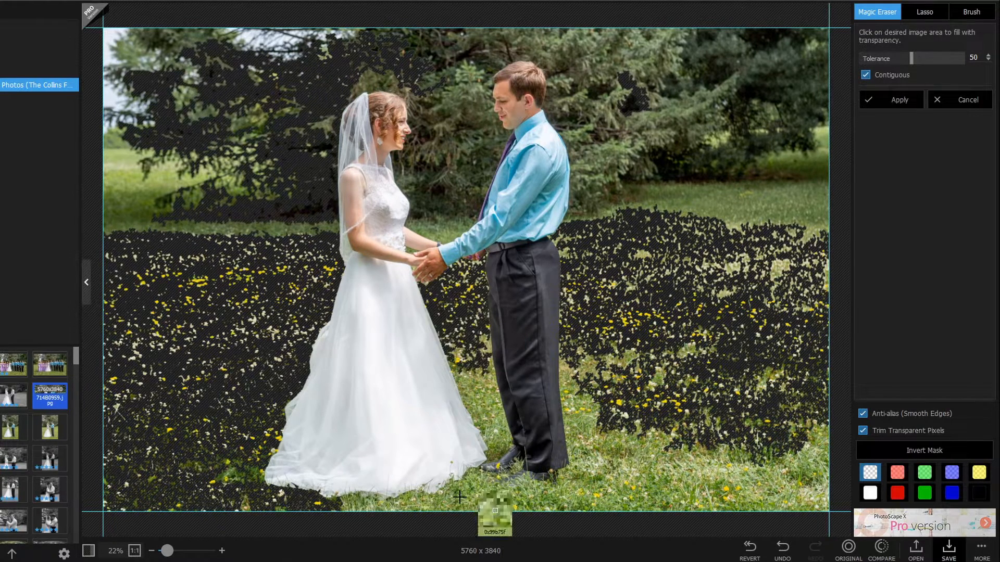
{"action": "left_click", "coordinate": [505, 507]}
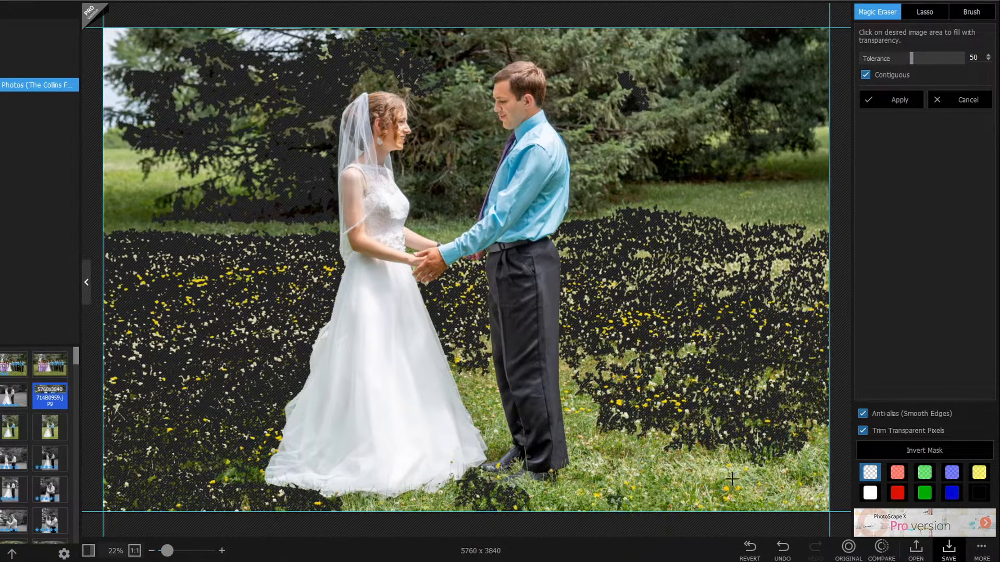
{"action": "left_click", "coordinate": [775, 480]}
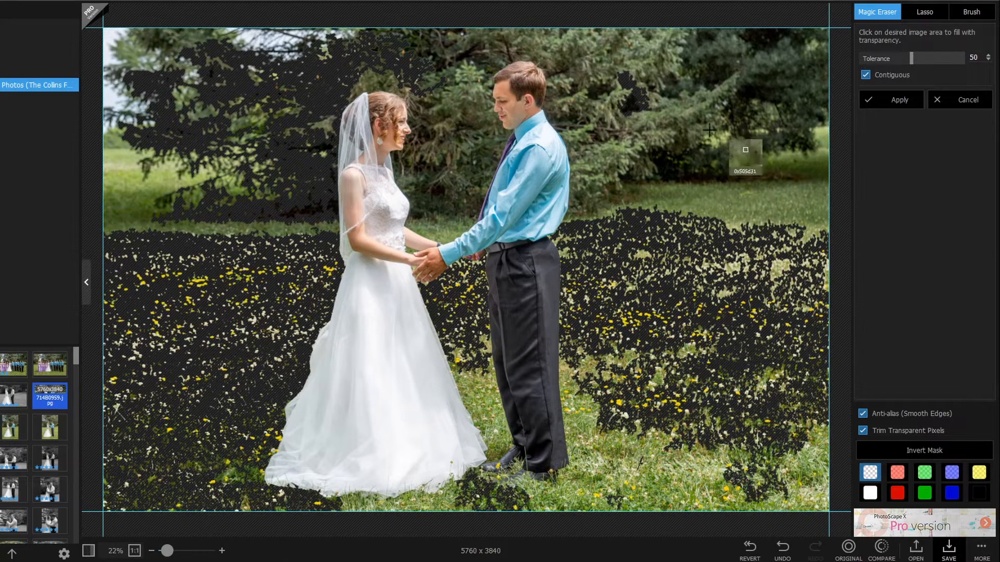
{"action": "left_click", "coordinate": [776, 185]}
{"action": "left_click", "coordinate": [776, 202]}
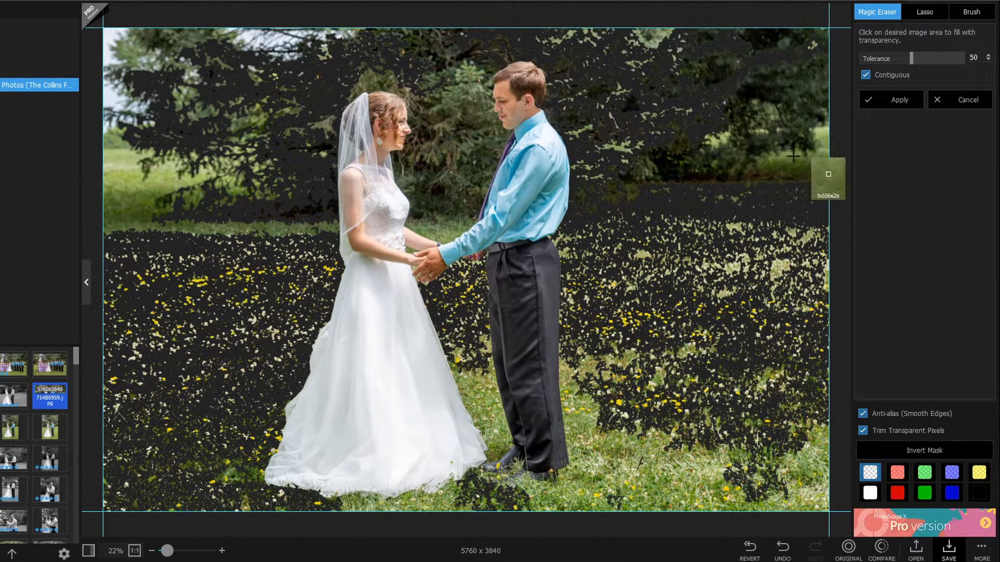
{"action": "left_click", "coordinate": [122, 180]}
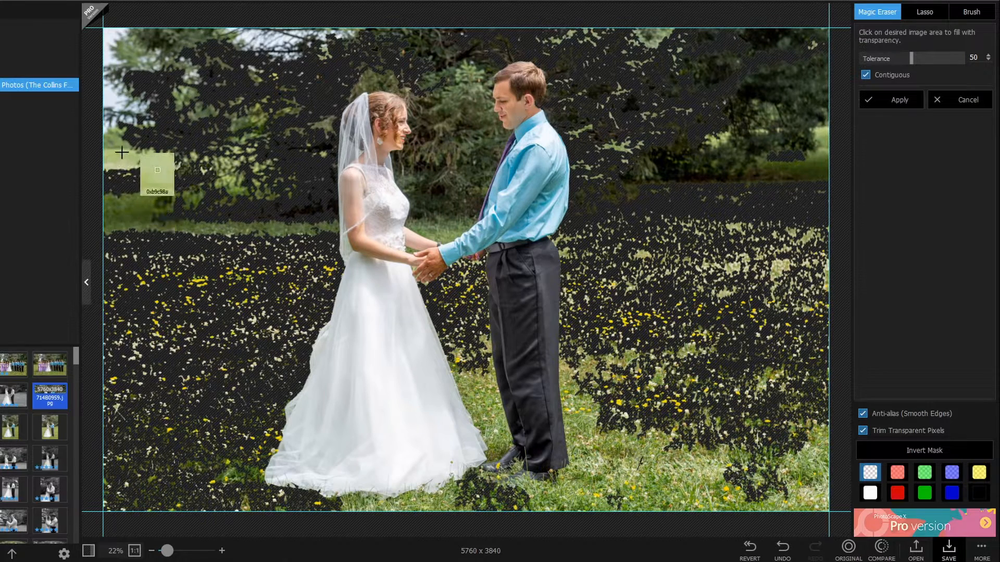
{"action": "left_click", "coordinate": [117, 133]}
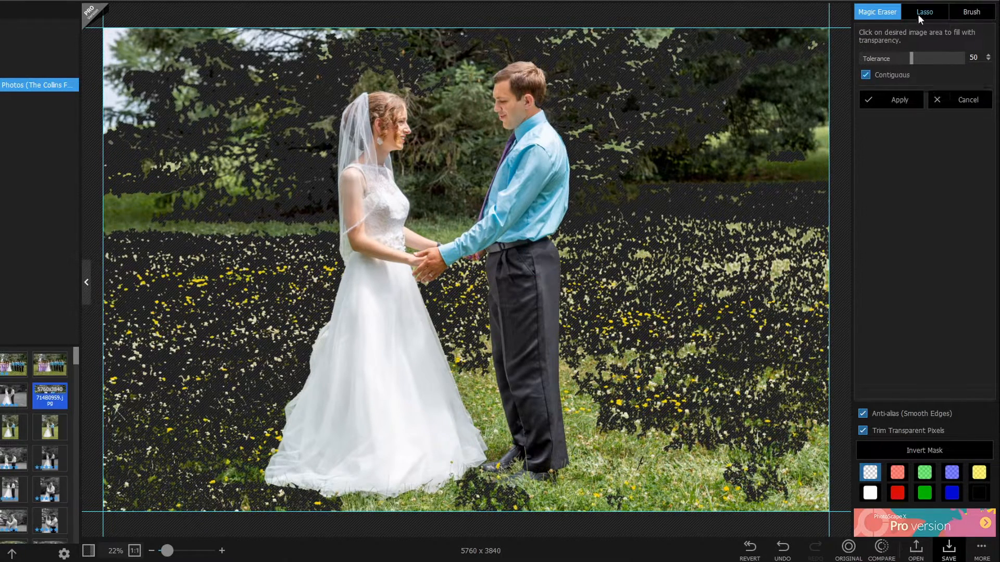
- Erase the remaining background around the couple's outline with the Brush at size 60
{"action": "left_click", "coordinate": [961, 12]}
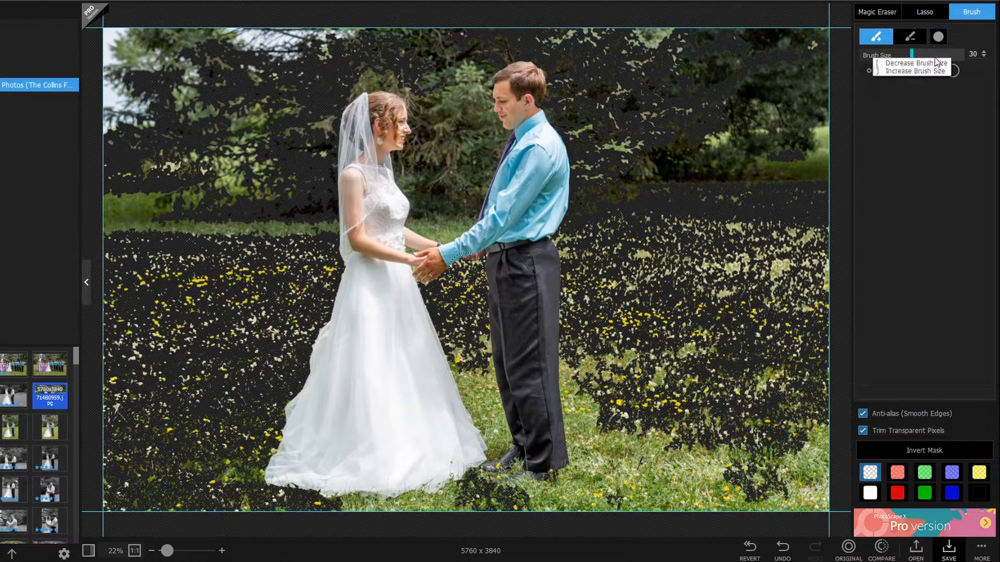
{"action": "left_click", "coordinate": [952, 70]}
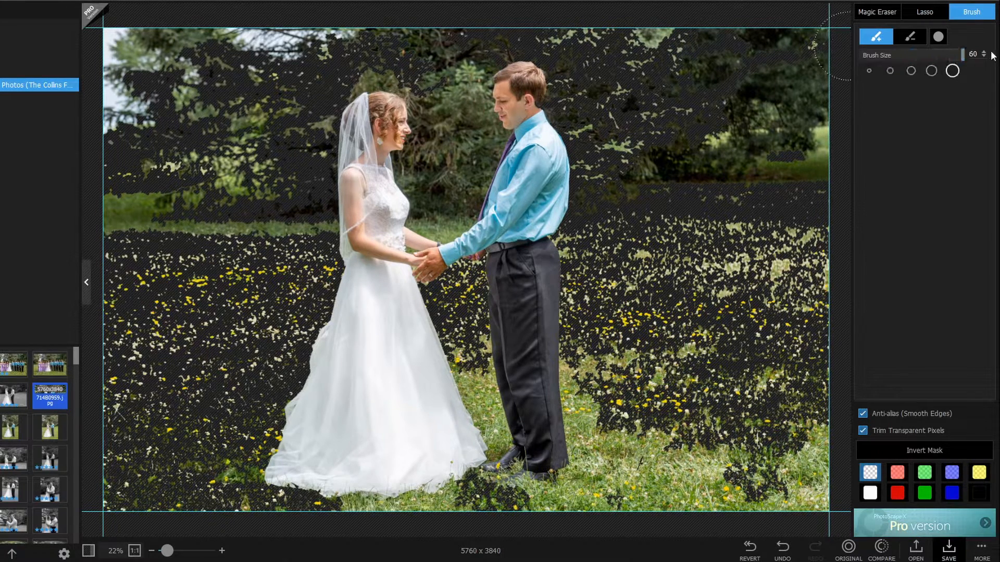
{"action": "mouse_move", "coordinate": [788, 39]}
{"action": "left_mouse_down"}
{"action": "mouse_move", "coordinate": [680, 42]}
{"action": "mouse_move", "coordinate": [661, 107]}
{"action": "mouse_move", "coordinate": [682, 394]}
{"action": "mouse_move", "coordinate": [623, 498]}
{"action": "mouse_move", "coordinate": [761, 80]}
{"action": "mouse_move", "coordinate": [682, 504]}
{"action": "mouse_move", "coordinate": [848, 115]}
{"action": "mouse_move", "coordinate": [795, 180]}
{"action": "mouse_move", "coordinate": [774, 494]}
{"action": "mouse_move", "coordinate": [847, 411]}
{"action": "left_mouse_up"}
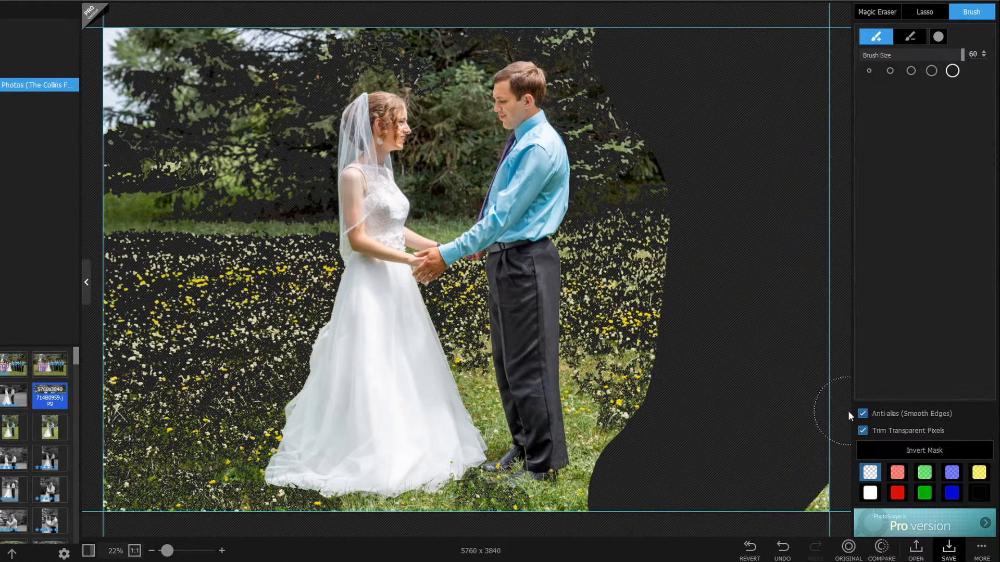
{"action": "mouse_move", "coordinate": [762, 460]}
{"action": "left_mouse_down"}
{"action": "mouse_move", "coordinate": [677, 451]}
{"action": "mouse_move", "coordinate": [644, 418]}
{"action": "mouse_move", "coordinate": [650, 145]}
{"action": "mouse_move", "coordinate": [600, 49]}
{"action": "left_mouse_up"}
{"action": "mouse_move", "coordinate": [528, 21]}
{"action": "left_mouse_down"}
{"action": "mouse_move", "coordinate": [194, 37]}
{"action": "mouse_move", "coordinate": [117, 28]}
{"action": "mouse_move", "coordinate": [110, 109]}
{"action": "mouse_move", "coordinate": [130, 493]}
{"action": "mouse_move", "coordinate": [171, 507]}
{"action": "mouse_move", "coordinate": [215, 484]}
{"action": "mouse_move", "coordinate": [259, 367]}
{"action": "left_mouse_up"}
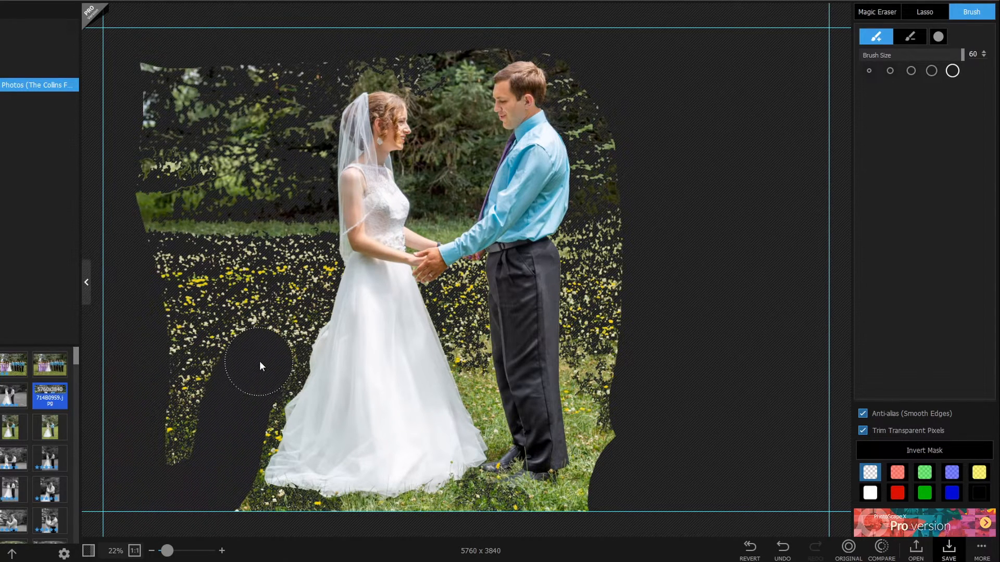
{"action": "mouse_move", "coordinate": [276, 314]}
{"action": "left_mouse_down"}
{"action": "mouse_move", "coordinate": [303, 76]}
{"action": "mouse_move", "coordinate": [162, 57]}
{"action": "mouse_move", "coordinate": [173, 79]}
{"action": "mouse_move", "coordinate": [240, 129]}
{"action": "mouse_move", "coordinate": [155, 112]}
{"action": "mouse_move", "coordinate": [149, 244]}
{"action": "mouse_move", "coordinate": [241, 181]}
{"action": "mouse_move", "coordinate": [218, 313]}
{"action": "mouse_move", "coordinate": [177, 361]}
{"action": "mouse_move", "coordinate": [181, 474]}
{"action": "left_mouse_up"}
{"action": "mouse_move", "coordinate": [301, 542]}
{"action": "left_mouse_down"}
{"action": "mouse_move", "coordinate": [511, 525]}
{"action": "mouse_move", "coordinate": [585, 499]}
{"action": "mouse_move", "coordinate": [608, 467]}
{"action": "mouse_move", "coordinate": [617, 373]}
{"action": "mouse_move", "coordinate": [619, 136]}
{"action": "mouse_move", "coordinate": [573, 42]}
{"action": "mouse_move", "coordinate": [495, 25]}
{"action": "mouse_move", "coordinate": [421, 56]}
{"action": "mouse_move", "coordinate": [352, 57]}
{"action": "left_mouse_up"}
{"action": "mouse_move", "coordinate": [307, 97]}
{"action": "left_mouse_down"}
{"action": "mouse_move", "coordinate": [288, 169]}
{"action": "mouse_move", "coordinate": [287, 266]}
{"action": "left_mouse_up"}
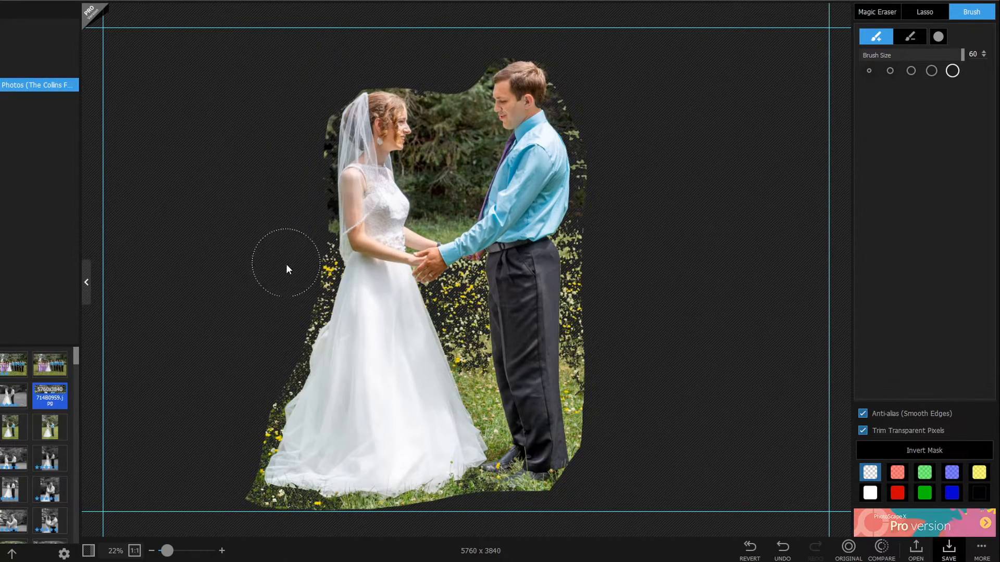
{"action": "left_click_drag", "start_coordinate": [267, 329], "coordinate": [238, 411]}
- Erase the strip of trees between the bride's and groom's heads with the Brush at size 60
{"action": "left_click", "coordinate": [222, 551]}
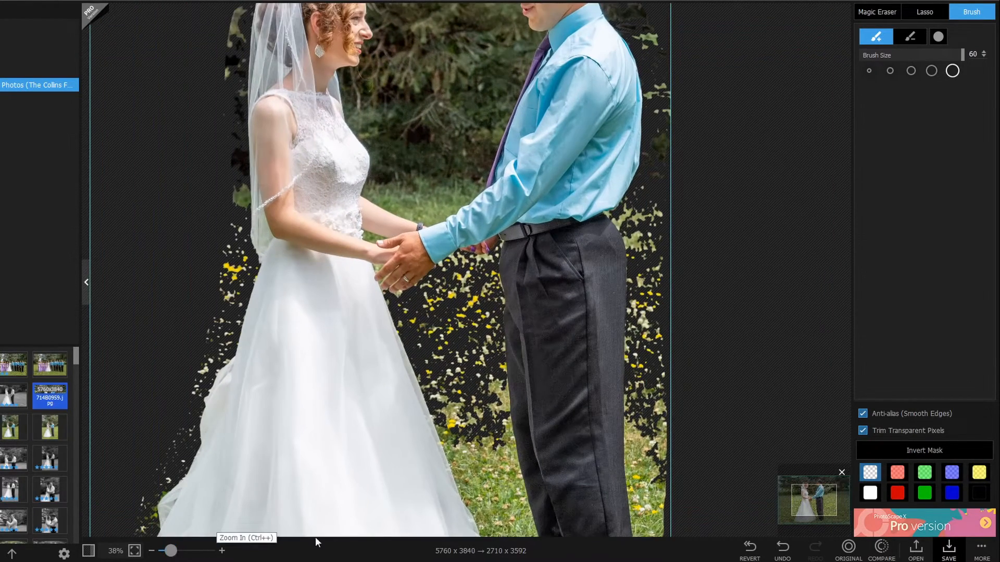
{"action": "left_click_drag", "start_coordinate": [813, 501], "coordinate": [815, 492]}
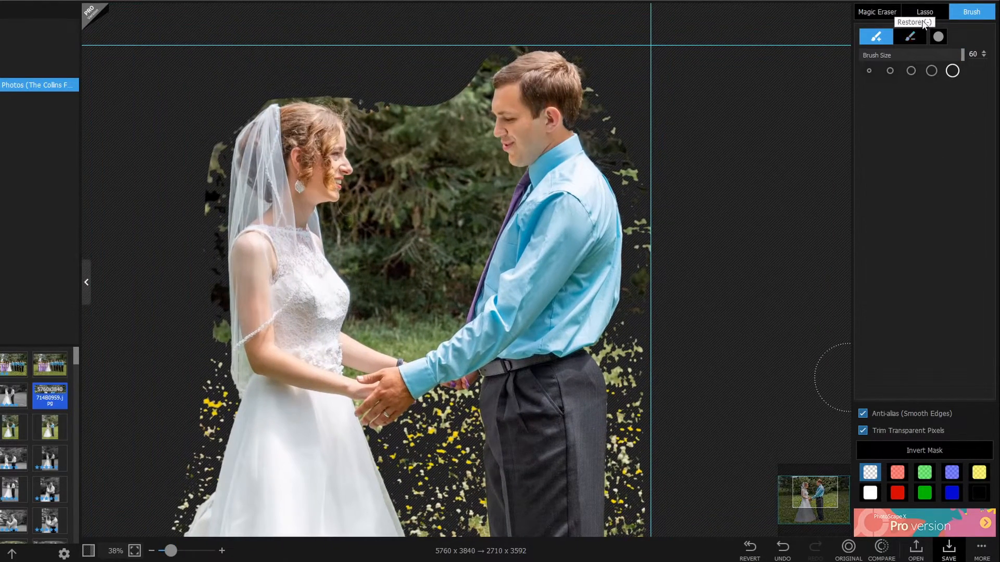
{"action": "mouse_move", "coordinate": [419, 115]}
{"action": "left_mouse_down"}
{"action": "mouse_move", "coordinate": [410, 295]}
{"action": "mouse_move", "coordinate": [404, 210]}
{"action": "left_mouse_up"}
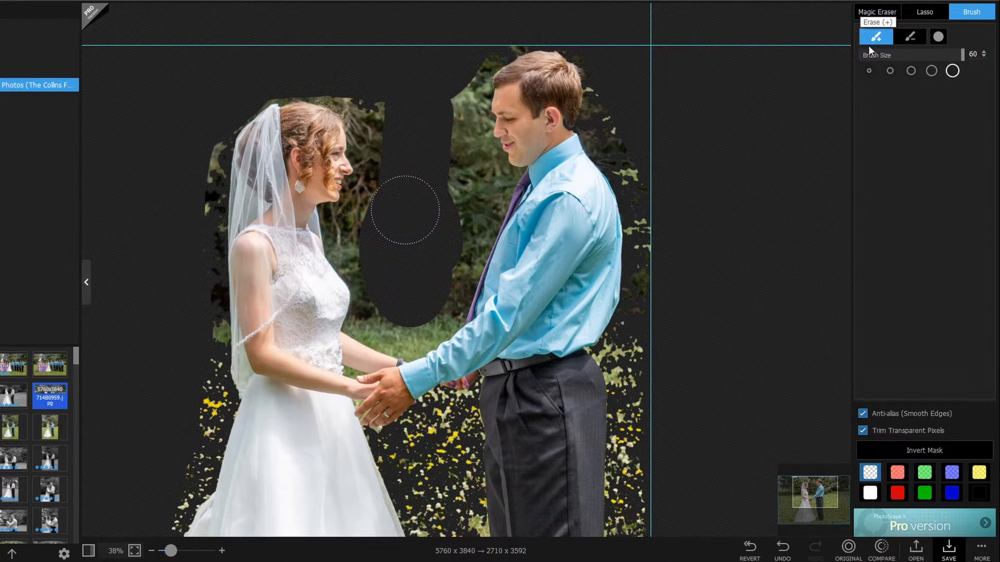
- Remove the remaining trees and grass between the couple above their hands with the Magic Eraser at tolerance 50
{"action": "left_click", "coordinate": [879, 11]}
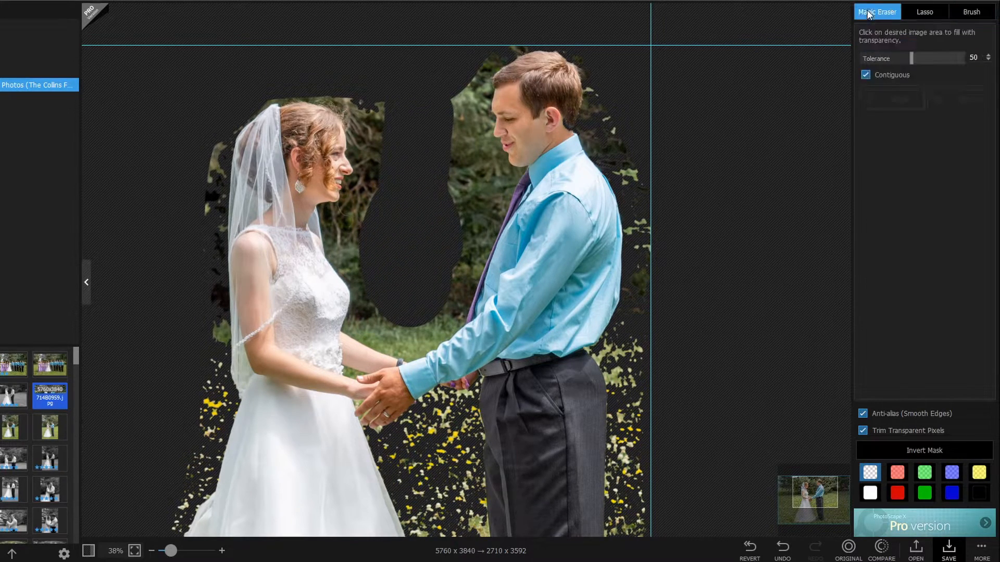
{"action": "left_click", "coordinate": [486, 168]}
{"action": "left_click", "coordinate": [483, 202]}
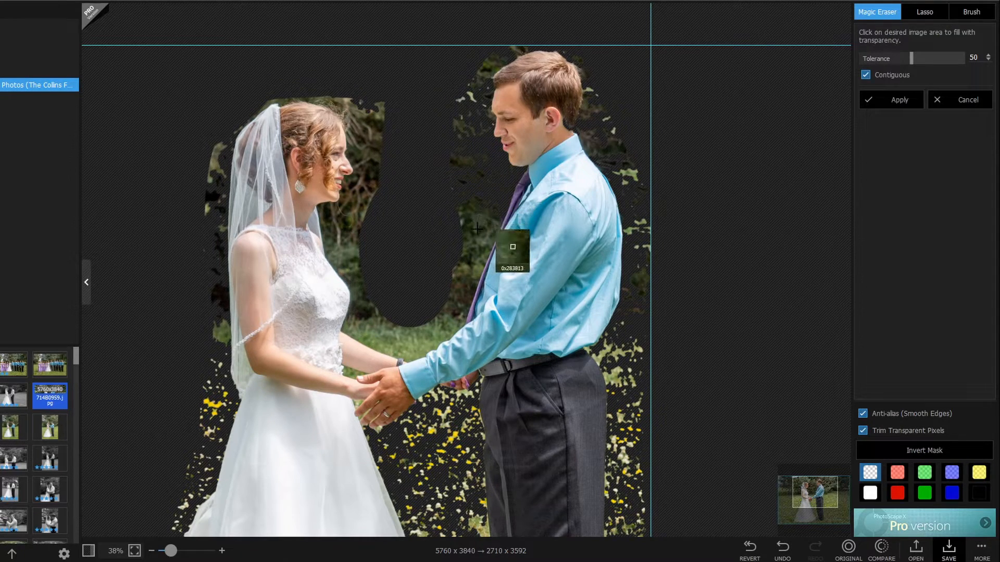
{"action": "left_click", "coordinate": [468, 294]}
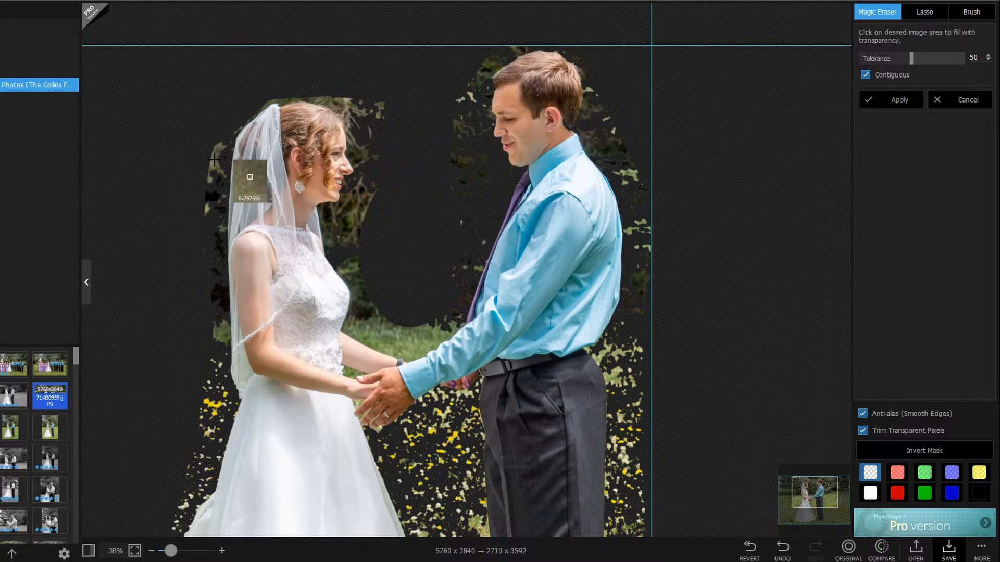
{"action": "left_click", "coordinate": [405, 349]}
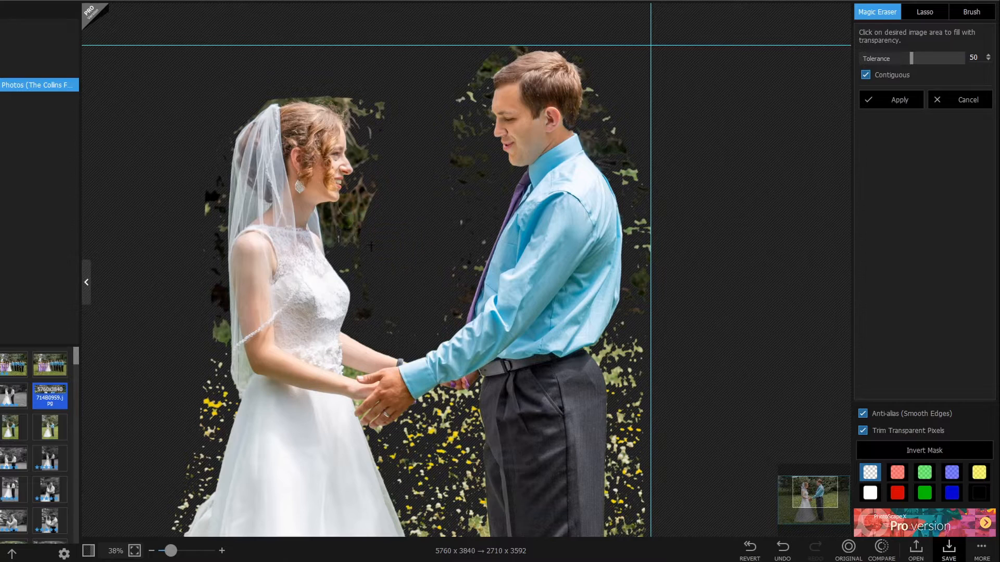
- Remove the grass between the dress and the groom's trousers with the Magic Eraser and check the whole cutout
{"action": "left_click_drag", "start_coordinate": [817, 478], "coordinate": [818, 494]}
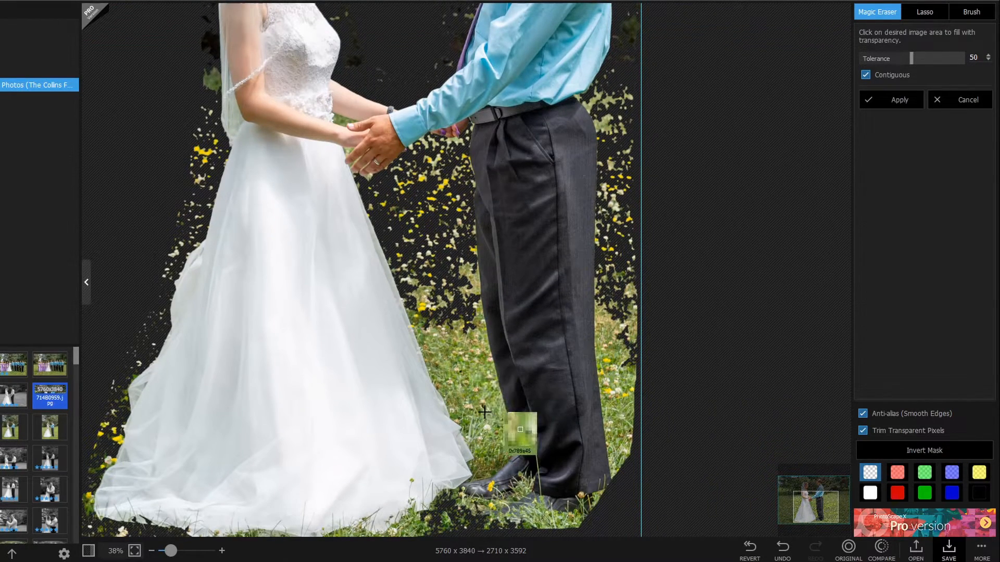
{"action": "left_click", "coordinate": [464, 400]}
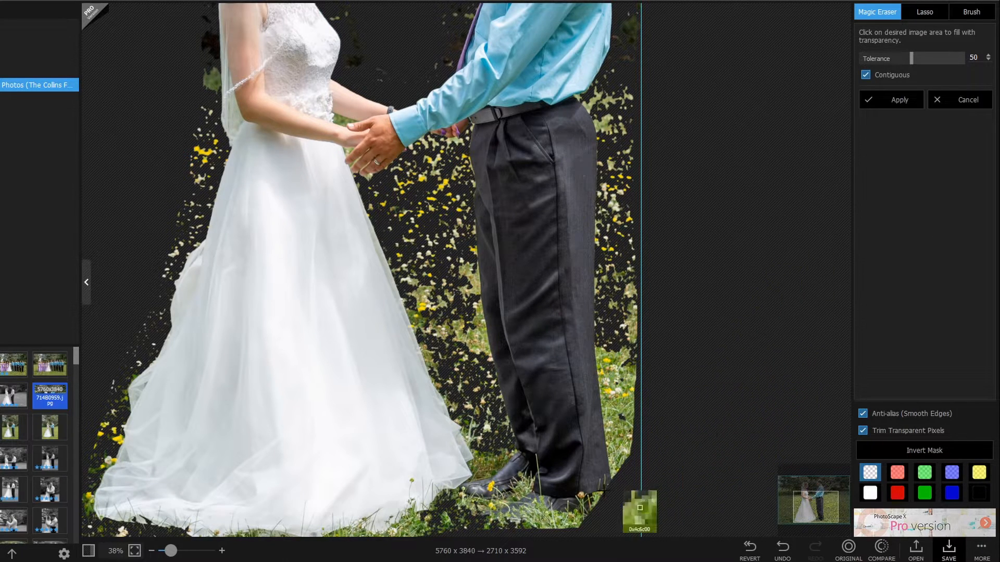
{"action": "left_click_drag", "start_coordinate": [808, 502], "coordinate": [808, 488]}
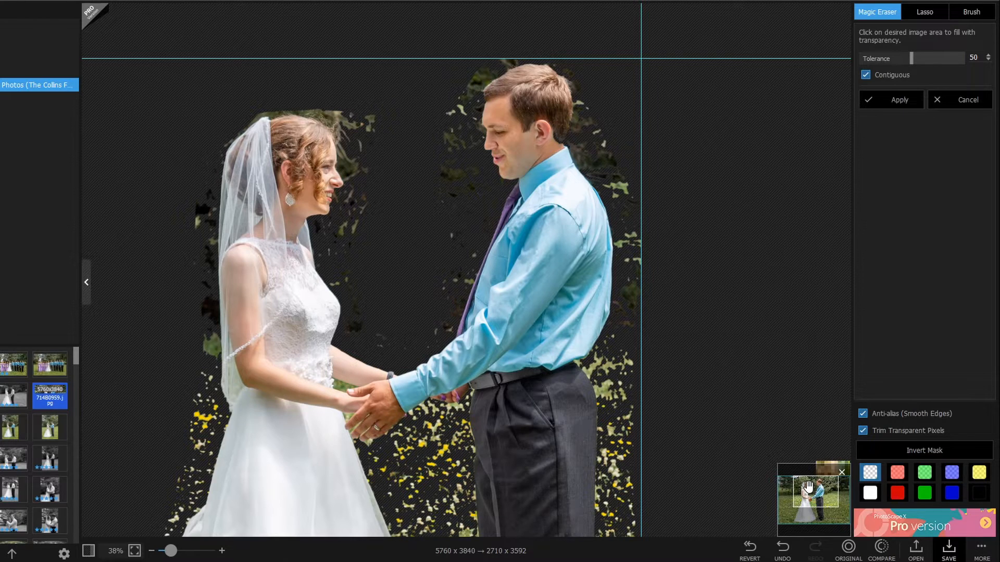
{"action": "left_click_drag", "start_coordinate": [174, 553], "coordinate": [170, 553]}
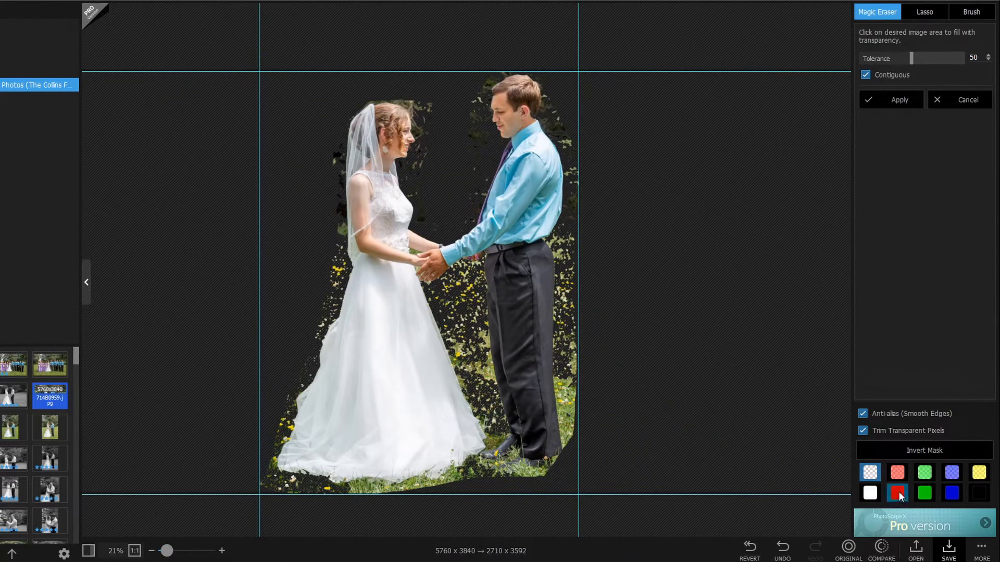
- Save the couple's cutout as a PNG file under the suggested cutout file name
{"action": "left_click", "coordinate": [982, 548]}
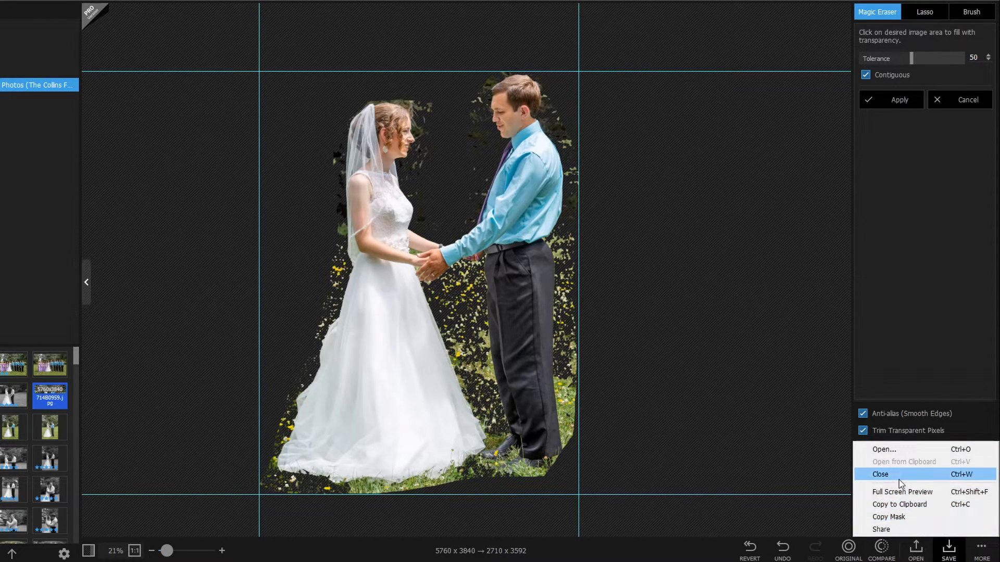
{"action": "left_click", "coordinate": [949, 547]}
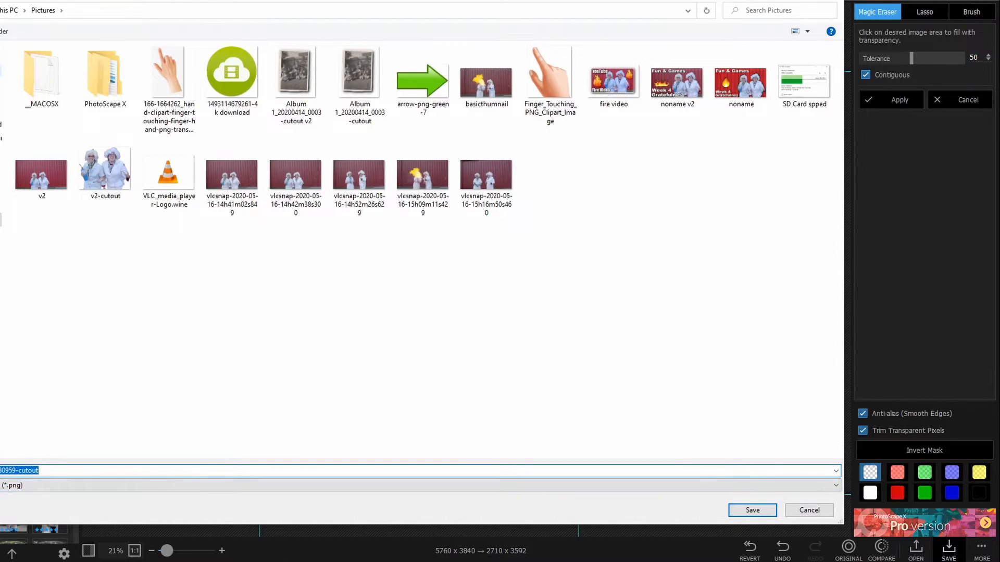
{"action": "left_click", "coordinate": [1, 70]}
{"action": "left_click", "coordinate": [755, 509]}
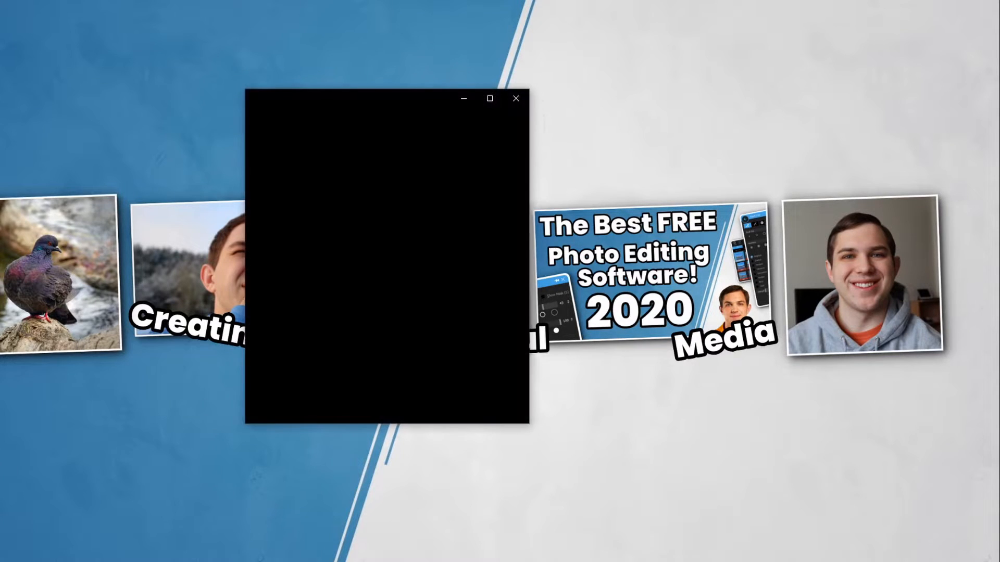
- Maximize the saved cutout in the image viewer and inspect the leftover background around the couple's hands up close
{"action": "left_click", "coordinate": [490, 99]}
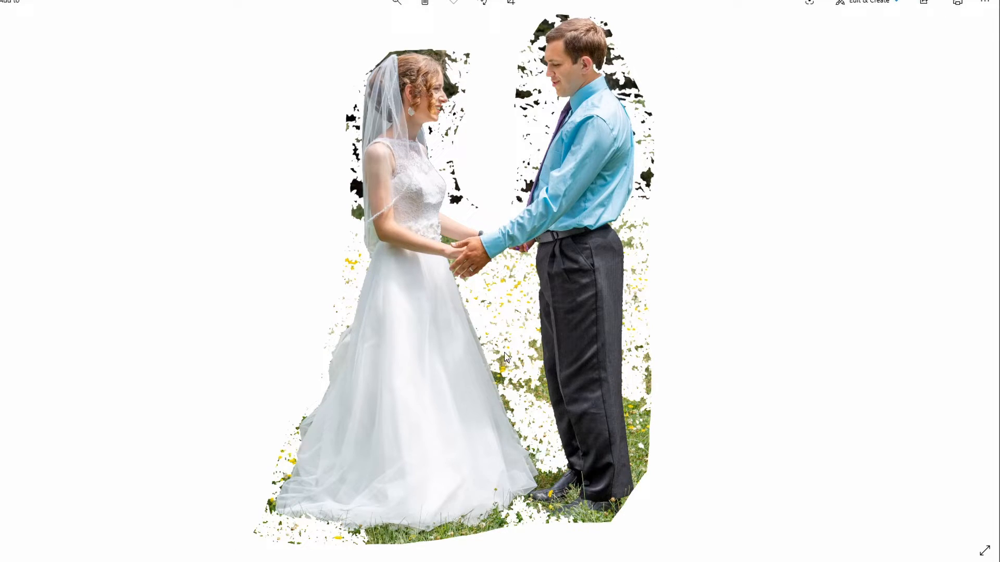
{"action": "key", "text": "Right"}
{"action": "key", "text": "Left"}
{"action": "scroll", "coordinate": [570, 235], "scroll_direction": "up", "scroll_amount": 2}
{"action": "scroll", "coordinate": [586, 225], "scroll_direction": "up", "scroll_amount": 3}
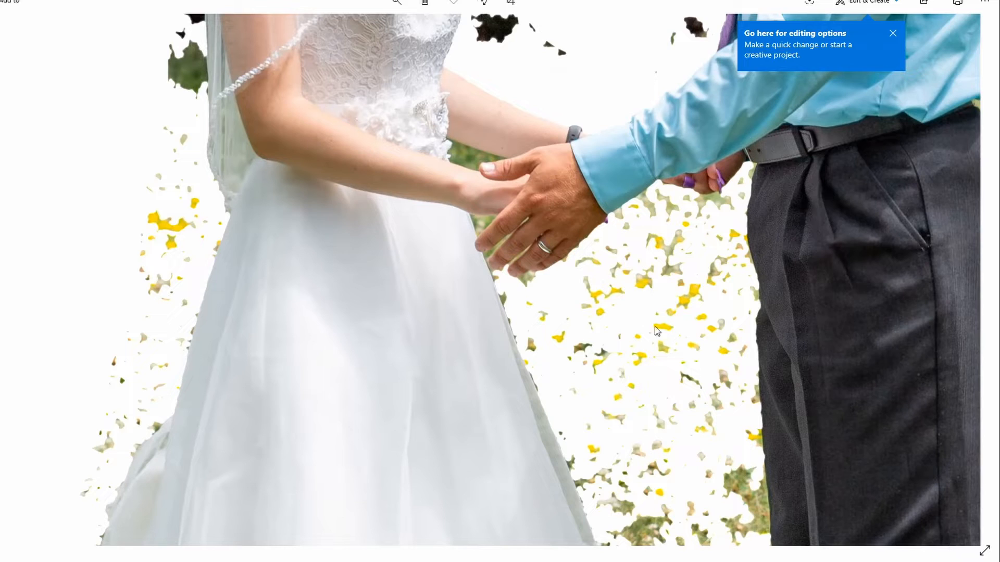
- Inspect the rest of the saved cutout for leftover background and dismiss the save completion notice
{"action": "left_click_drag", "start_coordinate": [645, 332], "coordinate": [372, 492]}
{"action": "left_click_drag", "start_coordinate": [701, 49], "coordinate": [695, 248]}
{"action": "left_click_drag", "start_coordinate": [660, 71], "coordinate": [665, 256]}
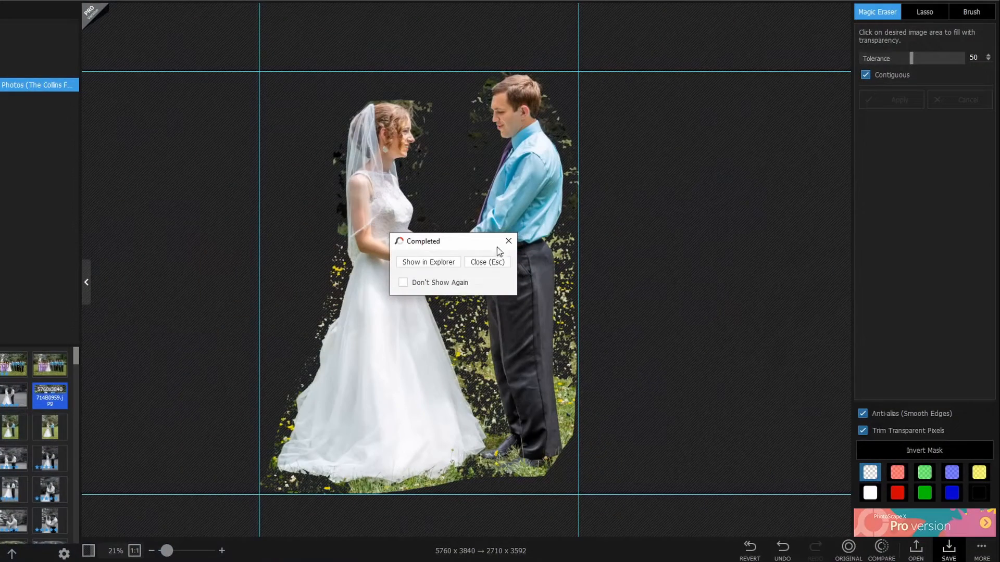
{"action": "left_click", "coordinate": [490, 262]}
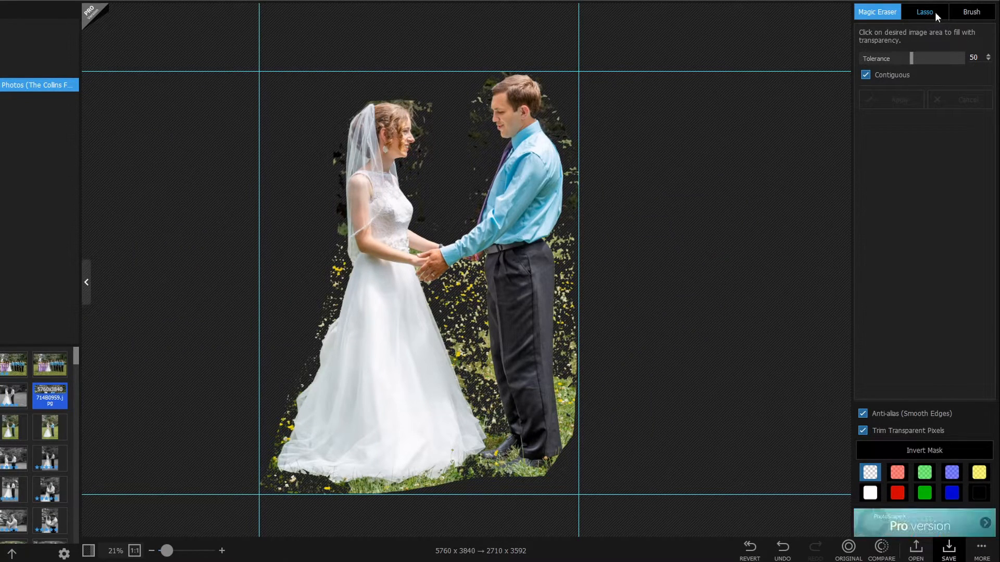
- Switch to the subtracting Brush at size 60 and inspect the leftover background around the groom's head and shirt up close
{"action": "left_click", "coordinate": [953, 11]}
{"action": "left_click", "coordinate": [911, 36]}
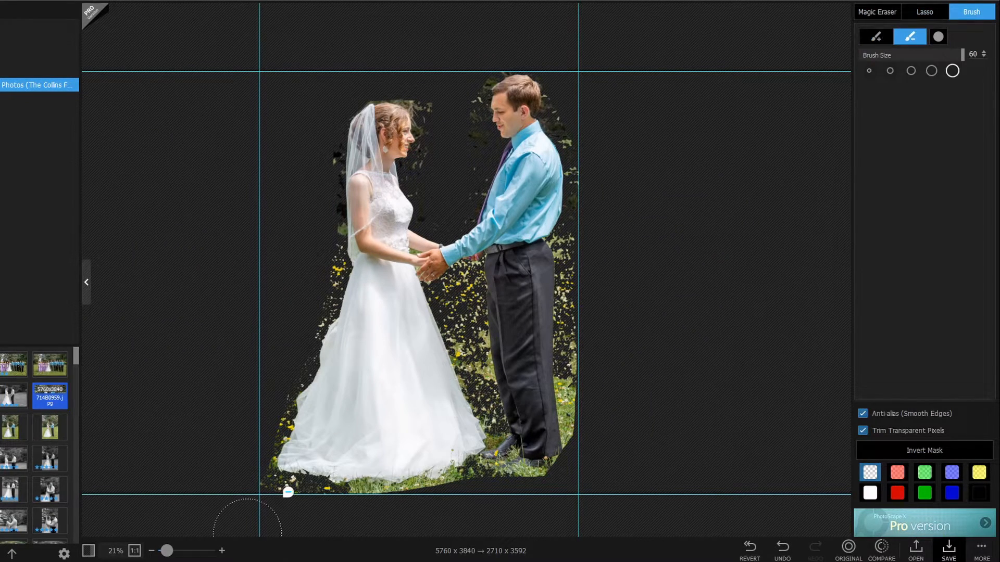
{"action": "mouse_move", "coordinate": [167, 551]}
{"action": "left_mouse_down"}
{"action": "mouse_move", "coordinate": [197, 549]}
{"action": "mouse_move", "coordinate": [201, 538]}
{"action": "left_mouse_up"}
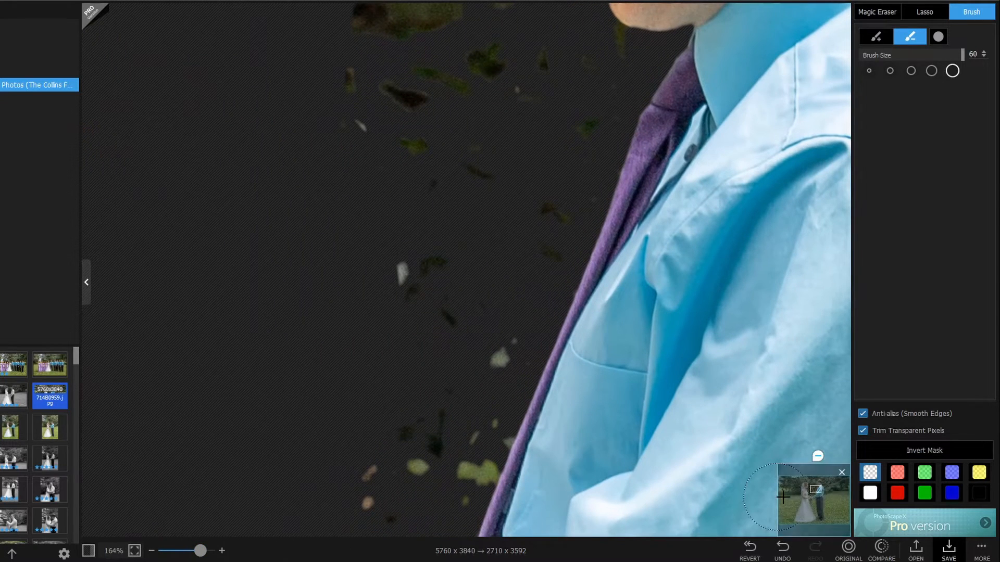
{"action": "left_click_drag", "start_coordinate": [816, 490], "coordinate": [819, 484]}
{"action": "left_click_drag", "start_coordinate": [560, 251], "coordinate": [561, 285]}
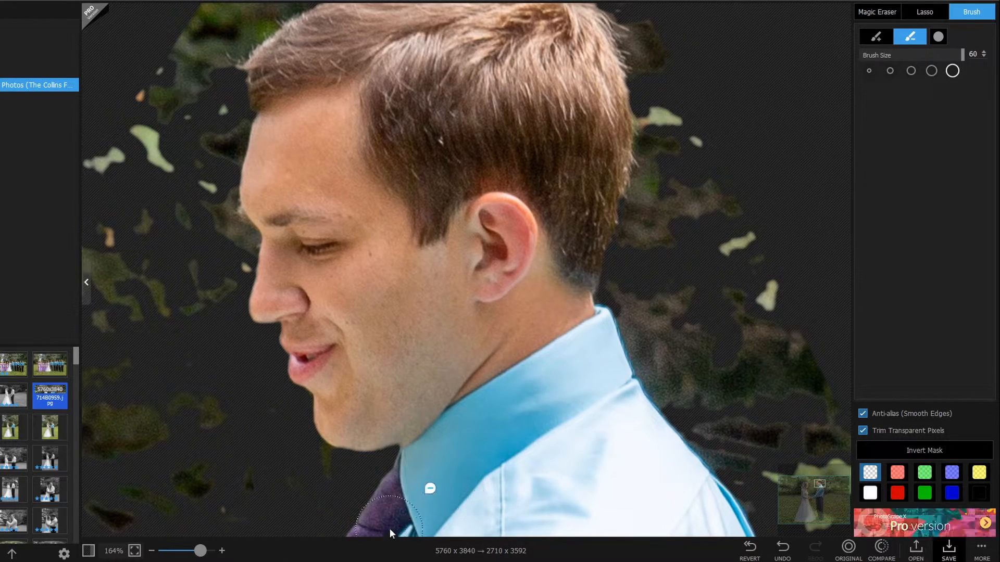
{"action": "left_click_drag", "start_coordinate": [200, 551], "coordinate": [169, 553]}
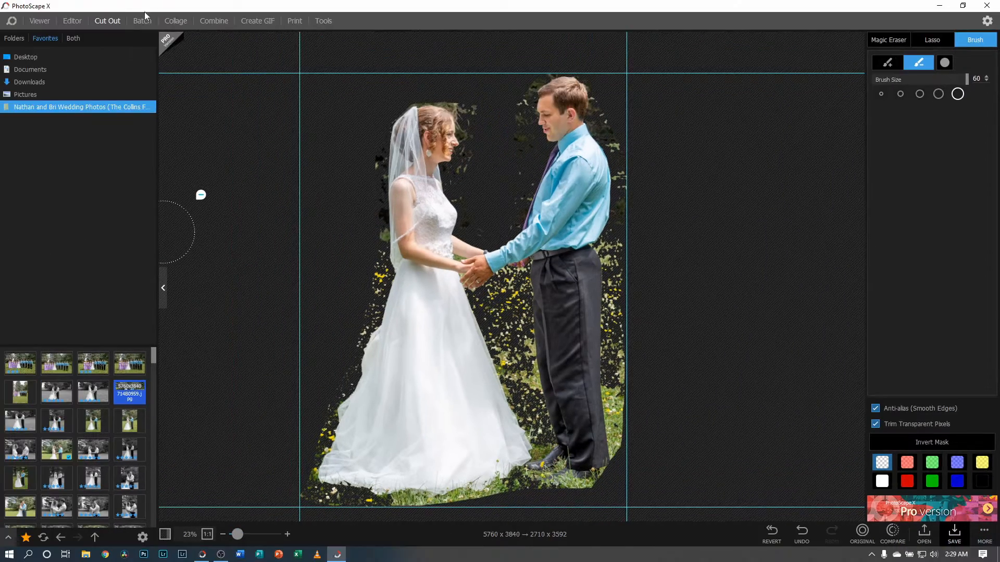
- Load the first four wedding party group photos from the folder into the Batch editor
{"action": "left_click", "coordinate": [136, 21]}
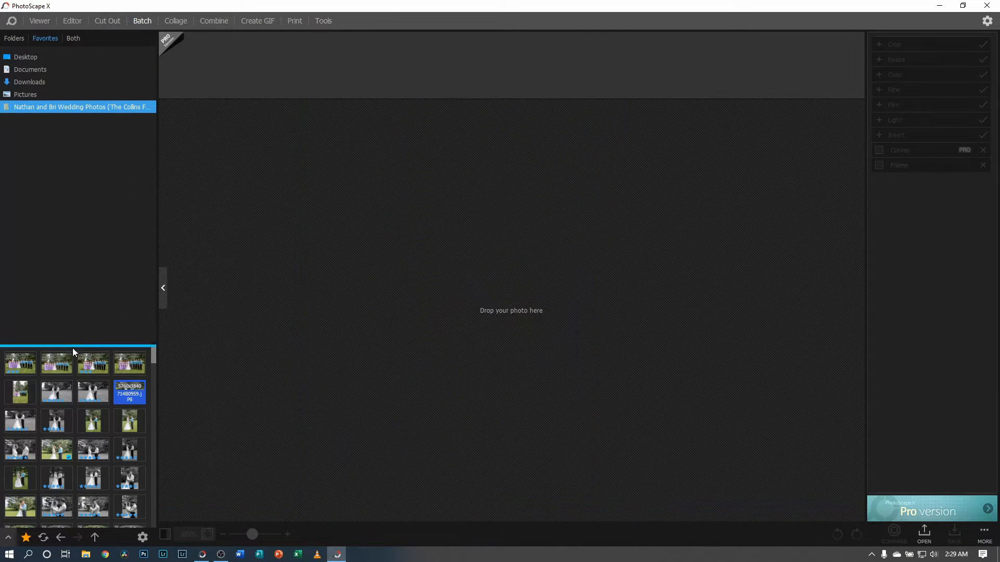
{"action": "left_click", "coordinate": [20, 363]}
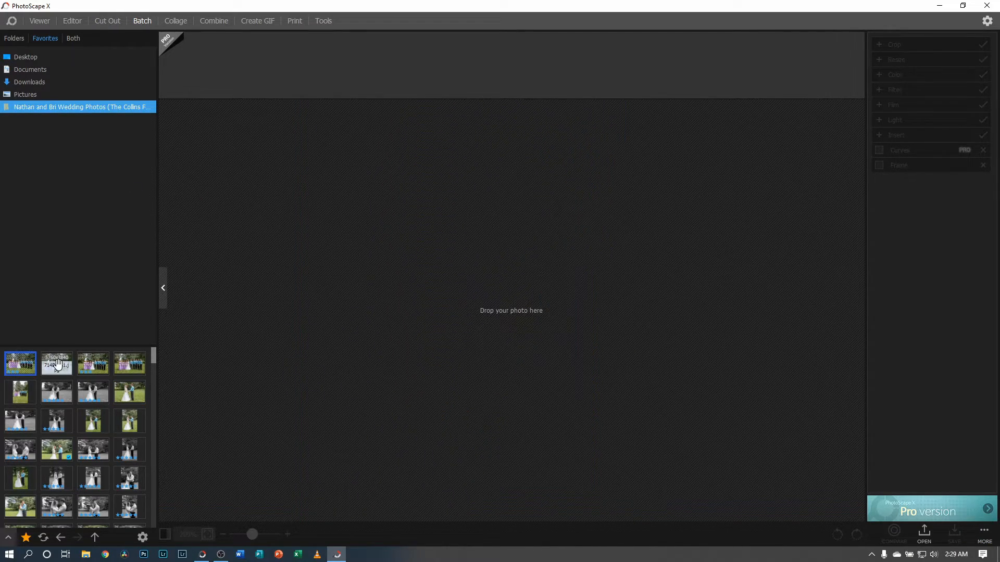
{"action": "left_click", "coordinate": [70, 366], "text": "ctrl"}
{"action": "left_click", "coordinate": [98, 365], "text": "ctrl"}
{"action": "left_click", "coordinate": [124, 366], "text": "ctrl"}
{"action": "left_click_drag", "start_coordinate": [31, 363], "coordinate": [338, 65]}
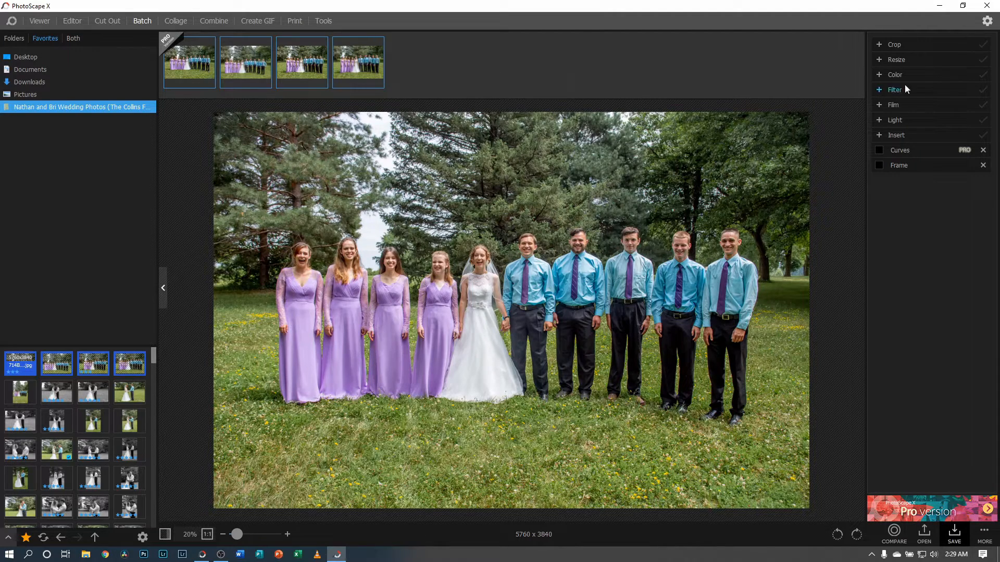
- Set the batch Crop to remove 6 pixels from each of the four sides
{"action": "left_click", "coordinate": [881, 45]}
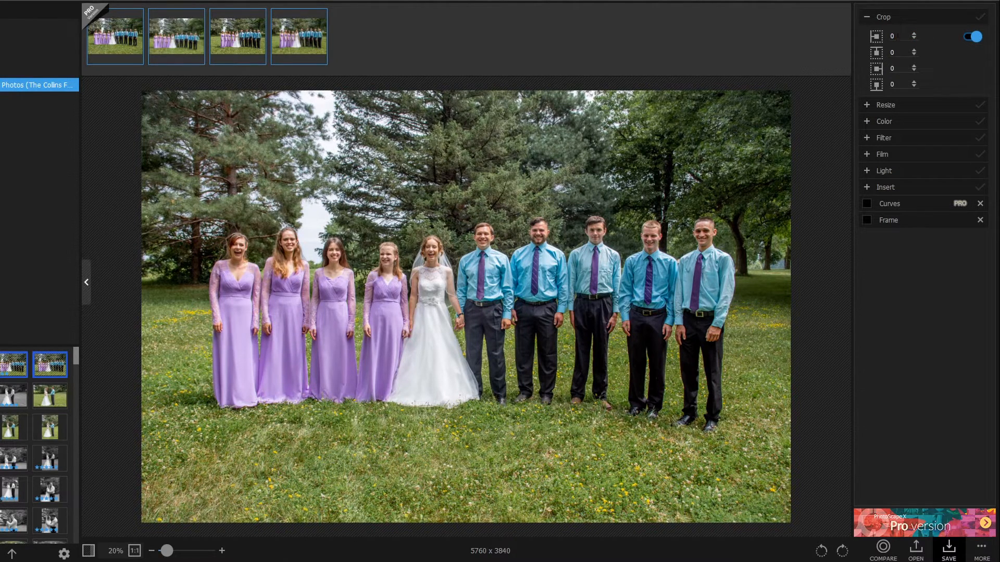
{"action": "left_click", "coordinate": [914, 50]}
{"action": "left_click", "coordinate": [914, 66]}
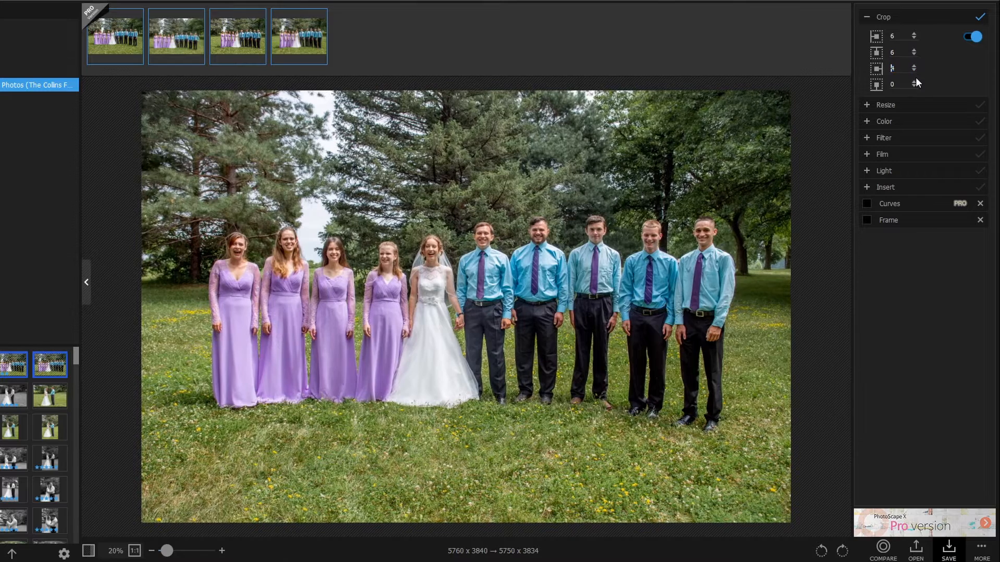
{"action": "left_click", "coordinate": [914, 81]}
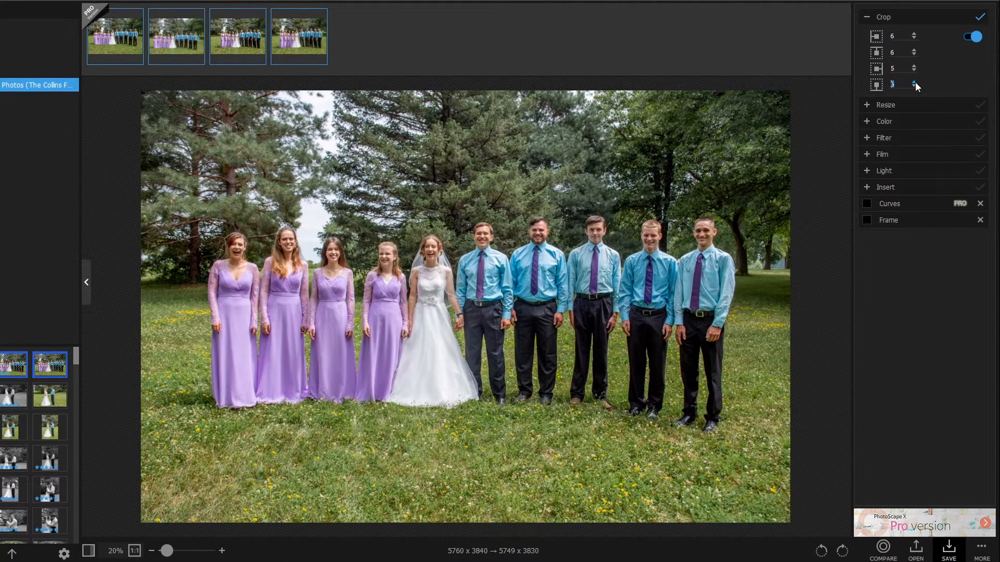
{"action": "left_click", "coordinate": [913, 66]}
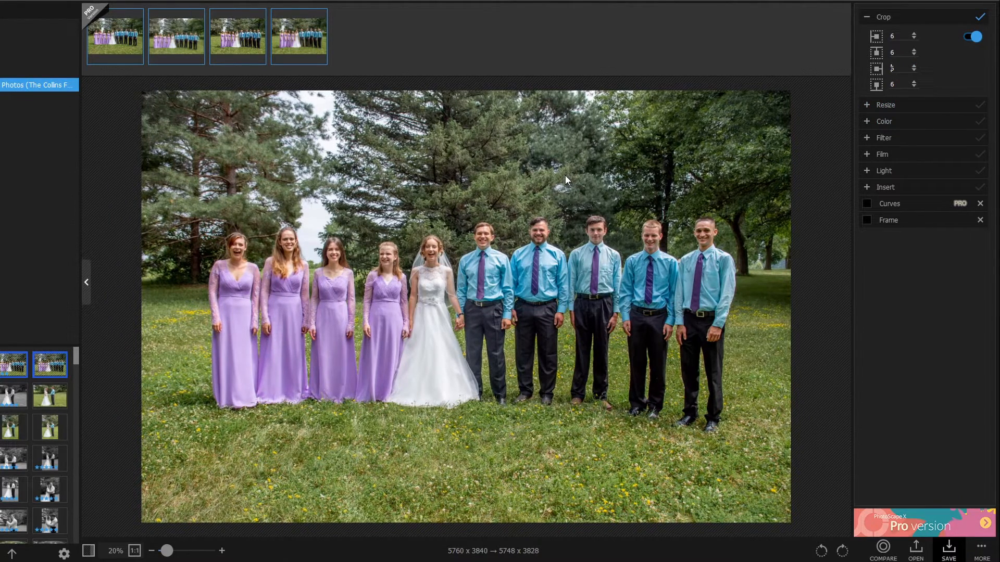
- Convert the batch photos to Grayscale and check the result on the second and third photos
{"action": "left_click", "coordinate": [889, 125]}
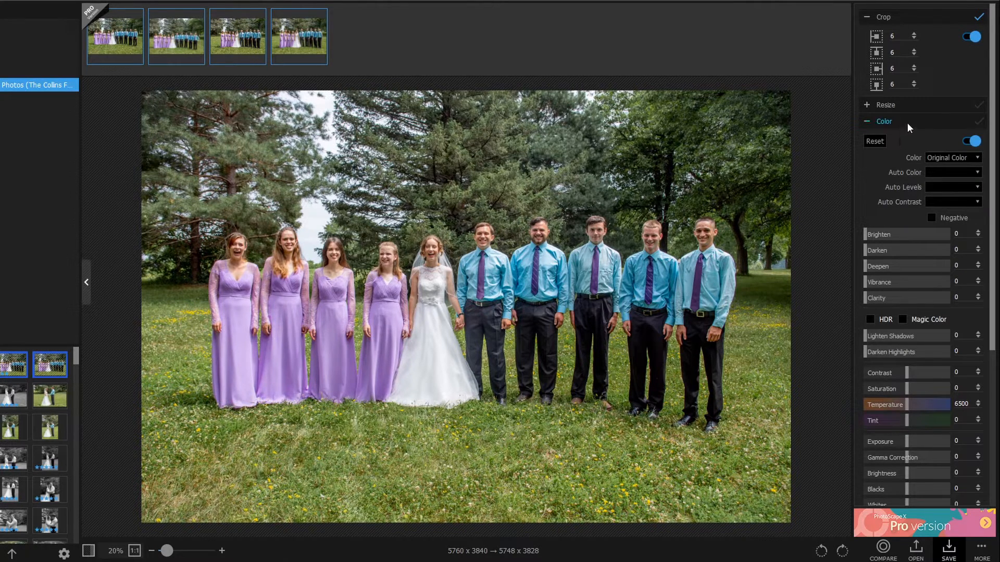
{"action": "left_click", "coordinate": [963, 159]}
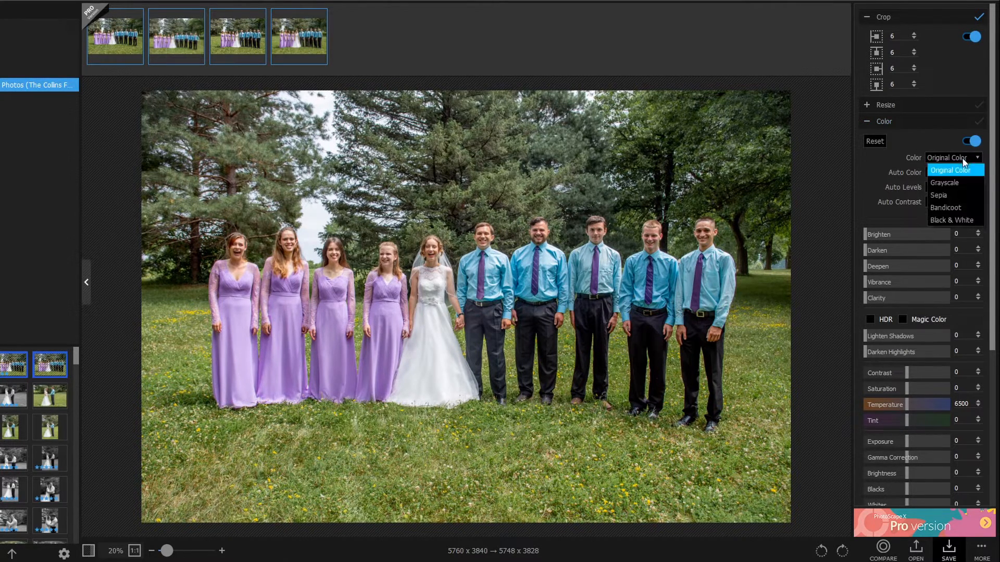
{"action": "left_click", "coordinate": [944, 182]}
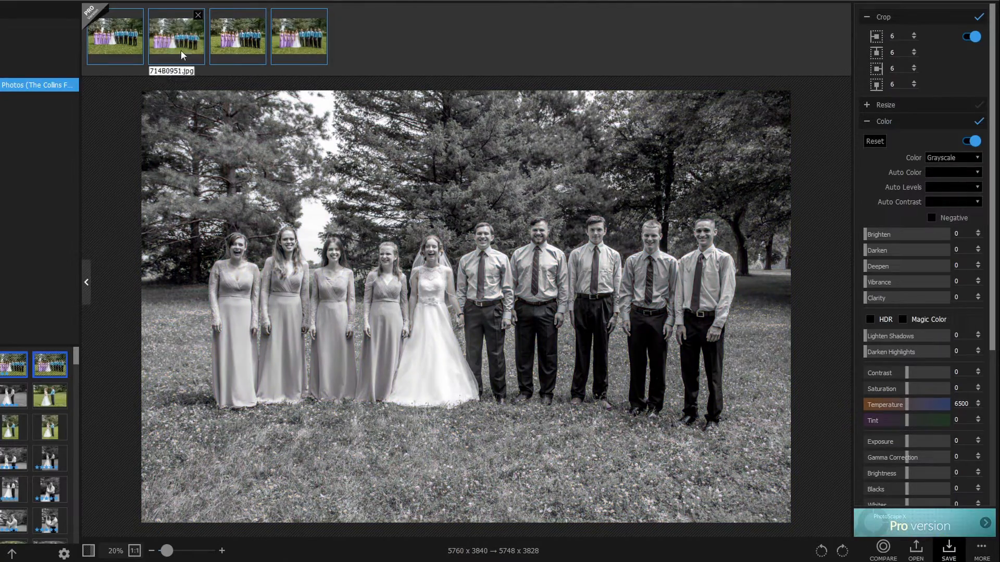
{"action": "left_click", "coordinate": [161, 37]}
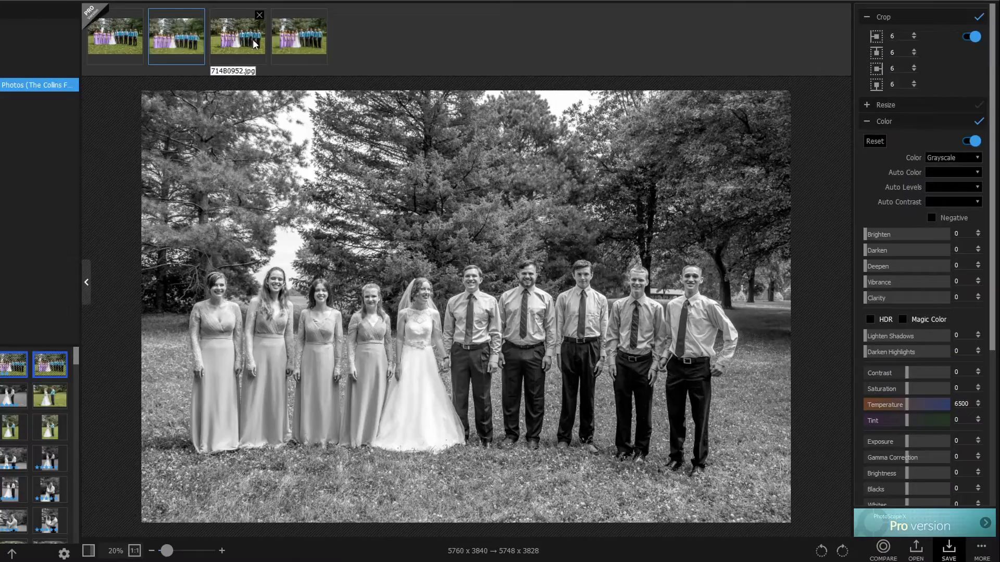
{"action": "left_click", "coordinate": [255, 44]}
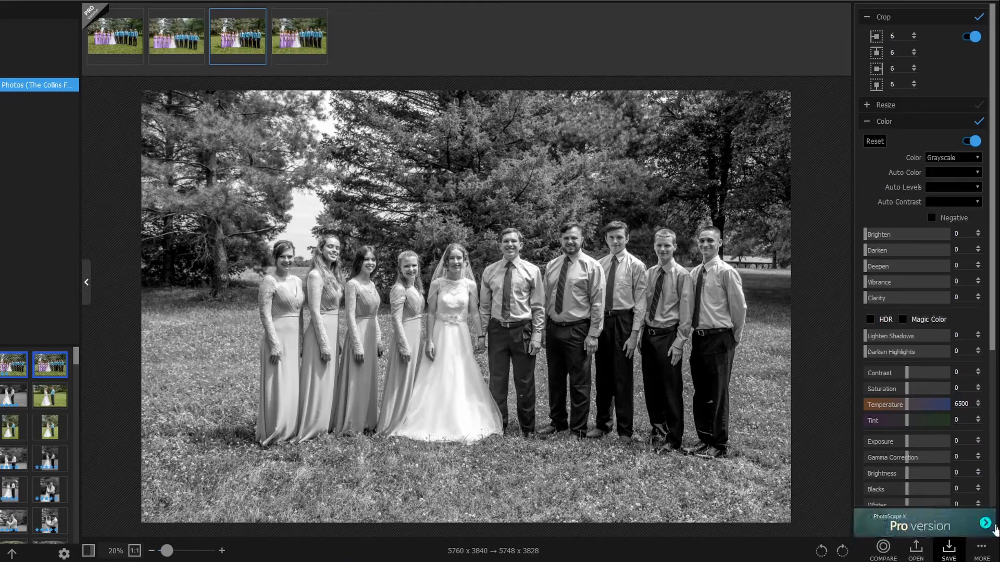
- Review the batch save options for location, format, quality and file naming, and leave without saving
{"action": "left_click", "coordinate": [983, 551]}
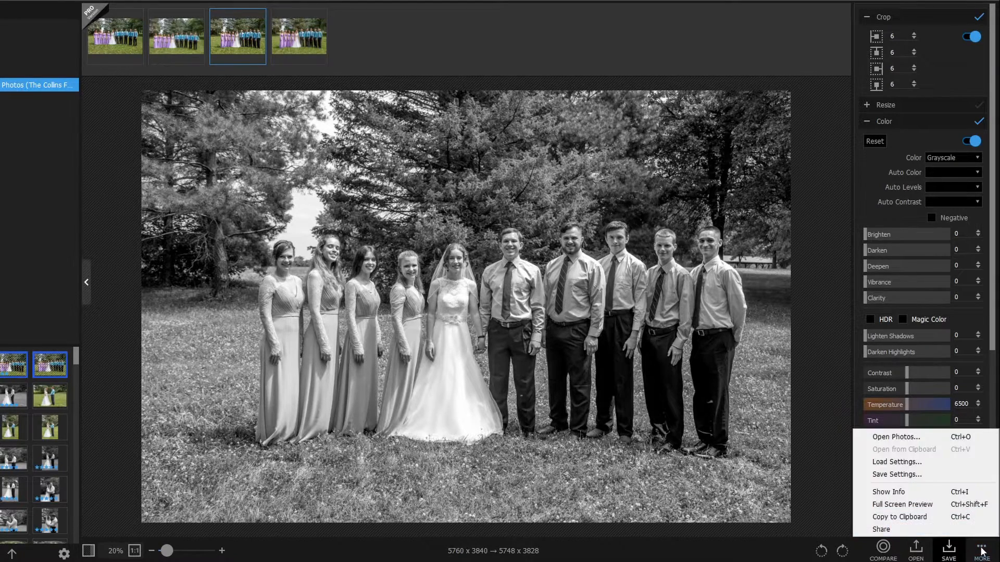
{"action": "left_click", "coordinate": [949, 549]}
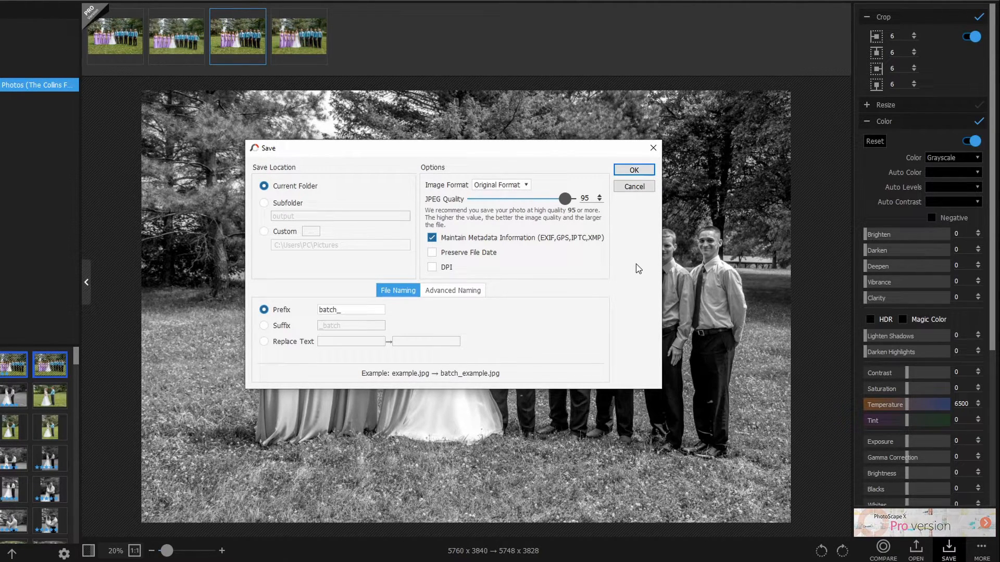
{"action": "left_click", "coordinate": [653, 149]}
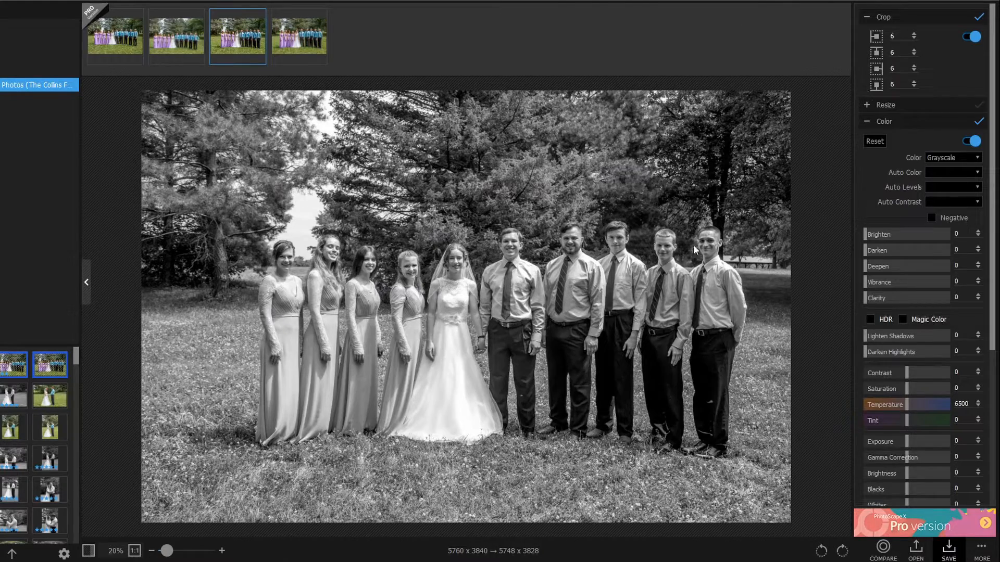
- Try a Brighten value of 44 on the batch photos and return it to 0
{"action": "left_click", "coordinate": [901, 237]}
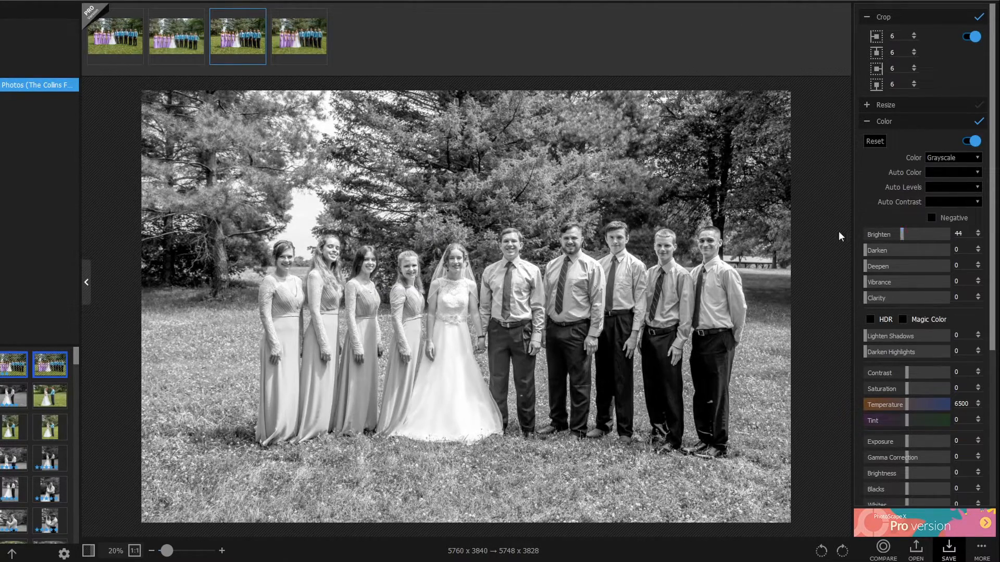
{"action": "left_click_drag", "start_coordinate": [864, 232], "coordinate": [859, 232]}
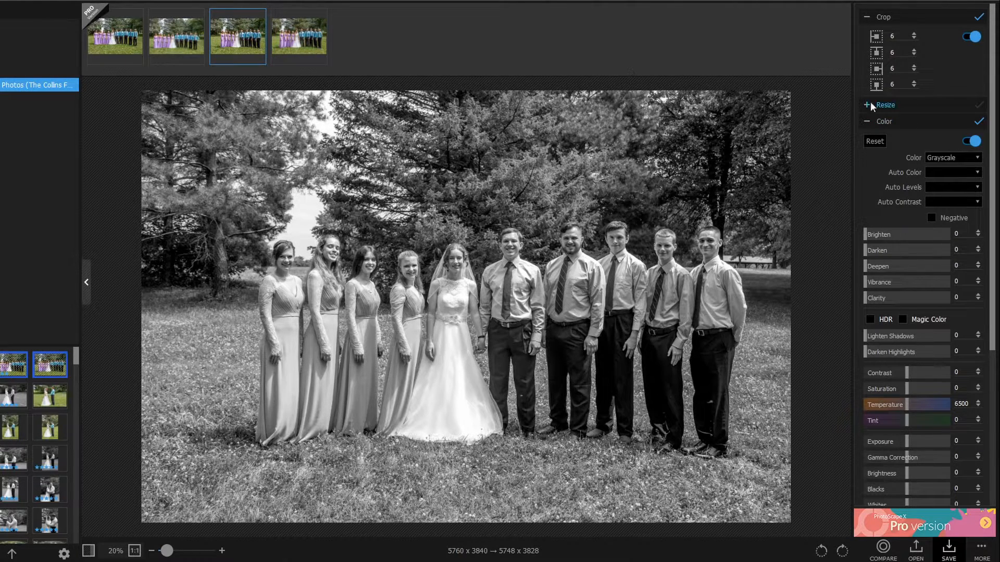
- Set the batch Resize to Ratio (%), look through the percentage choices and keep it at 100
{"action": "left_click", "coordinate": [885, 105]}
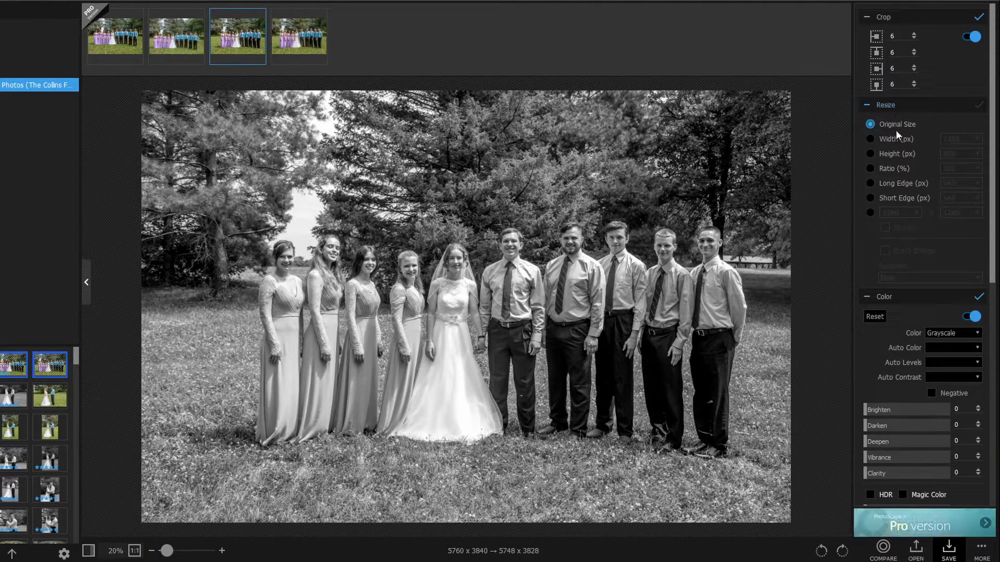
{"action": "left_click", "coordinate": [870, 168]}
{"action": "left_click", "coordinate": [977, 171]}
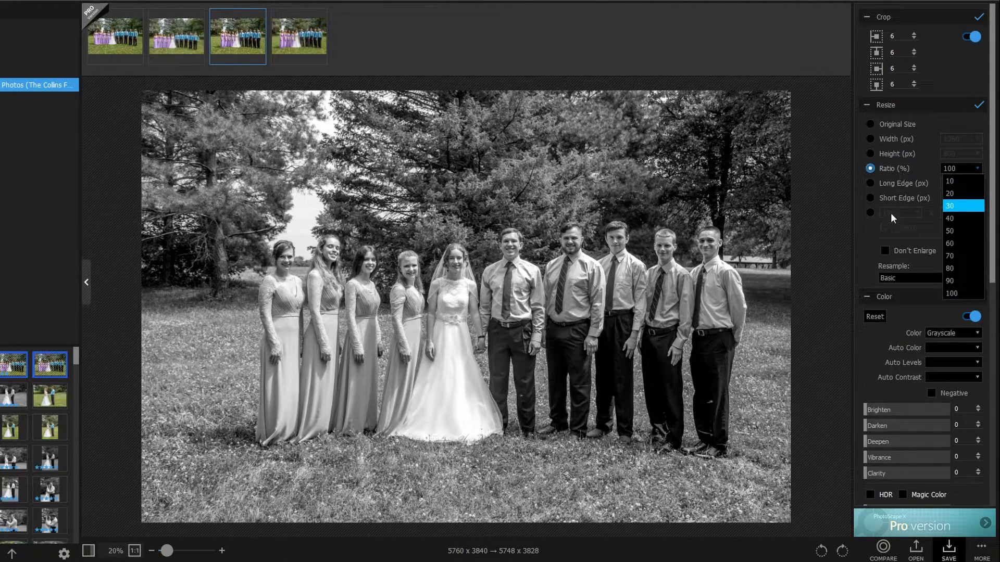
{"action": "left_click", "coordinate": [295, 79]}
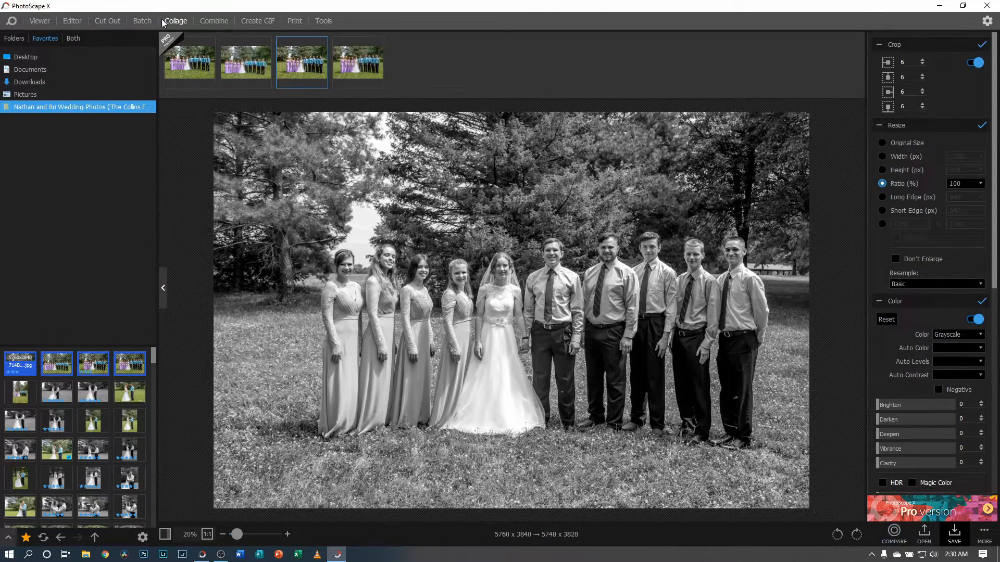
- Build a two-row Collage with 714B0959.jpg in the upper cell and a close-up of the couple in the lower, repositioning the photos
{"action": "left_click", "coordinate": [162, 22]}
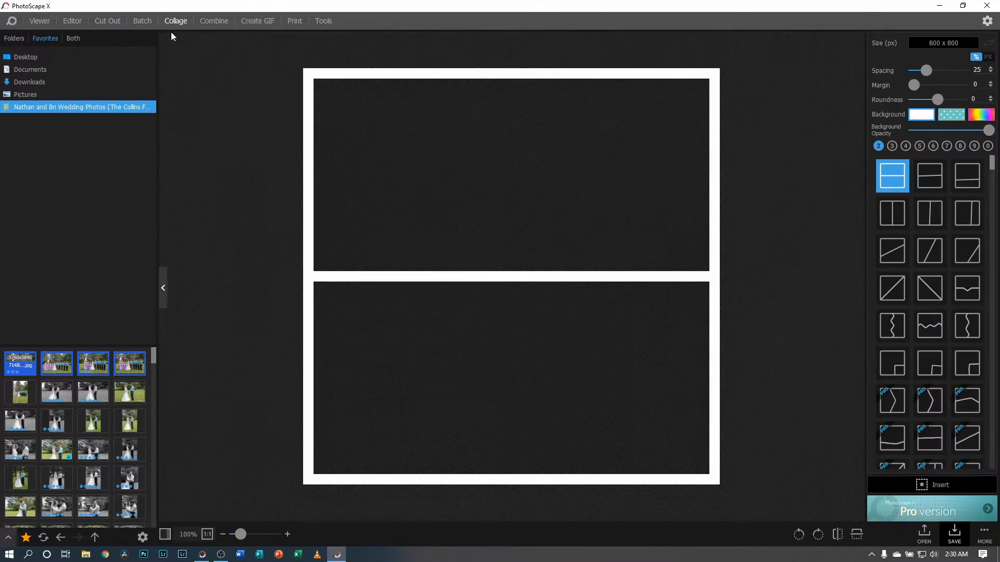
{"action": "left_click_drag", "start_coordinate": [128, 398], "coordinate": [428, 244]}
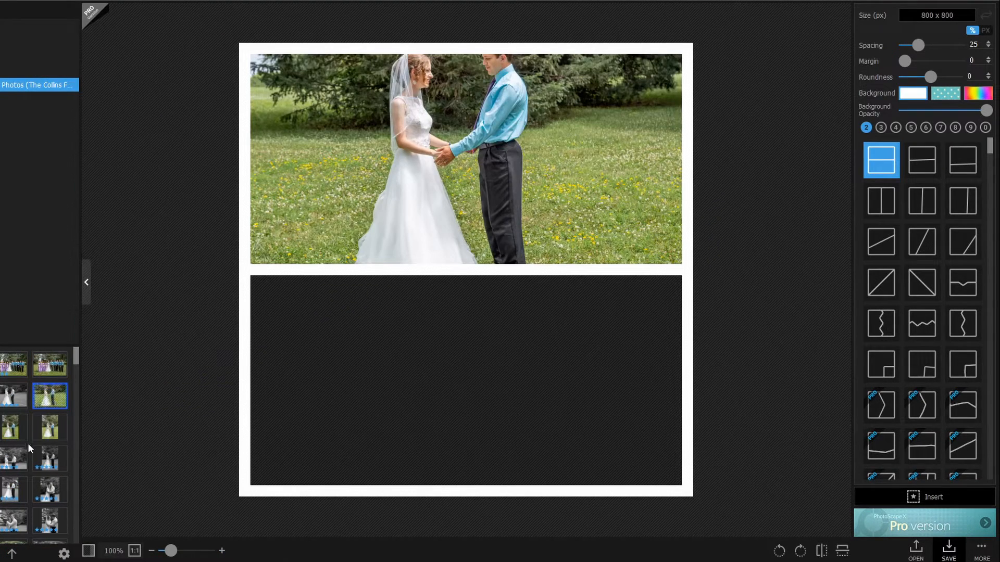
{"action": "left_click_drag", "start_coordinate": [50, 427], "coordinate": [457, 395]}
{"action": "left_click_drag", "start_coordinate": [458, 357], "coordinate": [473, 479]}
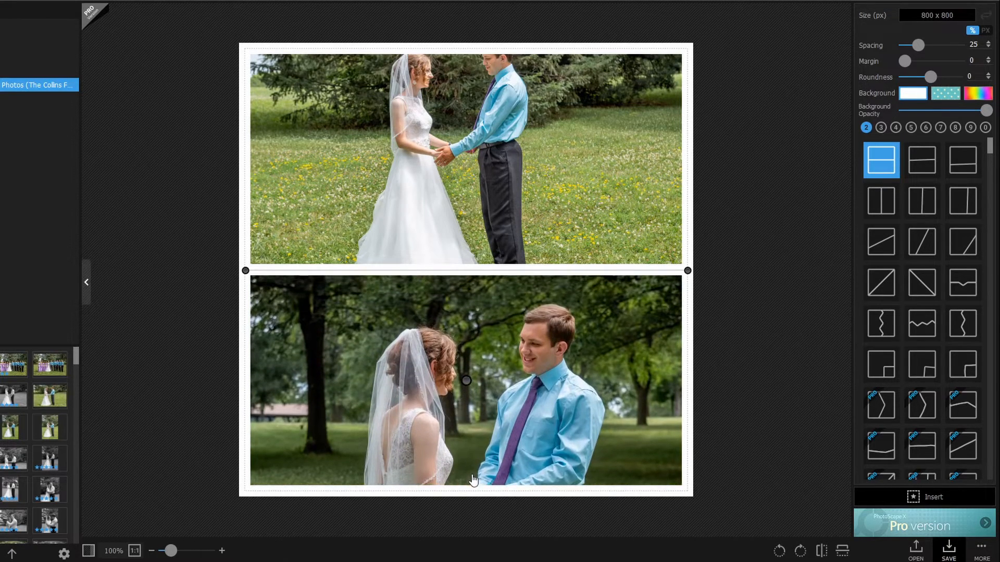
{"action": "left_click_drag", "start_coordinate": [467, 159], "coordinate": [484, 218]}
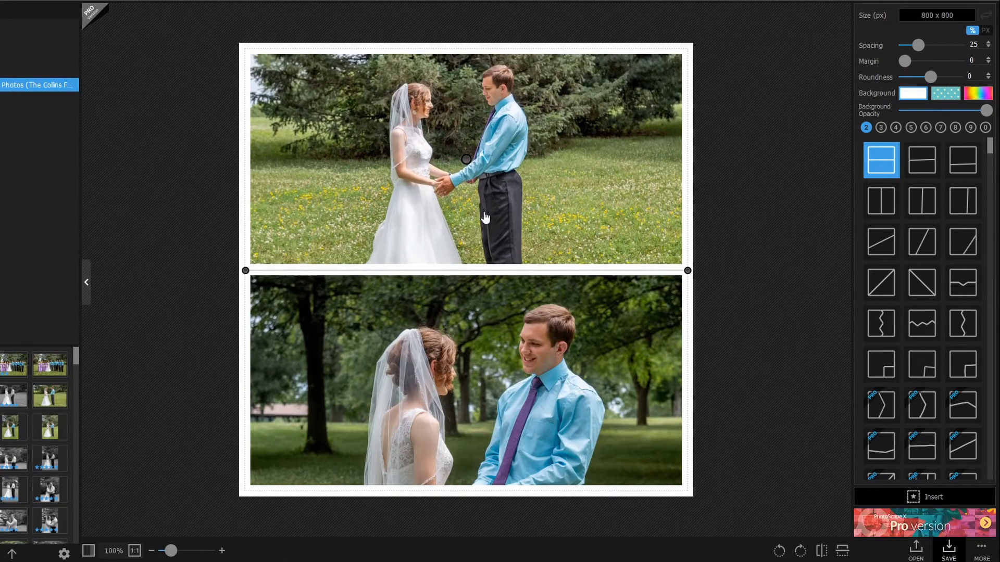
- Try the zigzag vertical split, switch the collage to the slanted two-photo layout, and reposition the couple photos in it
{"action": "left_click", "coordinate": [963, 289]}
{"action": "left_click", "coordinate": [961, 323]}
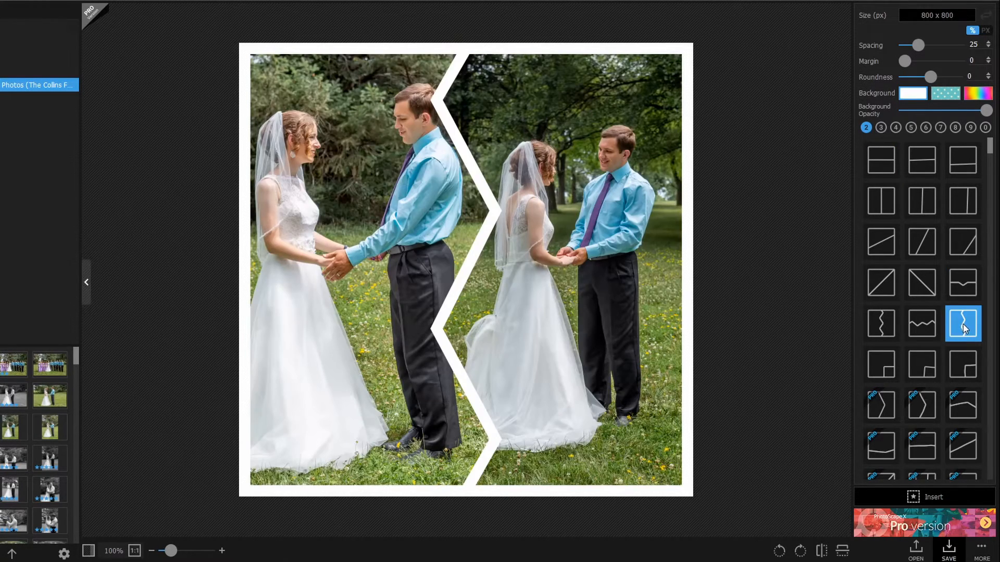
{"action": "left_click", "coordinate": [888, 245]}
{"action": "left_click_drag", "start_coordinate": [560, 354], "coordinate": [622, 470]}
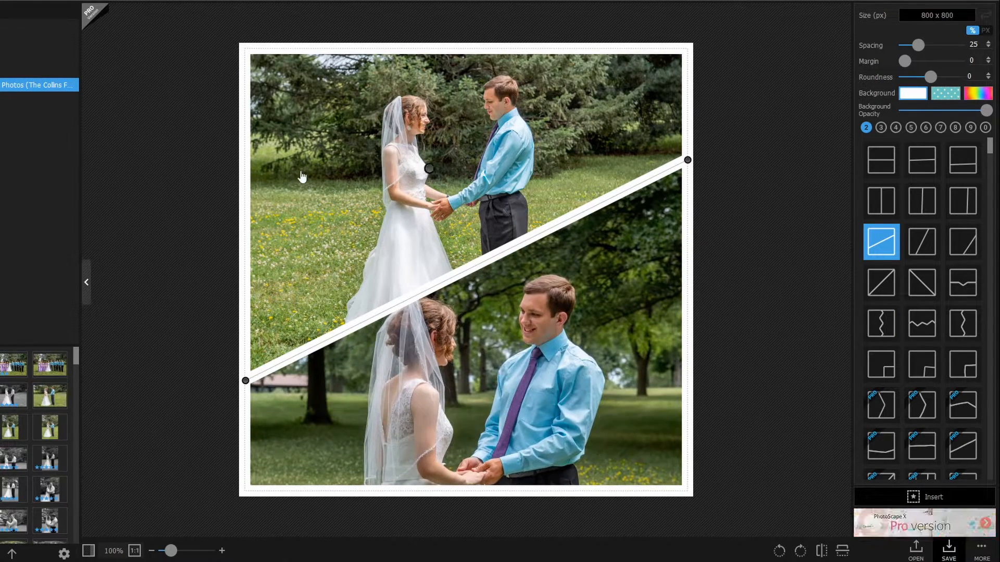
{"action": "left_click_drag", "start_coordinate": [49, 395], "coordinate": [403, 202]}
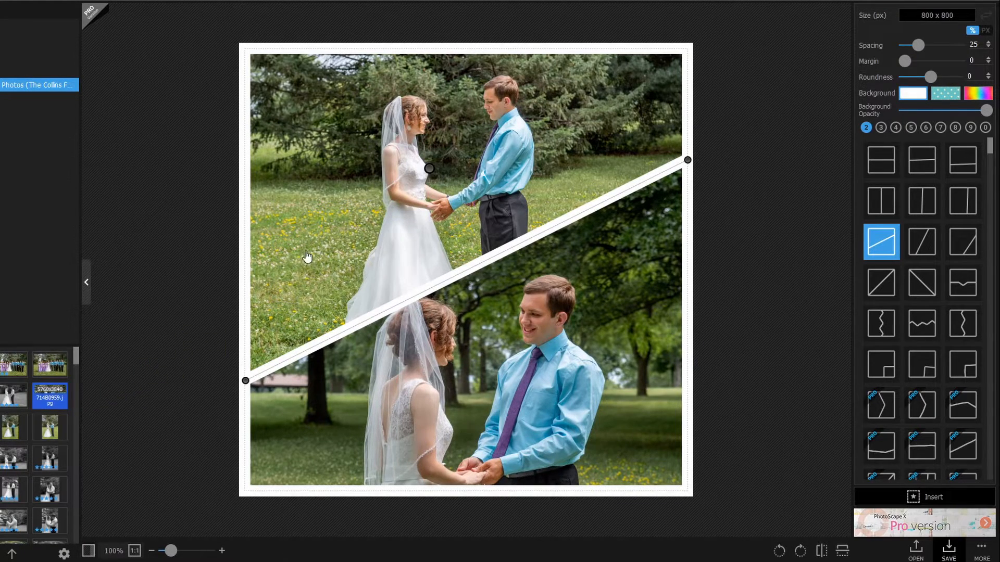
- Try a width and height of 1000 pixels for the collage without applying them
{"action": "left_click", "coordinate": [949, 15]}
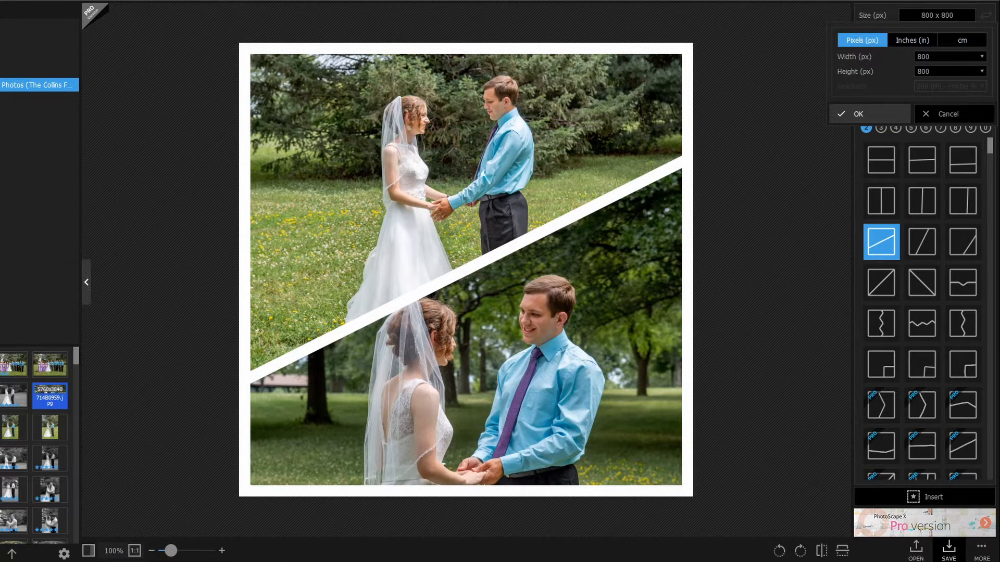
{"action": "left_click", "coordinate": [980, 57]}
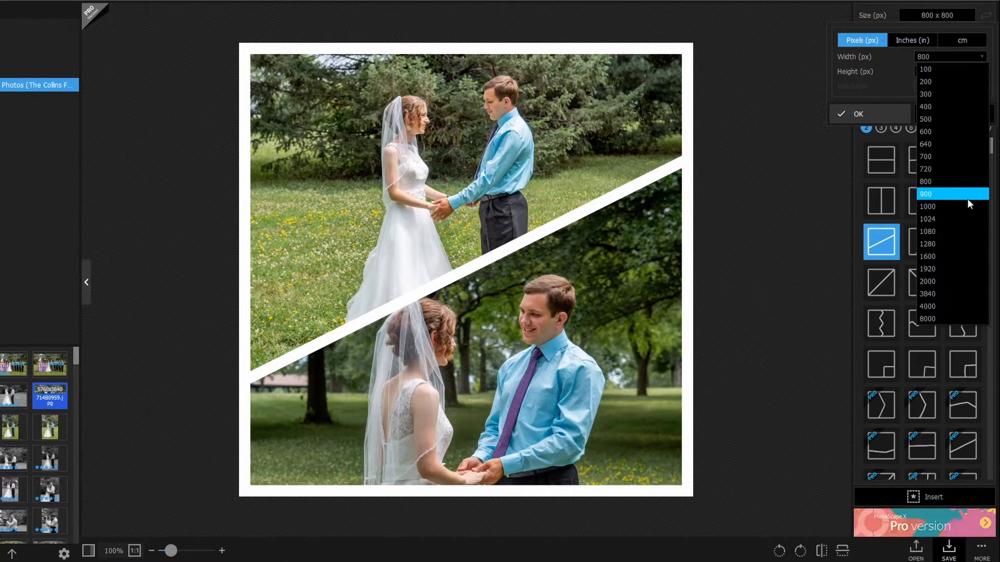
{"action": "left_click", "coordinate": [968, 197]}
{"action": "left_click", "coordinate": [981, 71]}
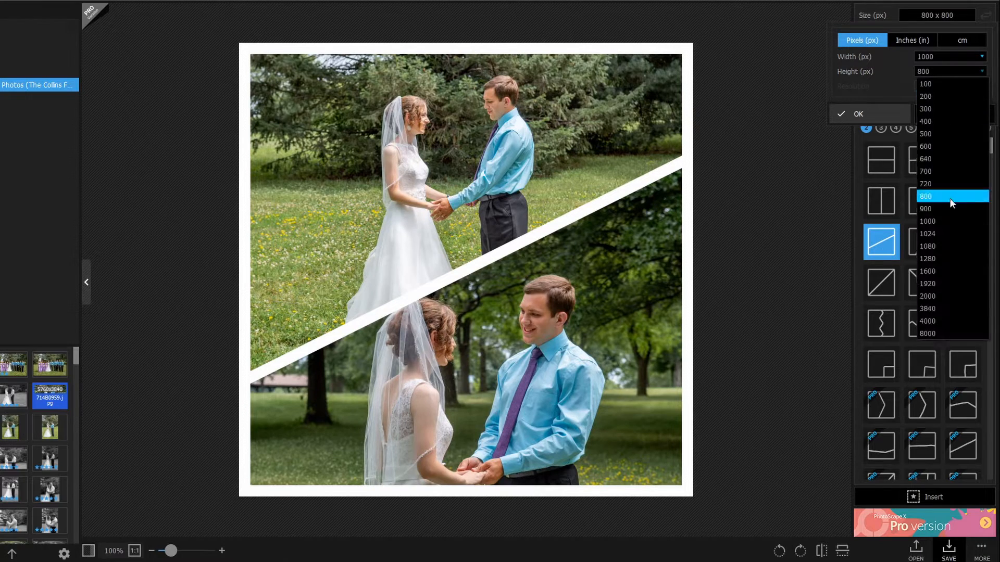
{"action": "left_click", "coordinate": [951, 220]}
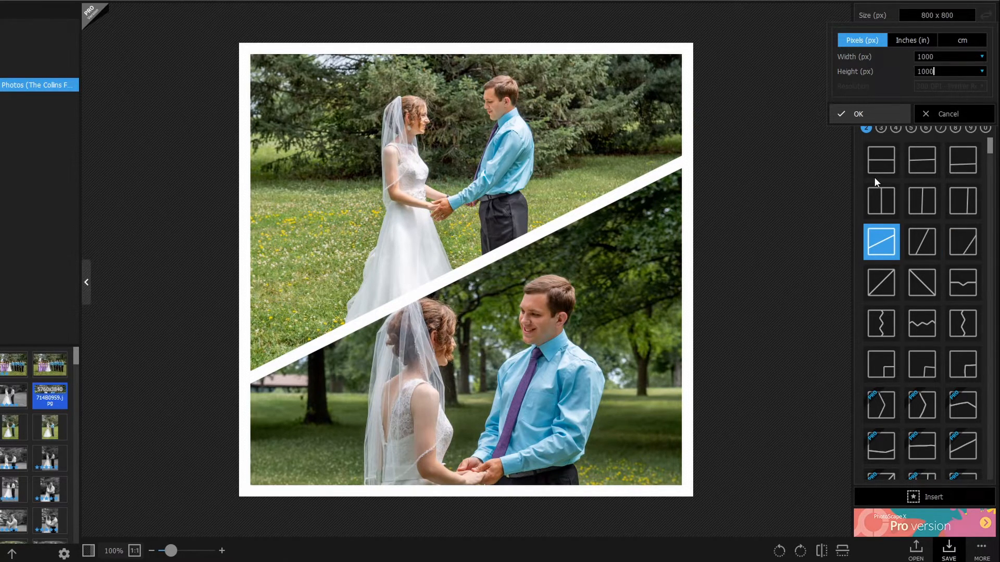
{"action": "left_click", "coordinate": [501, 355]}
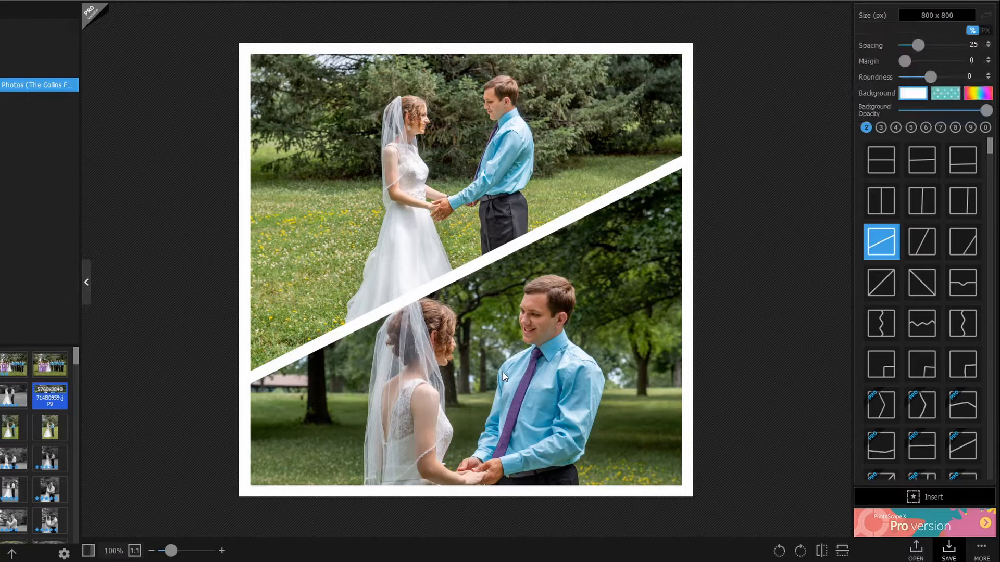
- Switch the collage to the horizontal zigzag split, reshape the dividing line by moving its inner points, and reposition the upper photo
{"action": "left_click", "coordinate": [922, 323]}
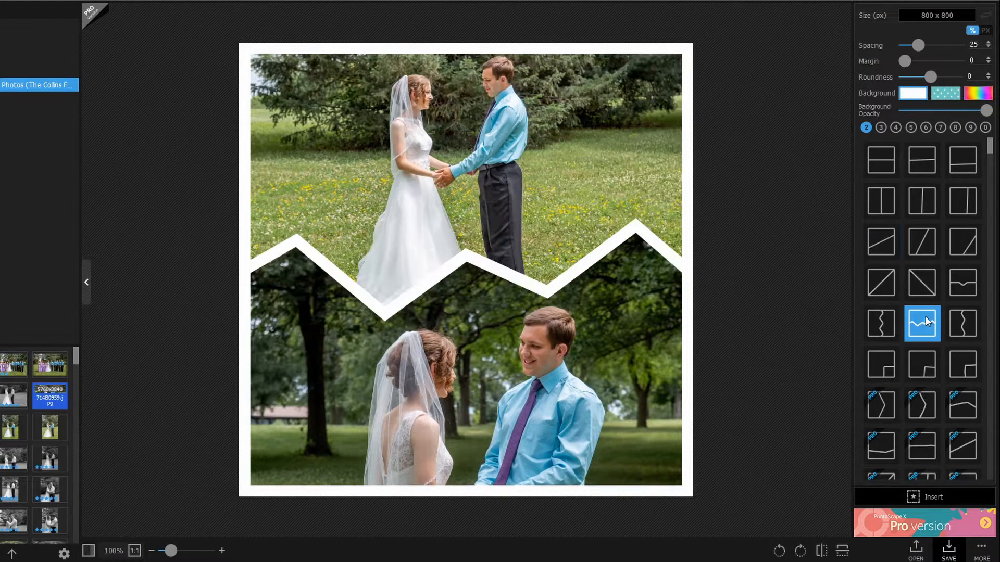
{"action": "left_click_drag", "start_coordinate": [466, 256], "coordinate": [475, 183]}
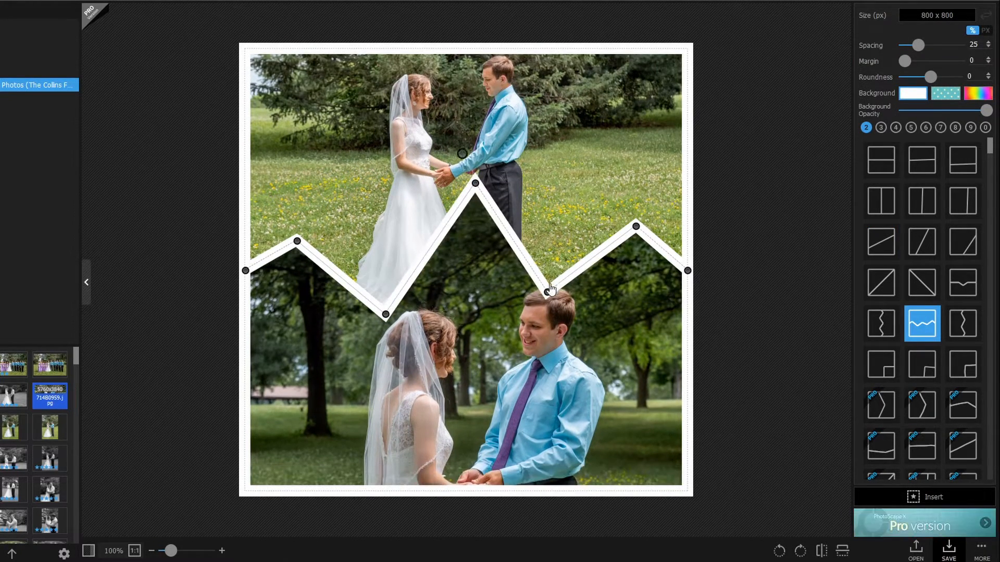
{"action": "left_click_drag", "start_coordinate": [547, 292], "coordinate": [575, 197]}
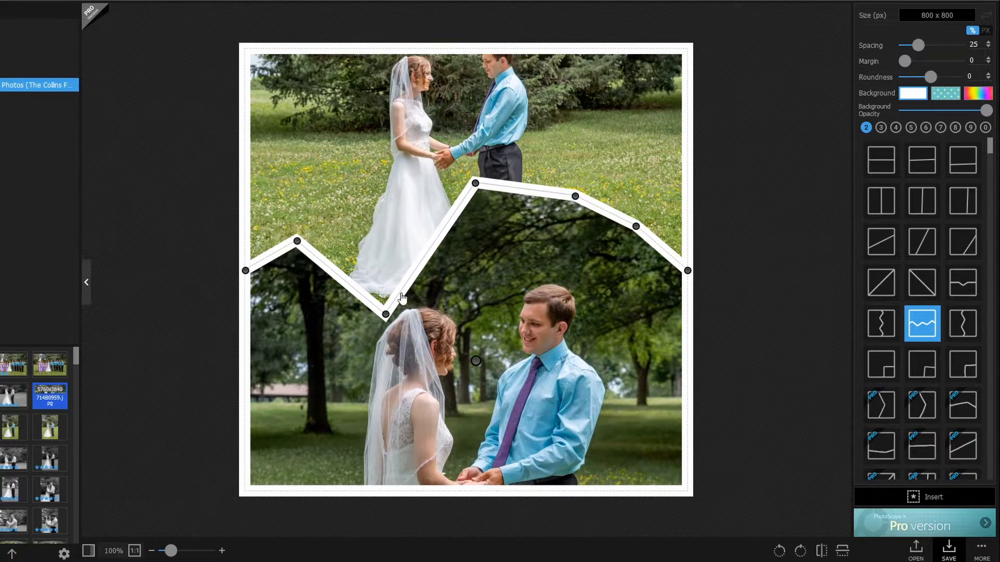
{"action": "left_click_drag", "start_coordinate": [385, 315], "coordinate": [371, 228]}
{"action": "left_click_drag", "start_coordinate": [475, 183], "coordinate": [474, 284]}
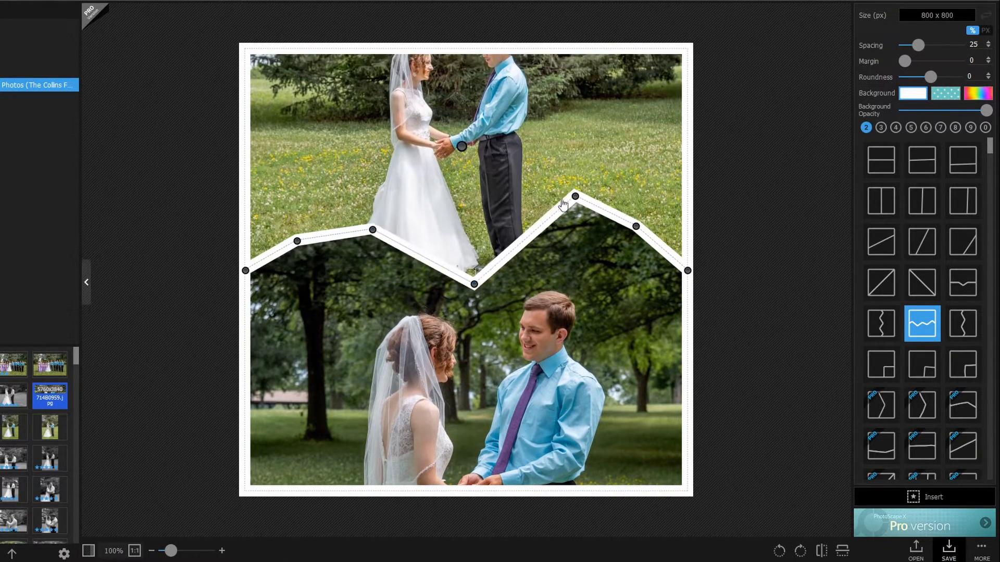
{"action": "left_click_drag", "start_coordinate": [486, 190], "coordinate": [478, 219]}
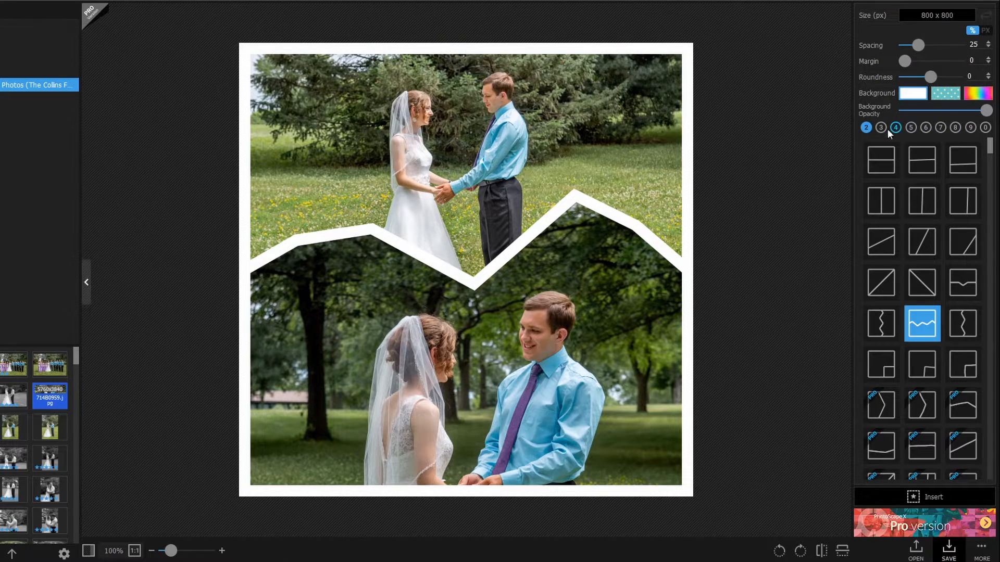
- Browse the collage layouts for nine, seven and five photos
{"action": "left_click", "coordinate": [969, 128]}
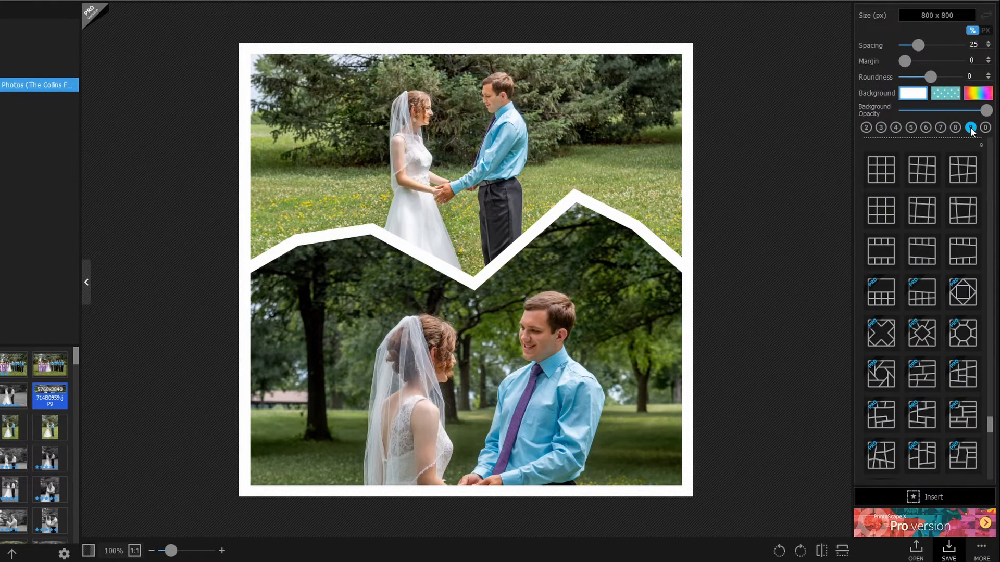
{"action": "left_click", "coordinate": [941, 127]}
{"action": "left_click", "coordinate": [915, 127]}
- Give the collage a dotted pattern background, trying the navy pattern with red dots before reverting to the teal one with yellow dots
{"action": "left_click", "coordinate": [944, 94]}
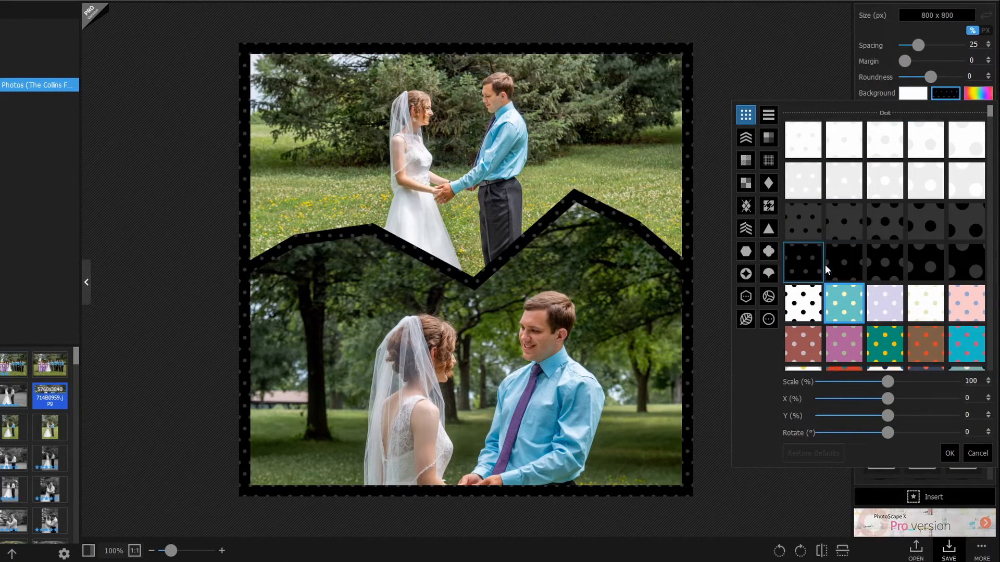
{"action": "scroll", "coordinate": [922, 318], "scroll_direction": "down", "scroll_amount": 2}
{"action": "left_click", "coordinate": [925, 321]}
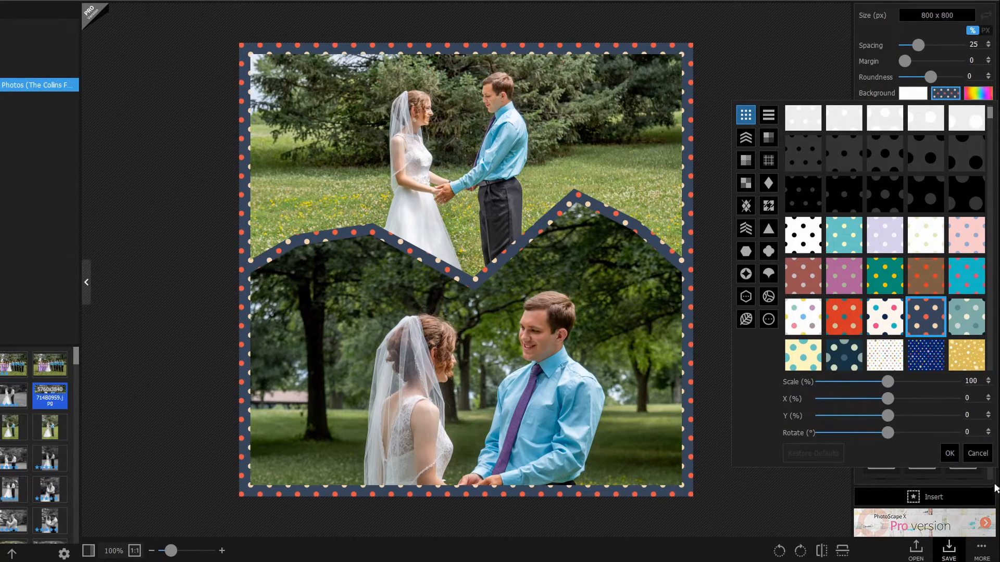
{"action": "left_click", "coordinate": [977, 454]}
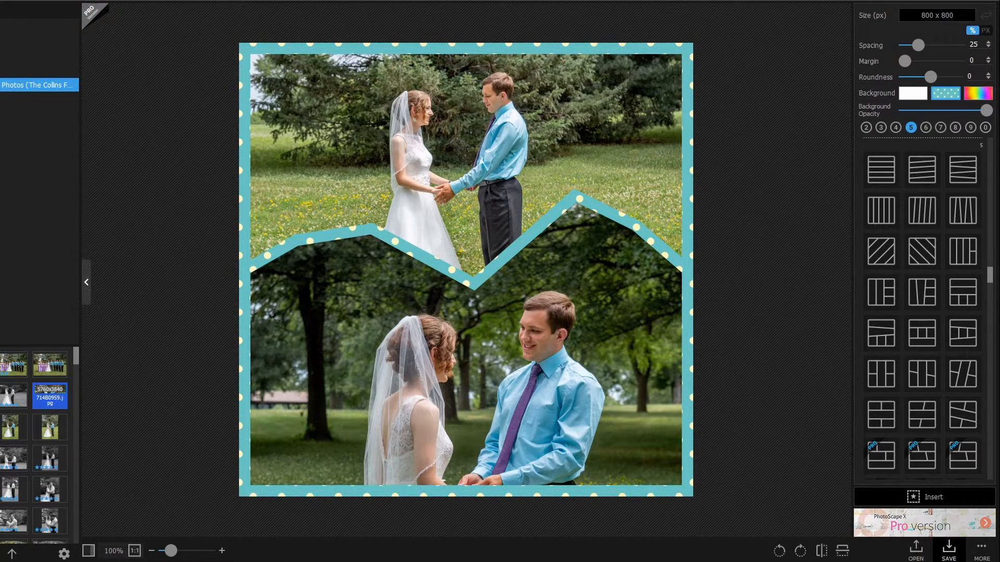
- Combine two of the wedding party group photos vertically into a single image
{"action": "left_click", "coordinate": [214, 21]}
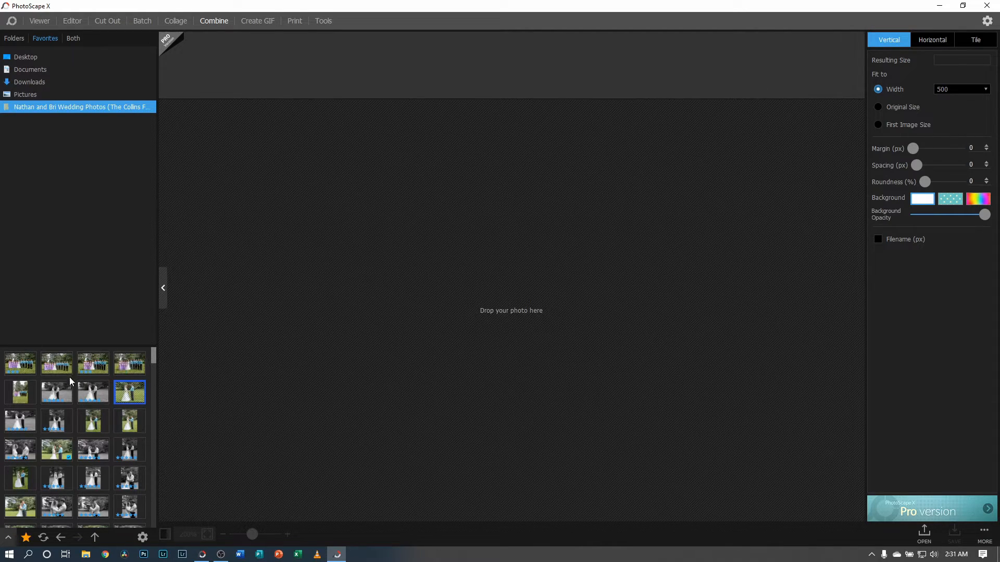
{"action": "left_click_drag", "start_coordinate": [56, 362], "coordinate": [382, 85]}
{"action": "left_click_drag", "start_coordinate": [93, 365], "coordinate": [322, 60]}
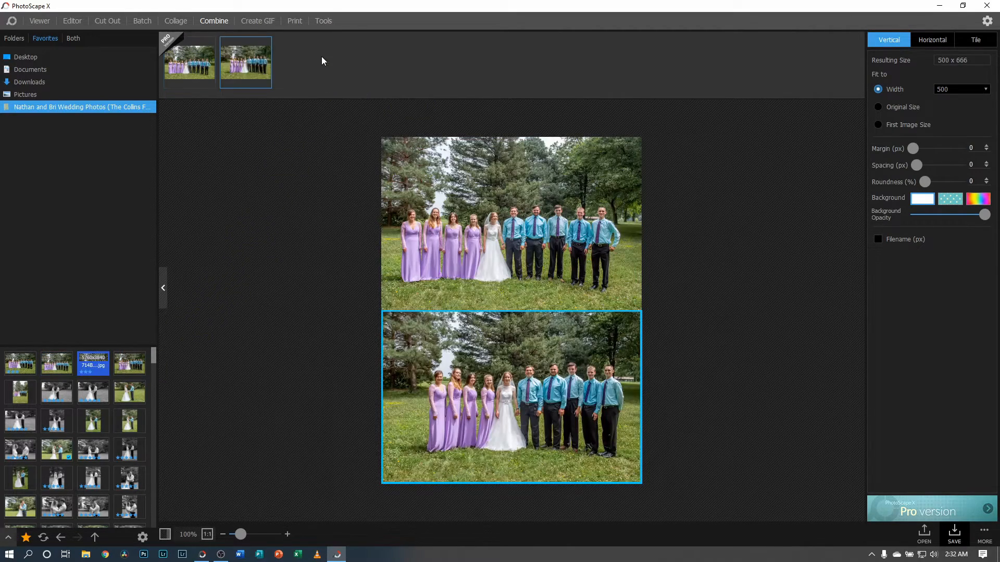
{"action": "left_click", "coordinate": [715, 359]}
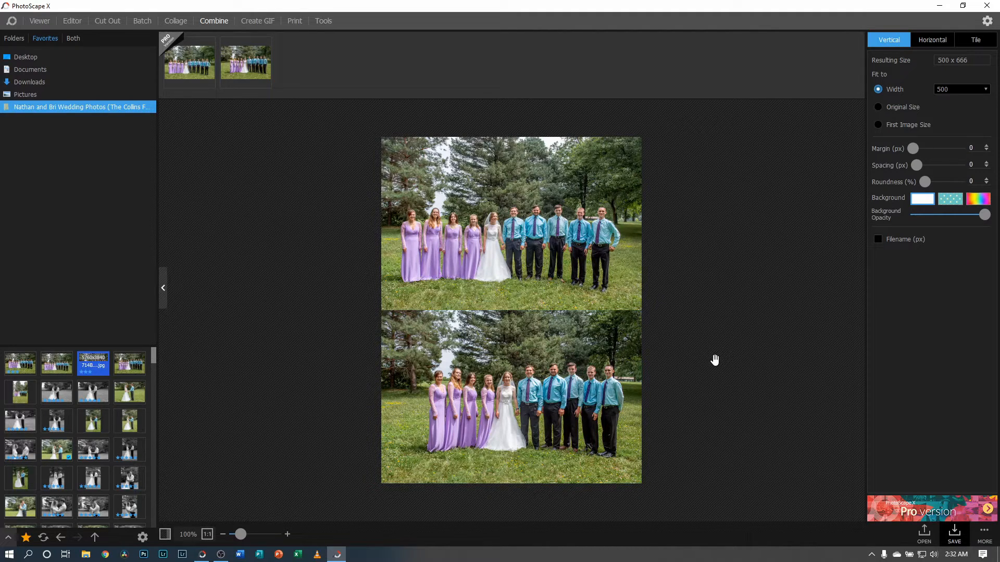
- Save the combined image to the Desktop as JPEG 714B0951-down with quality 95 and dismiss the completion notice
{"action": "left_click", "coordinate": [959, 541]}
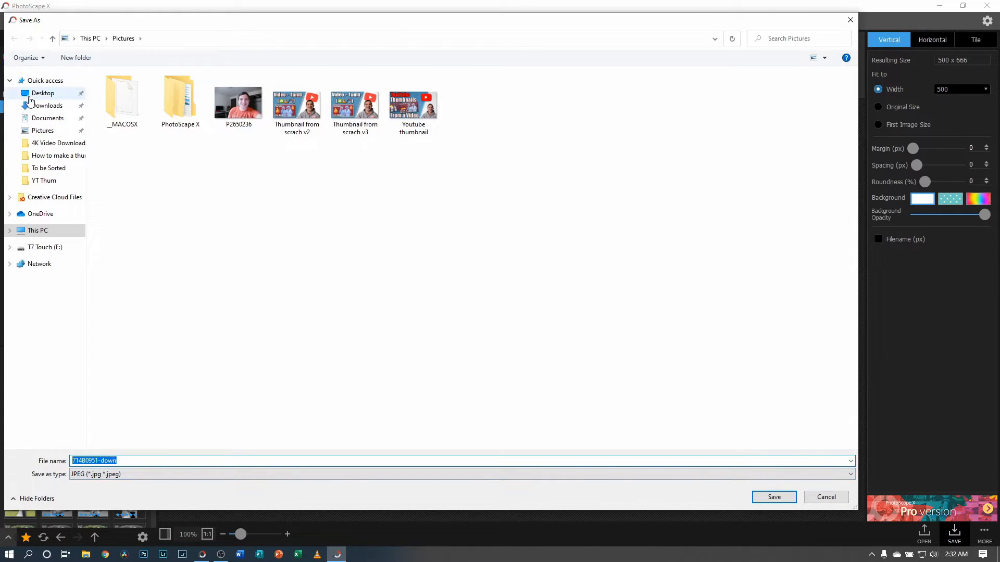
{"action": "left_click", "coordinate": [32, 95]}
{"action": "left_click", "coordinate": [784, 498]}
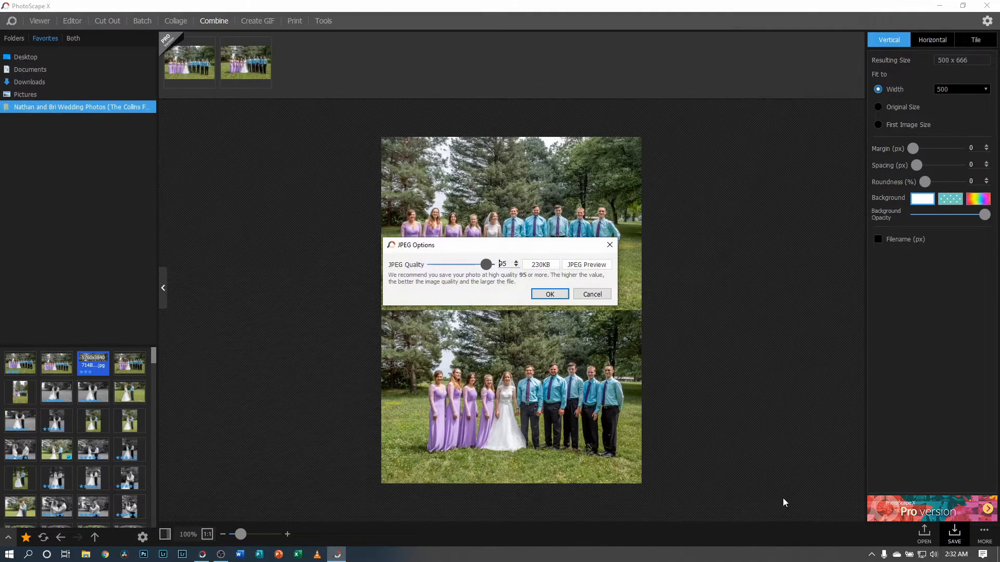
{"action": "left_click", "coordinate": [560, 294]}
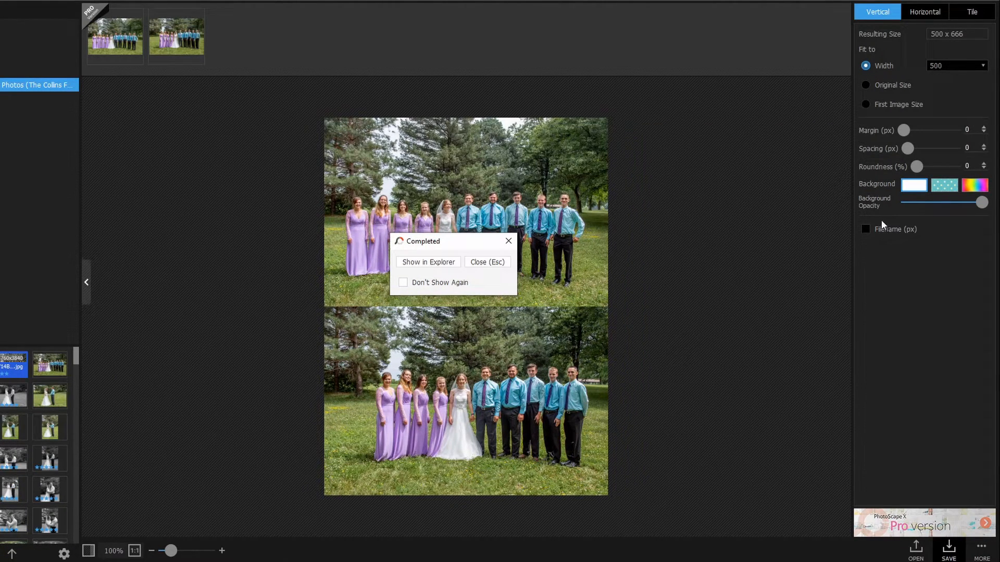
{"action": "left_click", "coordinate": [509, 240]}
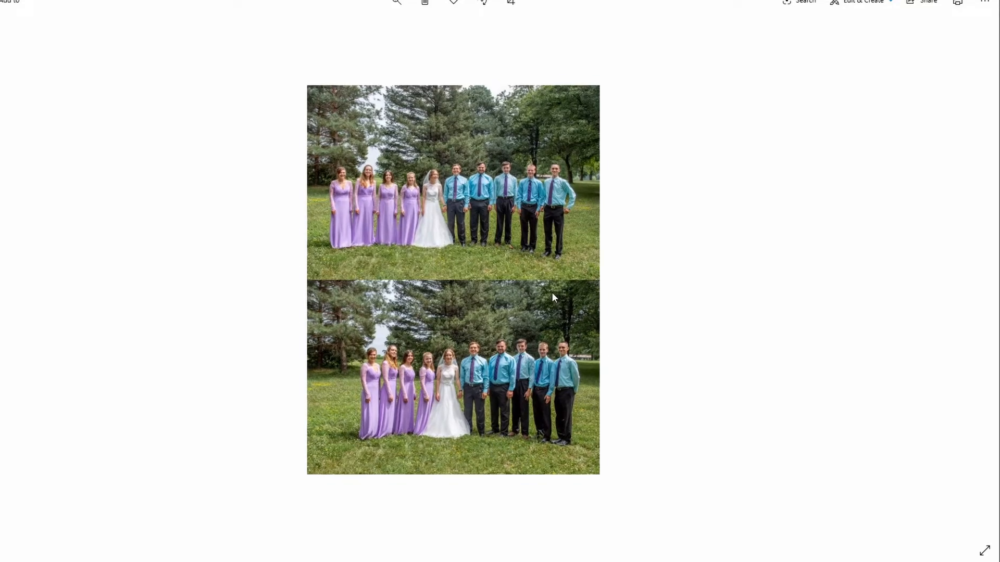
- Inspect the saved combined image up close in the photo viewer
{"action": "scroll", "coordinate": [549, 276], "scroll_direction": "up", "scroll_amount": 3}
{"action": "scroll", "coordinate": [548, 271], "scroll_direction": "down", "scroll_amount": 1}
{"action": "scroll", "coordinate": [549, 269], "scroll_direction": "down", "scroll_amount": 3}
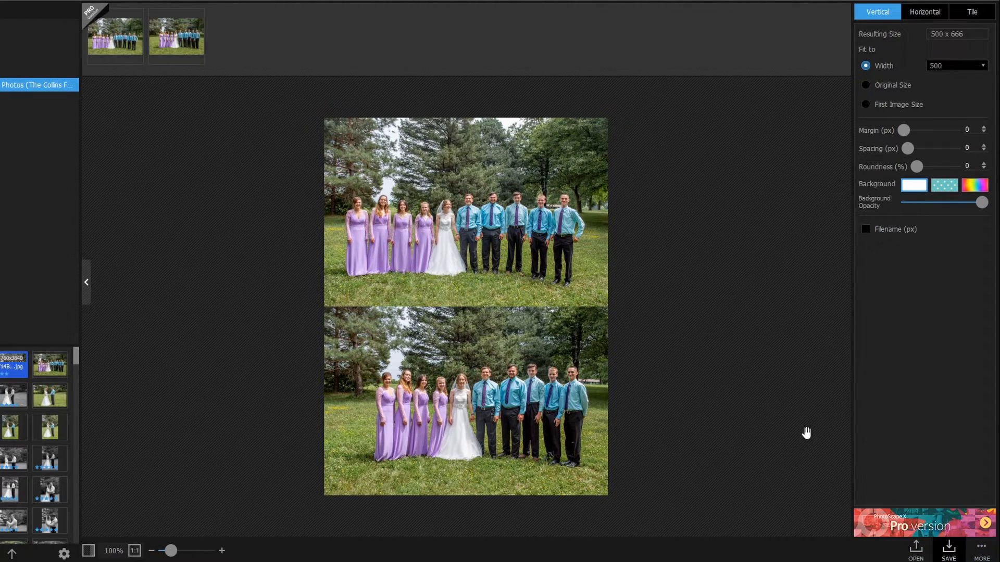
- Look at the additional file and sharing options and the background patterns available for the combined image
{"action": "left_click", "coordinate": [981, 553]}
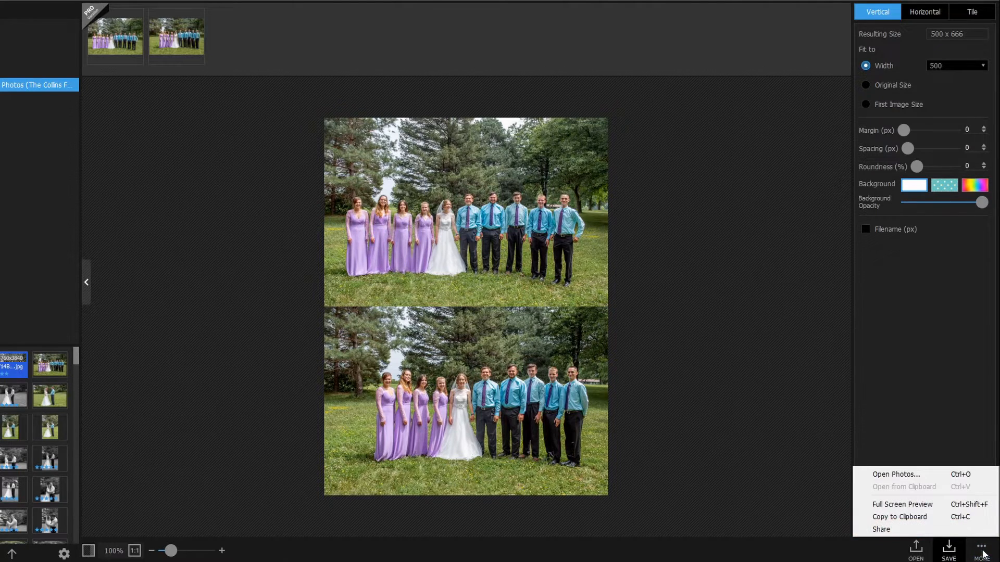
{"action": "left_click", "coordinate": [762, 348]}
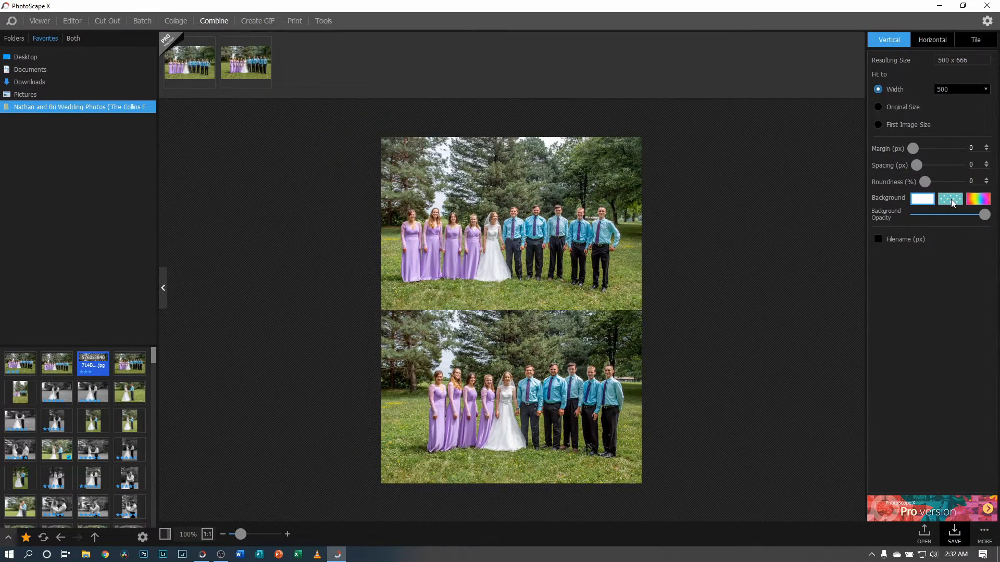
{"action": "left_click", "coordinate": [945, 185]}
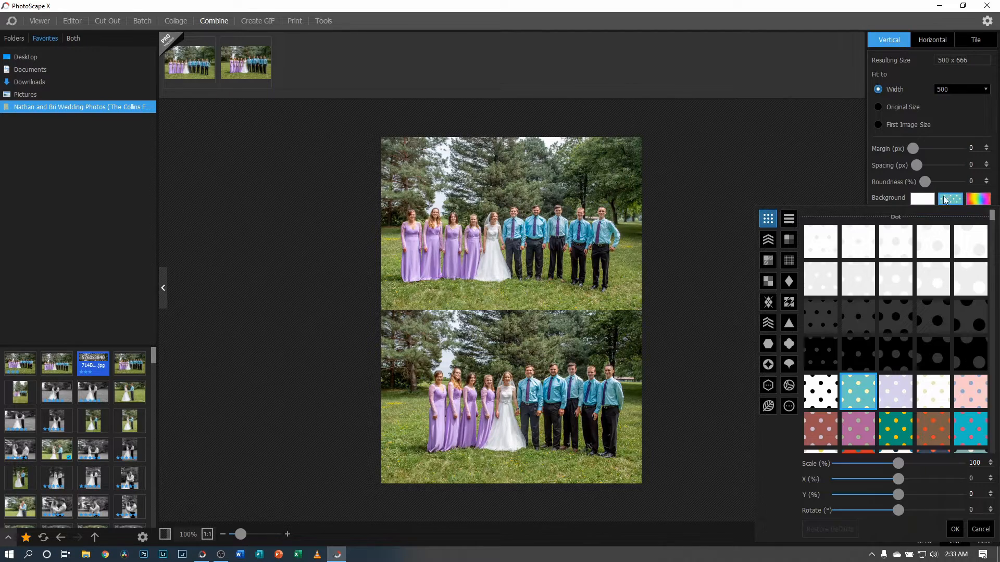
- Start a GIF and add the landscape couple photo followed by two portrait couple photos as its frames
{"action": "left_click", "coordinate": [248, 21]}
{"action": "left_click", "coordinate": [248, 21]}
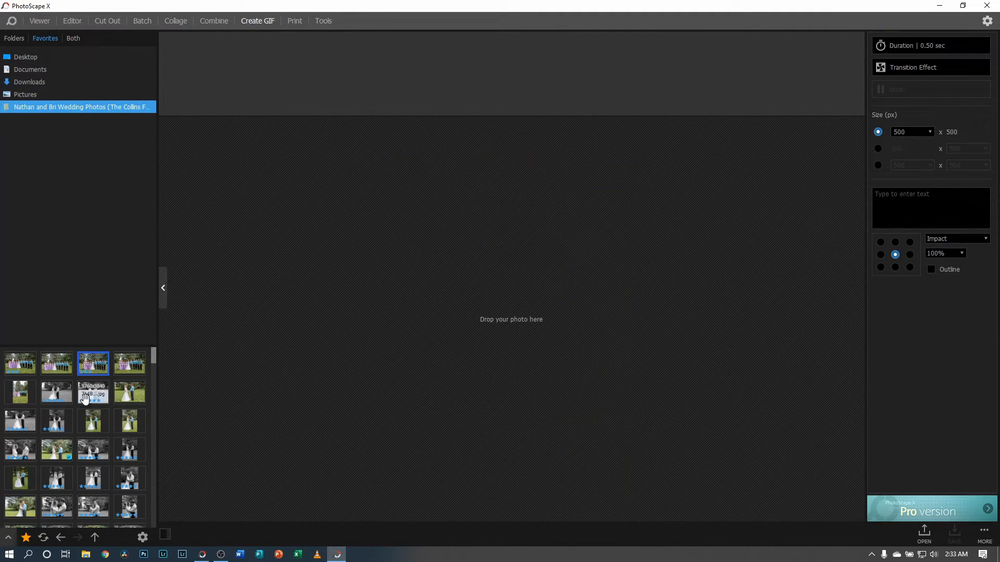
{"action": "left_click_drag", "start_coordinate": [129, 392], "coordinate": [252, 107]}
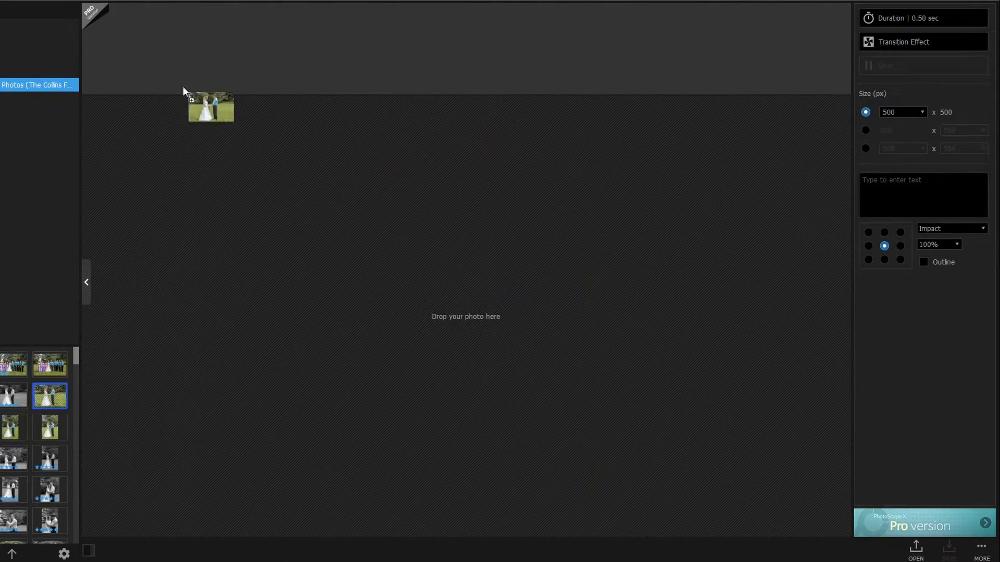
{"action": "left_click_drag", "start_coordinate": [182, 91], "coordinate": [209, 56]}
{"action": "left_click_drag", "start_coordinate": [65, 419], "coordinate": [209, 52]}
{"action": "left_click_drag", "start_coordinate": [49, 427], "coordinate": [272, 36]}
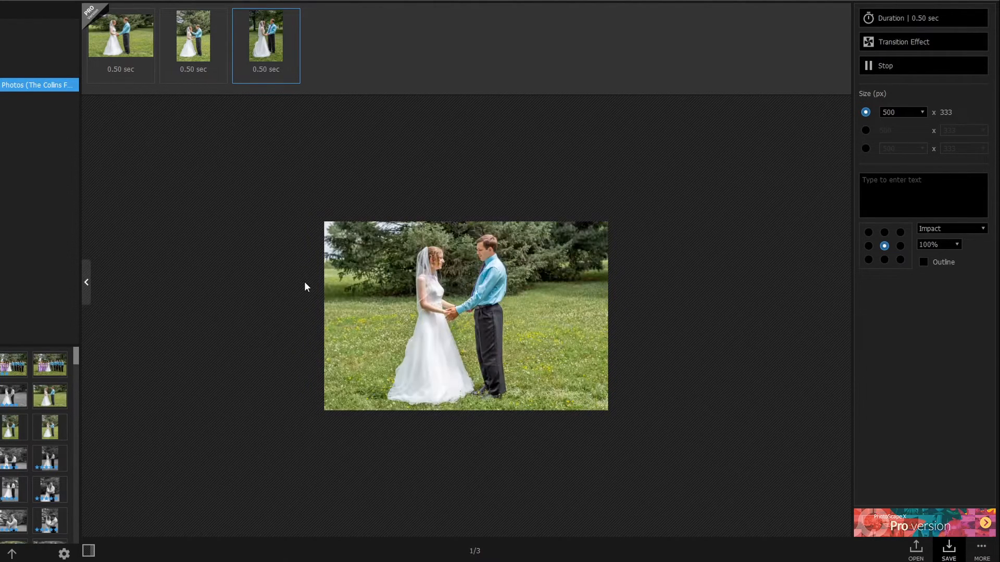
- Try a longer frame duration for the GIF without applying it
{"action": "left_click", "coordinate": [906, 20]}
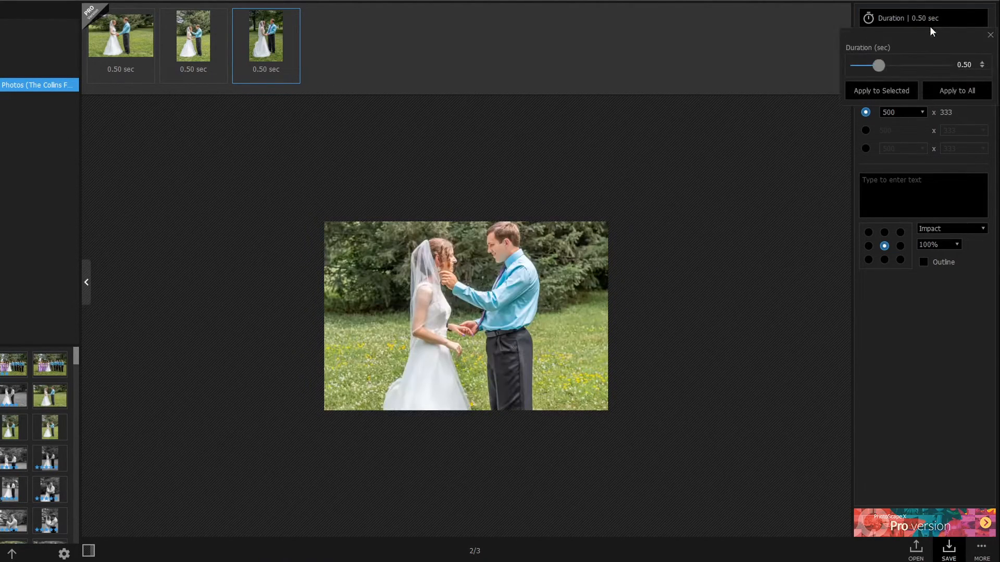
{"action": "mouse_move", "coordinate": [882, 65]}
{"action": "left_mouse_down"}
{"action": "mouse_move", "coordinate": [870, 62]}
{"action": "mouse_move", "coordinate": [902, 66]}
{"action": "left_mouse_up"}
{"action": "left_click", "coordinate": [909, 177]}
- Try the top center and top right text anchor points for the GIF and check its width setting
{"action": "left_click", "coordinate": [883, 233]}
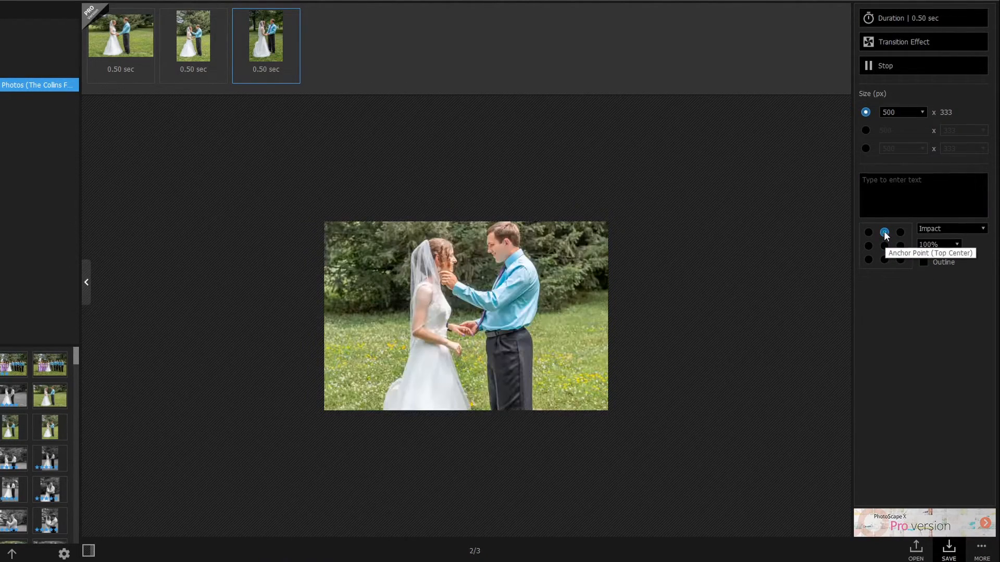
{"action": "left_click", "coordinate": [900, 232]}
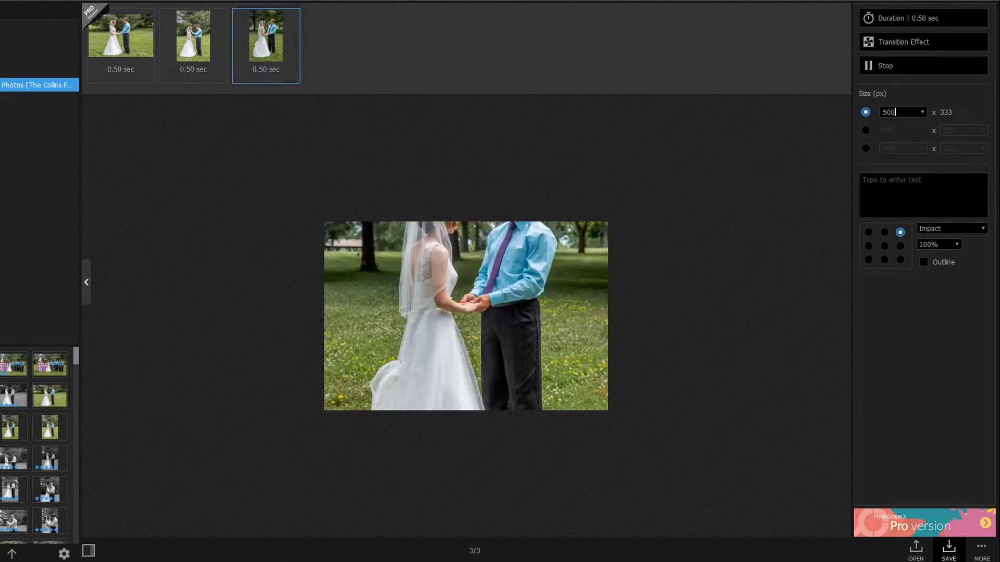
{"action": "left_click", "coordinate": [918, 108]}
{"action": "left_click", "coordinate": [924, 106]}
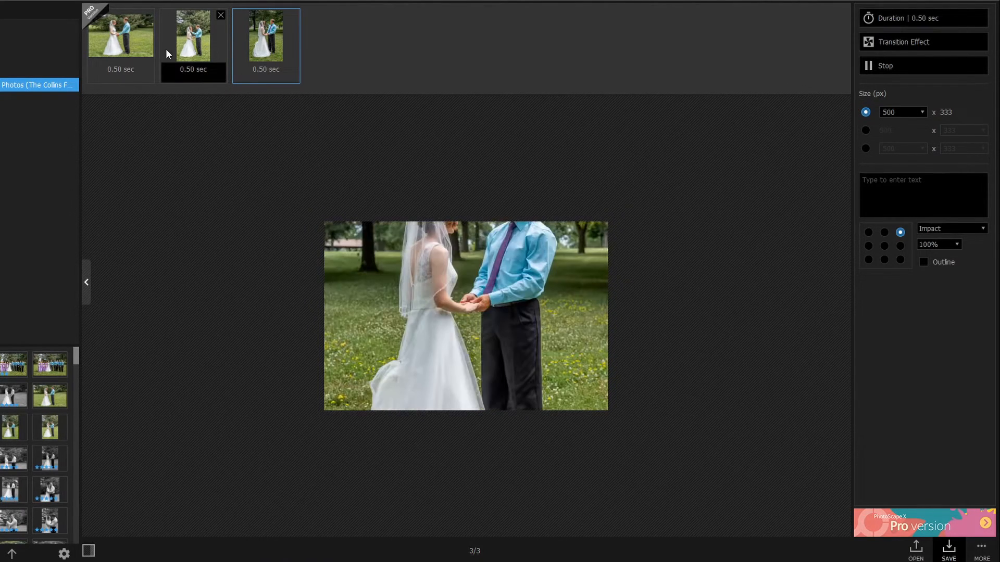
- Remove the landscape couple photo from the GIF frames and stop the animation preview
{"action": "left_click", "coordinate": [148, 14]}
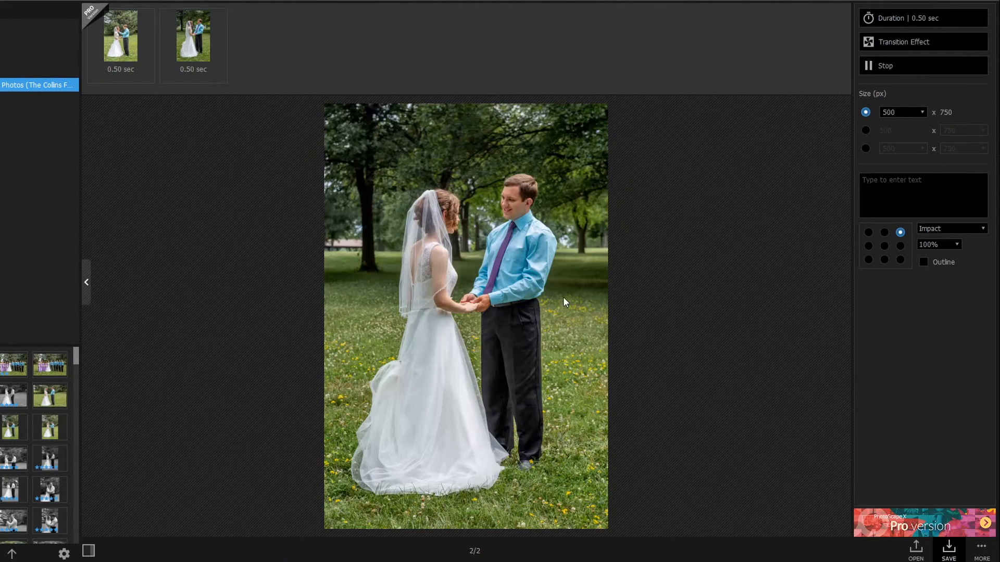
{"action": "left_click", "coordinate": [890, 65]}
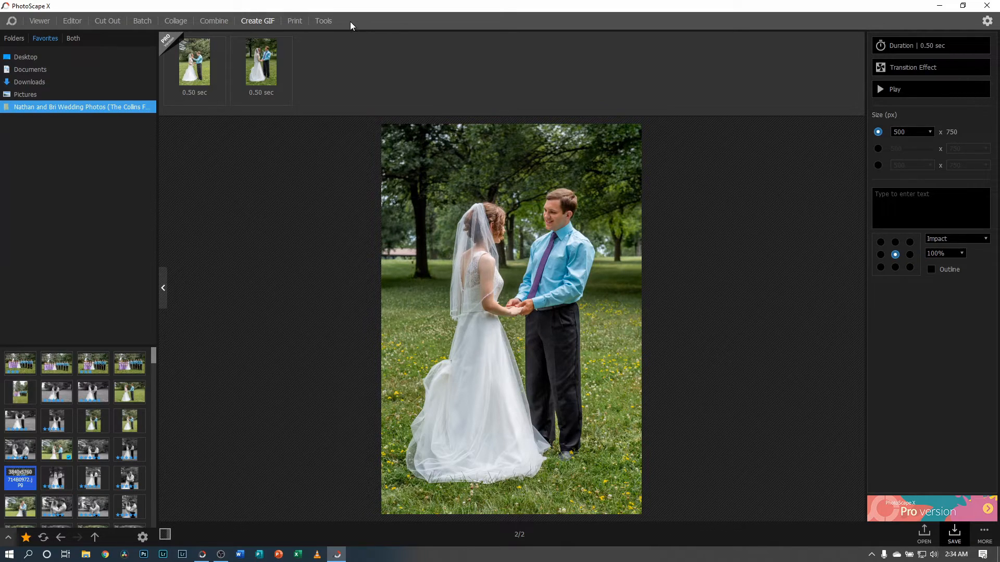
- Add the wedding party group photo to a print layout and set its cell size to Pocket s (5.2 x 7 cm)
{"action": "left_click", "coordinate": [299, 20]}
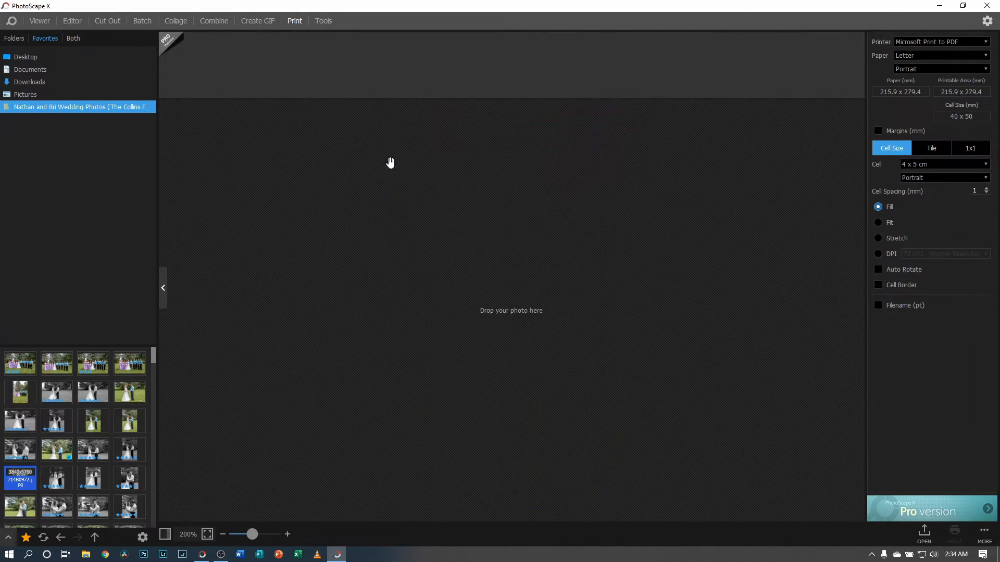
{"action": "left_click_drag", "start_coordinate": [93, 368], "coordinate": [470, 71]}
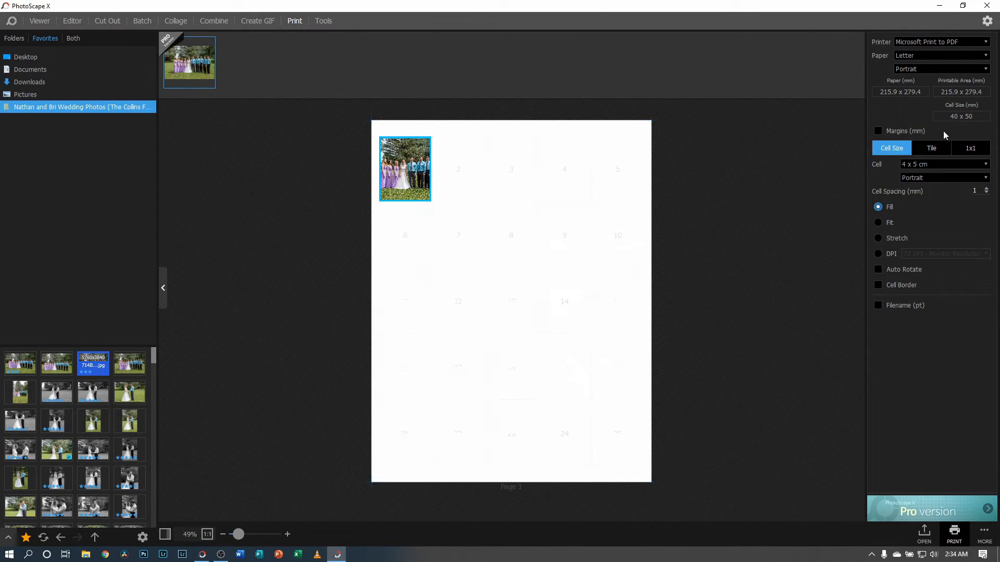
{"action": "left_click", "coordinate": [935, 178]}
{"action": "left_click", "coordinate": [941, 164]}
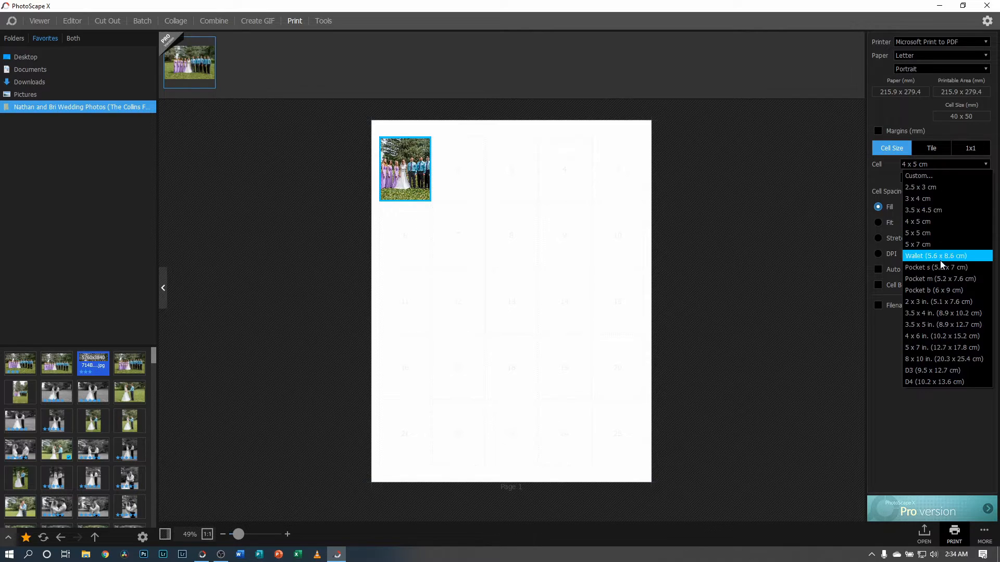
{"action": "left_click", "coordinate": [960, 269]}
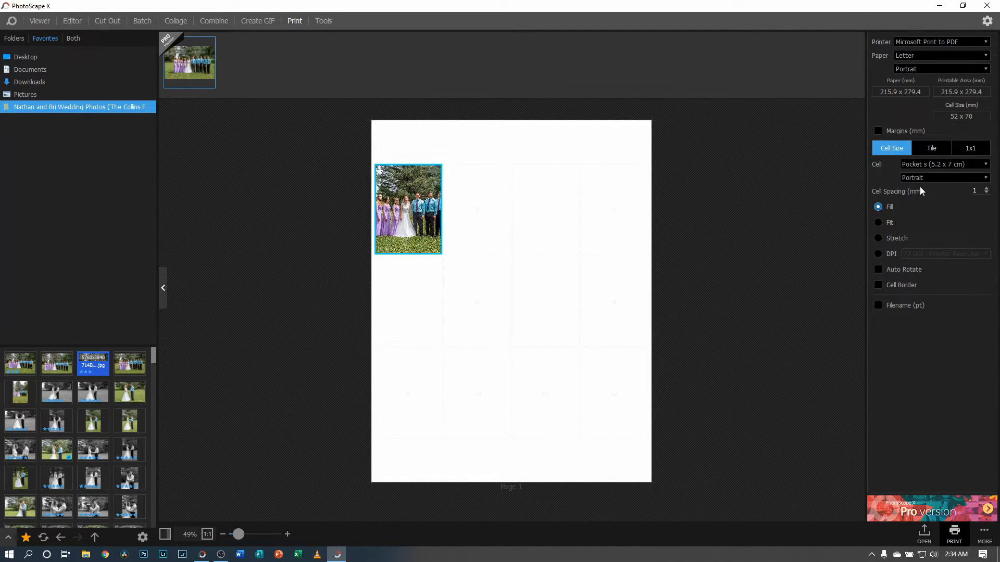
- Set the print cell size to 8 x 10 in. (20.3 x 25.4 cm) and make the photo fit within its cell
{"action": "left_click", "coordinate": [936, 164]}
{"action": "left_click", "coordinate": [952, 359]}
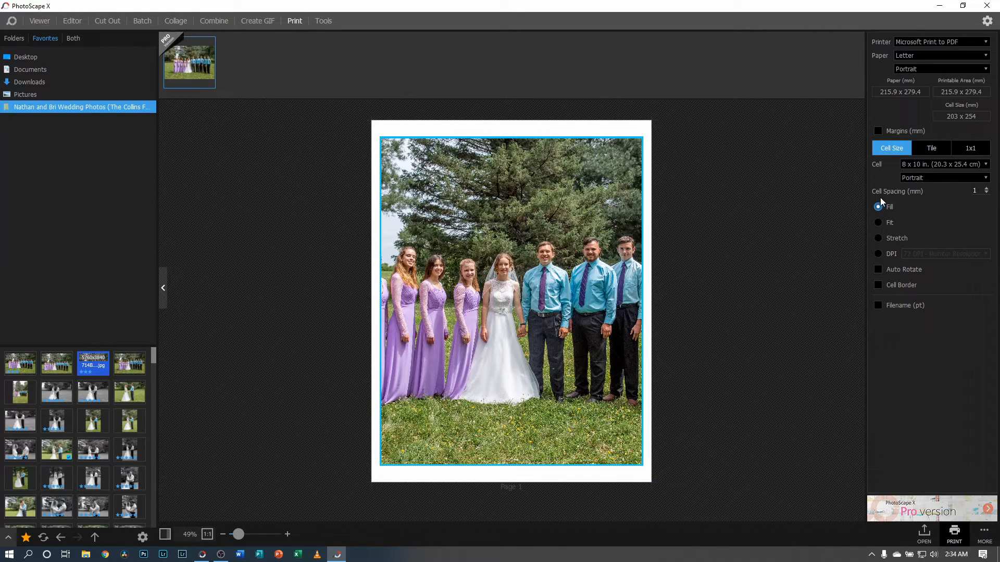
{"action": "left_click", "coordinate": [879, 223]}
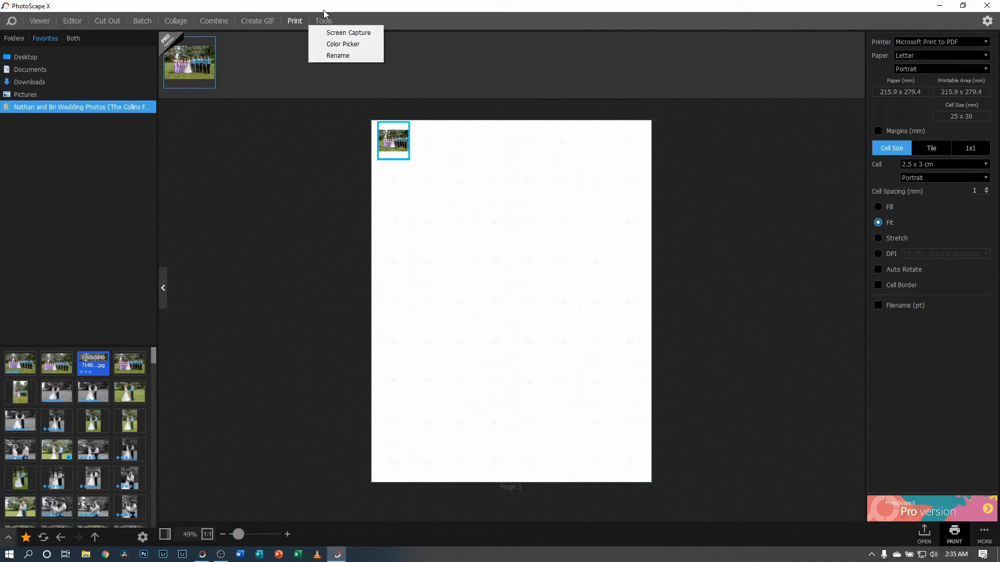
- Take a full-screen capture that opens in the editor
{"action": "left_click", "coordinate": [316, 19]}
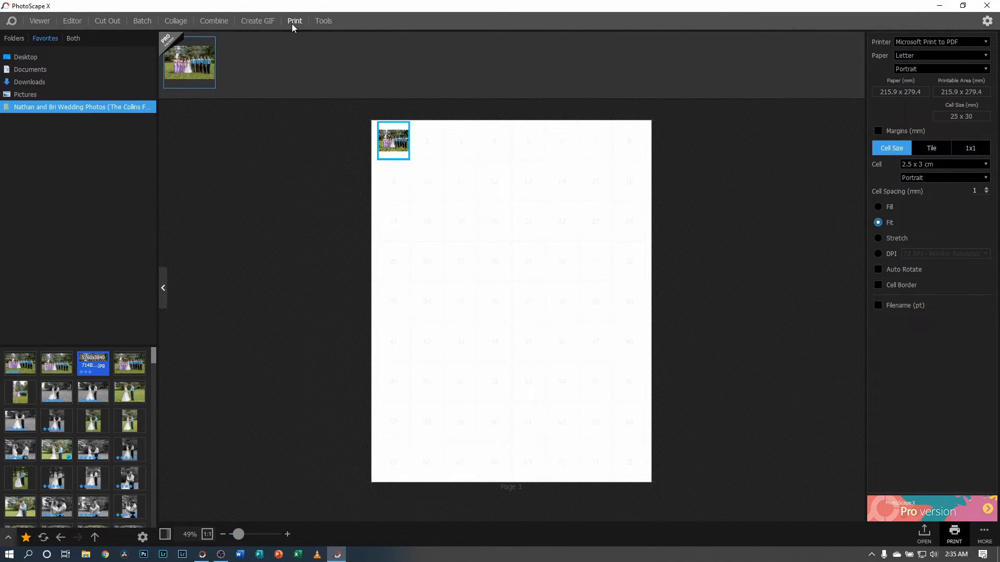
{"action": "left_click", "coordinate": [325, 21]}
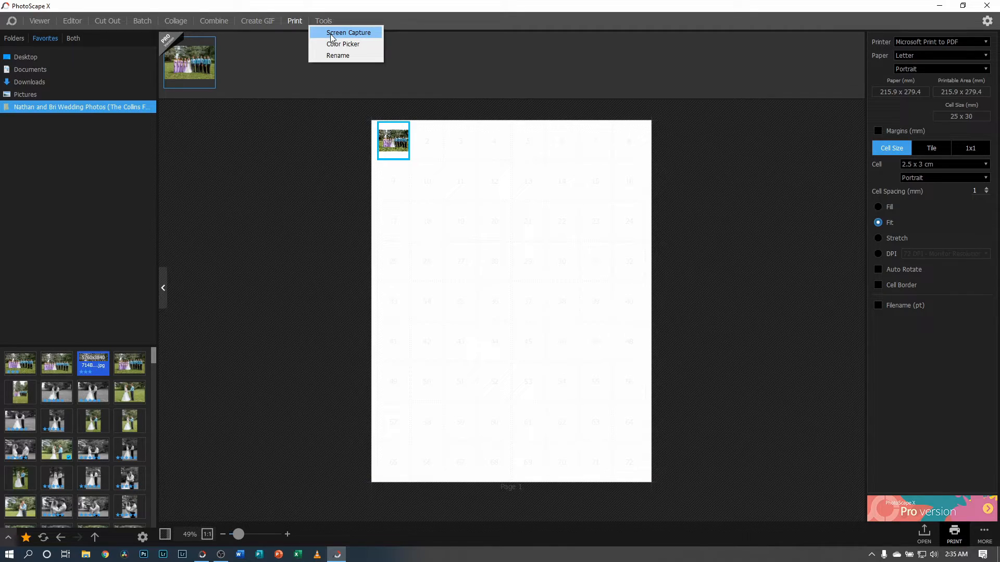
{"action": "left_click", "coordinate": [331, 33]}
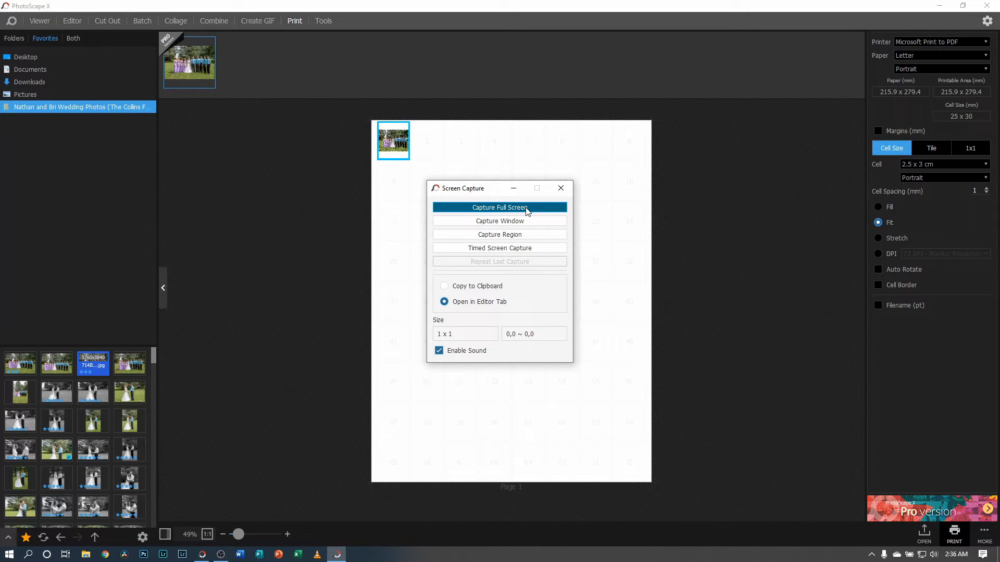
{"action": "left_click", "coordinate": [527, 210]}
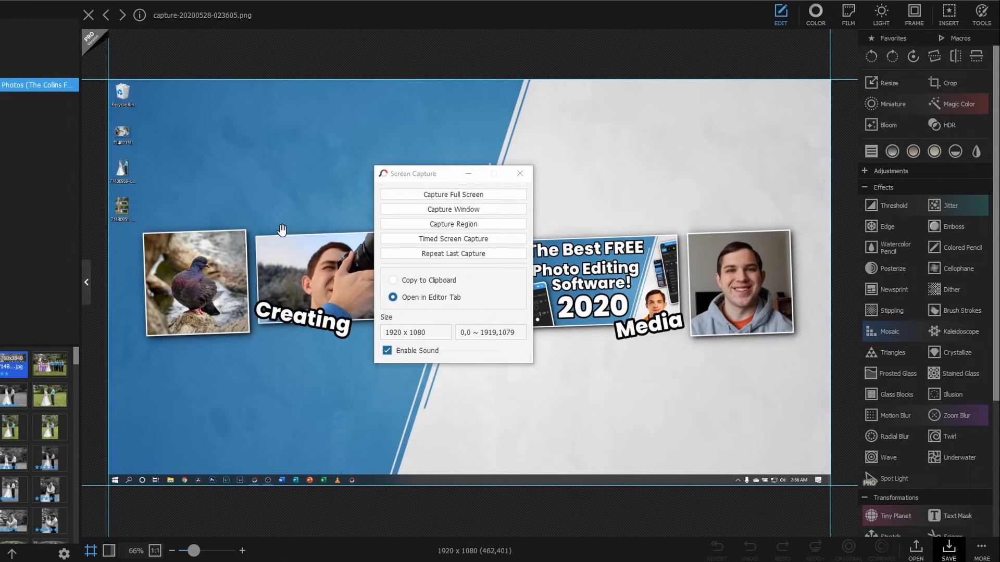
- Capture the desktop with the window capture option, then close the capture tool and the captured image
{"action": "left_click_drag", "start_coordinate": [450, 179], "coordinate": [867, 350]}
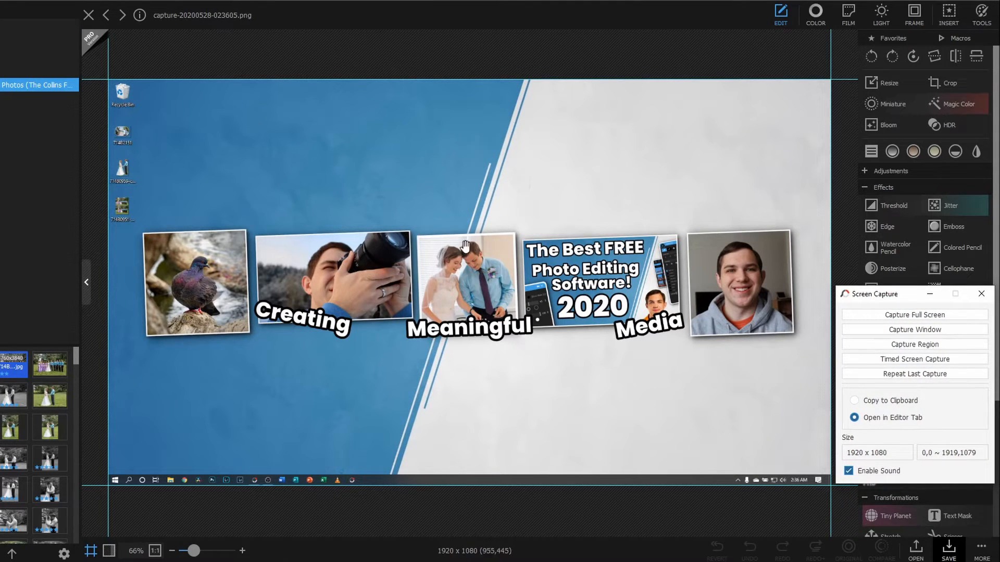
{"action": "left_click_drag", "start_coordinate": [887, 293], "coordinate": [398, 137]}
{"action": "left_click", "coordinate": [425, 175]}
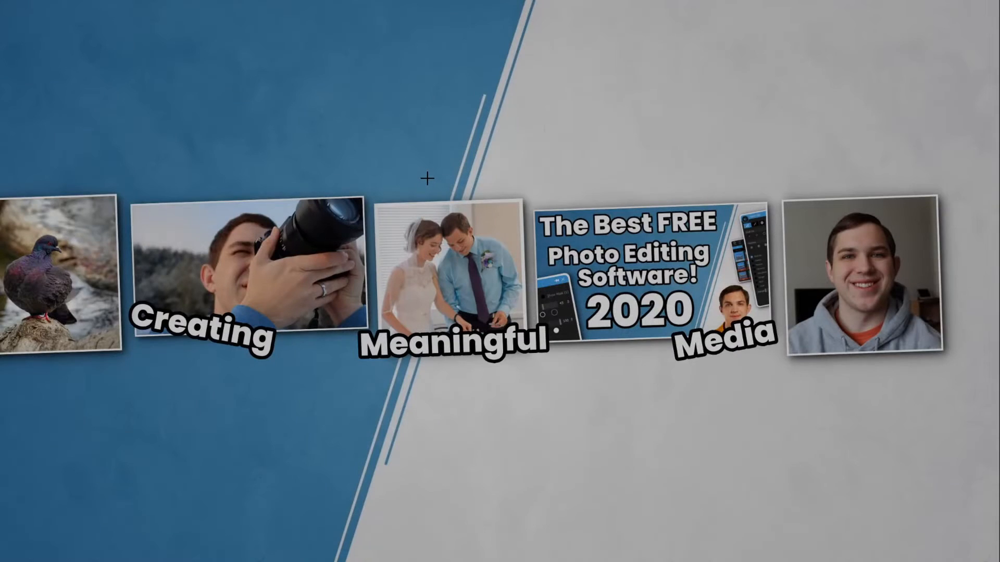
{"action": "left_click", "coordinate": [134, 95]}
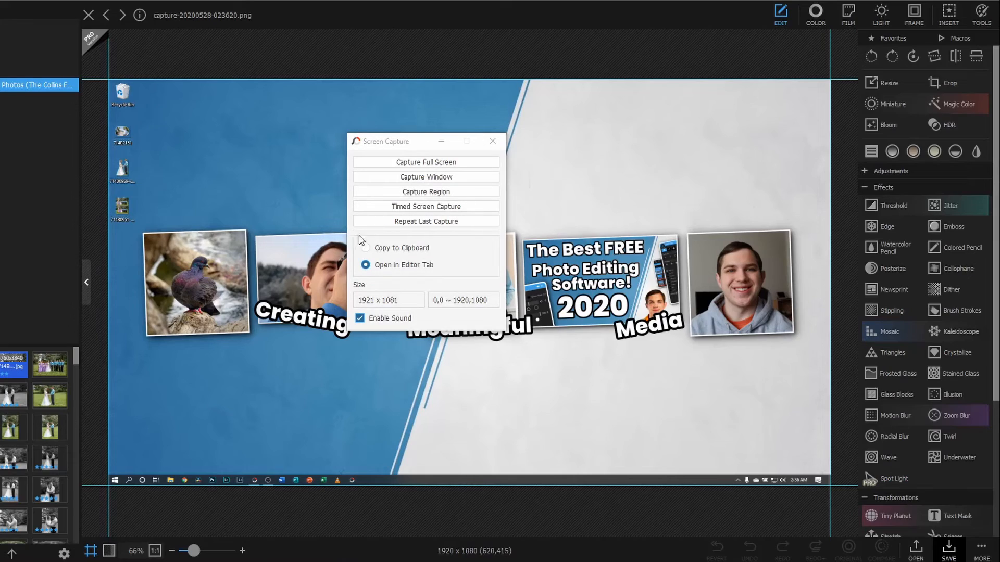
{"action": "left_click", "coordinate": [492, 141]}
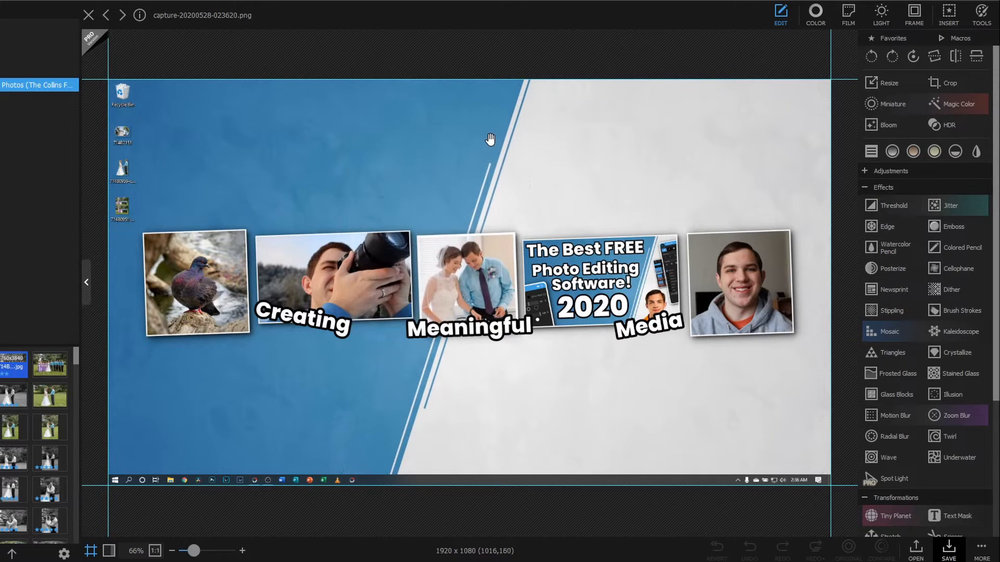
{"action": "left_click", "coordinate": [89, 16]}
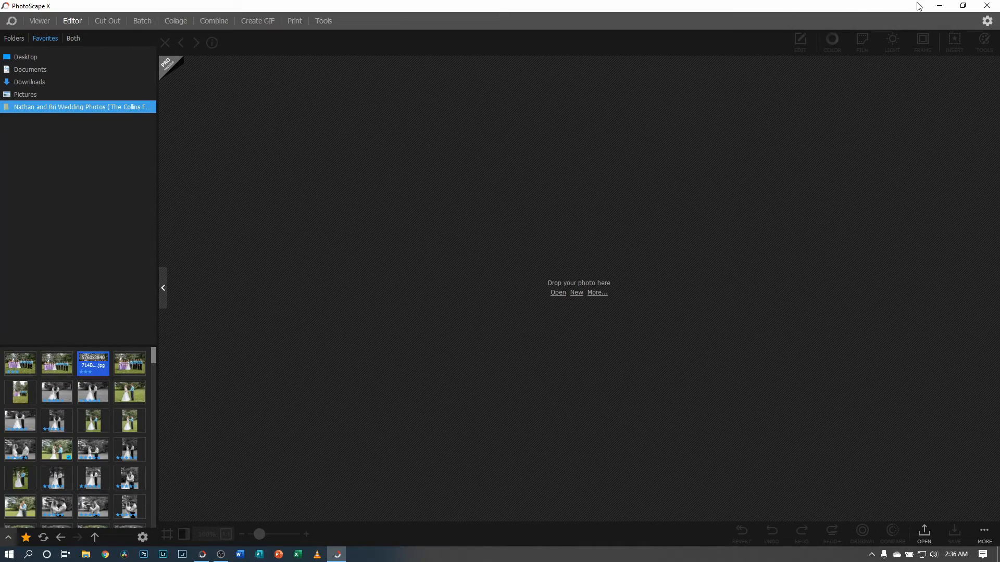
- Copy a screenshot of a File Explorer window, paste it into the PhotoScape X editor, and close the pasted image
{"action": "left_click", "coordinate": [939, 6]}
{"action": "left_click", "coordinate": [86, 555]}
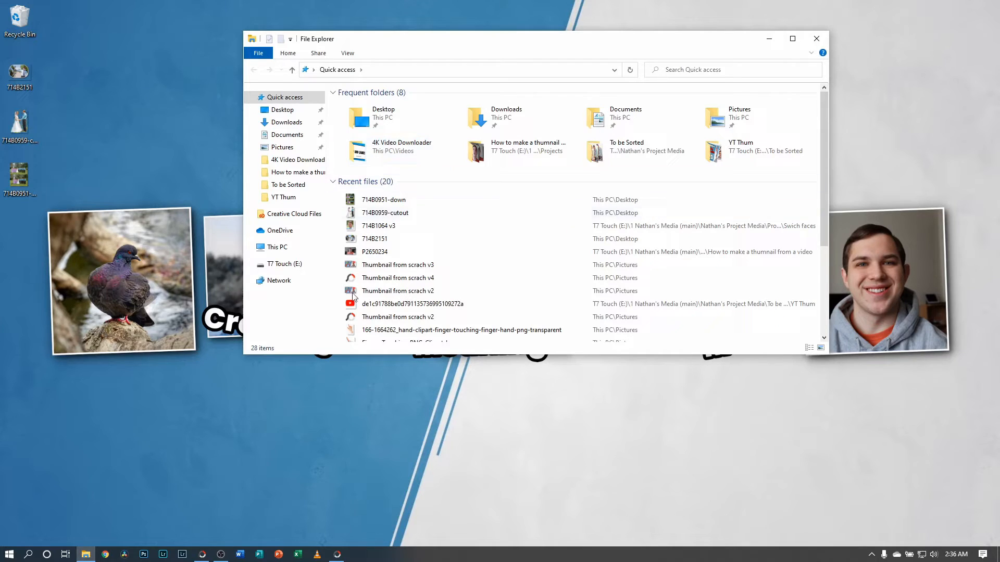
{"action": "mouse_move", "coordinate": [221, 553]}
{"action": "left_click", "coordinate": [234, 497]}
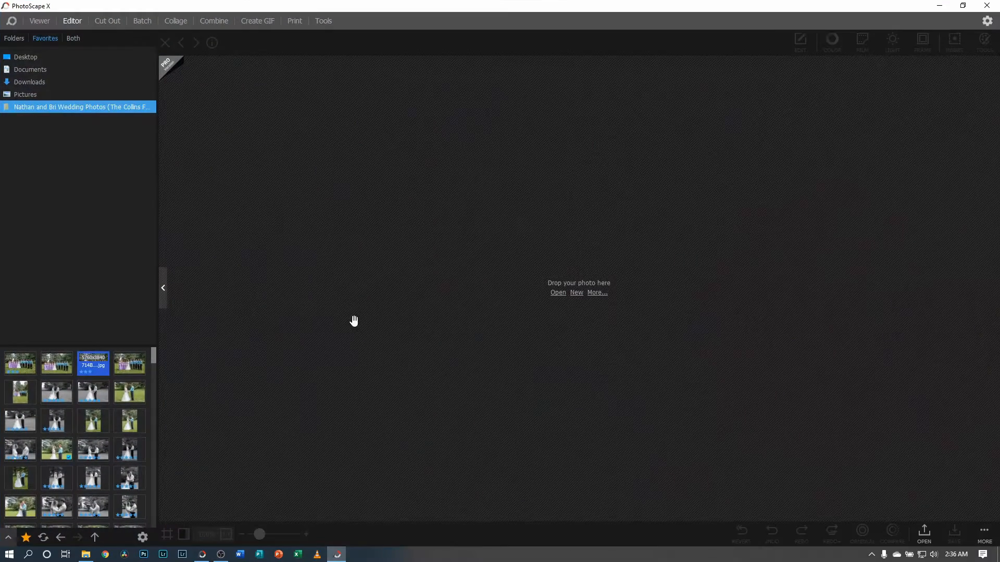
{"action": "key", "text": "ctrl+v"}
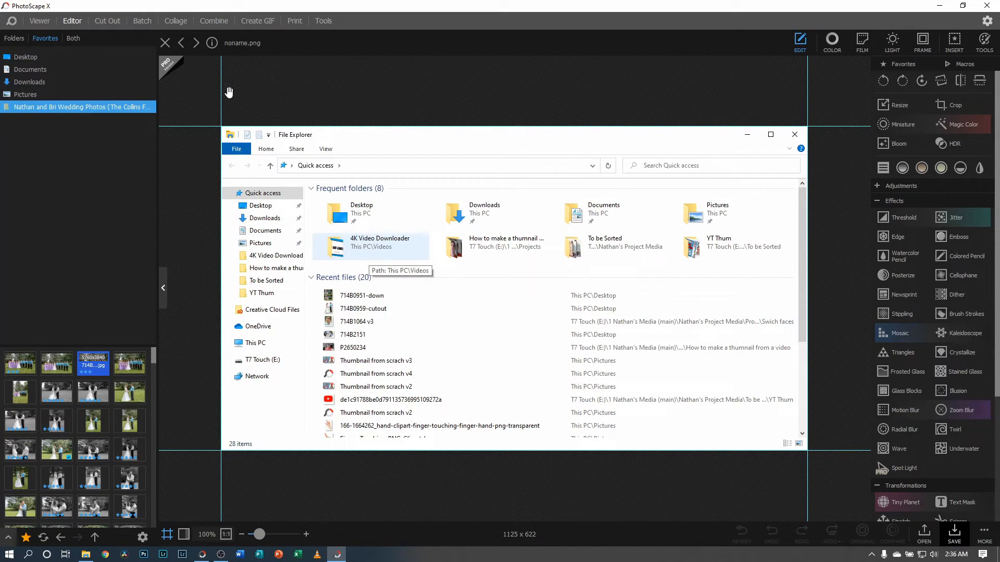
{"action": "left_click", "coordinate": [168, 43]}
- Start the Color Picker and try to sample the blue #1b86db from the Start menu
{"action": "left_click", "coordinate": [330, 21]}
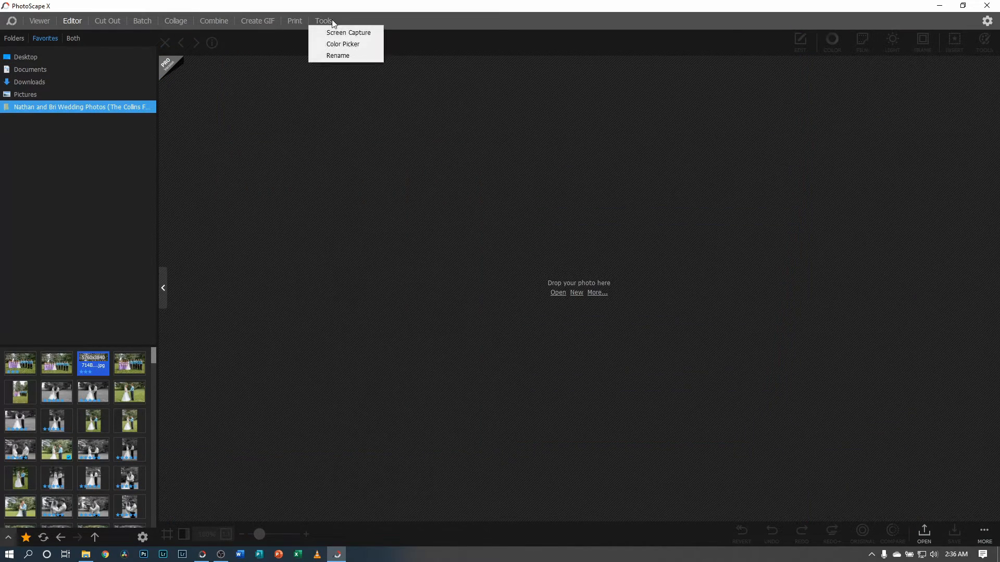
{"action": "left_click", "coordinate": [356, 46]}
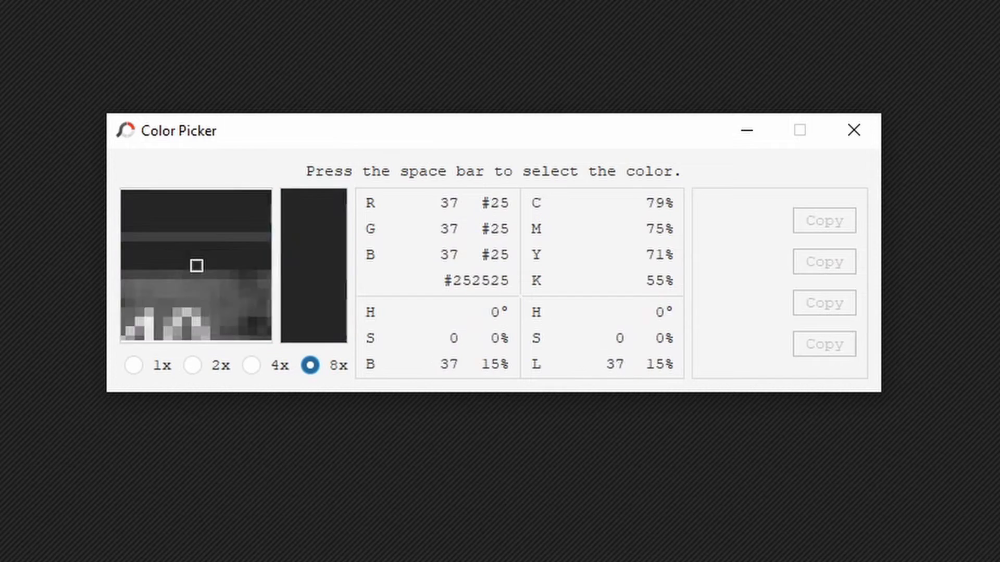
{"action": "key", "text": "super"}
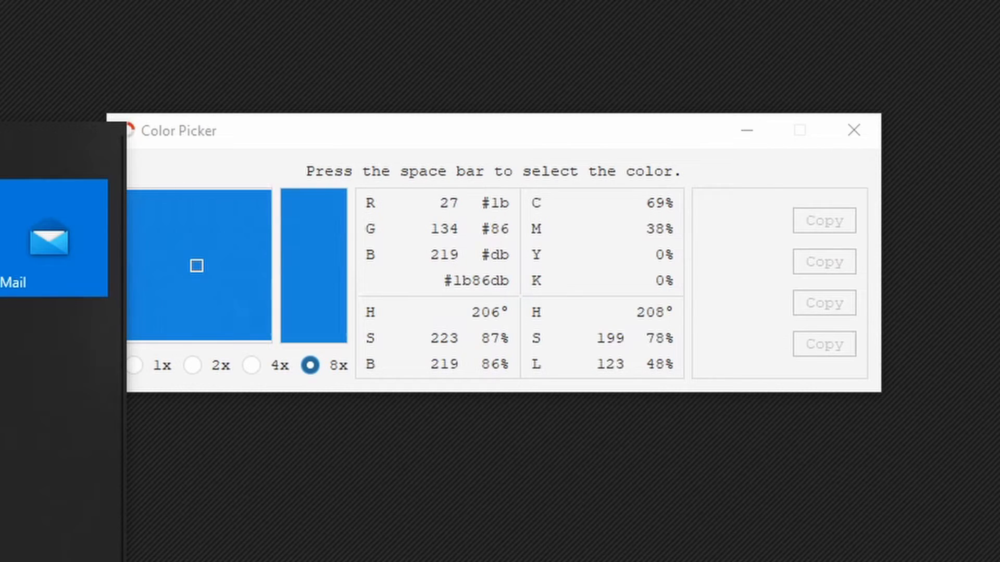
{"action": "key", "text": "space"}
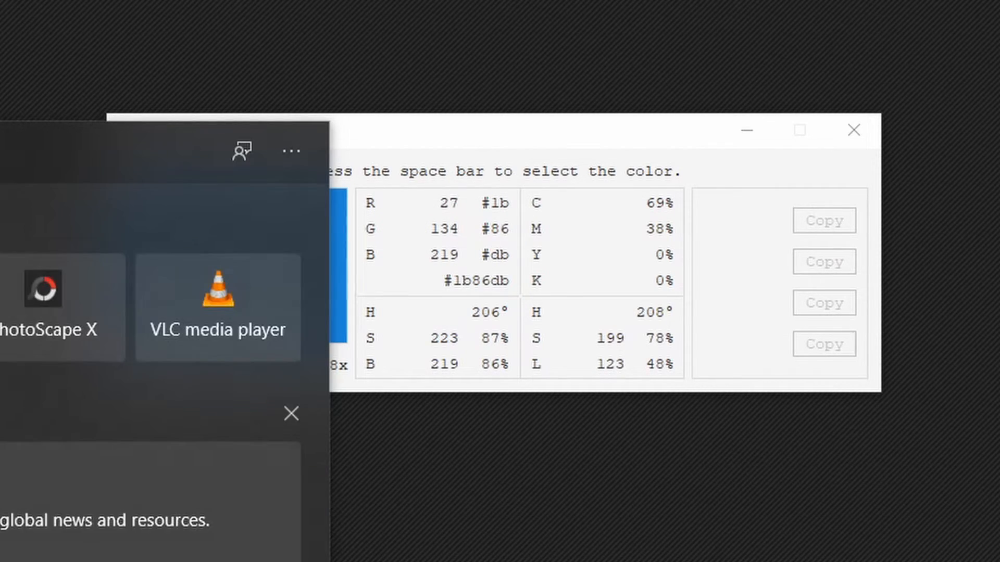
{"action": "left_click", "coordinate": [474, 444]}
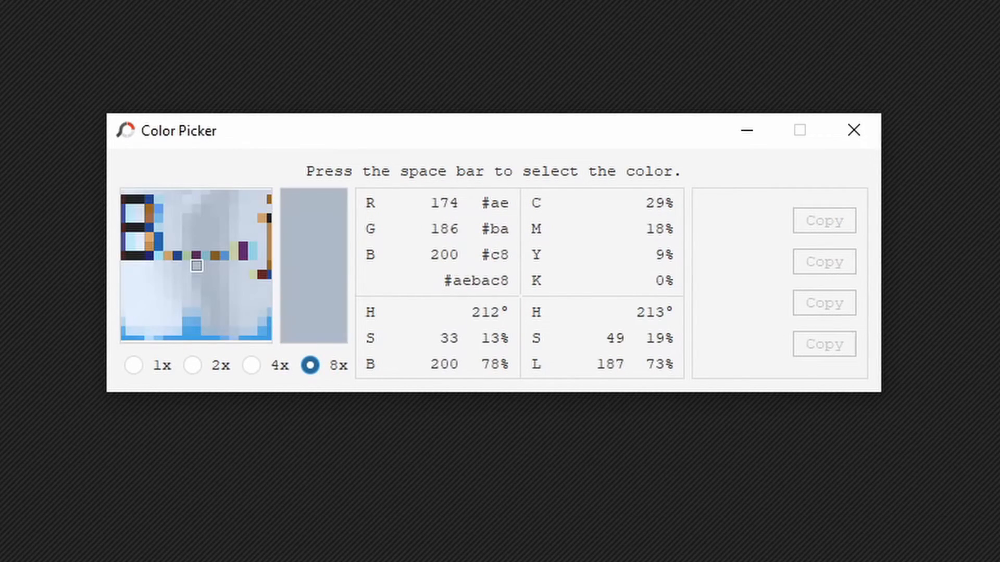
- Sample the grey-blue #aebac8, copy its RGB value to the clipboard, and close the Color Picker
{"action": "key", "text": "space"}
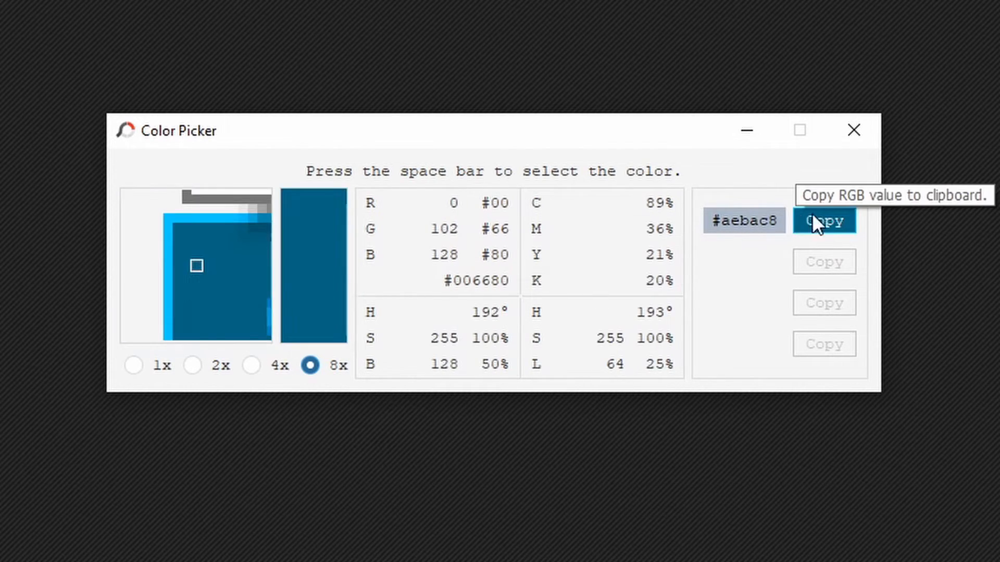
{"action": "left_click", "coordinate": [827, 223]}
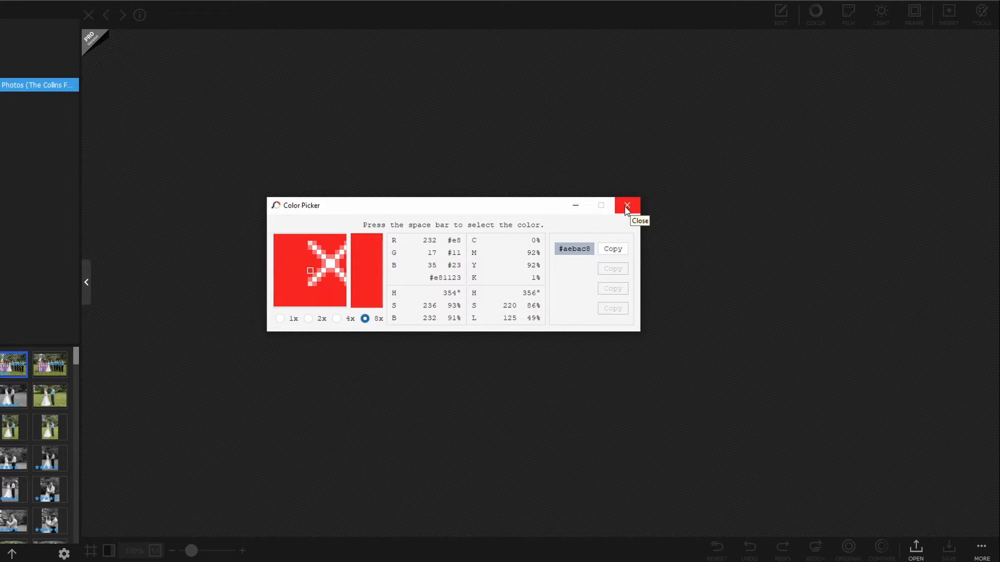
{"action": "left_click", "coordinate": [860, 129]}
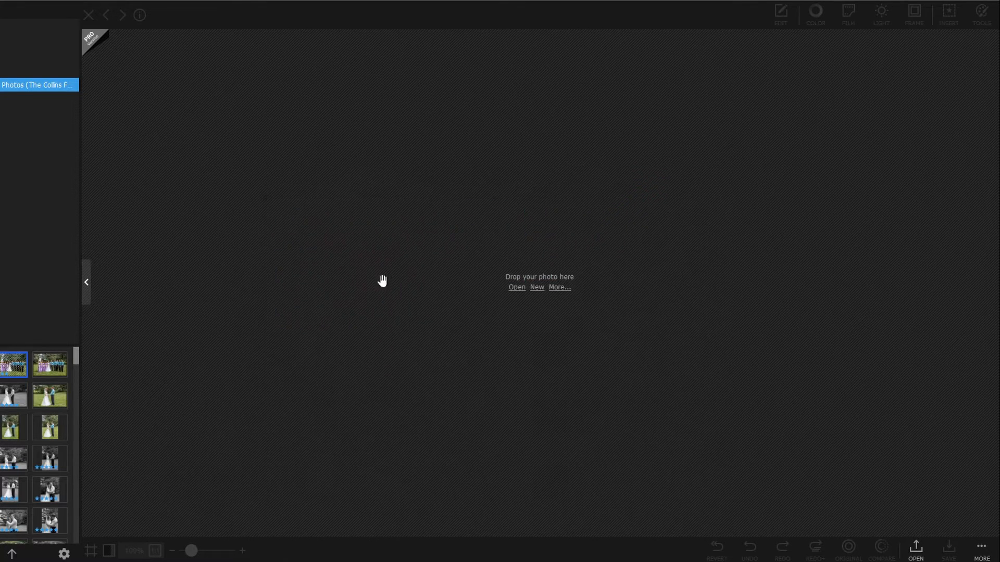
- Examine the prefix, suffix and text replacement options of the batch Rename tool and close it
{"action": "right_click", "coordinate": [276, 11]}
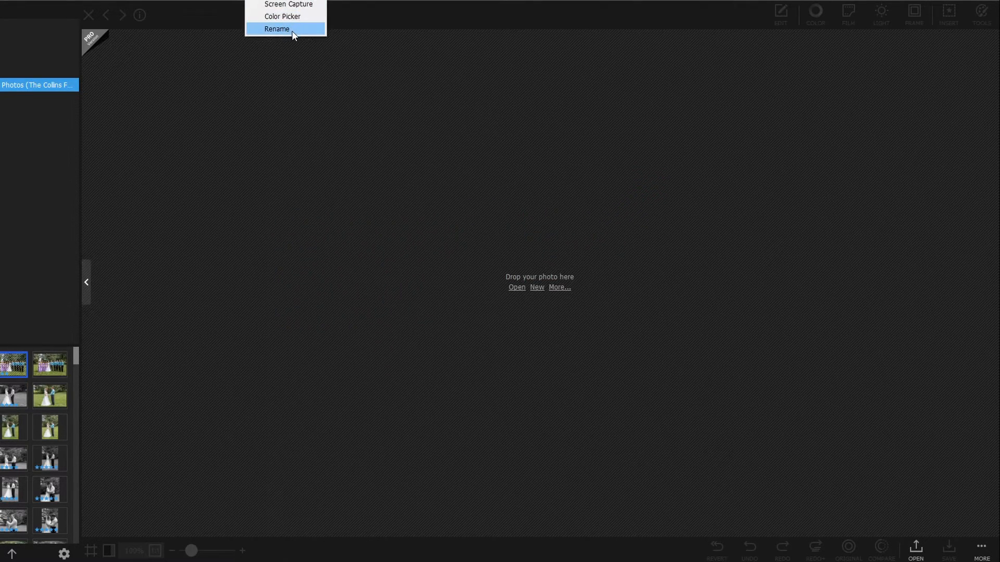
{"action": "left_click", "coordinate": [277, 29]}
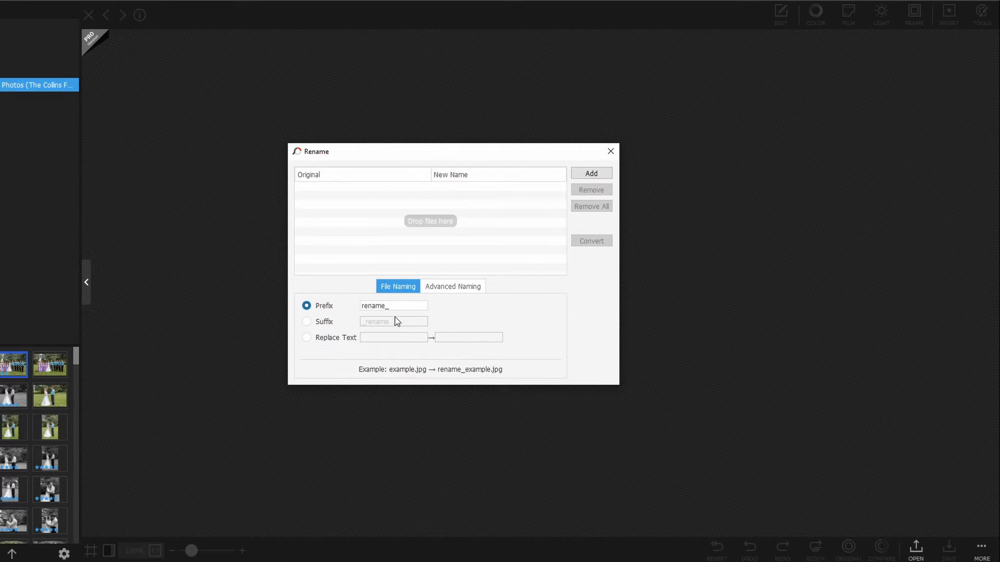
{"action": "left_click", "coordinate": [611, 151]}
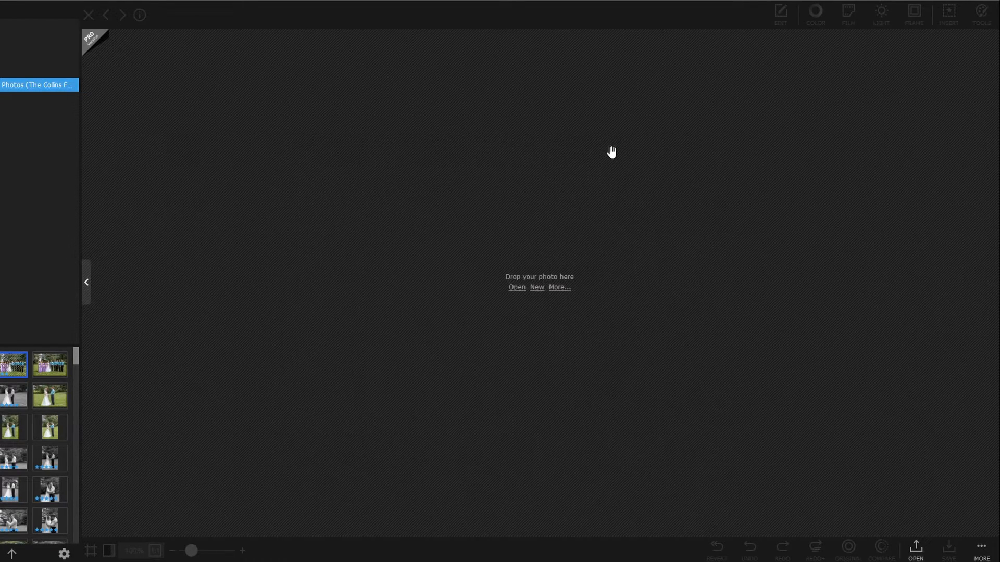
- Switch the interface theme to Light in the preferences, then close and reopen the program
{"action": "left_click", "coordinate": [925, 0]}
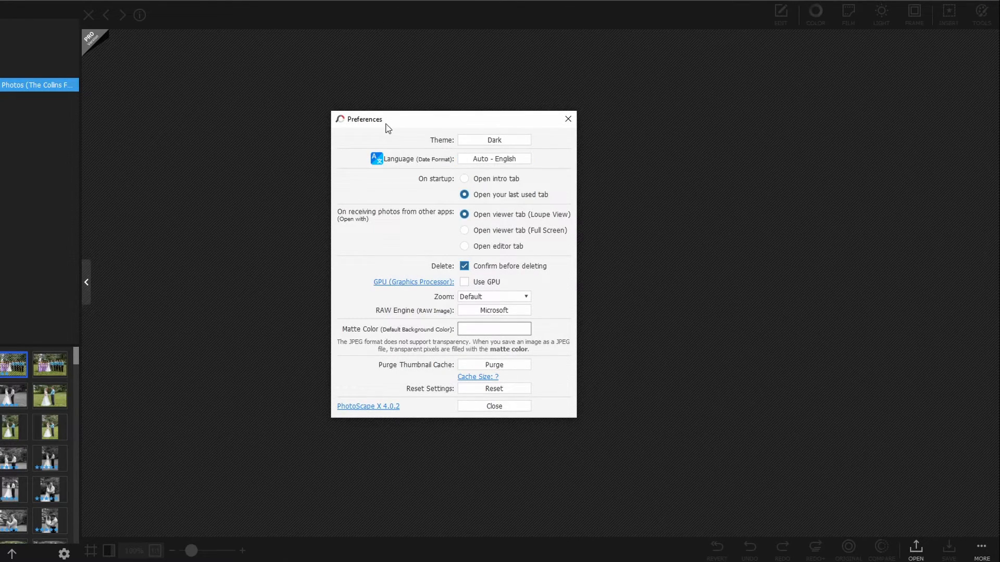
{"action": "left_click", "coordinate": [494, 140]}
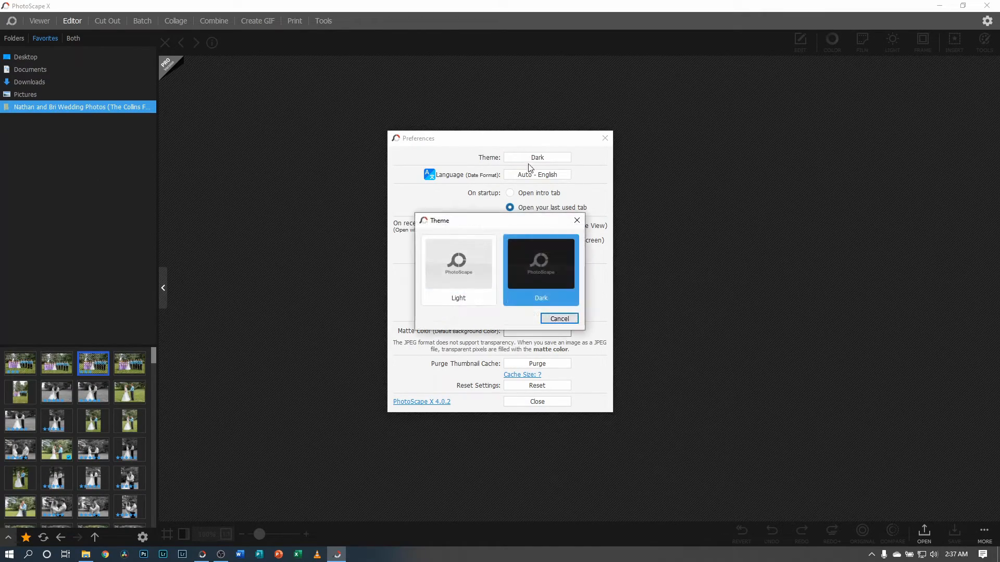
{"action": "left_click", "coordinate": [463, 269]}
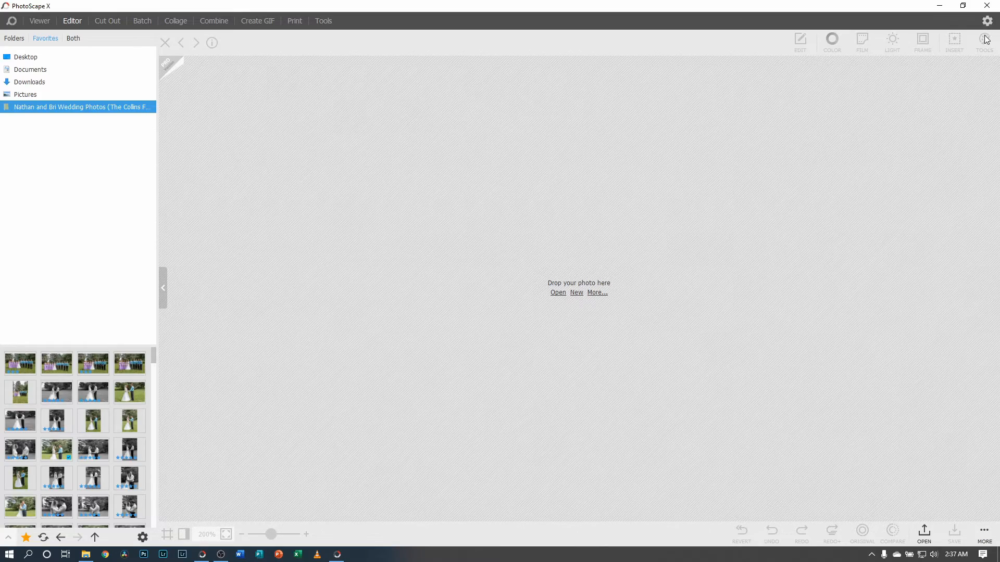
{"action": "left_click", "coordinate": [987, 6]}
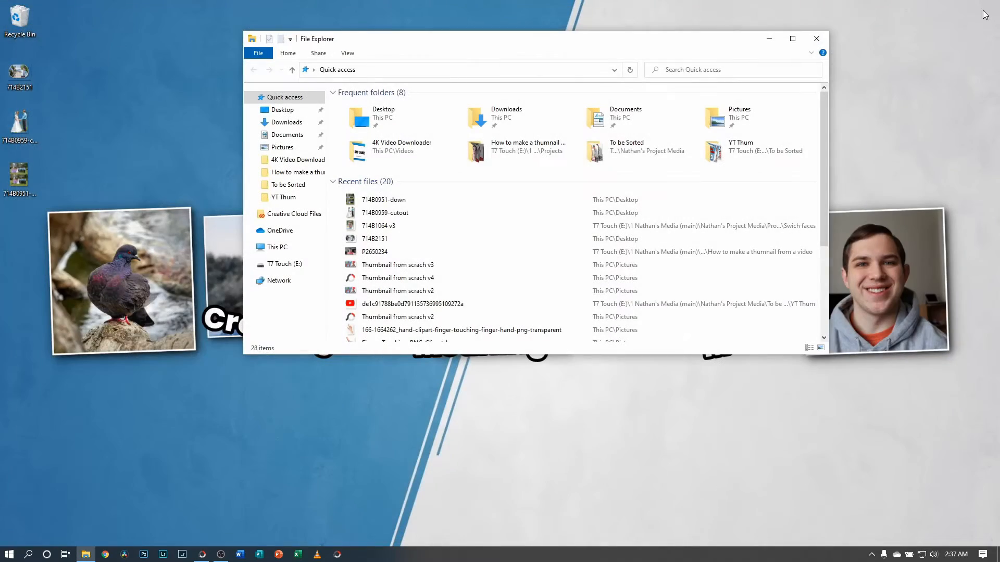
{"action": "left_click", "coordinate": [338, 555]}
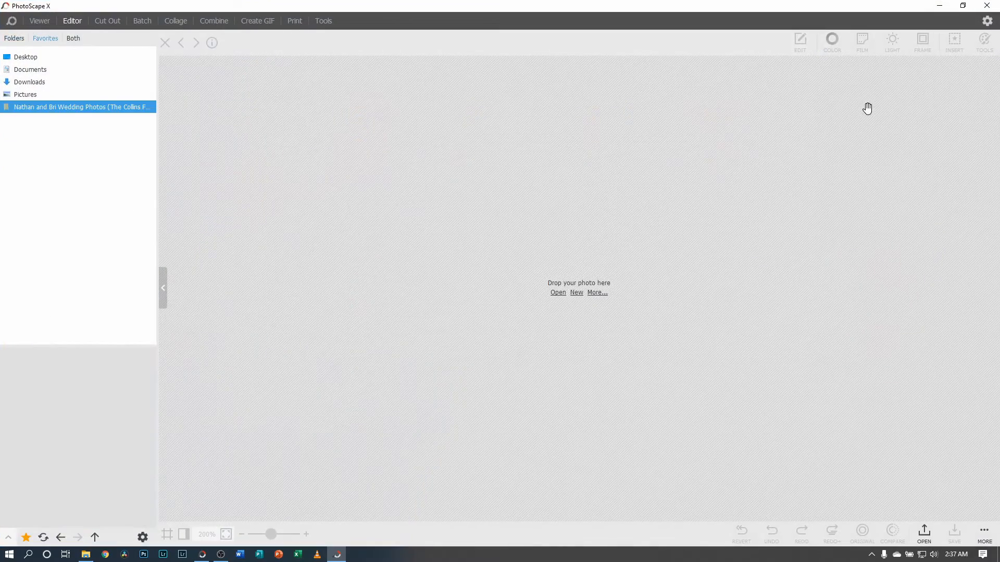
- Set the interface theme back to Dark in the preferences
{"action": "left_click", "coordinate": [986, 20]}
{"action": "left_click", "coordinate": [535, 159]}
{"action": "left_click", "coordinate": [535, 255]}
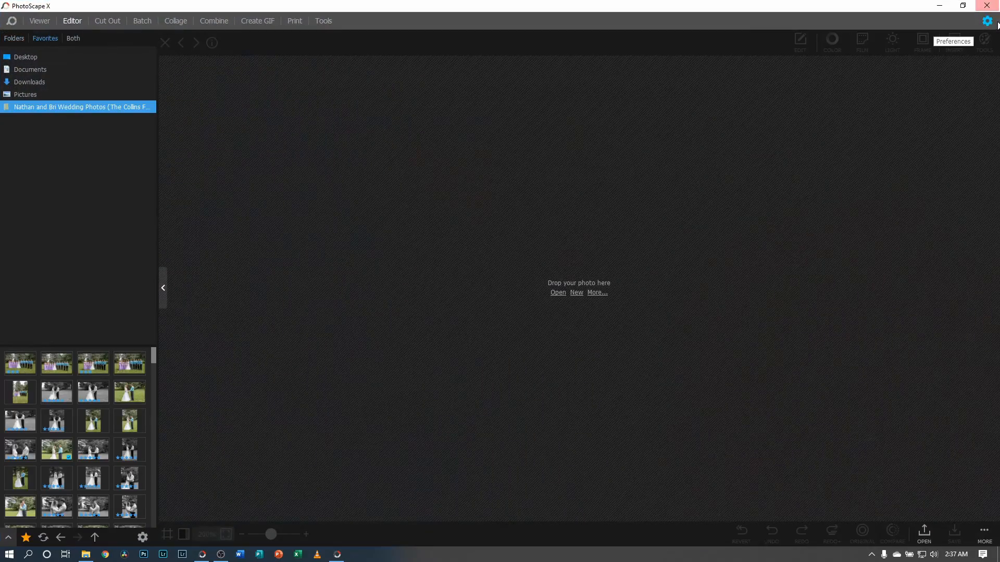
- Review the preferences, close PhotoScape X and switch to PhotoScape X Pro
{"action": "left_click", "coordinate": [986, 20]}
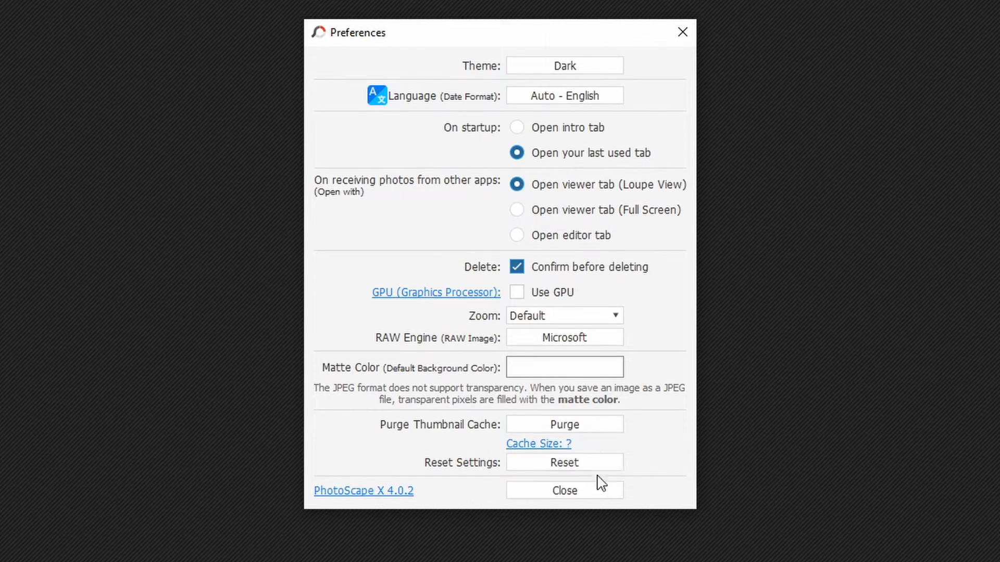
{"action": "left_click", "coordinate": [692, 34]}
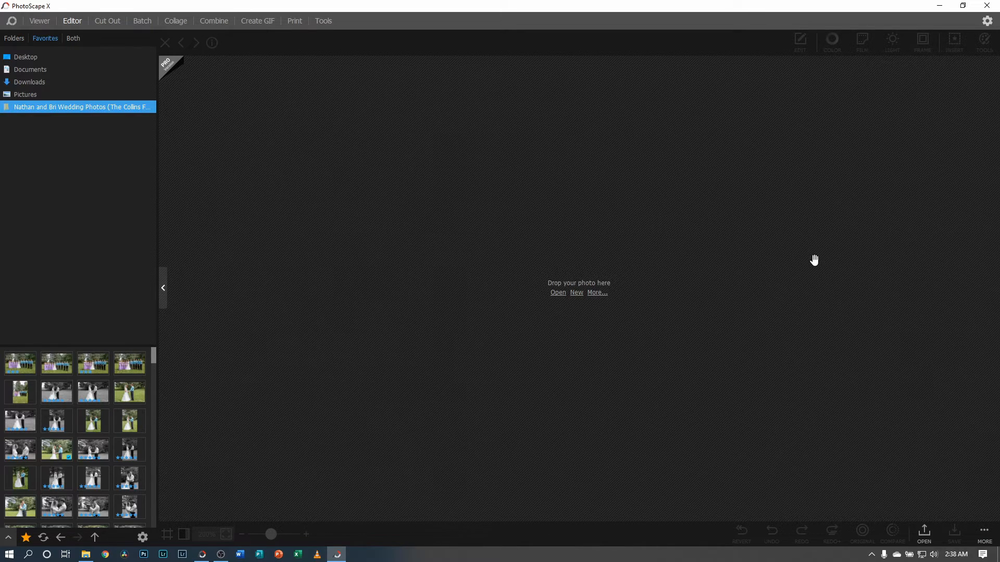
{"action": "left_click", "coordinate": [986, 6]}
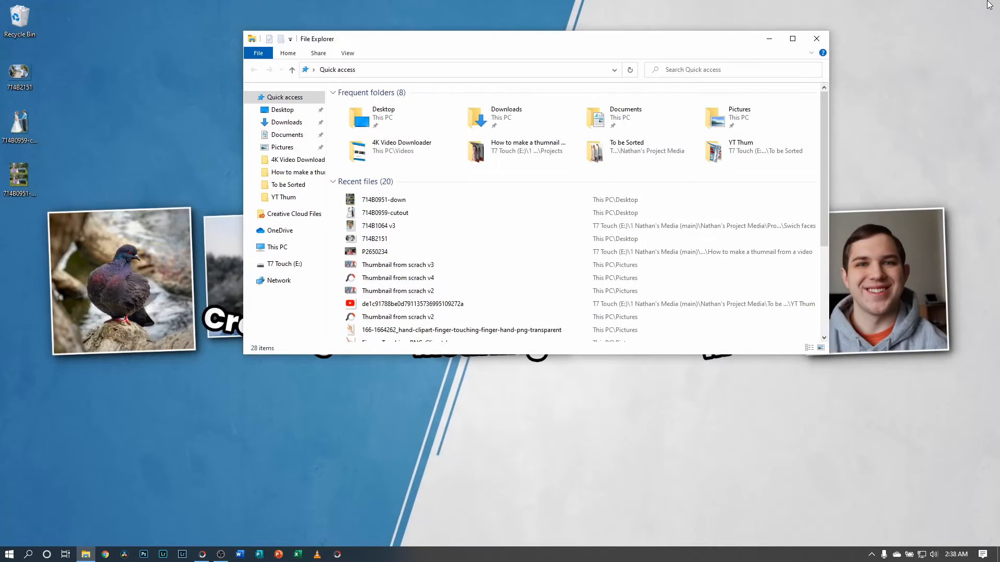
{"action": "left_click", "coordinate": [202, 555]}
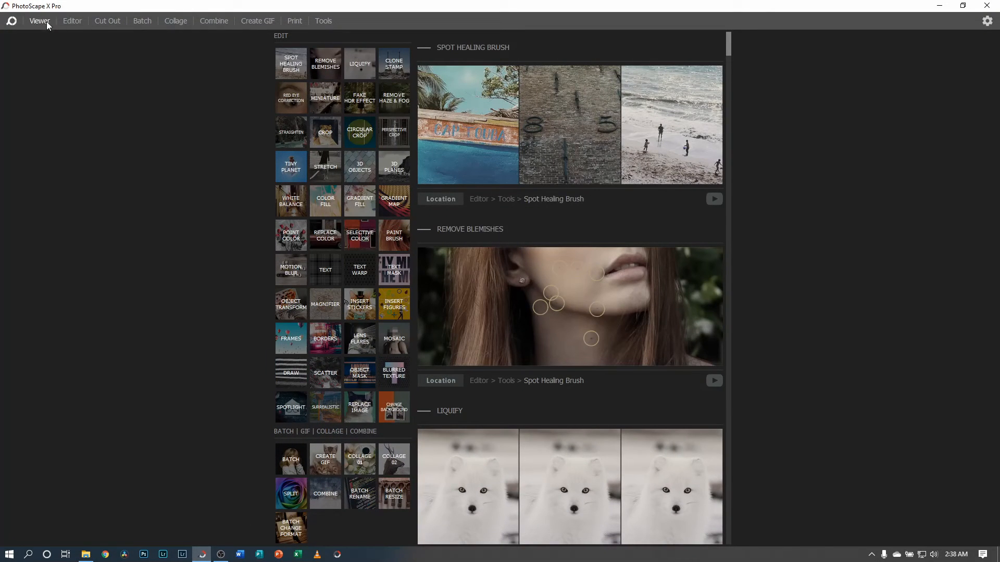
- View the Desktop folder's pictures, open the stacked group photo 714B0951-down.jpg in the Editor and close it
{"action": "left_click", "coordinate": [40, 22]}
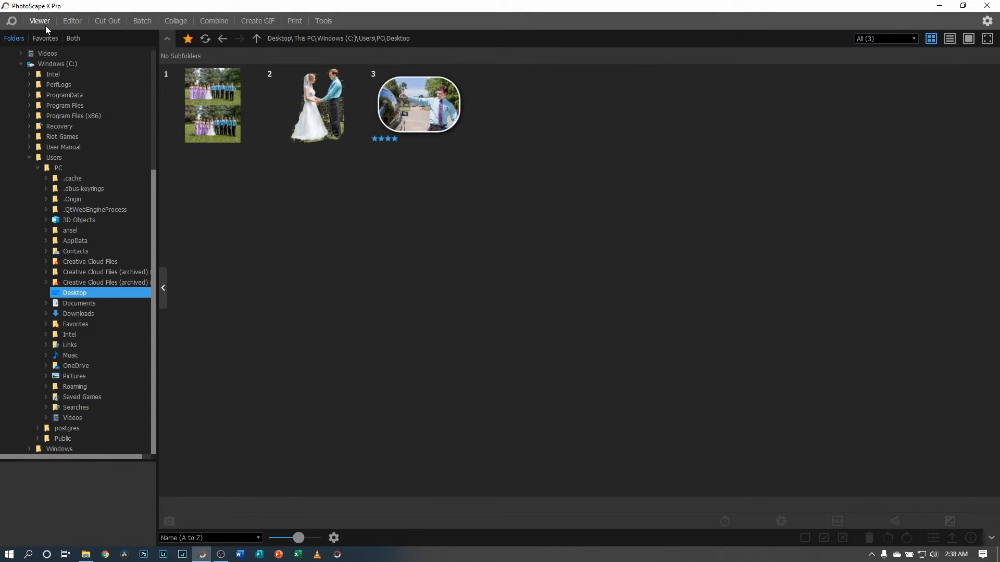
{"action": "left_click", "coordinate": [78, 22]}
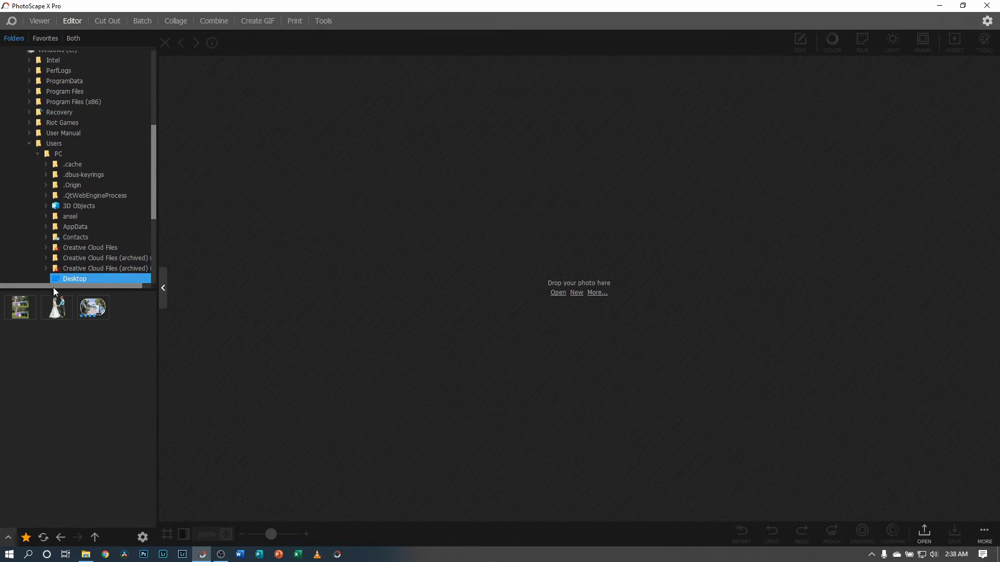
{"action": "left_click", "coordinate": [15, 309]}
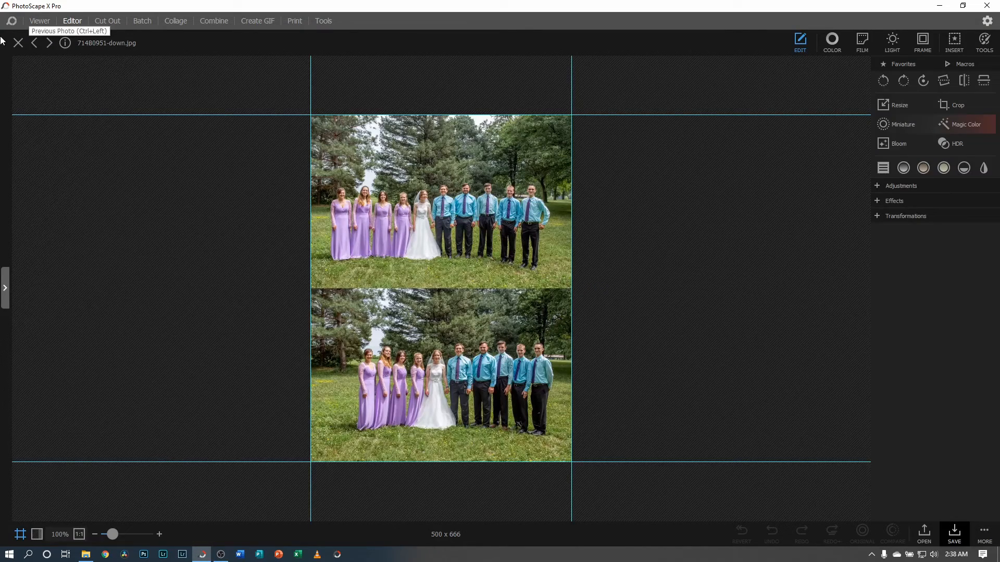
{"action": "left_click", "coordinate": [17, 42]}
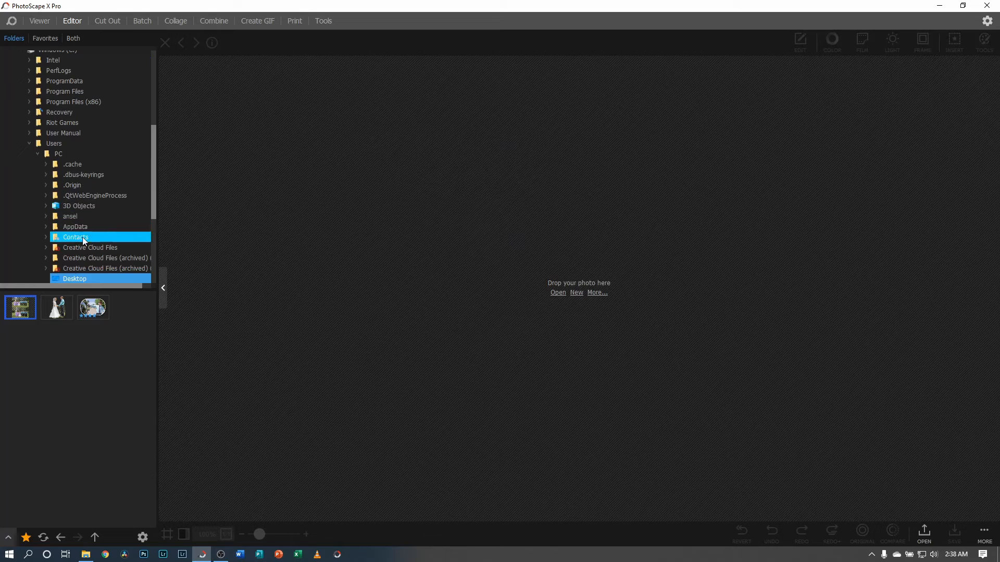
- Open the project Thumbnail from scrach v4.psxprj from the favorite Pictures folder and show it at 76%
{"action": "scroll", "coordinate": [86, 260], "scroll_direction": "down", "scroll_amount": 1}
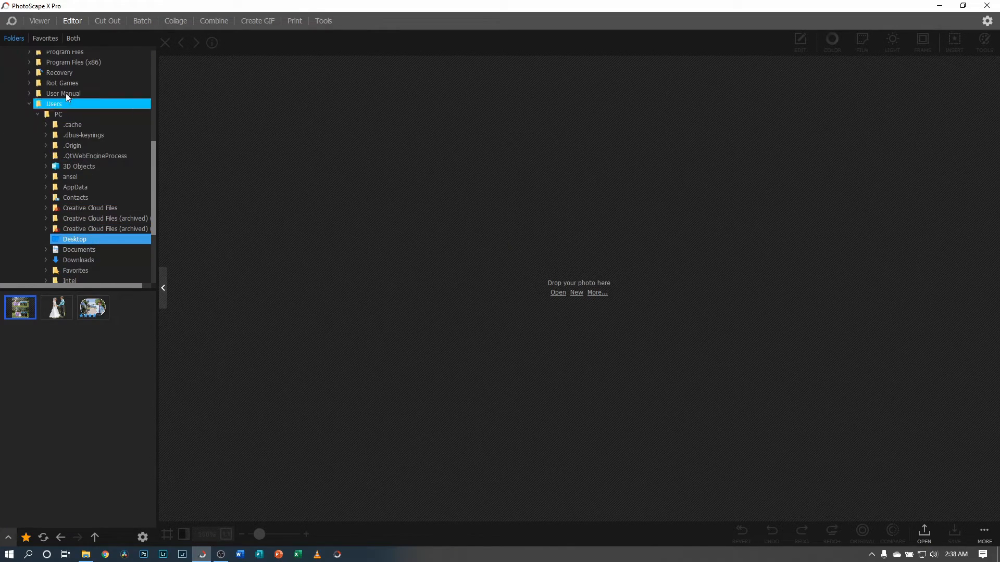
{"action": "left_click", "coordinate": [45, 40]}
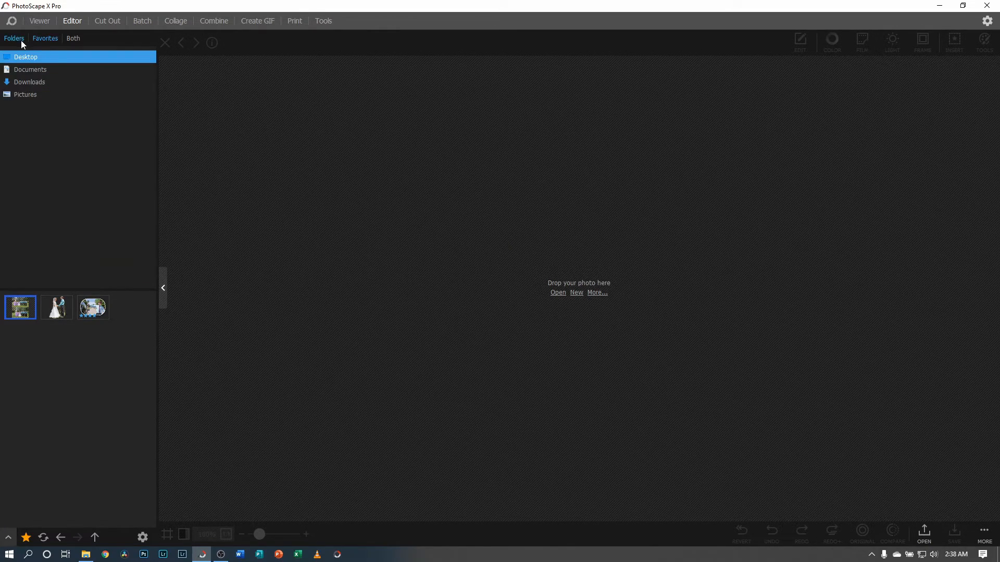
{"action": "left_click", "coordinate": [25, 96]}
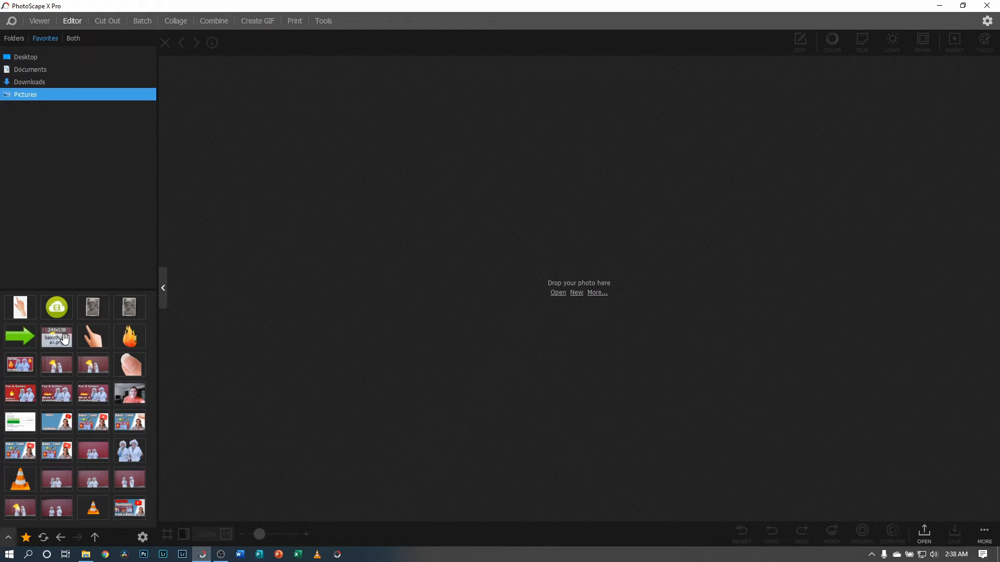
{"action": "left_click", "coordinate": [58, 450]}
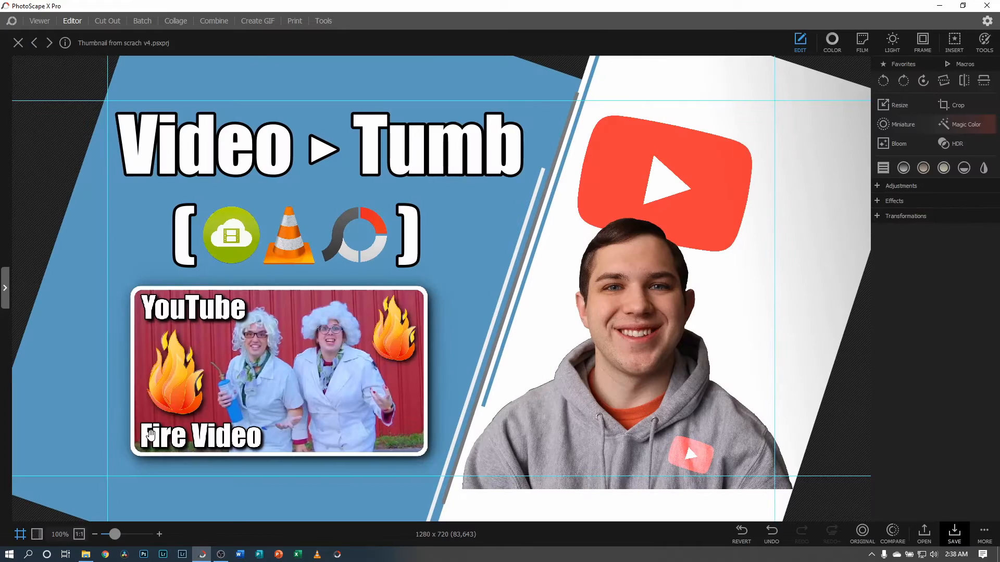
{"action": "left_click_drag", "start_coordinate": [114, 533], "coordinate": [110, 533]}
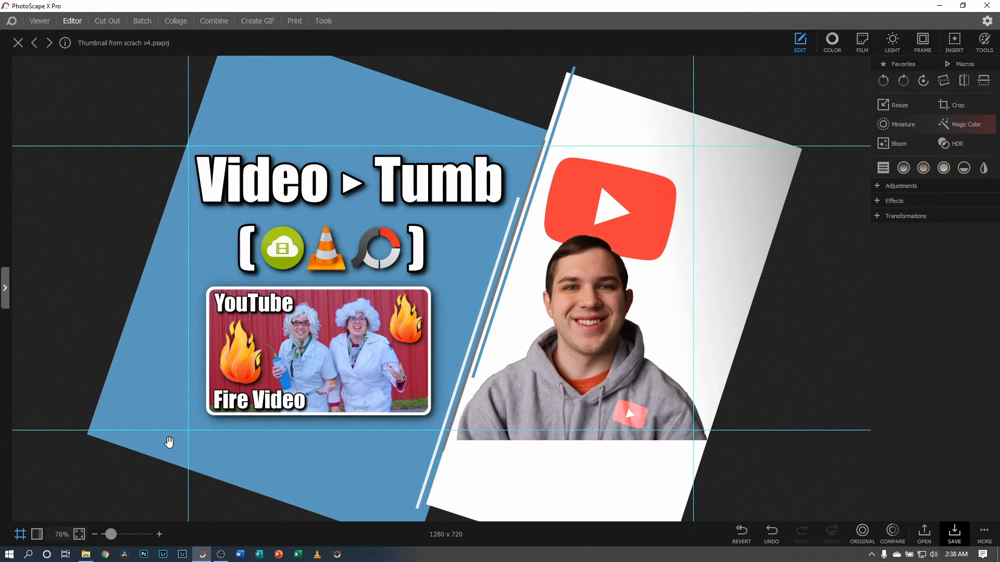
- Move the thumbnail's background shapes, title text, framed picture, traffic cone, portrait and YouTube logo apart as separate objects
{"action": "left_click", "coordinate": [759, 180]}
{"action": "left_click_drag", "start_coordinate": [726, 185], "coordinate": [875, 189]}
{"action": "left_click_drag", "start_coordinate": [433, 134], "coordinate": [147, 112]}
{"action": "left_click_drag", "start_coordinate": [305, 195], "coordinate": [348, 106]}
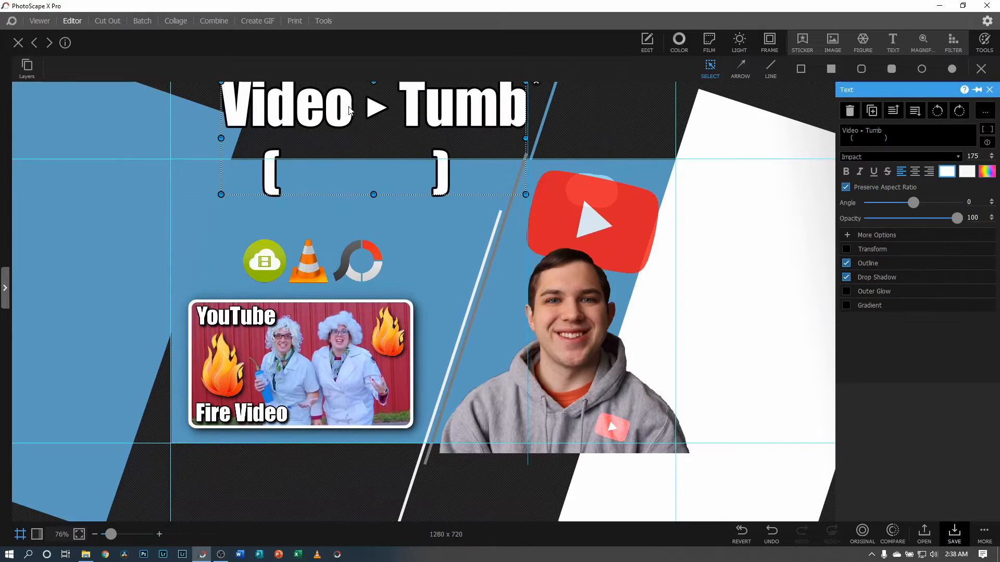
{"action": "left_click_drag", "start_coordinate": [300, 365], "coordinate": [286, 464]}
{"action": "left_click", "coordinate": [308, 263]}
{"action": "left_click_drag", "start_coordinate": [308, 263], "coordinate": [203, 295]}
{"action": "left_click_drag", "start_coordinate": [503, 308], "coordinate": [698, 214]}
{"action": "left_click_drag", "start_coordinate": [593, 224], "coordinate": [531, 294]}
{"action": "left_click_drag", "start_coordinate": [586, 197], "coordinate": [624, 171]}
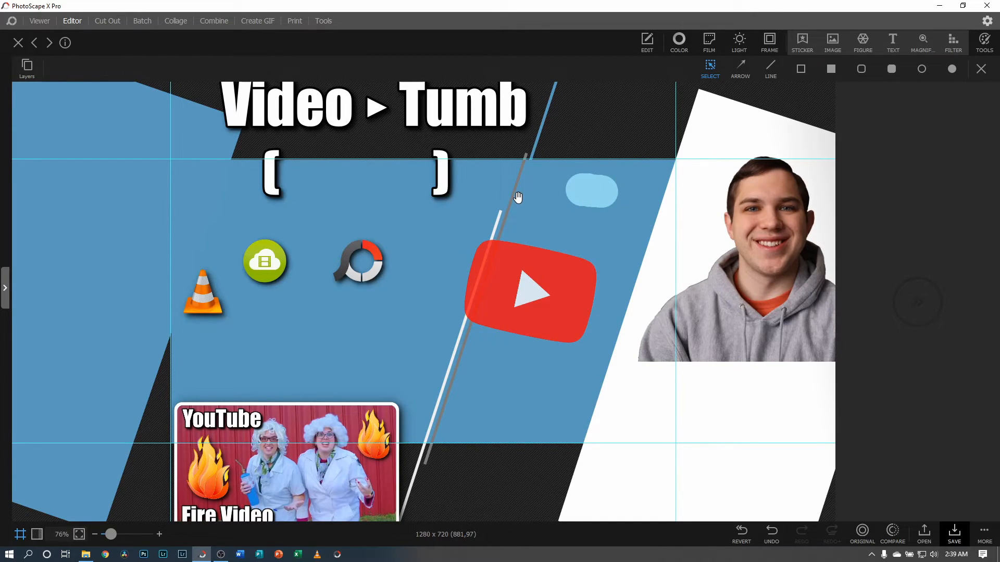
- Undo all the object moves in the thumbnail project and return to the Edit tools
{"action": "key", "text": "ctrl+z"}
{"action": "key", "text": "ctrl+z"}
{"action": "key", "text": "ctrl+z"}
{"action": "key", "text": "ctrl+z"}
{"action": "key", "text": "ctrl+z"}
{"action": "key", "text": "ctrl+z"}
{"action": "key", "text": "ctrl+z"}
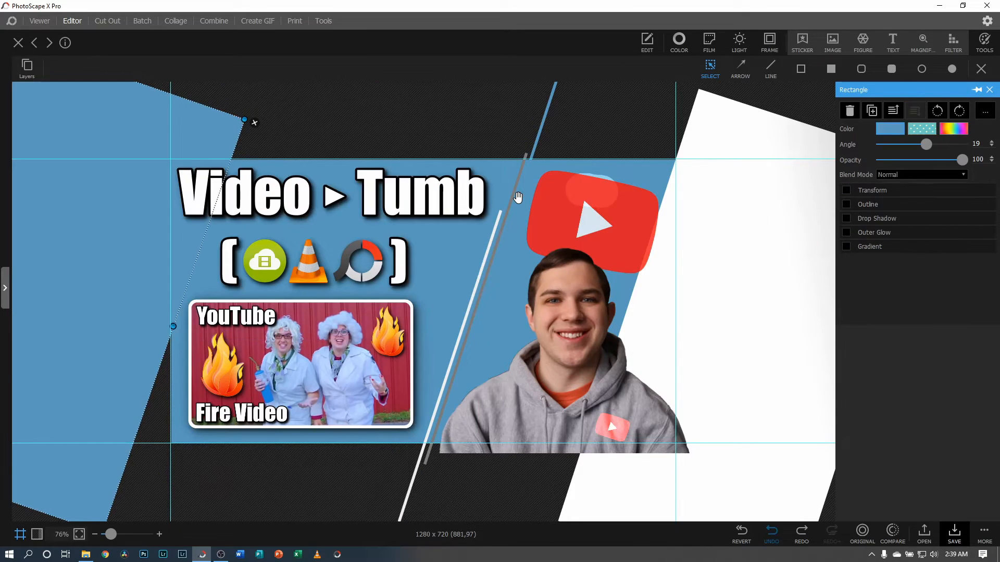
{"action": "key", "text": "ctrl+z"}
{"action": "key", "text": "ctrl+z"}
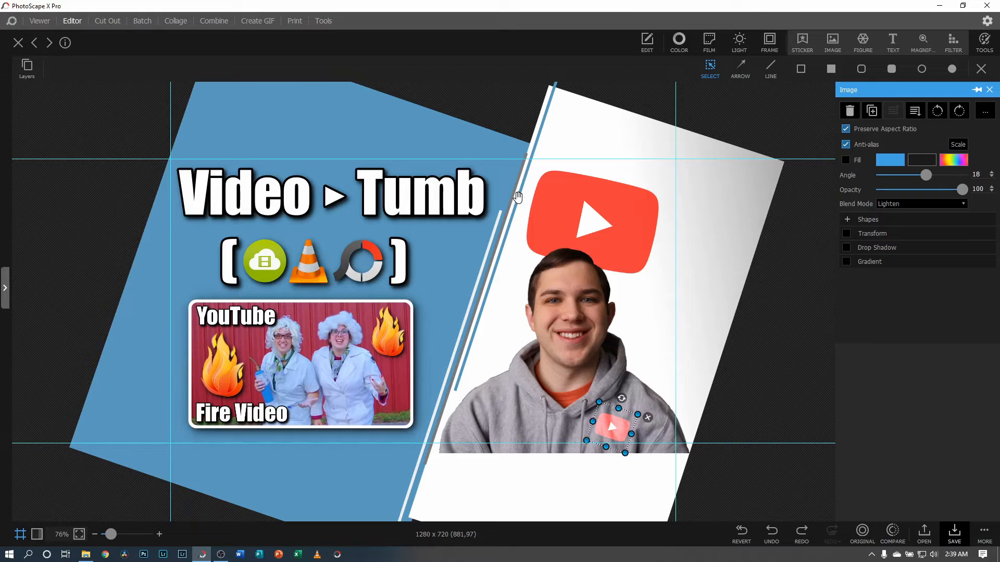
{"action": "left_click", "coordinate": [989, 90]}
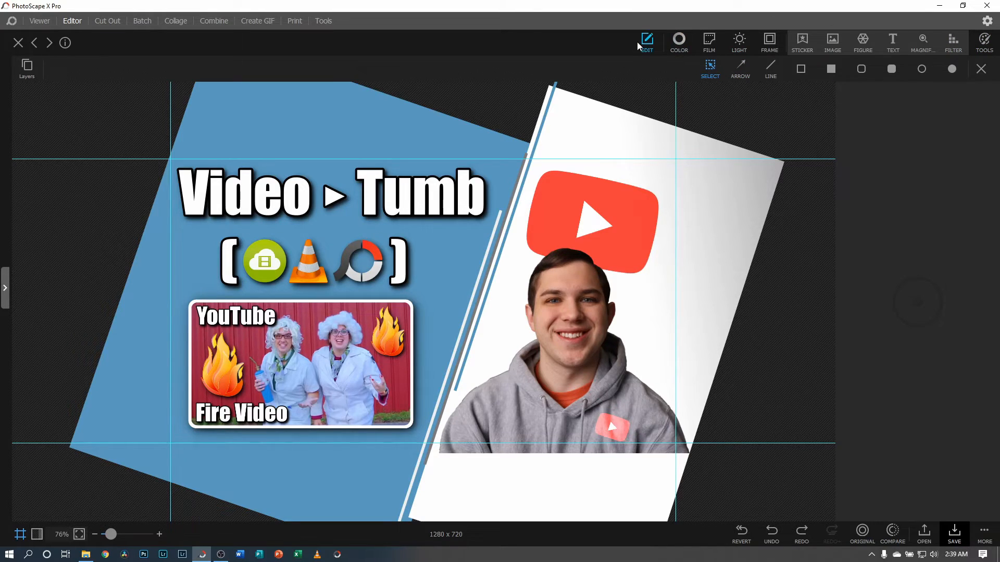
{"action": "left_click", "coordinate": [650, 41]}
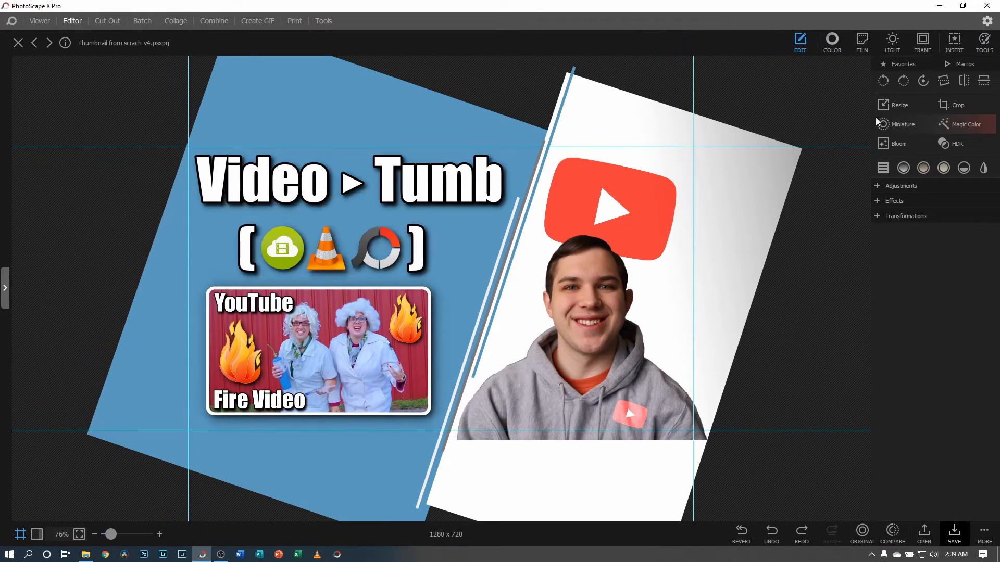
- Try the Black & White adjustment on the layered thumbnail project and cancel it
{"action": "left_click", "coordinate": [877, 189]}
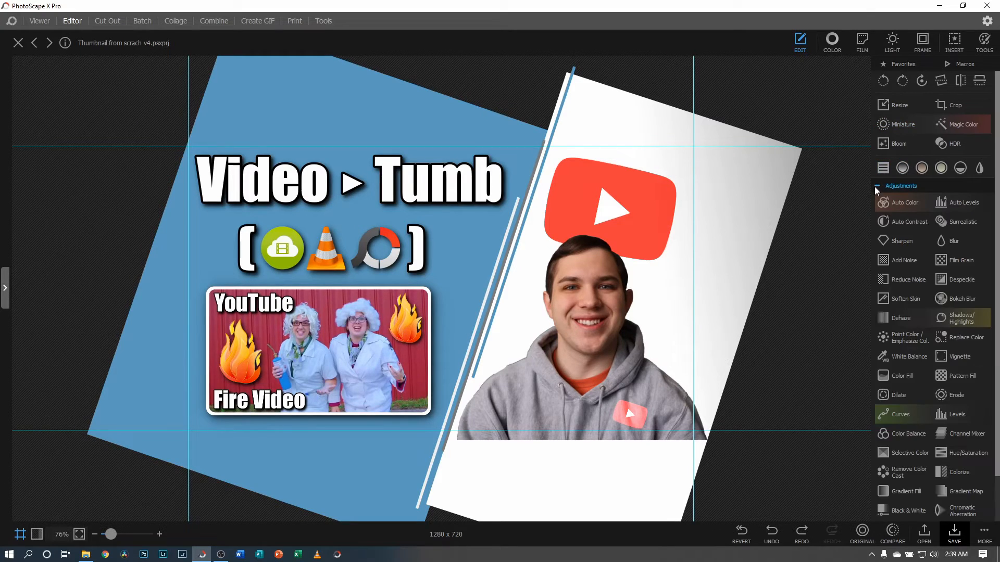
{"action": "scroll", "coordinate": [923, 307], "scroll_direction": "down", "scroll_amount": 1}
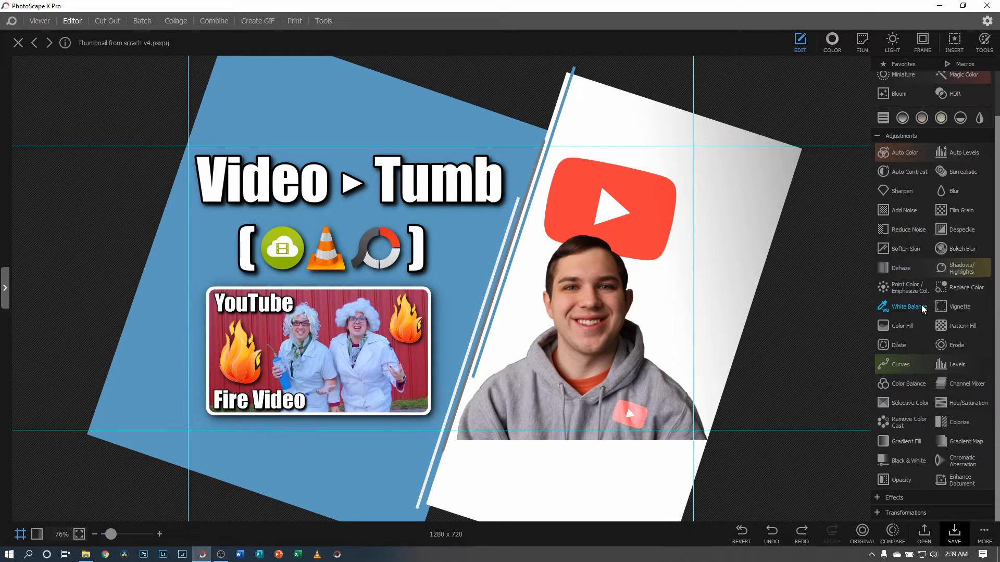
{"action": "left_click", "coordinate": [908, 462]}
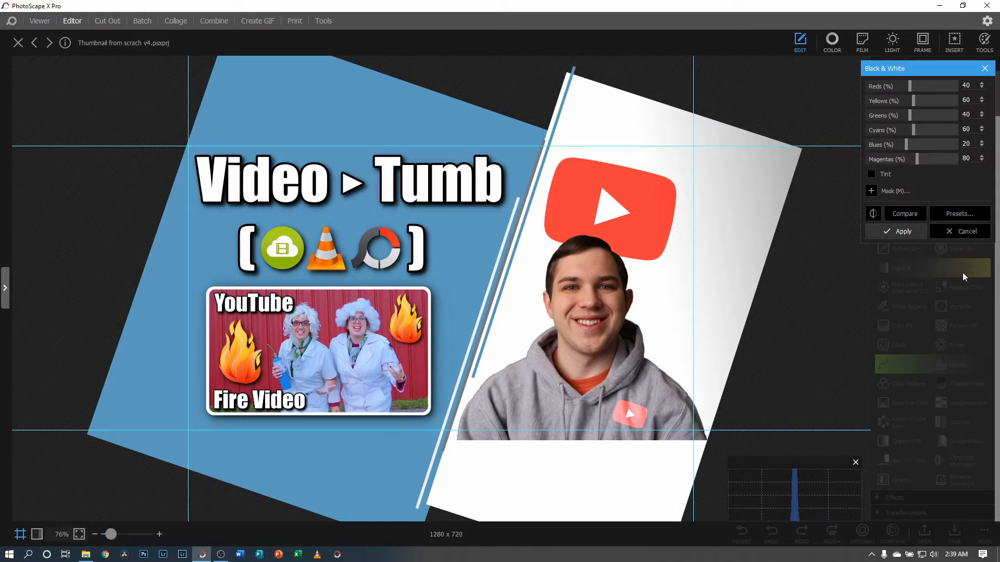
{"action": "left_click", "coordinate": [966, 231]}
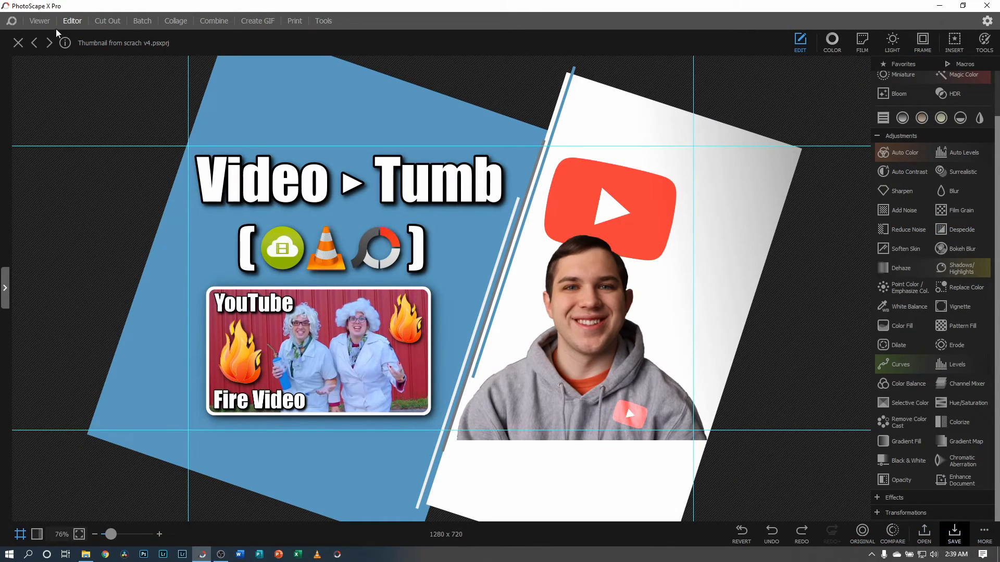
- Save the project to the Desktop as the JPEG Thumbnail from scrach v4 and load that file into the Editor
{"action": "left_click", "coordinate": [987, 536]}
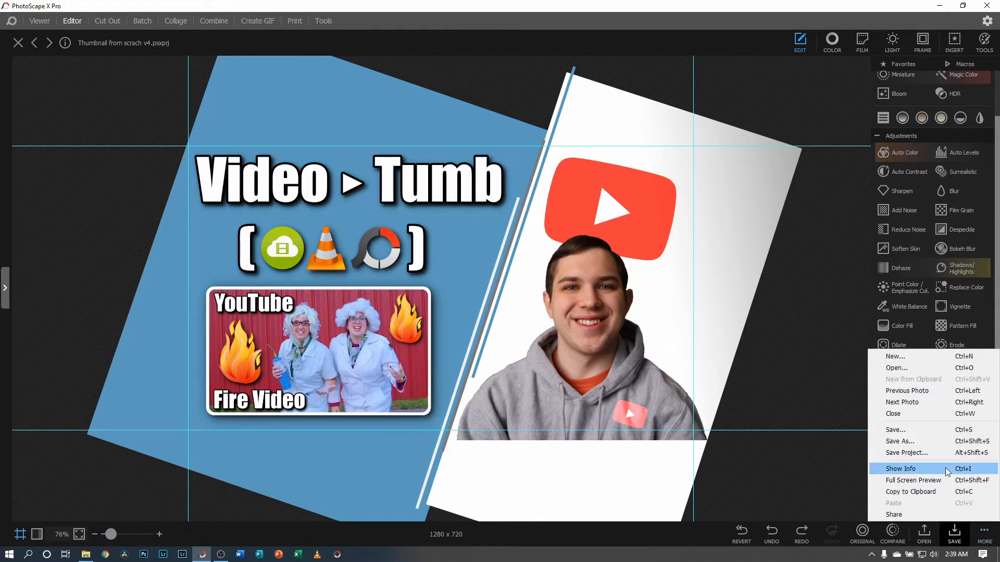
{"action": "left_click", "coordinate": [941, 443]}
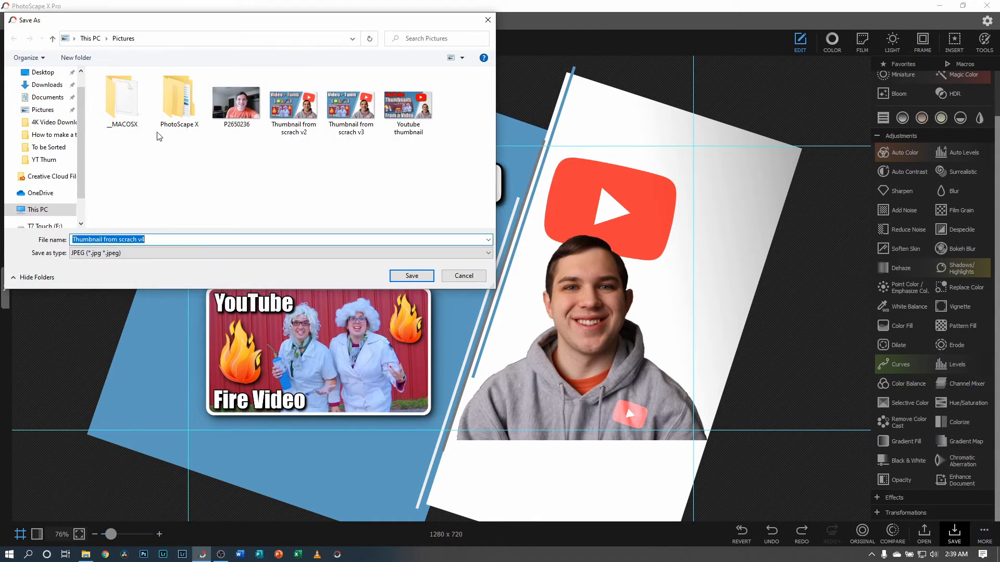
{"action": "left_click", "coordinate": [39, 72]}
{"action": "left_click", "coordinate": [412, 276]}
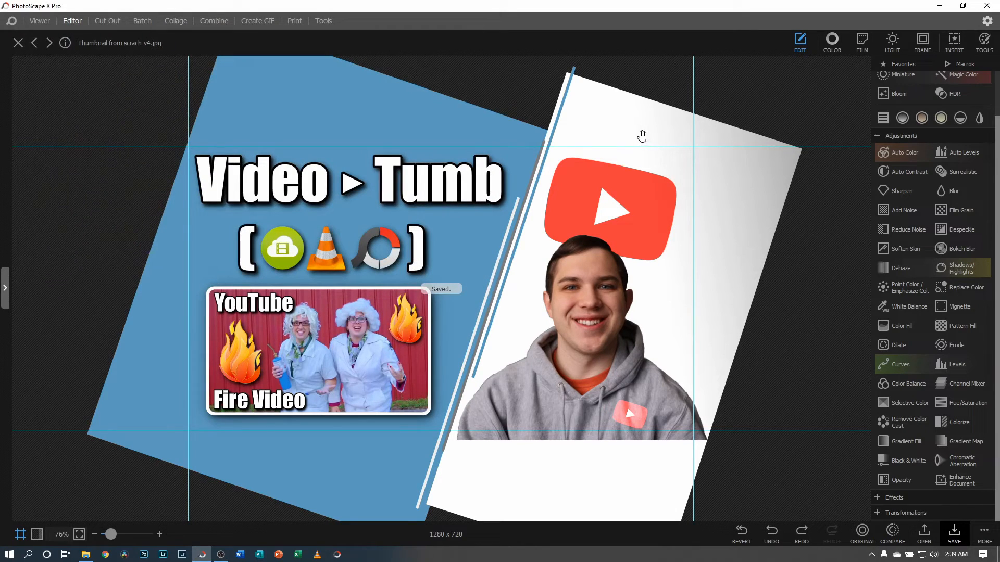
{"action": "left_click_drag", "start_coordinate": [901, 4], "coordinate": [887, 80]}
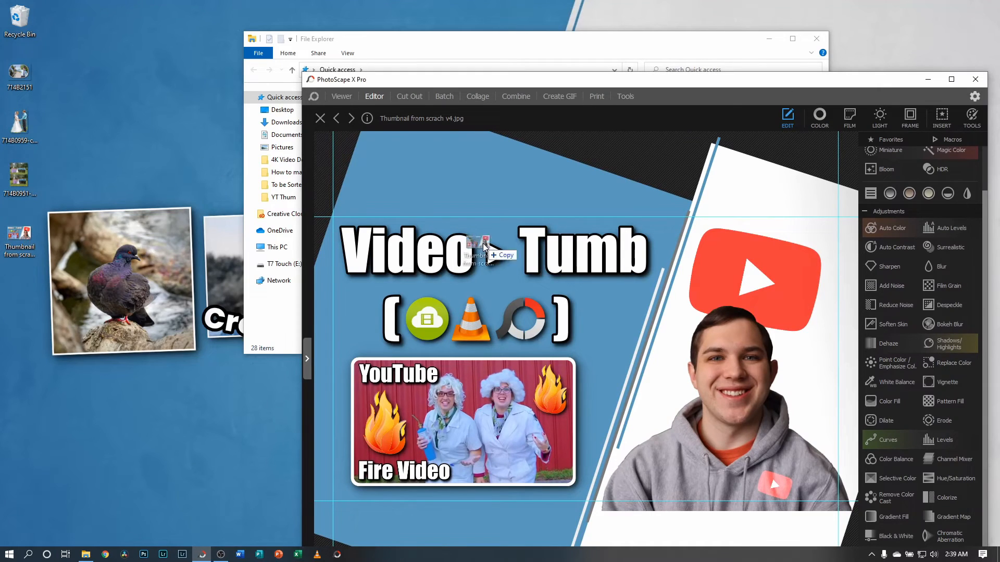
{"action": "left_click_drag", "start_coordinate": [471, 79], "coordinate": [412, 2]}
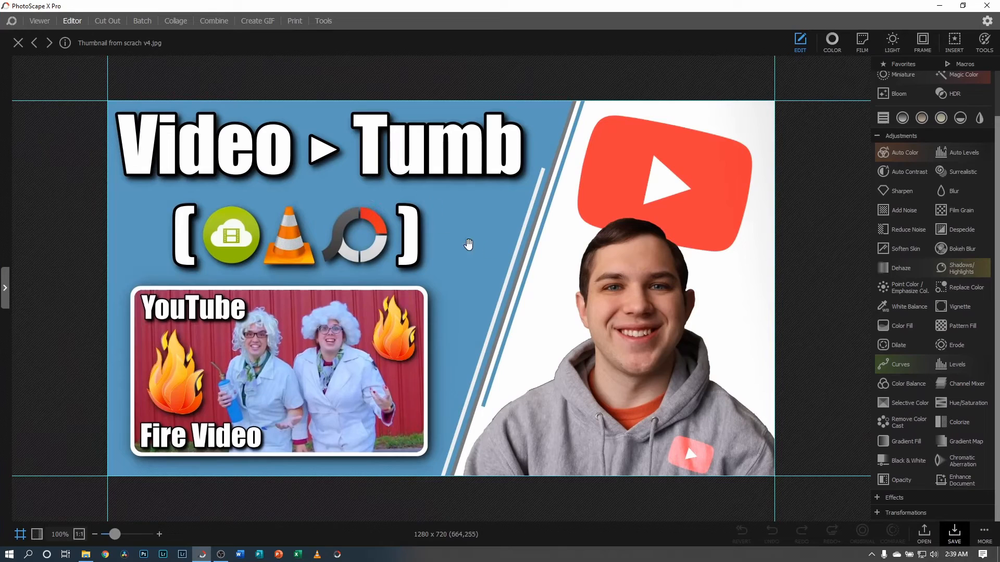
- Try Black & White with Reds 19, Yellows 135, Greens -84, Cyans -46, Blues 141 and Magentas 187, and discard it
{"action": "left_click", "coordinate": [898, 462]}
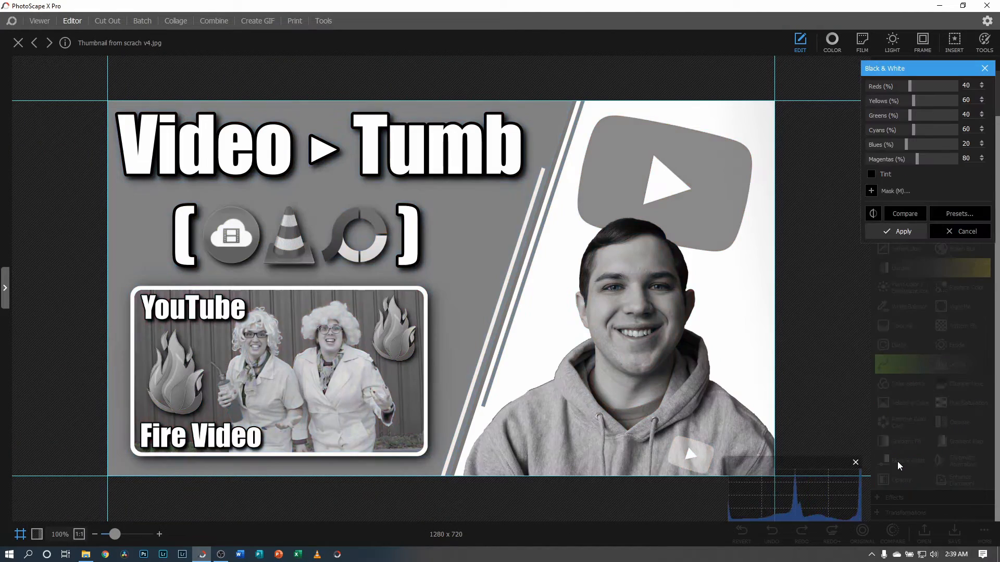
{"action": "left_click_drag", "start_coordinate": [938, 88], "coordinate": [929, 150]}
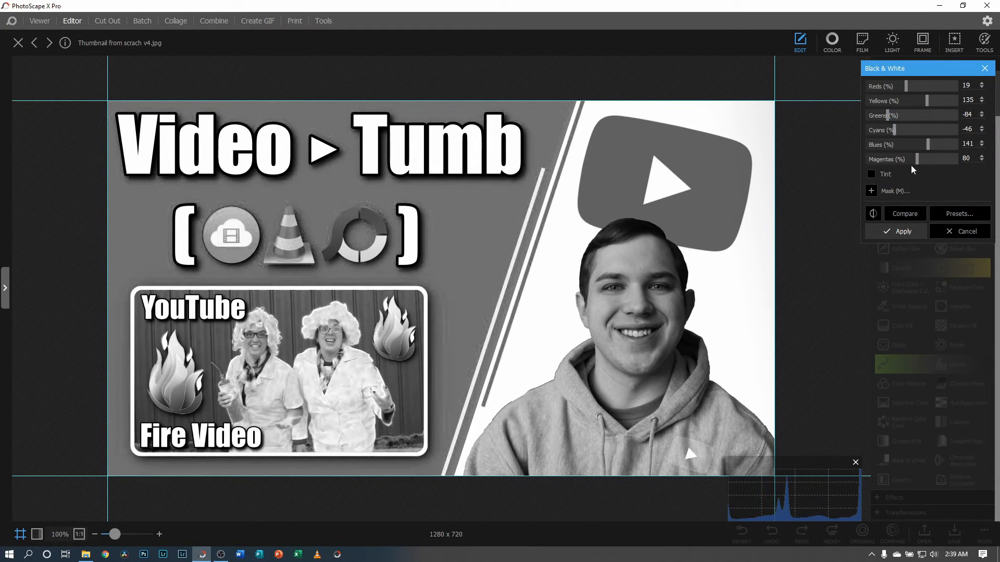
{"action": "left_click", "coordinate": [936, 158]}
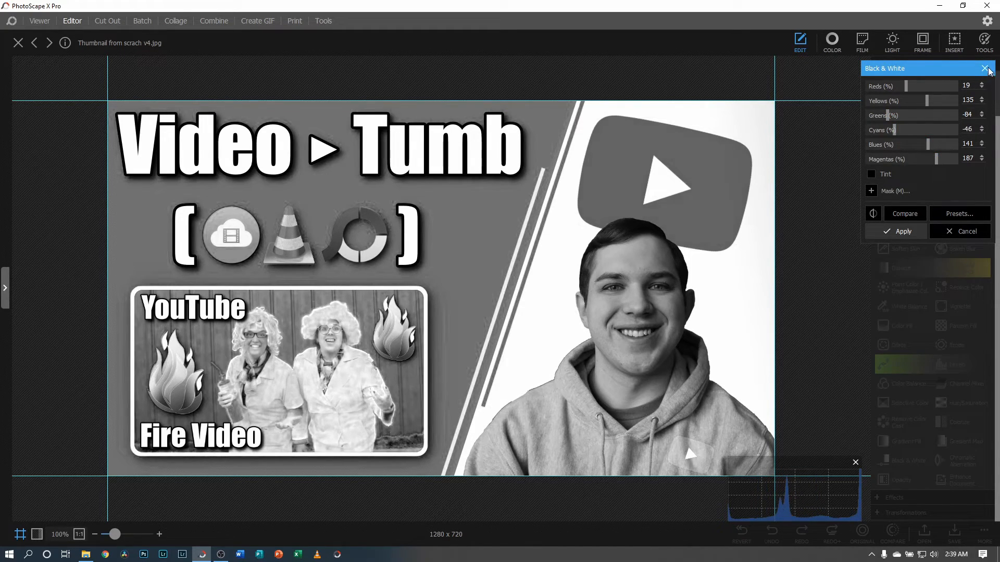
{"action": "left_click", "coordinate": [984, 68]}
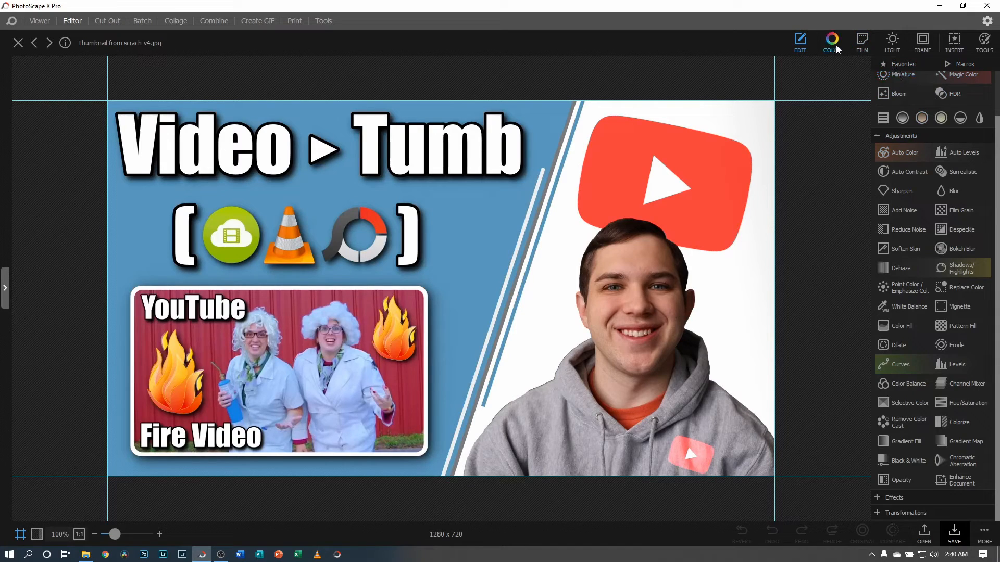
- Look through the available Effects and open the Clone Stamp tool
{"action": "left_click", "coordinate": [880, 499]}
{"action": "scroll", "coordinate": [905, 492], "scroll_direction": "down", "scroll_amount": 5}
{"action": "scroll", "coordinate": [906, 491], "scroll_direction": "down", "scroll_amount": 1}
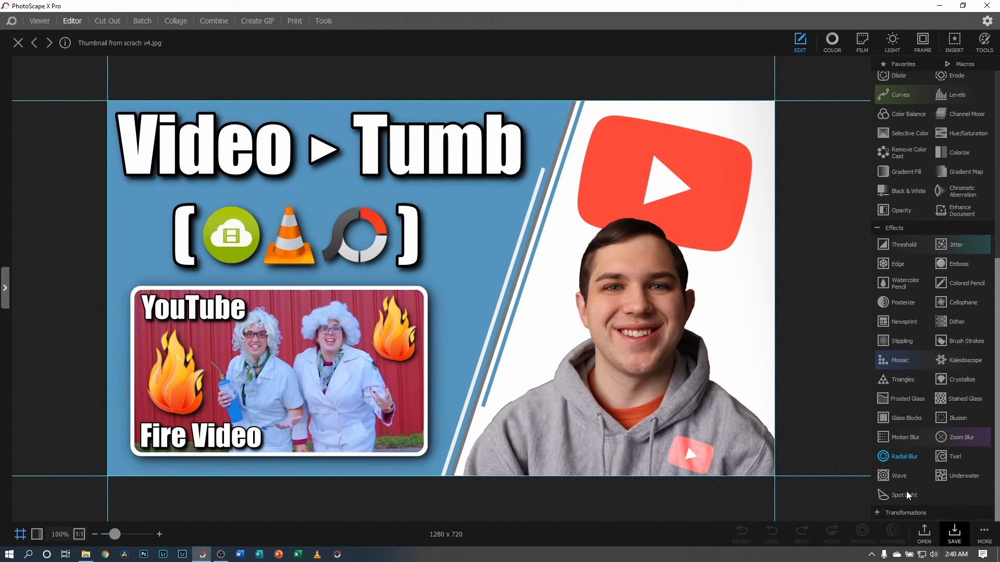
{"action": "left_click", "coordinate": [989, 45]}
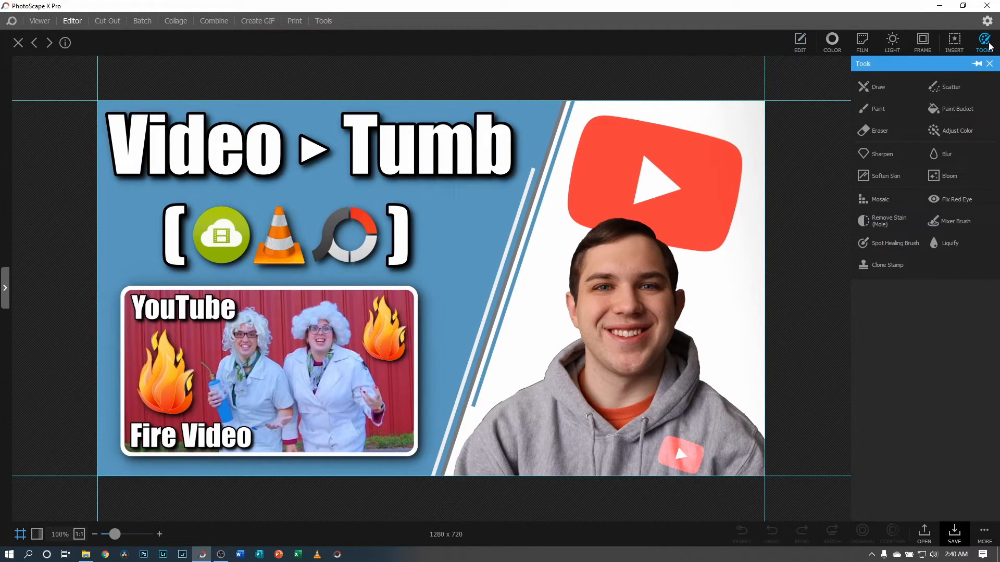
{"action": "left_click", "coordinate": [898, 268]}
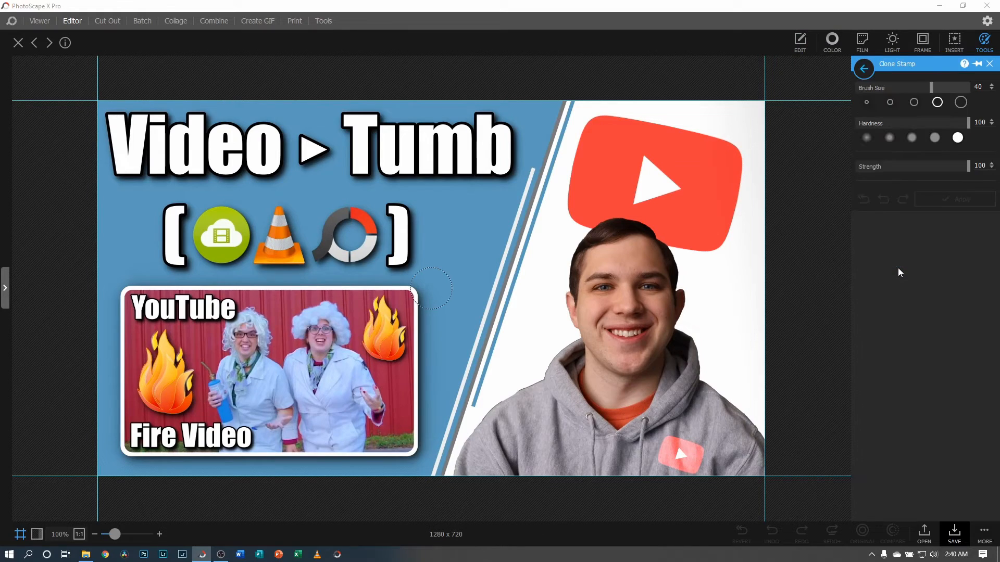
- Clone the traffic cone icon onto the blue area beside the closing bracket with a size 40 brush at strength 100
{"action": "left_click", "coordinate": [281, 223], "text": "alt"}
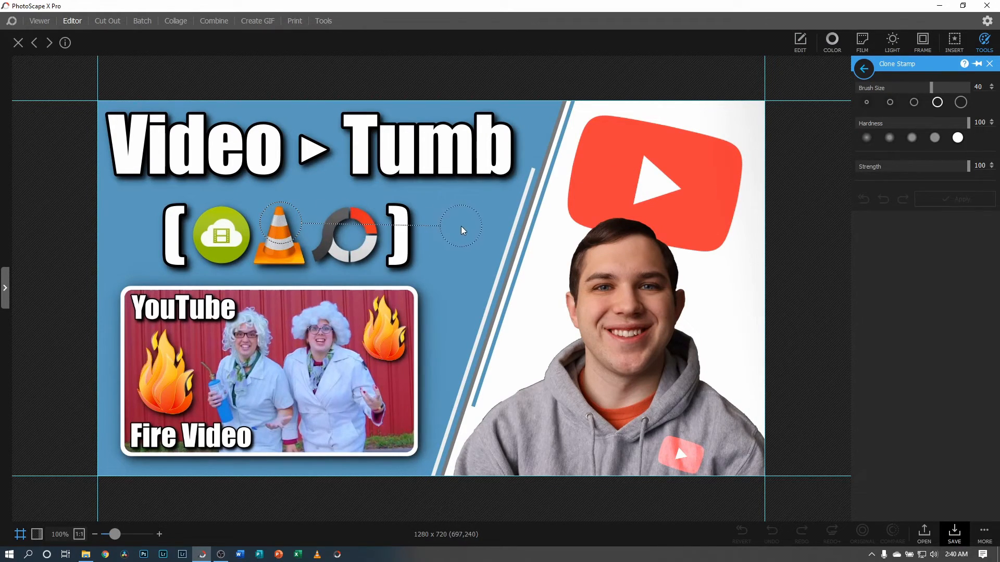
{"action": "mouse_move", "coordinate": [467, 226]}
{"action": "left_mouse_down"}
{"action": "mouse_move", "coordinate": [453, 264]}
{"action": "mouse_move", "coordinate": [477, 256]}
{"action": "mouse_move", "coordinate": [469, 239]}
{"action": "left_mouse_up"}
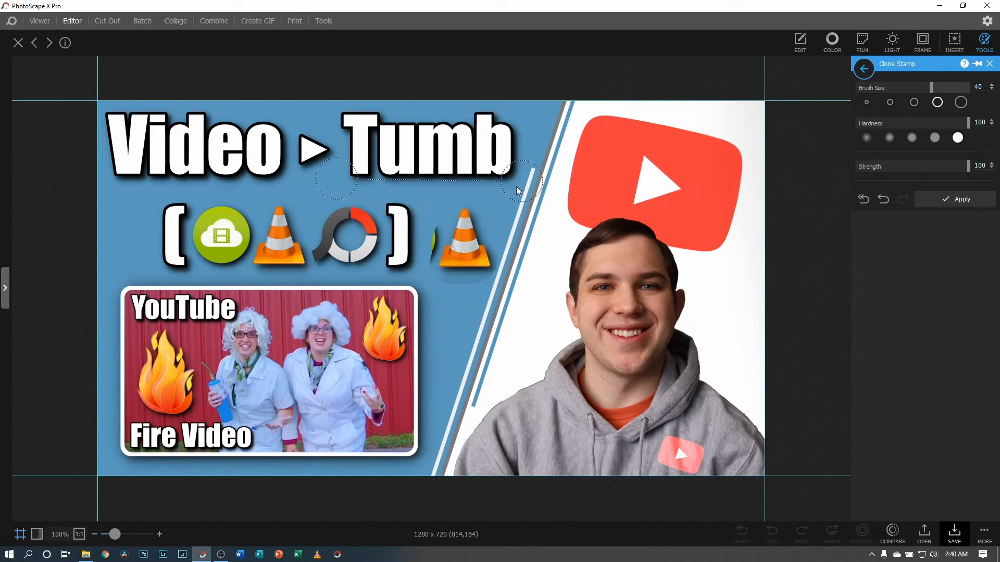
{"action": "key", "text": "Return"}
- Try cloning part of the title text over the diagonal lines beside the portrait at strength 42, and undo the cloning
{"action": "left_click", "coordinate": [357, 131]}
{"action": "mouse_move", "coordinate": [534, 292]}
{"action": "left_mouse_down"}
{"action": "mouse_move", "coordinate": [532, 310]}
{"action": "mouse_move", "coordinate": [542, 276]}
{"action": "mouse_move", "coordinate": [547, 342]}
{"action": "left_mouse_up"}
{"action": "left_click_drag", "start_coordinate": [932, 167], "coordinate": [904, 168]}
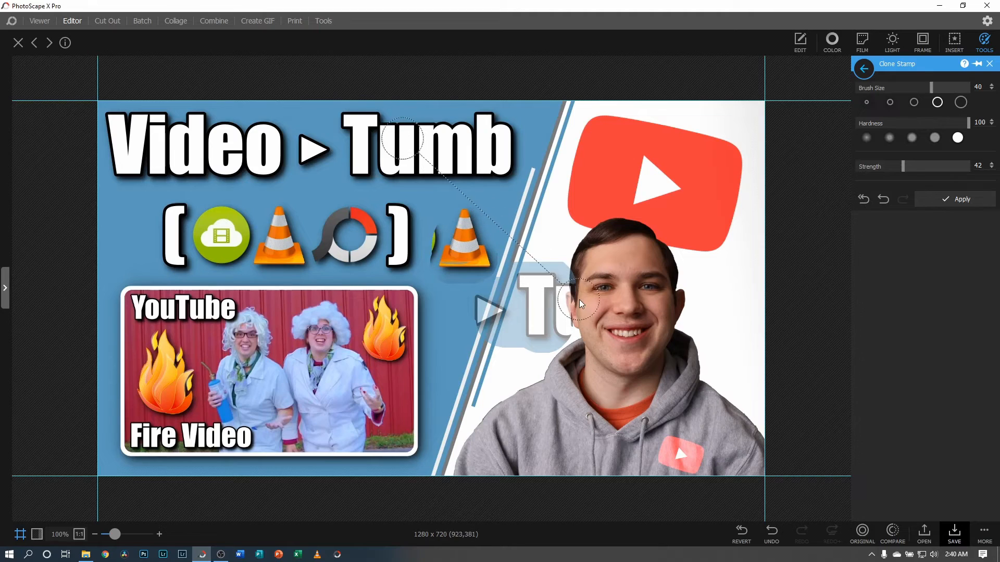
{"action": "left_click", "coordinate": [989, 63]}
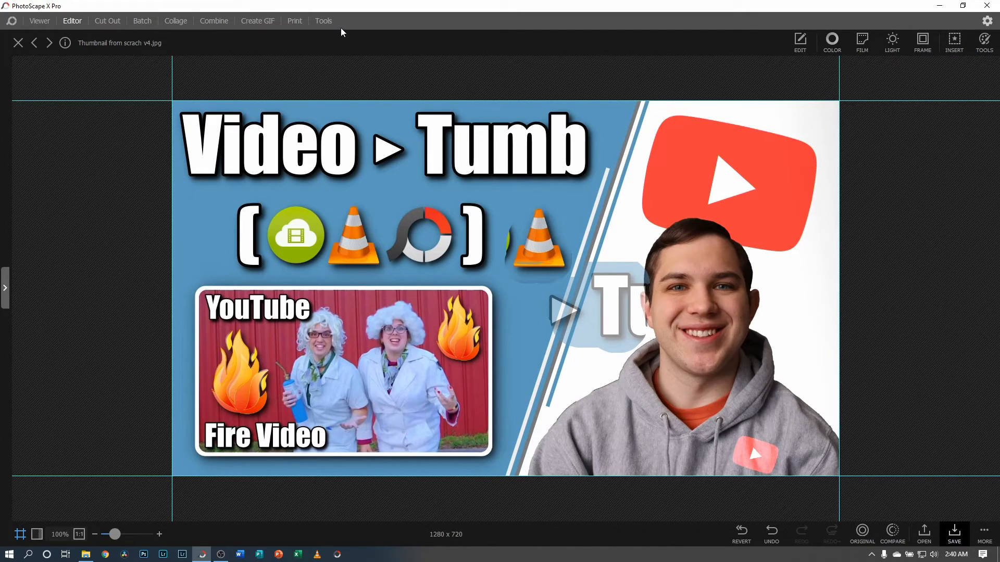
{"action": "key", "text": "ctrl+z"}
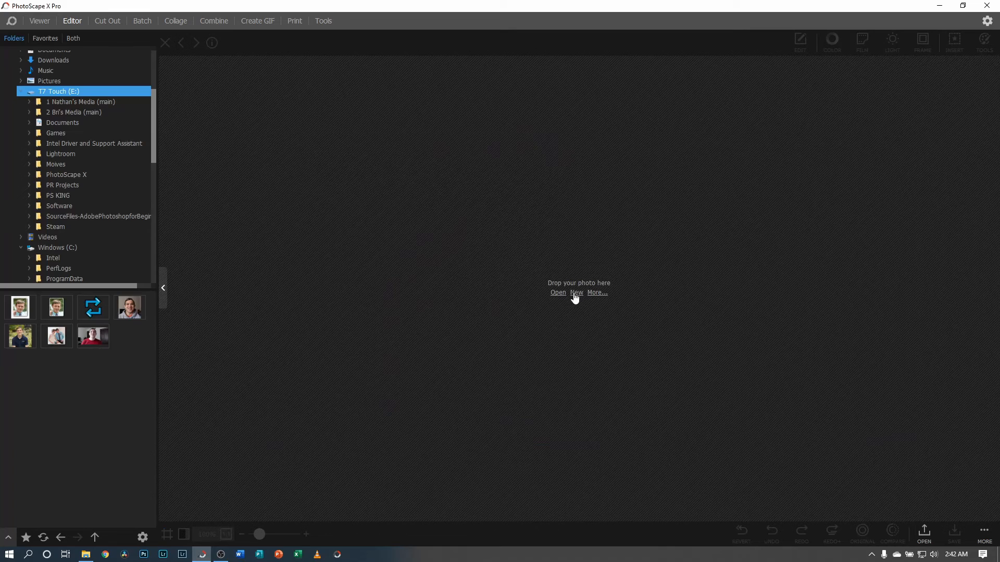
- View the settings for a new image, dismiss them and load the portrait IMG_1724 v2.jpg into the Editor
{"action": "left_click", "coordinate": [576, 293]}
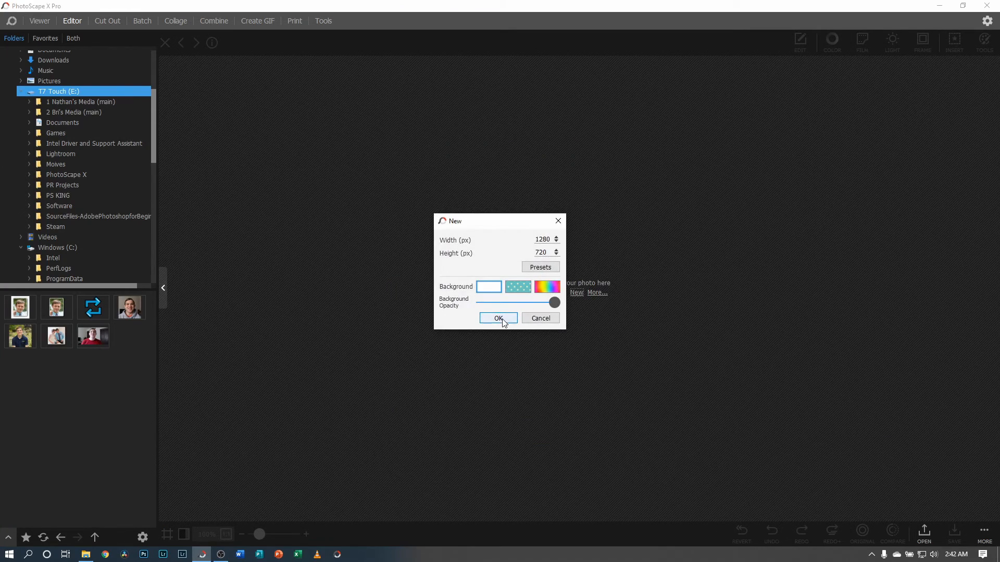
{"action": "left_click", "coordinate": [558, 221]}
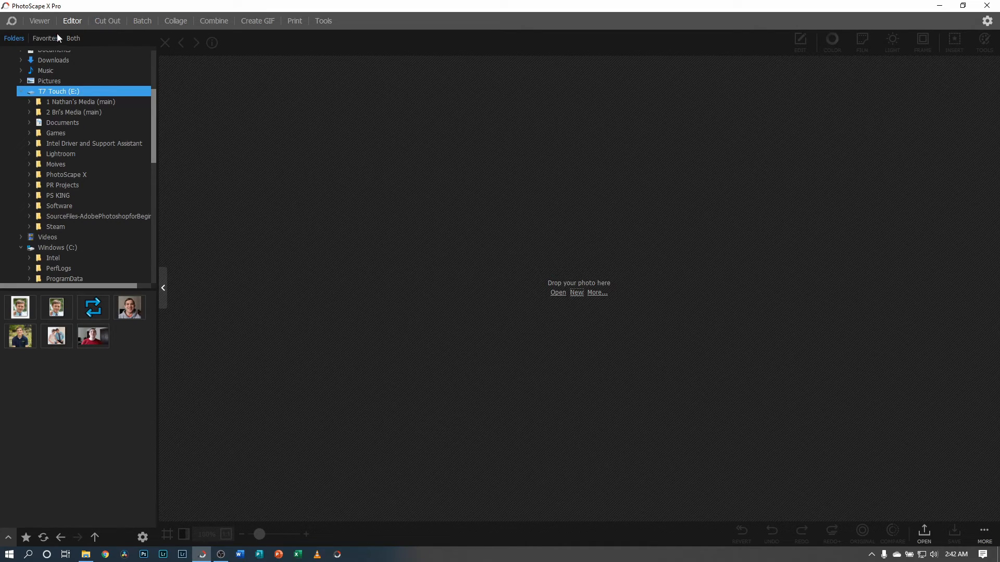
{"action": "left_click", "coordinate": [131, 307]}
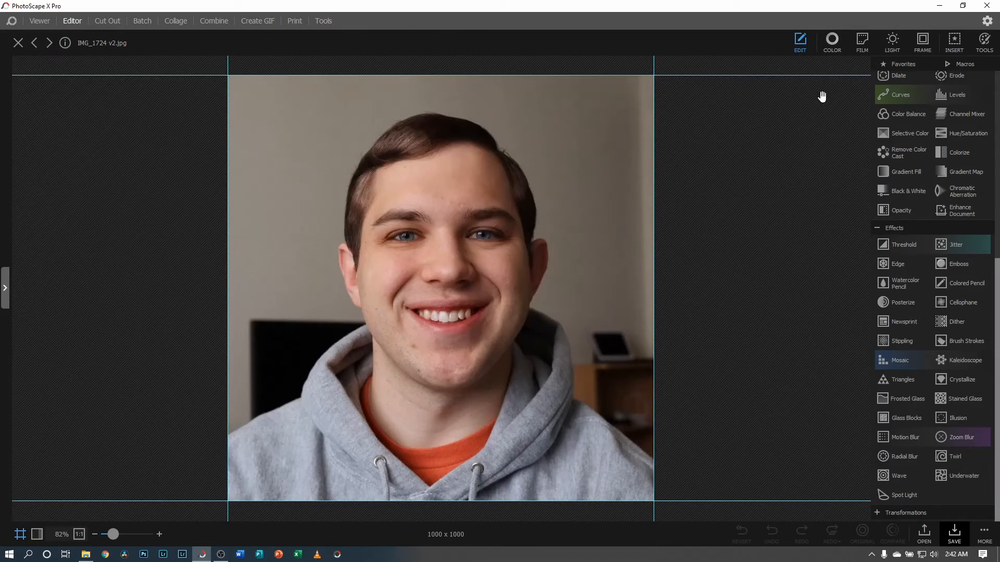
- Browse the picture frames and preview the round monkey frame with bananas on the portrait
{"action": "left_click", "coordinate": [926, 43]}
{"action": "left_click", "coordinate": [885, 141]}
{"action": "scroll", "coordinate": [894, 192], "scroll_direction": "down", "scroll_amount": 10}
{"action": "left_click", "coordinate": [970, 151]}
{"action": "left_click", "coordinate": [979, 160]}
{"action": "left_click_drag", "start_coordinate": [992, 151], "coordinate": [991, 398]}
{"action": "left_click", "coordinate": [914, 366]}
{"action": "left_click", "coordinate": [883, 367]}
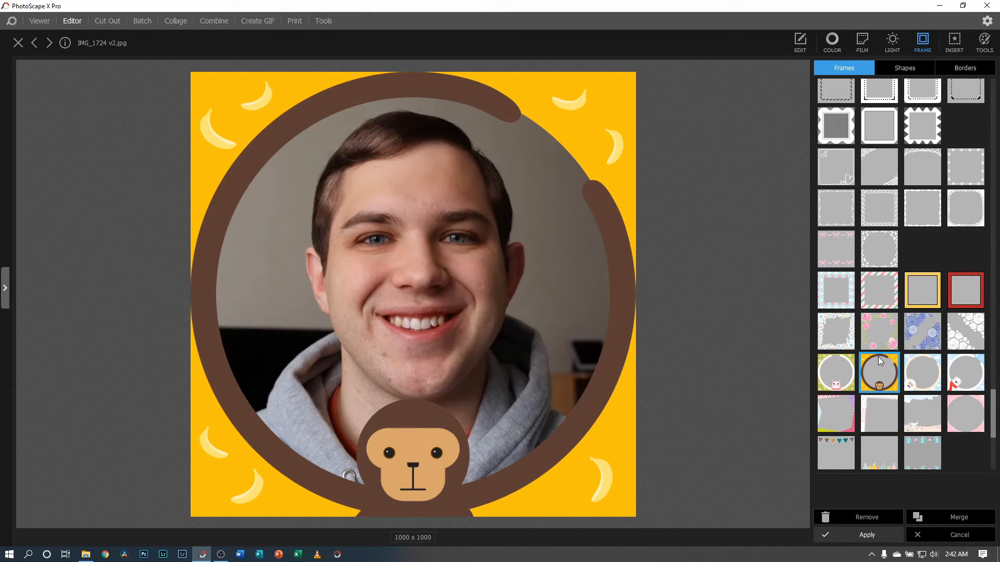
- Preview light leak 025 on the portrait, flip it vertically and set its amount to 36 and scale to 200
{"action": "left_click", "coordinate": [892, 41]}
{"action": "left_click", "coordinate": [901, 284]}
{"action": "scroll", "coordinate": [923, 340], "scroll_direction": "down", "scroll_amount": 3}
{"action": "left_click", "coordinate": [923, 342]}
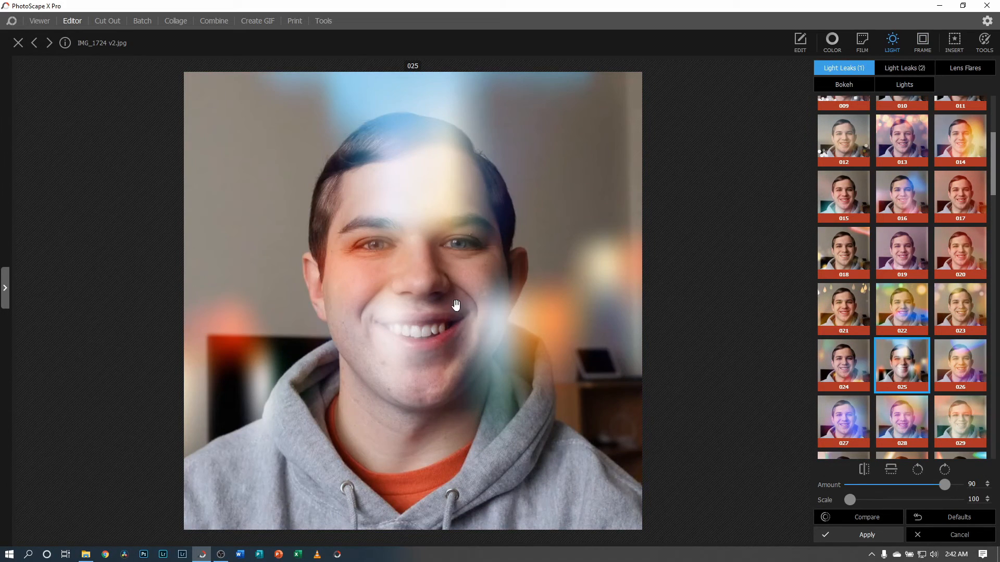
{"action": "left_click", "coordinate": [500, 331]}
{"action": "left_click", "coordinate": [890, 471]}
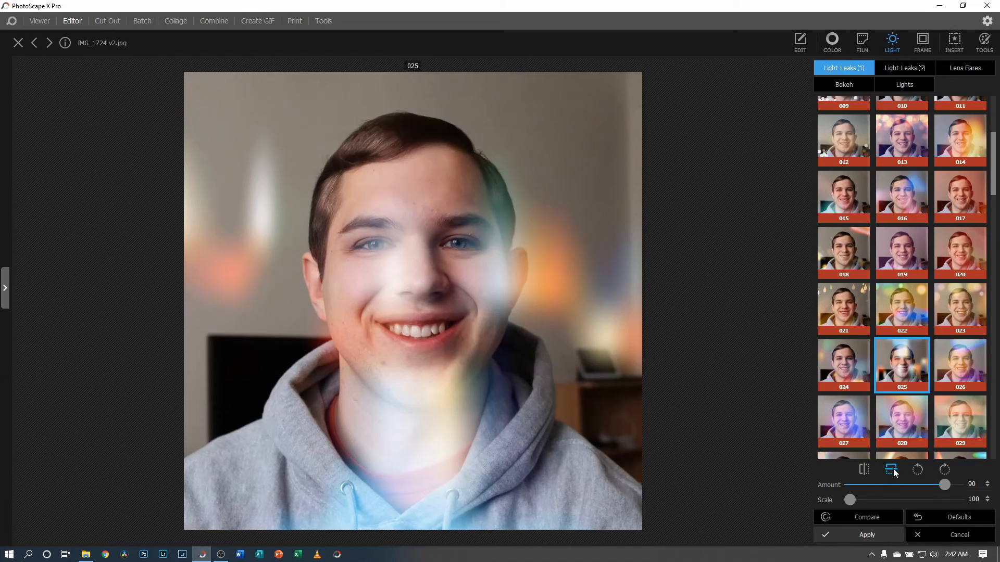
{"action": "left_click_drag", "start_coordinate": [944, 484], "coordinate": [961, 501]}
- Preview further light leaks such as 027 and 035 on the portrait and cancel the light effect
{"action": "left_click", "coordinate": [907, 302]}
{"action": "scroll", "coordinate": [875, 375], "scroll_direction": "down", "scroll_amount": 1}
{"action": "scroll", "coordinate": [876, 374], "scroll_direction": "down", "scroll_amount": 1}
{"action": "left_click", "coordinate": [859, 370]}
{"action": "scroll", "coordinate": [855, 423], "scroll_direction": "down", "scroll_amount": 1}
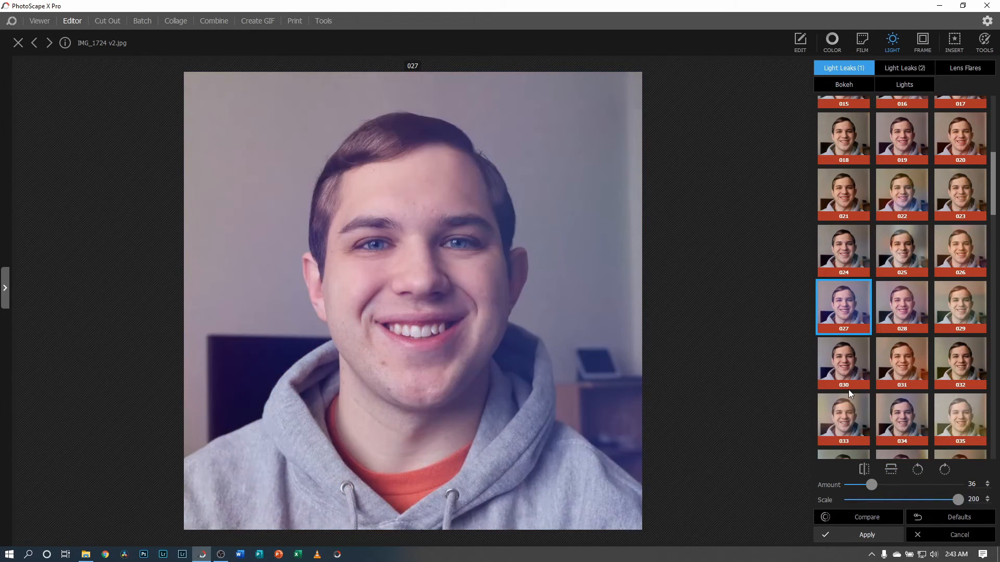
{"action": "left_click", "coordinate": [865, 414]}
{"action": "left_click", "coordinate": [958, 420]}
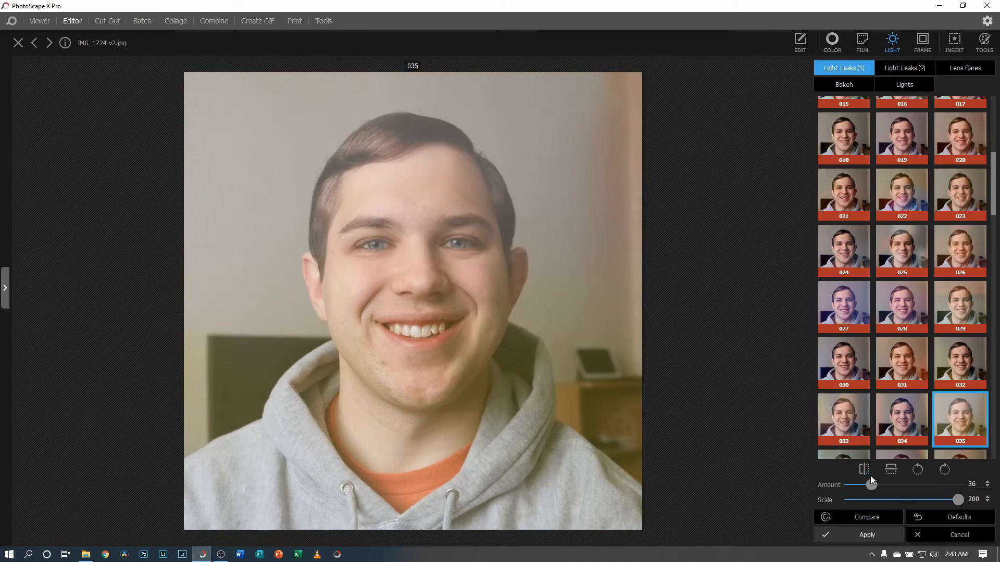
{"action": "left_click", "coordinate": [936, 533]}
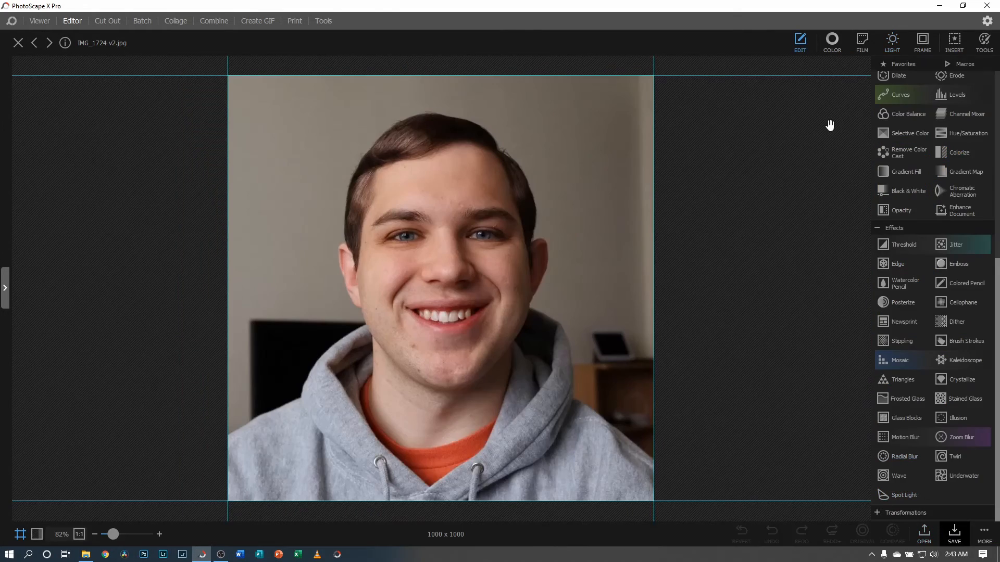
- Preview film filters on the portrait, including L03, J00 and G02
{"action": "left_click", "coordinate": [858, 51]}
{"action": "scroll", "coordinate": [946, 348], "scroll_direction": "down", "scroll_amount": 17}
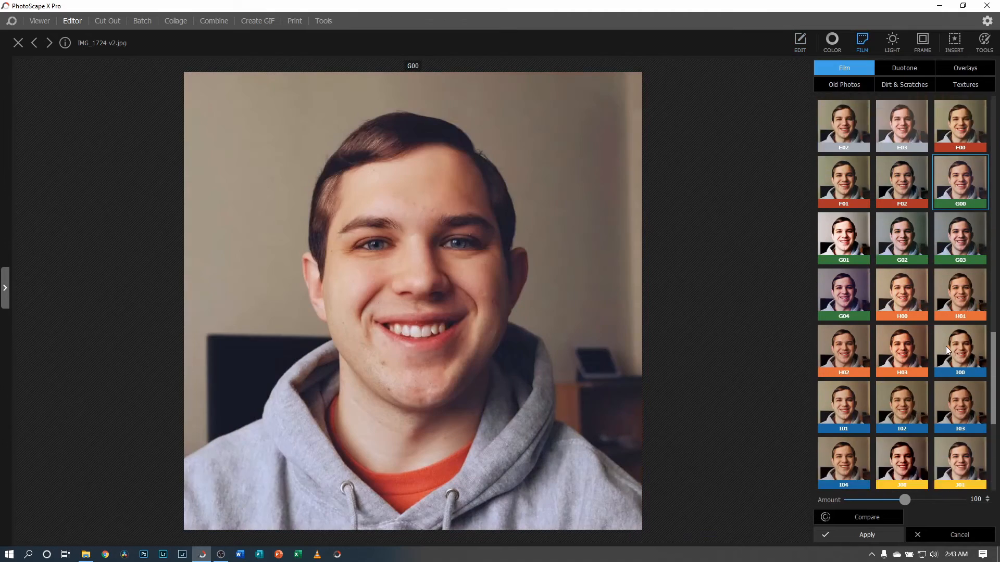
{"action": "scroll", "coordinate": [946, 346], "scroll_direction": "down", "scroll_amount": 5}
{"action": "left_click", "coordinate": [908, 355]}
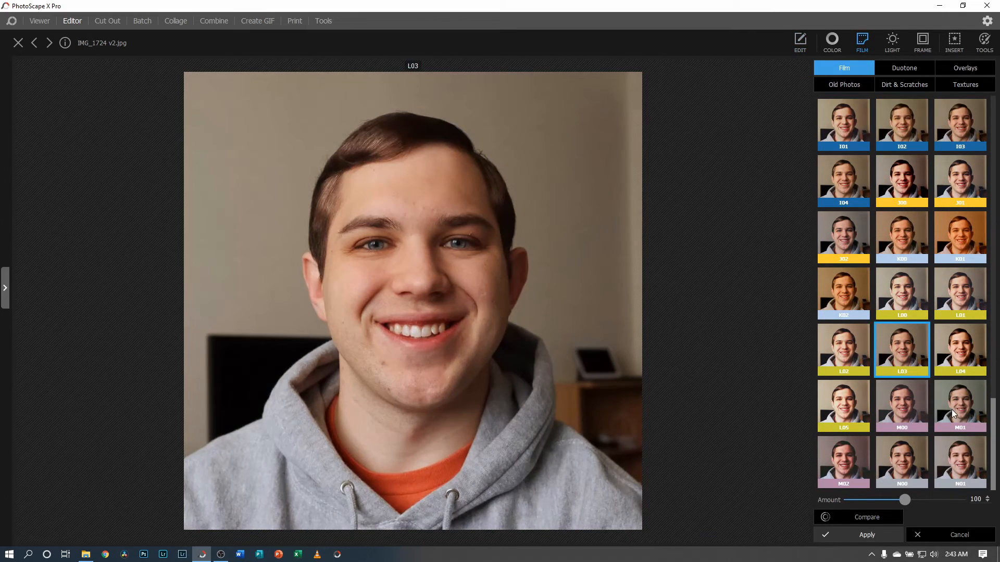
{"action": "left_click", "coordinate": [836, 352]}
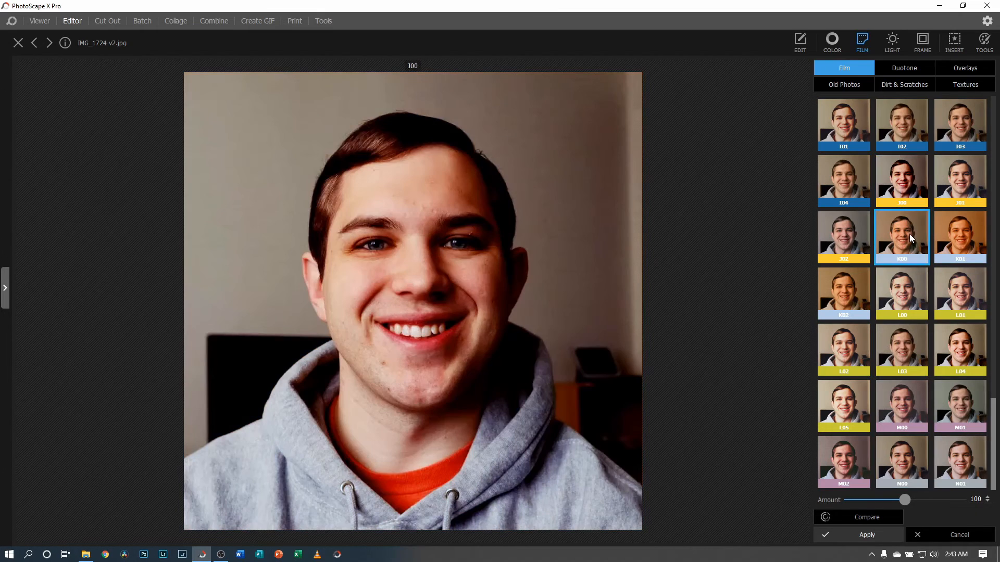
{"action": "scroll", "coordinate": [910, 239], "scroll_direction": "up", "scroll_amount": 7}
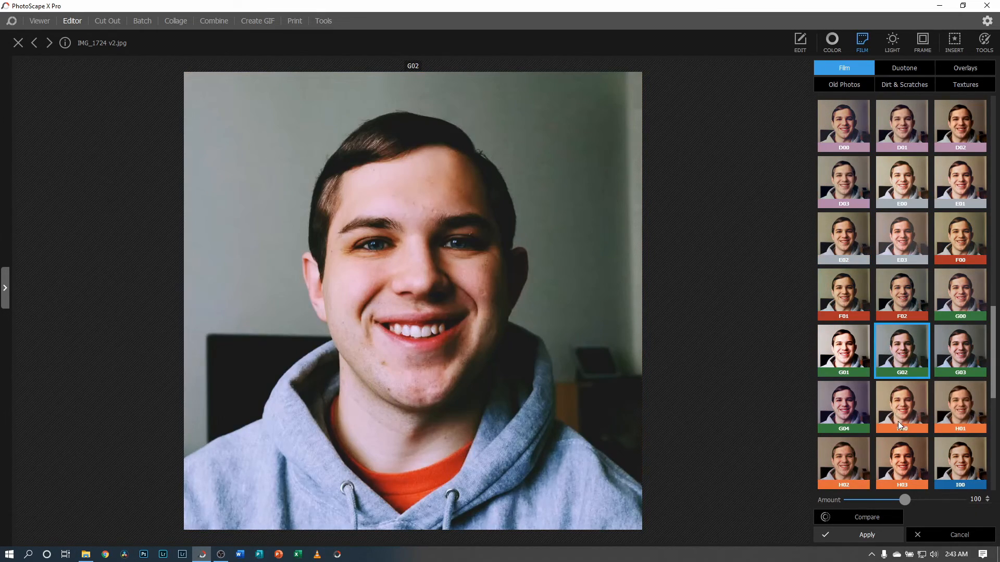
- View the color adjustment settings, cancel them and close the portrait
{"action": "left_click", "coordinate": [838, 46]}
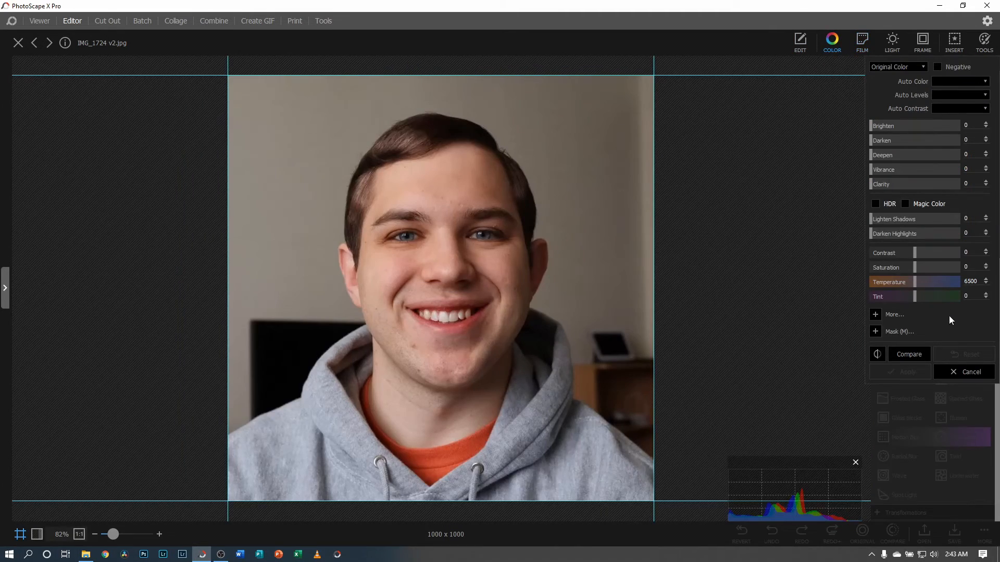
{"action": "left_click", "coordinate": [945, 370]}
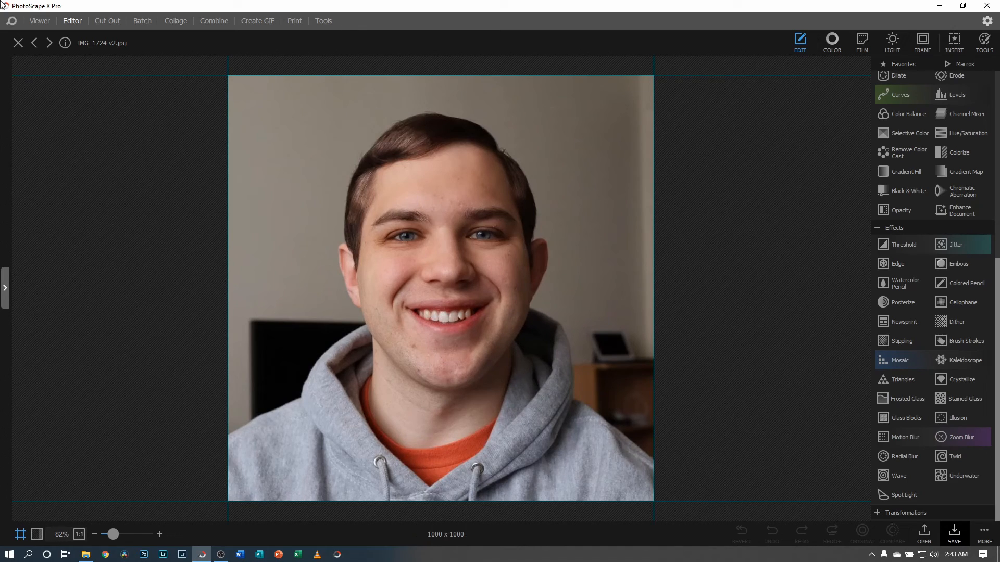
{"action": "left_click", "coordinate": [18, 45]}
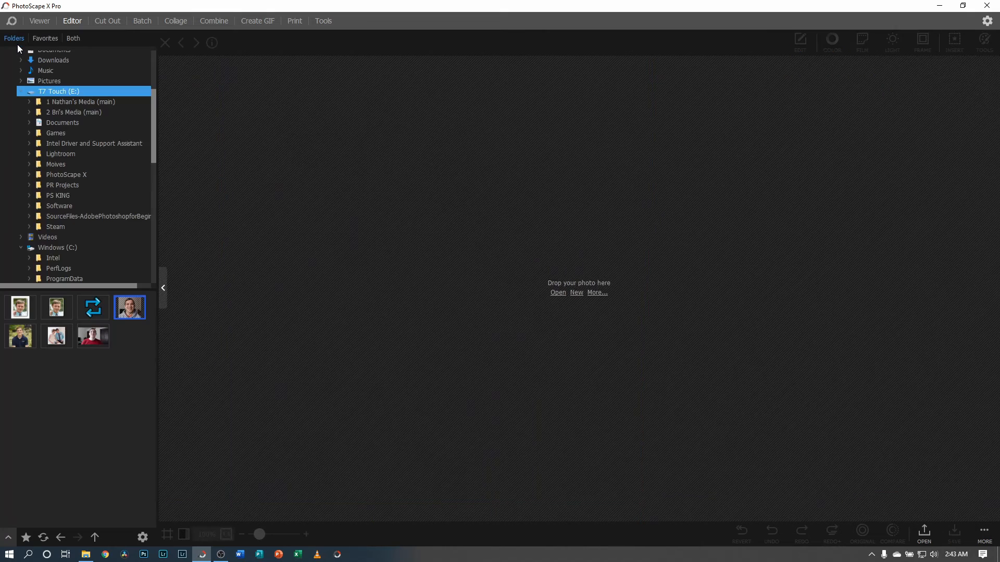
- View the home page's feature guides and open the JPEG Thumbnail from scrach v4 from the Desktop in the Editor
{"action": "left_click", "coordinate": [11, 22]}
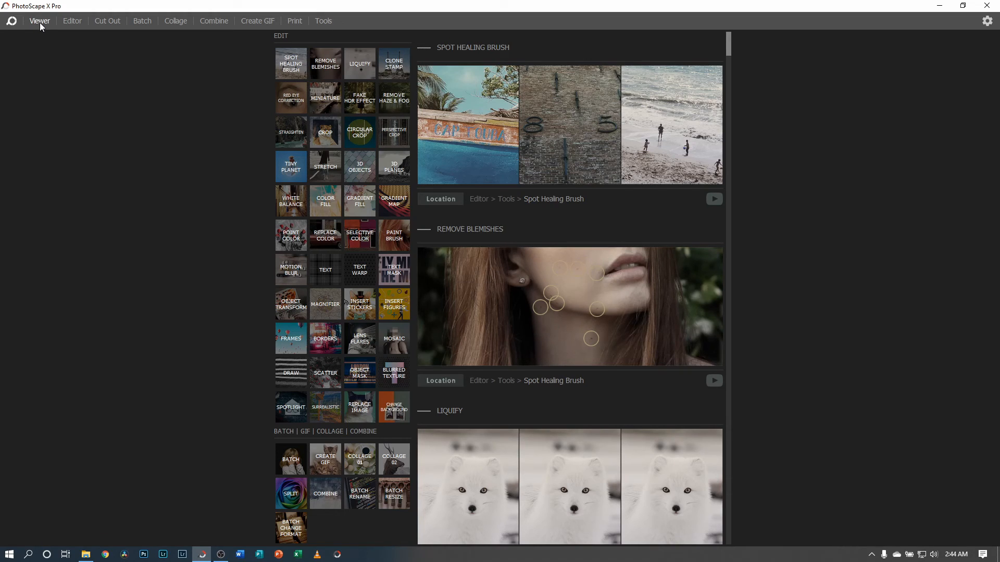
{"action": "left_click", "coordinate": [70, 19]}
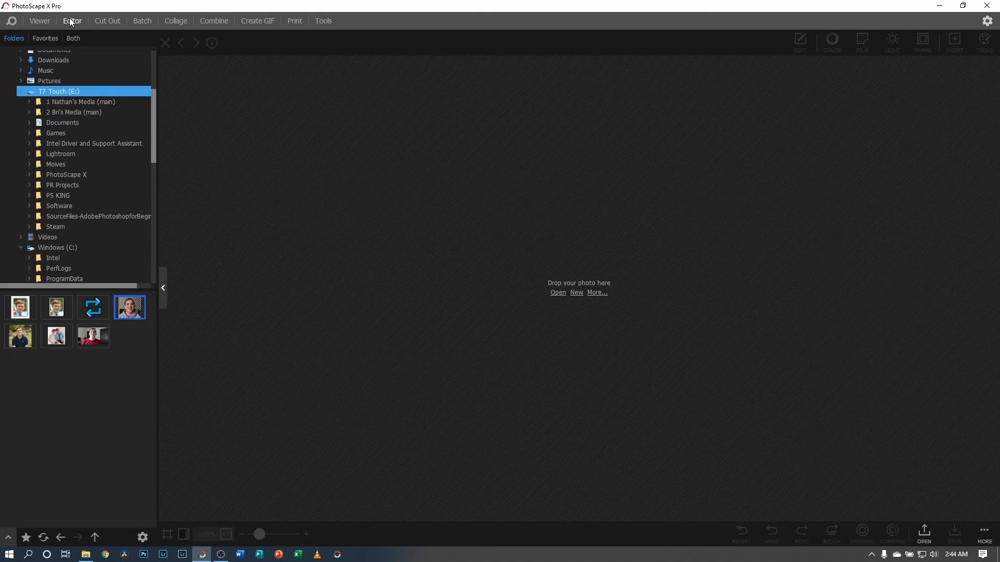
{"action": "left_click", "coordinate": [559, 294]}
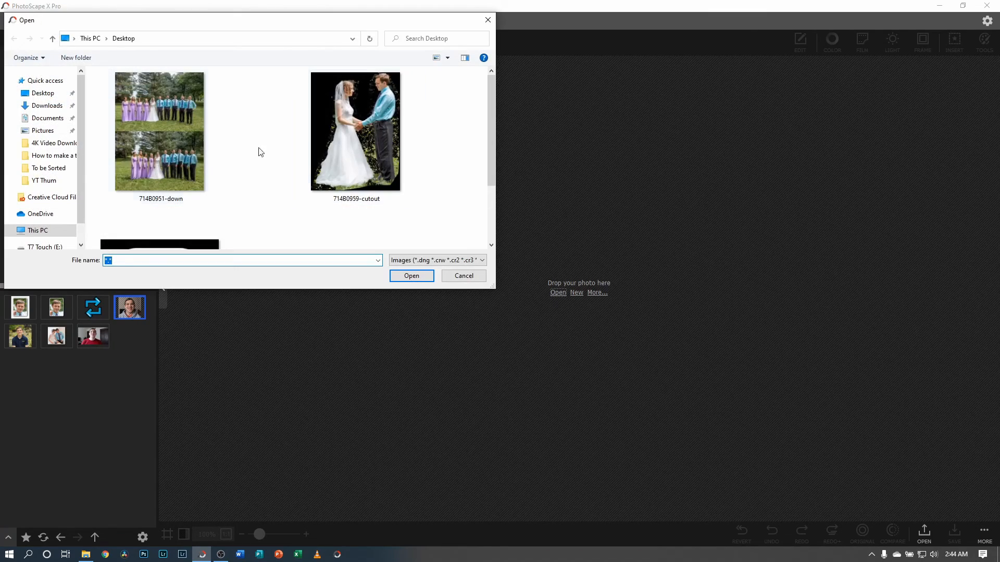
{"action": "scroll", "coordinate": [164, 147], "scroll_direction": "down", "scroll_amount": 3}
{"action": "double_click", "coordinate": [354, 203]}
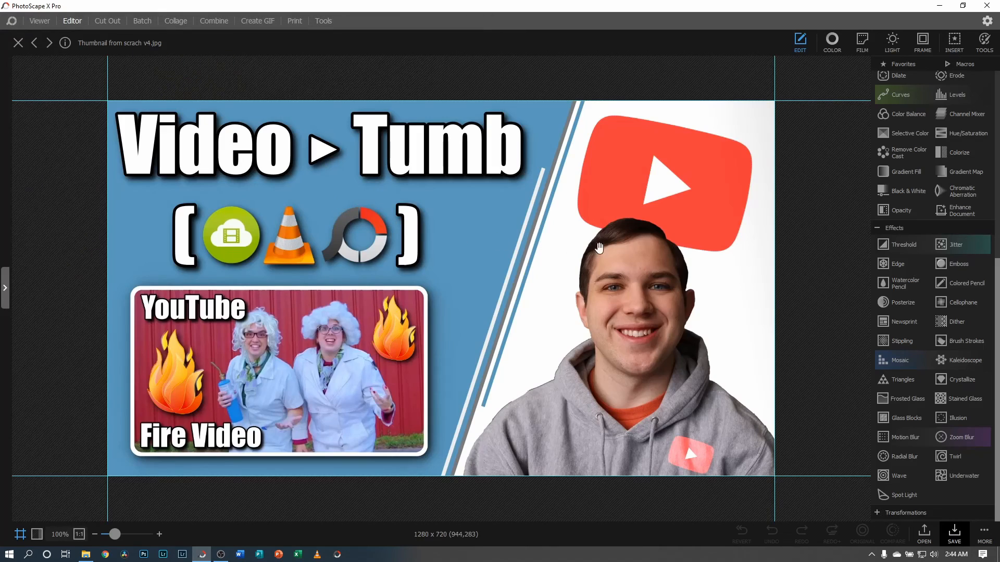
- Restore the editor window to a smaller size and move it up so that the desktop is partly uncovered
{"action": "left_click", "coordinate": [962, 6]}
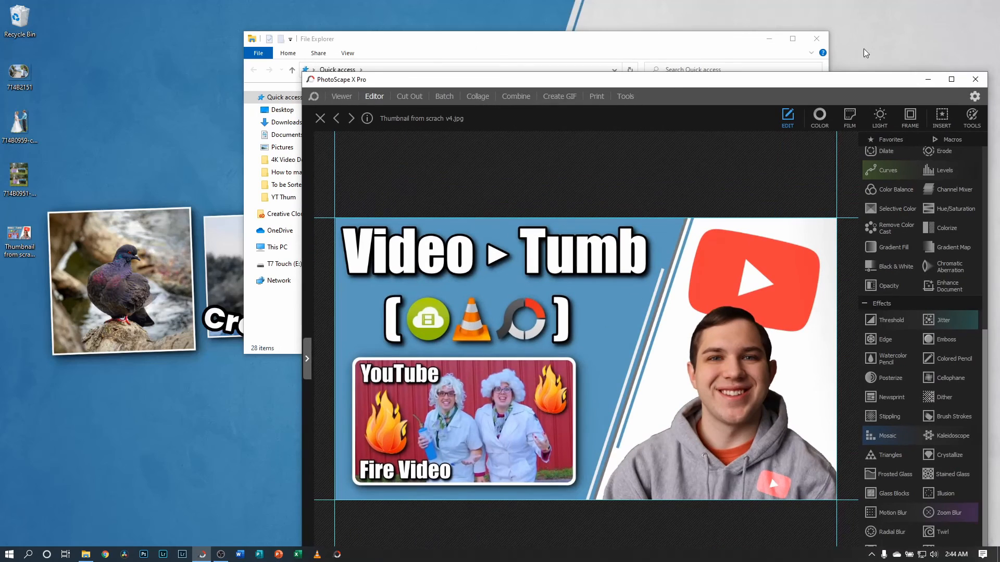
{"action": "left_click", "coordinate": [309, 73]}
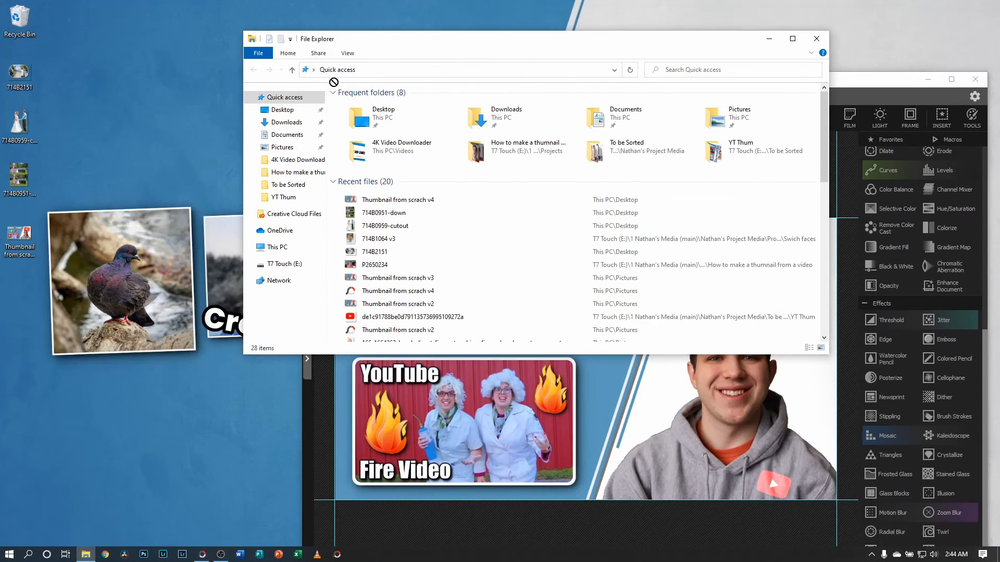
{"action": "left_click_drag", "start_coordinate": [877, 76], "coordinate": [758, 15]}
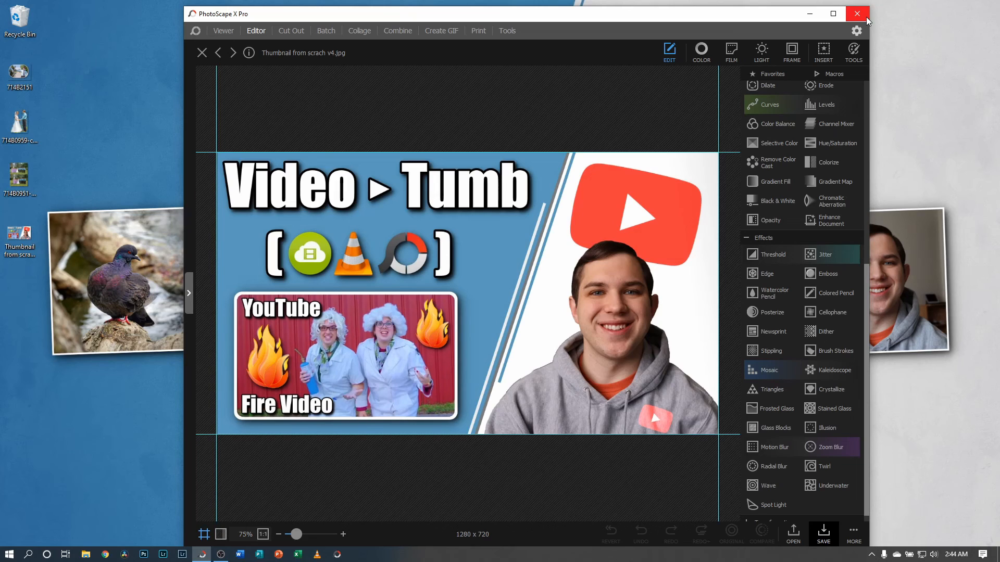
- Launch Photoshop, minimize the PhotoScape X Pro window and close Photoshop from its home screen
{"action": "left_click", "coordinate": [143, 556]}
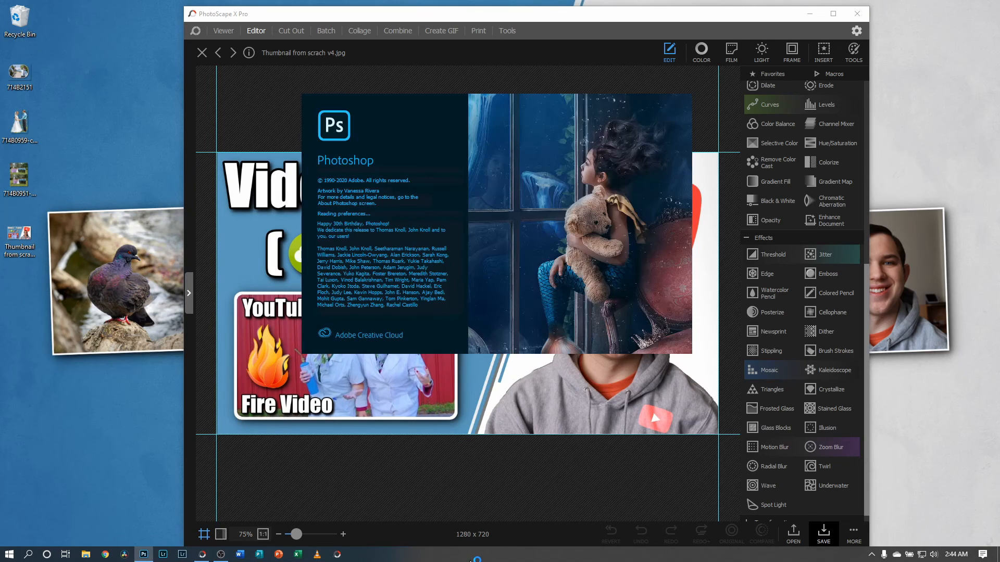
{"action": "left_click", "coordinate": [811, 12]}
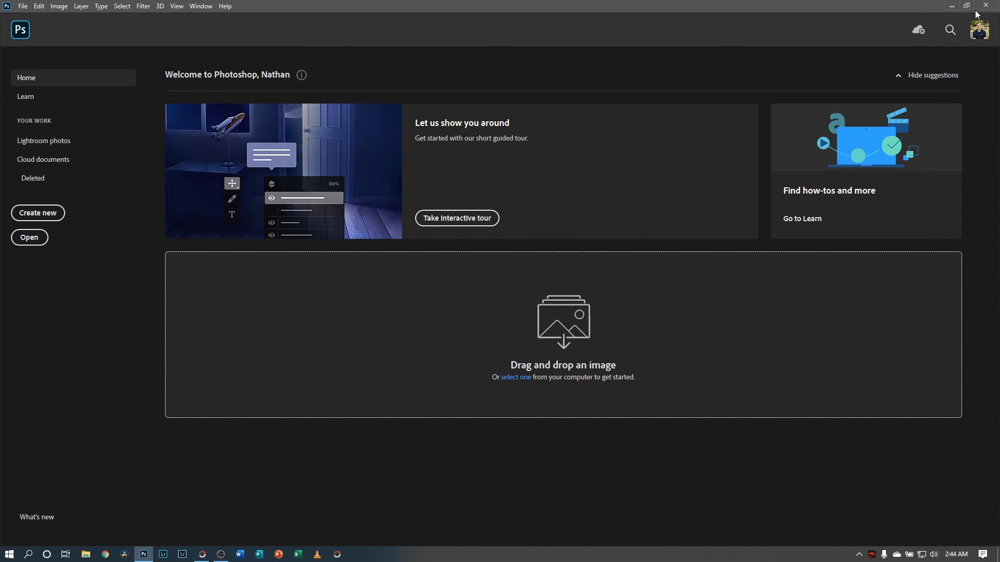
{"action": "left_click", "coordinate": [993, 6]}
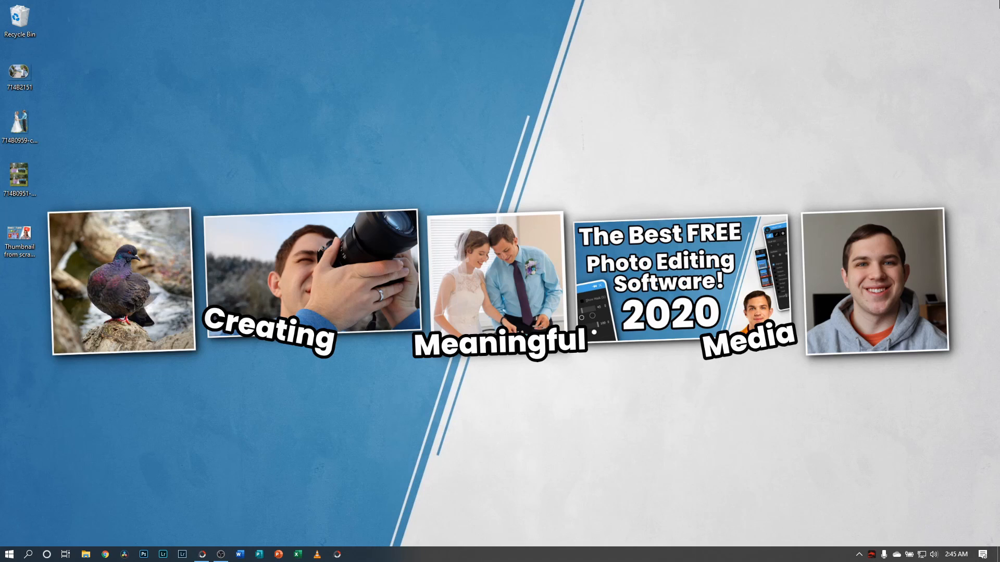
{"action": "left_click", "coordinate": [857, 557]}
{"action": "right_click", "coordinate": [862, 537]}
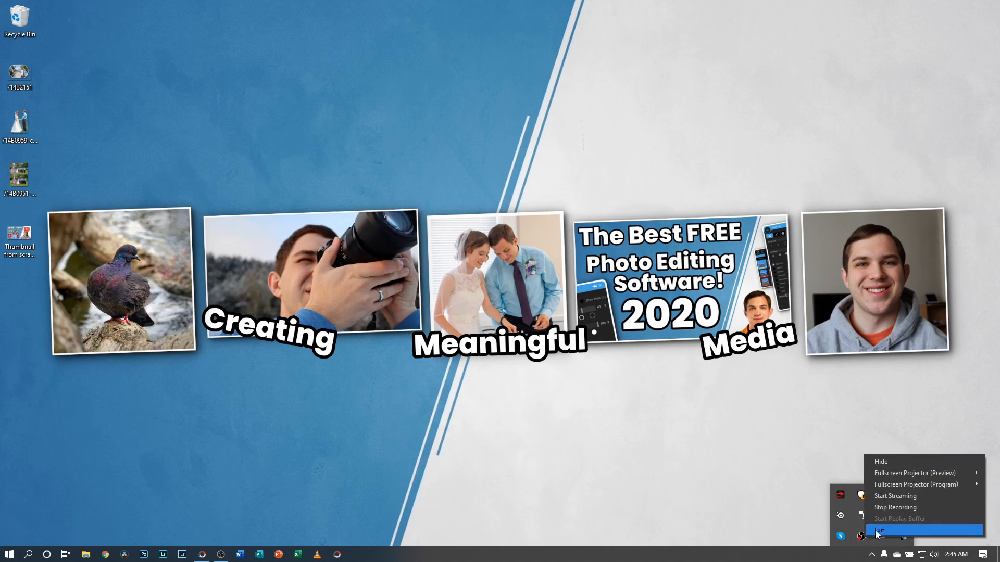